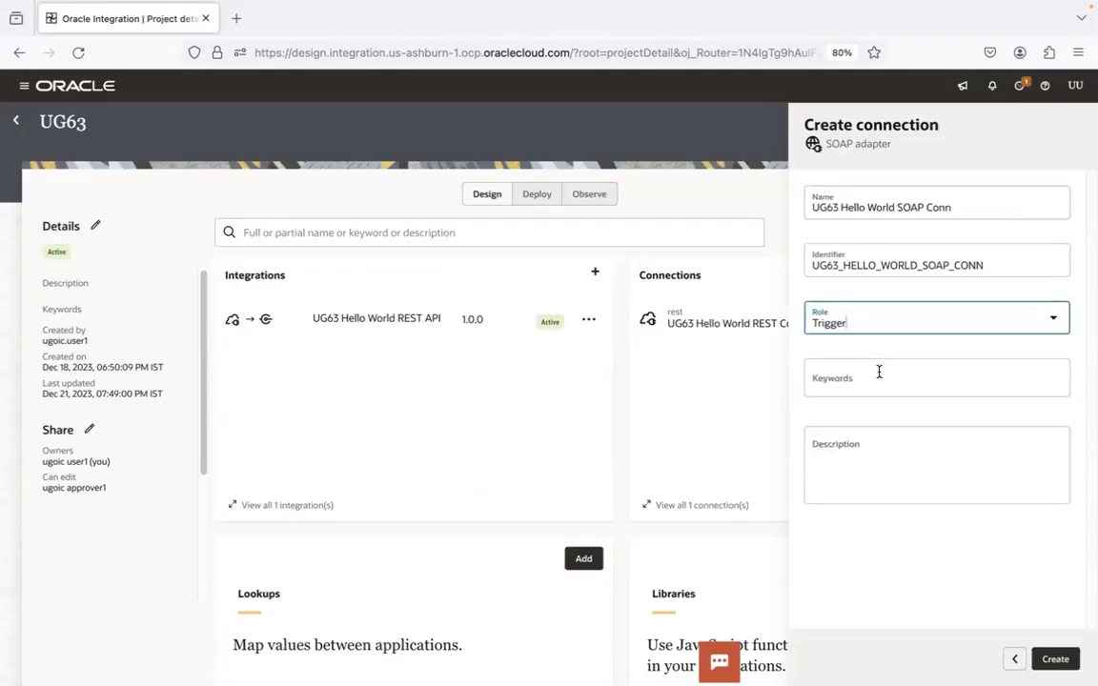
Step: Create the SOAP adapter connection UG63 Hello World SOAP Conn with the Trigger role
click(1051, 659)
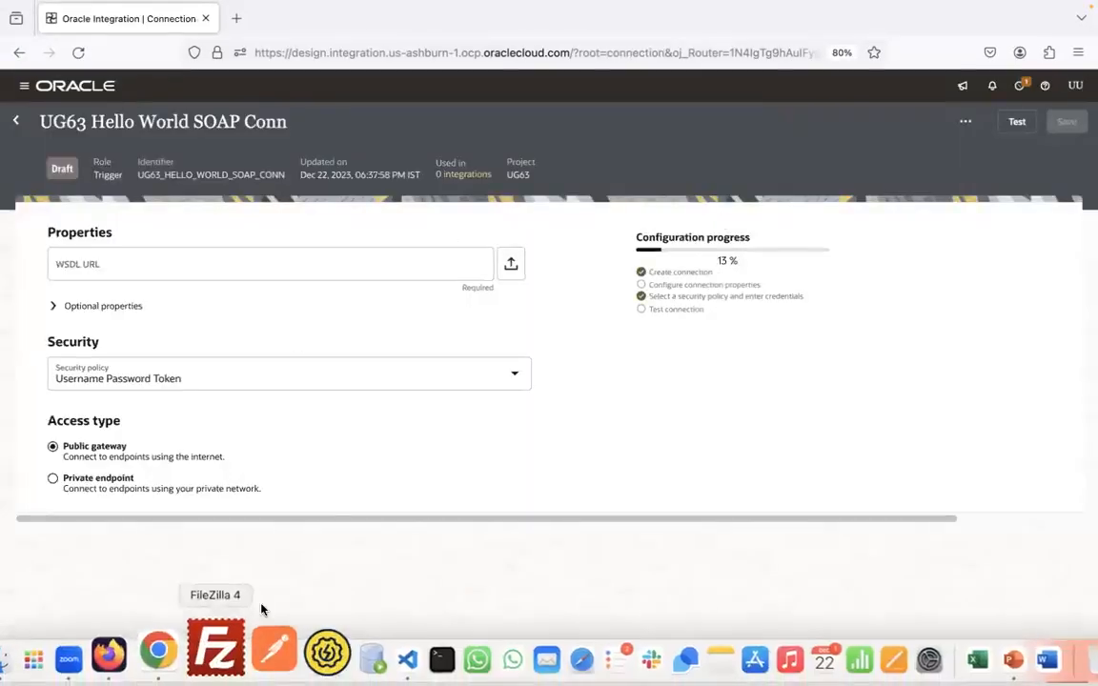
Step: Switch to Google Chrome, open the OIC bookmark and sign in to the Oracle Cloud account
click(188, 654)
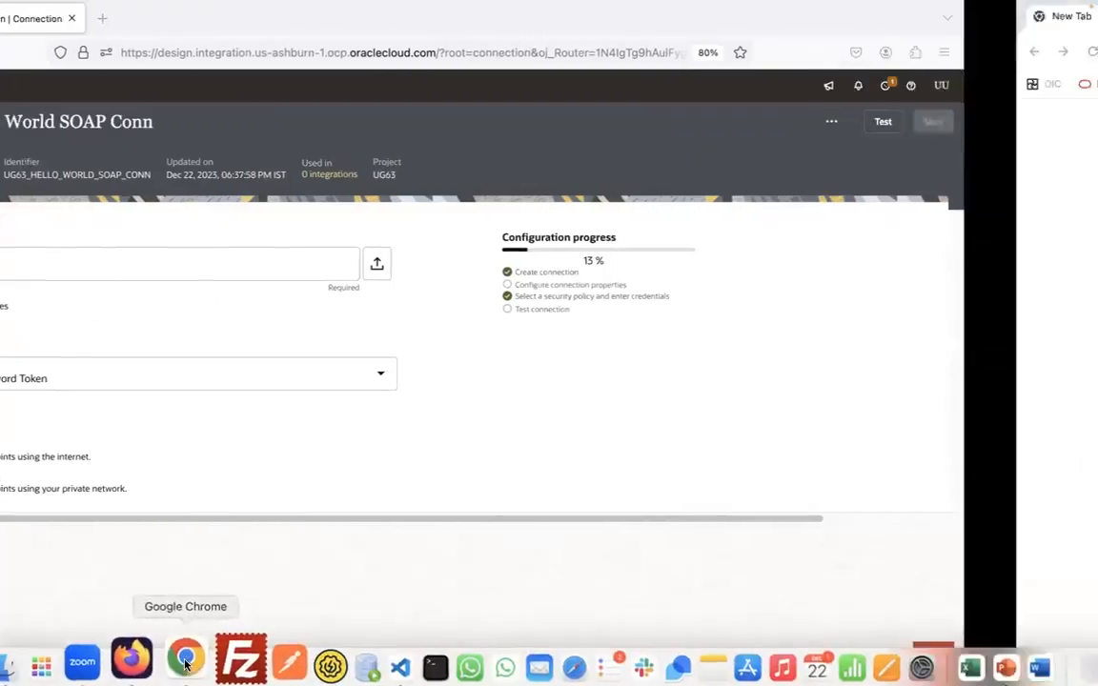
click(21, 85)
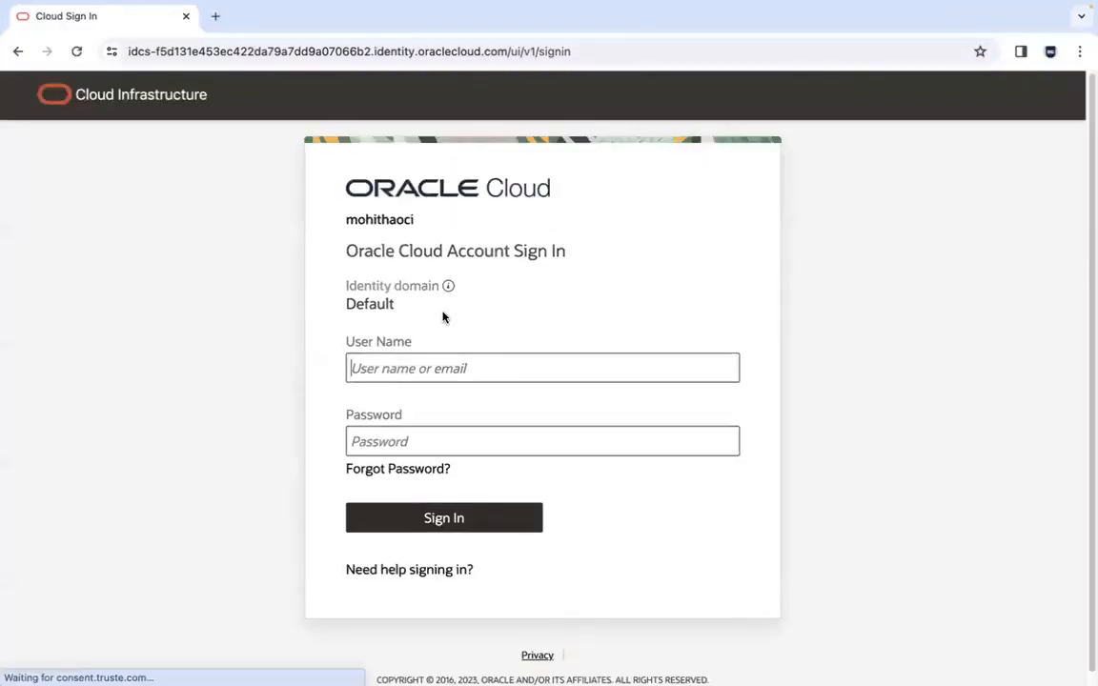
click(437, 520)
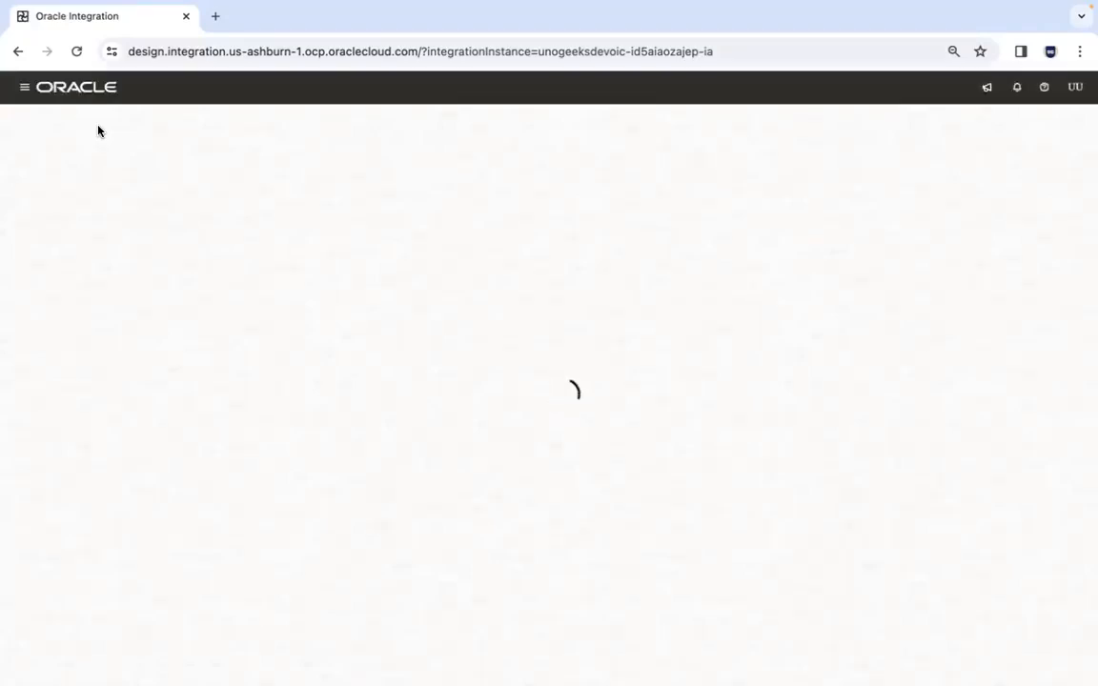
Step: Open the UG63 project and view its UG63 Hello World REST Conn connection
click(21, 87)
click(62, 155)
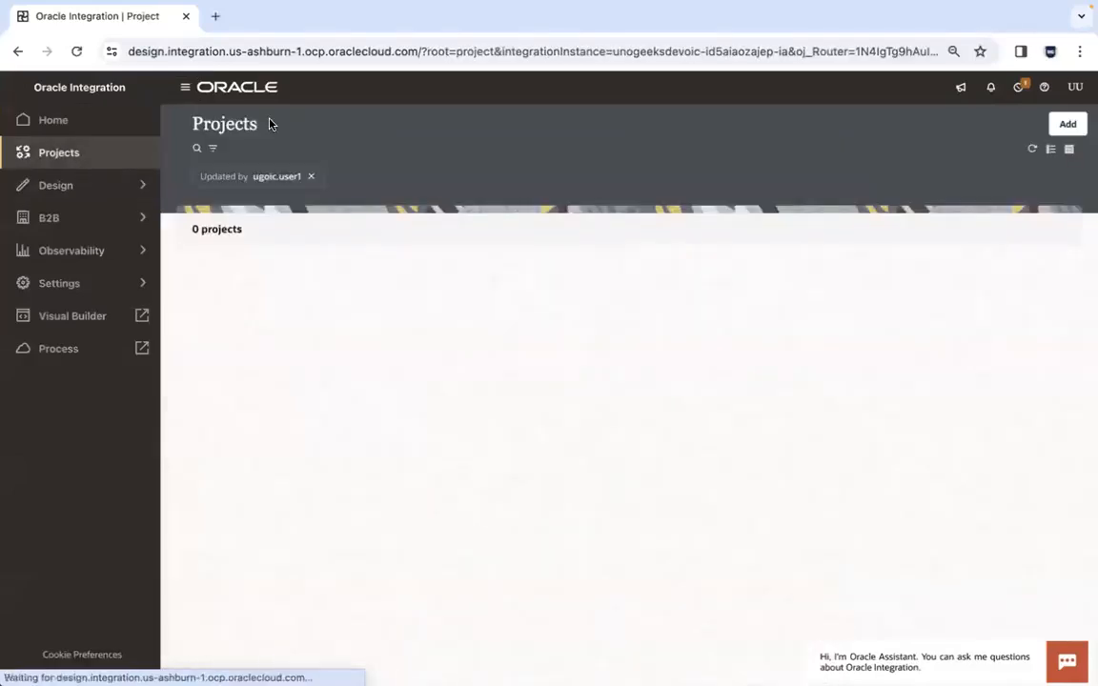
click(197, 148)
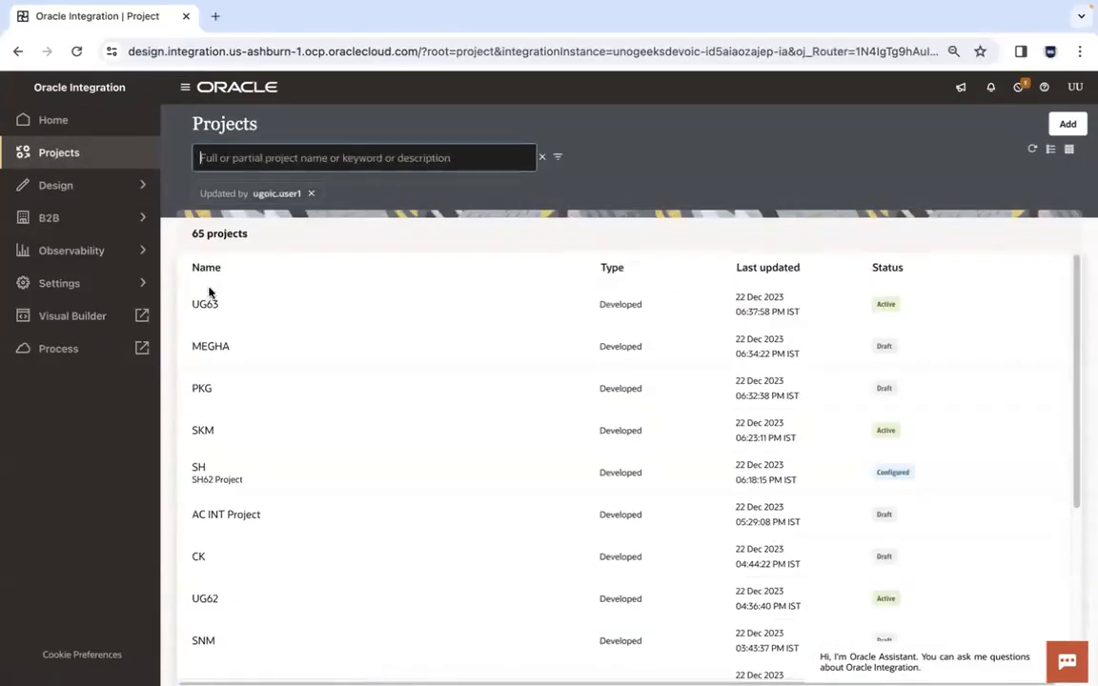
click(205, 305)
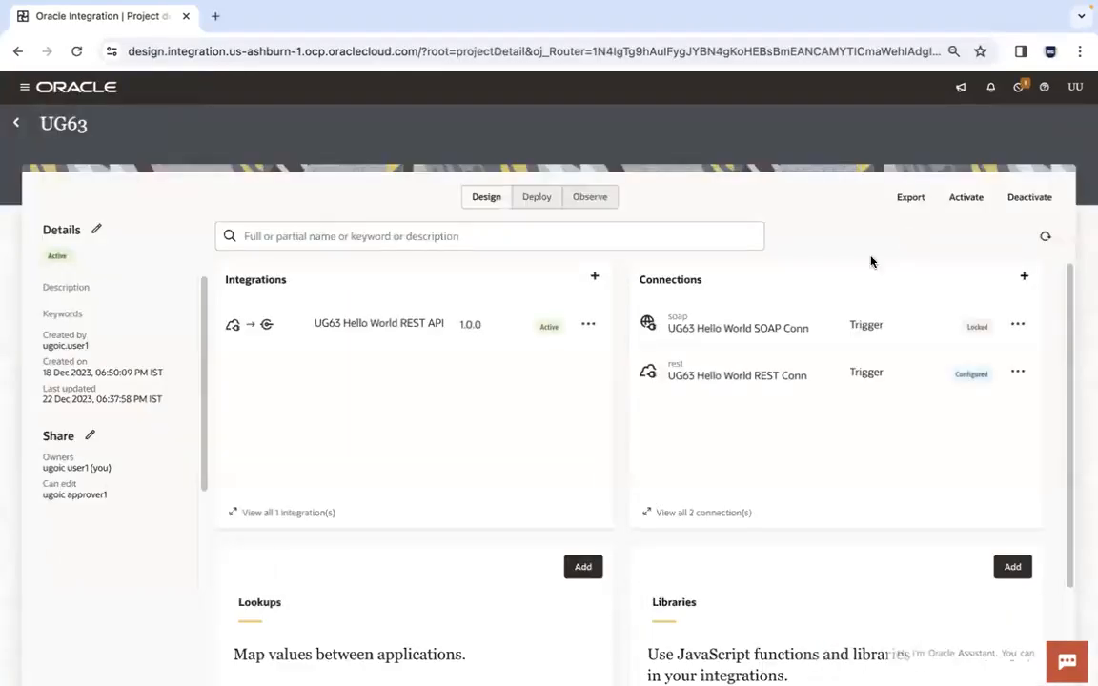
click(797, 376)
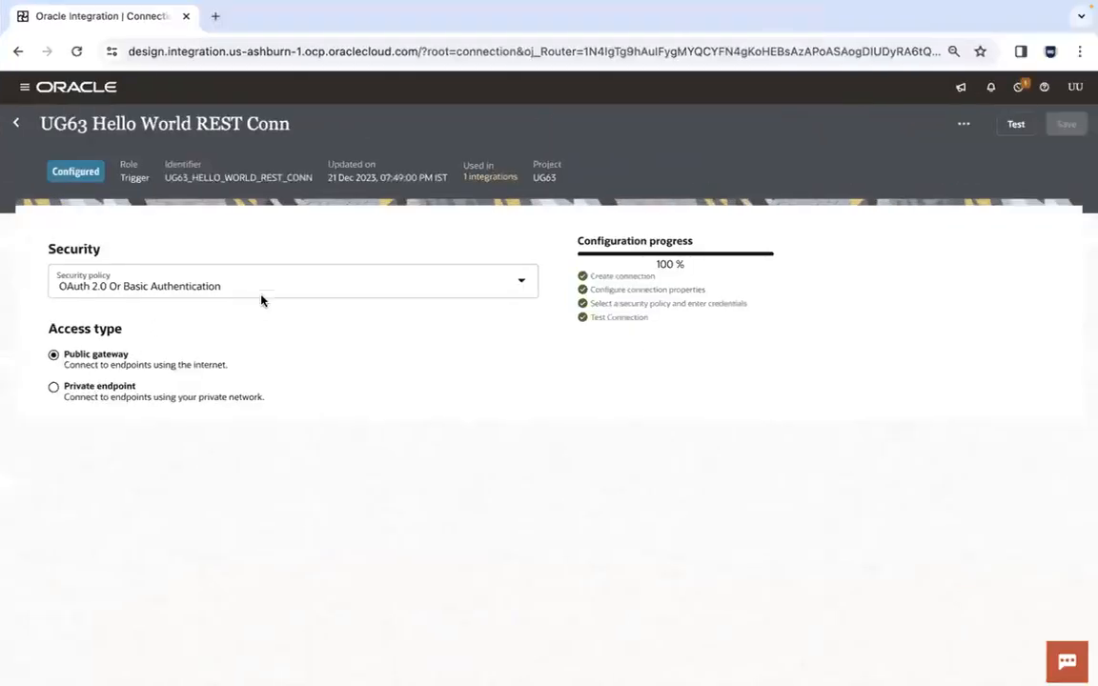
Step: Set the REST connection's security policy to OAuth 2.0, then restore it to OAuth 2.0 Or Basic Authentication
click(257, 277)
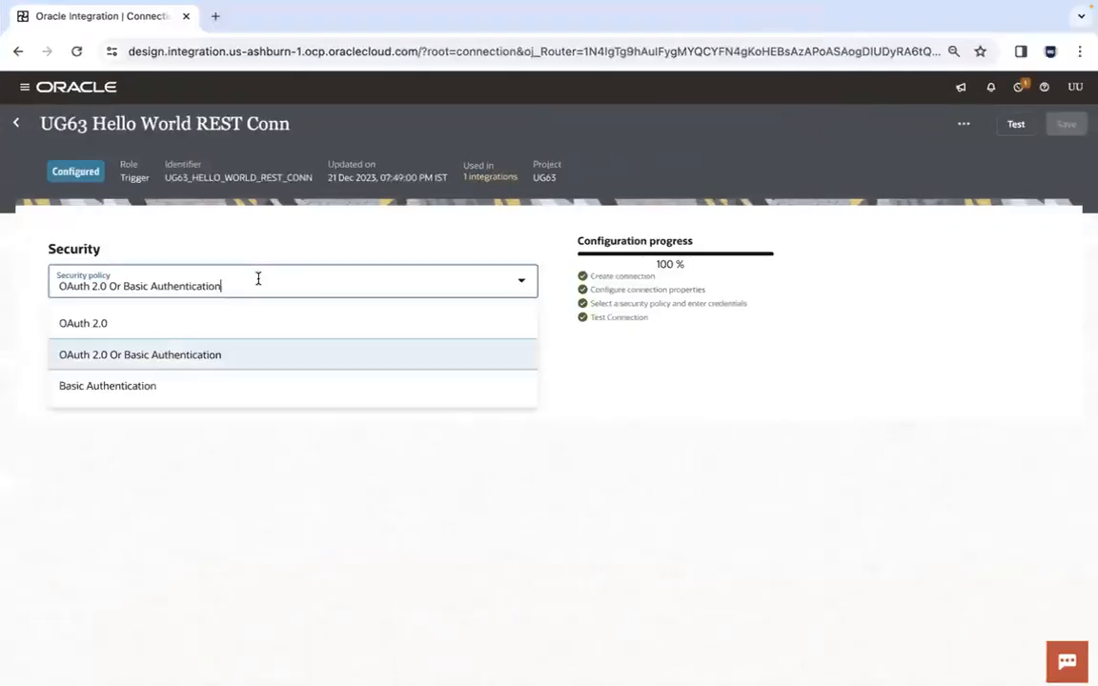
click(169, 319)
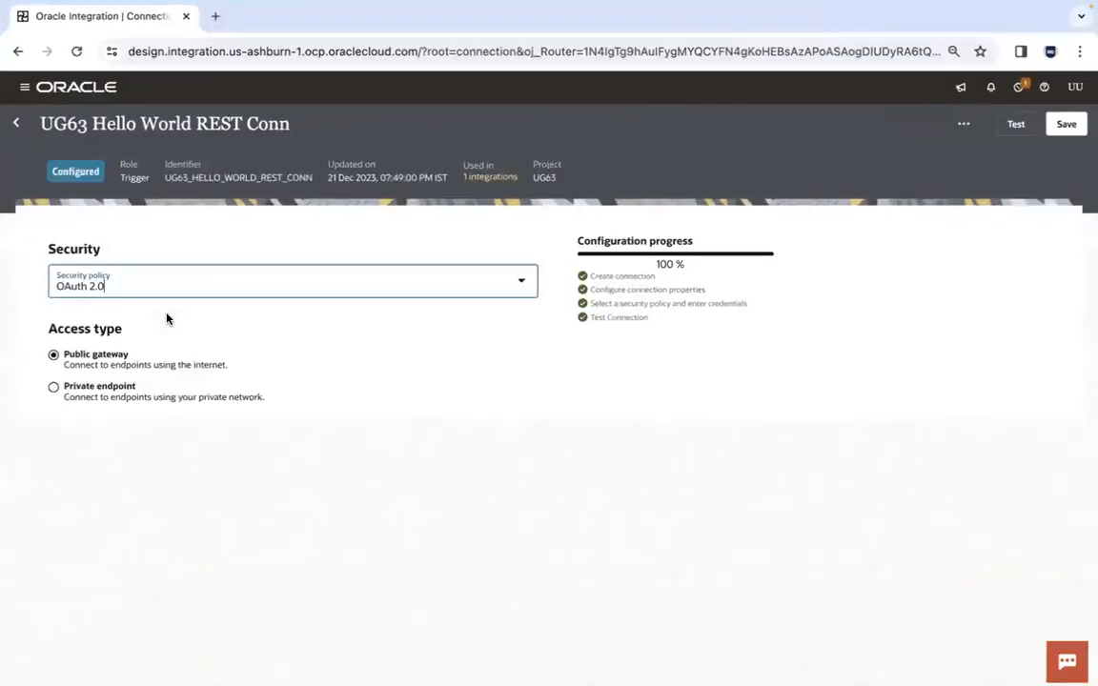
click(127, 278)
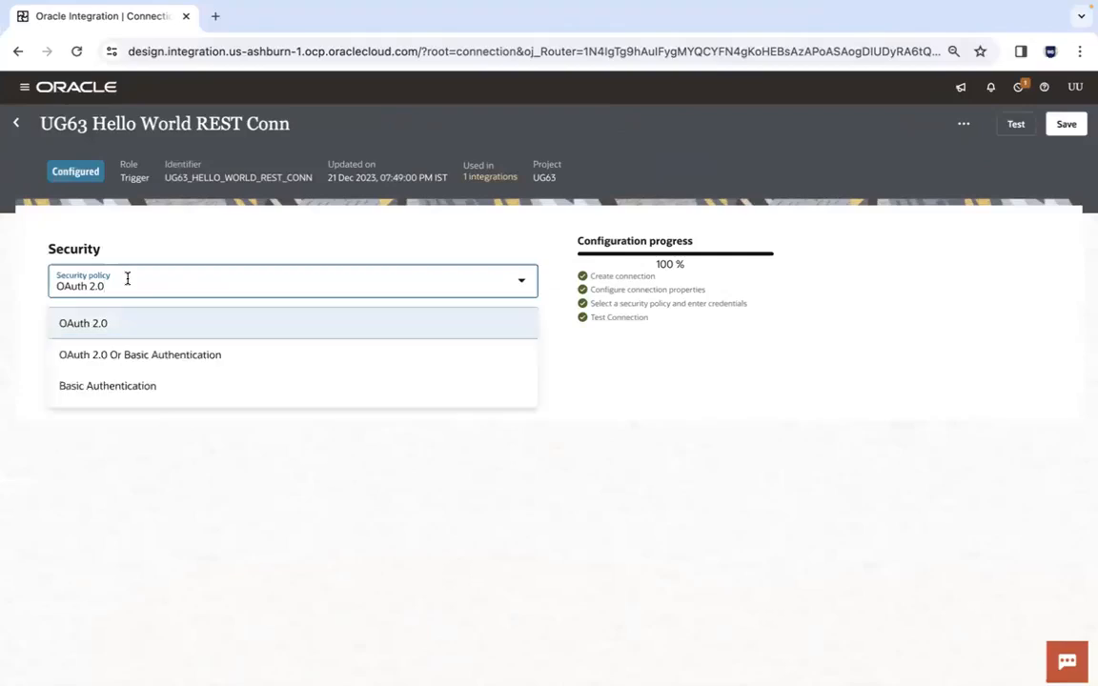
click(140, 356)
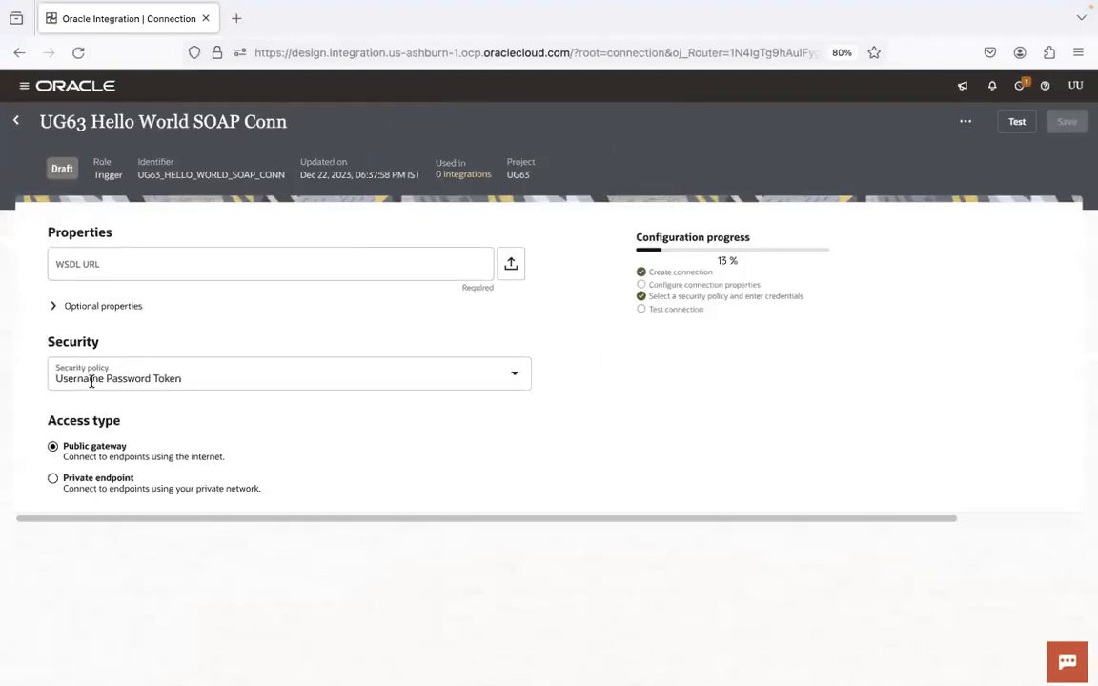
Step: Switch to Firefox and review the SOAP connection's security policy options, keeping Username Password Token
click(156, 379)
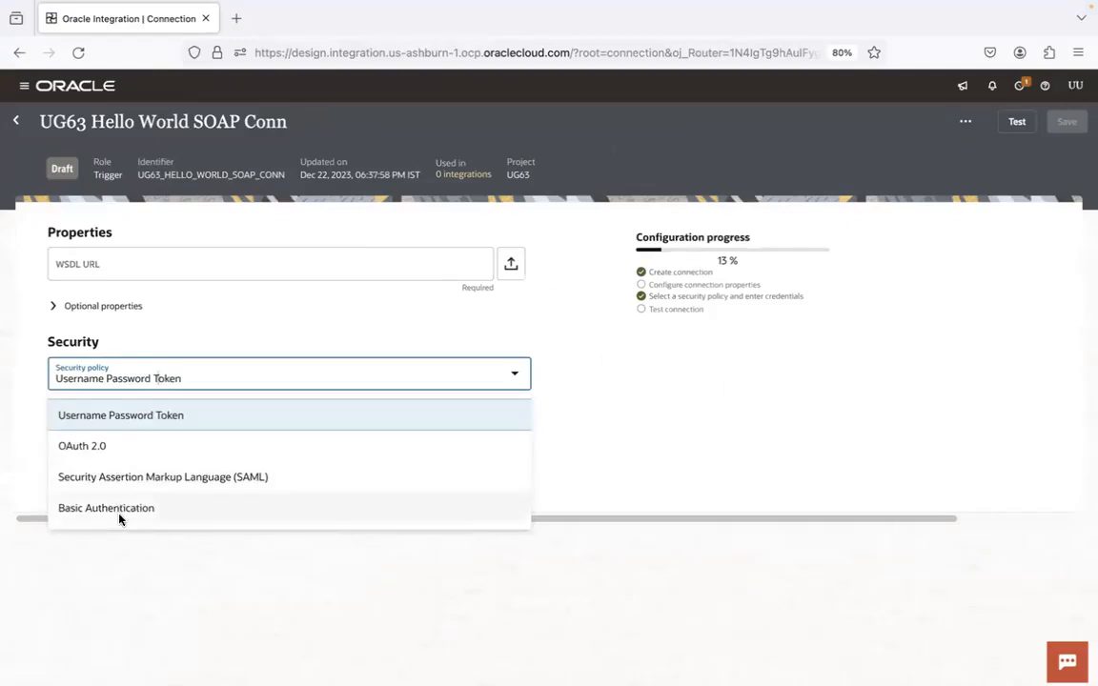
click(153, 418)
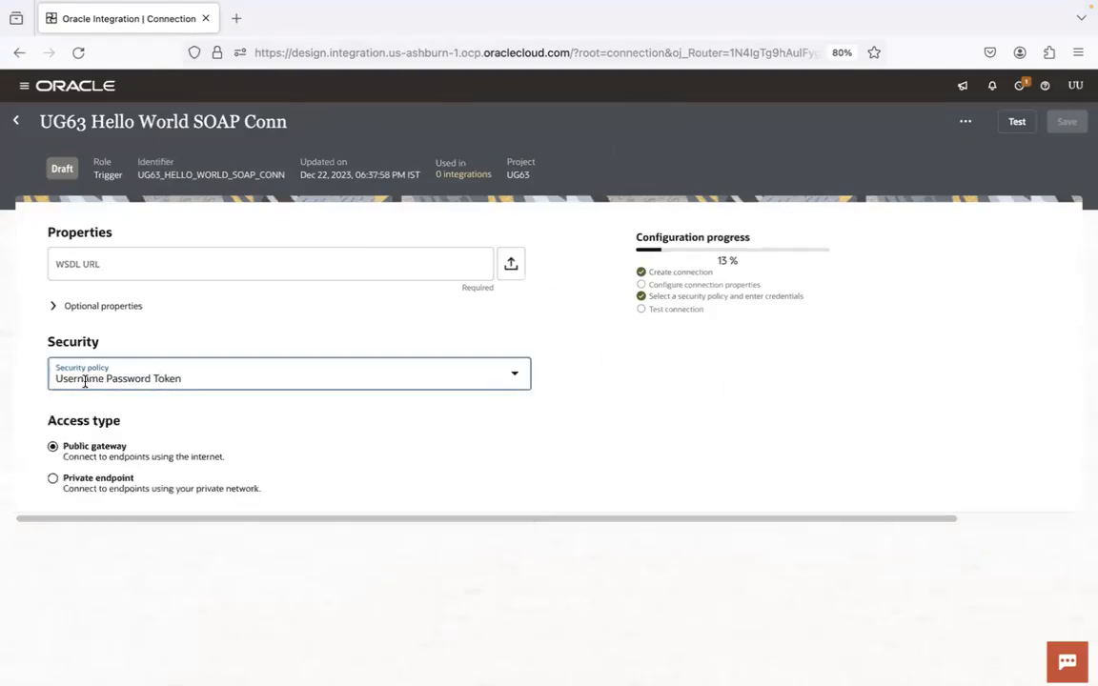
click(176, 381)
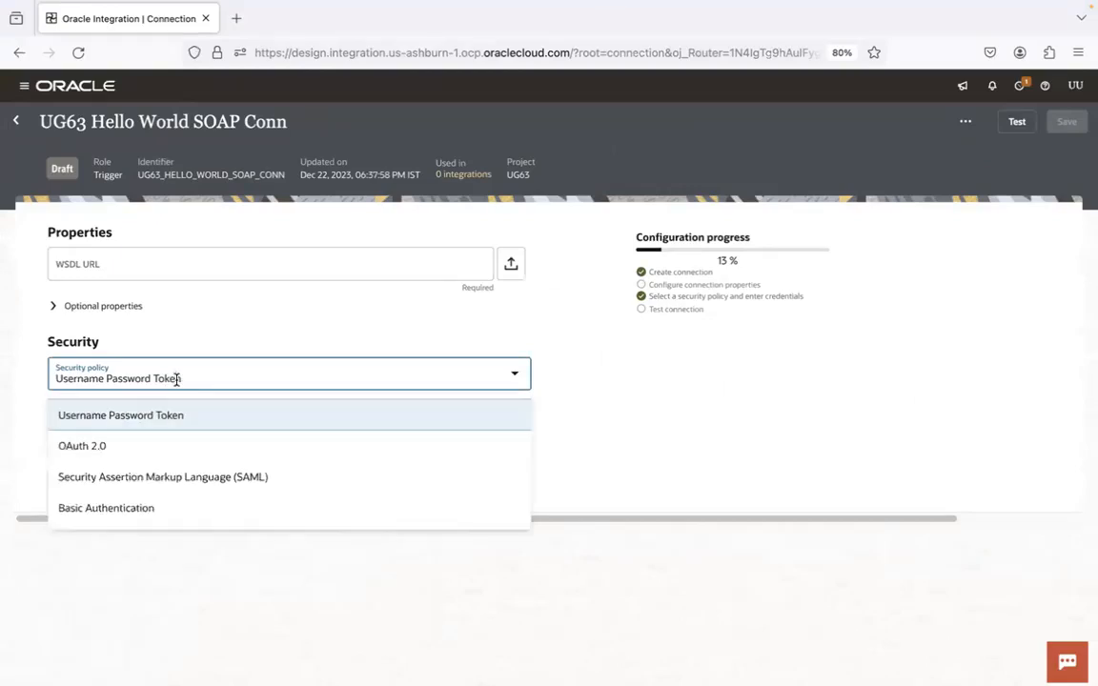
click(233, 347)
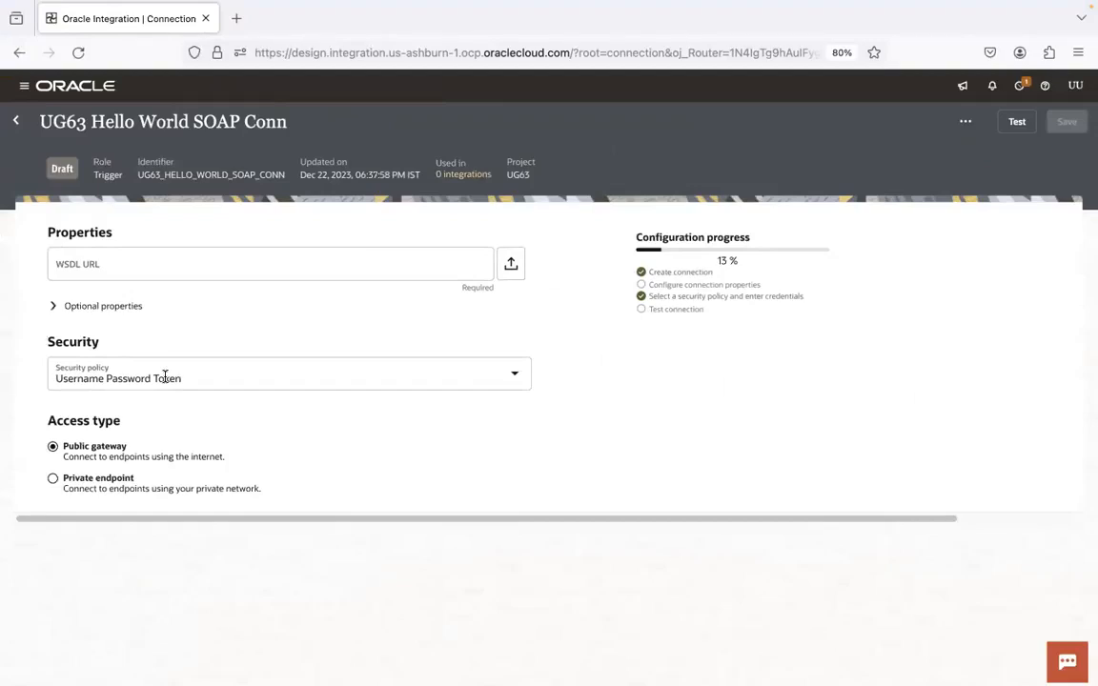
Step: Test the SOAP connection without a WSDL URL, examine the result and the Properties section at 90% zoom, and dismiss the notification
click(1016, 123)
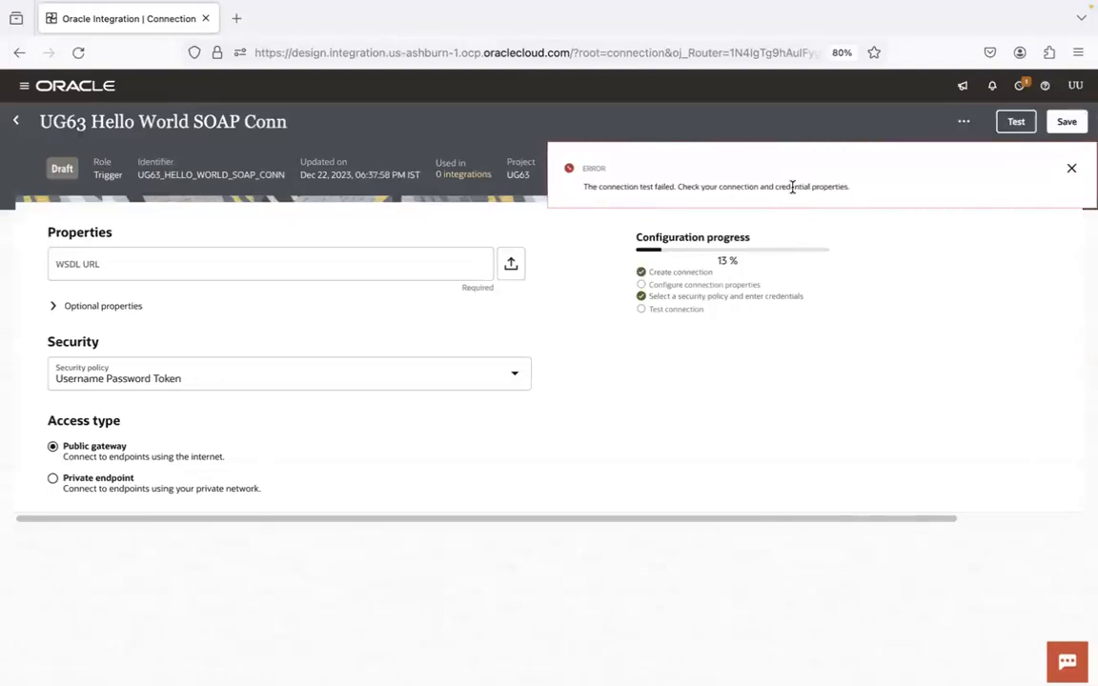
double_click(664, 186)
click(1078, 52)
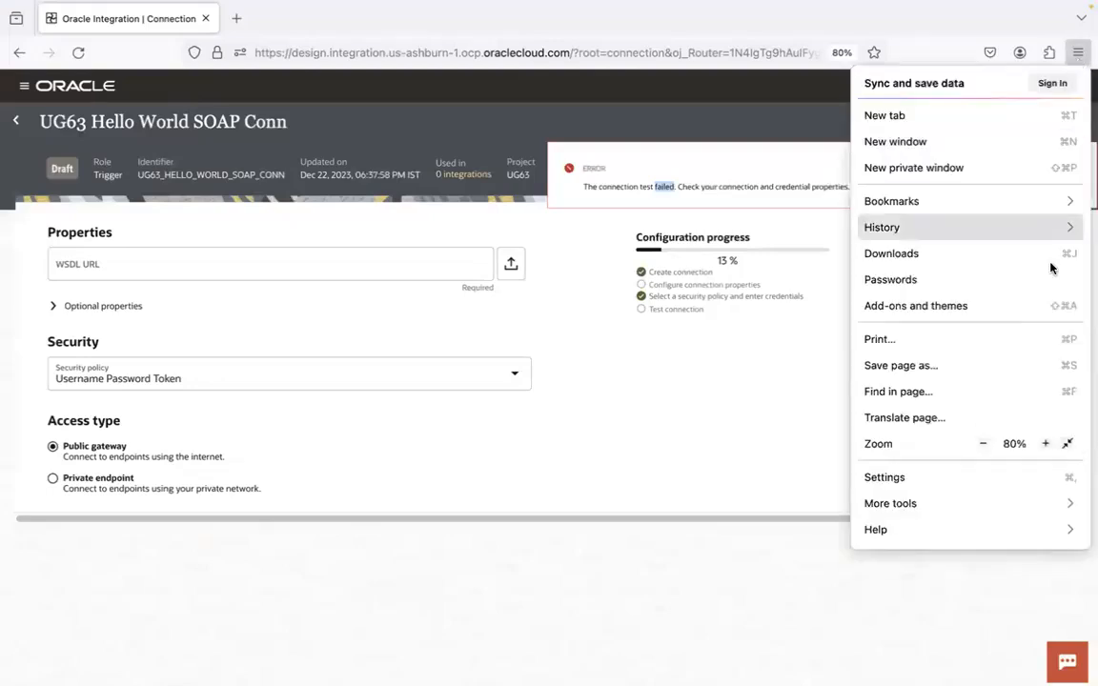
click(1046, 444)
click(674, 392)
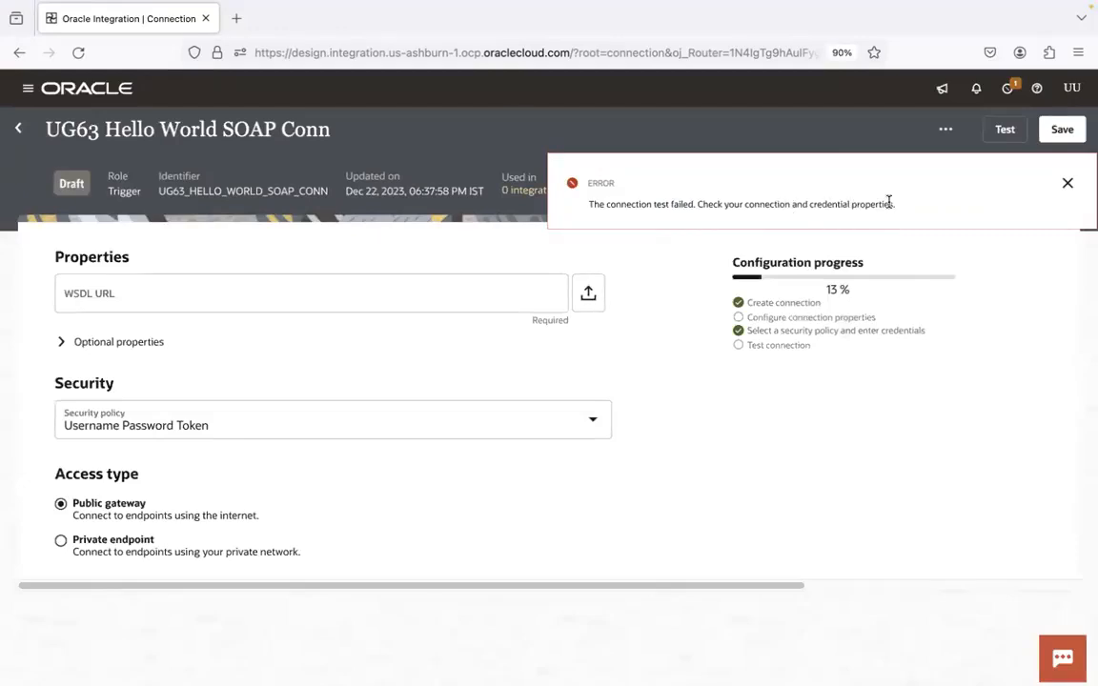
double_click(97, 255)
click(96, 255)
click(1068, 184)
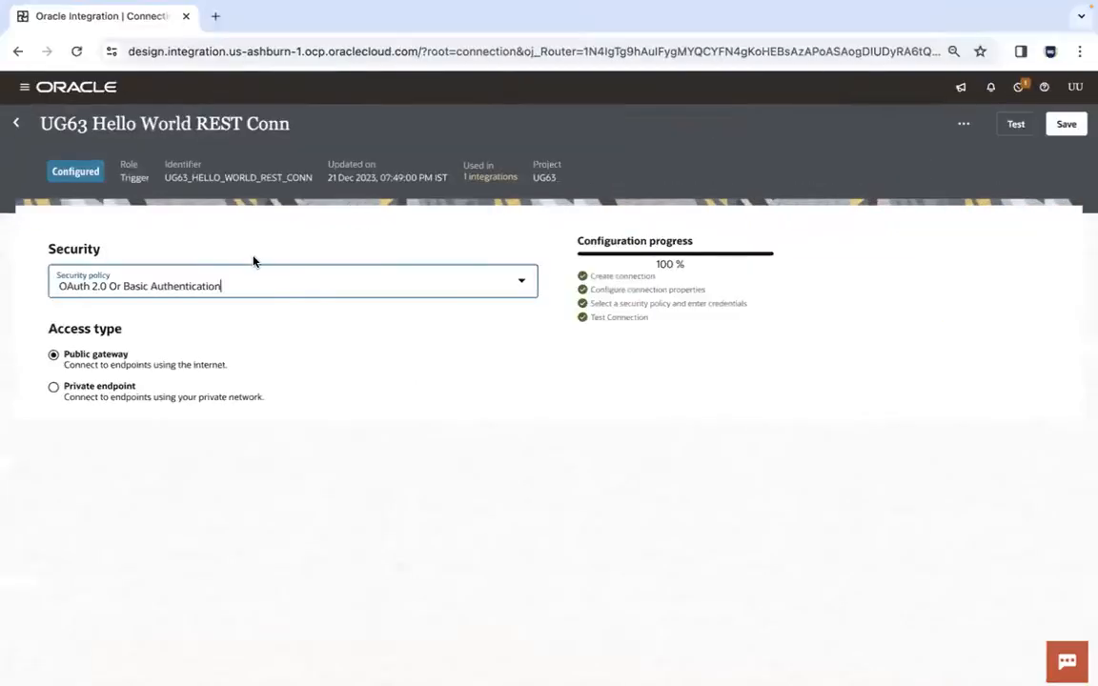
Step: Switch to Google Chrome and open the UG63 Hello World REST API integration from the UG63 project in a new browser tab
click(255, 244)
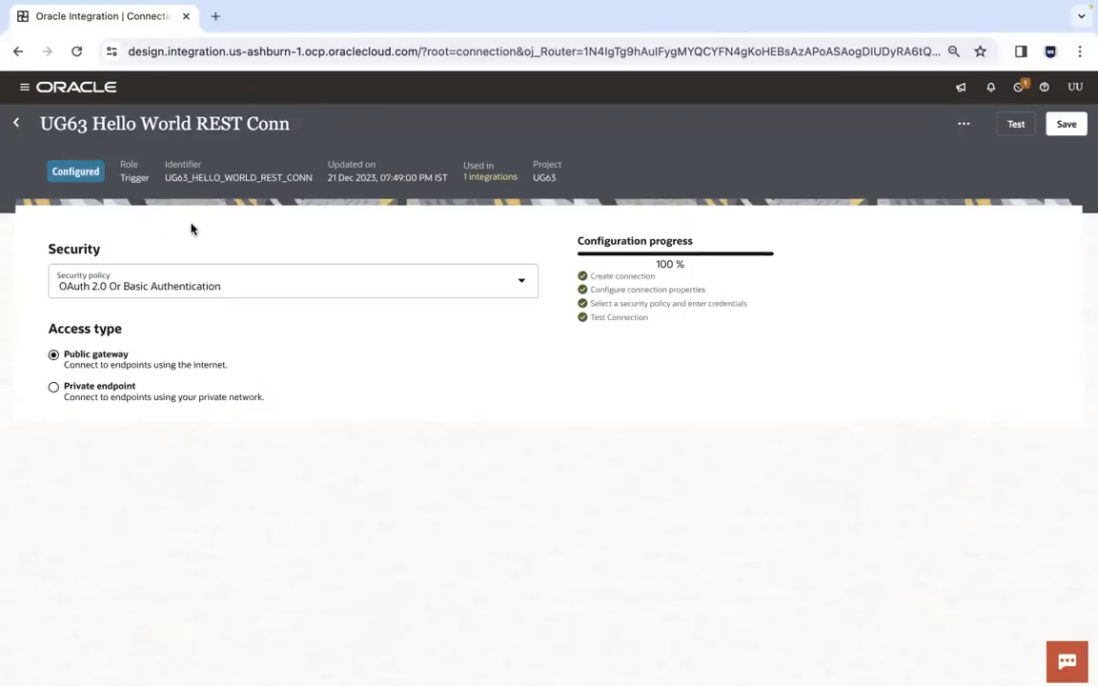
click(216, 16)
click(32, 84)
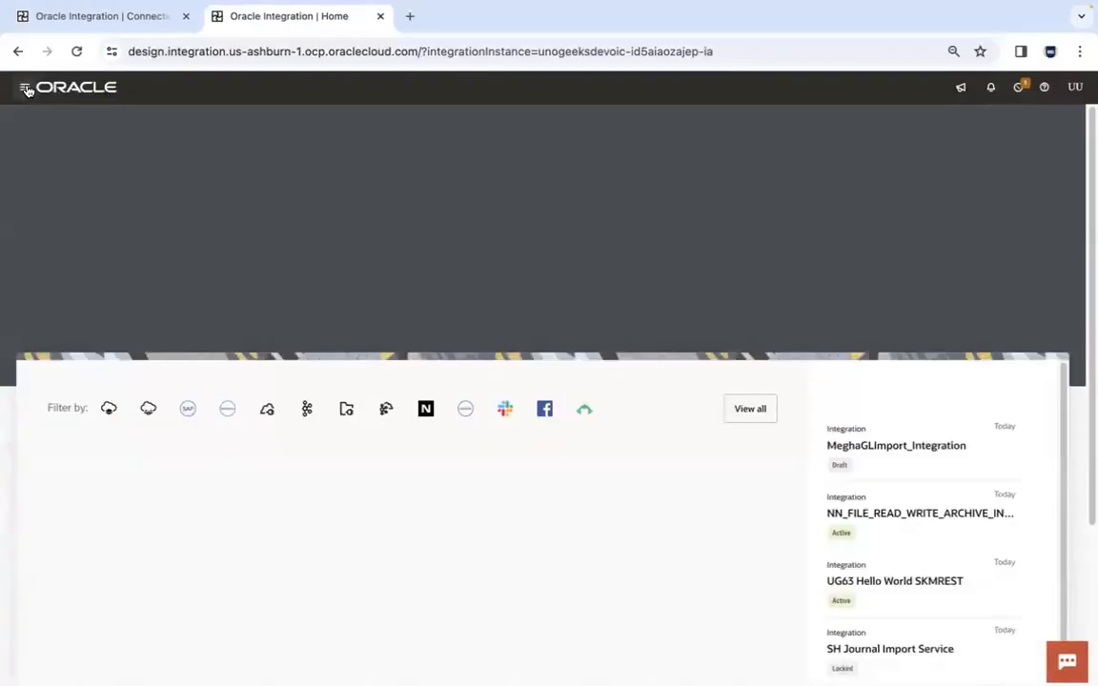
click(29, 89)
click(76, 157)
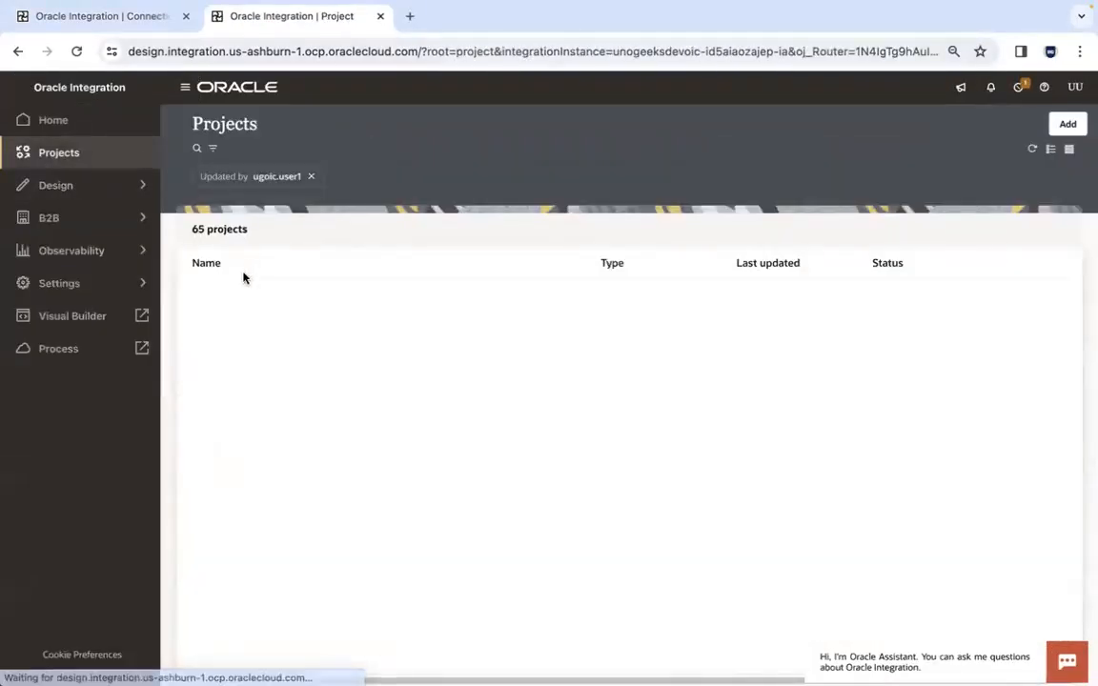
click(216, 299)
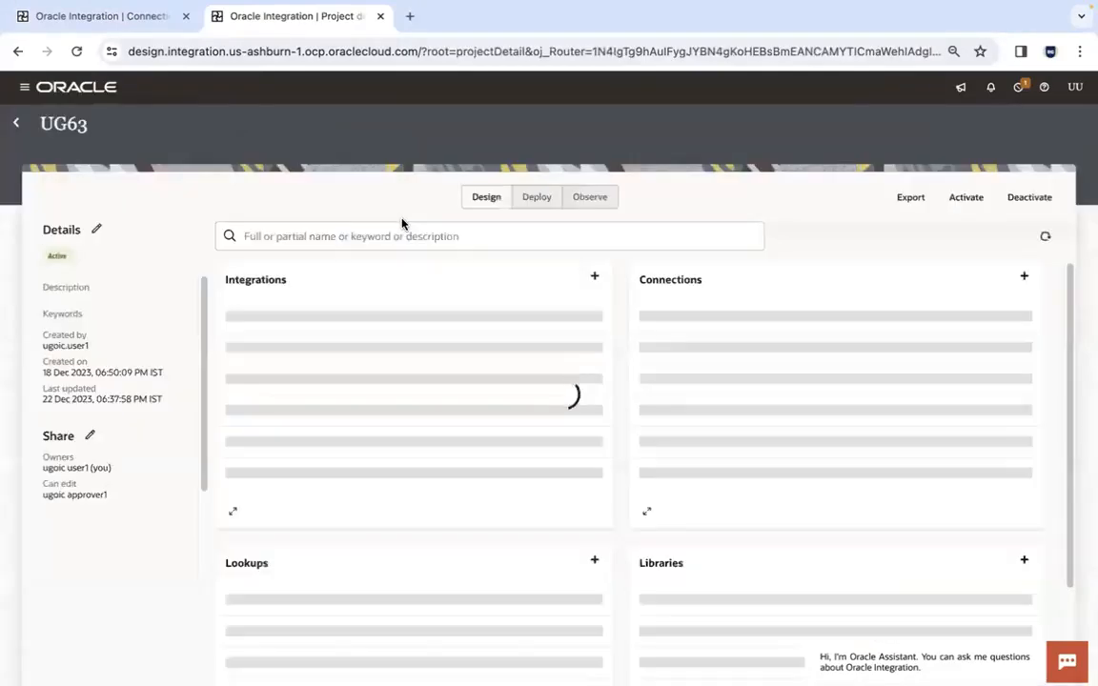
click(366, 329)
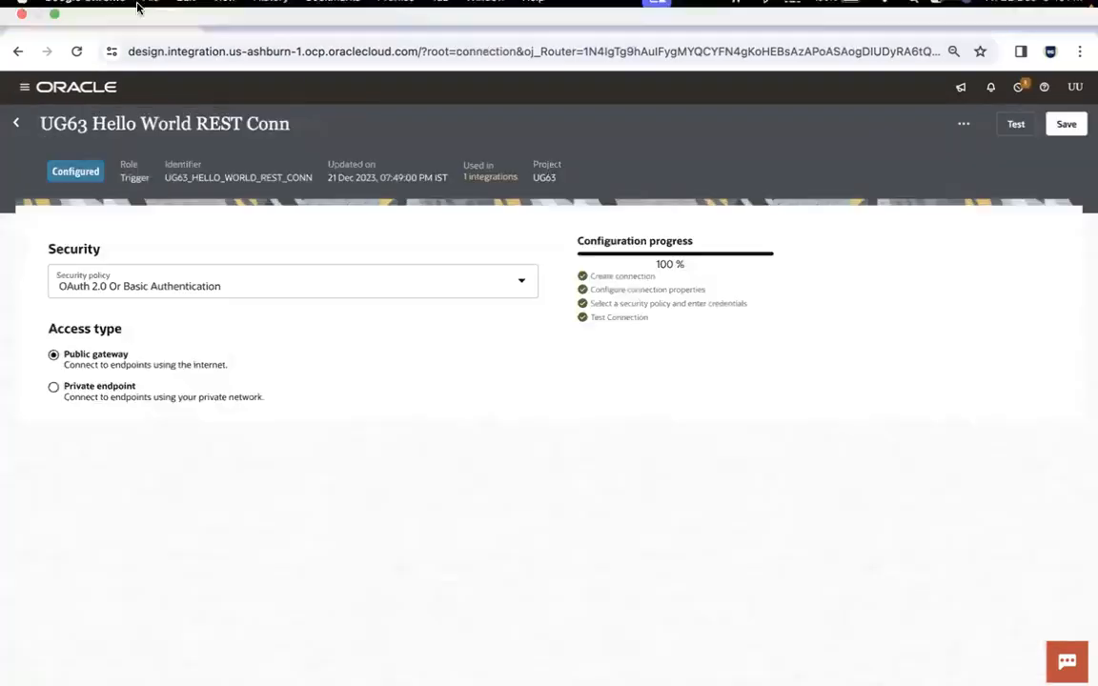
Step: Compare the sayHello trigger flow of the UG63 Hello World REST API integration with the settings of the UG63 Hello World REST Conn connection
click(231, 20)
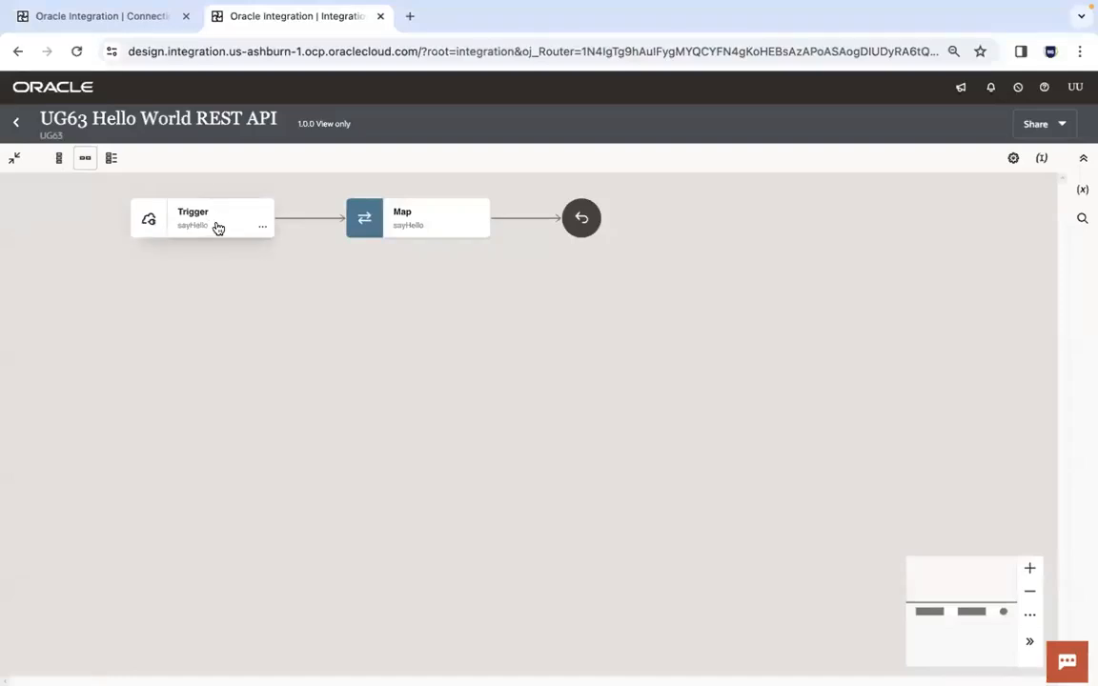
mouse_move(221, 211)
click(227, 215)
click(128, 20)
mouse_move(237, 220)
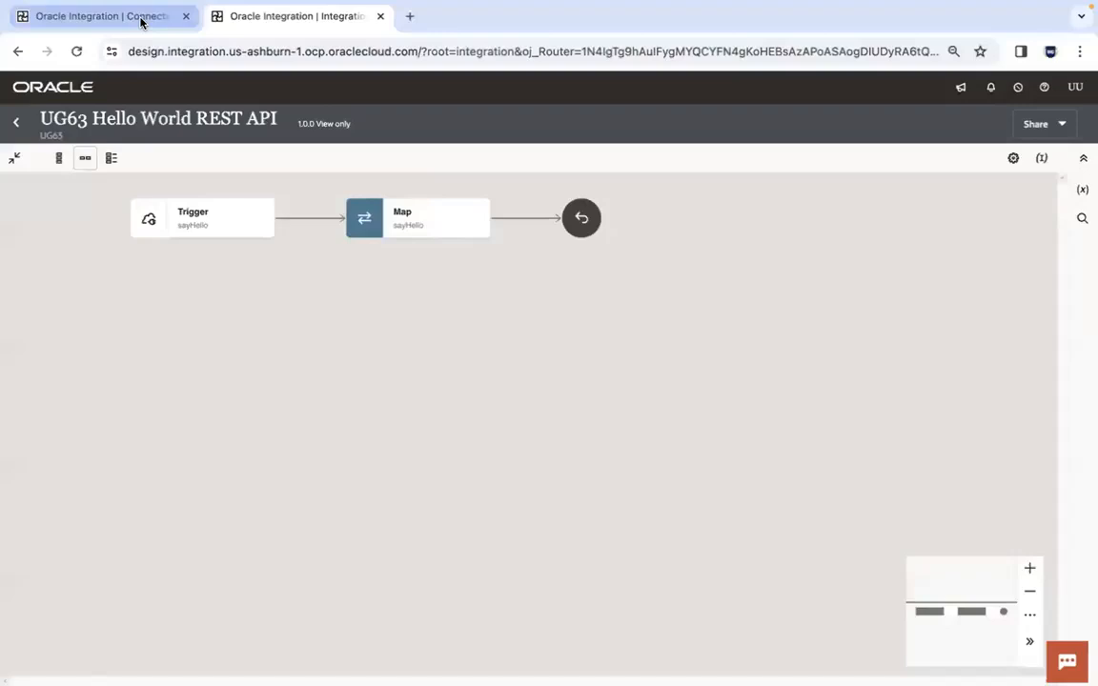
click(142, 19)
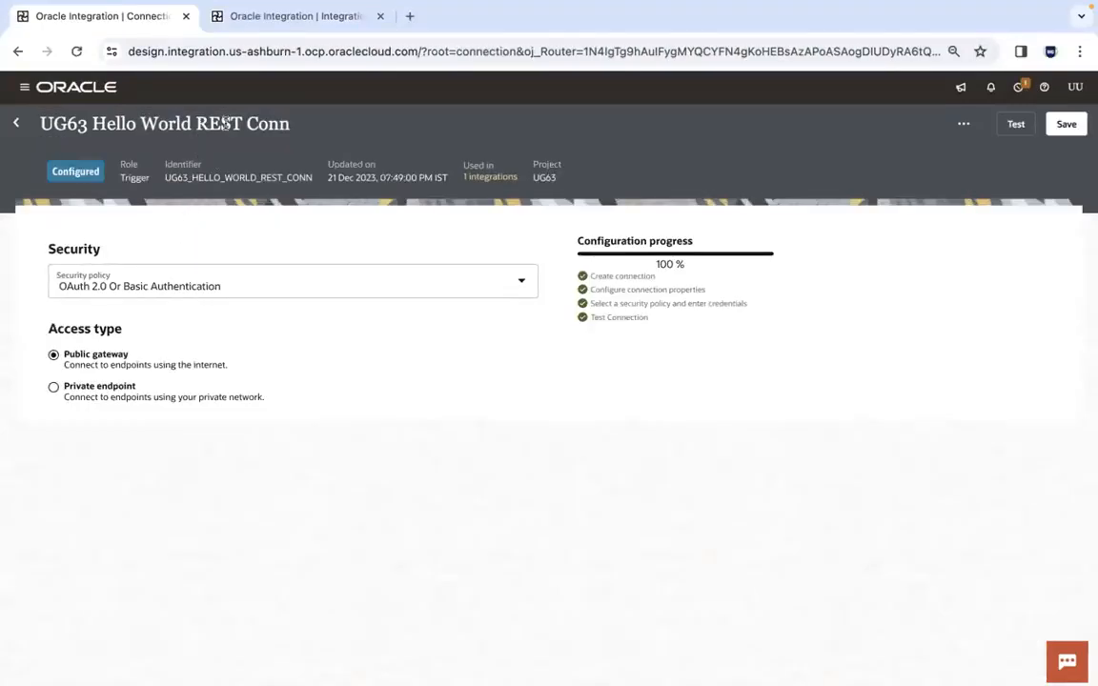
click(270, 15)
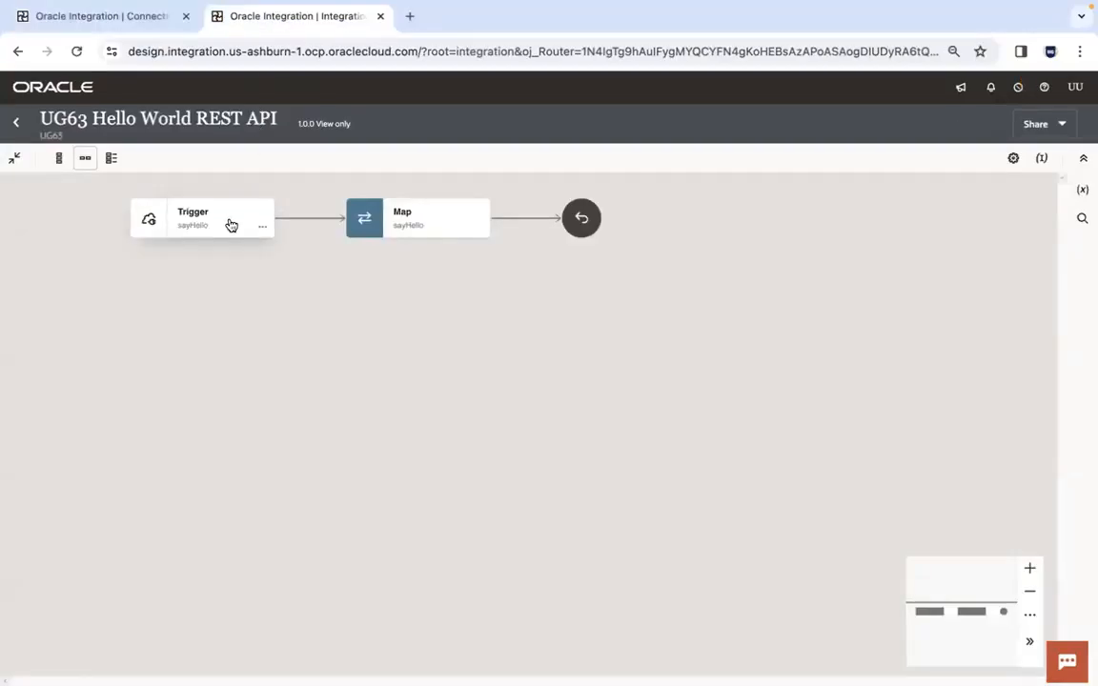
click(147, 19)
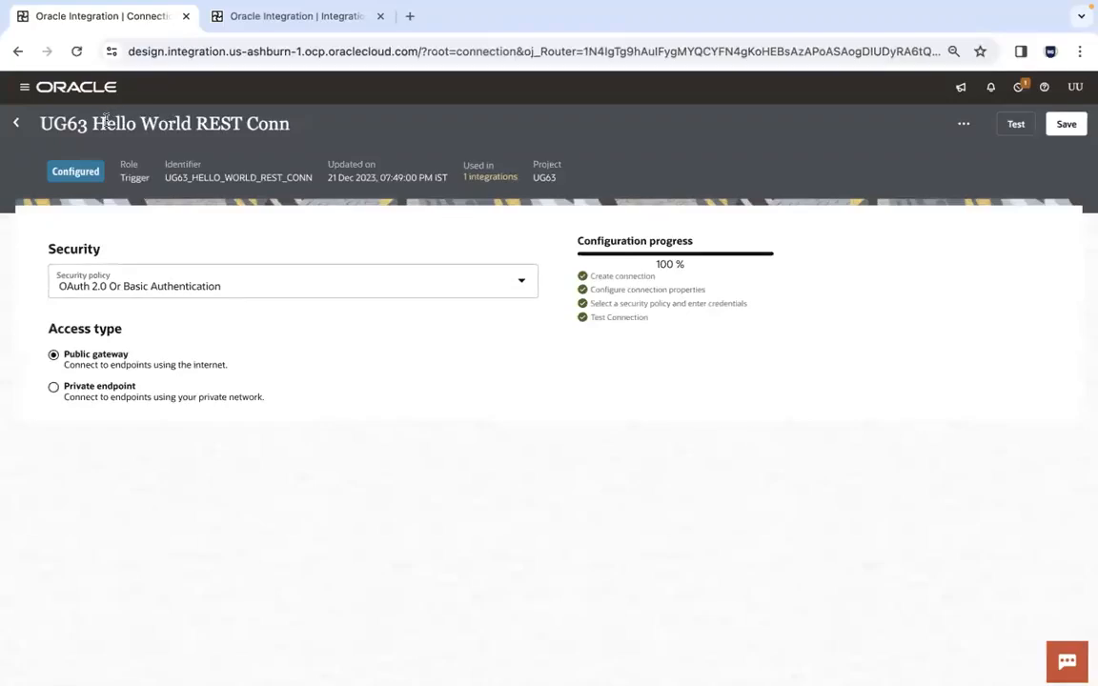
drag(91, 121, 189, 121)
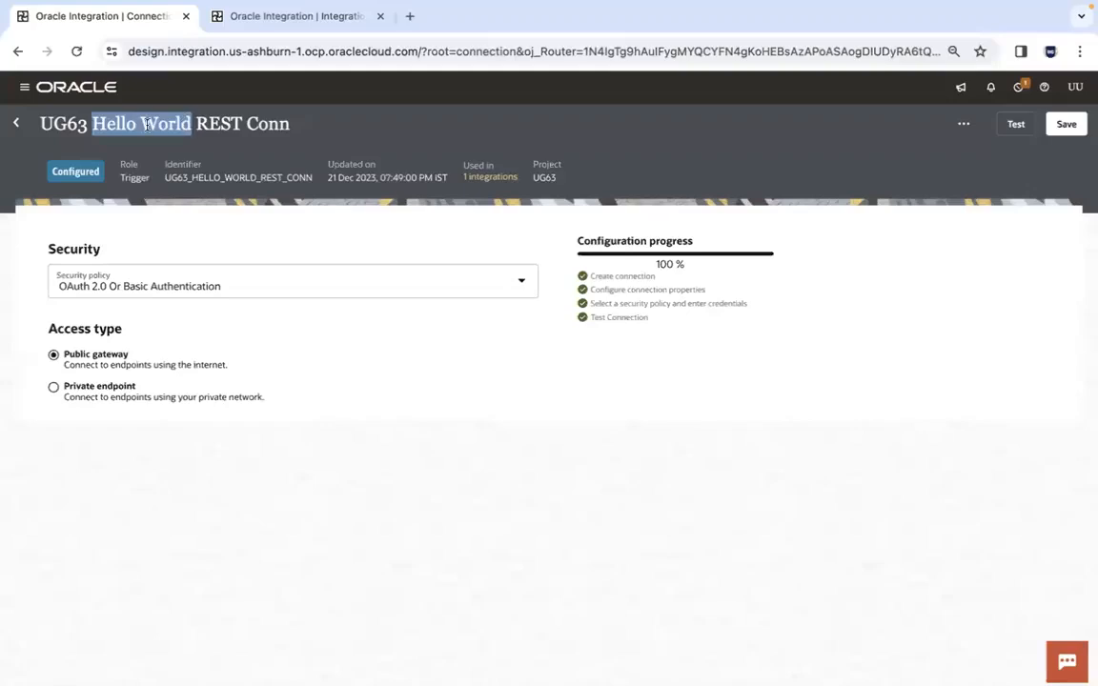
click(248, 115)
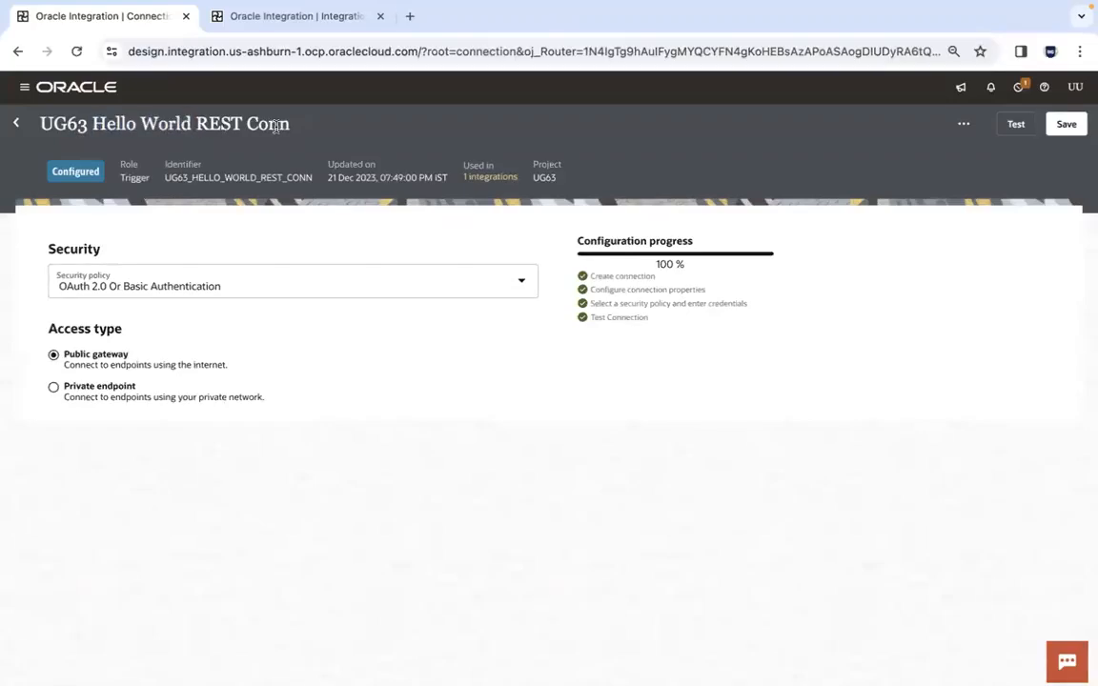
click(275, 17)
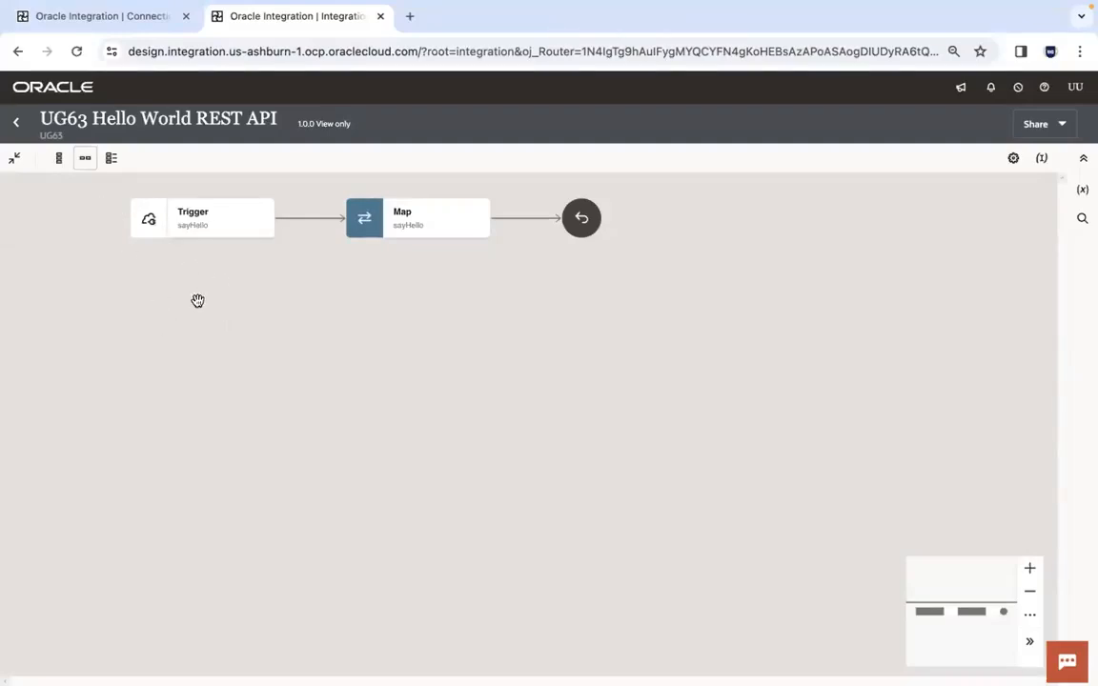
click(145, 17)
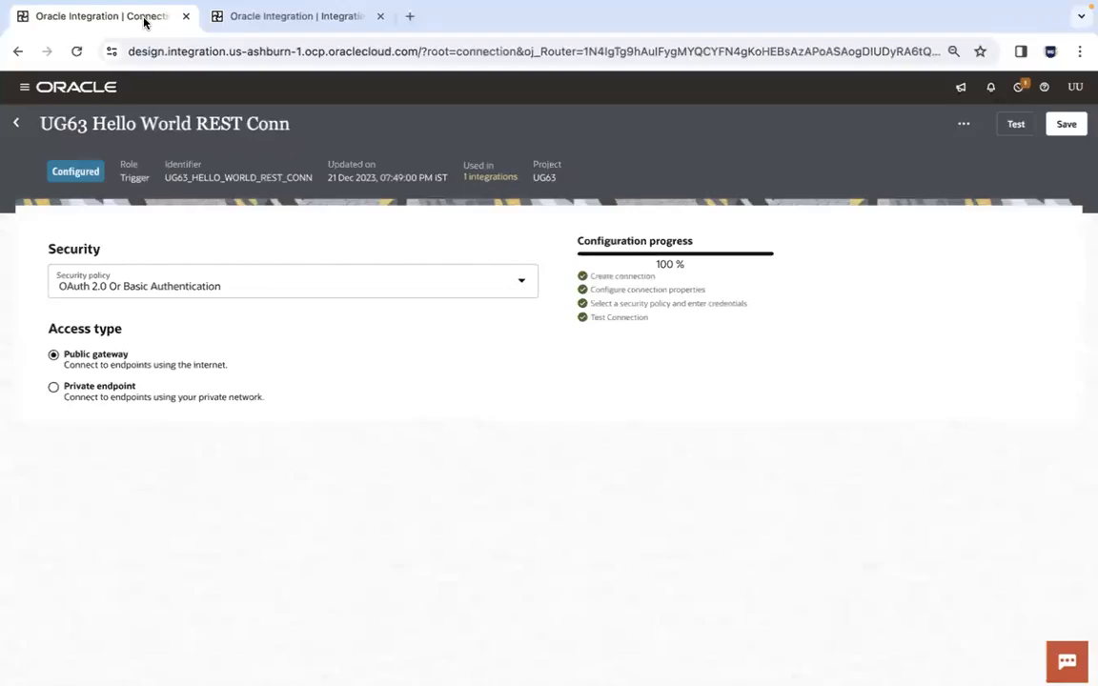
click(286, 16)
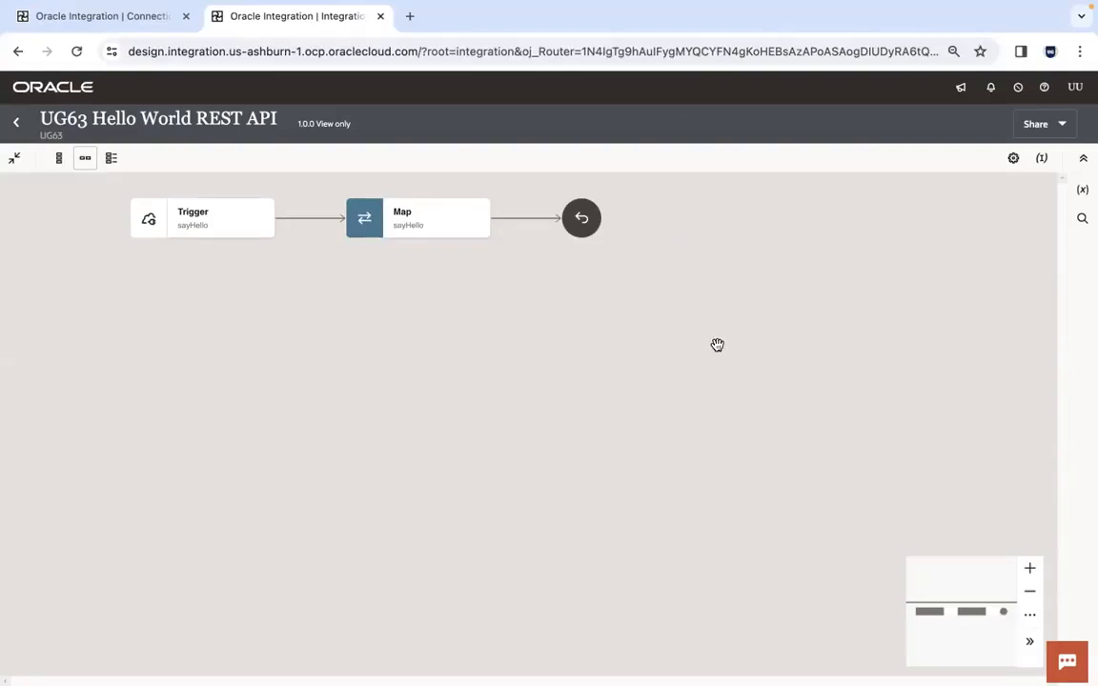
Step: Recheck the UG63 Hello World REST Conn security and access settings against the sayHello trigger in the REST API integration
click(154, 16)
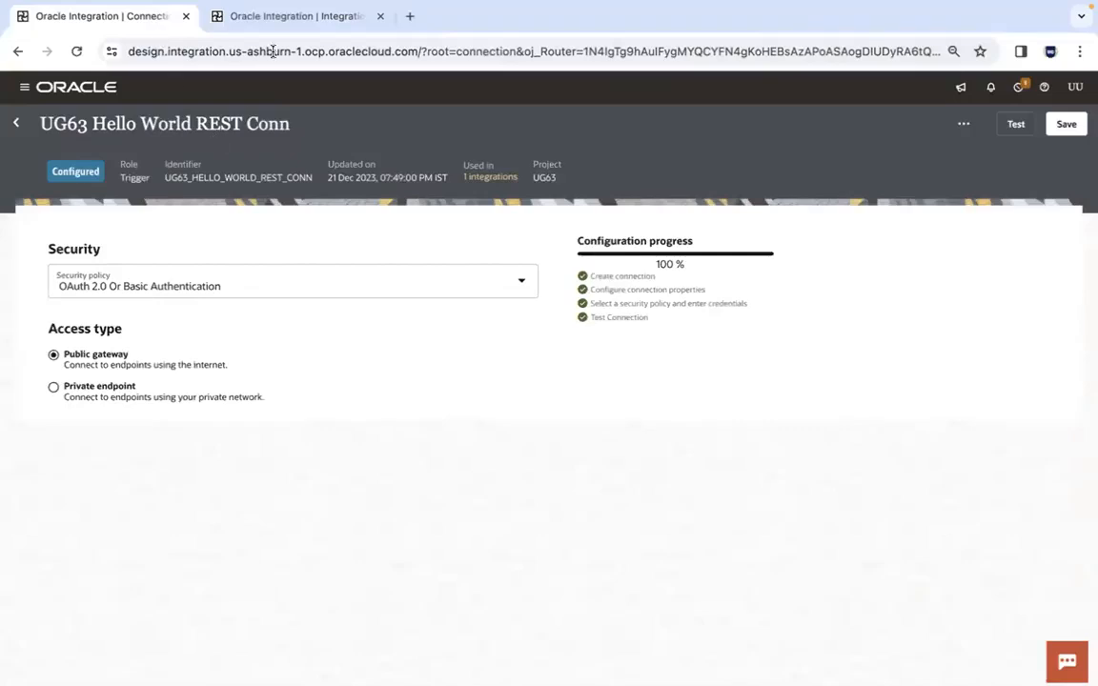
click(295, 17)
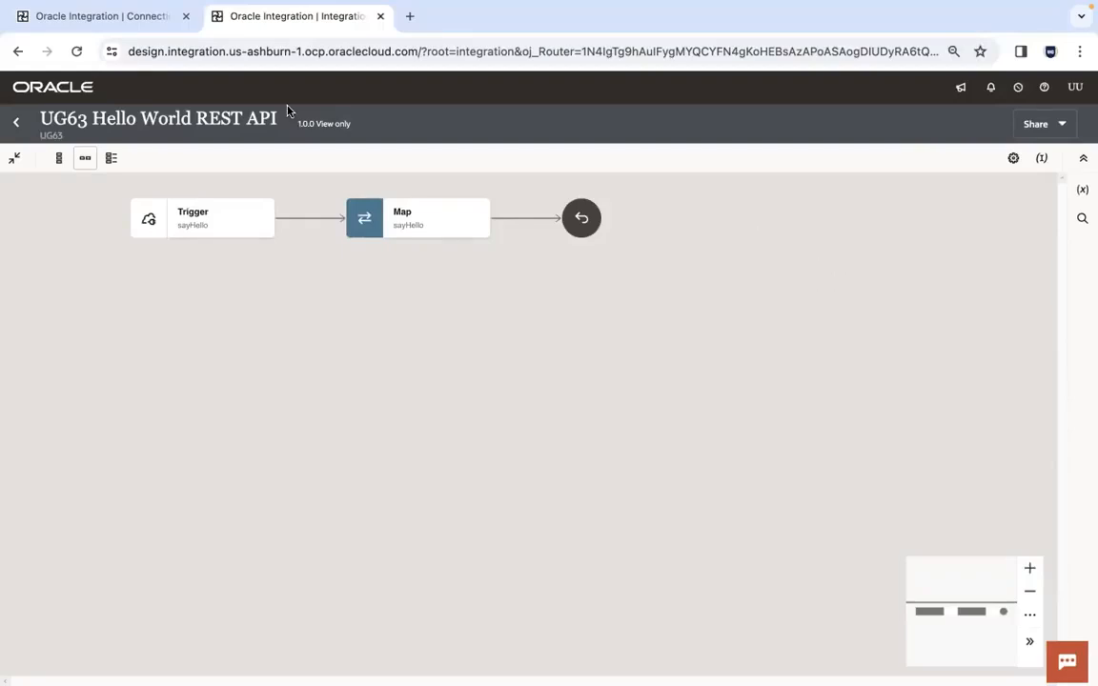
click(148, 20)
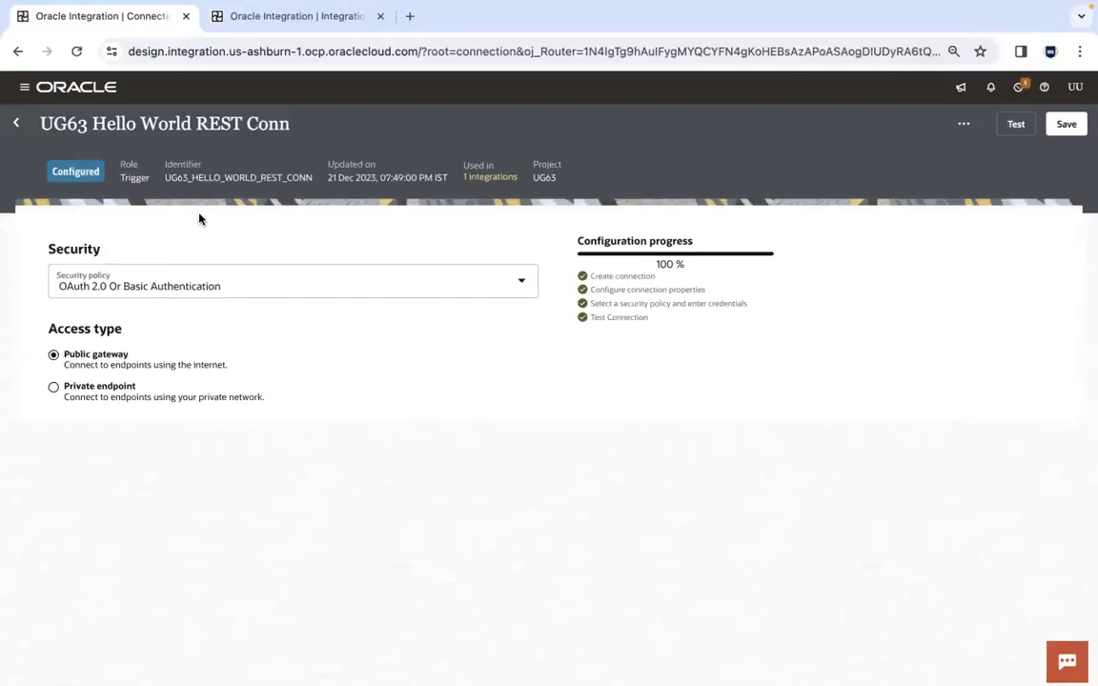
click(297, 17)
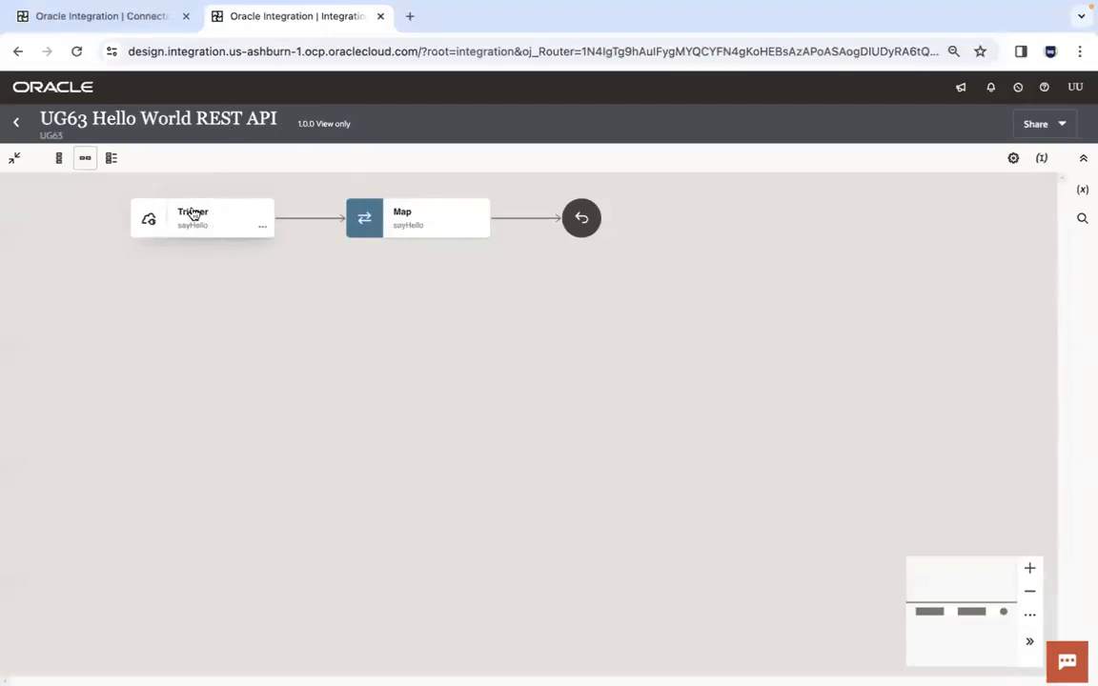
mouse_move(198, 221)
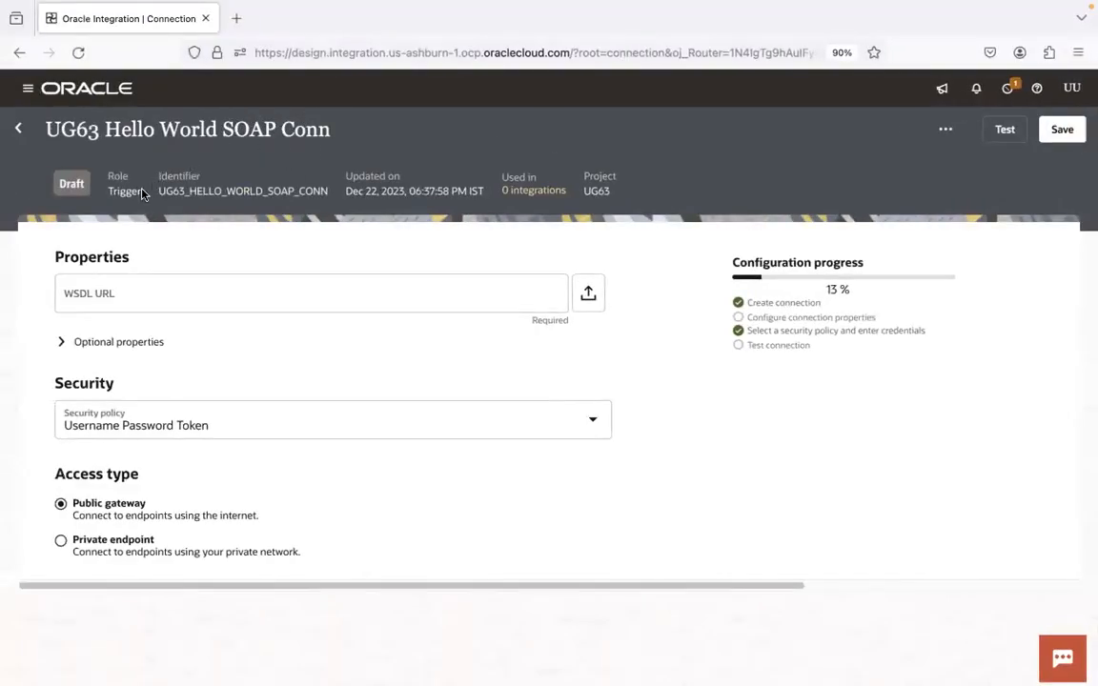
Step: Switch to Firefox and open the WSDL file upload dialog for the UG63 Hello World SOAP Conn connection
click(112, 296)
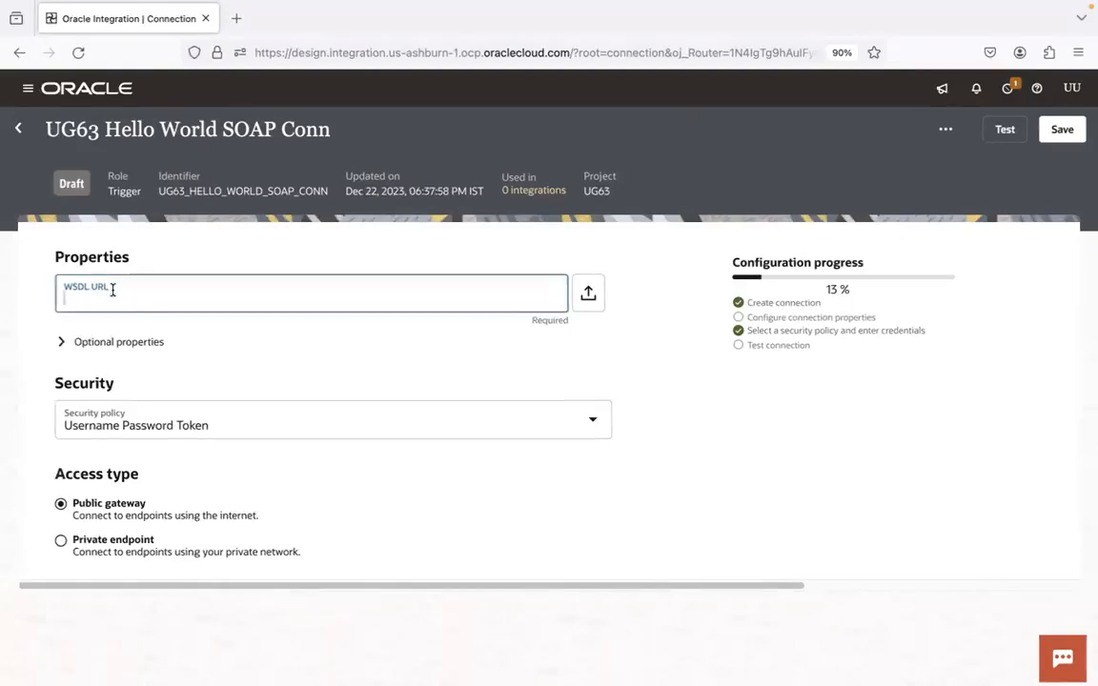
click(579, 299)
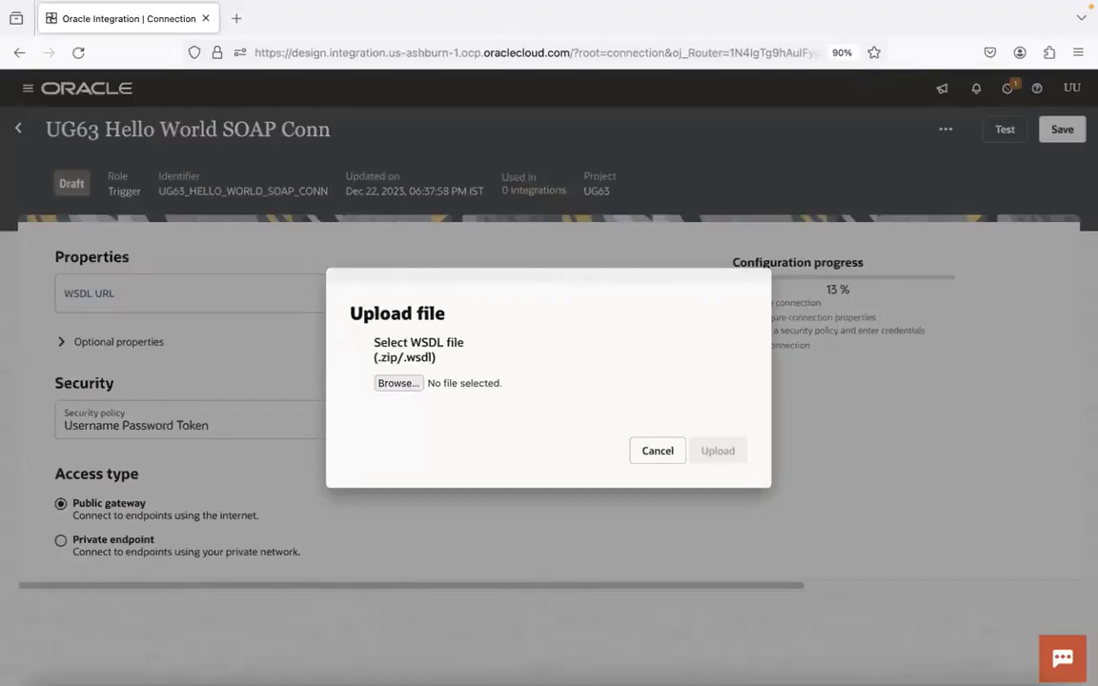
Step: Open 3.1.Web Service Basics Notes.sql from the 1.Integrations folder in full-screen Visual Studio Code and go to the PL/SQL and SOAP comparison
click(54, 643)
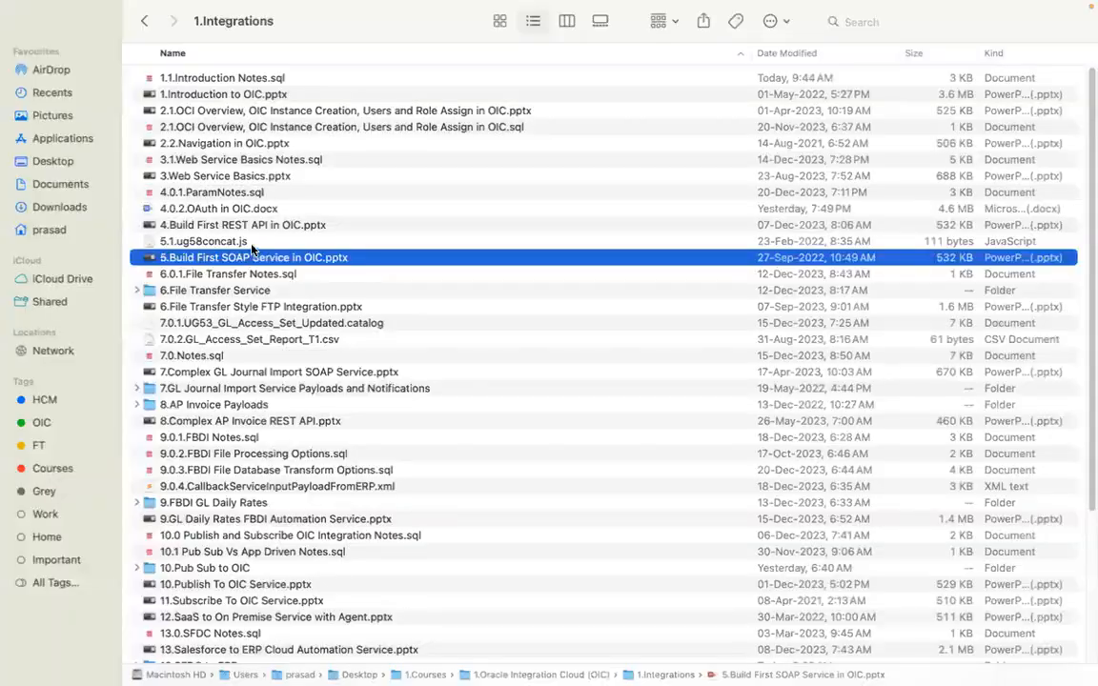
click(269, 160)
double_click(269, 160)
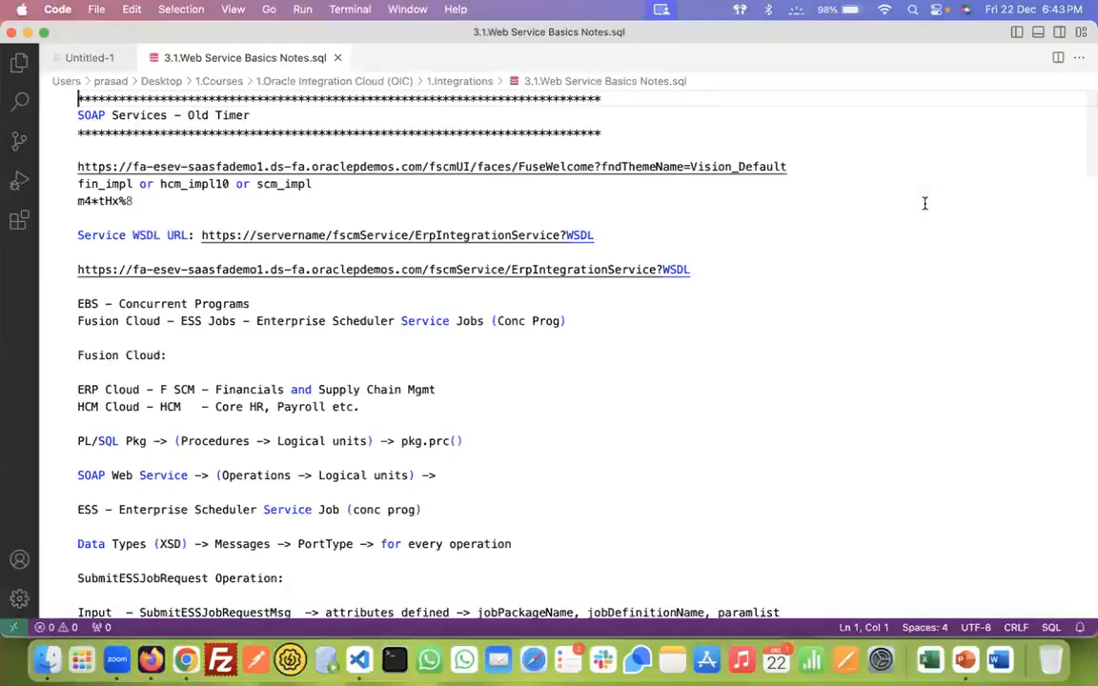
click(46, 34)
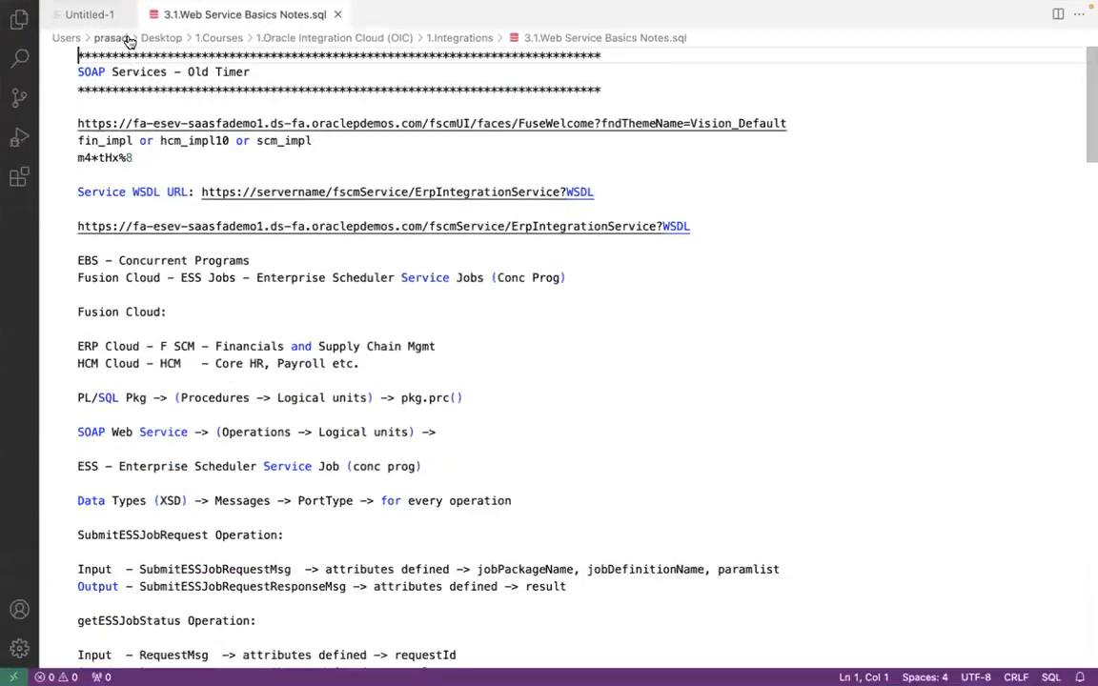
drag(1088, 142, 1088, 591)
Step: Review the notes line on how a PL/SQL package breaks down into spec, body and procedures as logical units
click(144, 98)
click(250, 98)
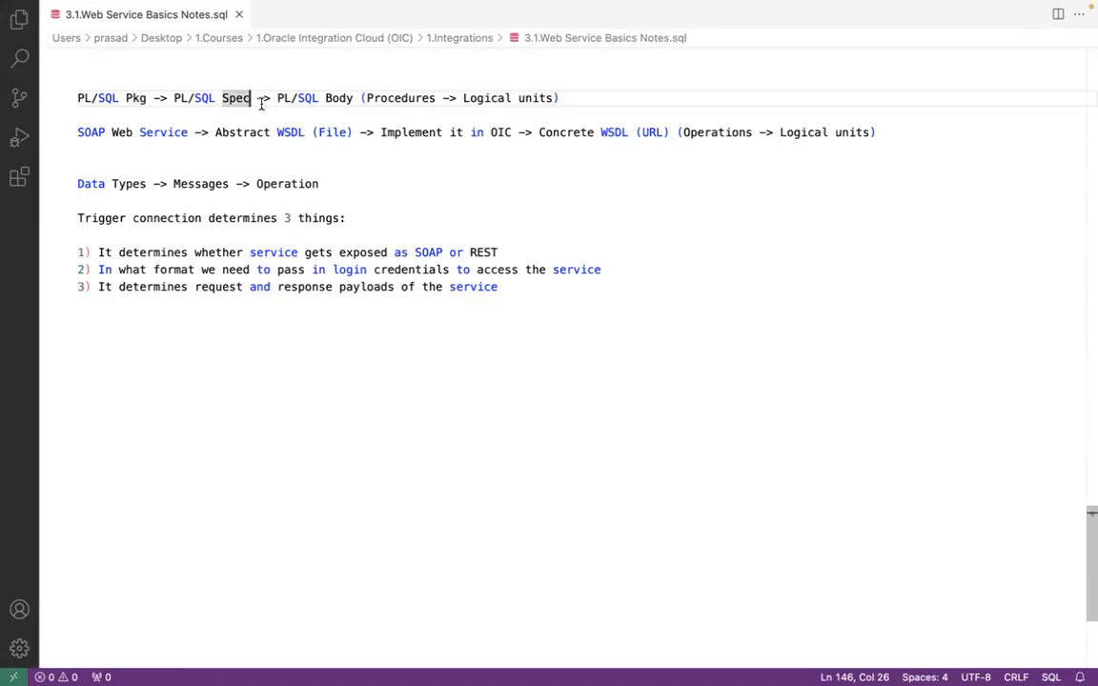
click(214, 95)
click(250, 98)
click(353, 98)
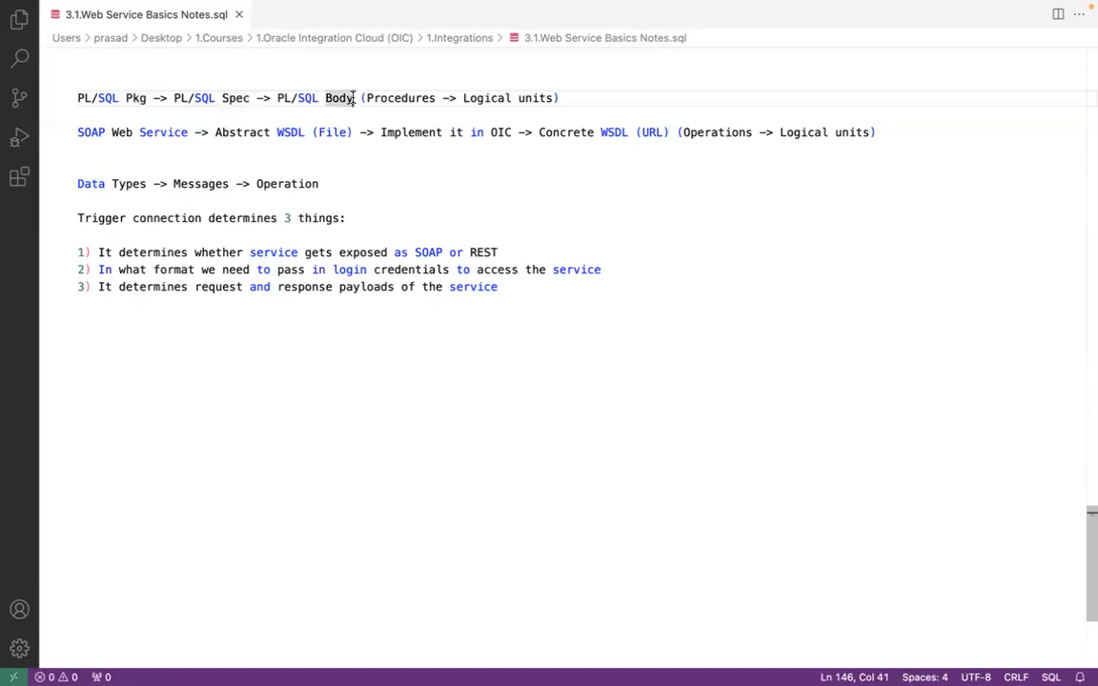
double_click(420, 98)
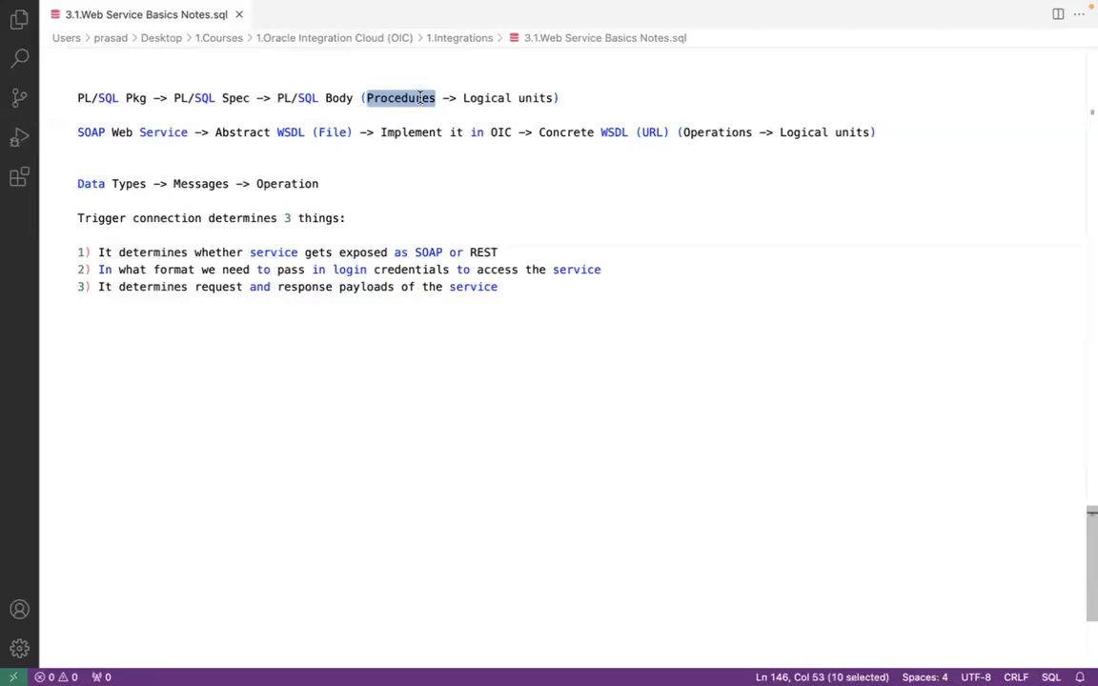
click(456, 81)
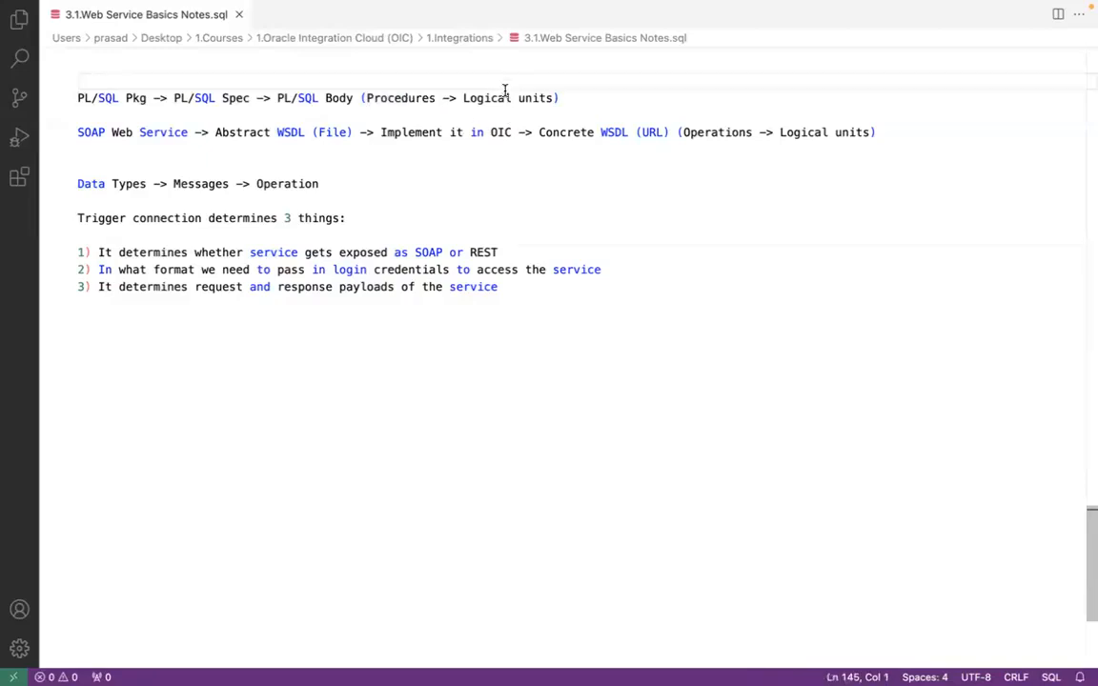
click(135, 95)
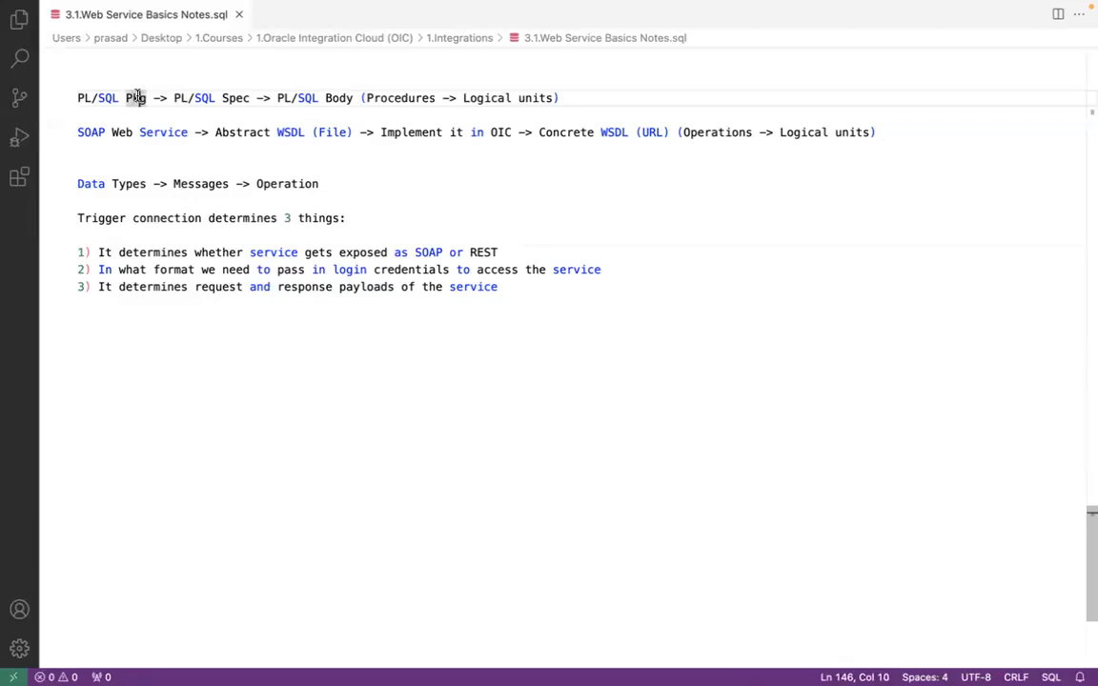
click(401, 99)
click(236, 98)
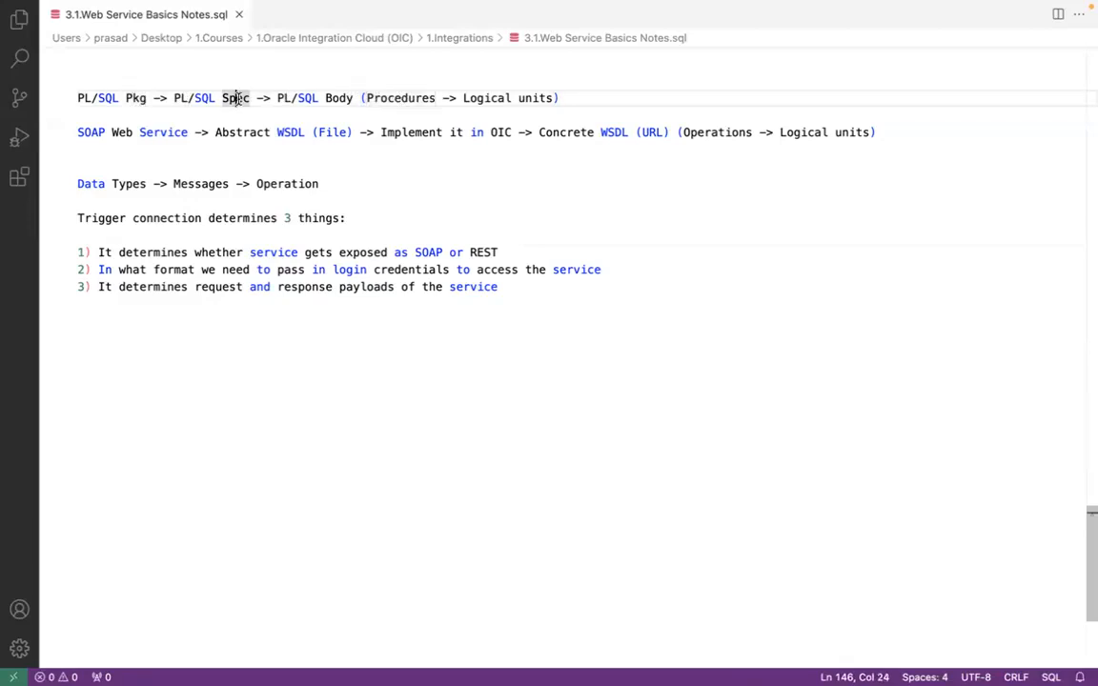
click(426, 98)
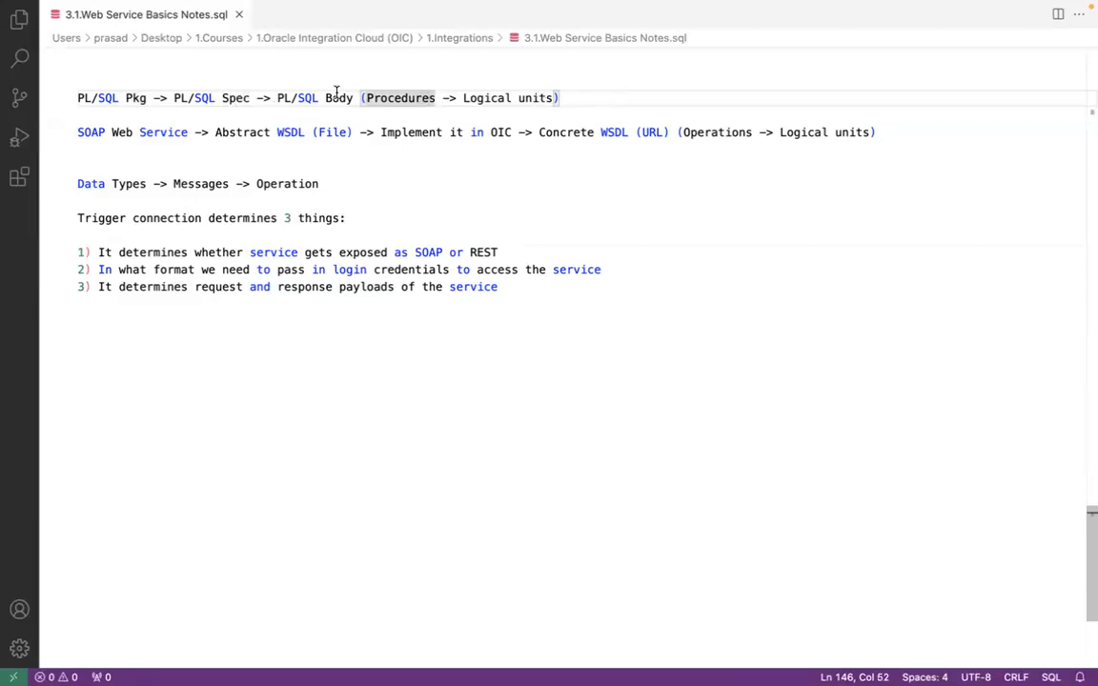
click(145, 98)
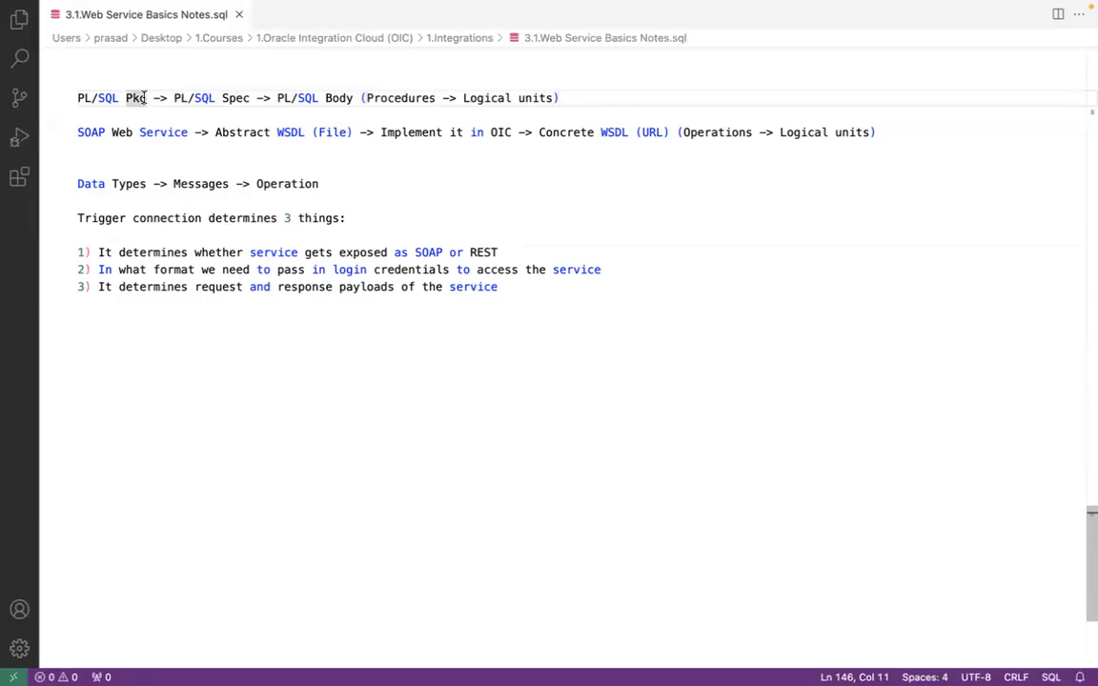
click(245, 98)
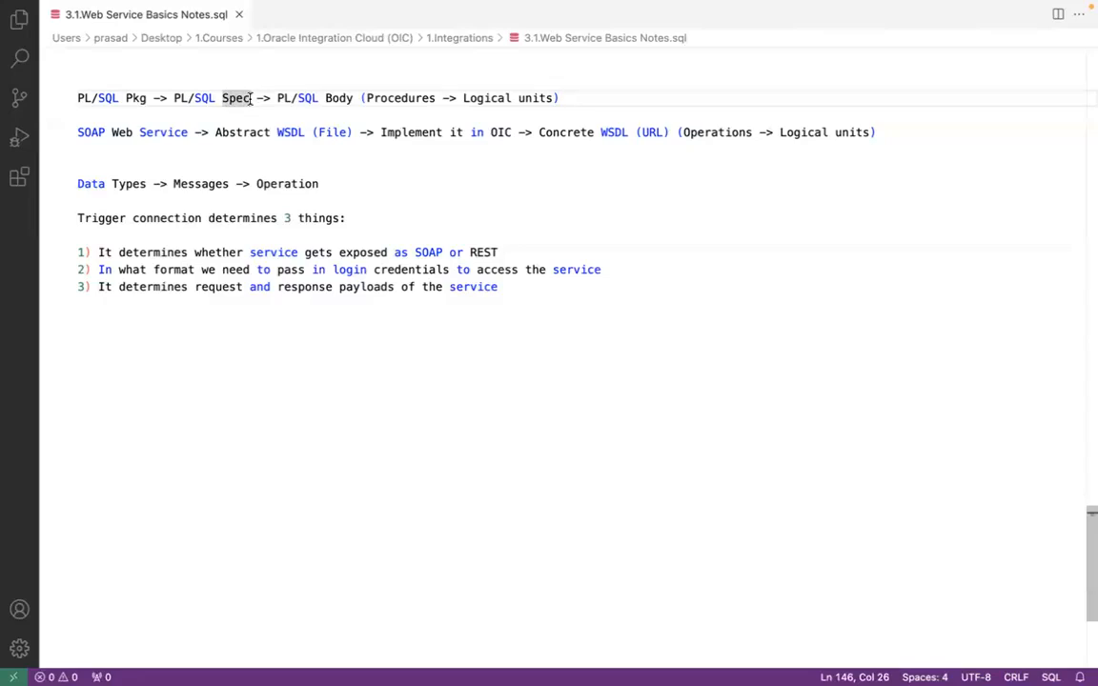
click(351, 97)
key(Right)
key(Right)
key(Right)
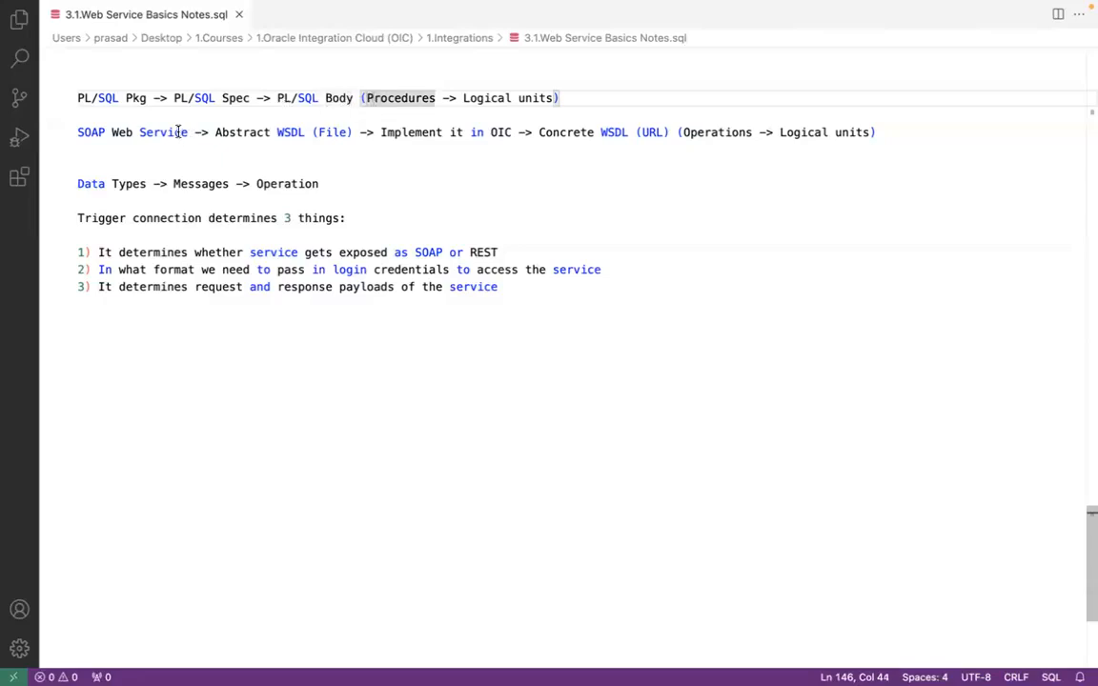
Step: Examine the SOAP Web Service line in the notes, focusing on the Abstract WSDL (File) part
click(179, 132)
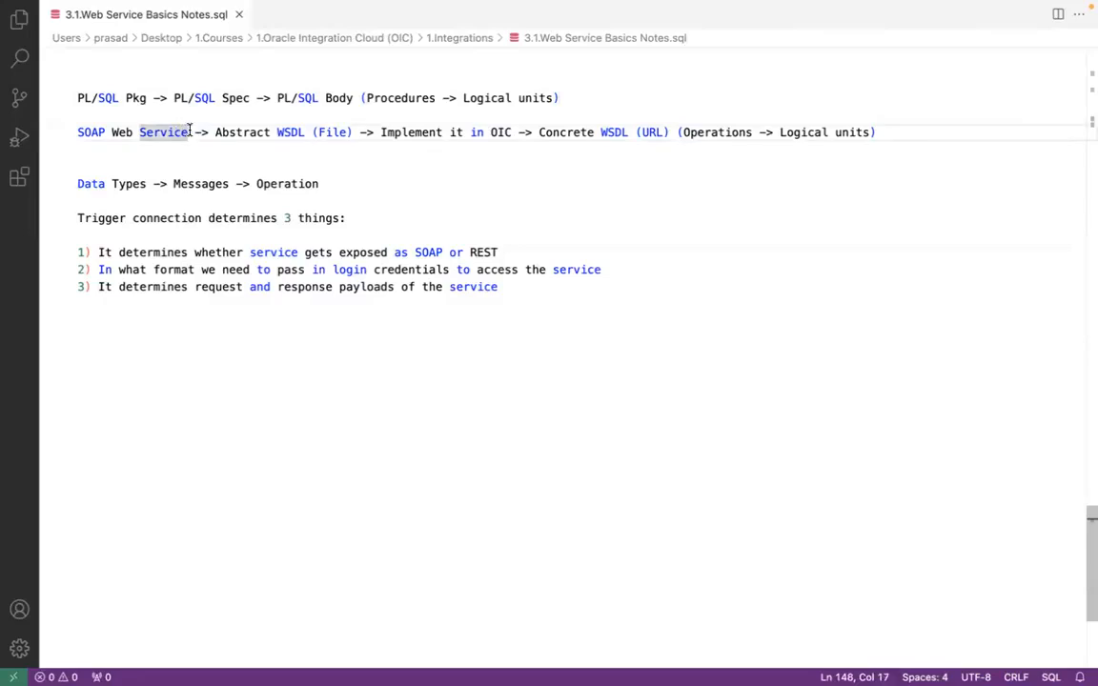
click(303, 131)
click(187, 132)
click(307, 133)
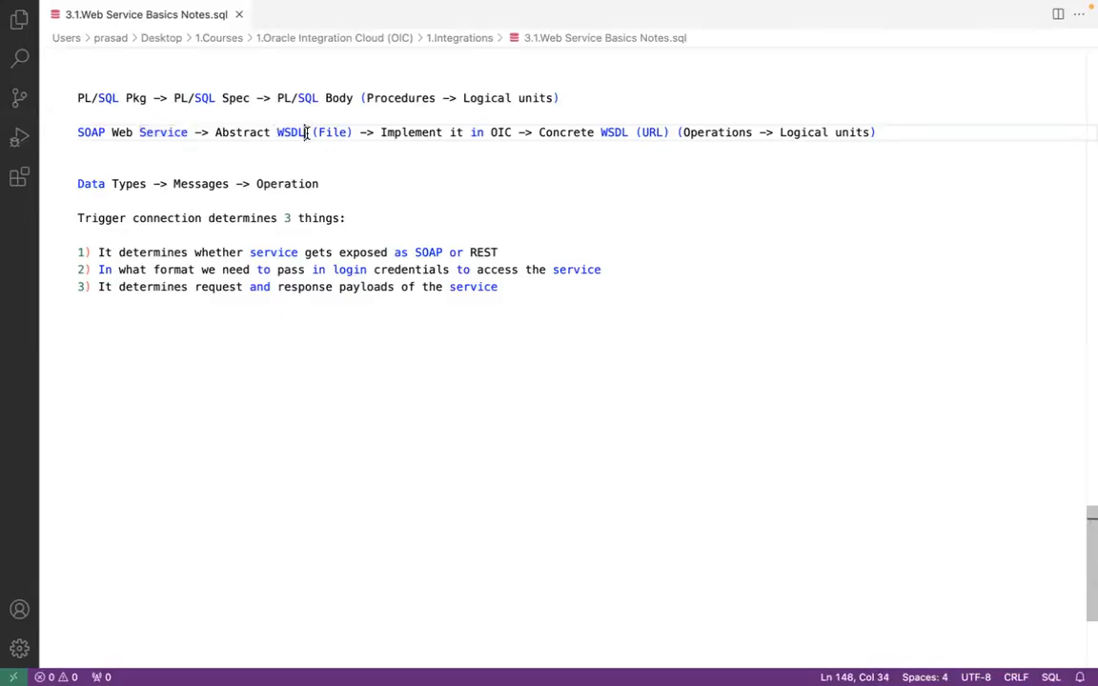
click(189, 132)
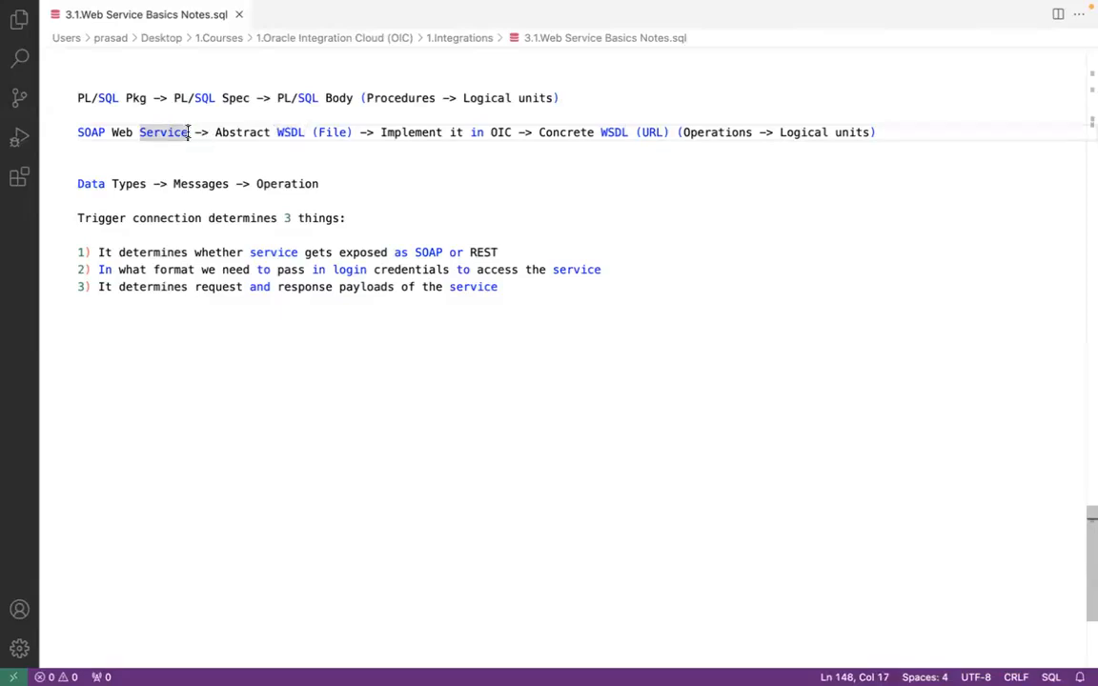
click(306, 132)
click(256, 133)
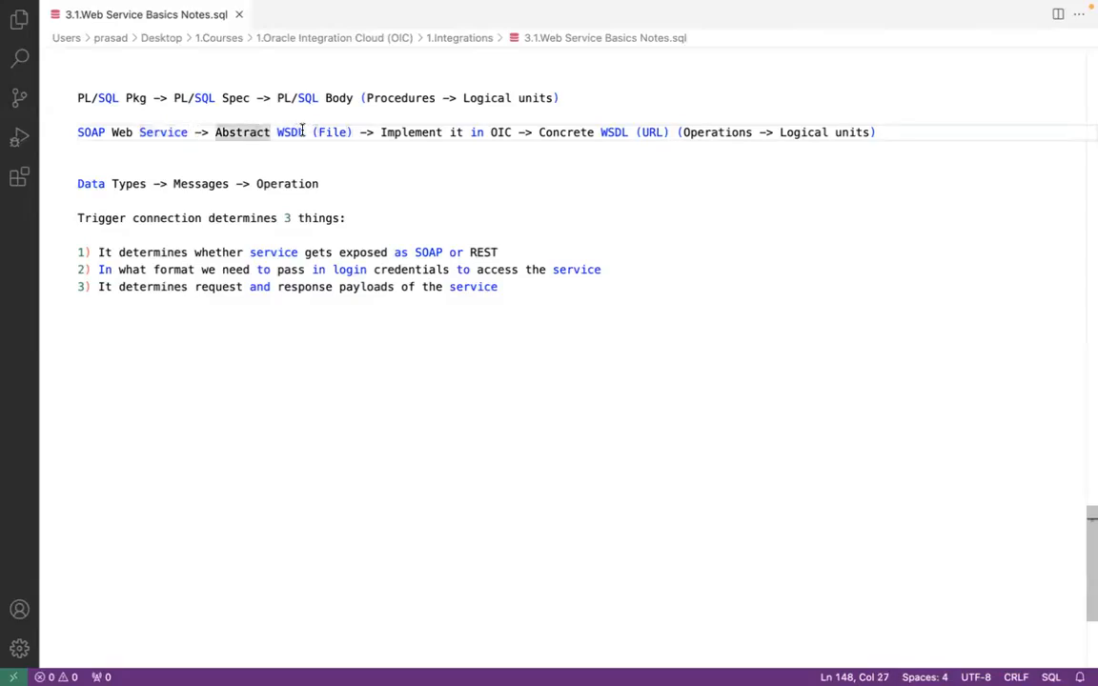
click(305, 133)
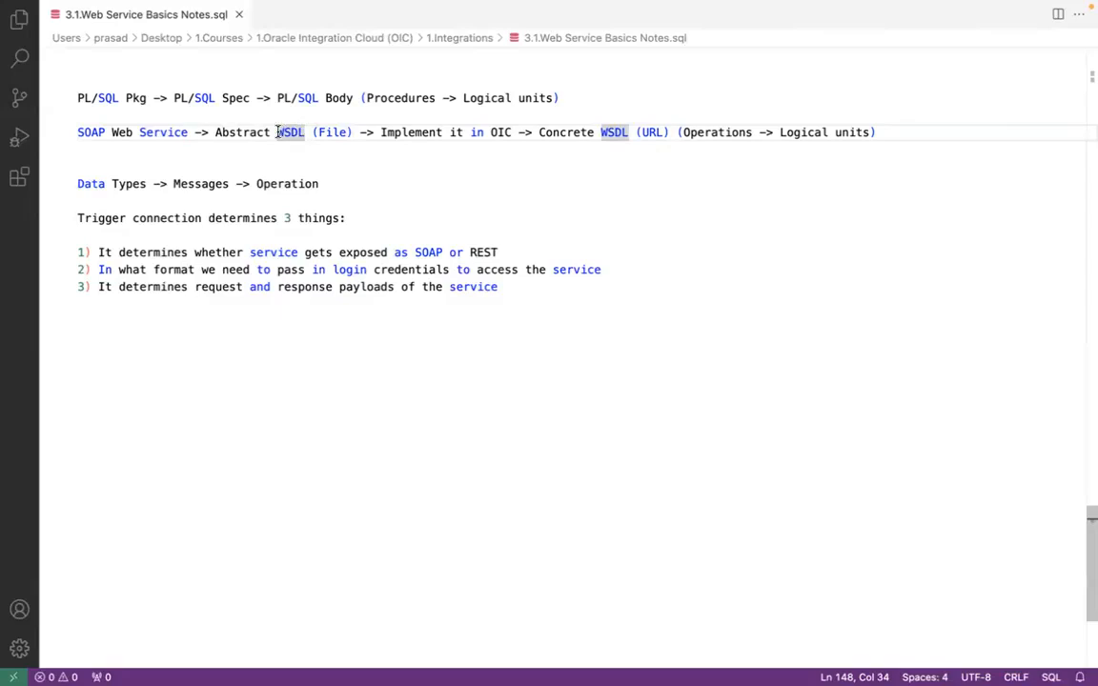
click(270, 133)
click(305, 132)
click(338, 133)
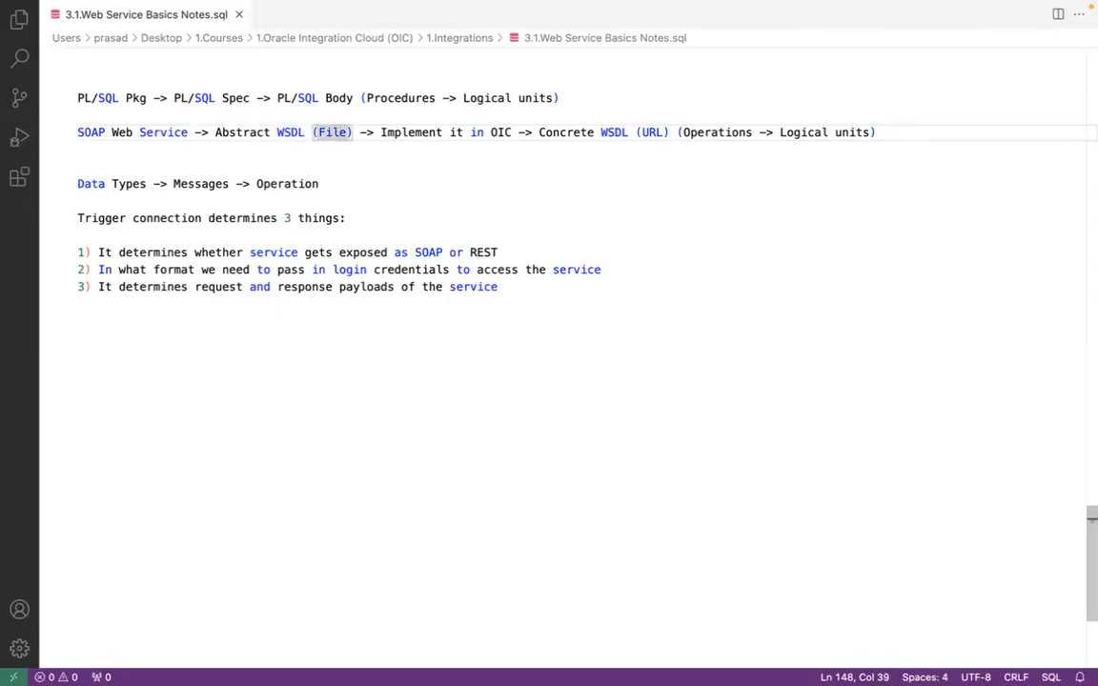
Step: Open 5.2.Greetings.wsdl from the Desktop folder in Visual Studio Code and examine its GreetResponse element
click(48, 647)
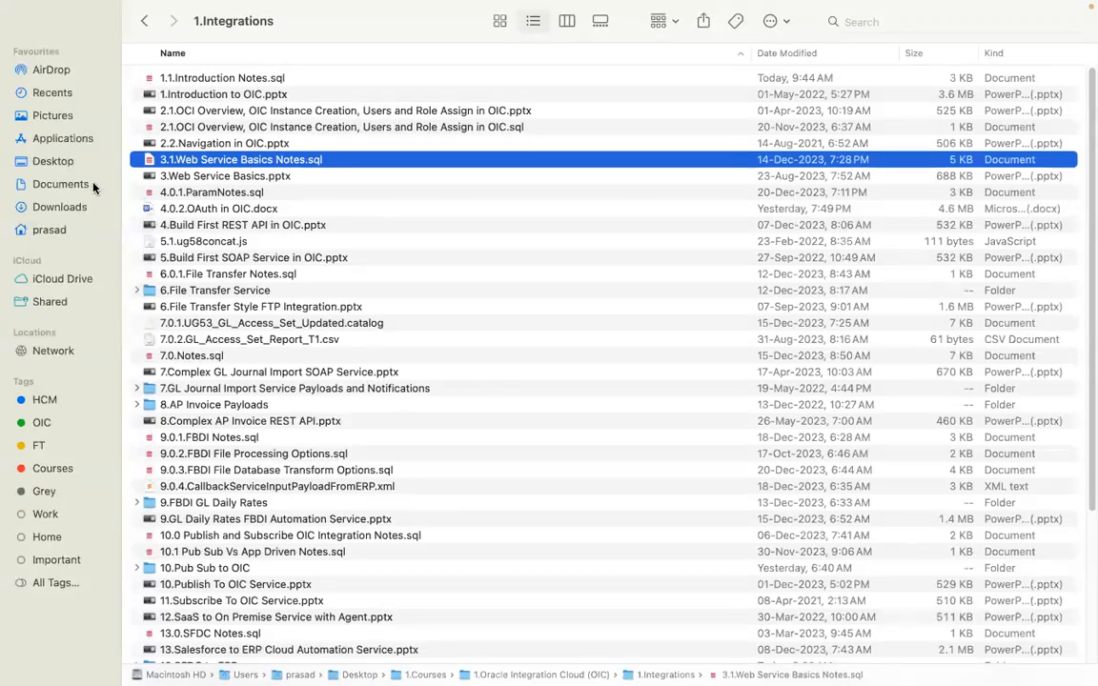
click(93, 161)
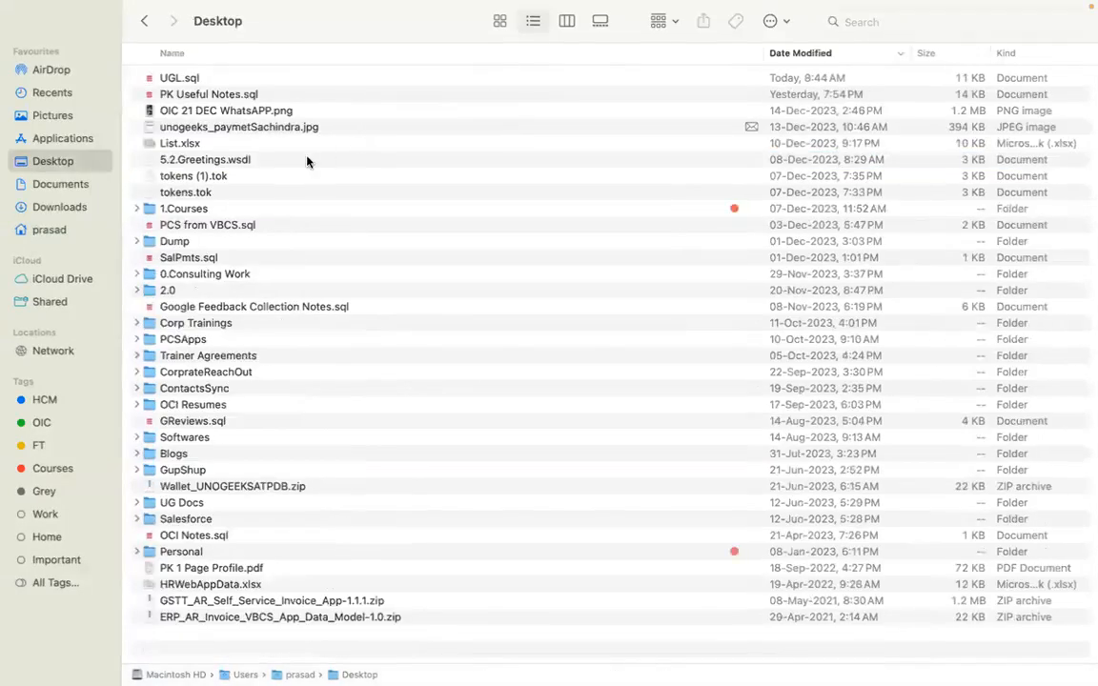
click(283, 164)
right_click(283, 164)
mouse_move(471, 187)
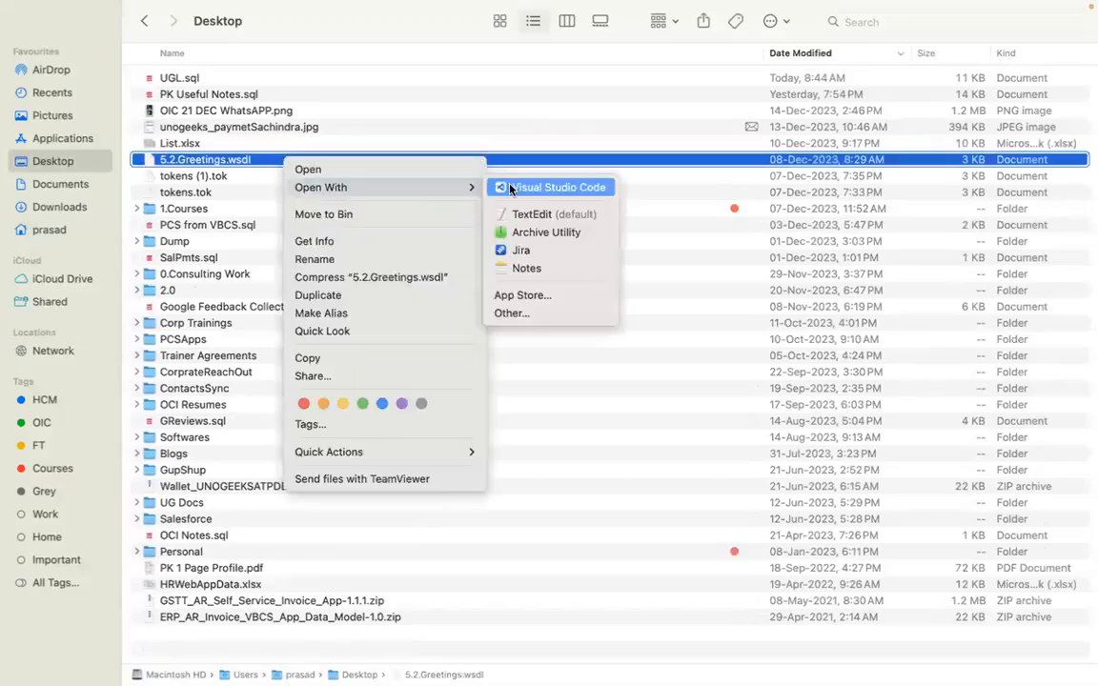
click(519, 190)
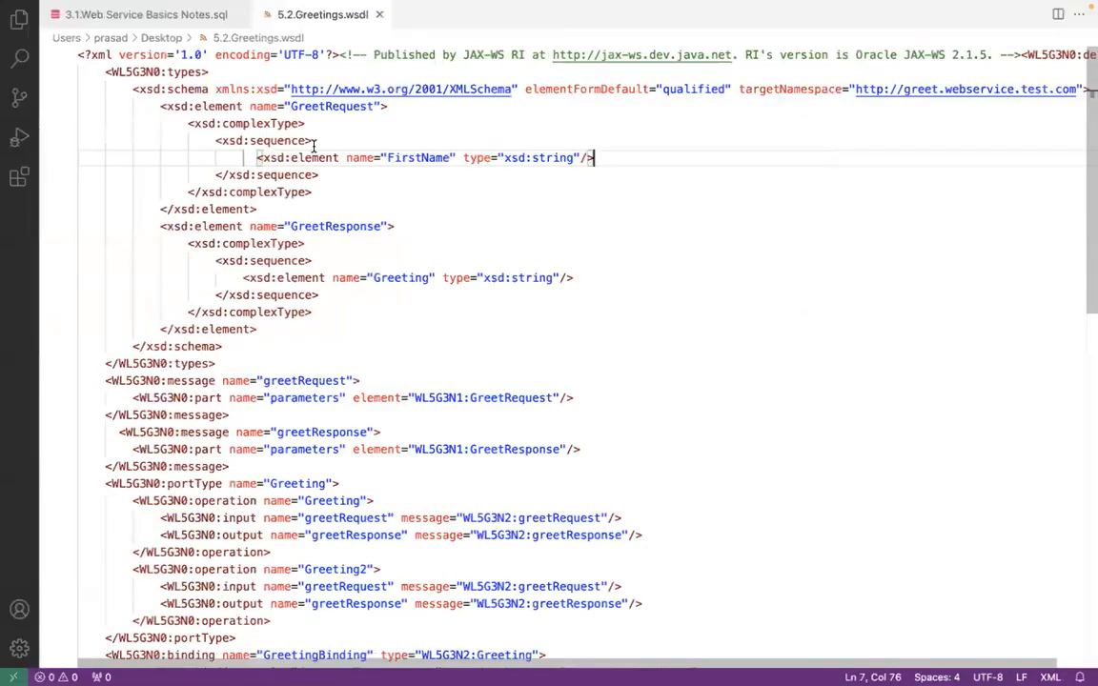
click(319, 226)
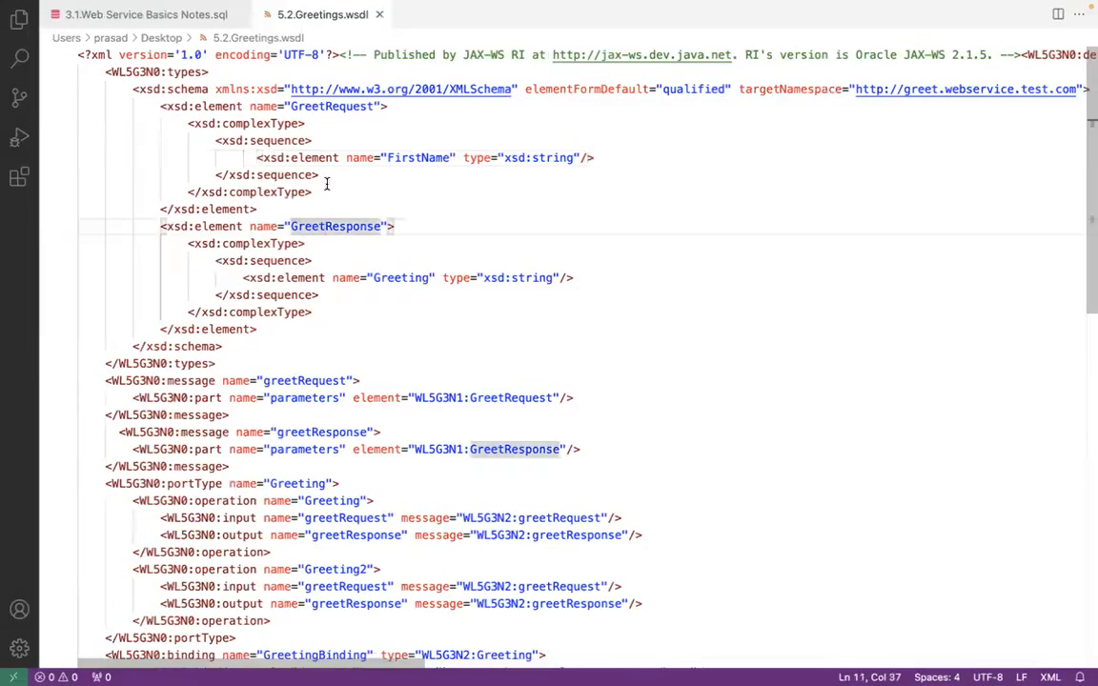
Step: Return to 3.1.Web Service Basics Notes.sql and review the Data Types -> Messages -> Operation line
click(186, 15)
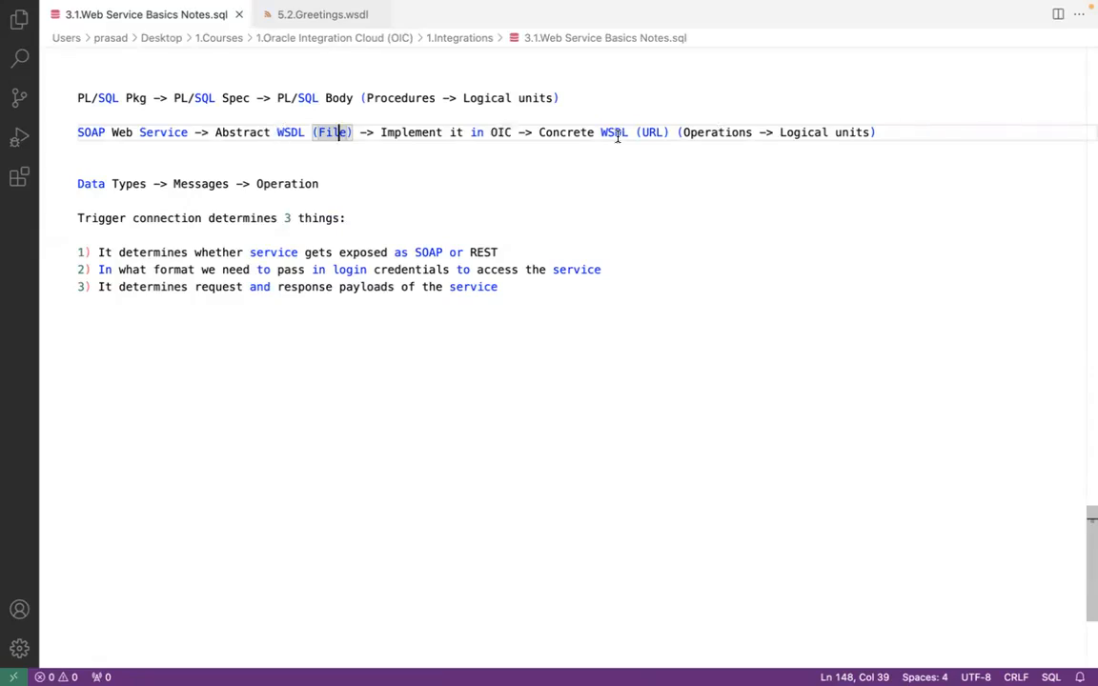
click(125, 184)
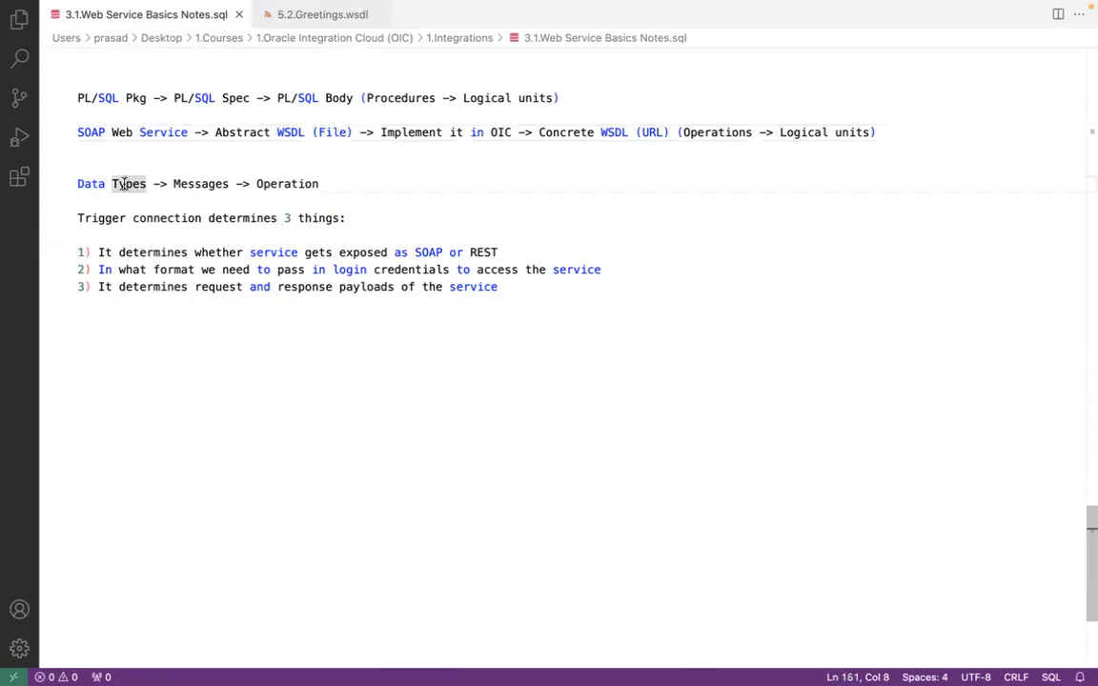
click(223, 184)
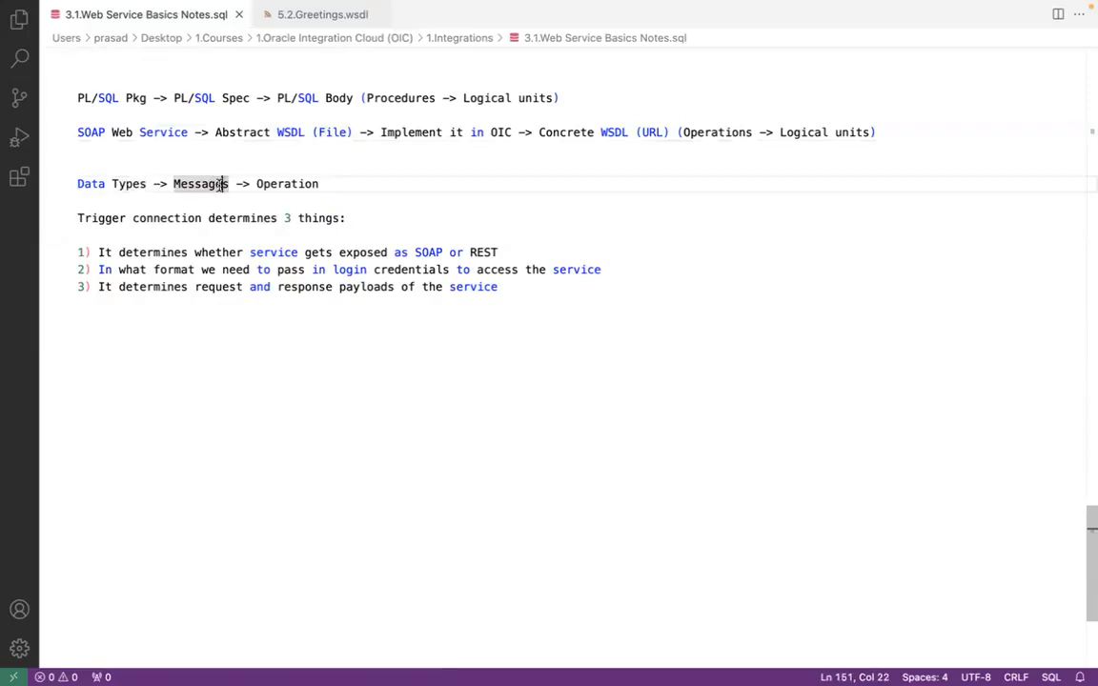
click(276, 183)
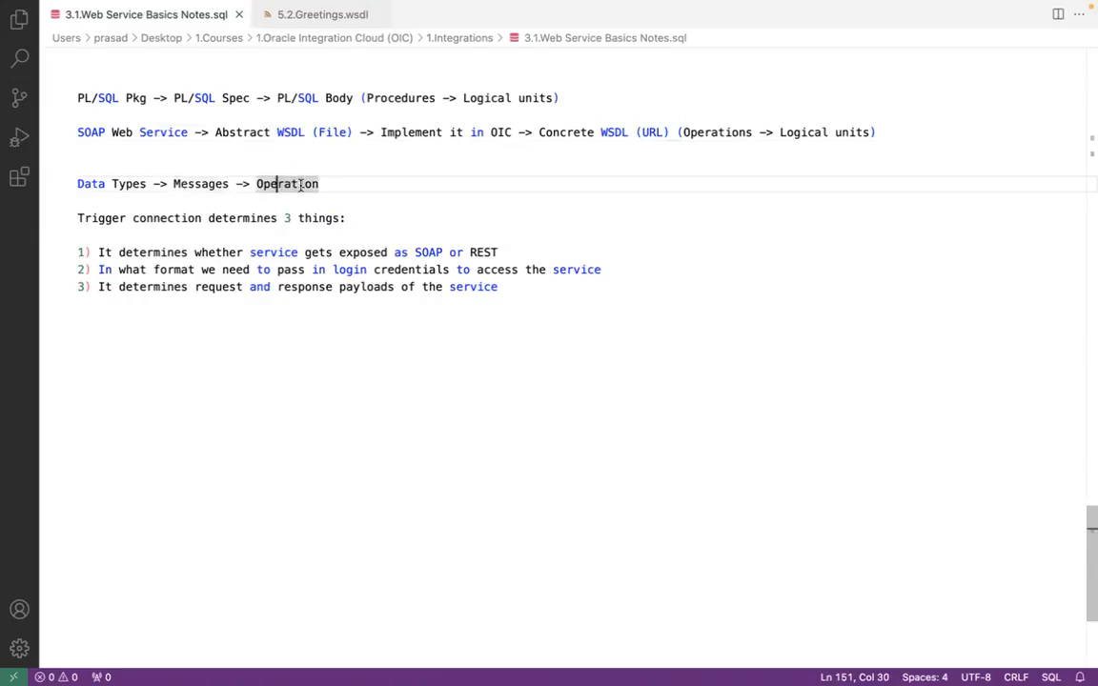
Step: Append "-> Endpoint Details" to the Data Types -> Messages -> Operation line and save the notes
click(328, 187)
drag(328, 186, 72, 187)
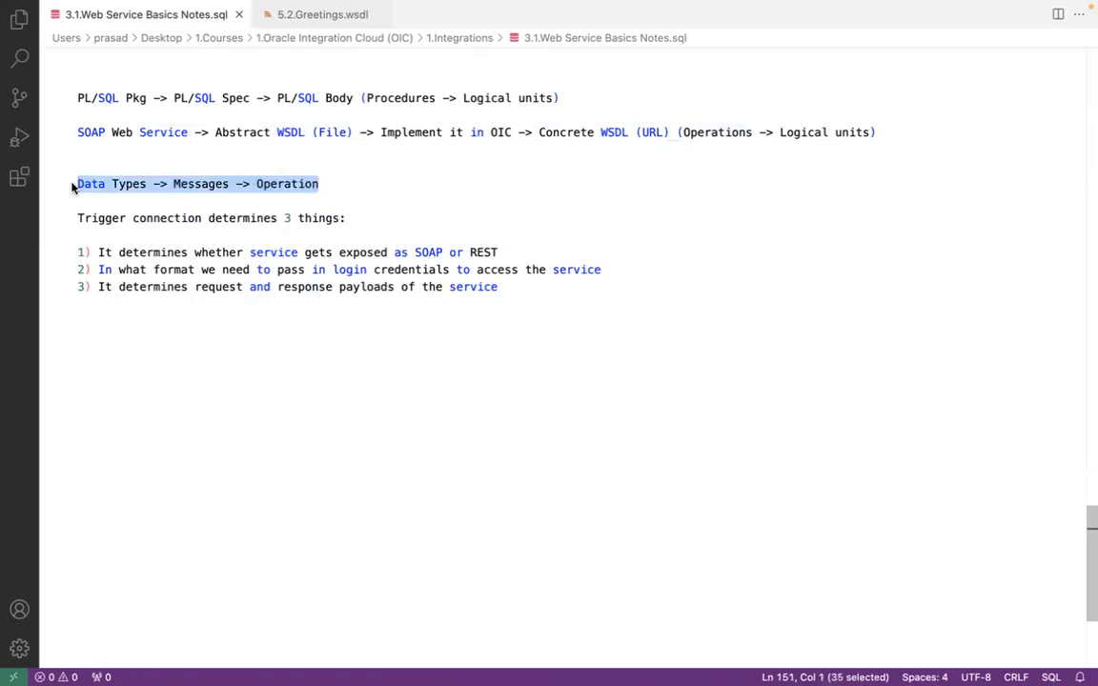
click(337, 186)
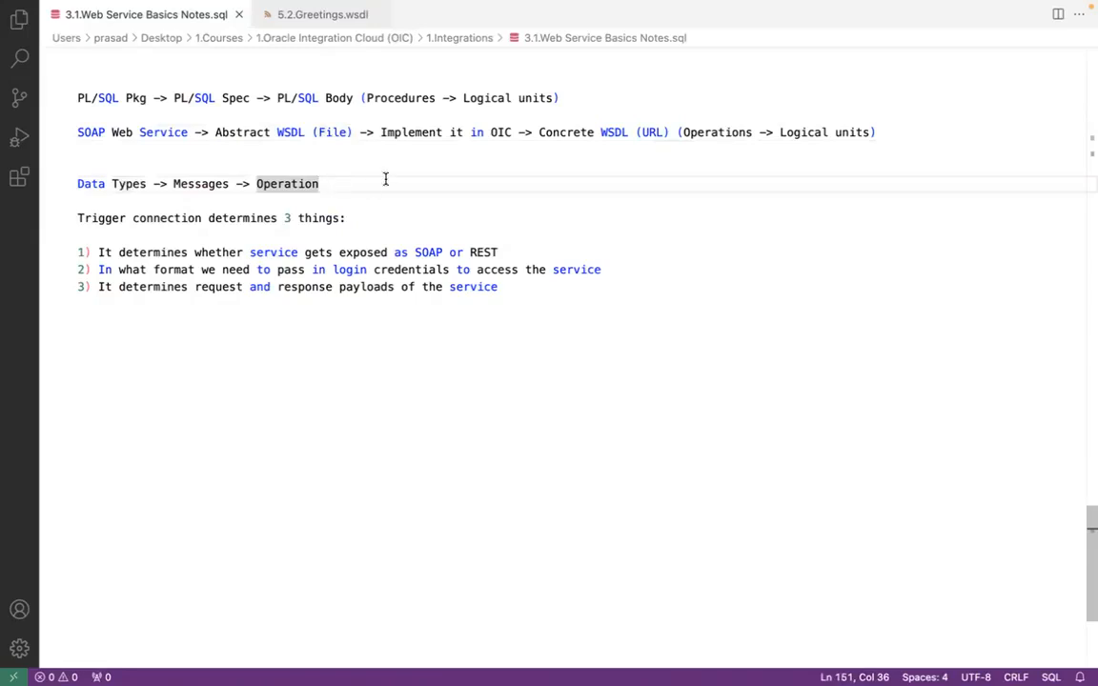
text(-> Endpoin)
key(BackSpace)
key(BackSpace)
text(int Details)
key(super+s)
Step: Add "- Concrete WSDL URL" to the end of the Data Types -> Messages -> Operation -> Endpoint Details line
shift+click(76, 181)
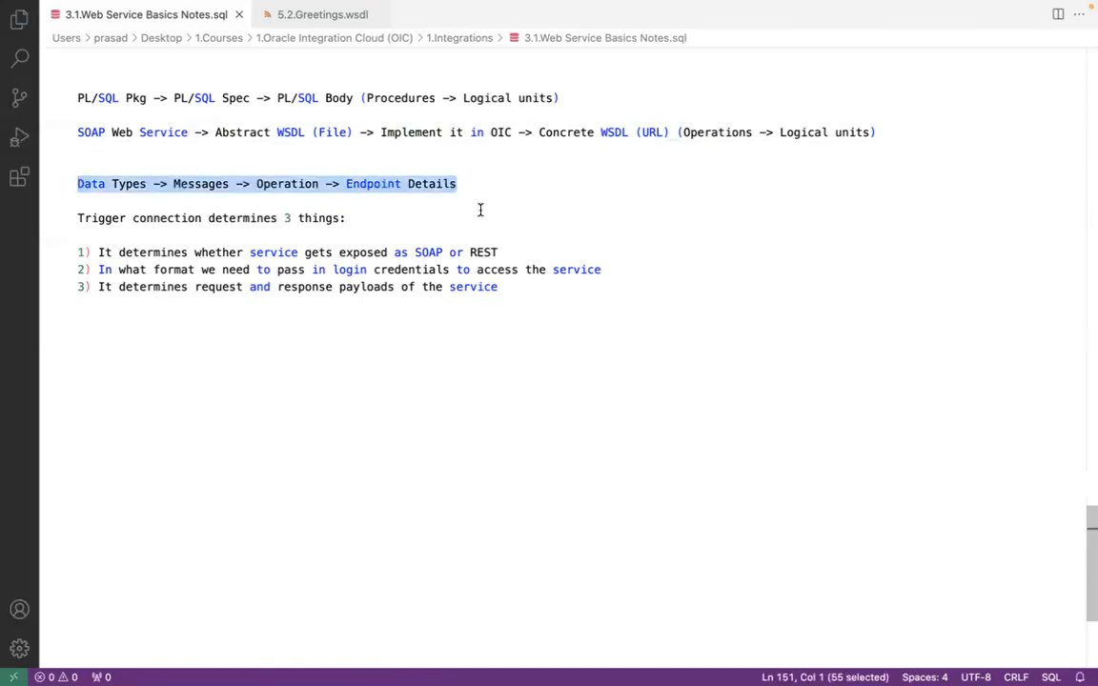
key(End)
text(- Conc)
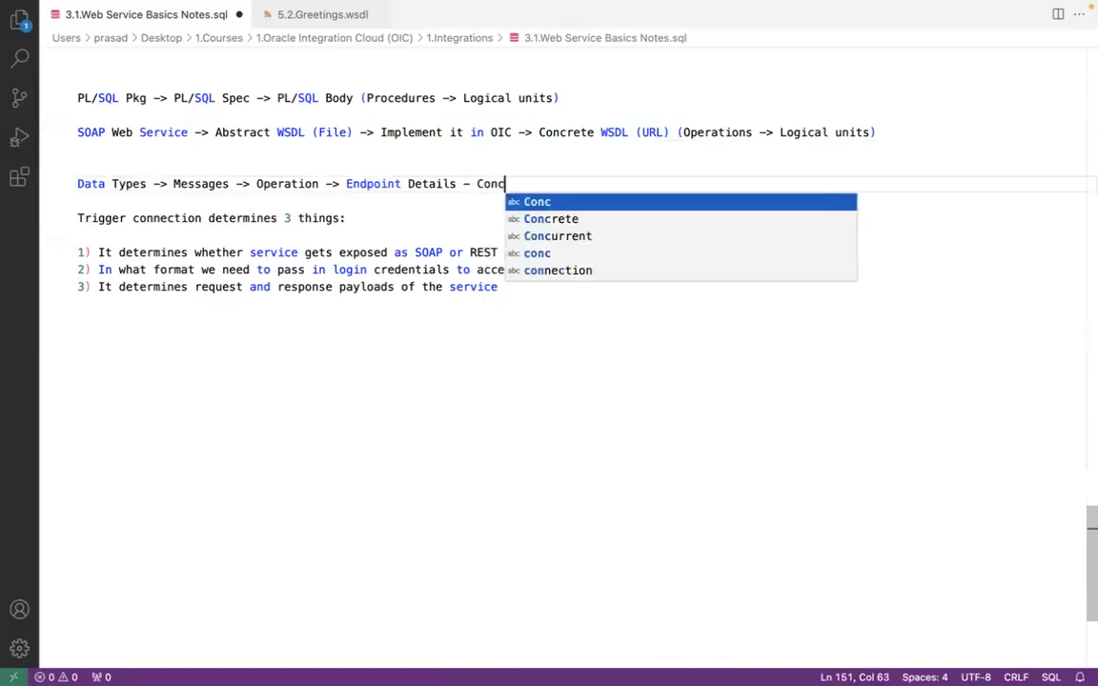
text(rete WSDL URL)
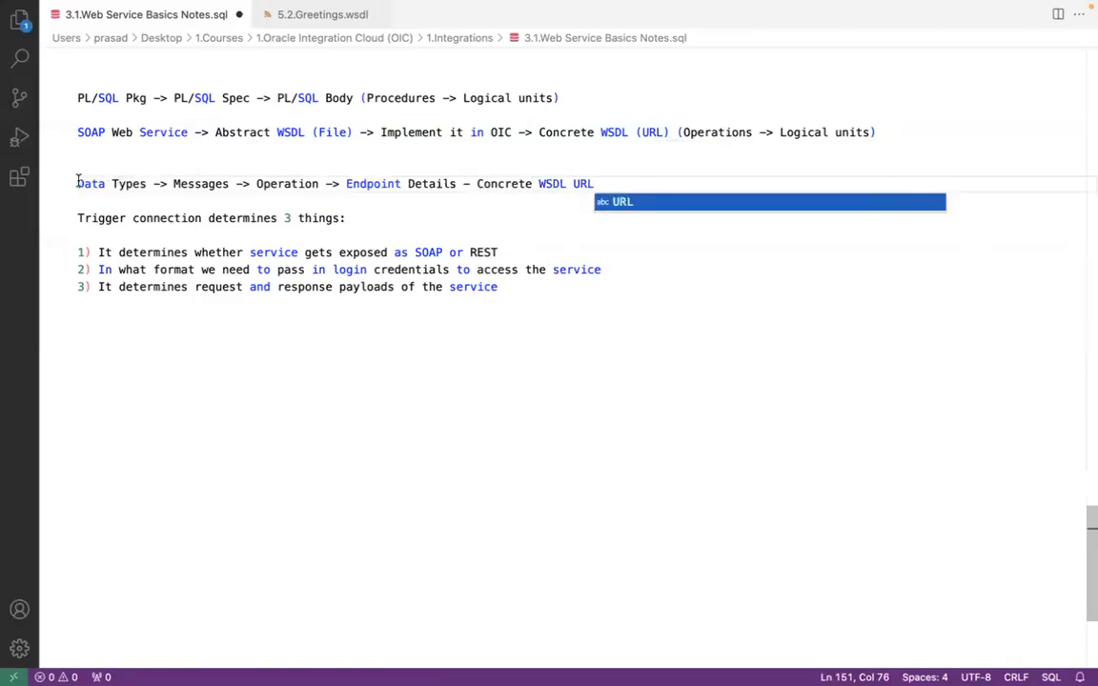
Step: Duplicate the Data Types line above itself, directly below the SOAP Web Service line, with a blank line between the two copies
key(shift+Home)
key(super+c)
click(105, 161)
key(Return)
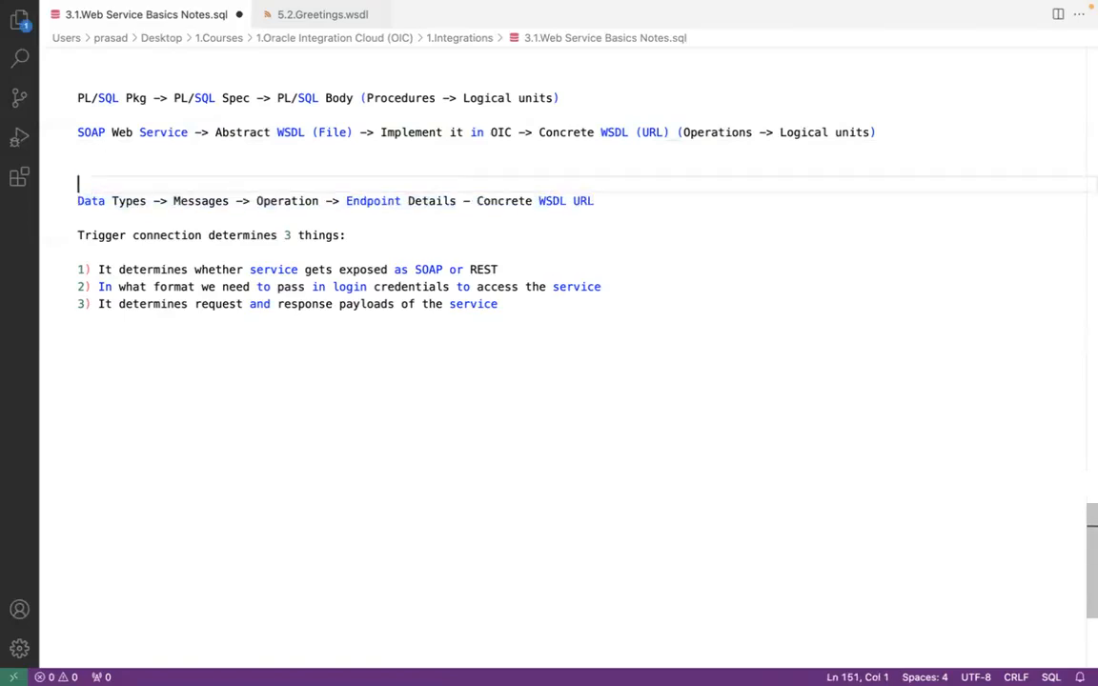
key(Up)
key(super+v)
Step: Replace "Endpoint Details - Concrete WSDL URL" in the upper Data Types line with "Abstract WSDL File" and save the notes
click(325, 167)
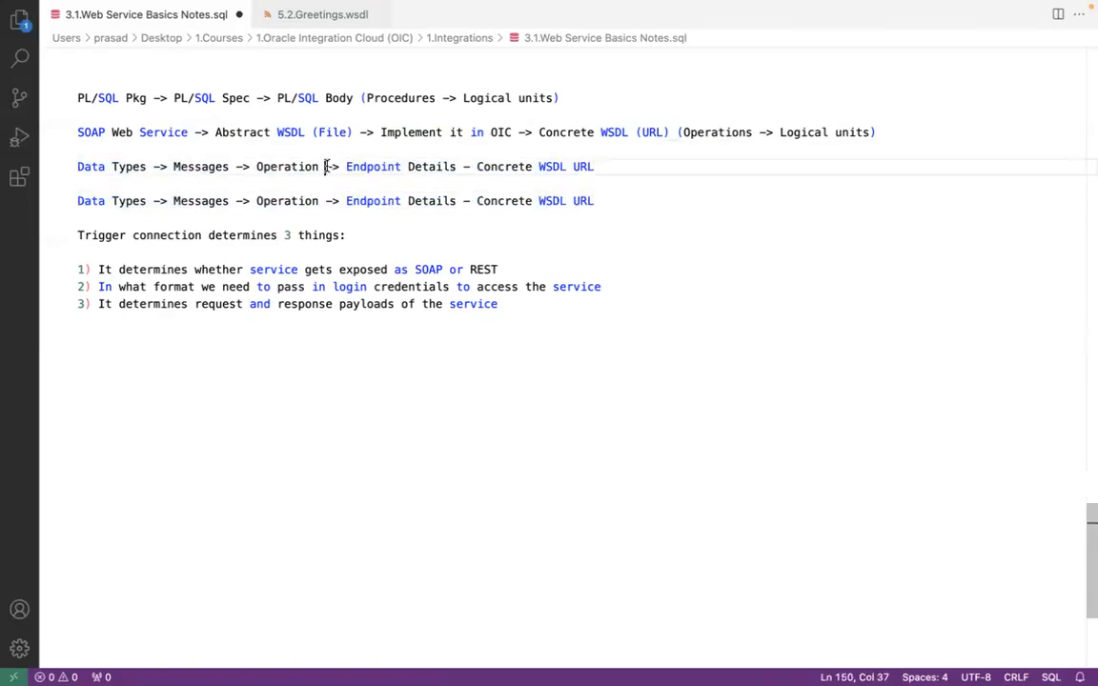
click(346, 167)
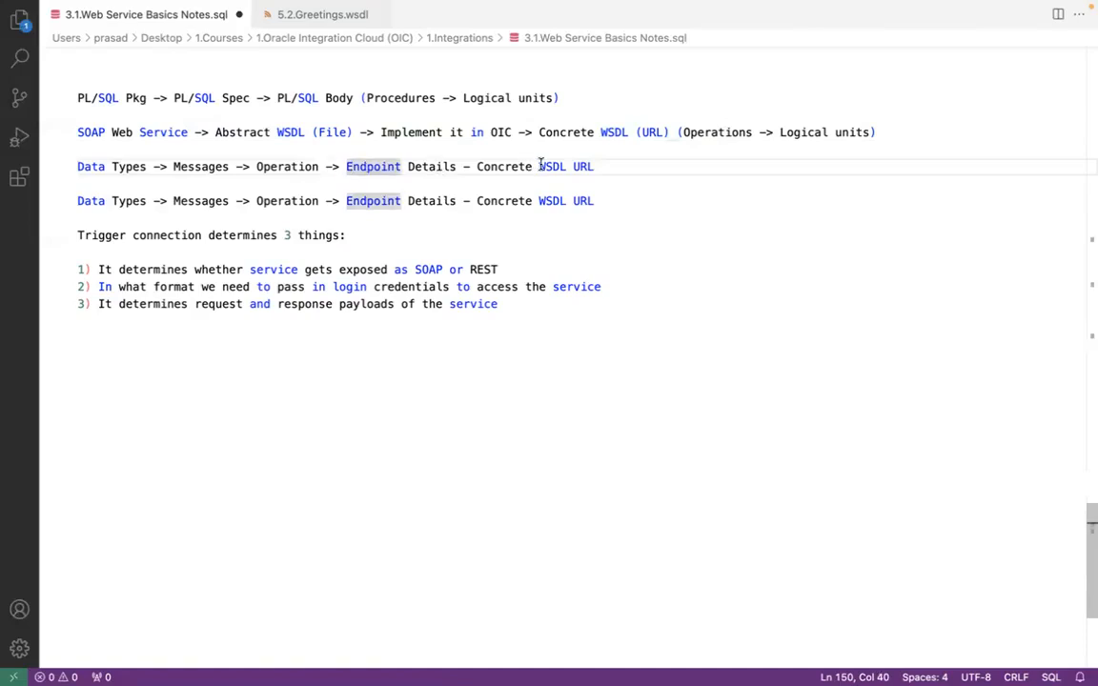
shift+click(596, 167)
text(Abst)
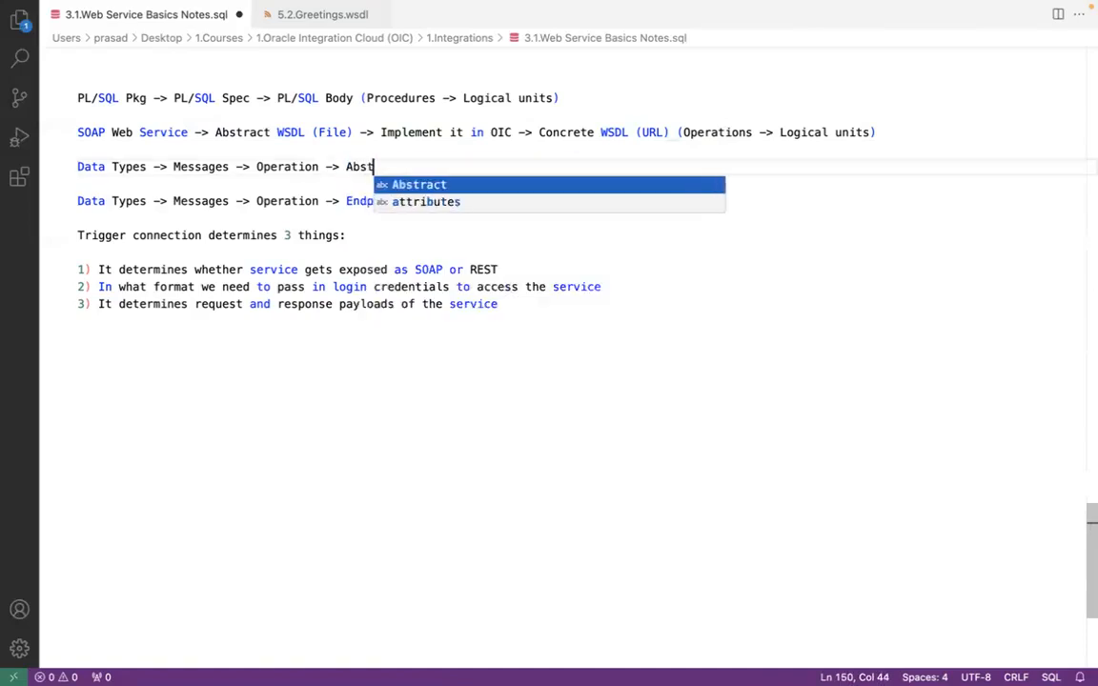
text(ract WSDL File)
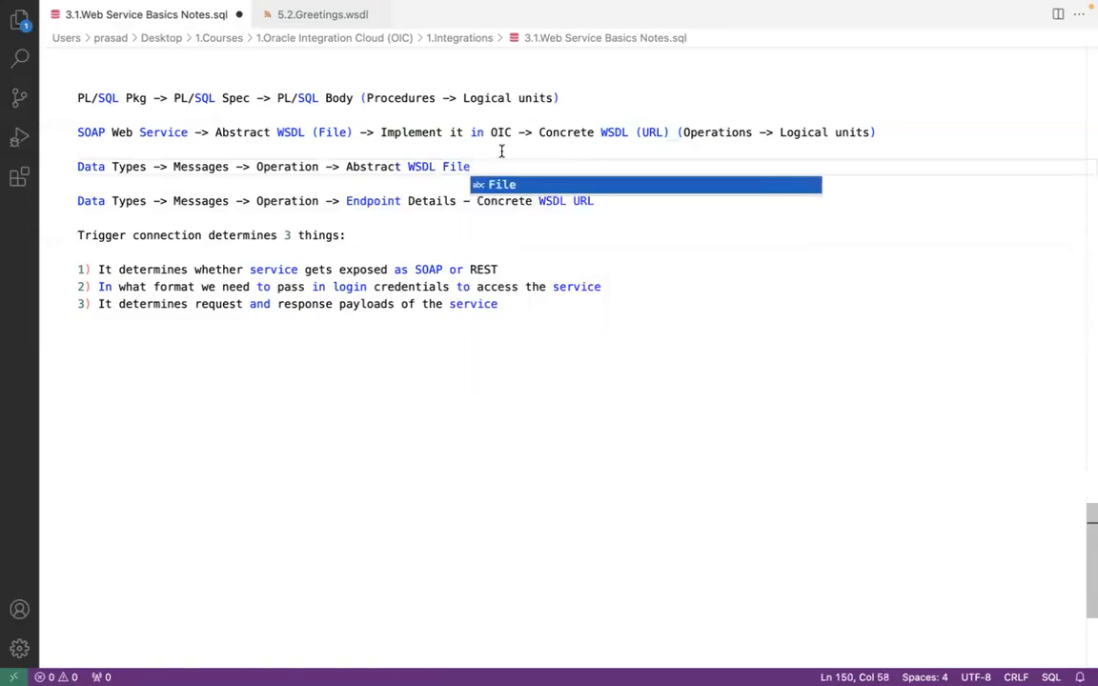
click(224, 167)
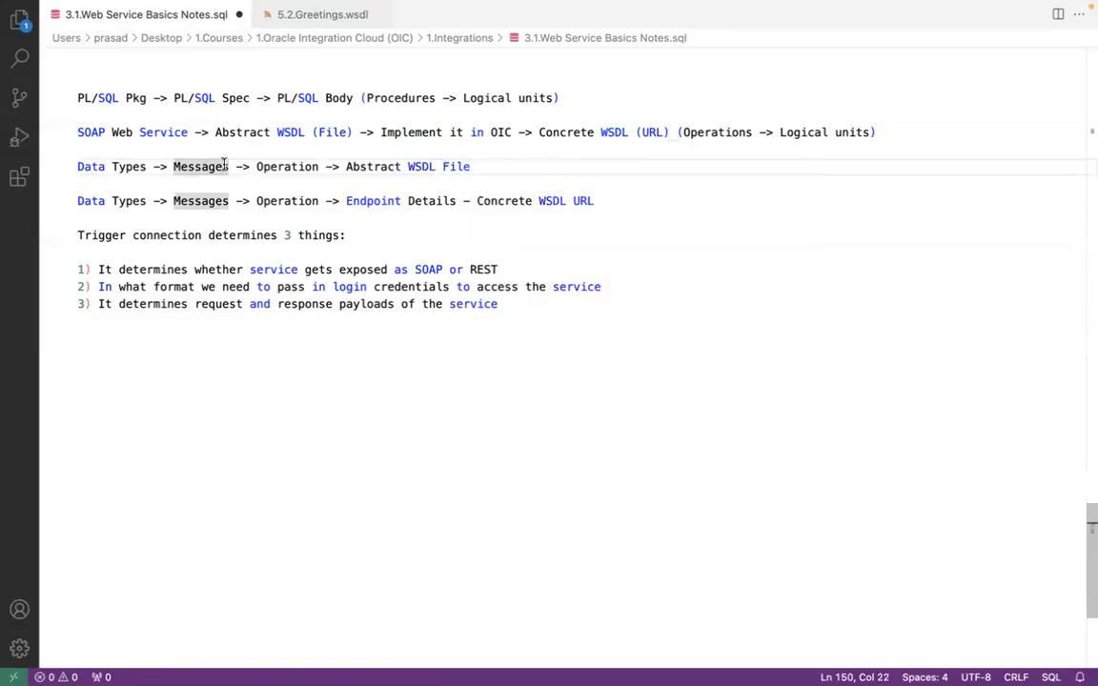
key(ctrl+s)
Step: Review how Data Types, Messages and Operation make up the Abstract WSDL File in the upper Data Types line
click(148, 167)
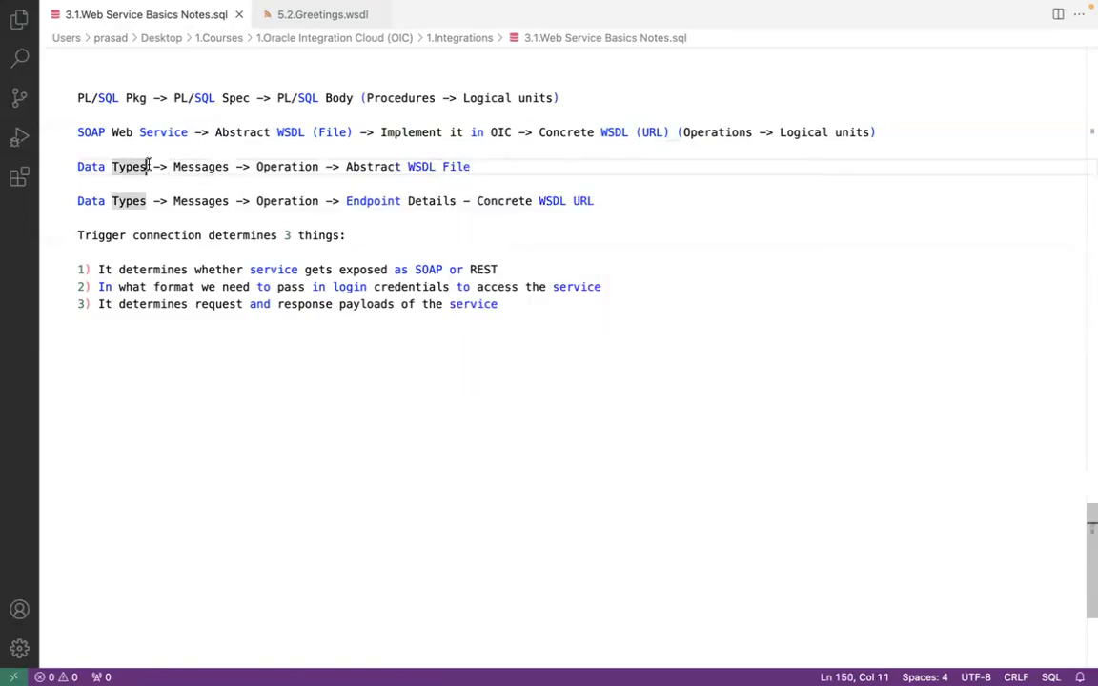
click(201, 167)
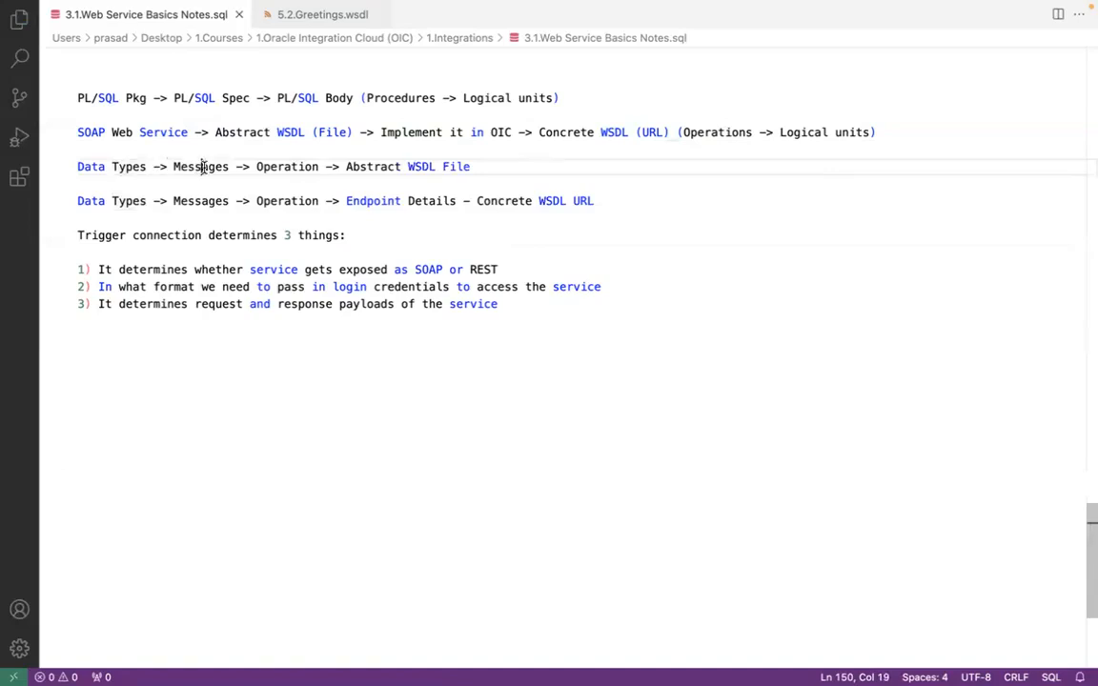
click(215, 166)
click(298, 167)
click(218, 167)
click(298, 167)
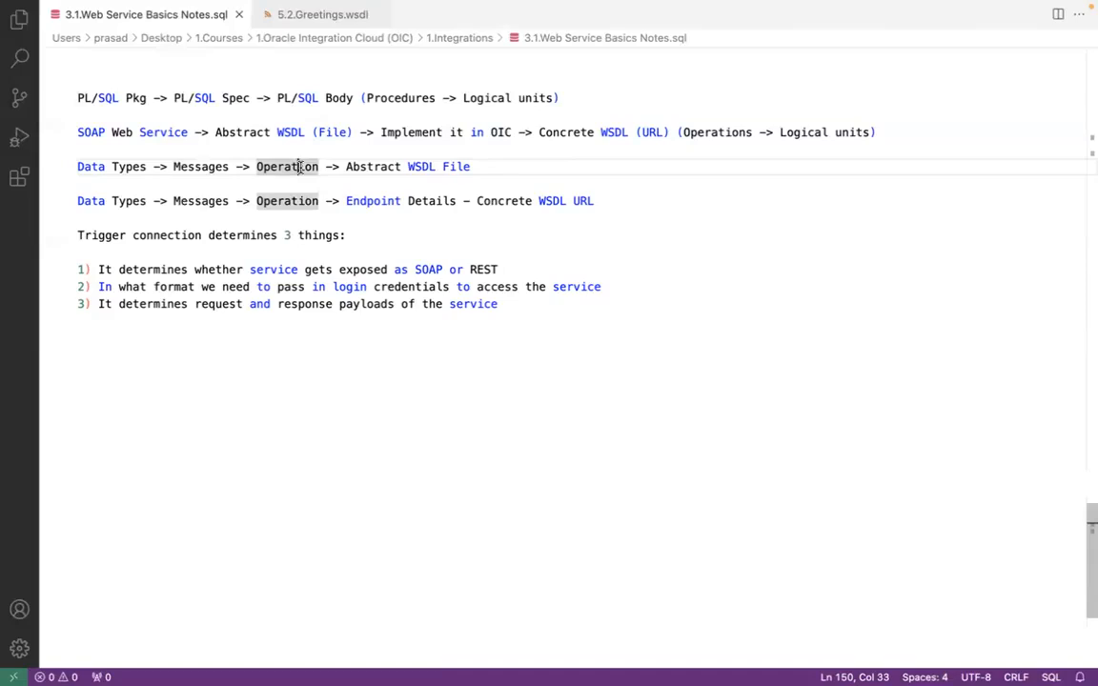
click(347, 167)
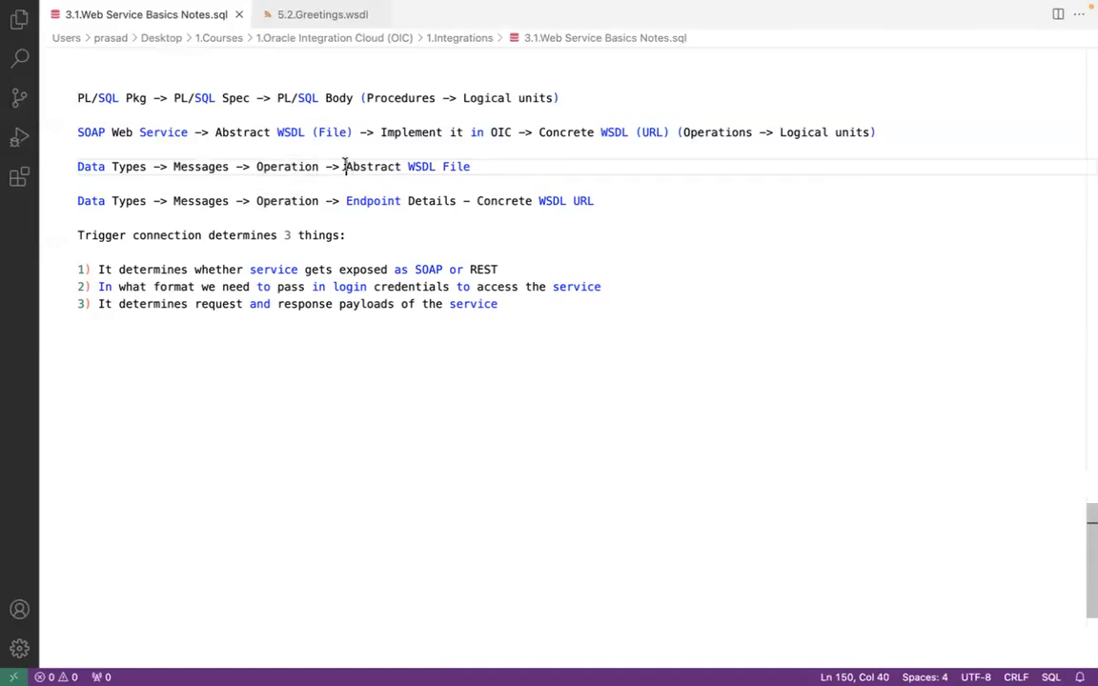
shift+click(479, 168)
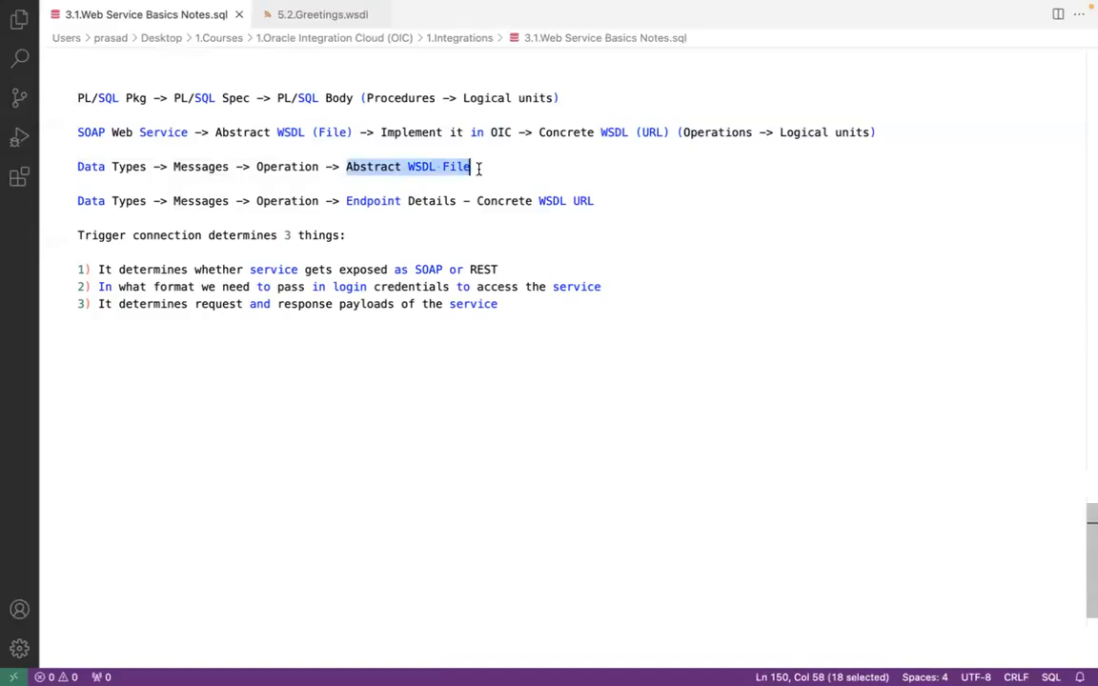
click(479, 168)
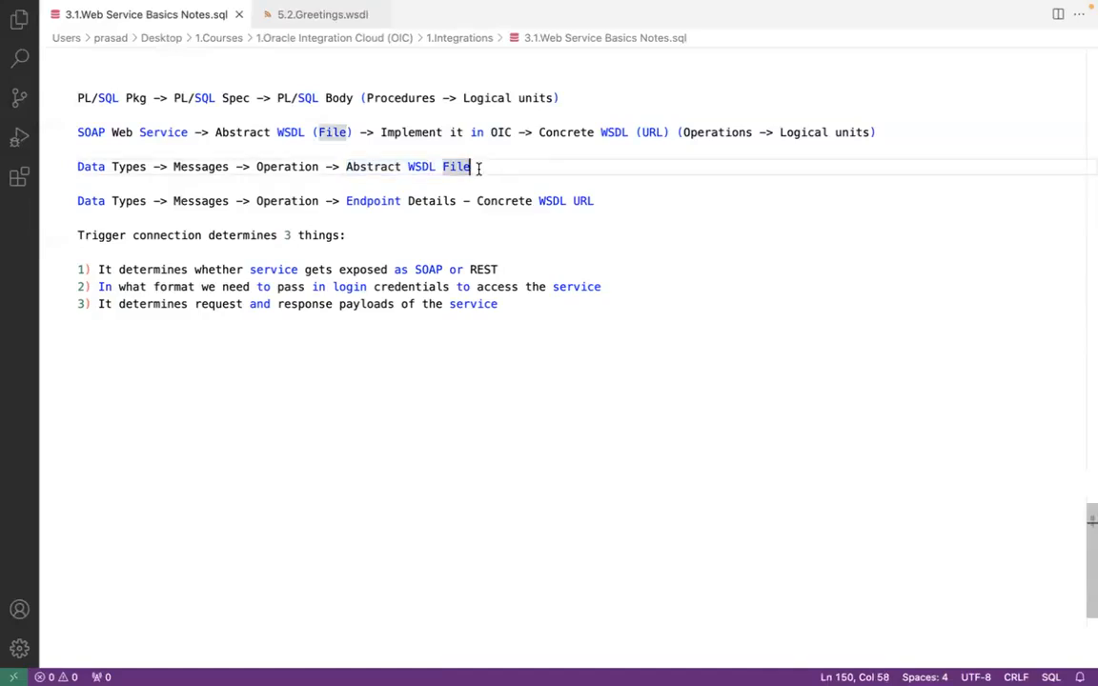
click(304, 167)
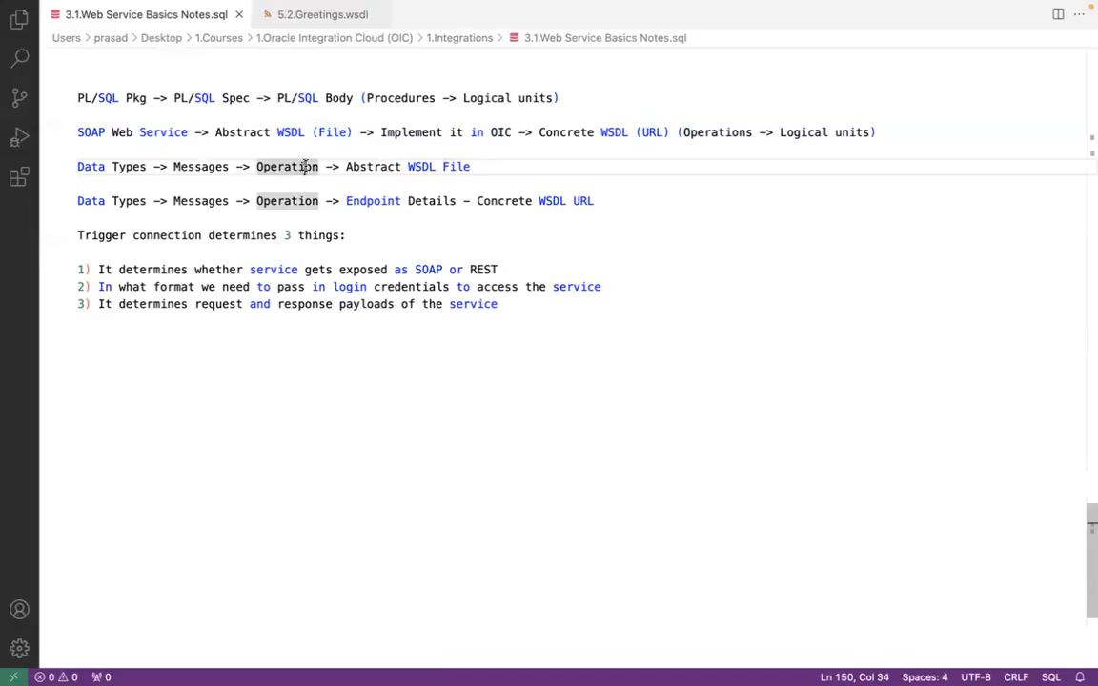
click(215, 164)
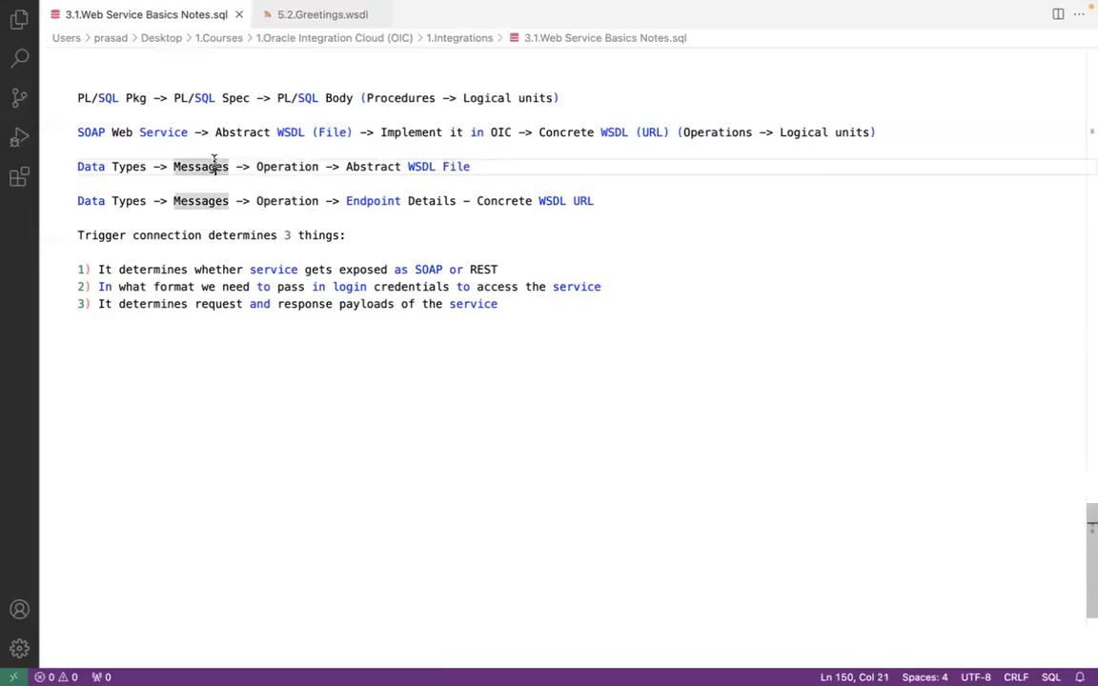
click(300, 166)
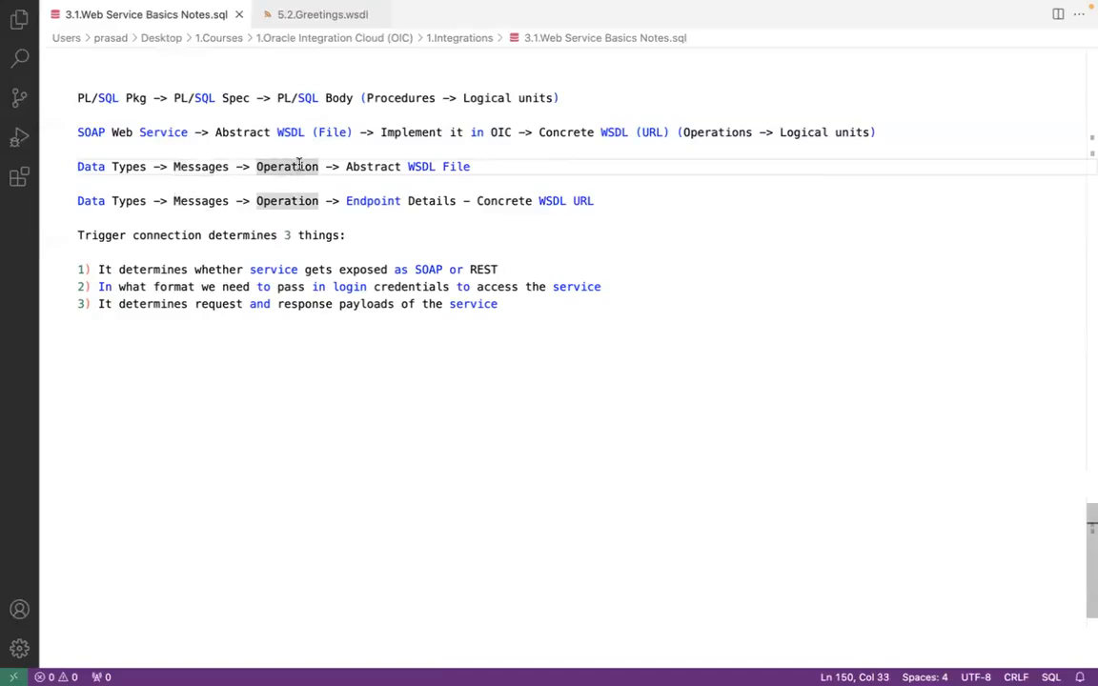
click(205, 164)
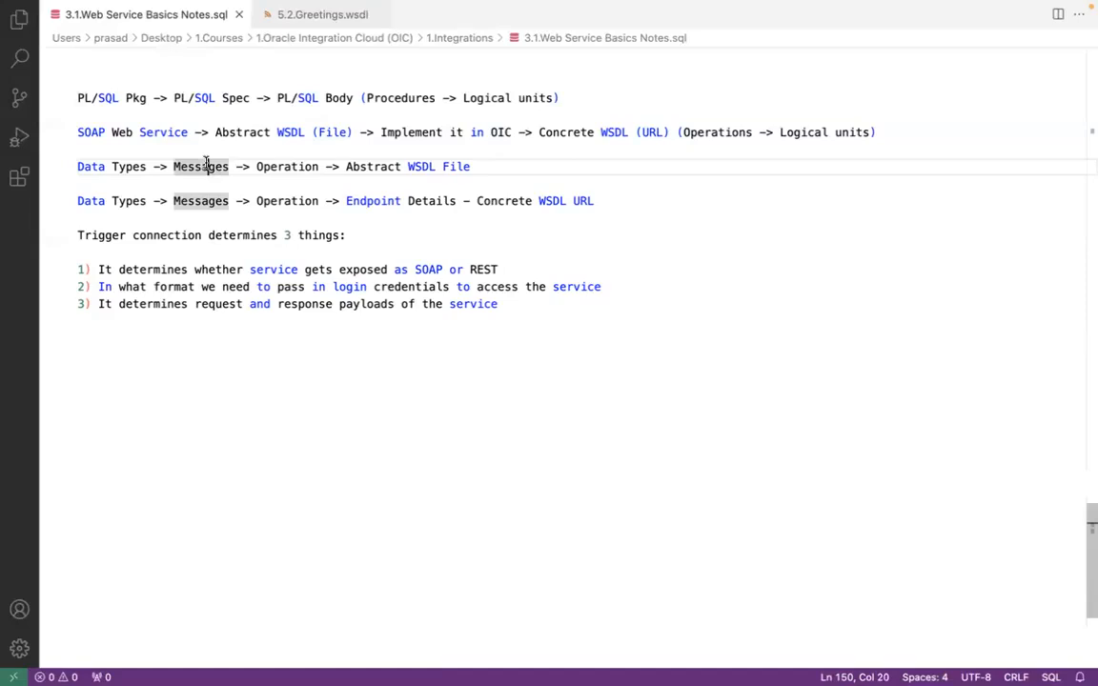
click(130, 166)
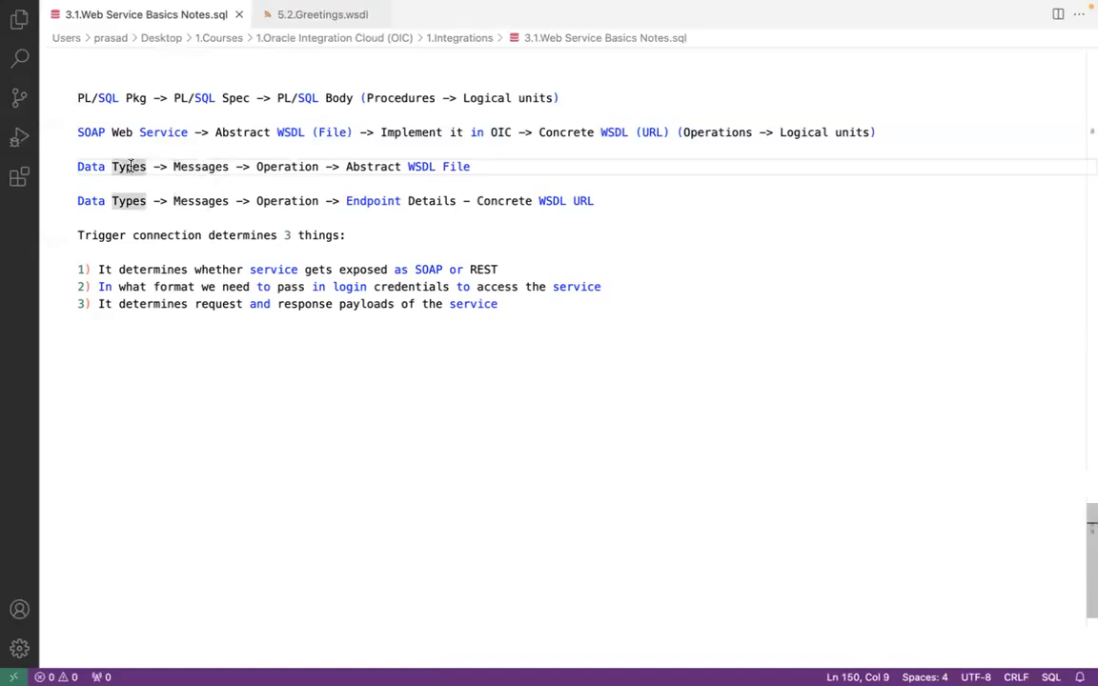
click(501, 167)
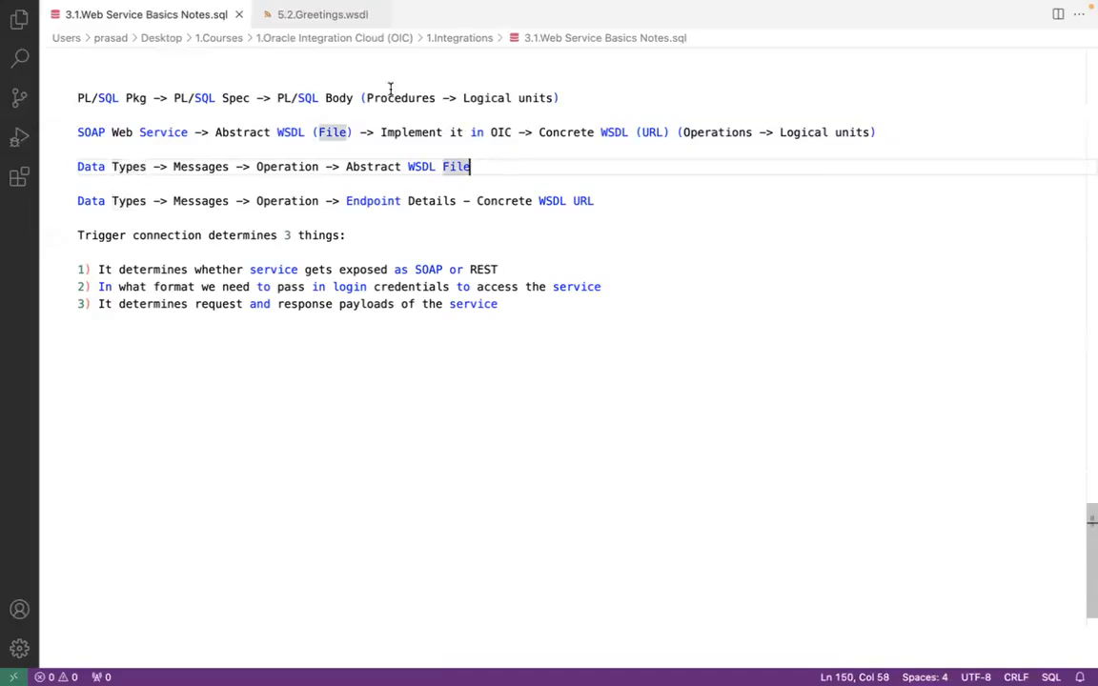
Step: Switch to 5.2.Greetings.wsdl and examine the Greeting and Greeting2 operations inside its portType
click(340, 17)
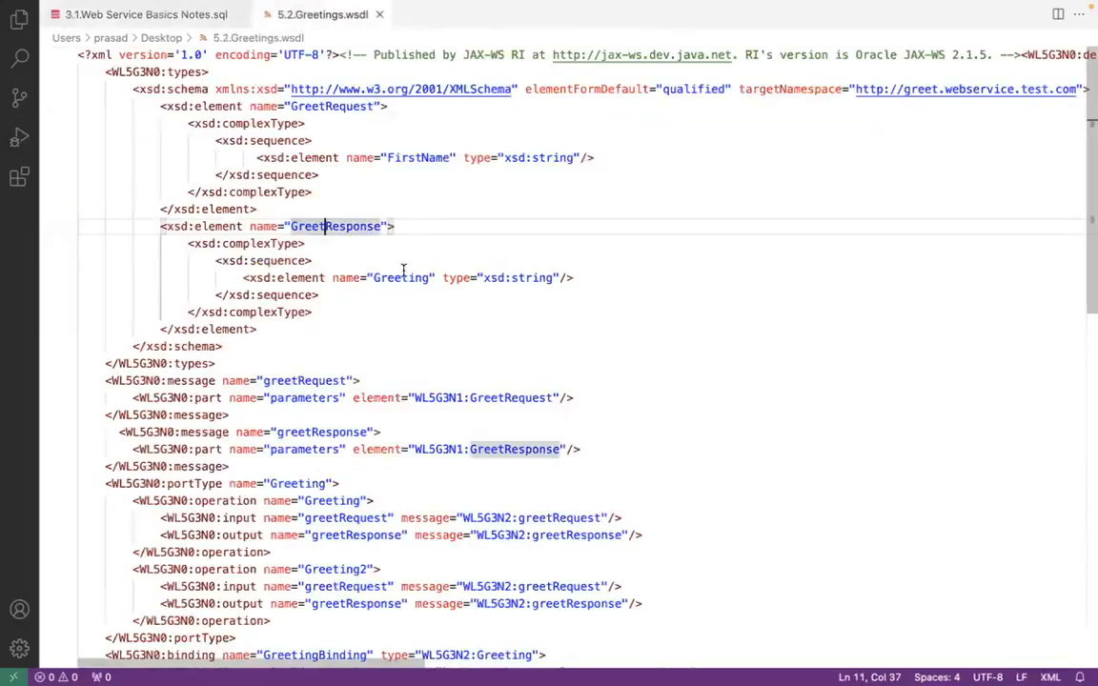
click(381, 324)
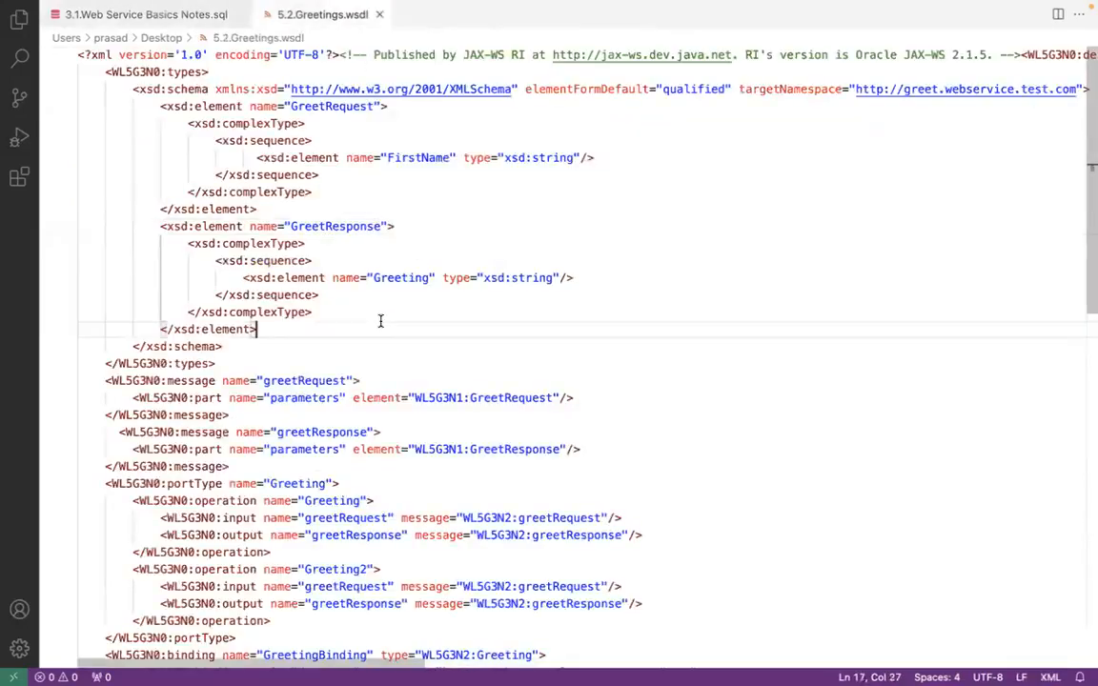
click(69, 486)
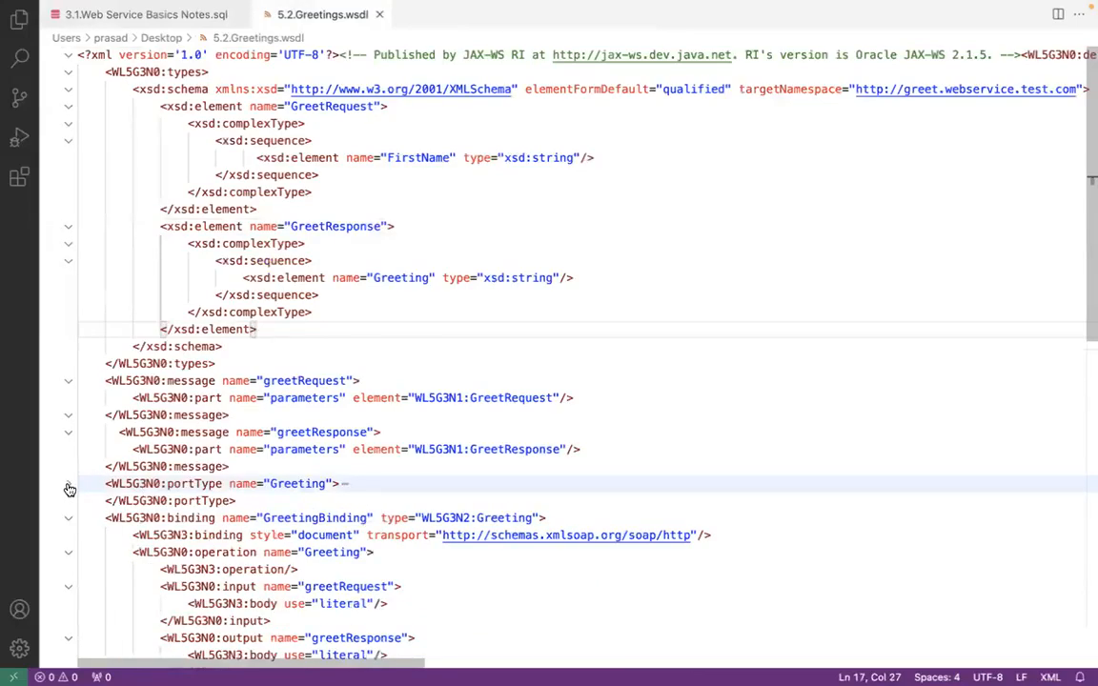
click(69, 486)
drag(1089, 257, 1088, 331)
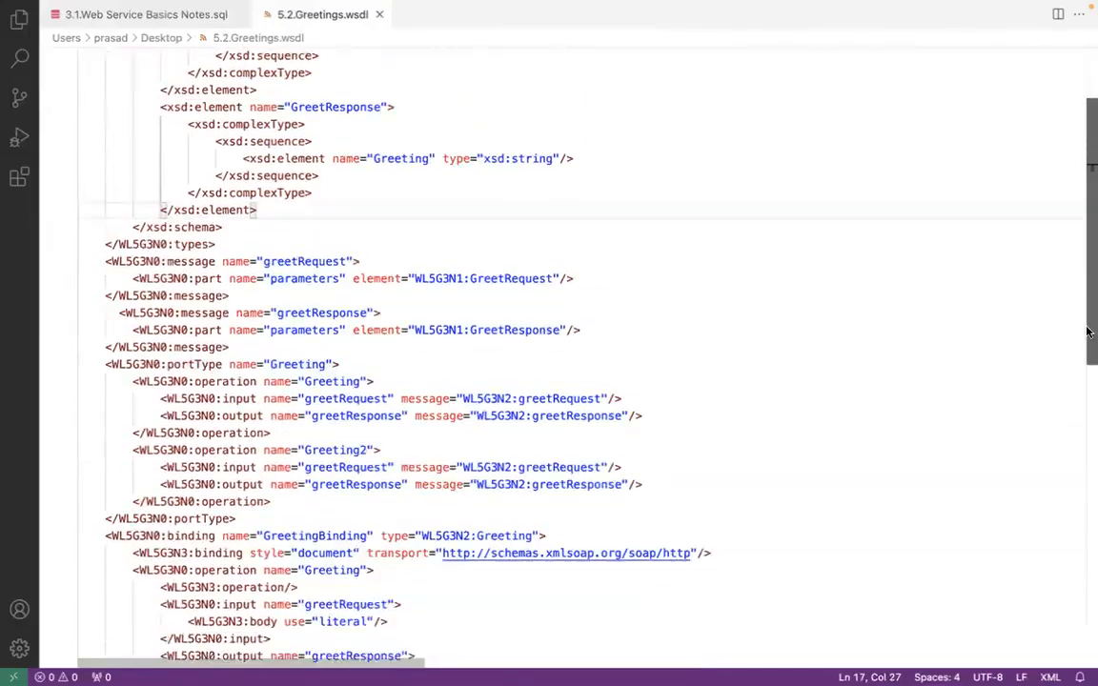
scroll(1088, 332, down, 3)
click(228, 211)
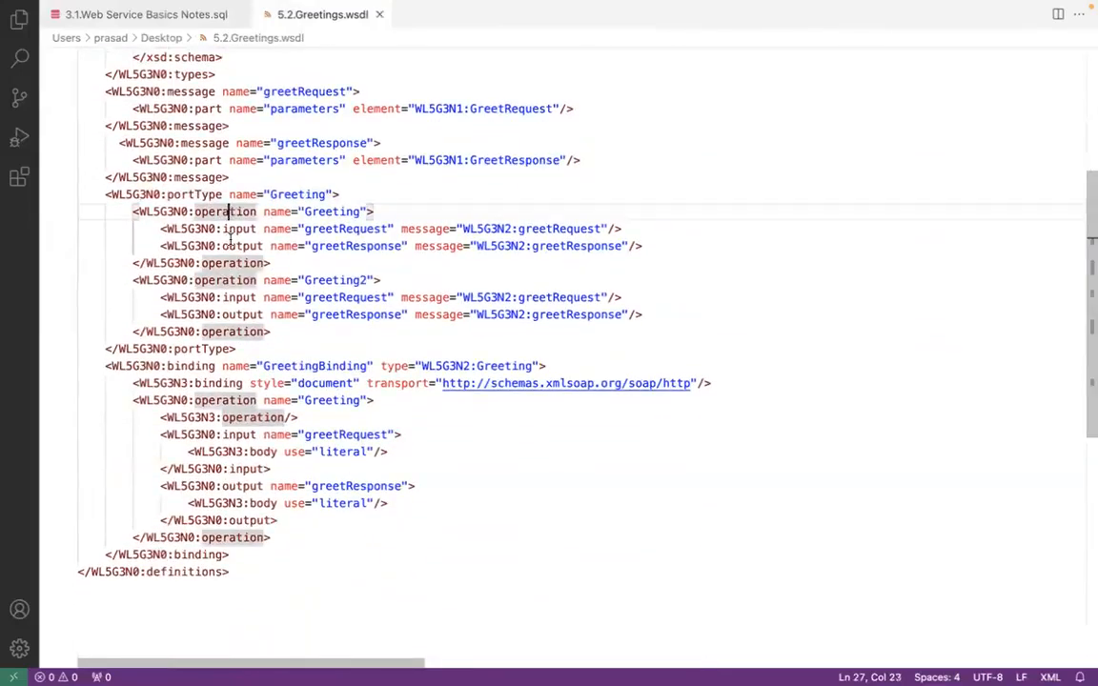
click(228, 281)
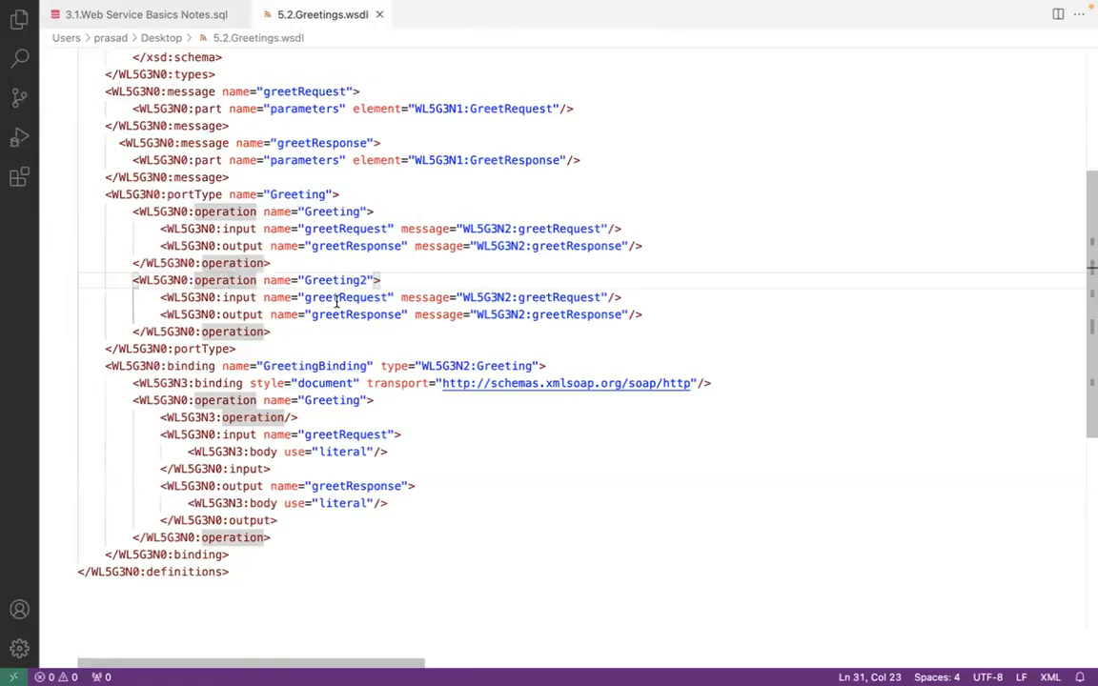
click(361, 211)
click(361, 279)
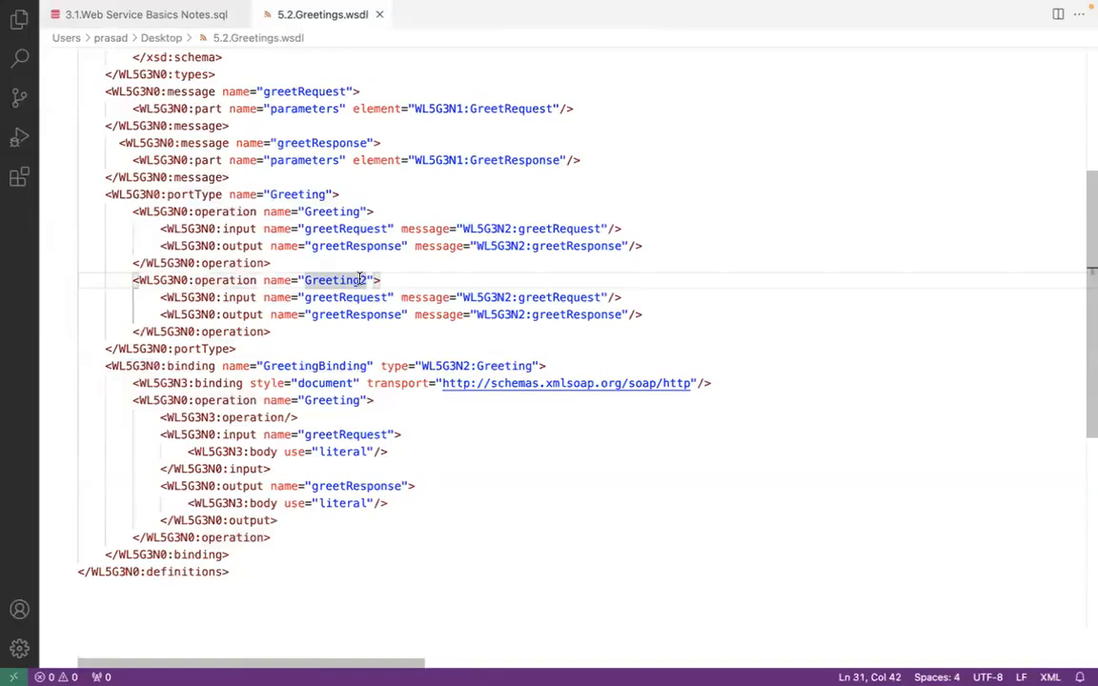
click(339, 212)
double_click(339, 212)
double_click(338, 280)
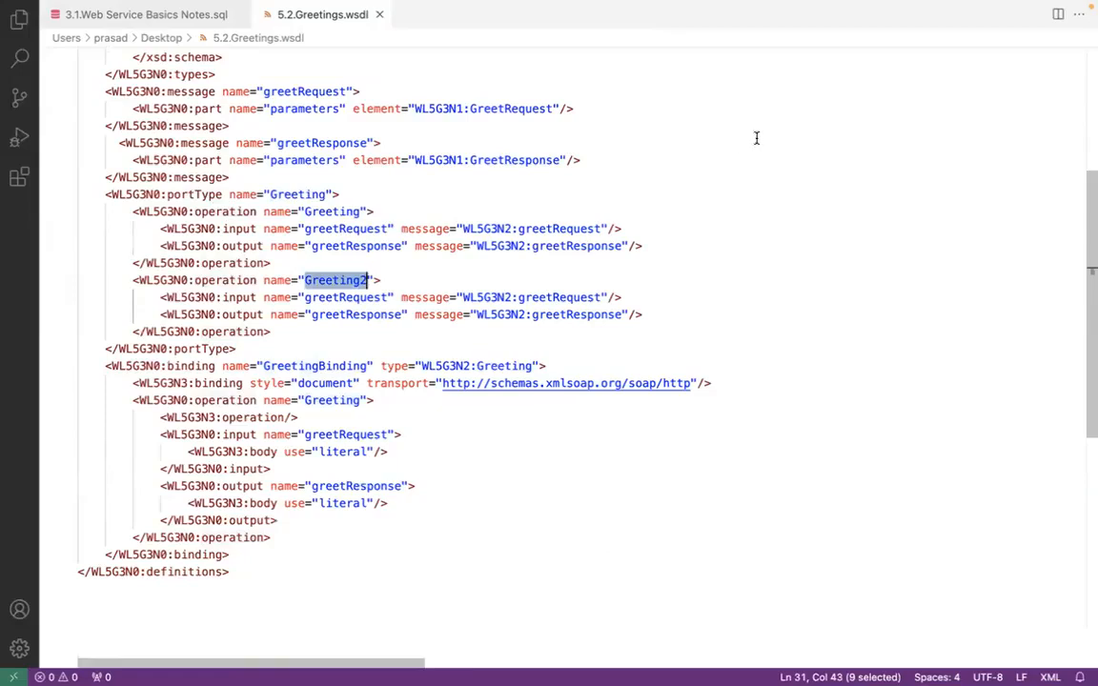
Step: Relate the portType element to its two operations and examine the input and output elements of the Greeting operation
click(201, 194)
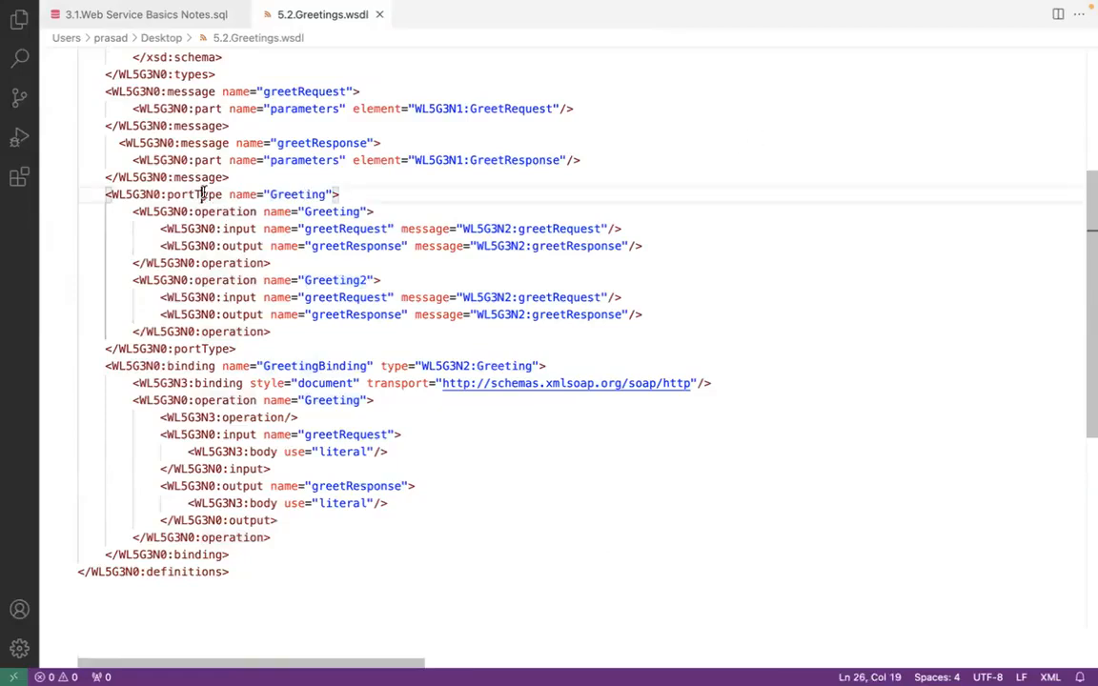
double_click(351, 211)
double_click(357, 280)
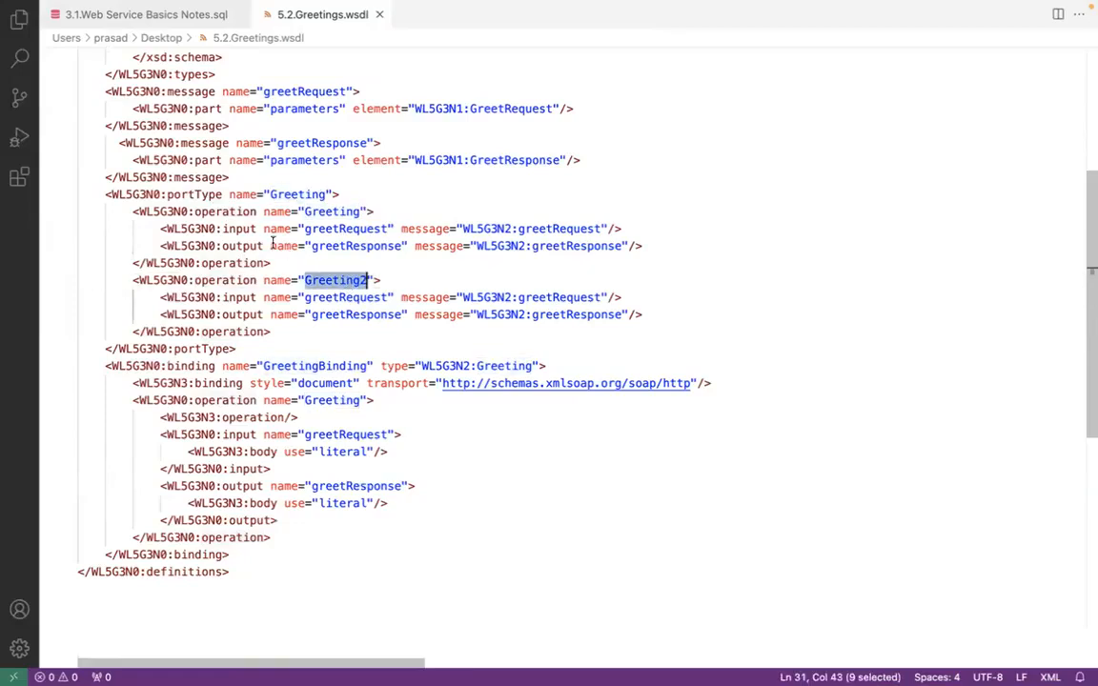
double_click(255, 228)
double_click(255, 246)
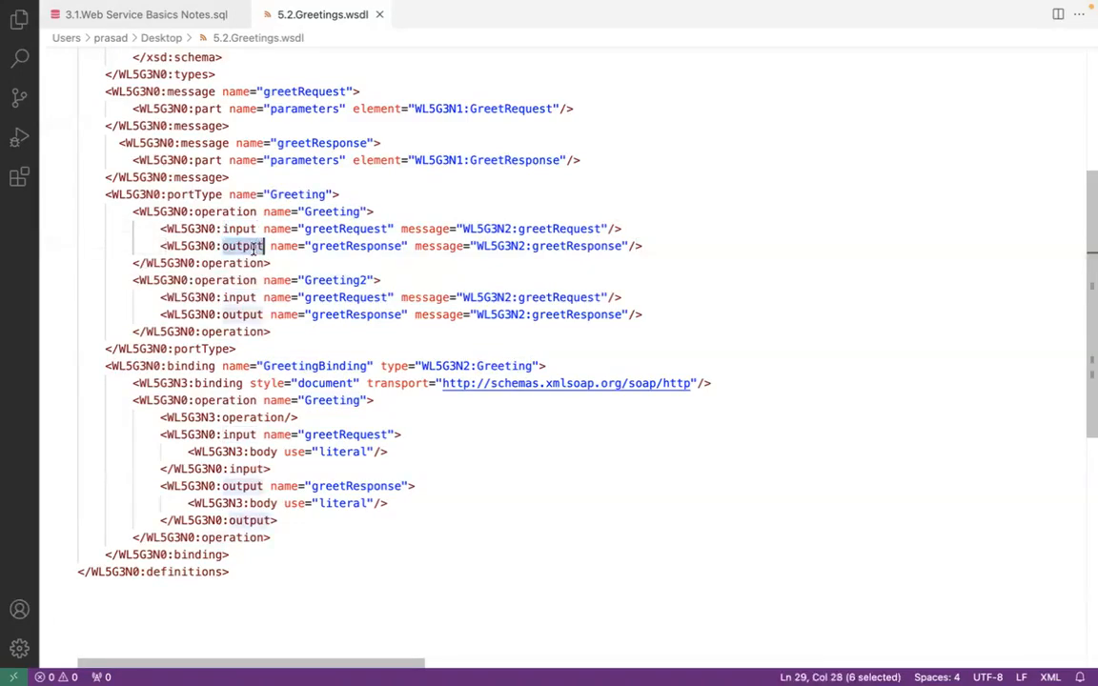
double_click(254, 229)
double_click(249, 246)
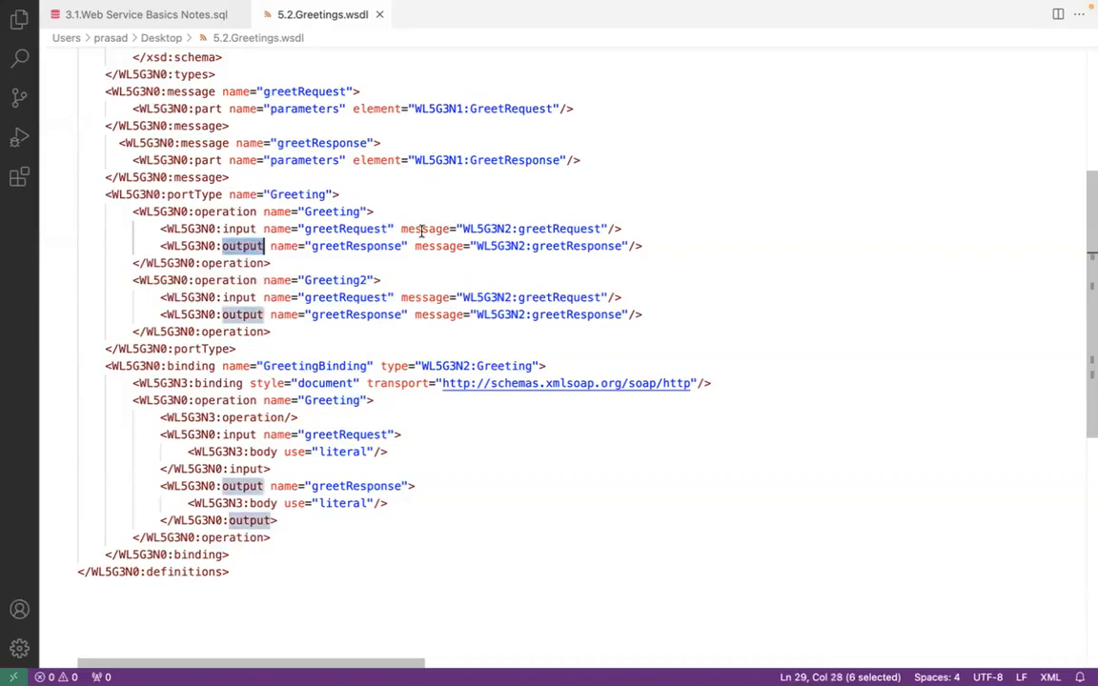
Step: Examine the greetRequest and greetResponse message references in the Greeting and Greeting2 operations
double_click(566, 230)
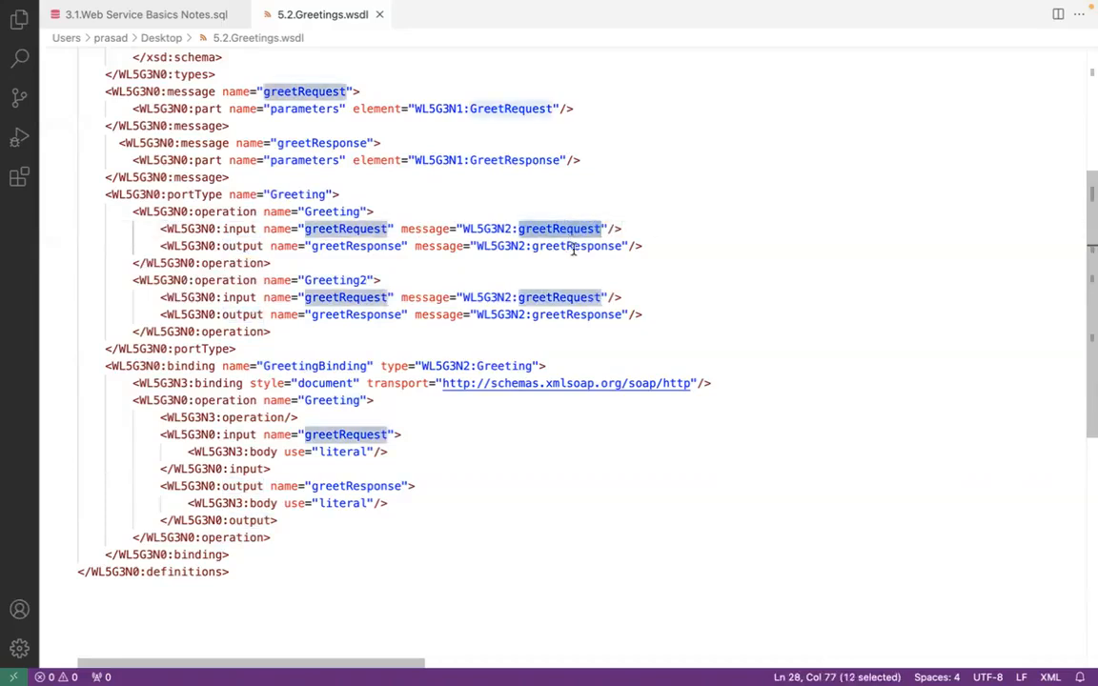
double_click(573, 246)
double_click(572, 297)
click(572, 315)
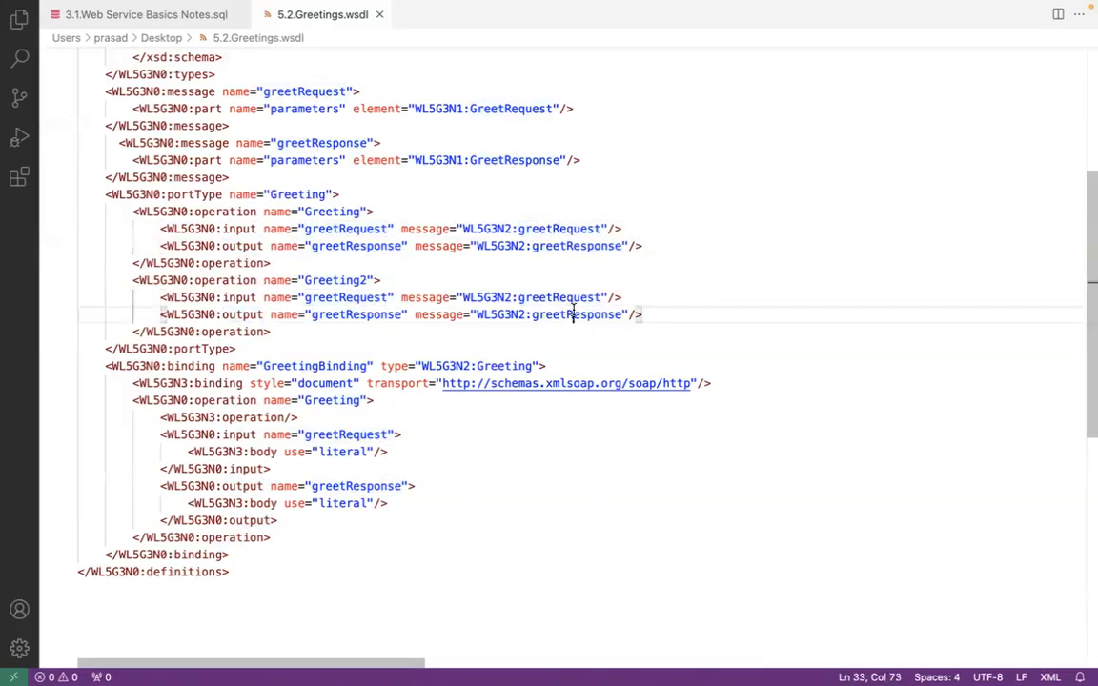
double_click(573, 314)
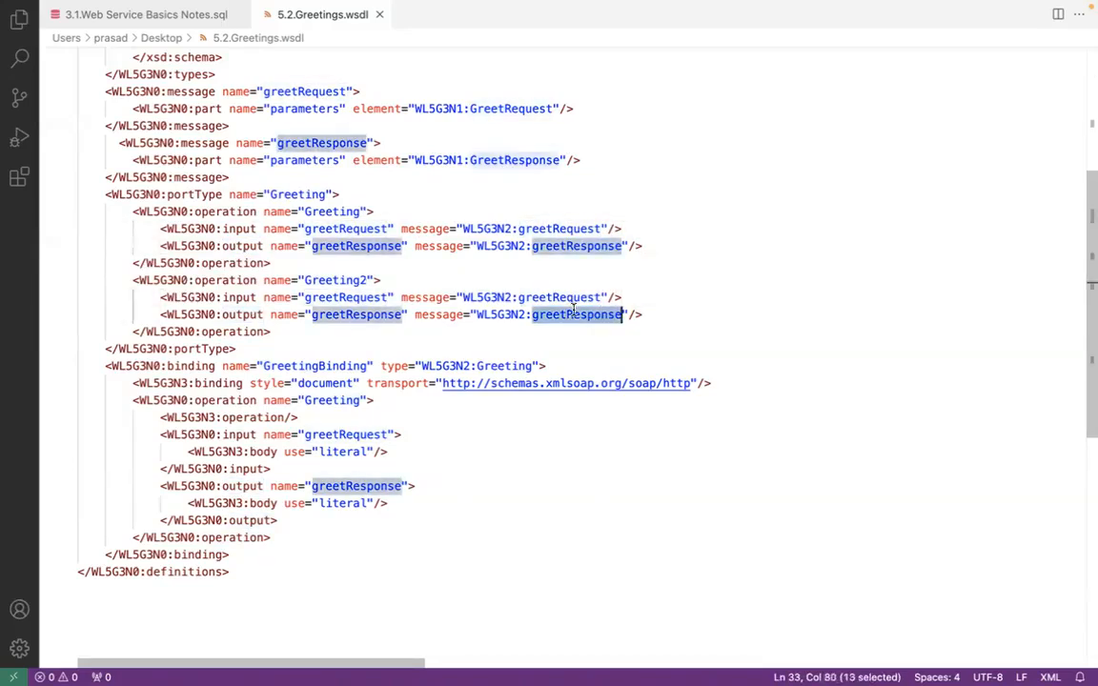
double_click(560, 228)
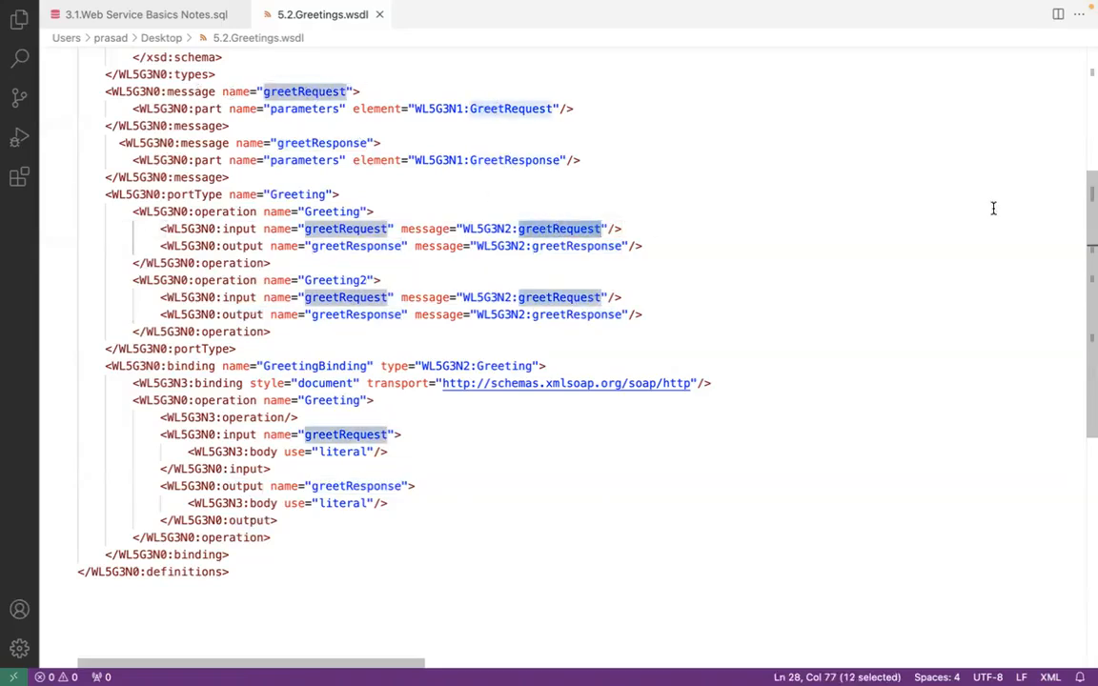
Step: Trace the greetRequest message to the GreetRequest data type and examine its FirstName element and string type
drag(1086, 274, 1088, 129)
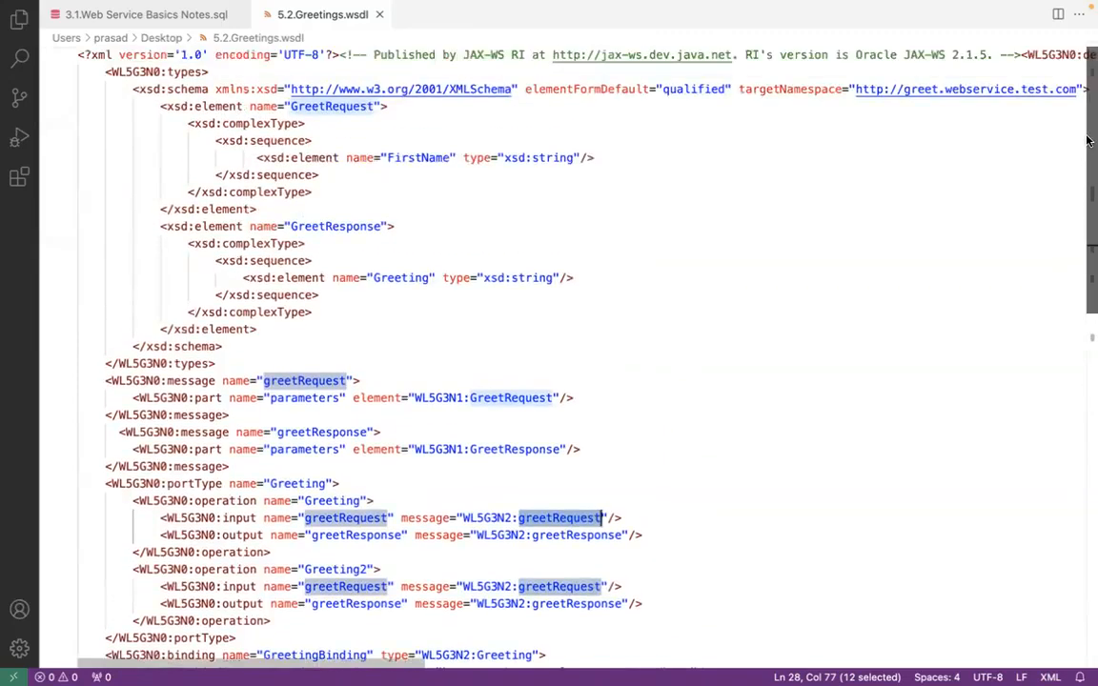
double_click(503, 395)
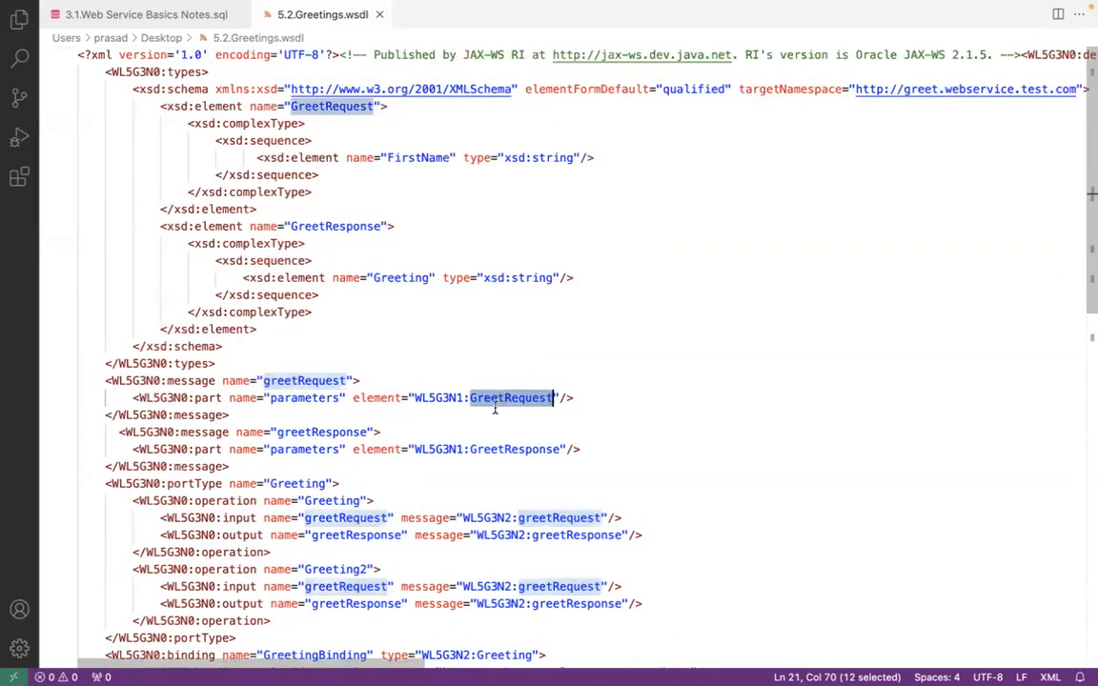
double_click(333, 107)
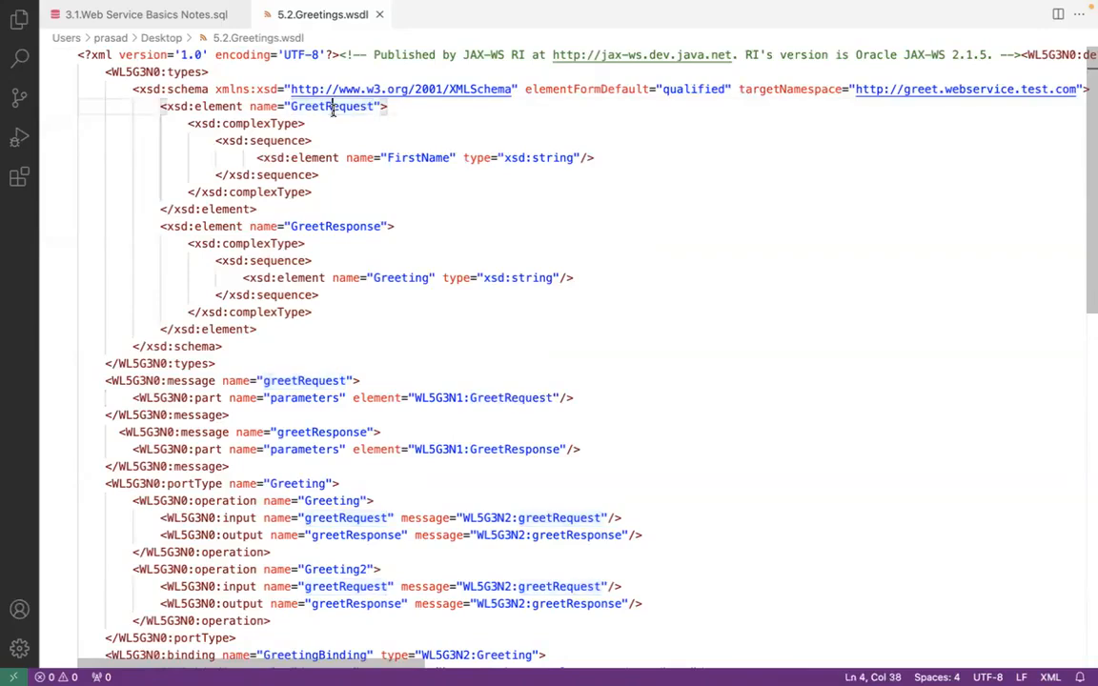
double_click(431, 157)
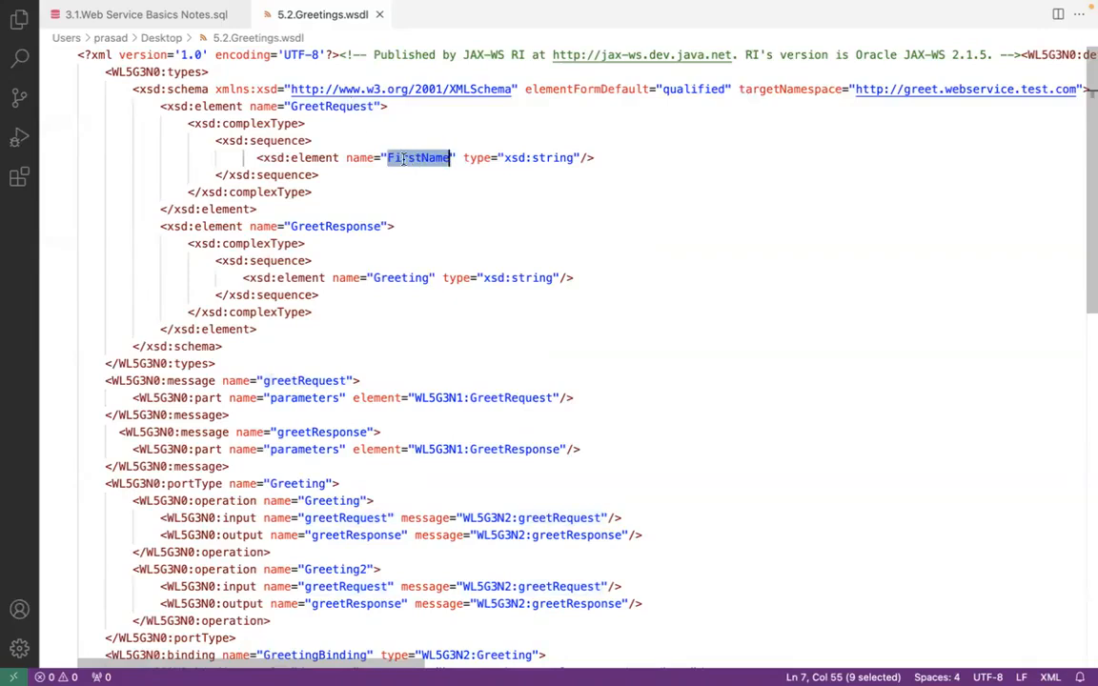
click(422, 157)
double_click(550, 157)
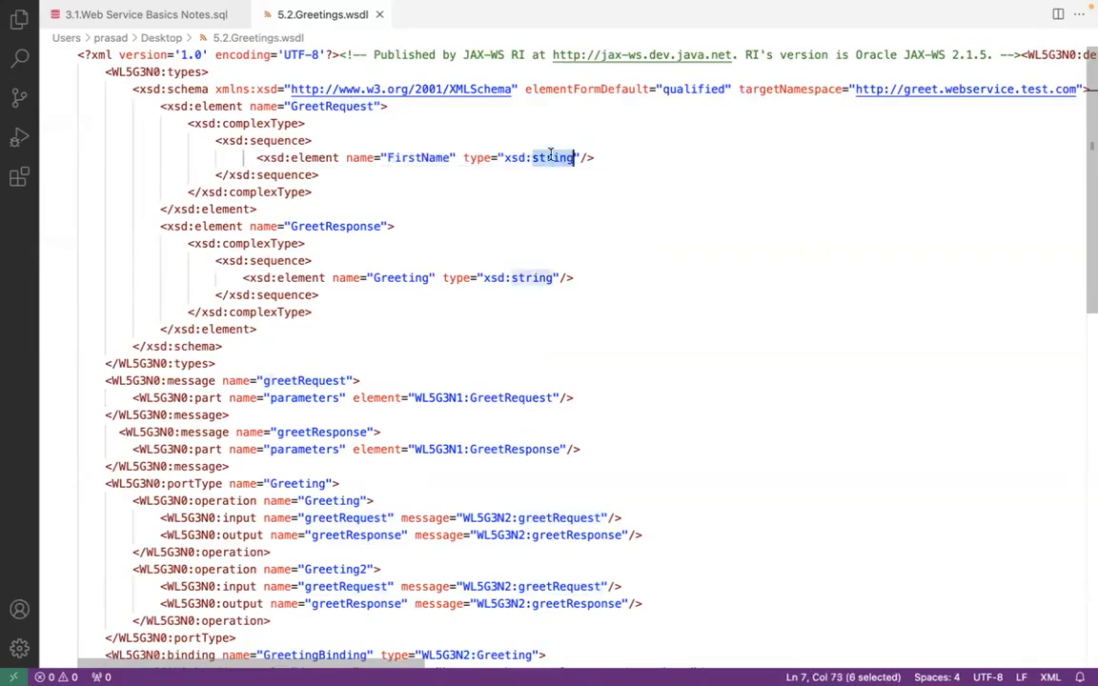
Step: Examine the GreetResponse data type with its Greeting element and string type
double_click(355, 226)
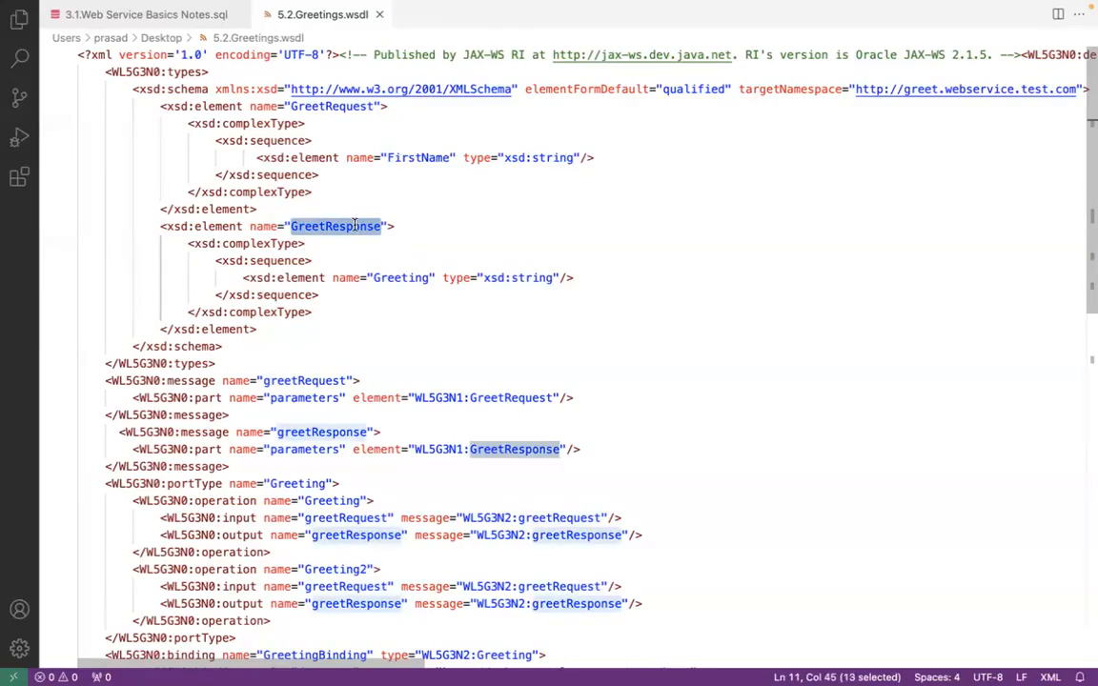
double_click(399, 277)
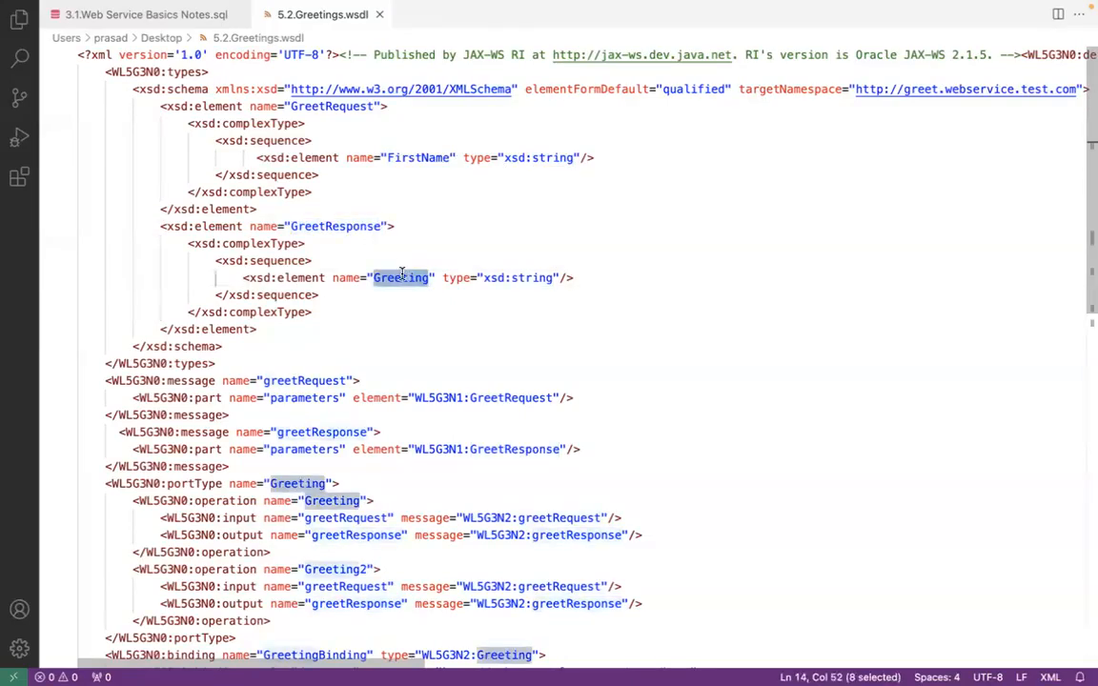
double_click(539, 277)
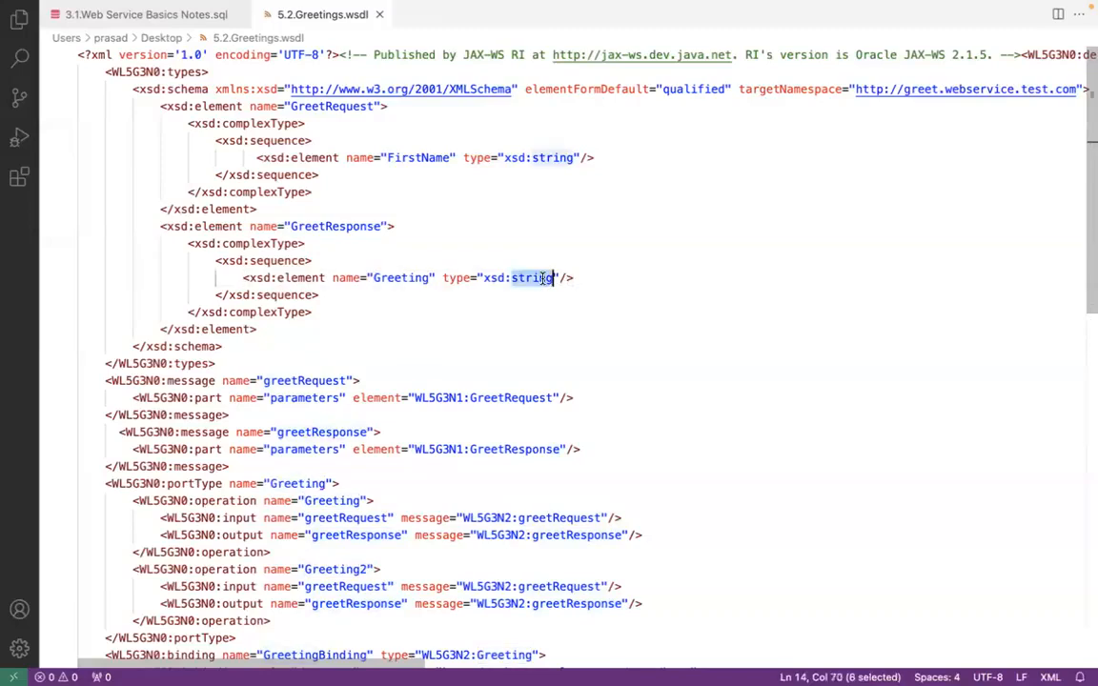
Step: Duplicate the FirstName element line in GreetRequest, rename the copy to LastName, and save the WSDL file
click(257, 158)
shift+click(600, 158)
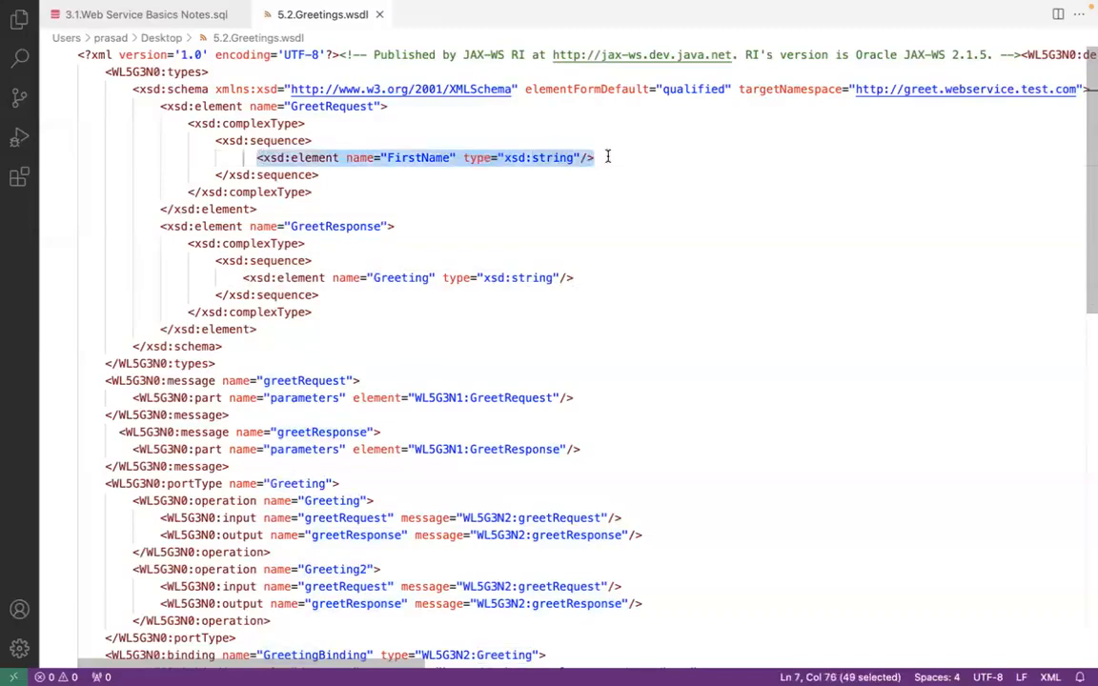
key(super+c)
click(607, 157)
key(Return)
key(super+v)
click(408, 175)
key(BackSpace)
key(BackSpace)
key(BackSpace)
text(La)
key(super+s)
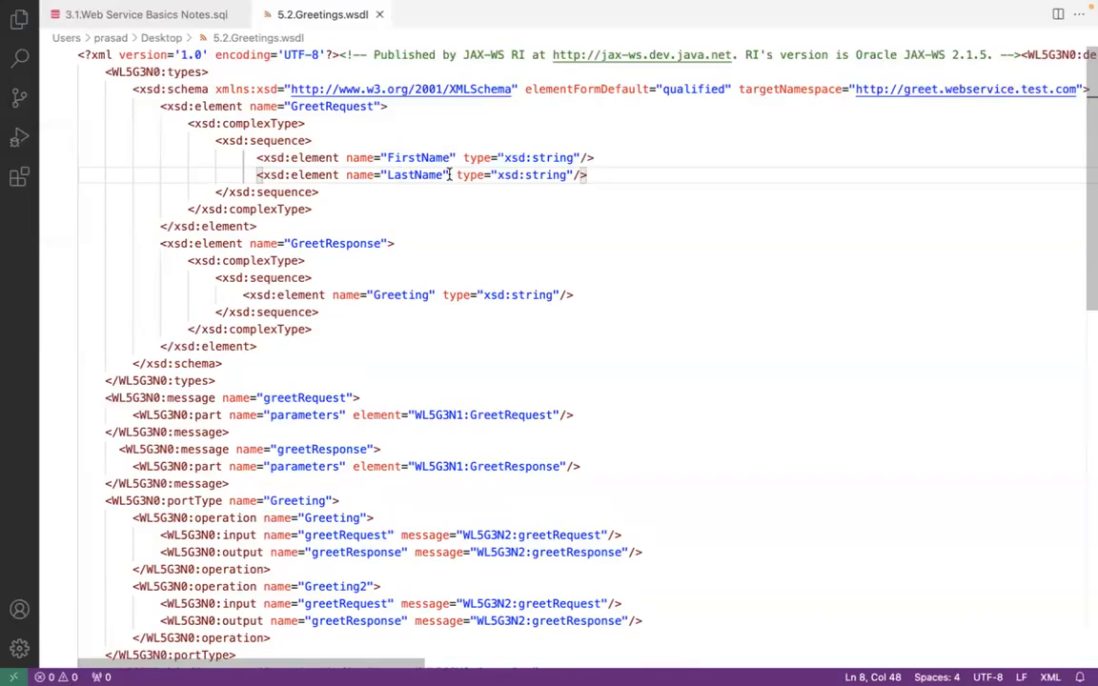
Step: Remove the LastName element line from GreetRequest and save the WSDL file
drag(592, 159, 603, 178)
key(BackSpace)
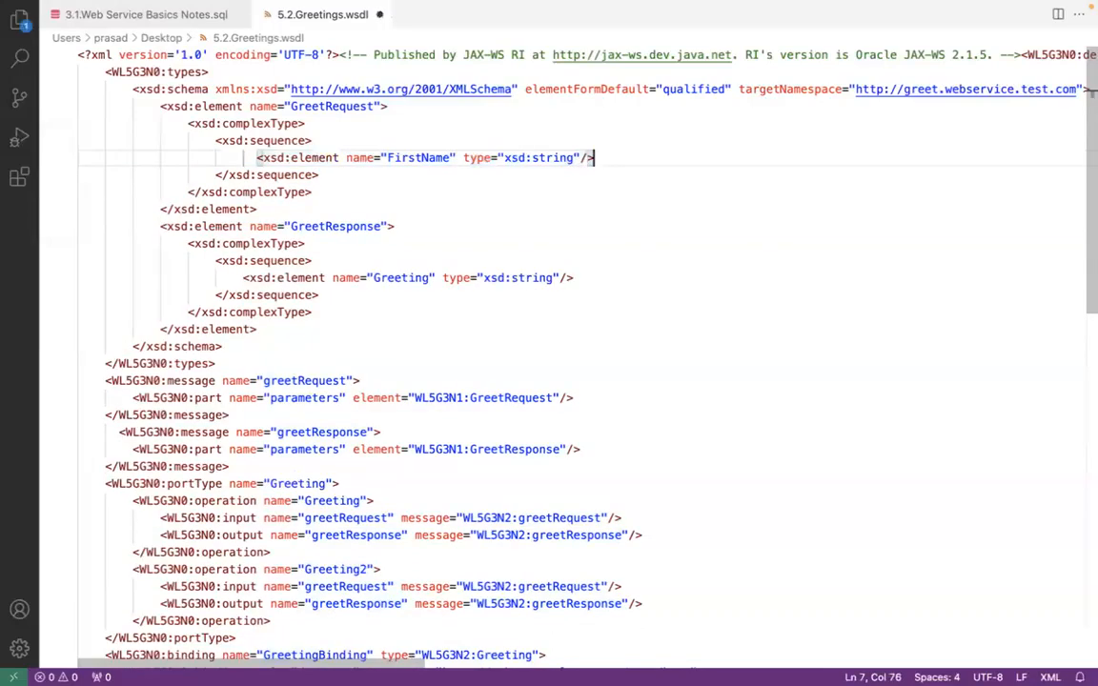
key(super+s)
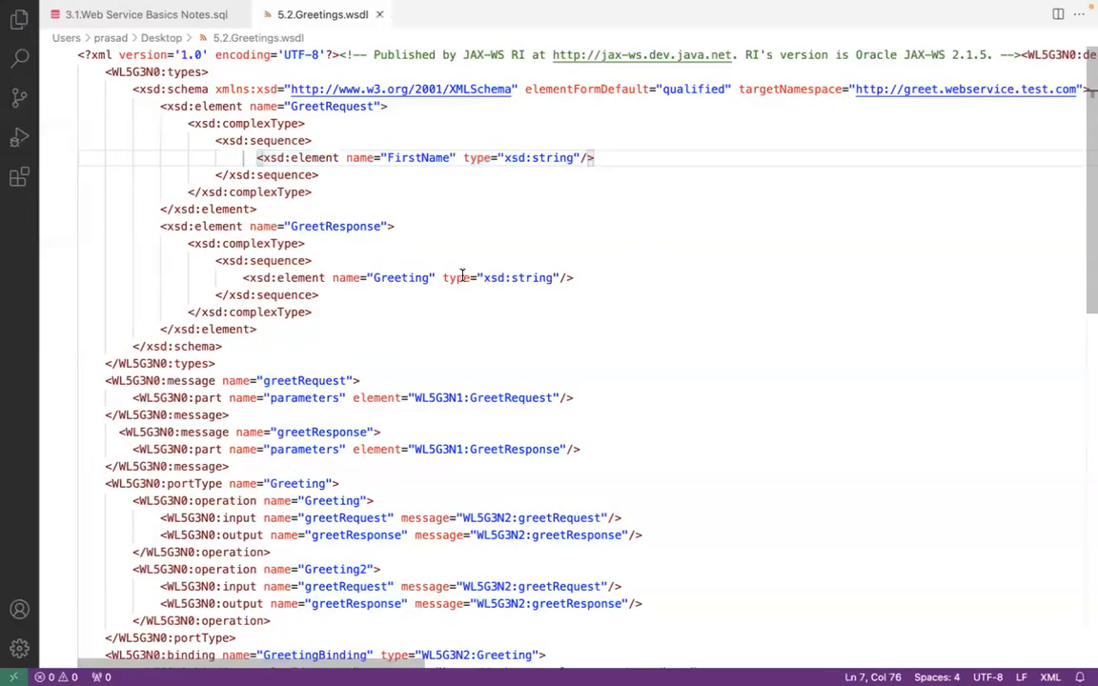
Step: Review the Greeting element that GreetResponse returns
double_click(355, 227)
double_click(399, 277)
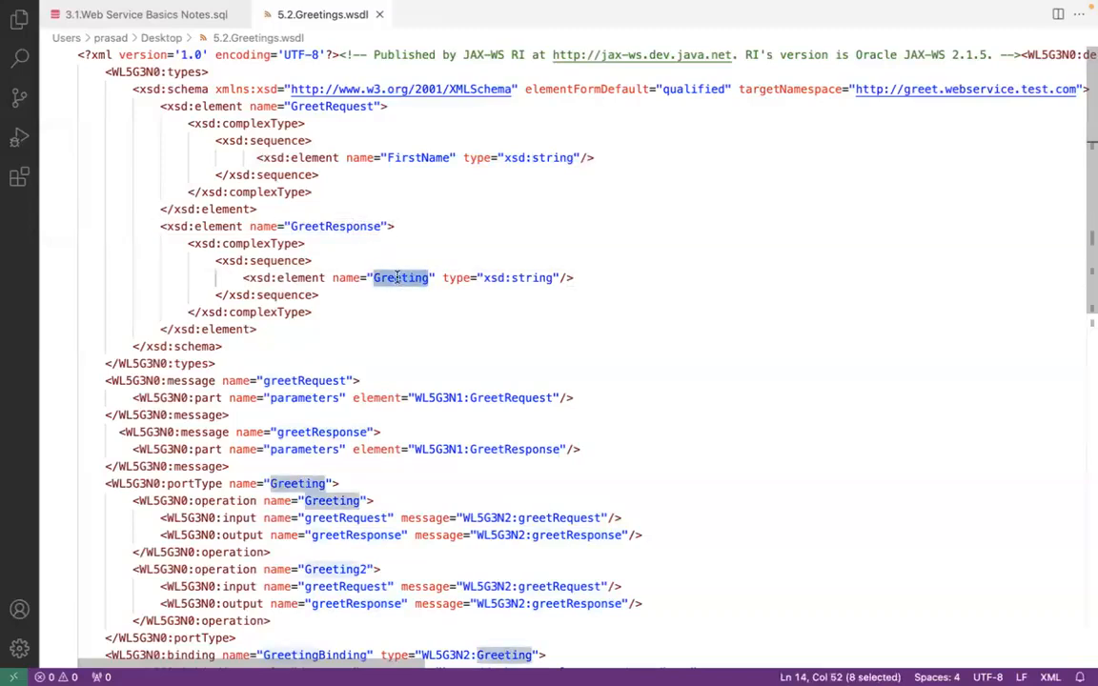
click(398, 278)
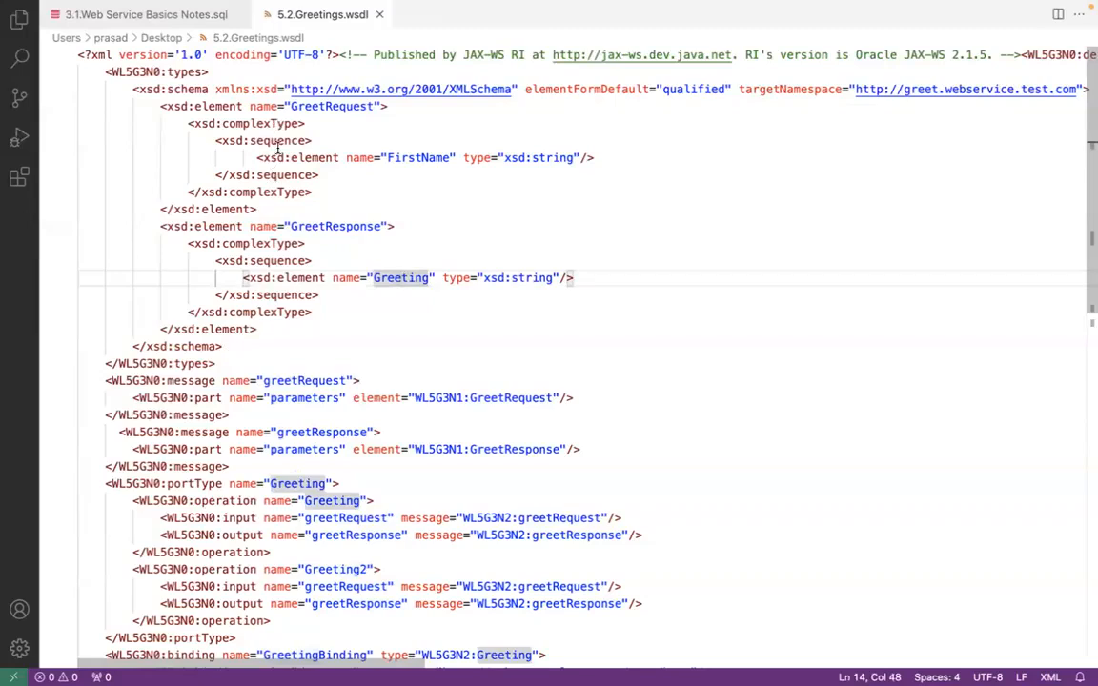
Step: Follow the structure from the types section through the two messages to the Greeting operation's input and output references
click(195, 72)
click(187, 363)
click(505, 398)
click(511, 449)
click(314, 380)
click(321, 432)
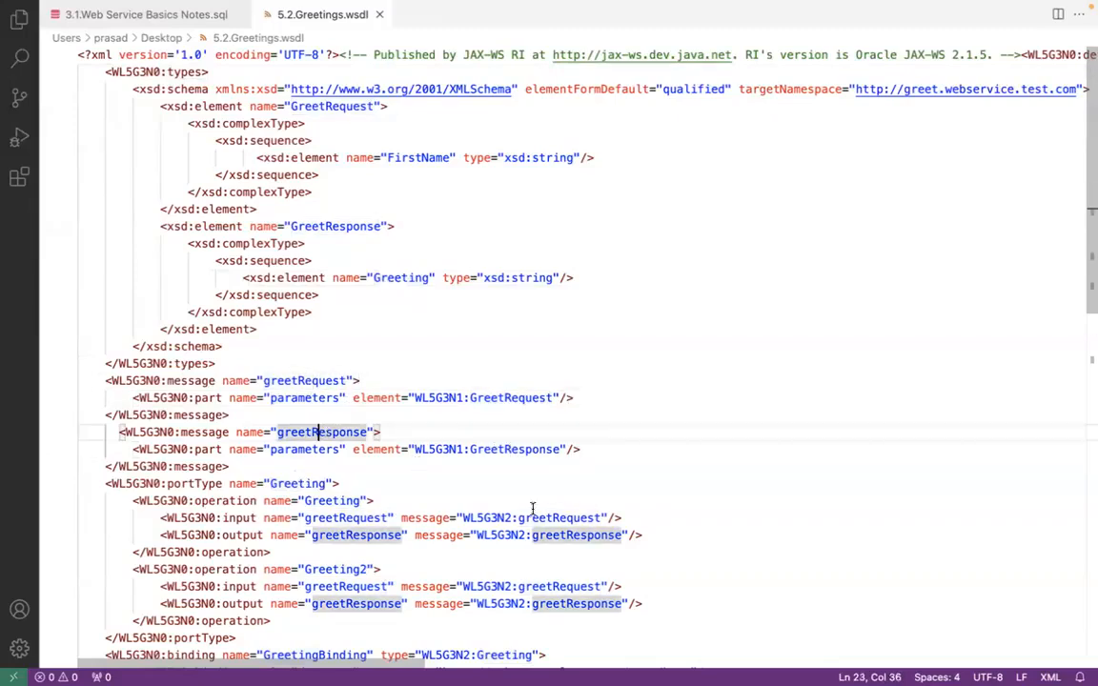
click(580, 518)
click(577, 535)
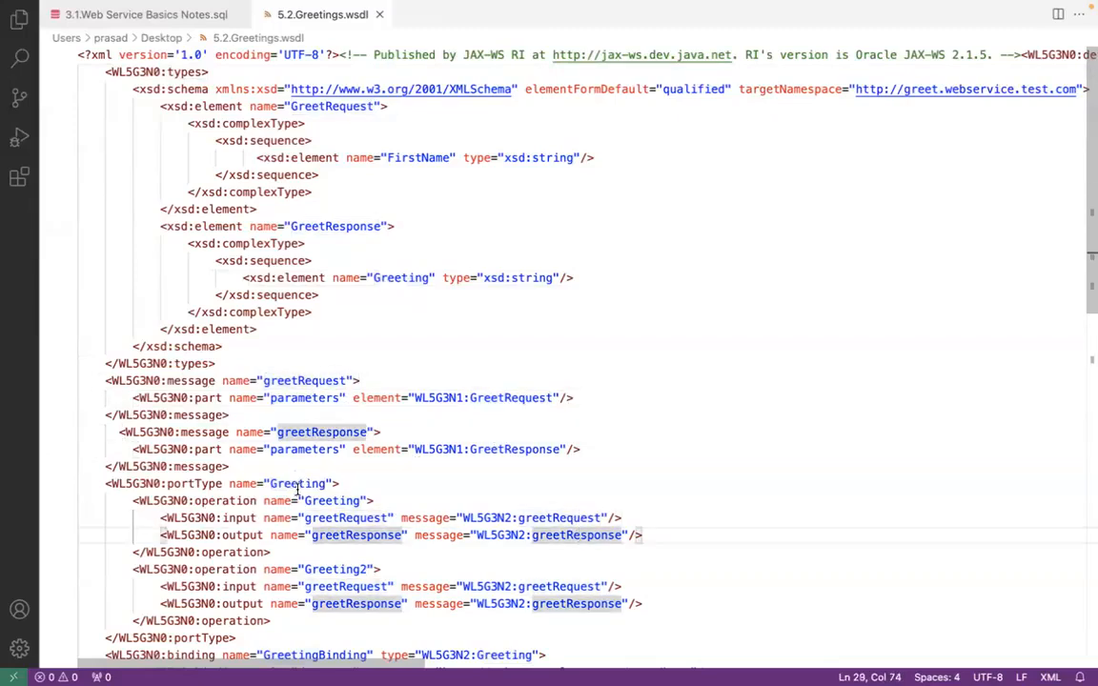
Step: Review the Greeting portType, its Greeting2 operation and the GreetingBinding section below it
click(297, 484)
click(326, 570)
drag(1087, 237, 1088, 385)
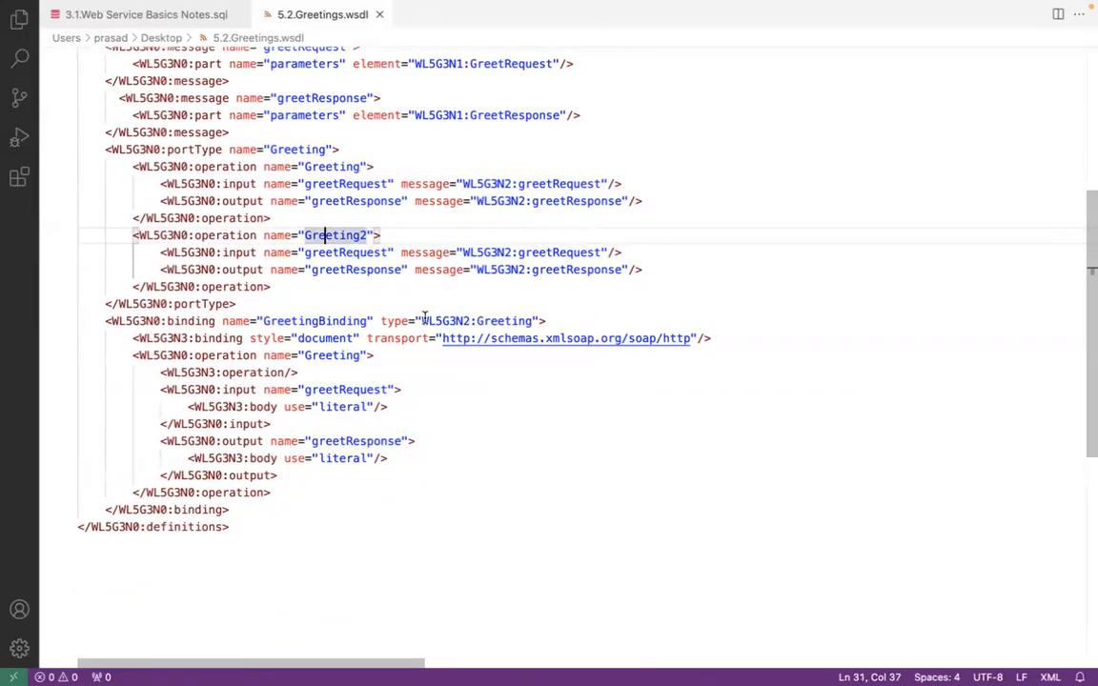
drag(1088, 297, 1087, 106)
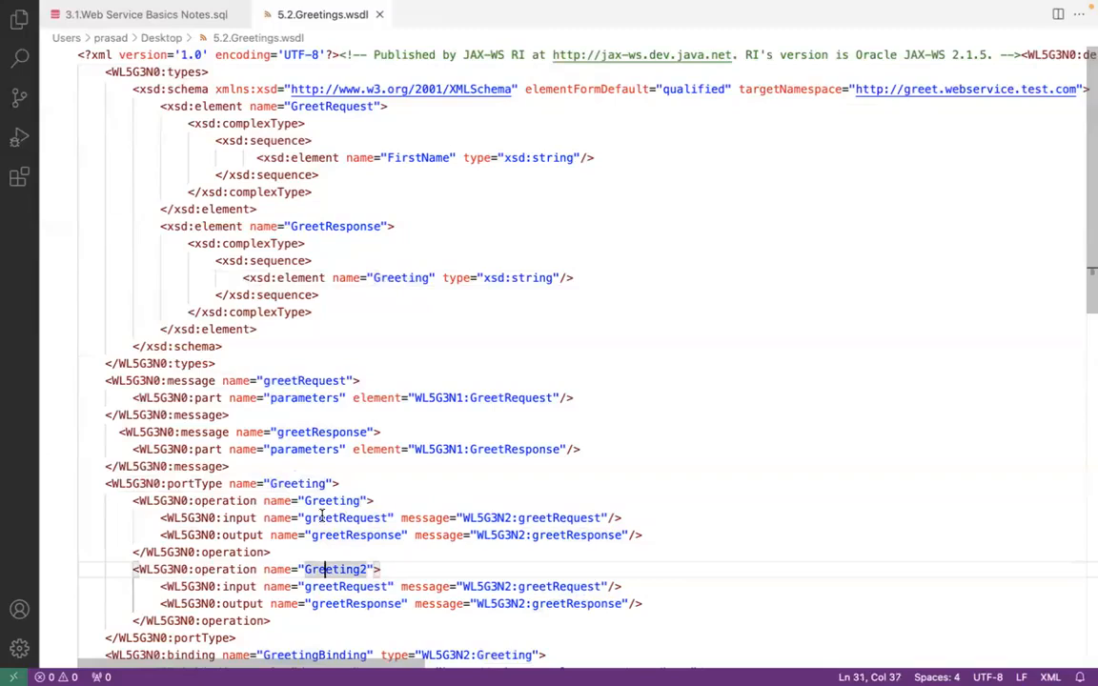
Step: Compare the Greeting and Greeting2 operations and relate the Greeting operation to its FirstName input and Greeting output
double_click(353, 500)
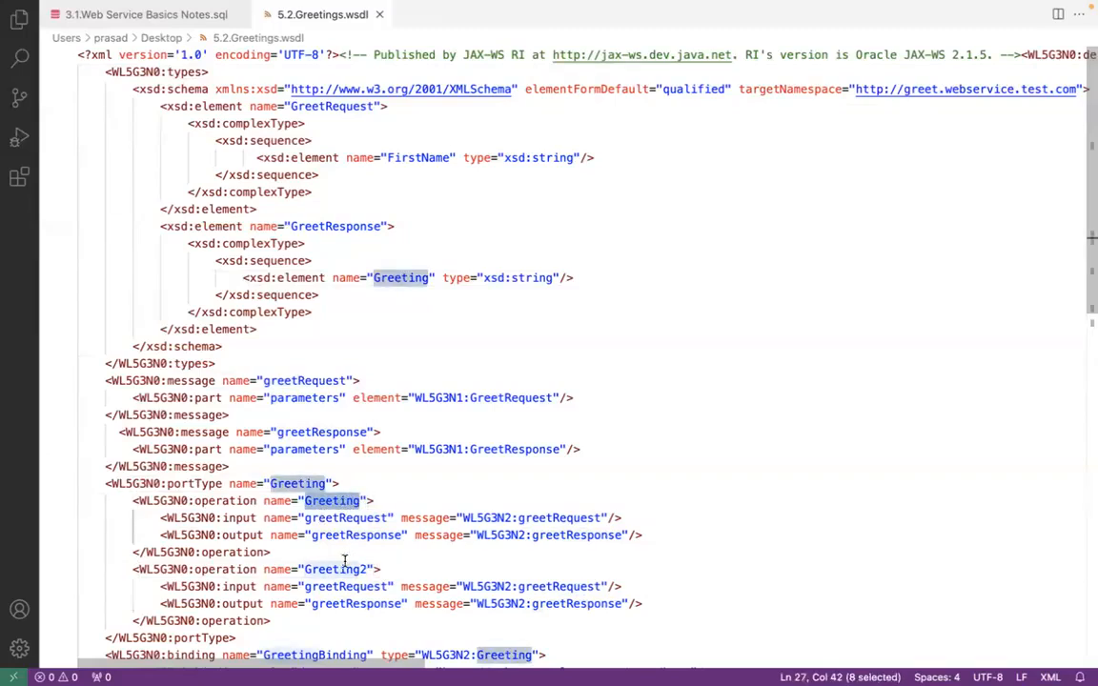
double_click(345, 563)
double_click(337, 501)
double_click(419, 157)
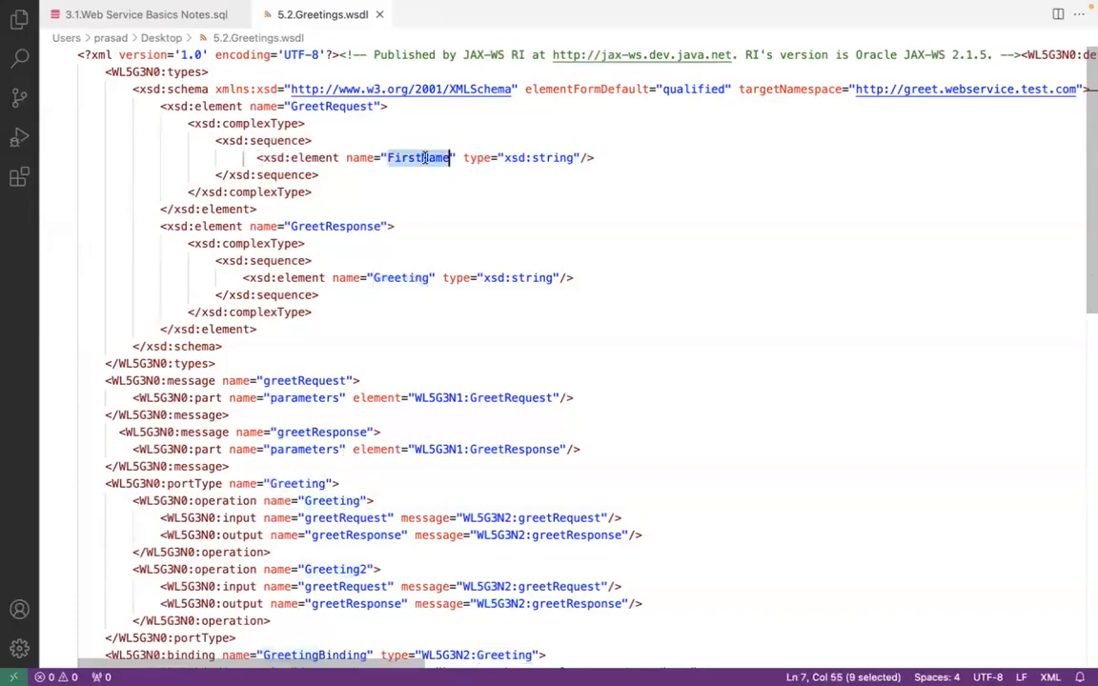
double_click(399, 277)
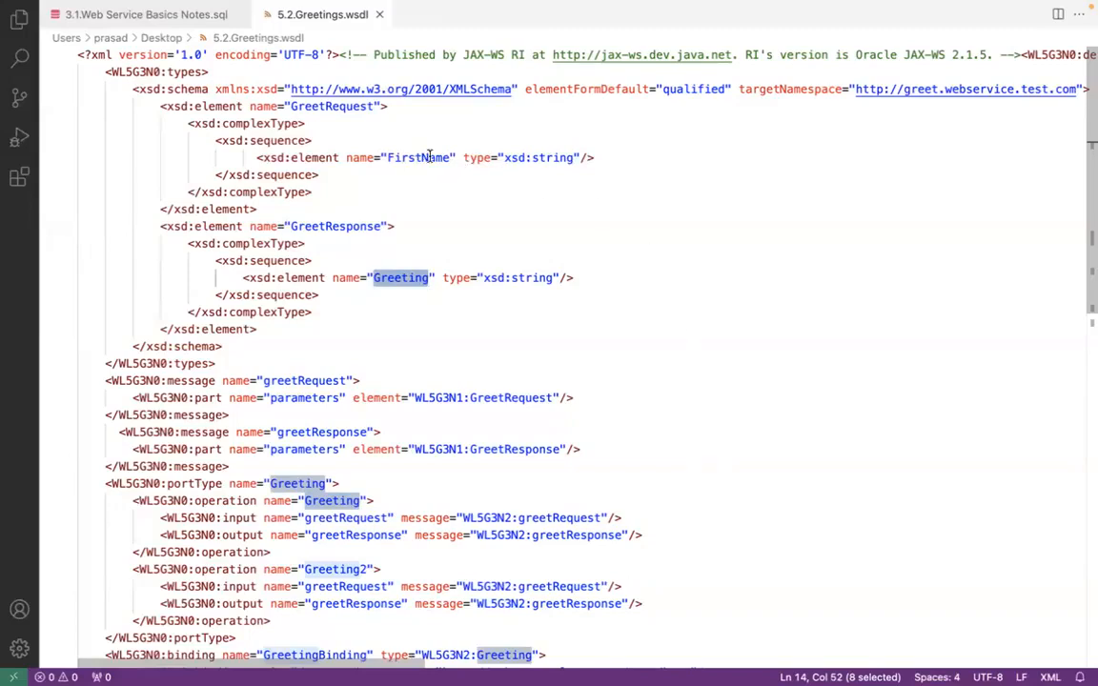
click(441, 278)
double_click(417, 278)
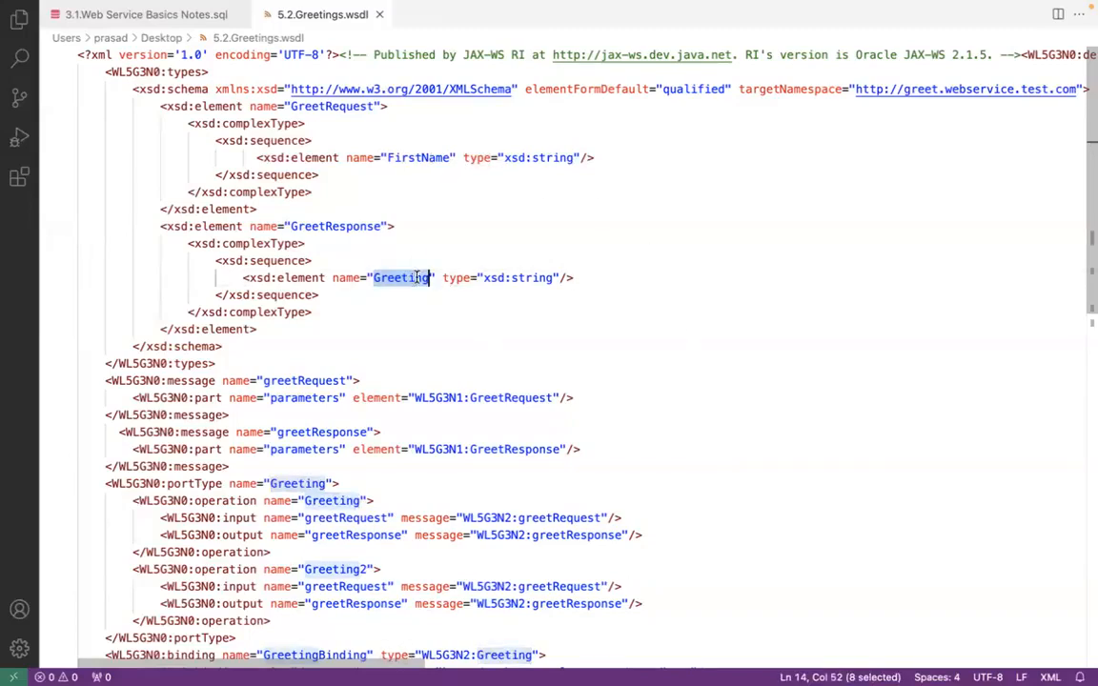
click(472, 496)
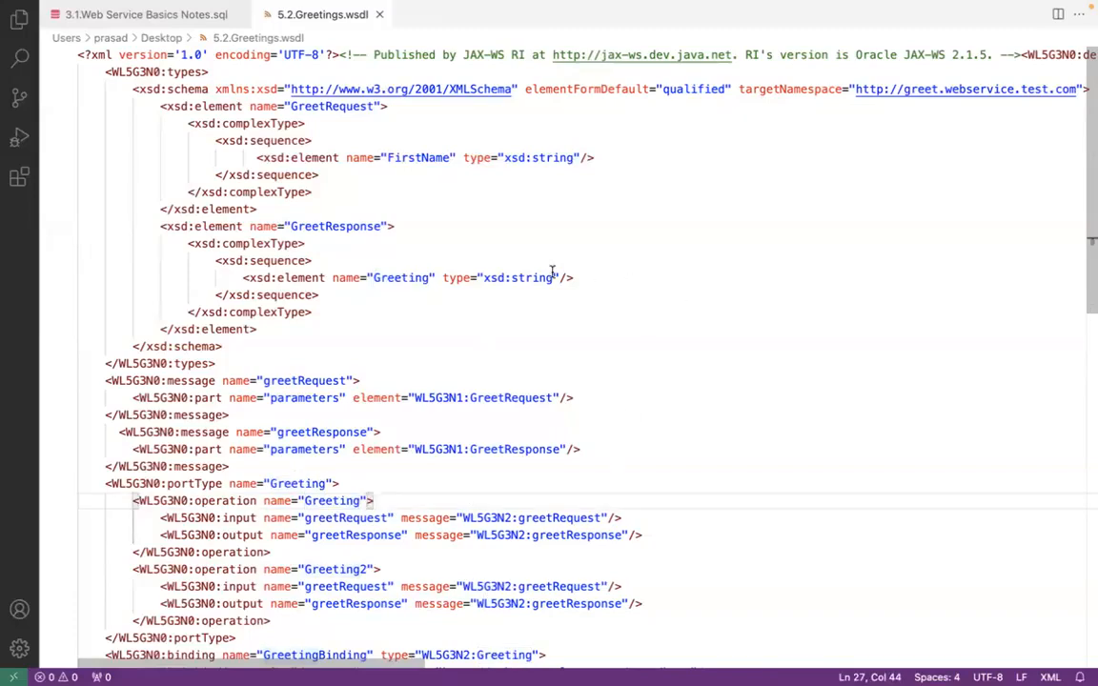
Step: Switch to 3.1.Web Service Basics Notes.sql and highlight "Abstract WSDL (File)" in the SOAP Web Service line
click(170, 15)
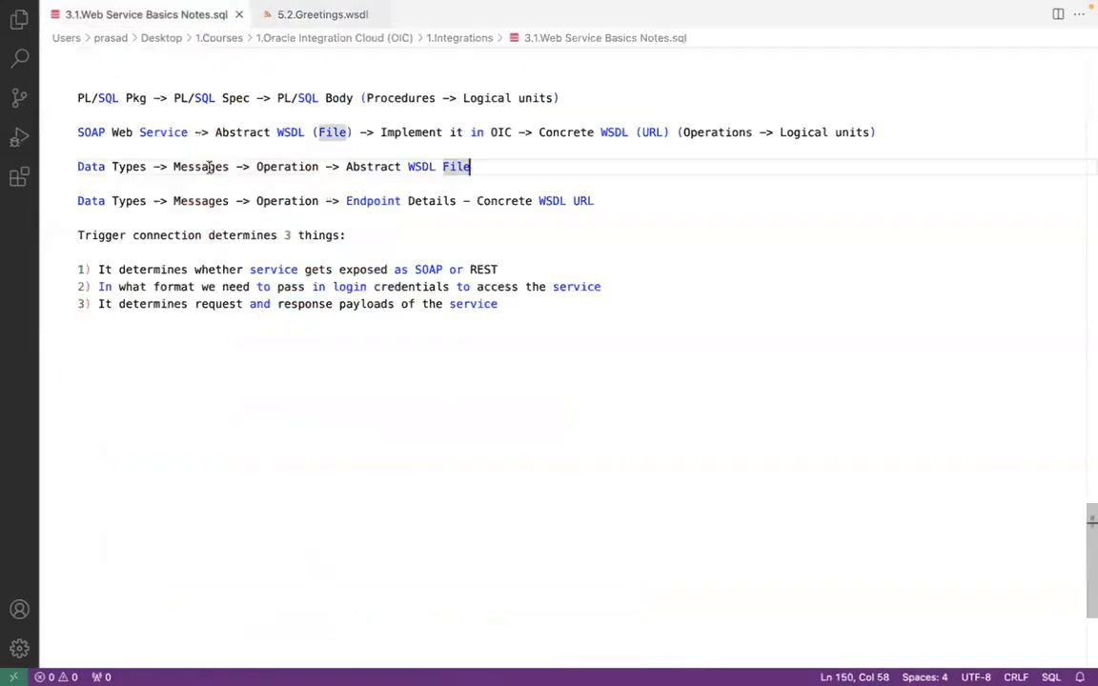
double_click(169, 131)
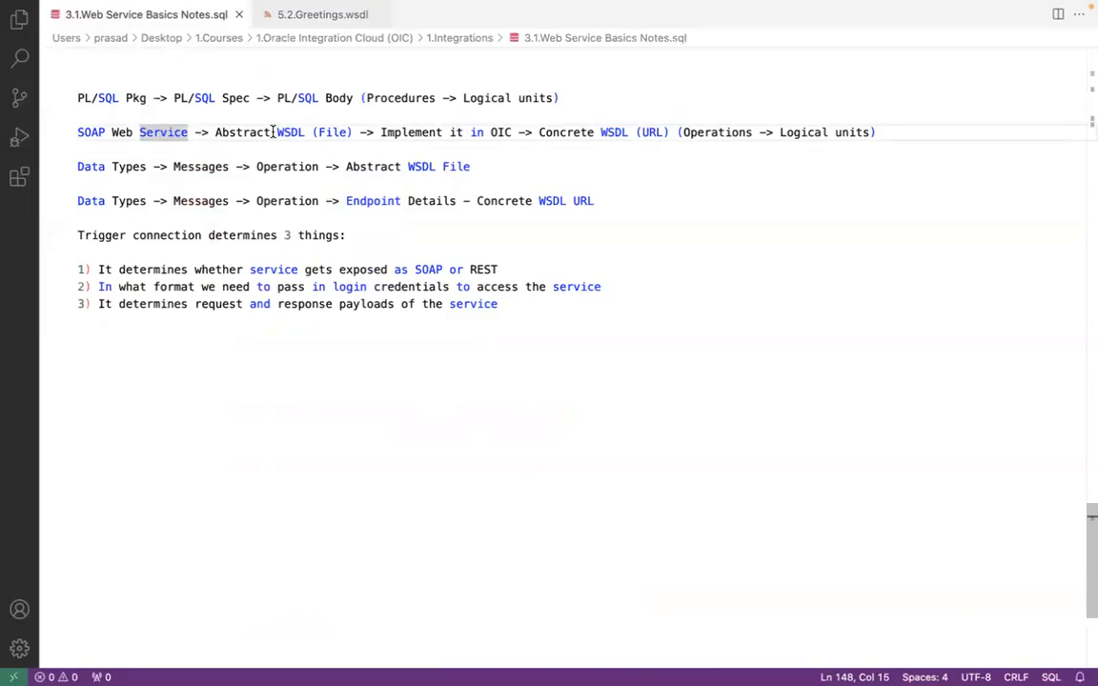
double_click(218, 132)
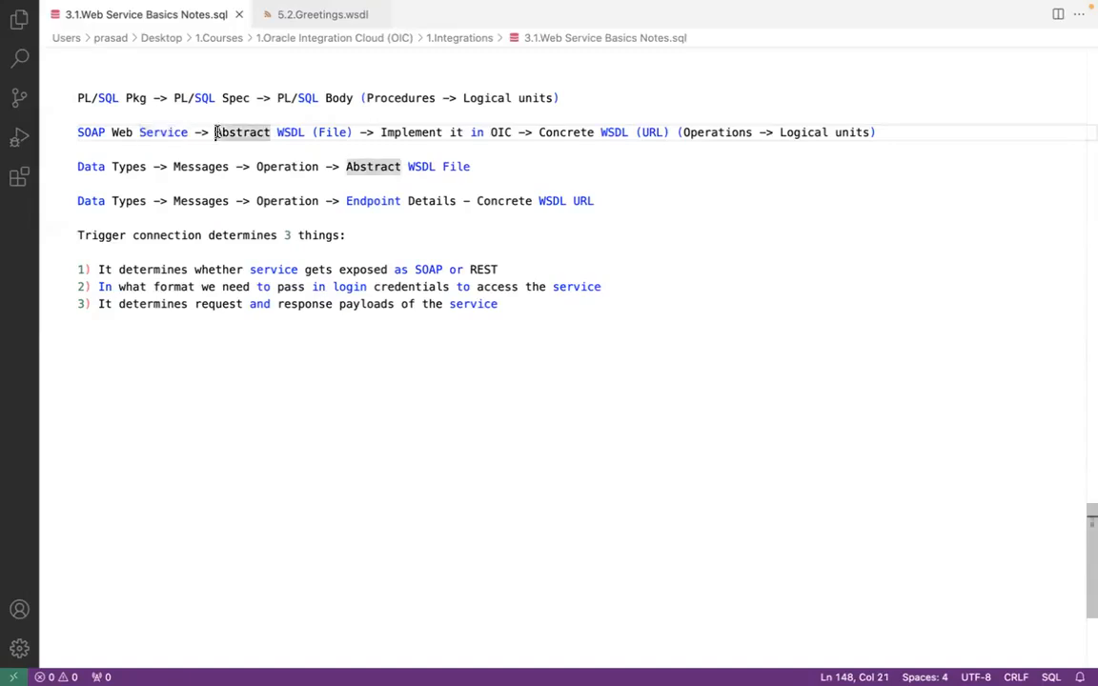
shift+click(355, 133)
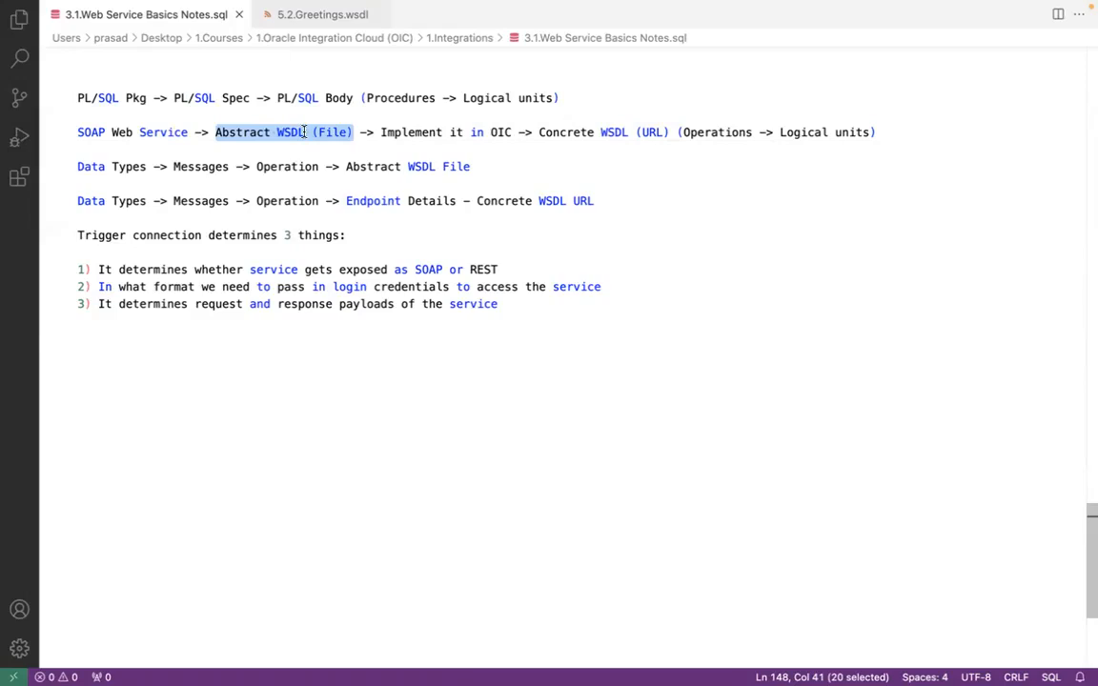
Step: Switch to the UG63 Hello World SOAP Conn page in Firefox, cancel the open file upload, and start a new WSDL file upload
key(super+Tab)
key(super+Tab)
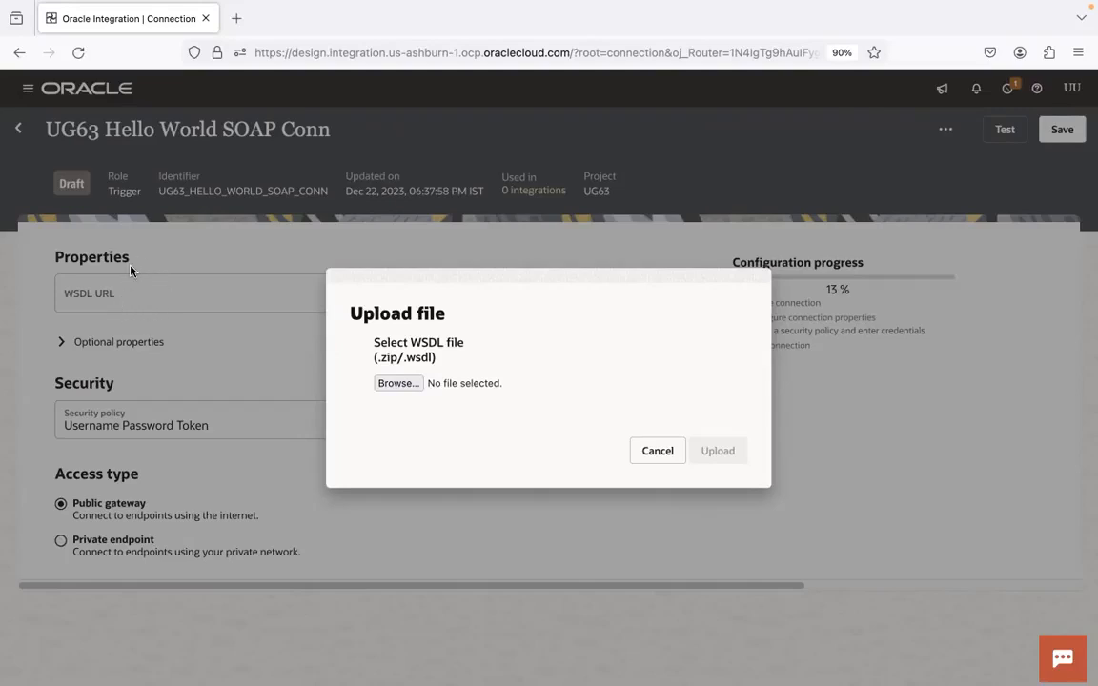
click(654, 454)
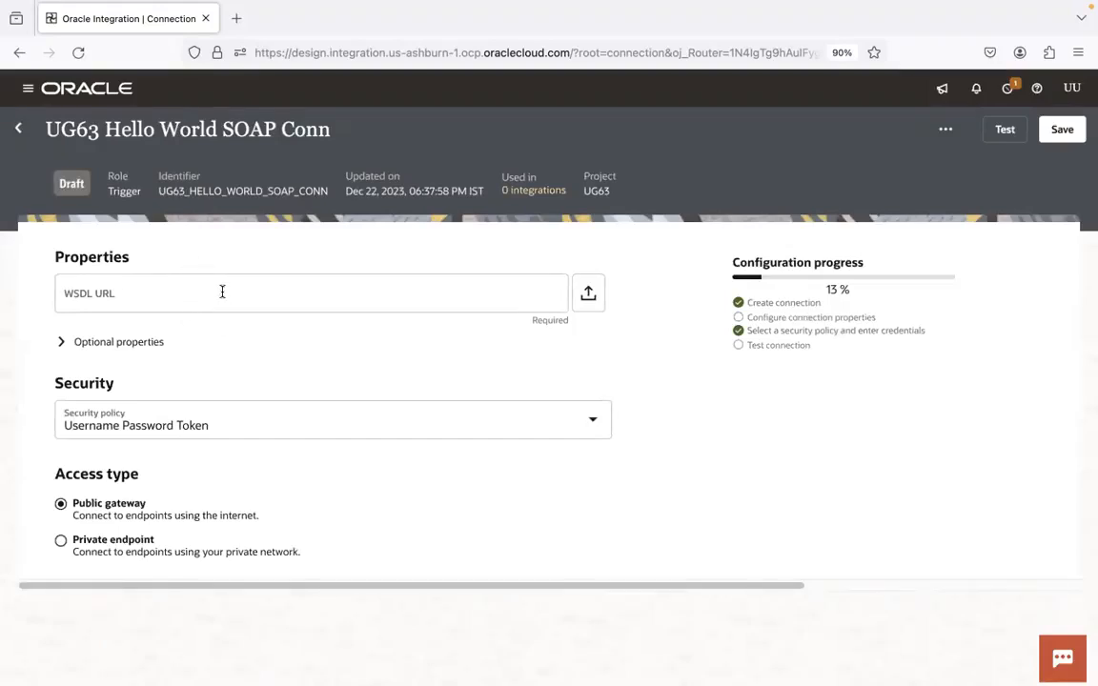
click(590, 293)
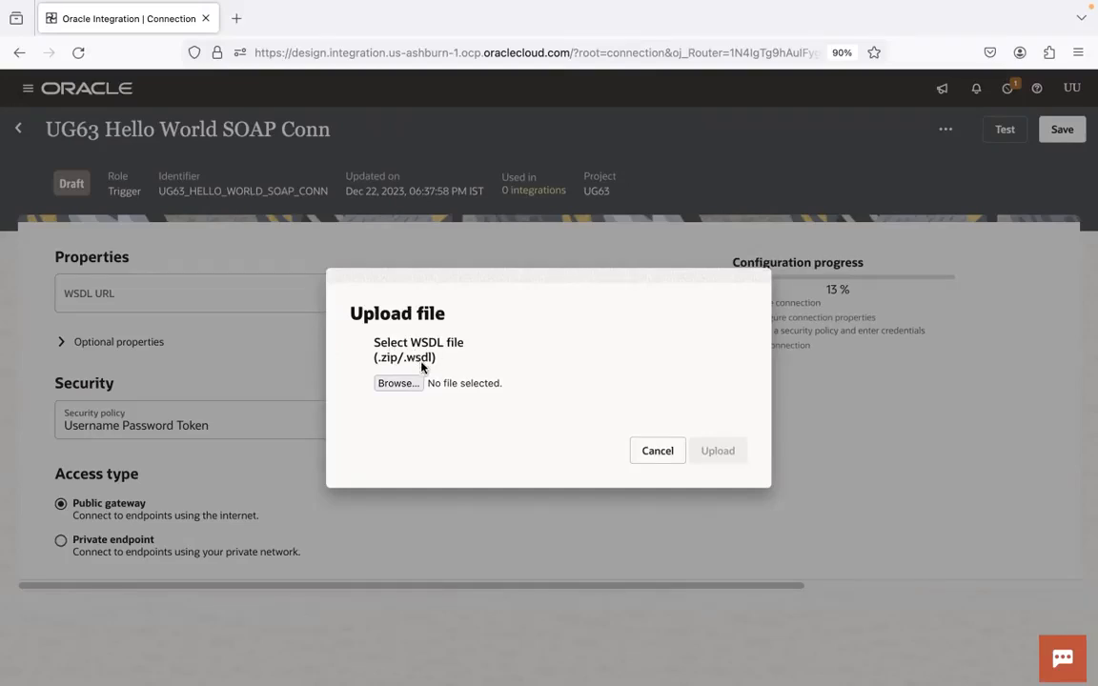
Step: Switch to the Desktop folder in Finder to view the 5.2.Greetings.wsdl file
key(super+Tab)
key(super+Tab)
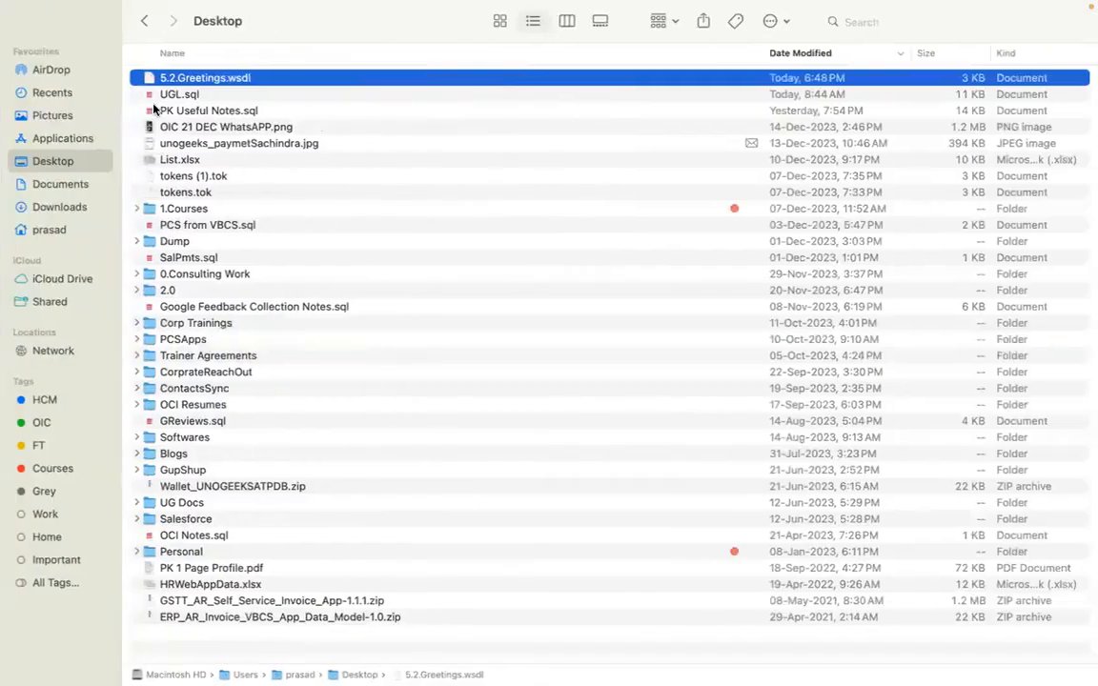
Step: Return to the 1.Integrations folder in Finder and select 7.Complex GL Journal Import SOAP Service.pptx
click(144, 20)
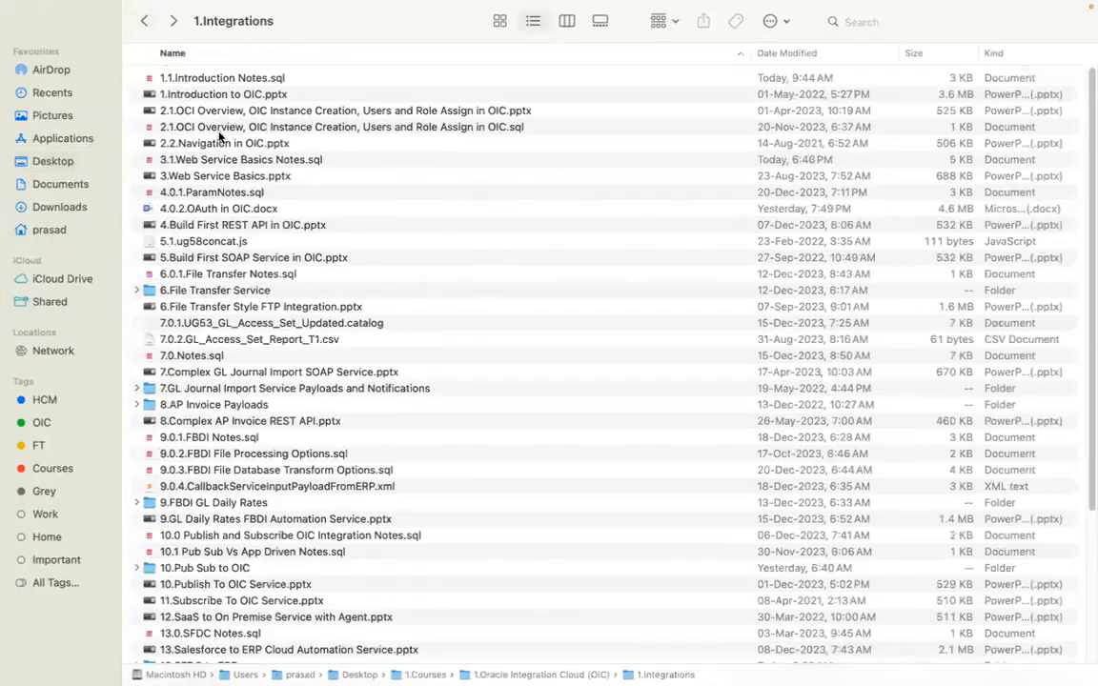
click(286, 372)
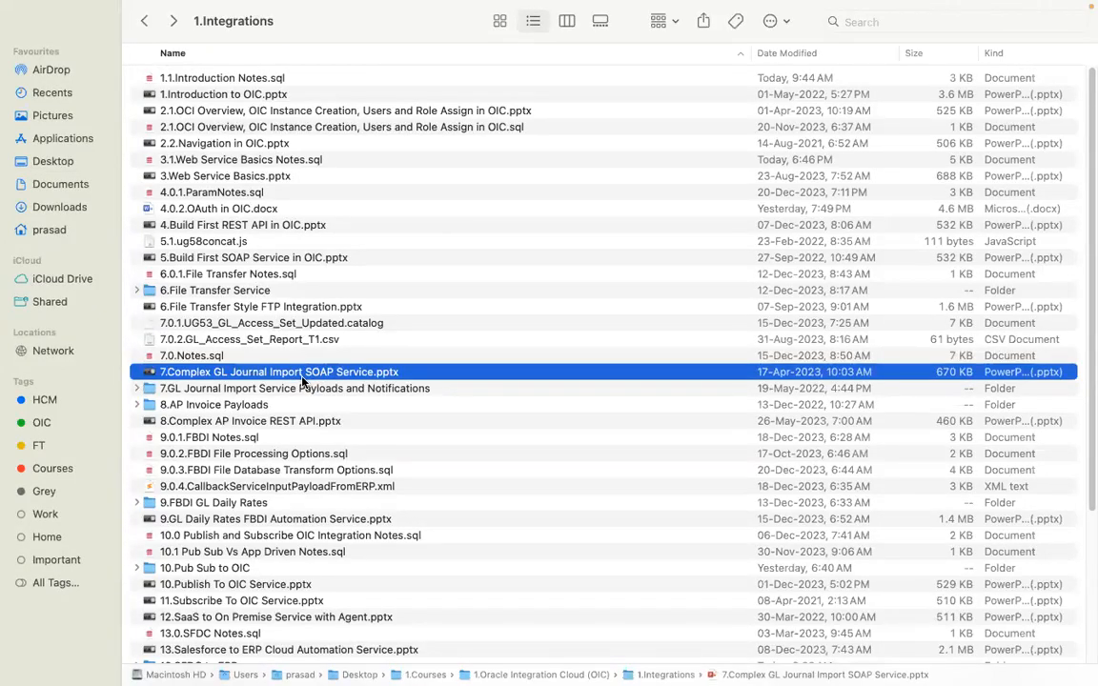
Step: Switch to Firefox and upload 5.2.Greetings.wsdl from the Desktop as the SOAP connection's WSDL
key(super+Tab)
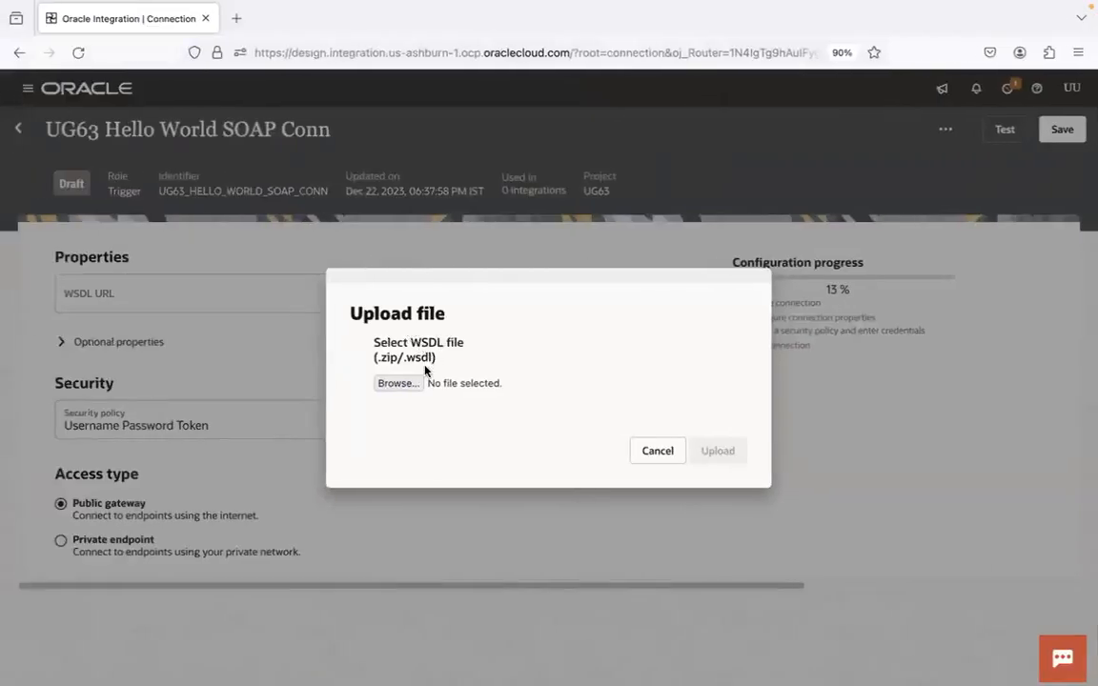
click(407, 386)
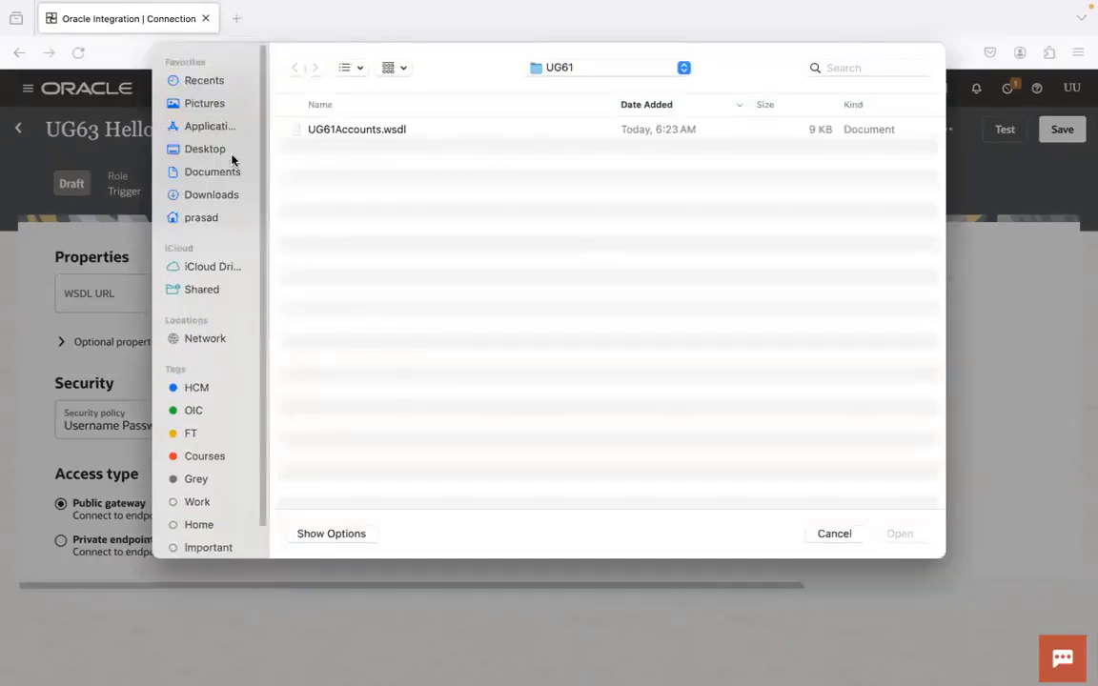
click(233, 152)
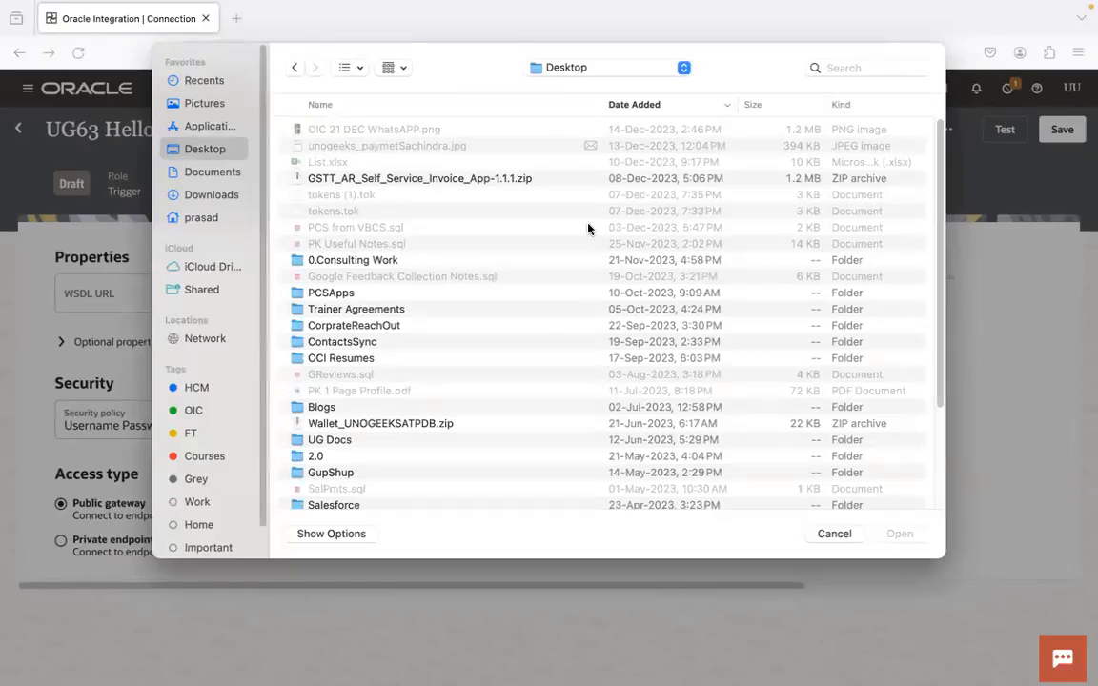
key(Down)
key(5)
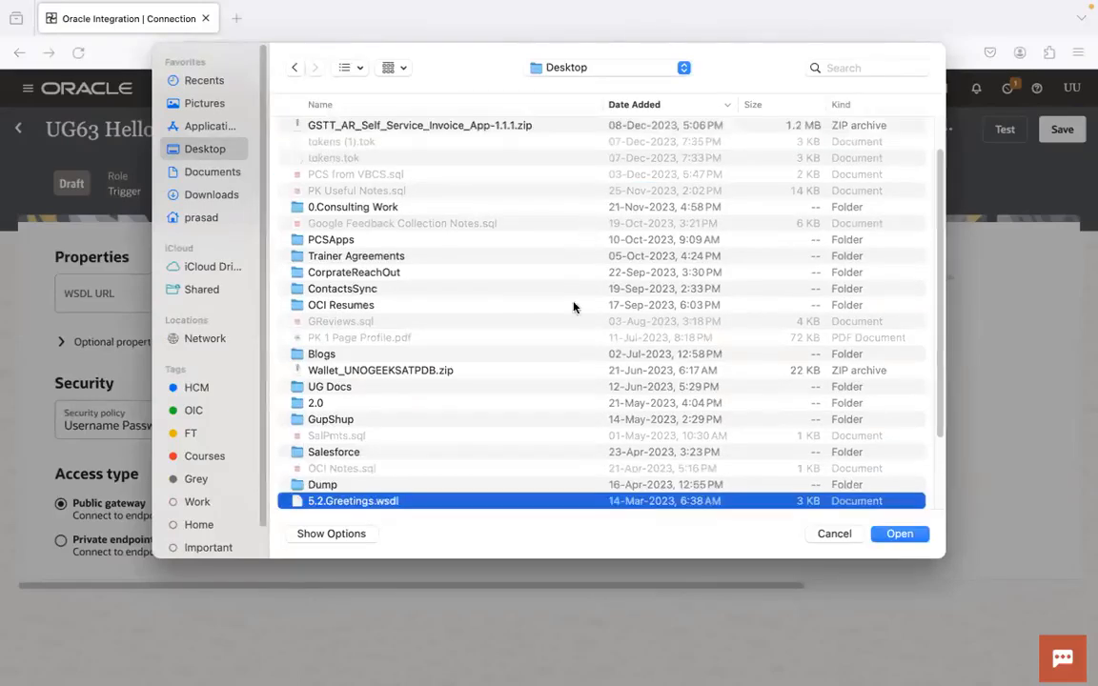
click(897, 534)
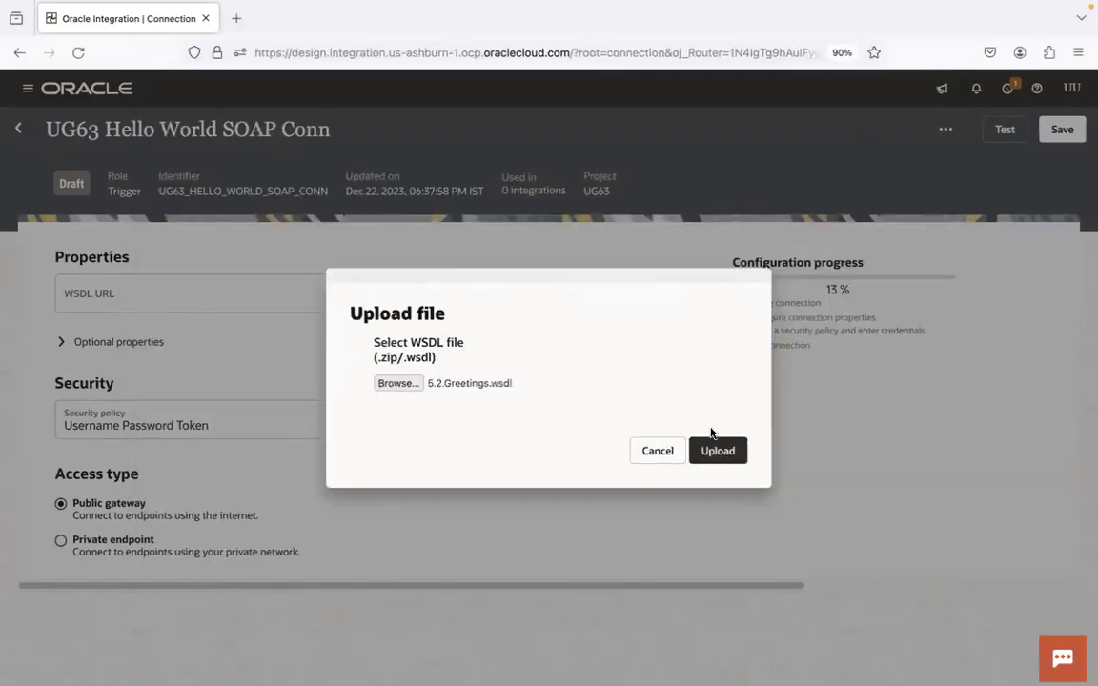
click(719, 451)
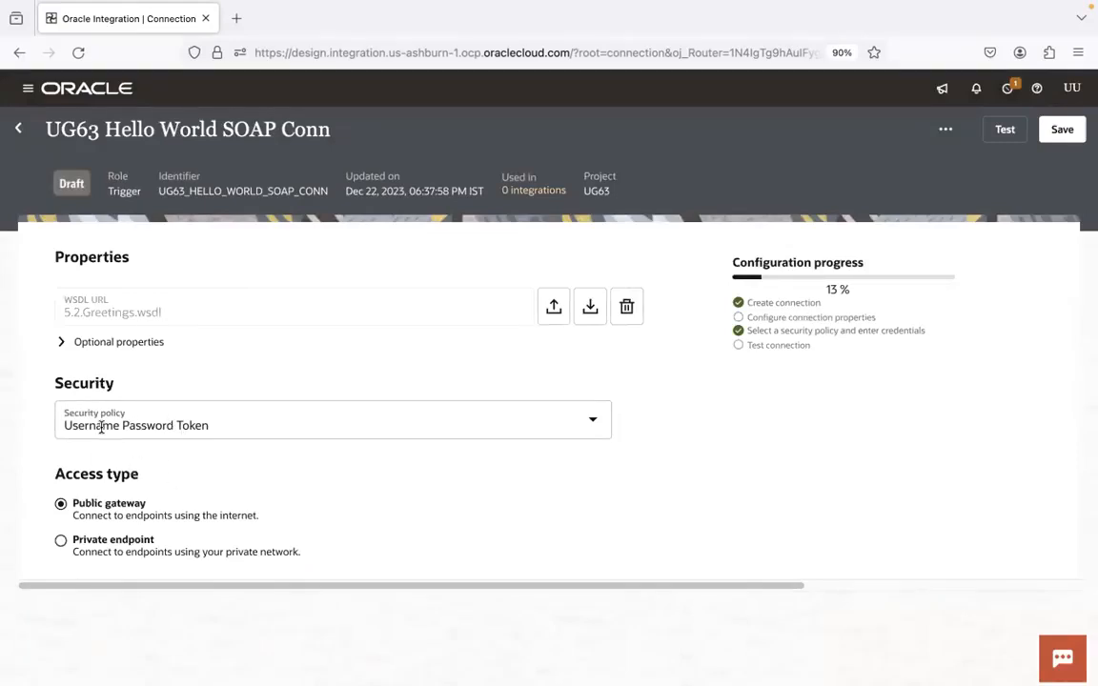
Step: Validate and test the UG63 Hello World SOAP Conn connection, and save it on returning to the UG63 project
click(1005, 129)
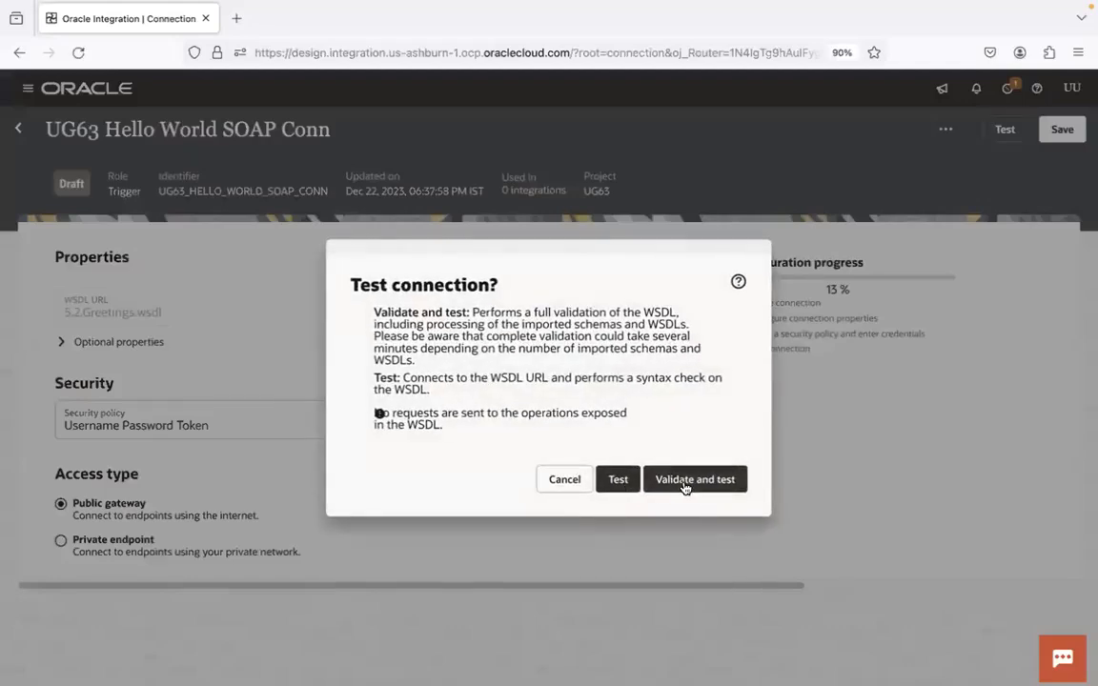
click(687, 483)
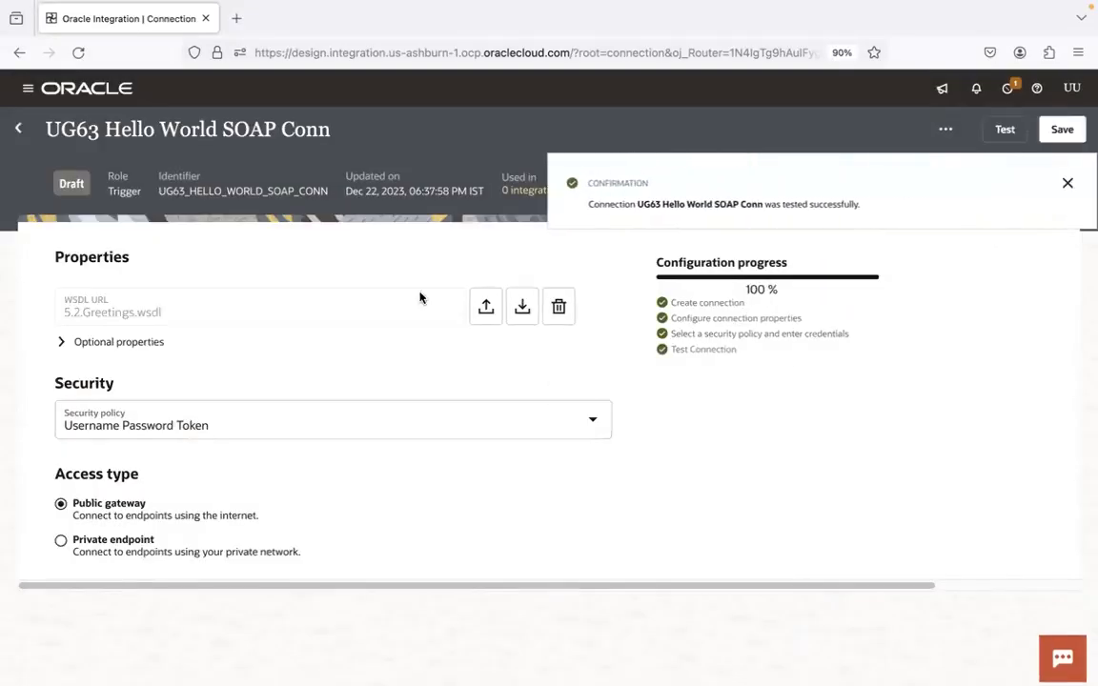
click(20, 132)
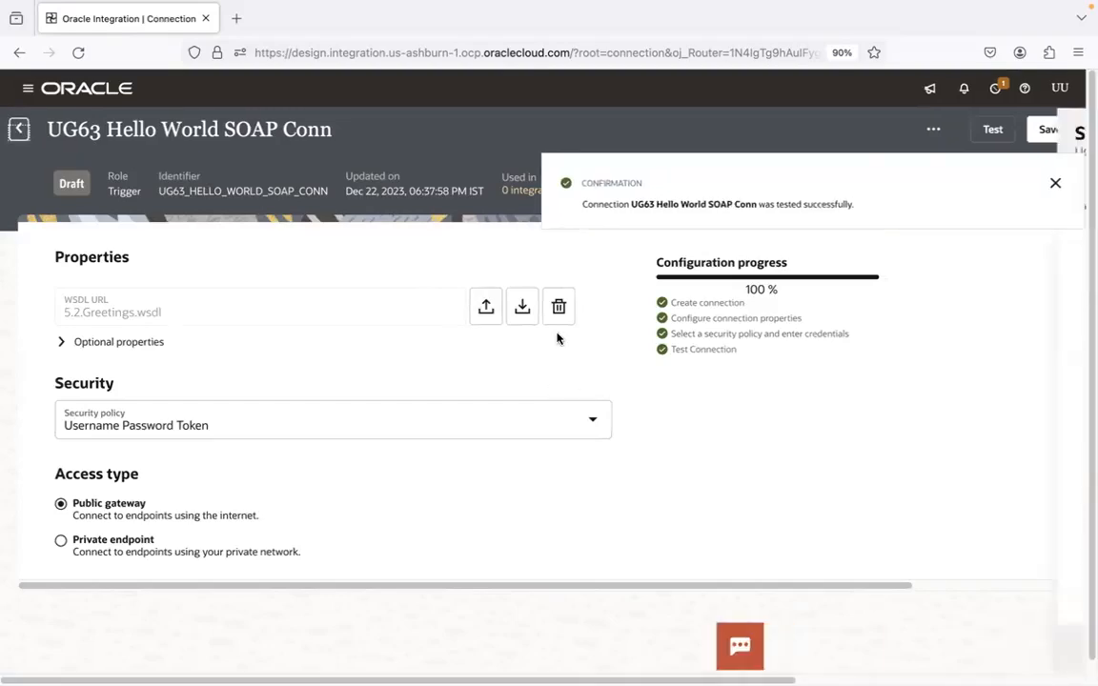
click(1064, 649)
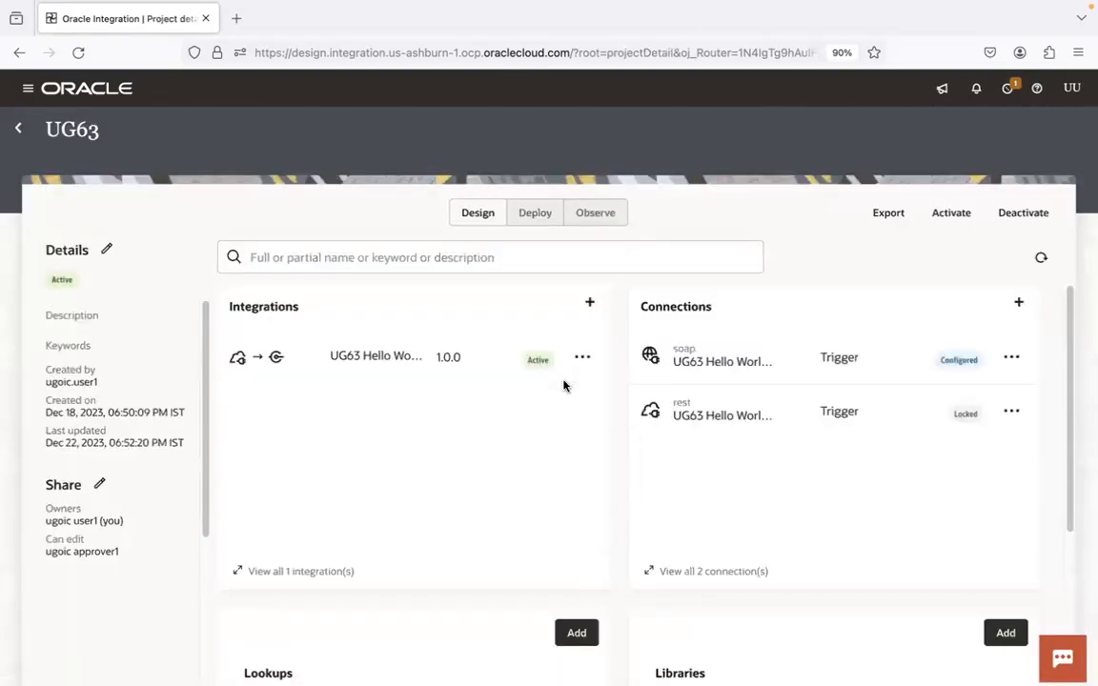
Step: Refresh the UG63 project, and switch to Chrome to leave the UG63 Hello World REST Conn page
click(1039, 264)
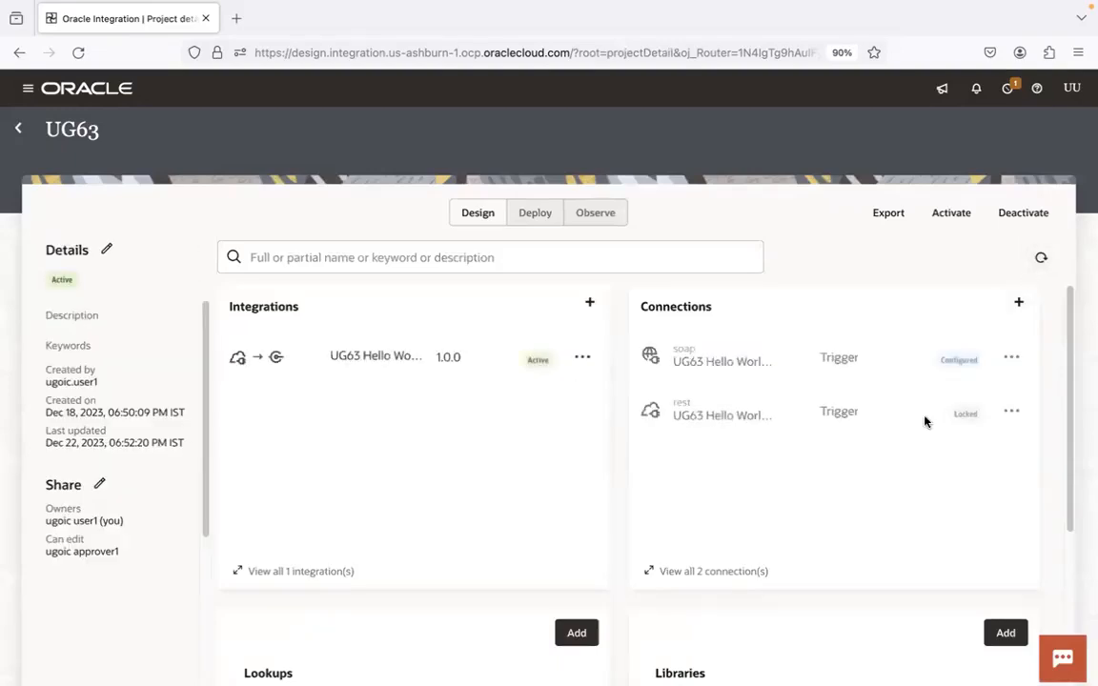
key(super+Tab)
key(super+Tab)
key(super+Tab)
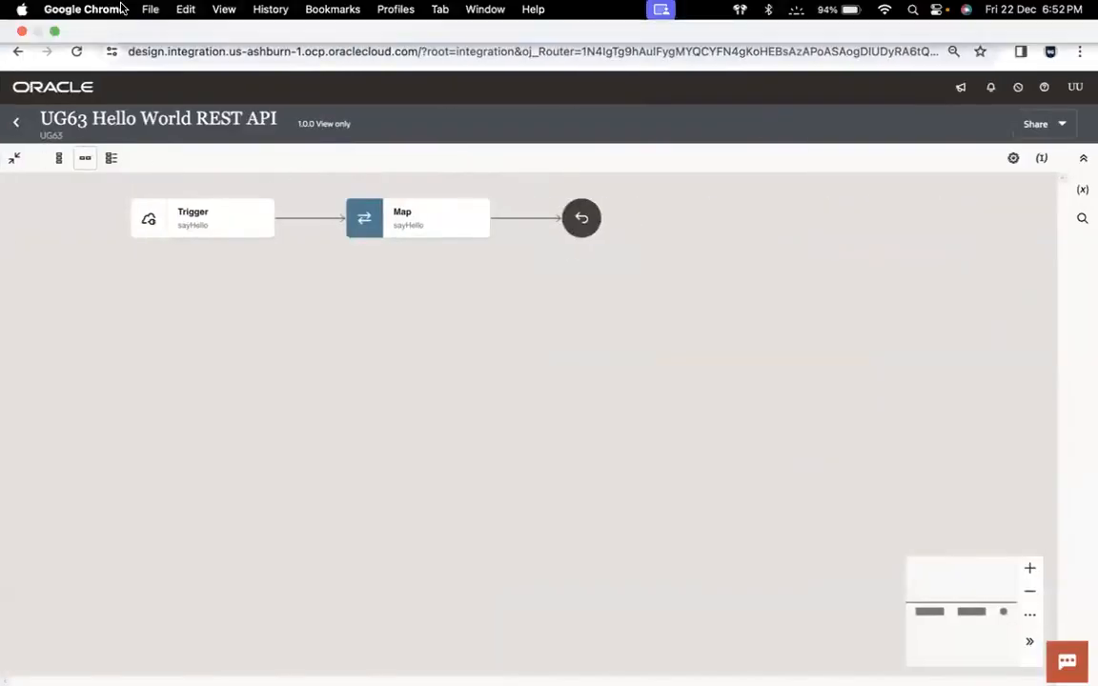
click(147, 18)
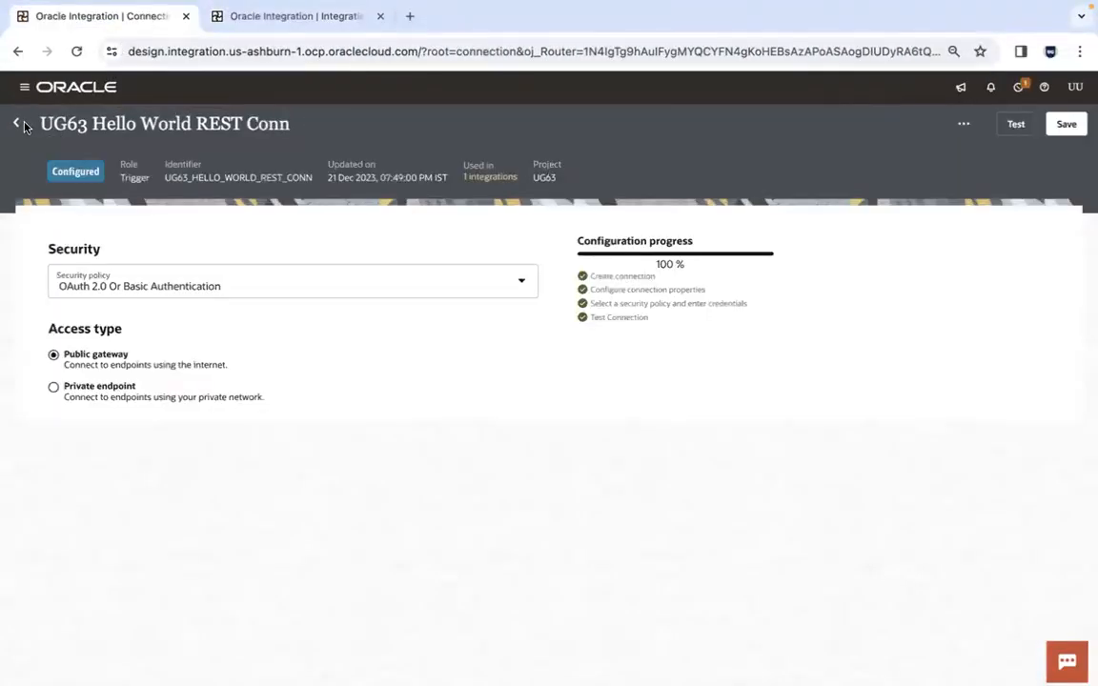
click(16, 123)
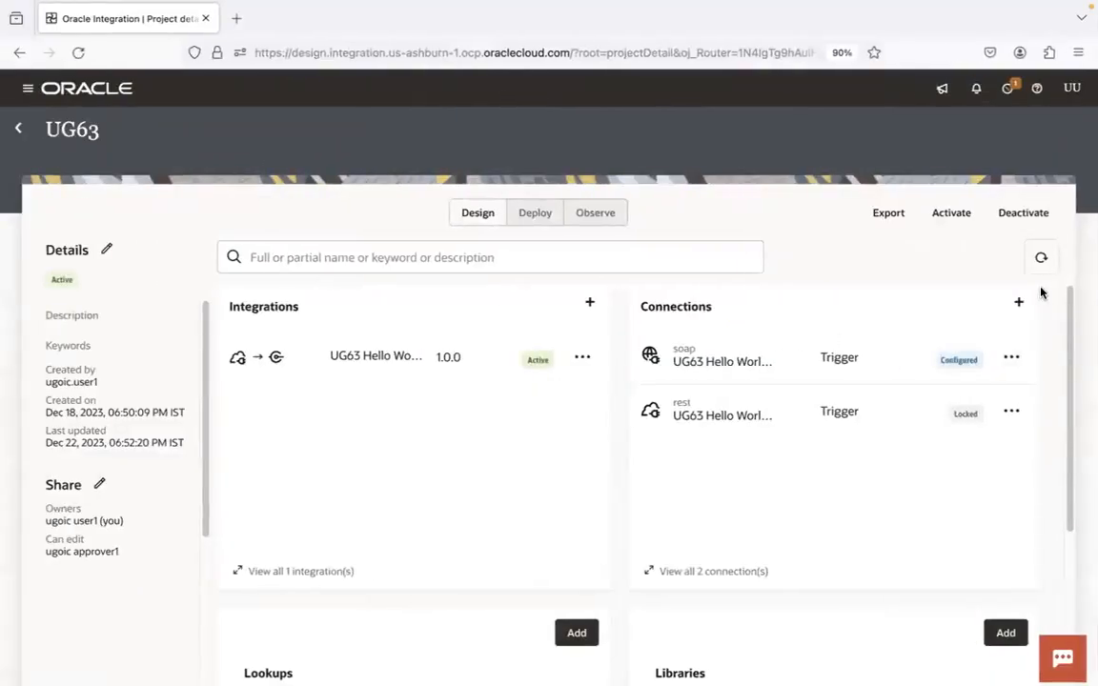
Step: Switch to the UG63 project in Firefox, refresh it and reduce the page zoom to 80%
click(1041, 258)
click(1042, 260)
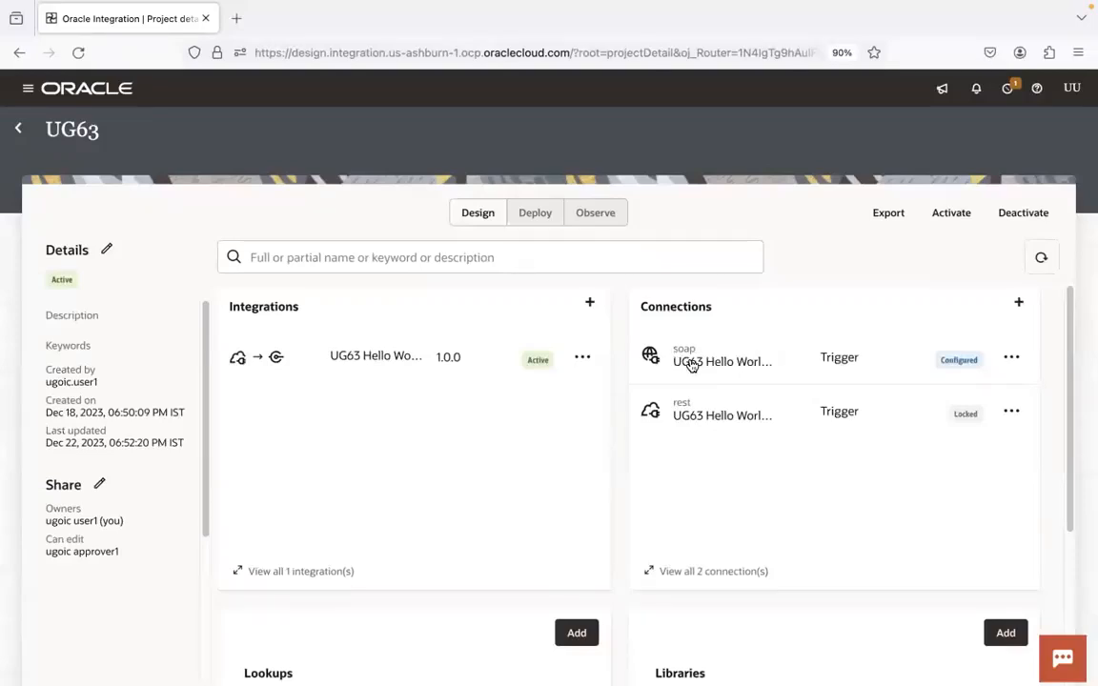
click(1078, 52)
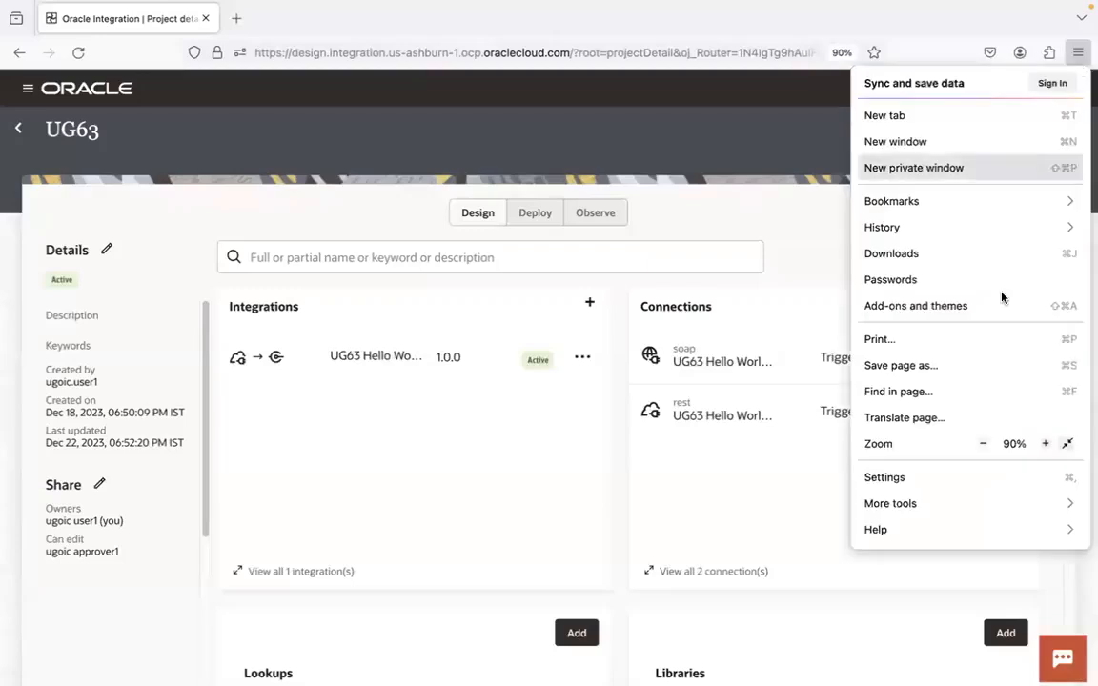
click(983, 444)
click(809, 262)
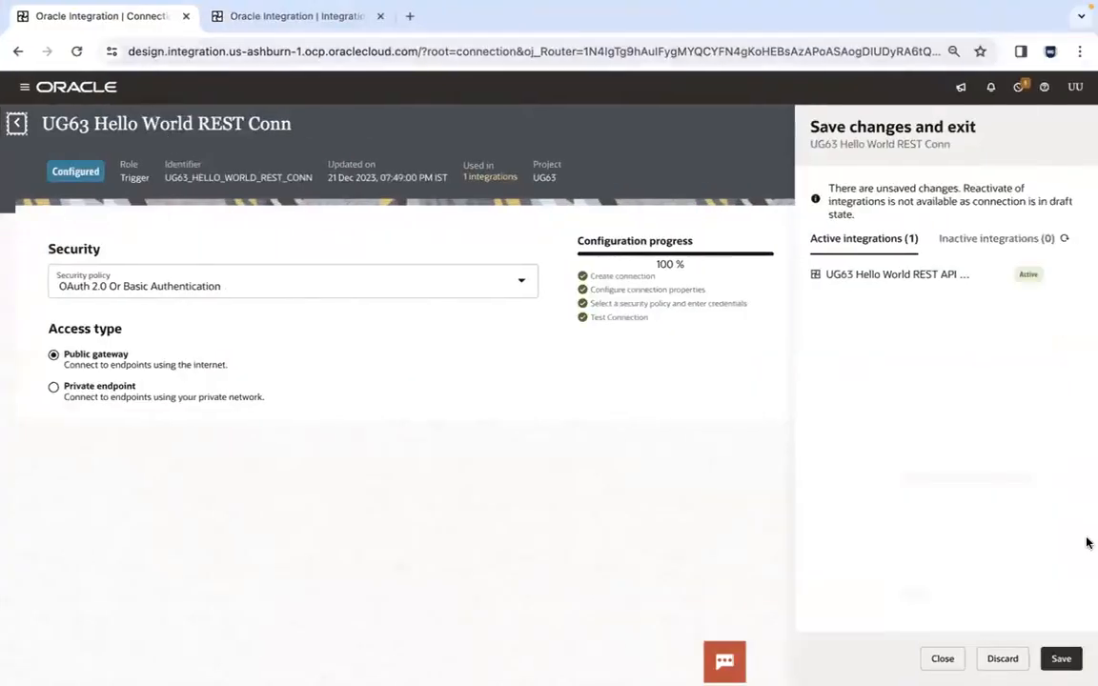
Step: Save and exit the UG63 Hello World REST Conn in Chrome, and refresh the UG63 project in Firefox
click(1061, 659)
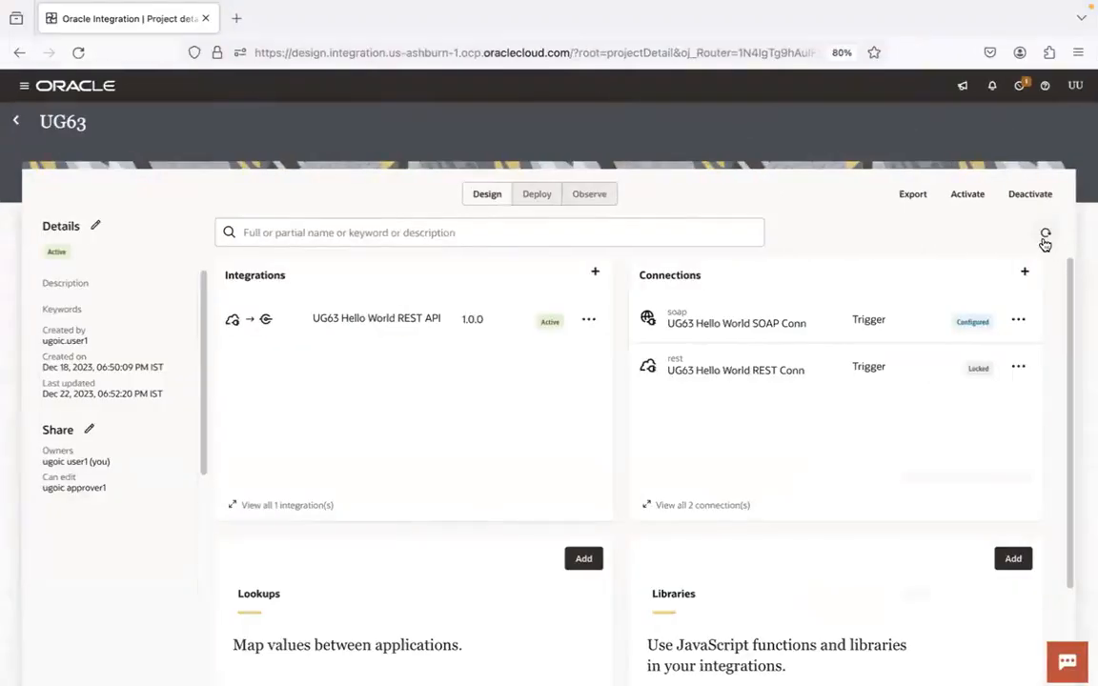
click(1046, 235)
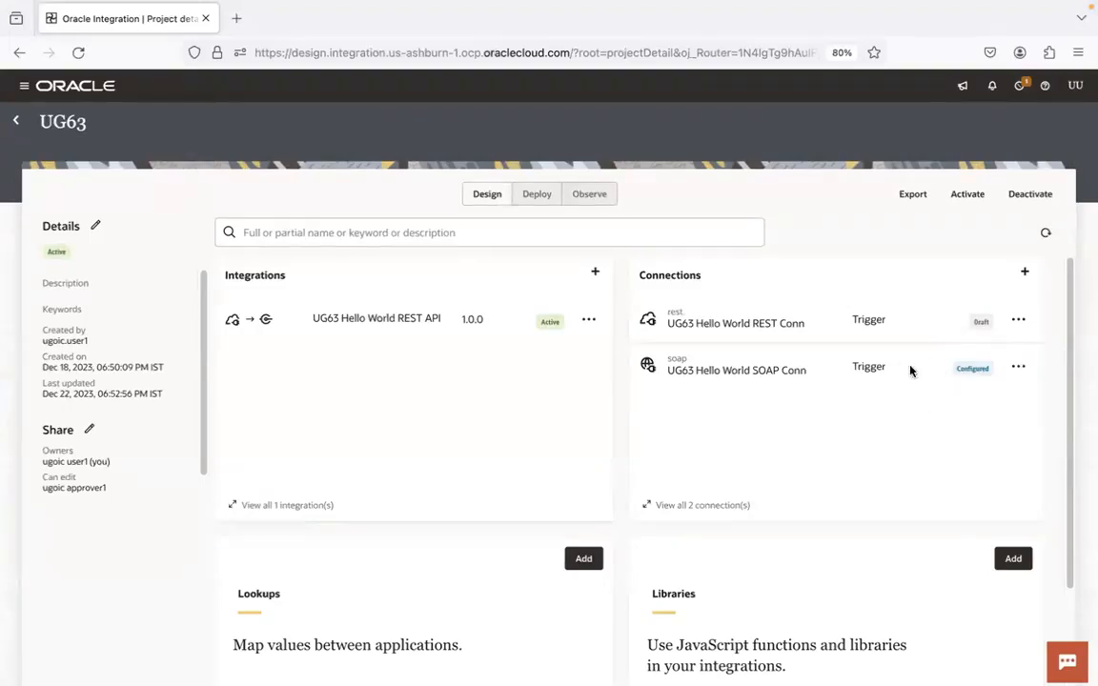
Step: Create an application integration named UG63 Hello World SOAP Service in the UG63 project
click(591, 274)
click(913, 197)
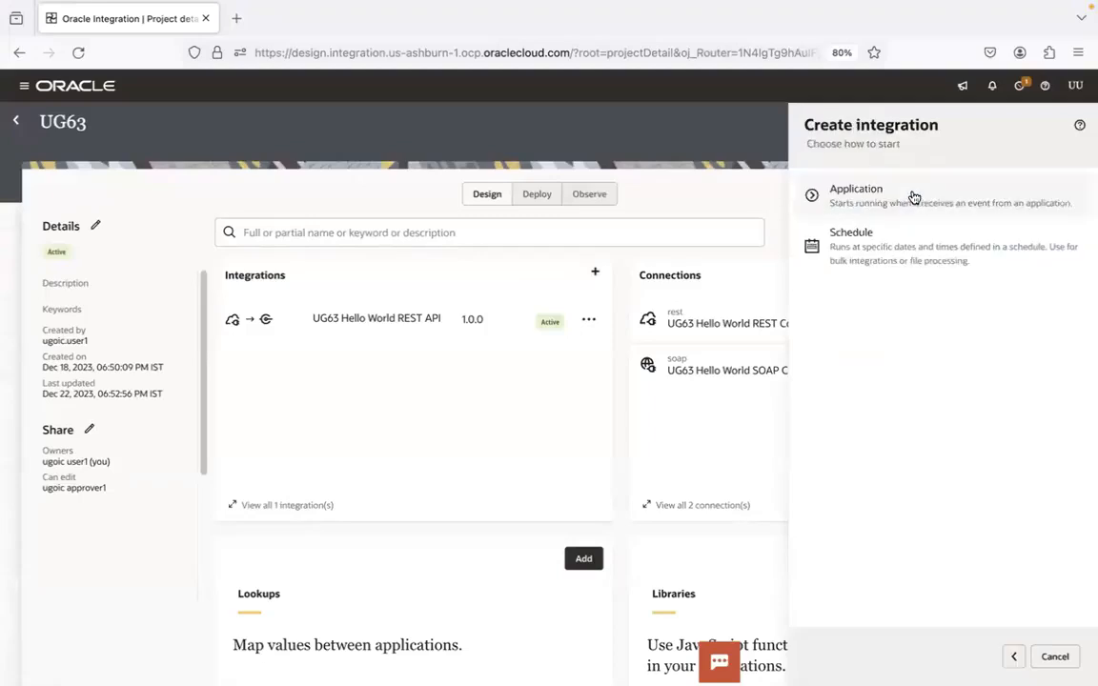
click(913, 196)
click(874, 203)
text(UHG)
key(BackSpace)
key(BackSpace)
text(G63 Hello World SOAP Service)
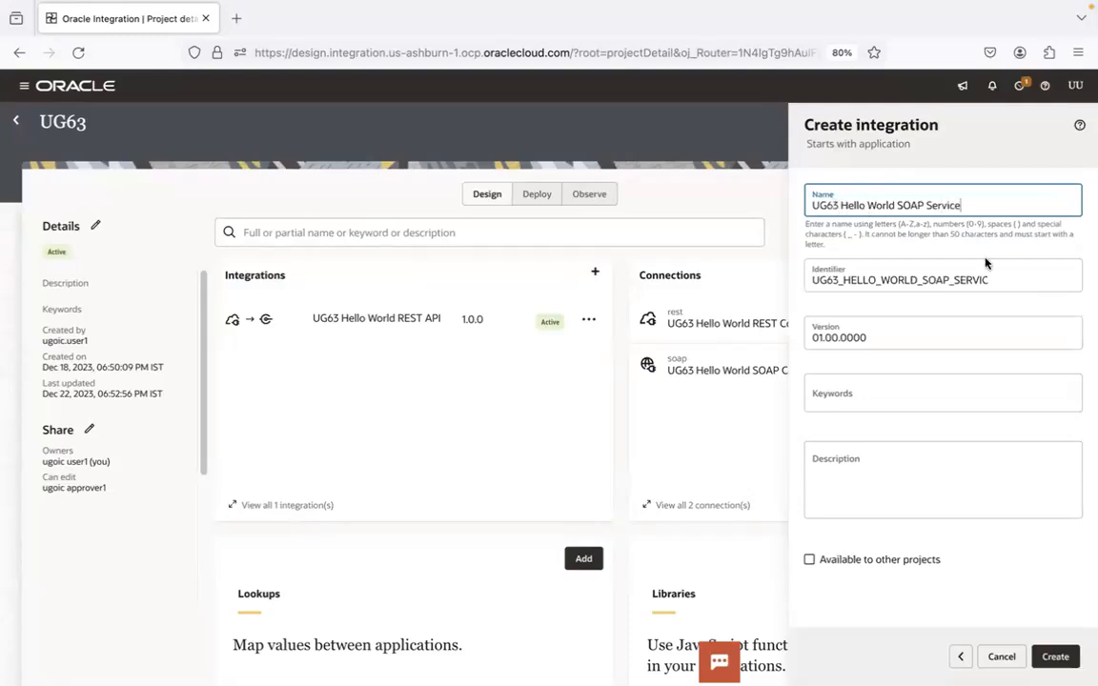
click(998, 279)
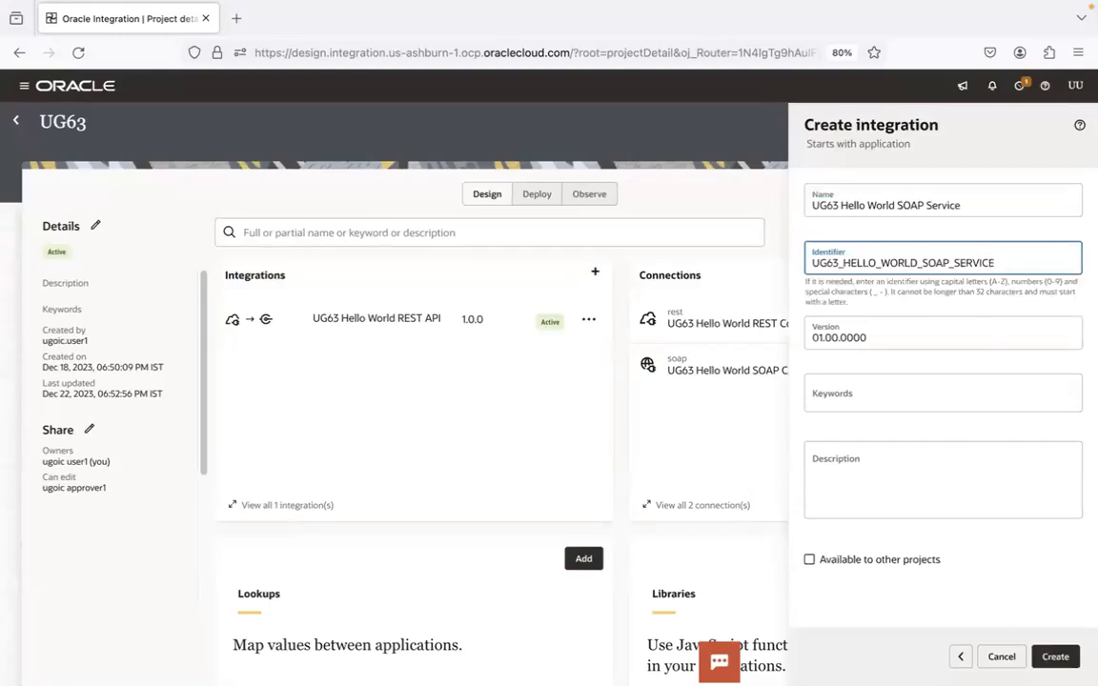
click(1055, 657)
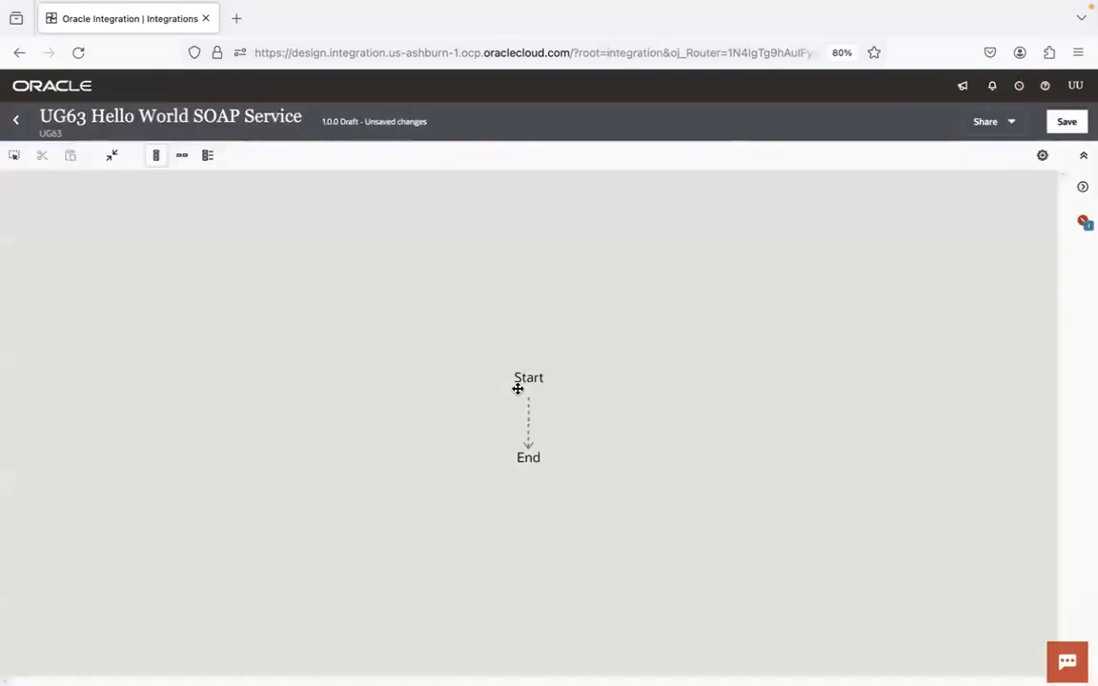
Step: Add UG63 Hello World SOAP Conn as the integration's trigger and name its endpoint sayHello
click(527, 394)
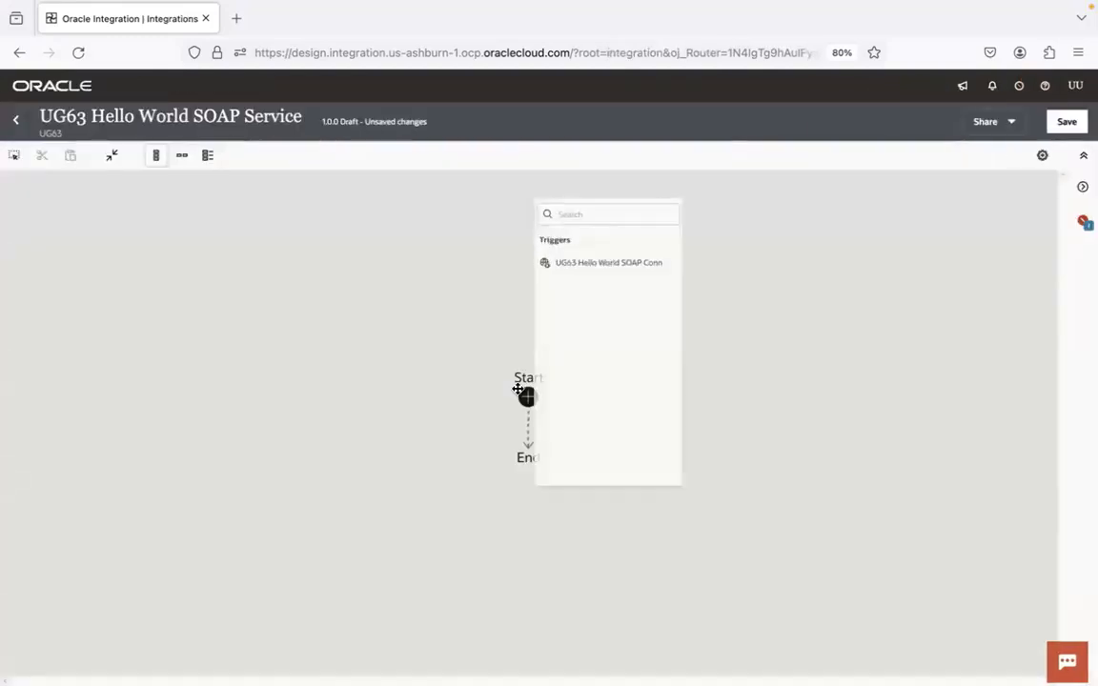
click(627, 284)
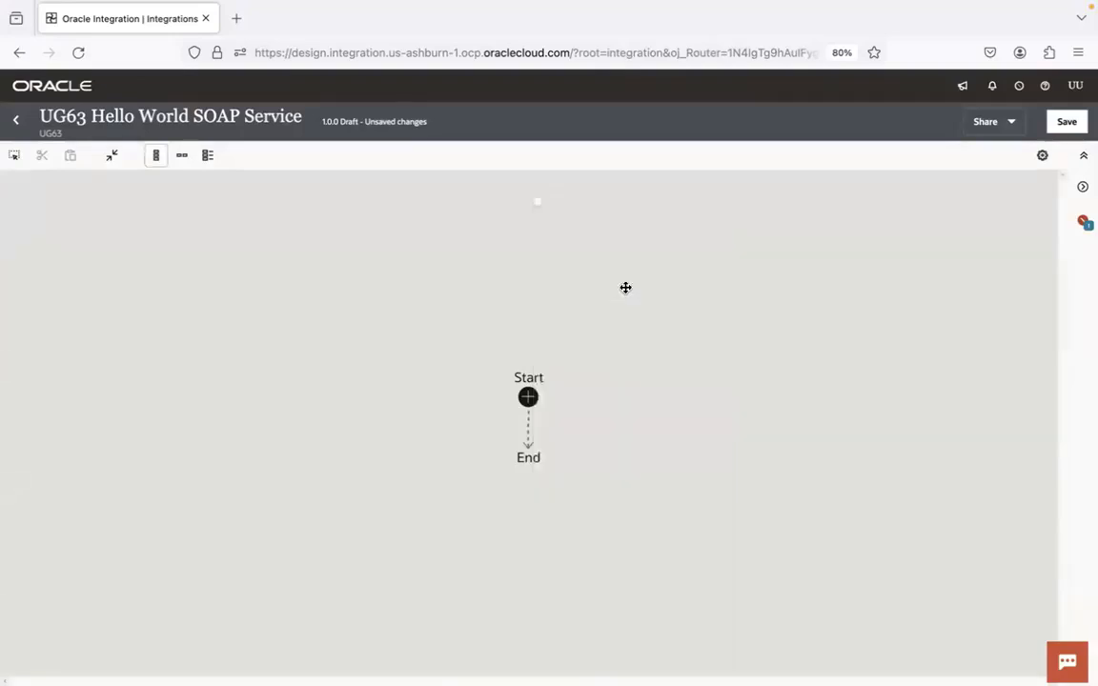
click(674, 262)
text(sayHello)
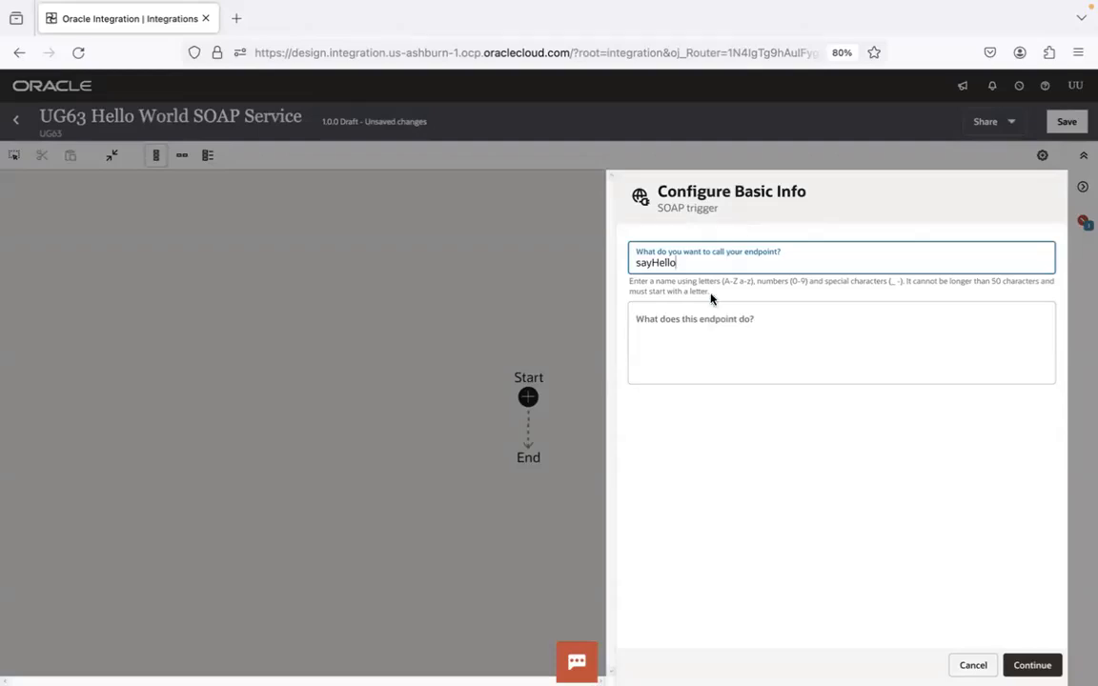
click(1033, 666)
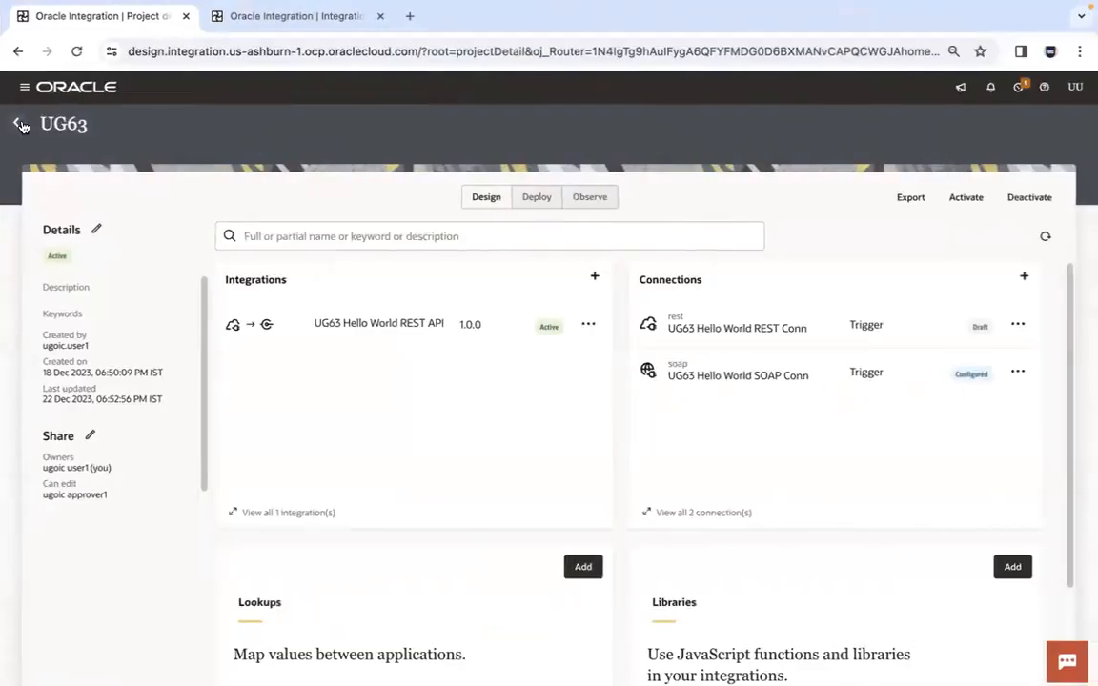
Step: Switch to Chrome to view the UG63 Hello World SOAP Conn's WSDL file, and return to Firefox to list the trigger's available operations
click(786, 383)
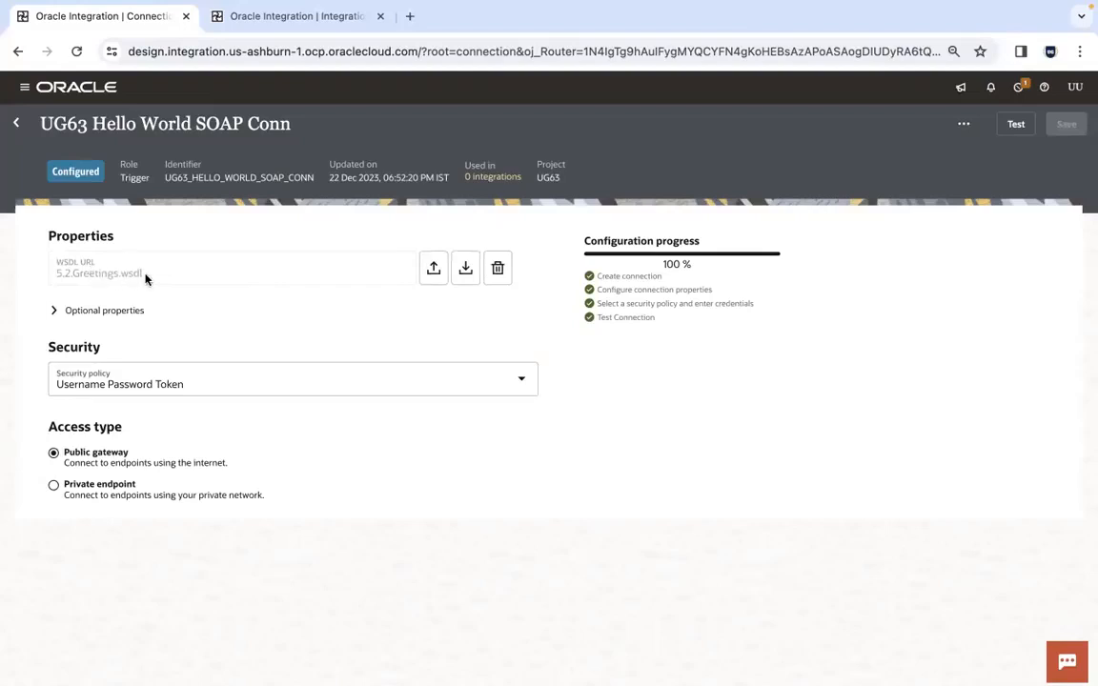
key(super+Tab)
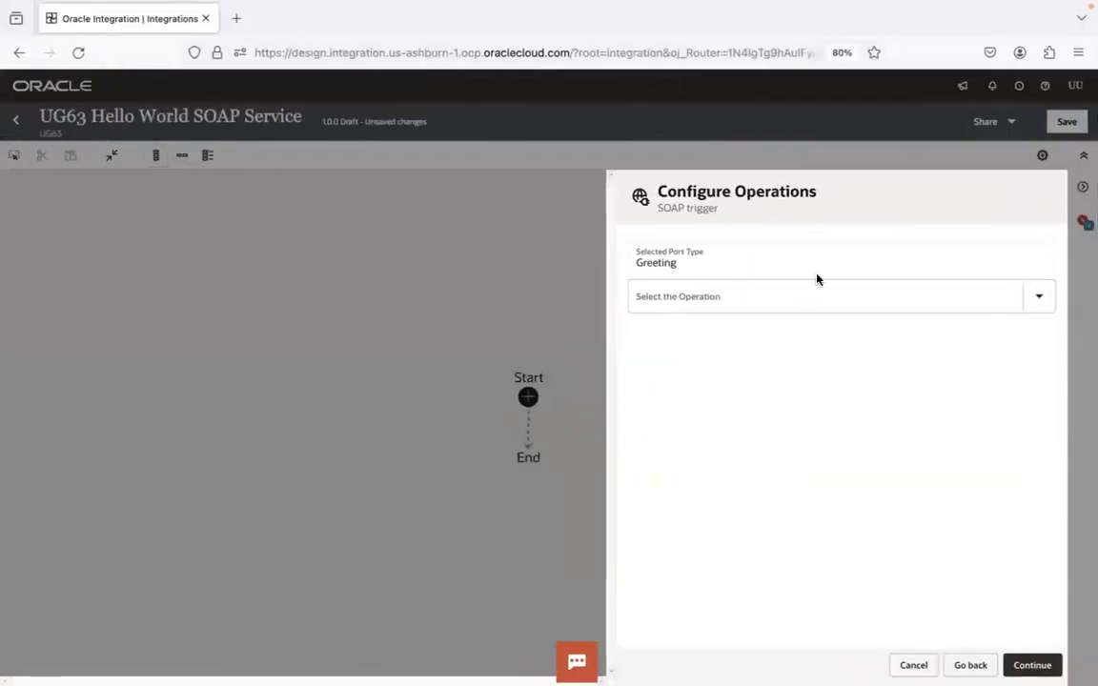
click(1035, 302)
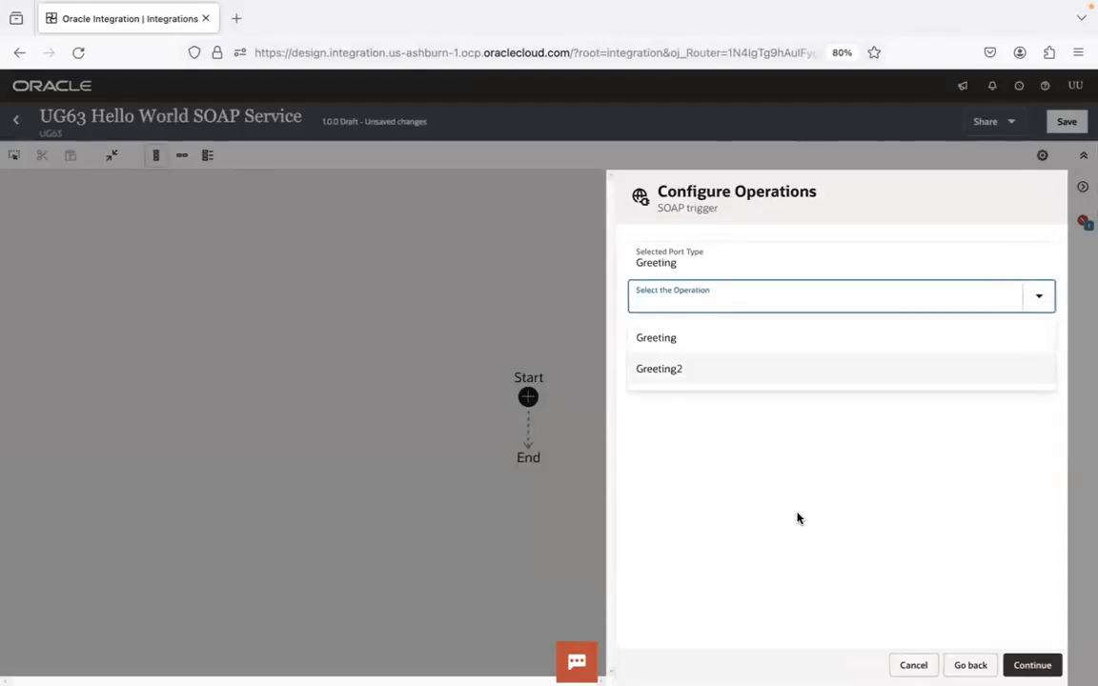
Step: Switch to Visual Studio Code and examine the operations defined under the Greeting port type in 5.2.Greetings.wsdl
key(super+Tab)
key(super+Tab)
key(super+Tab)
key(super+Tab)
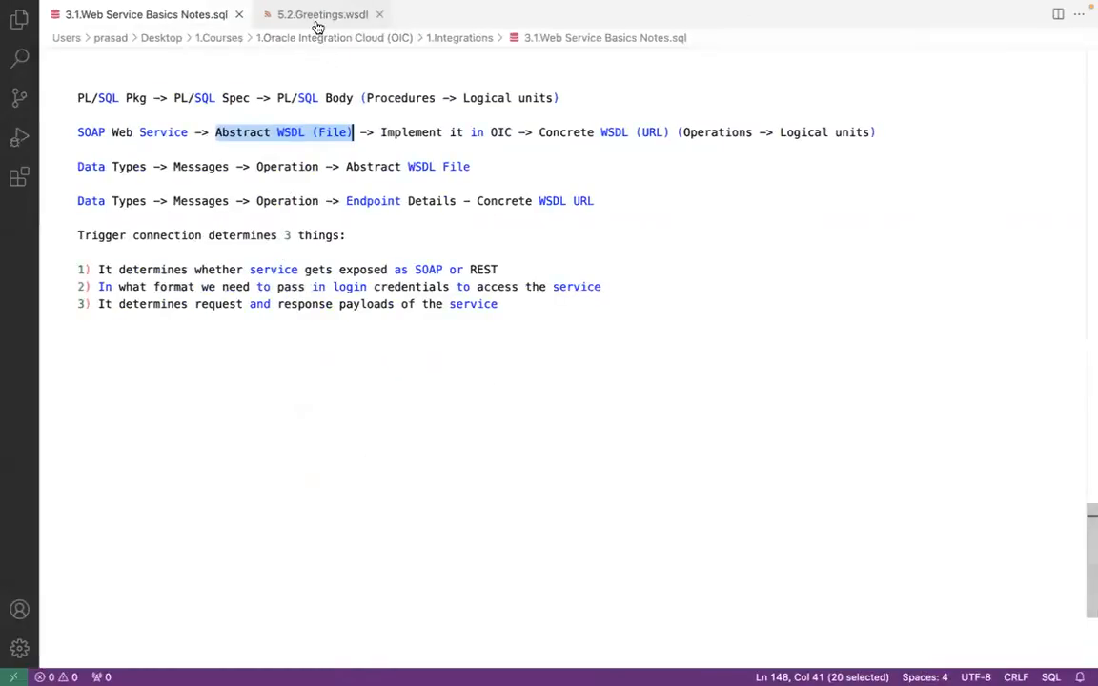
click(317, 16)
click(150, 347)
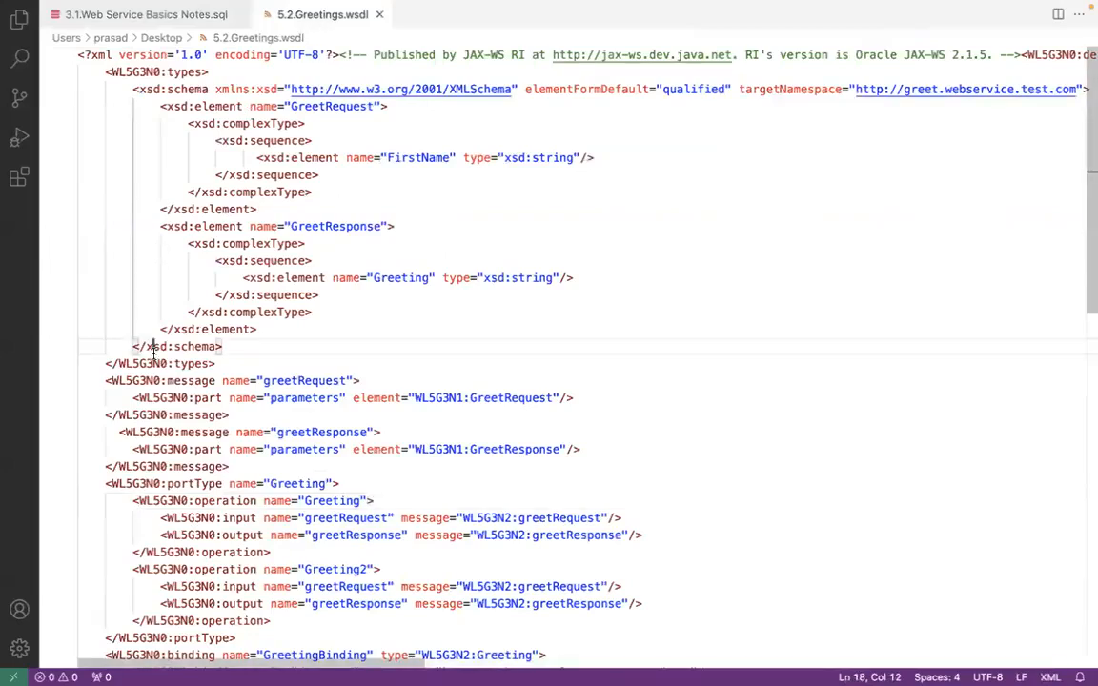
click(68, 505)
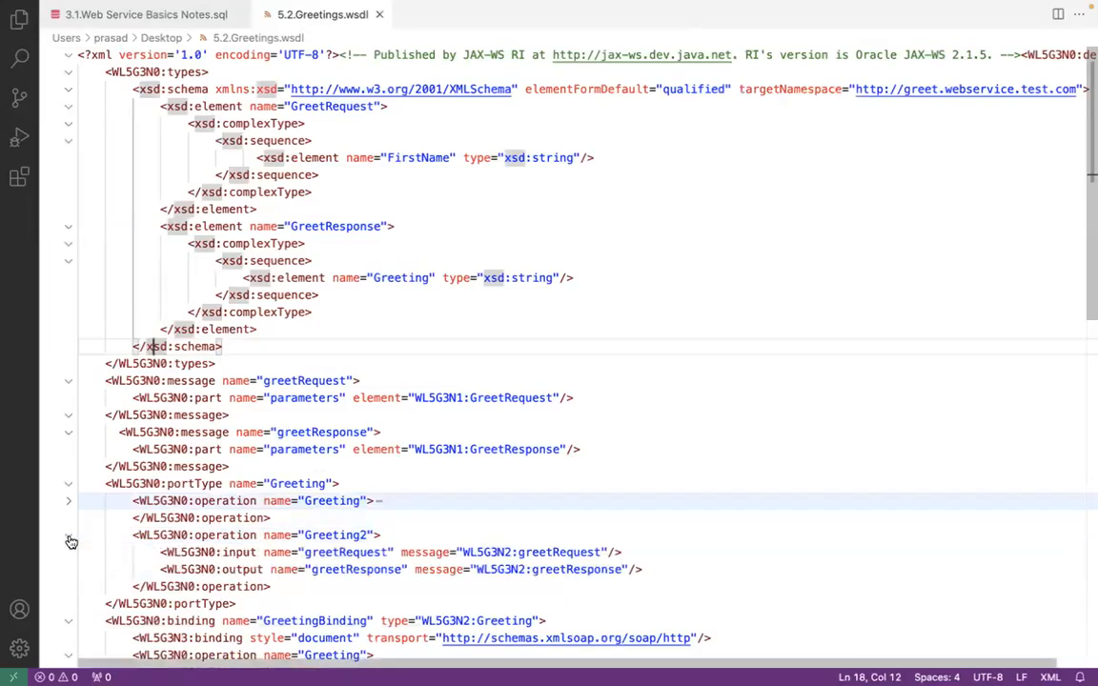
click(69, 503)
Step: Return to Firefox and select Greeting as the SOAP trigger's operation
key(ctrl+Right)
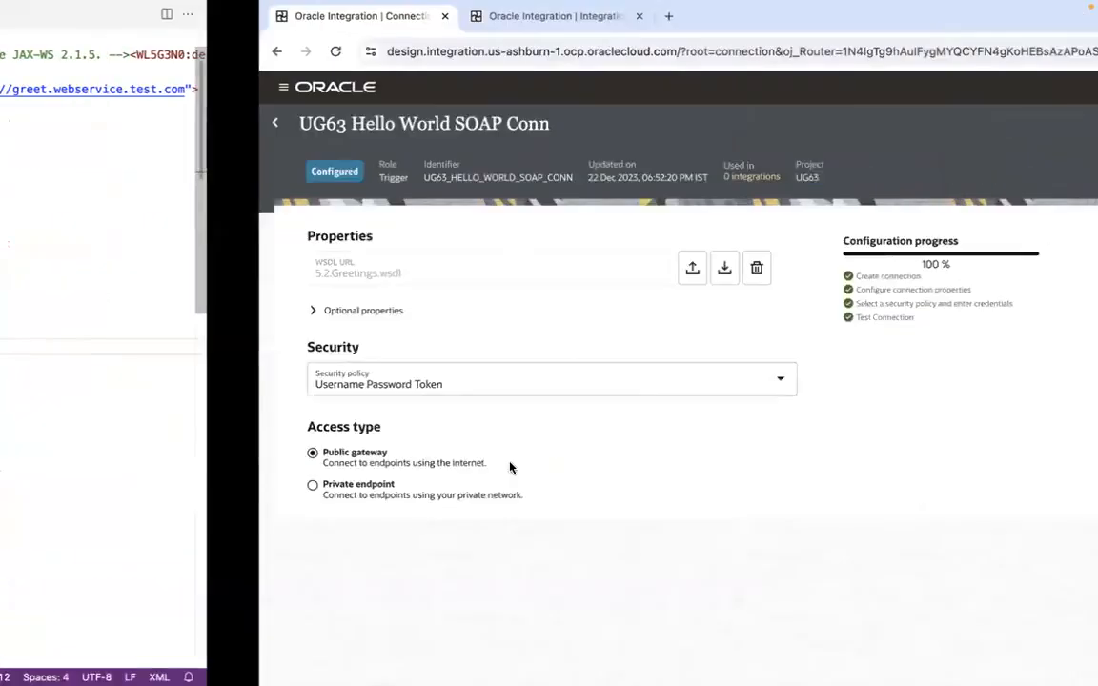
key(ctrl+Left)
key(super+Tab)
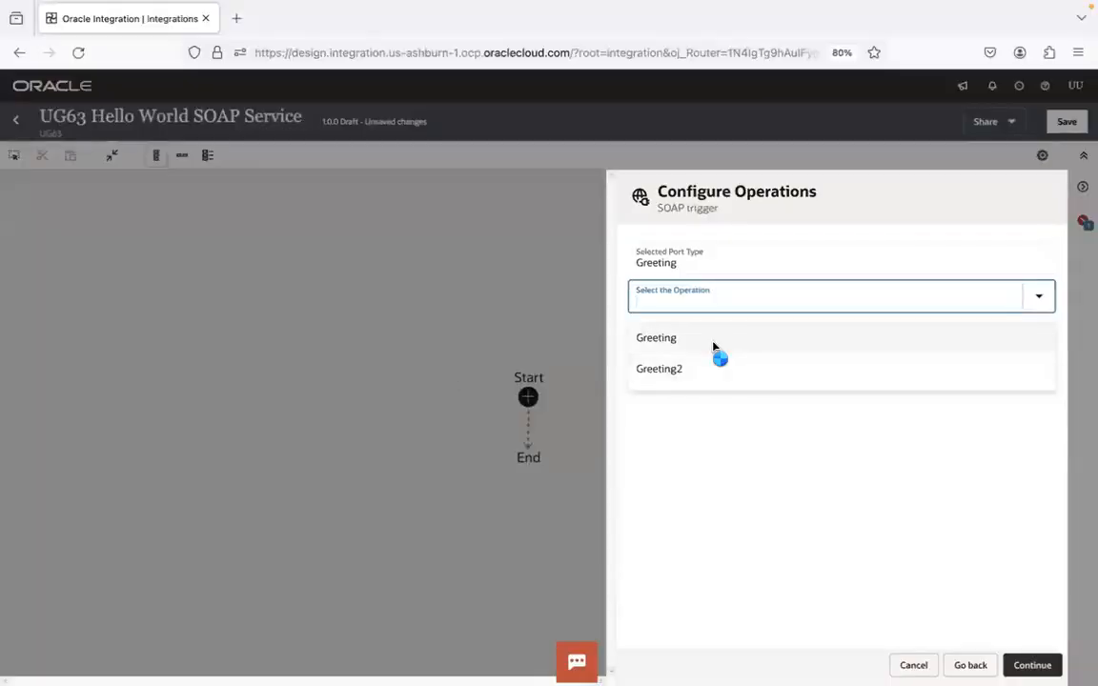
click(713, 341)
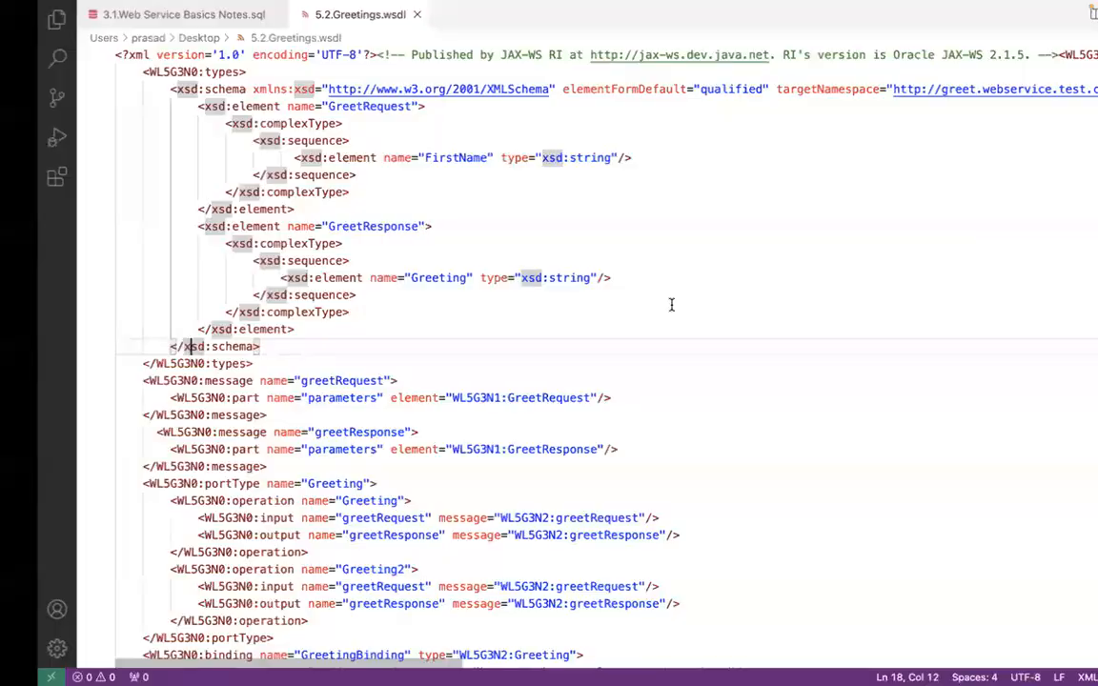
Step: Examine the input and output messages of the Greeting operation in the 5.2.Greetings.wsdl file in Visual Studio Code
click(355, 452)
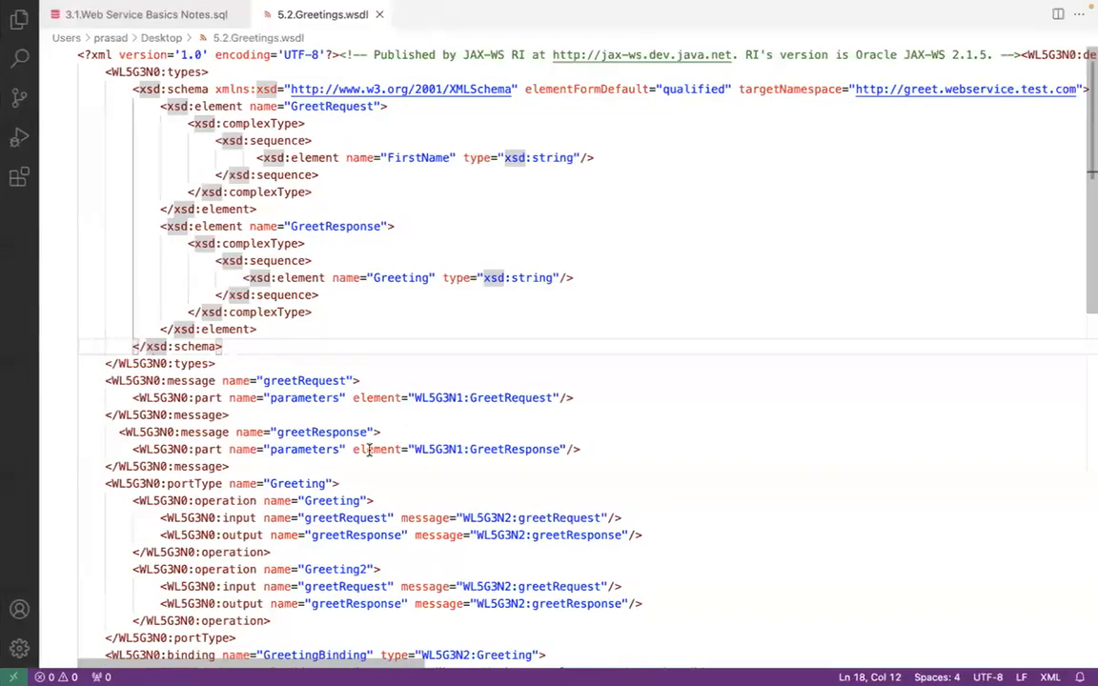
click(358, 517)
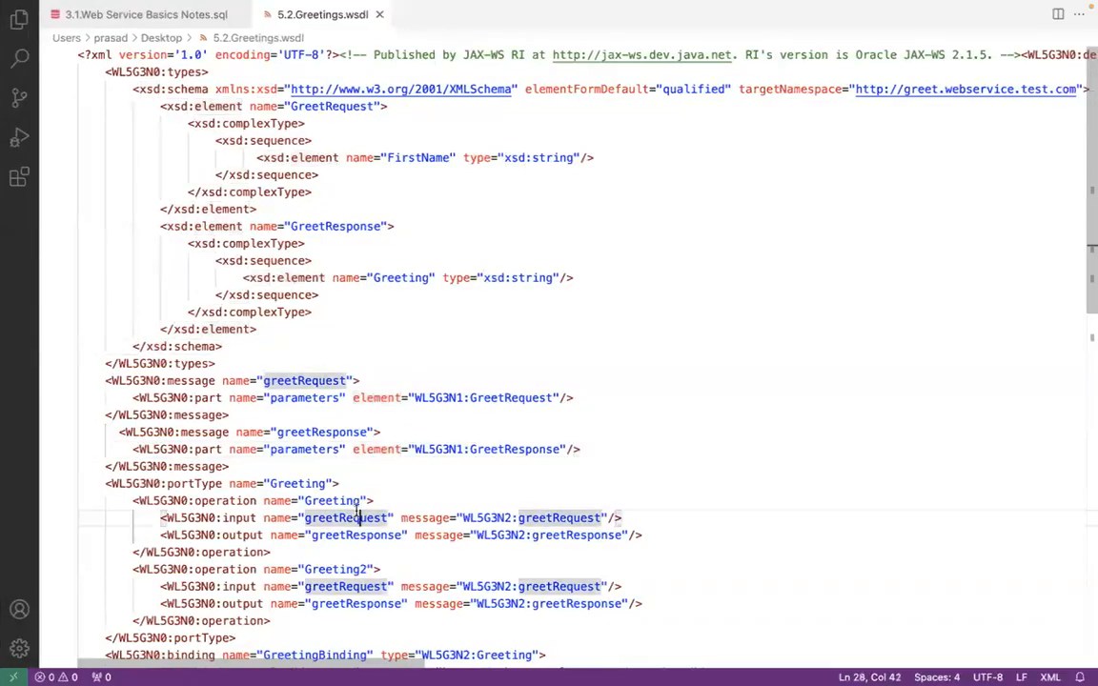
double_click(569, 517)
double_click(239, 517)
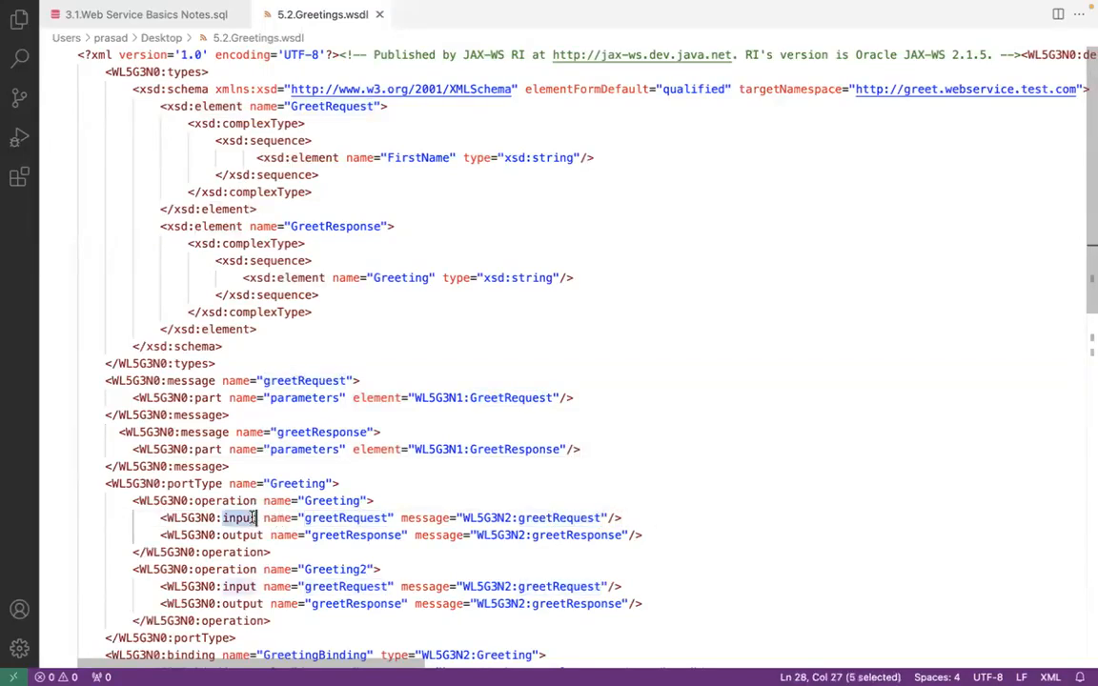
click(577, 533)
double_click(577, 533)
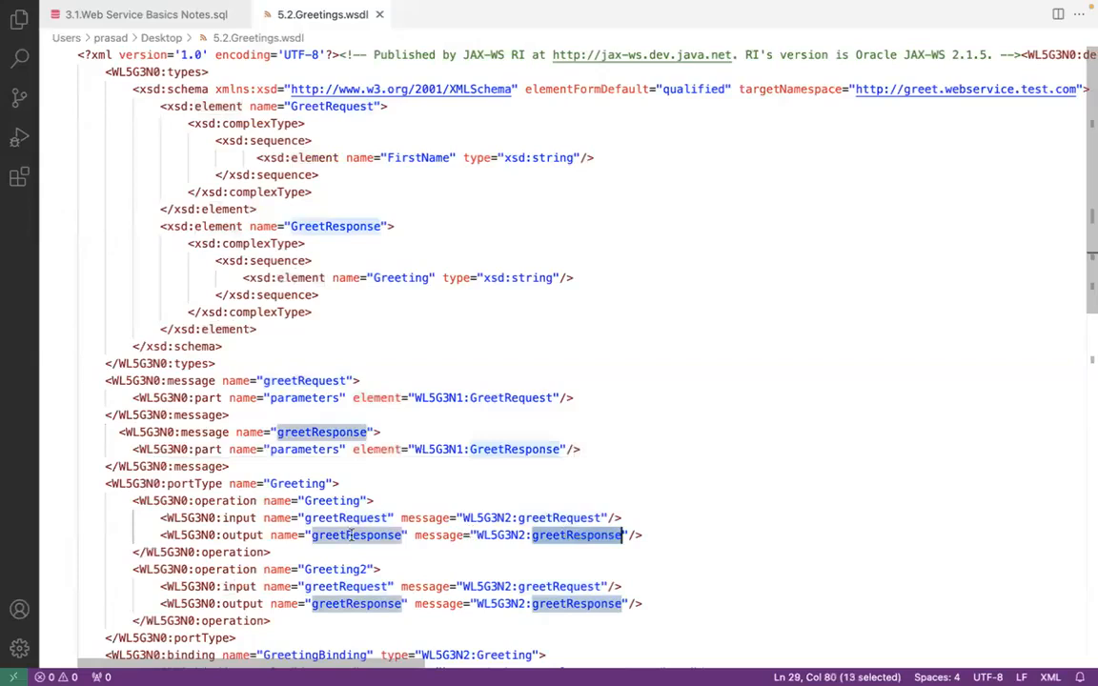
double_click(242, 535)
double_click(335, 501)
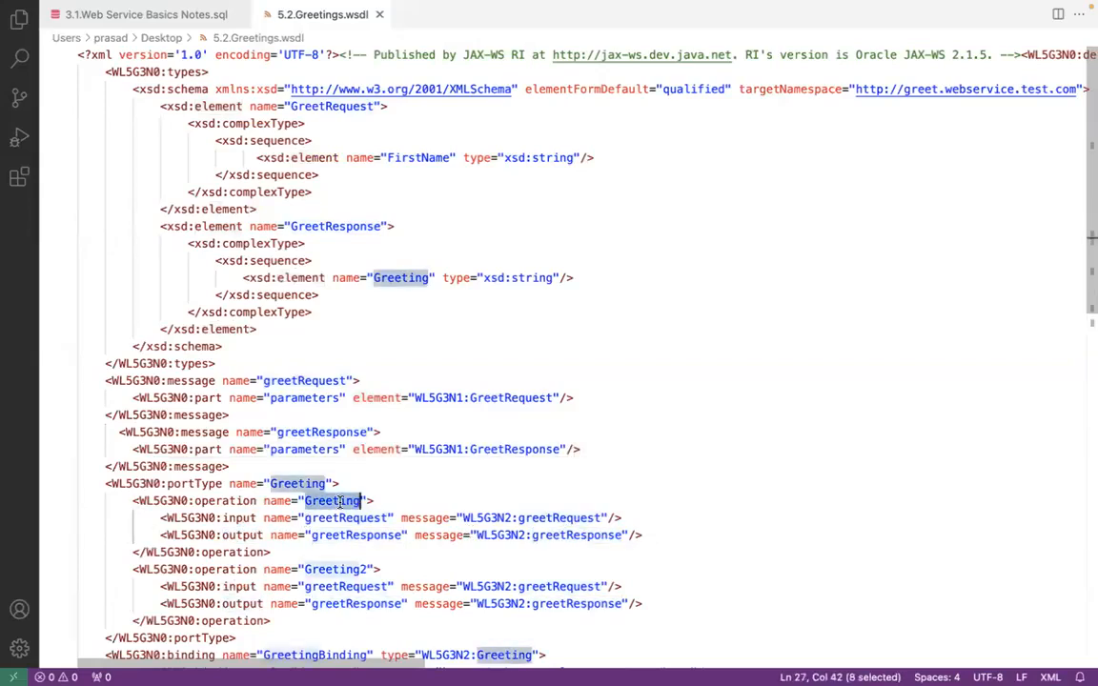
click(537, 519)
double_click(536, 520)
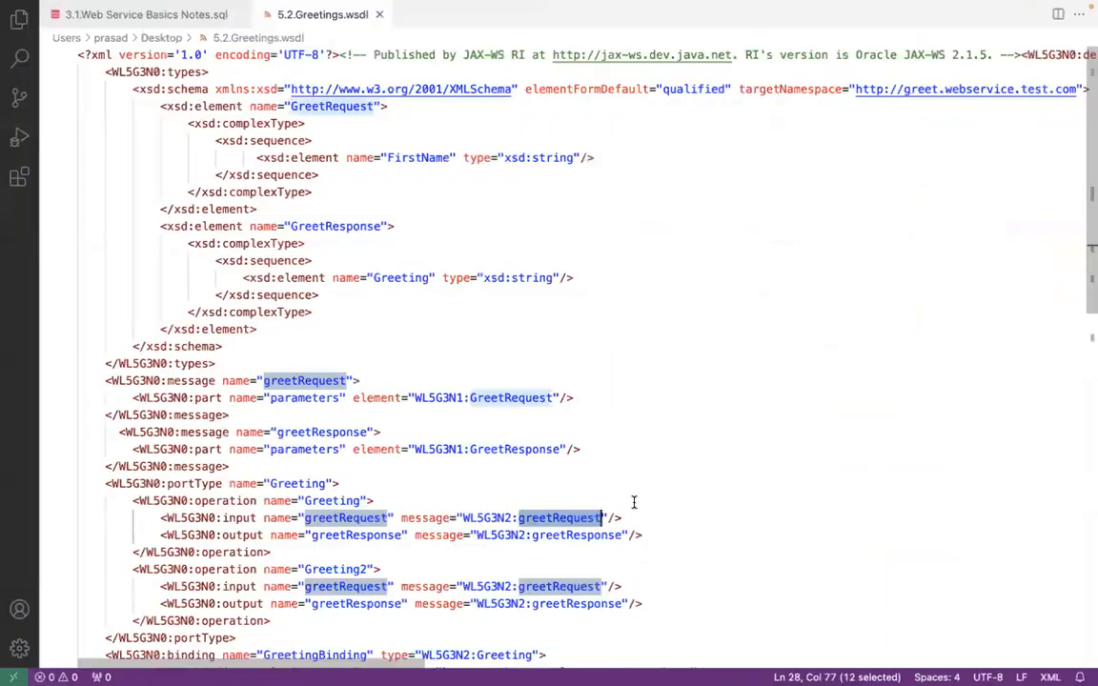
double_click(577, 535)
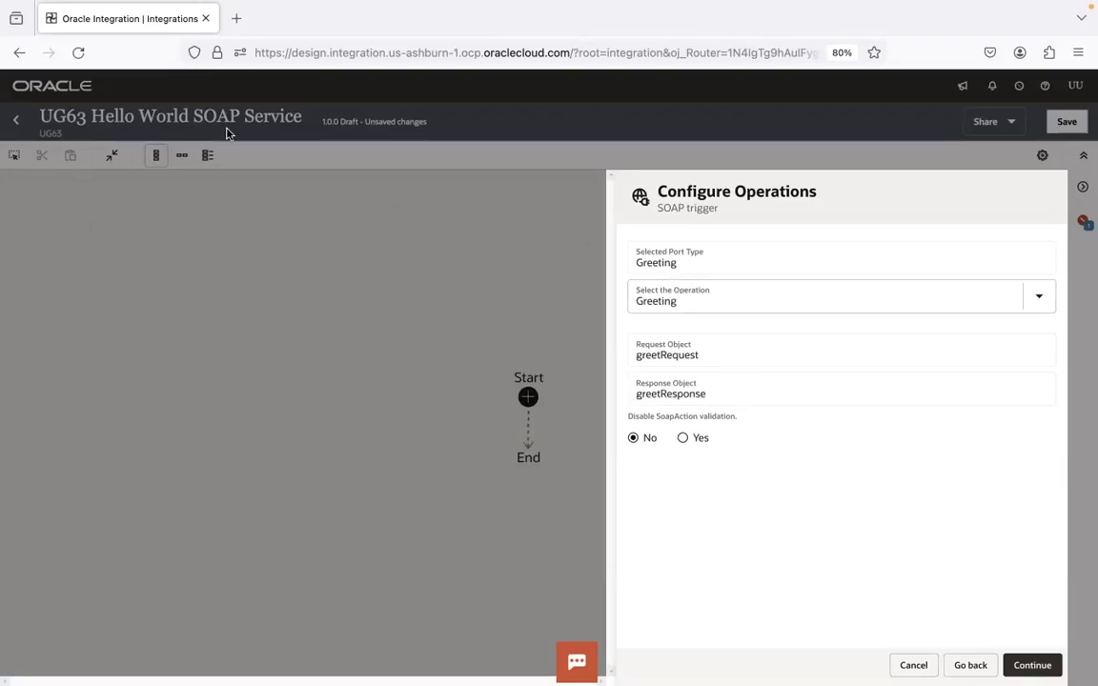
Step: Trace the Greeting operation's request and response messages in 5.2.Greetings.wsdl to their schema elements FirstName and Greeting
key(ctrl+Right)
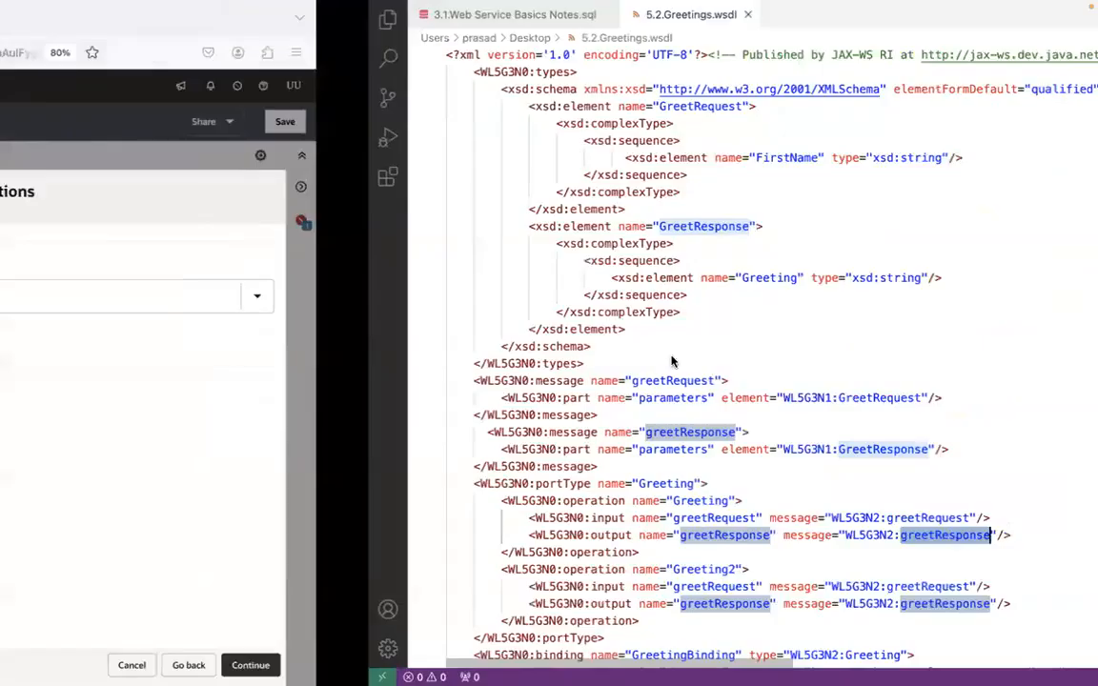
double_click(573, 520)
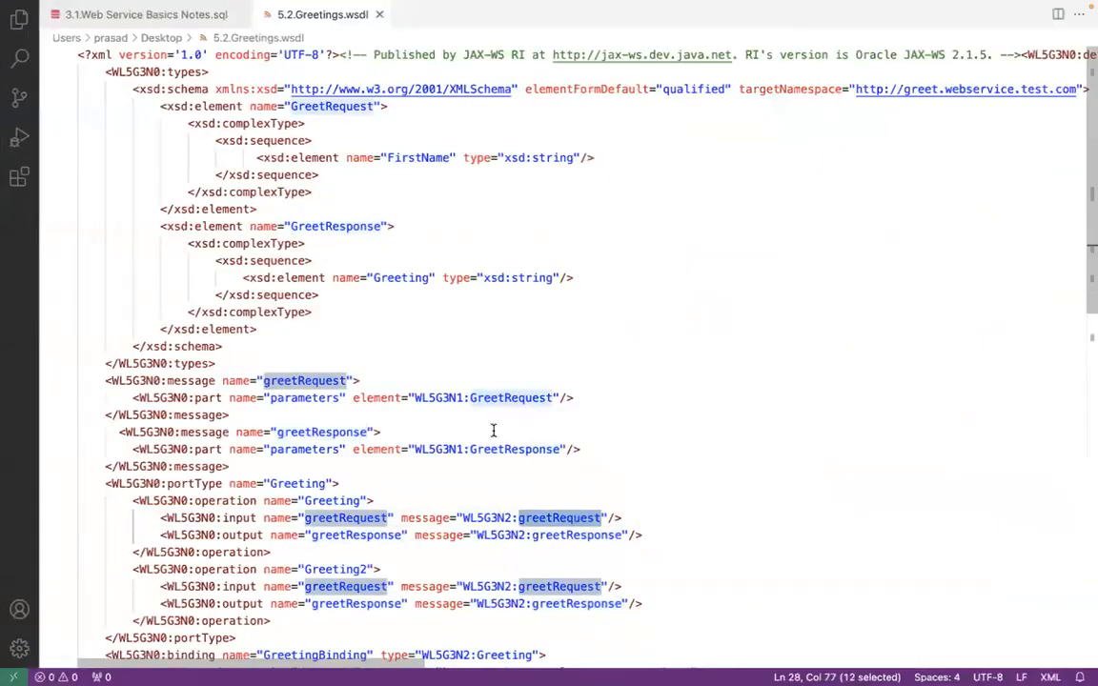
double_click(490, 397)
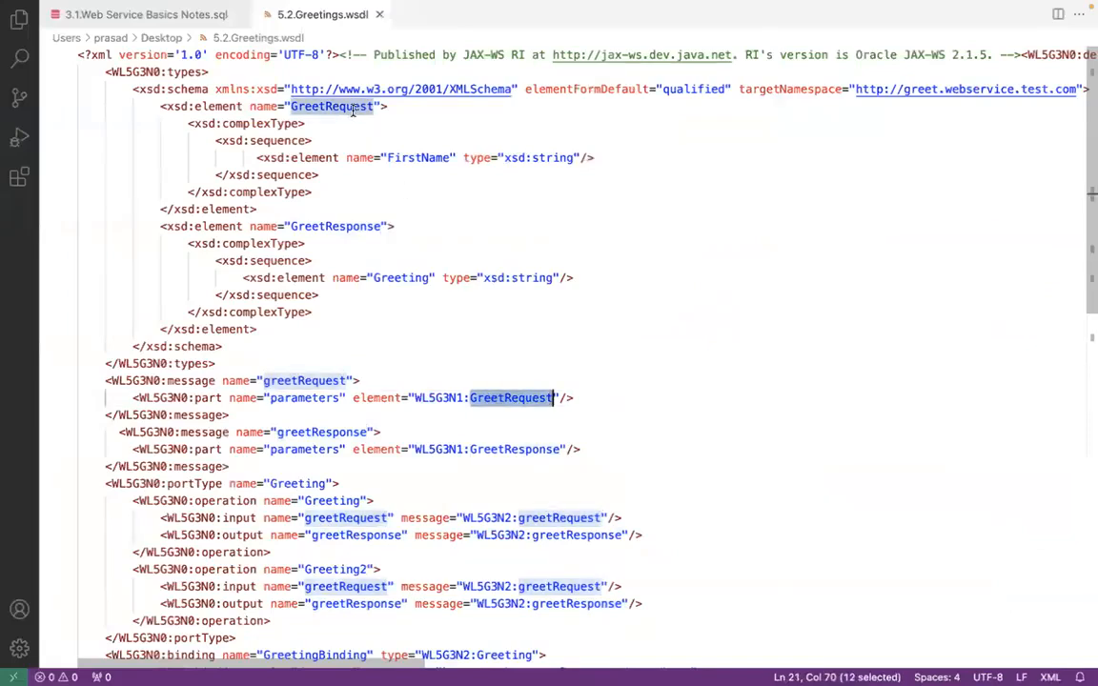
double_click(421, 157)
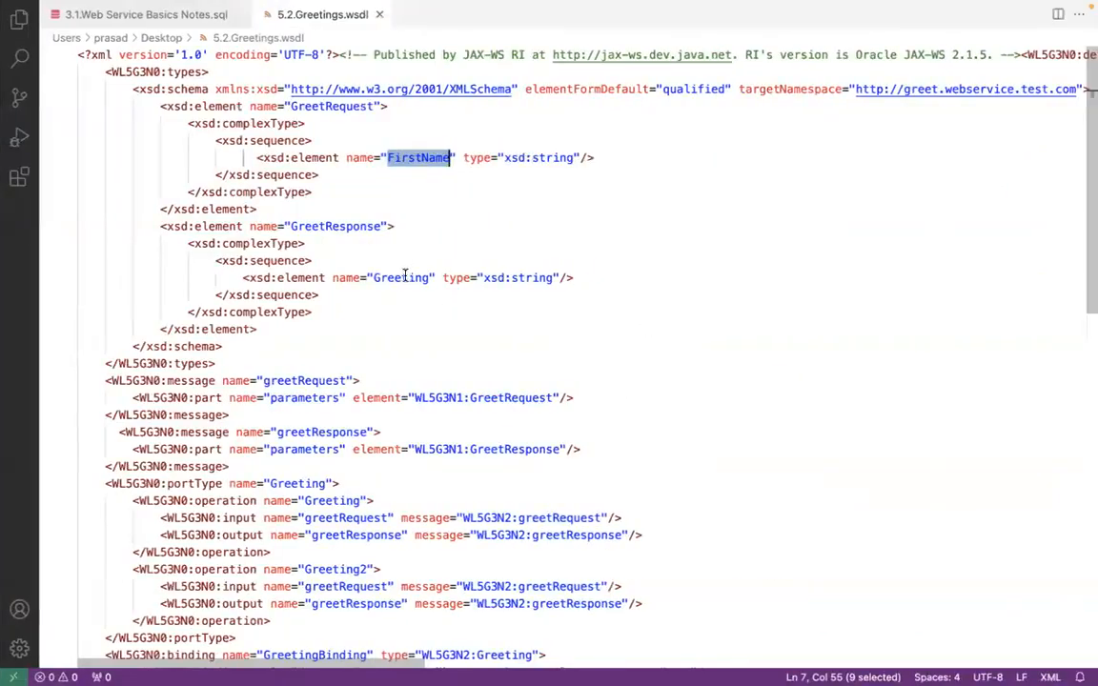
double_click(405, 277)
click(405, 278)
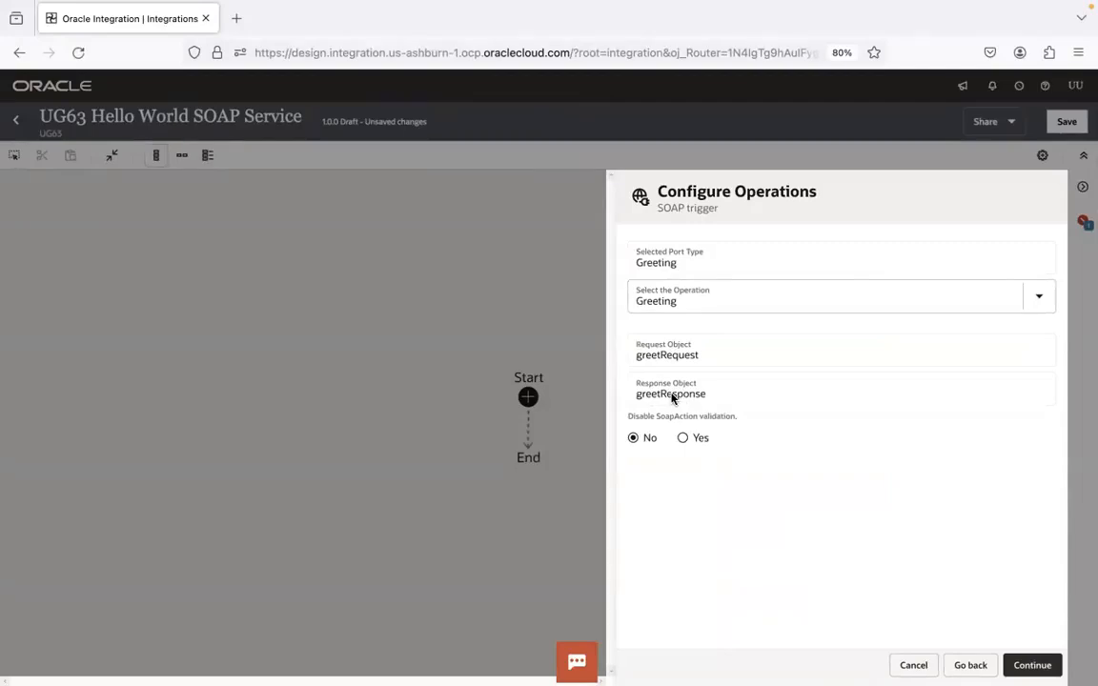
Step: Review the UG63 Hello World SOAP Conn in Chrome and the trigger's operation choices in Firefox, keeping Greeting selected
key(ctrl+Right)
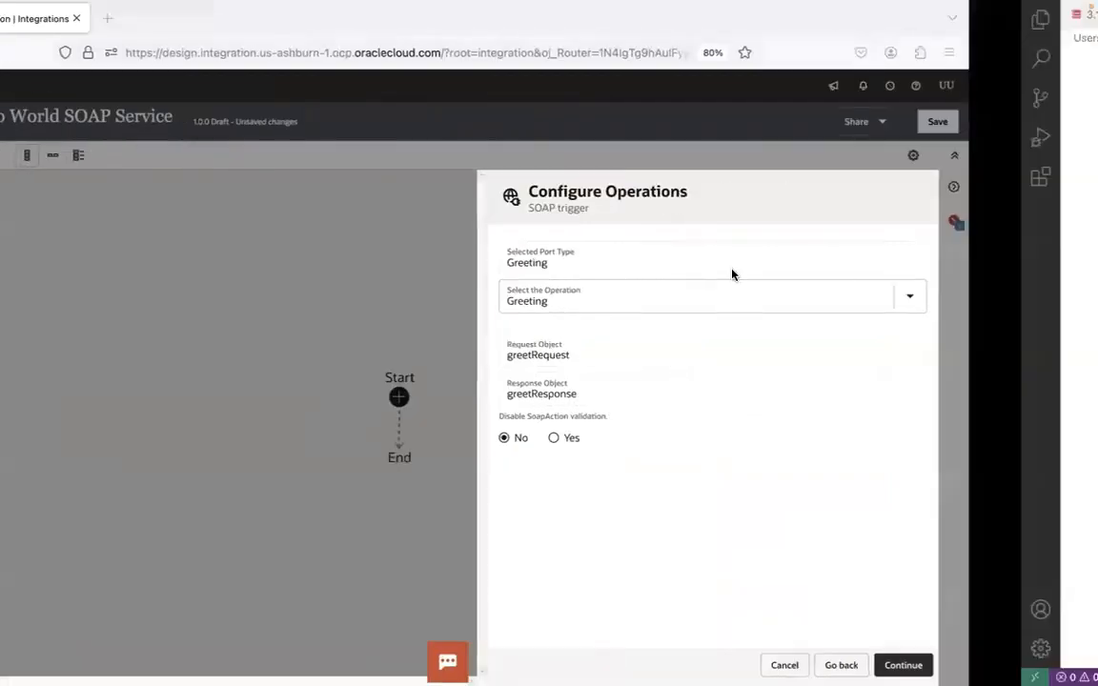
key(super+Tab)
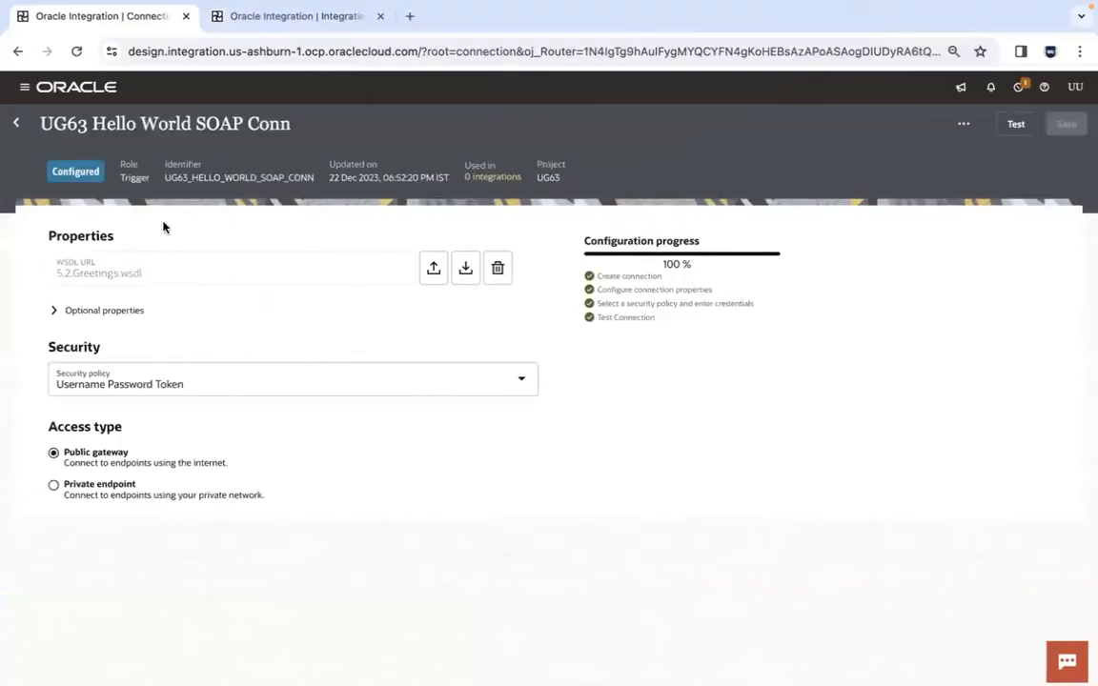
key(super+Tab)
key(super+Tab)
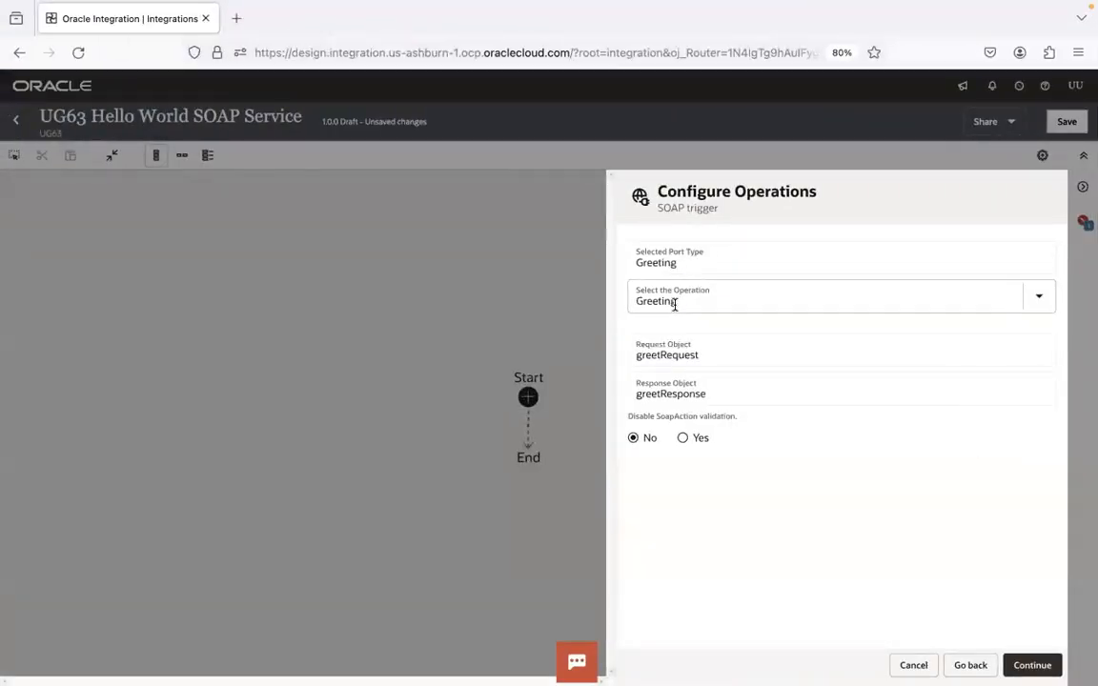
key(super+Tab)
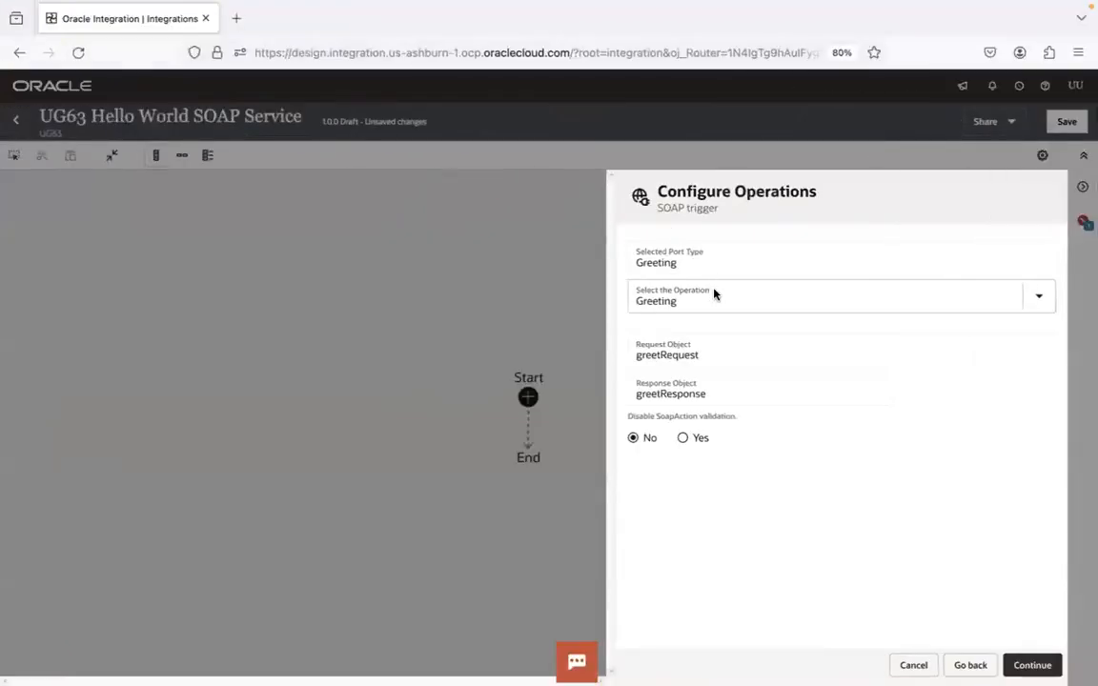
click(713, 295)
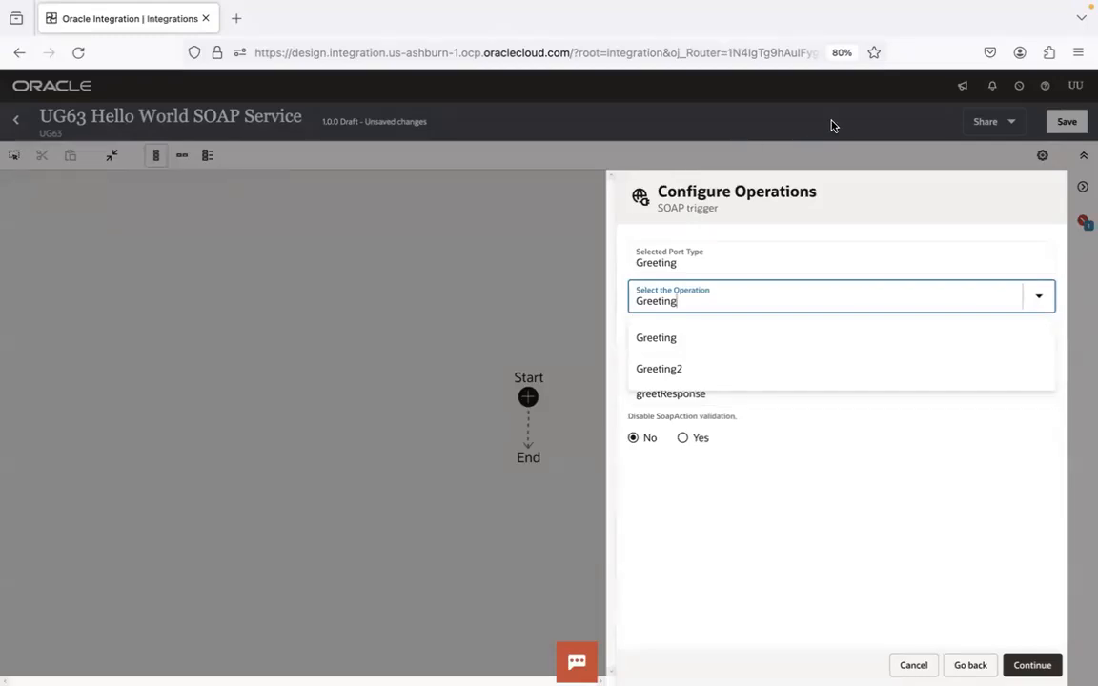
click(777, 221)
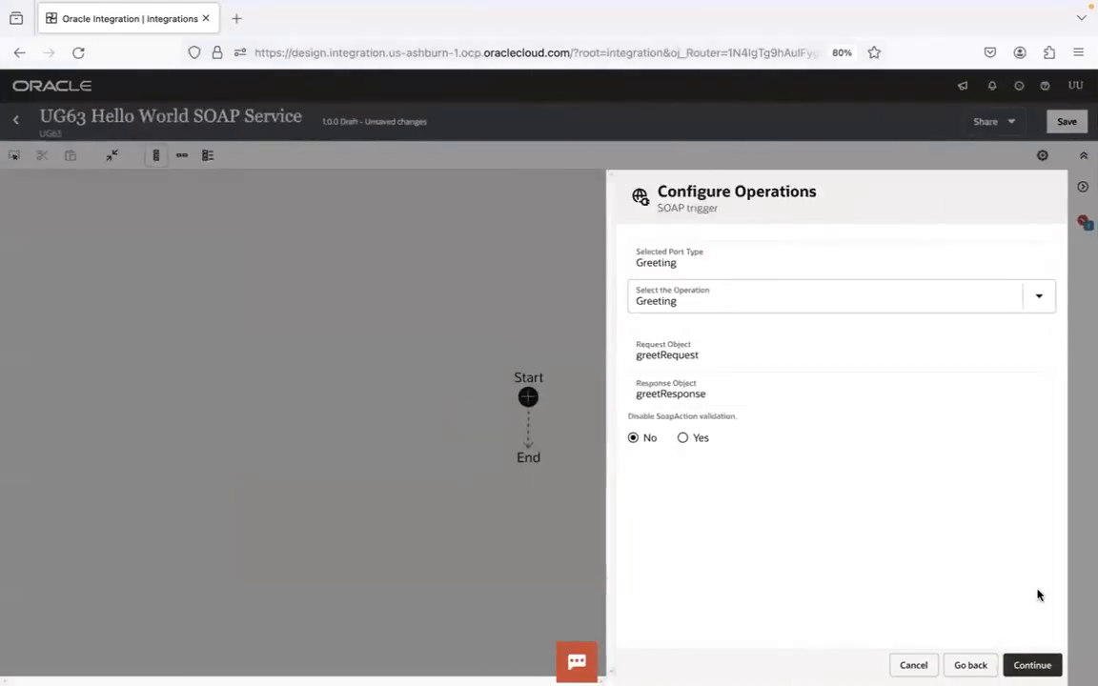
Step: Complete the sayHello SOAP trigger without configuring headers and save the integration
click(1033, 666)
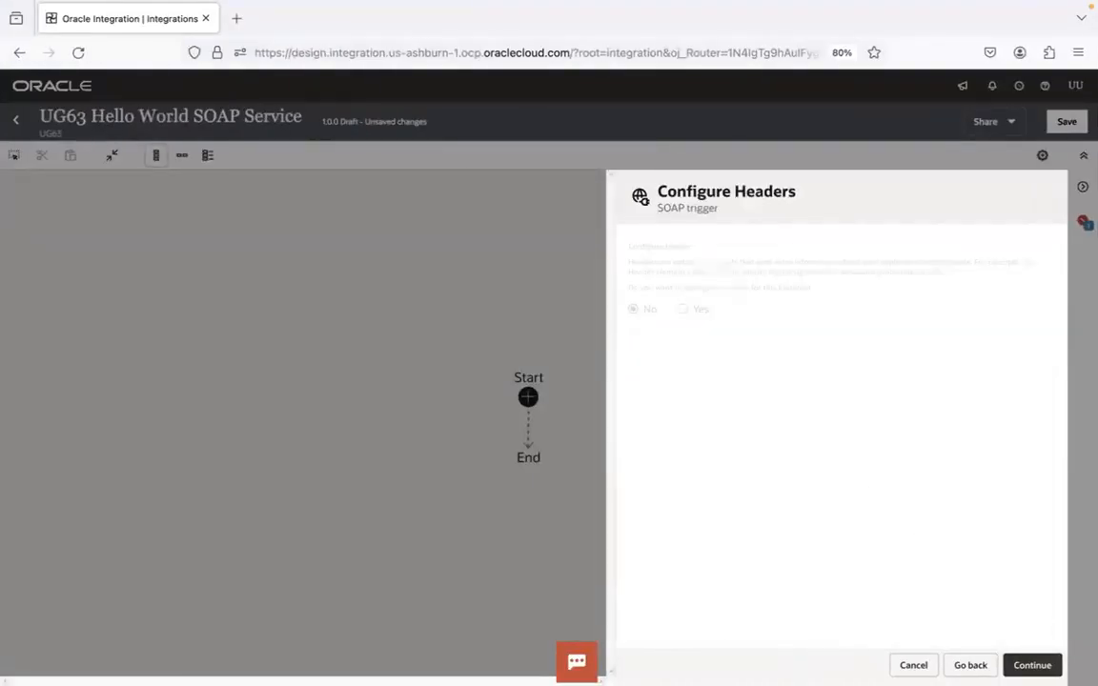
click(1032, 665)
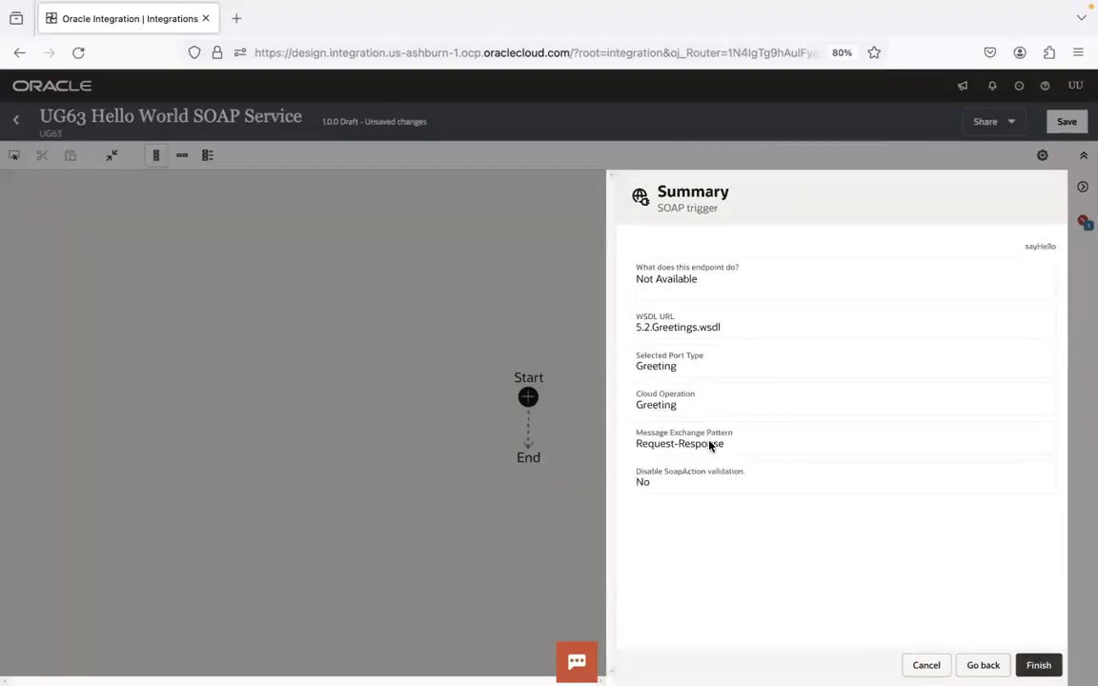
click(1039, 664)
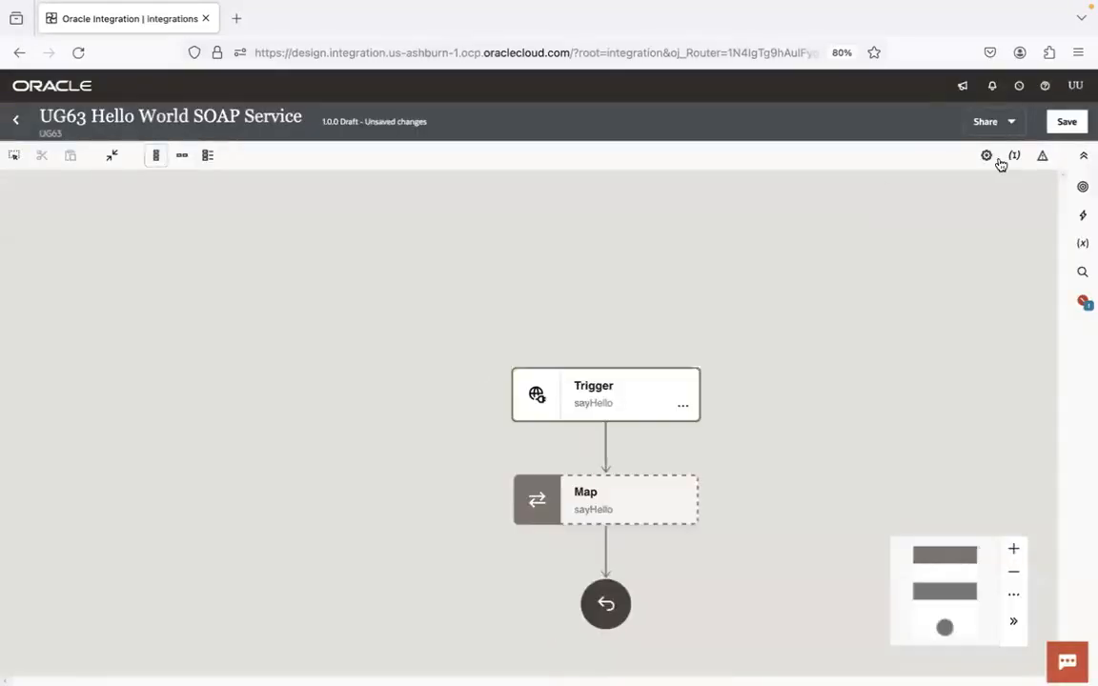
click(1058, 123)
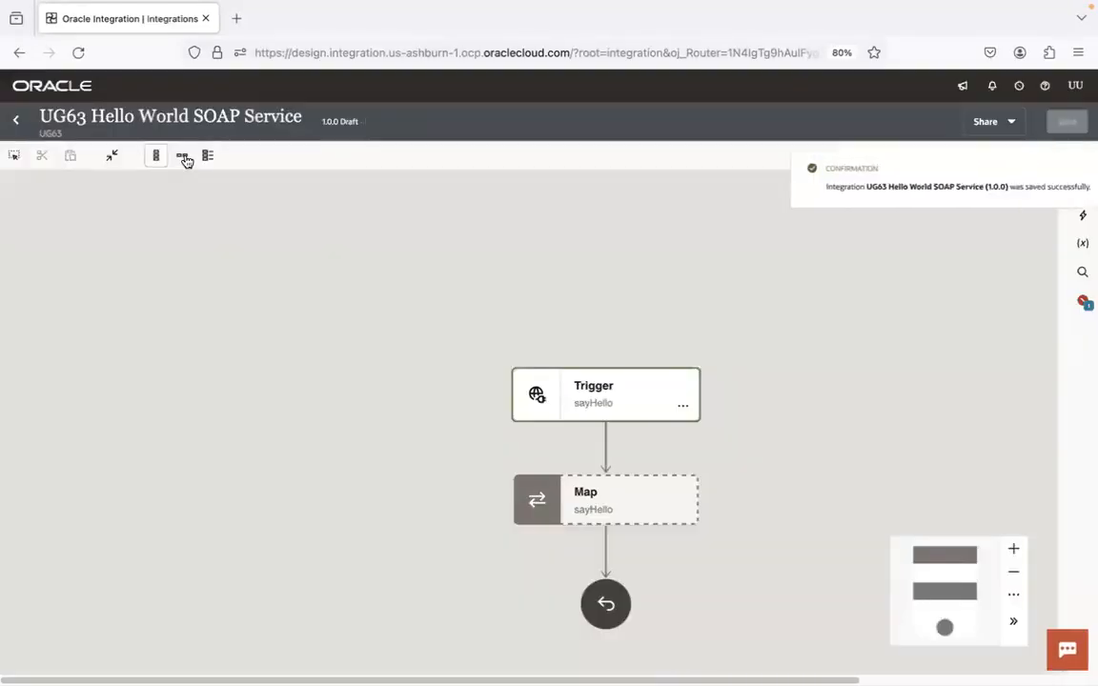
Step: Lay out the integration horizontally, and in its sayHello map, map the request's FirstName to the response's Greeting
click(184, 157)
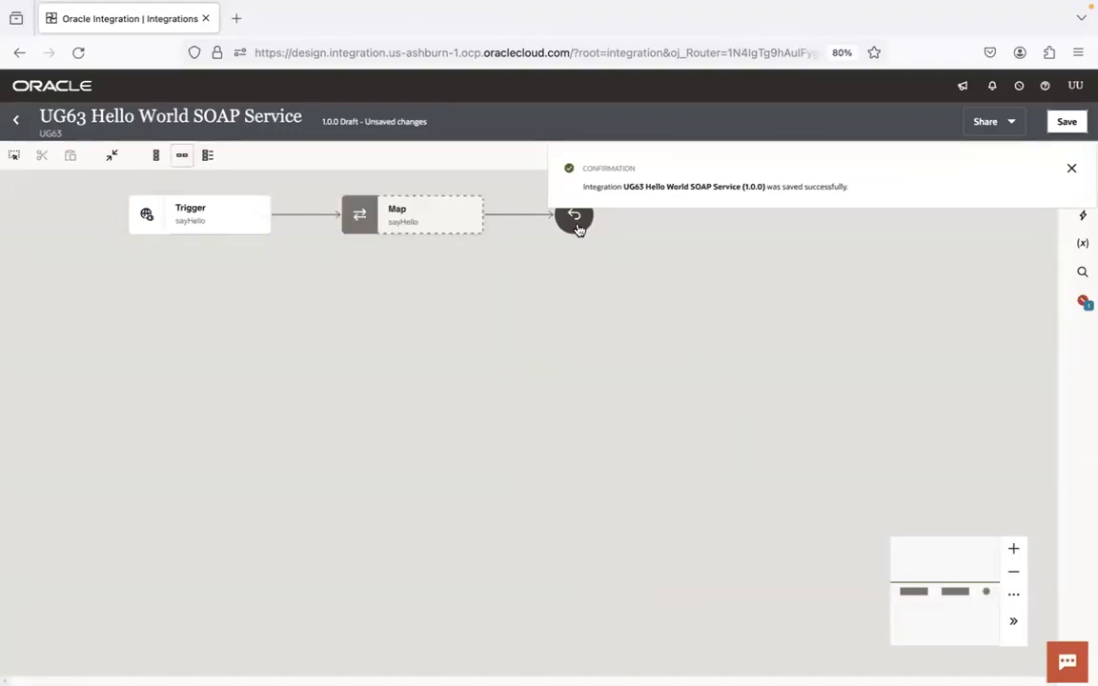
double_click(422, 221)
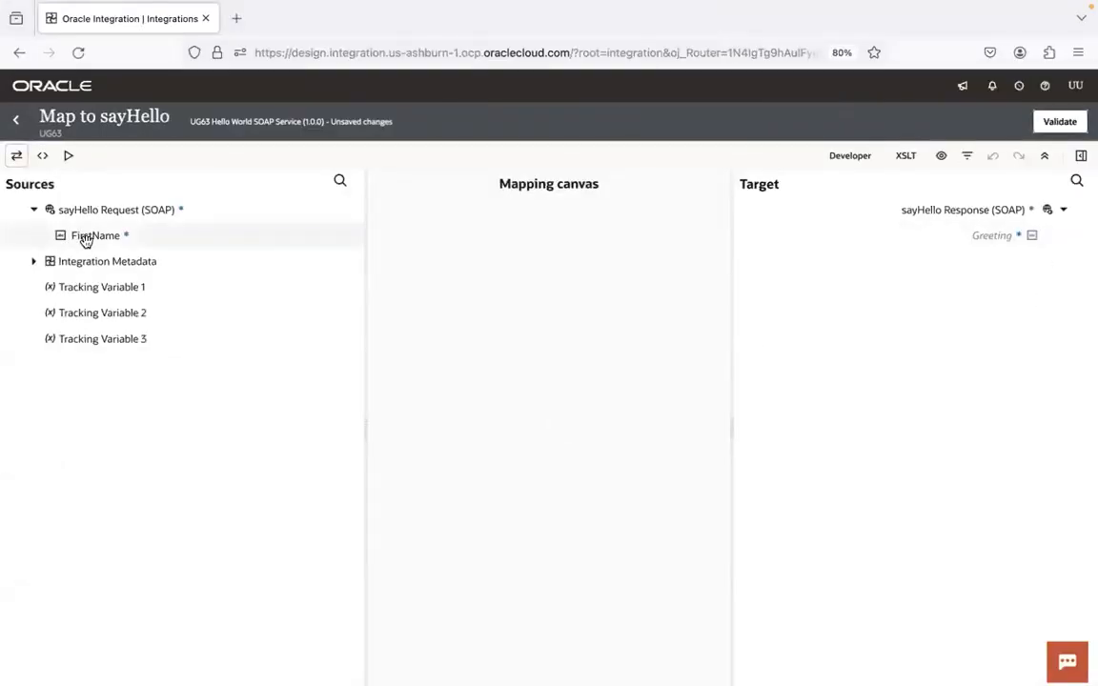
drag(97, 235, 1001, 236)
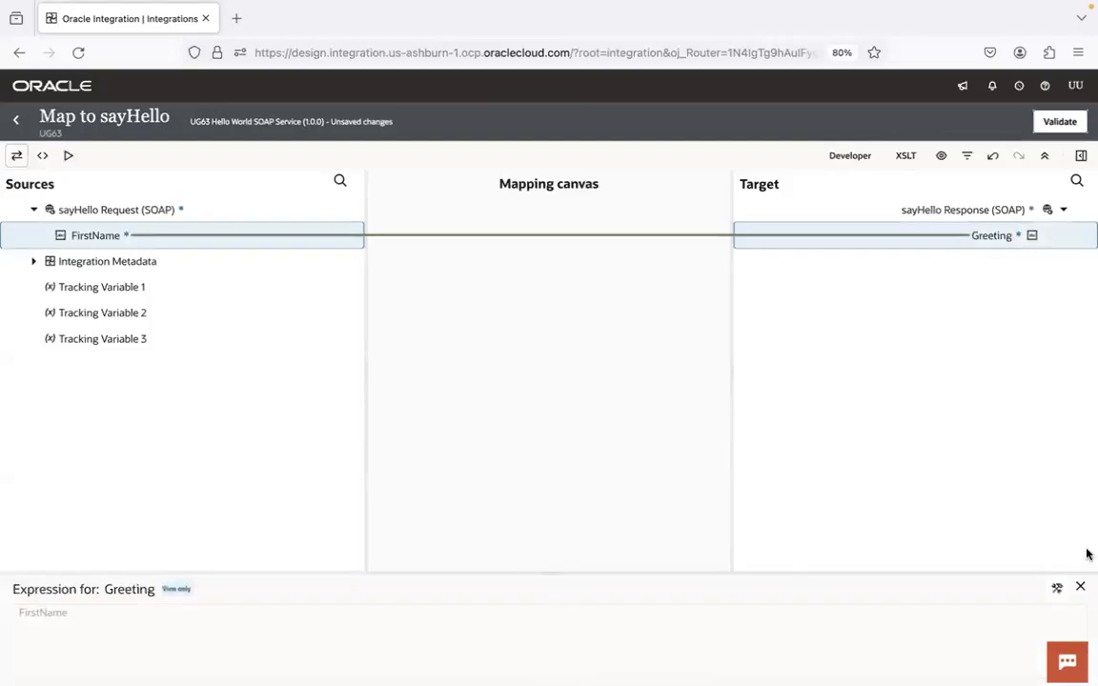
Step: Set the Greeting mapping expression to concat('Hello ', /nstrgmpr:GreetRequest/nstrgmpr:FirstName) and close the expression editor
click(1057, 589)
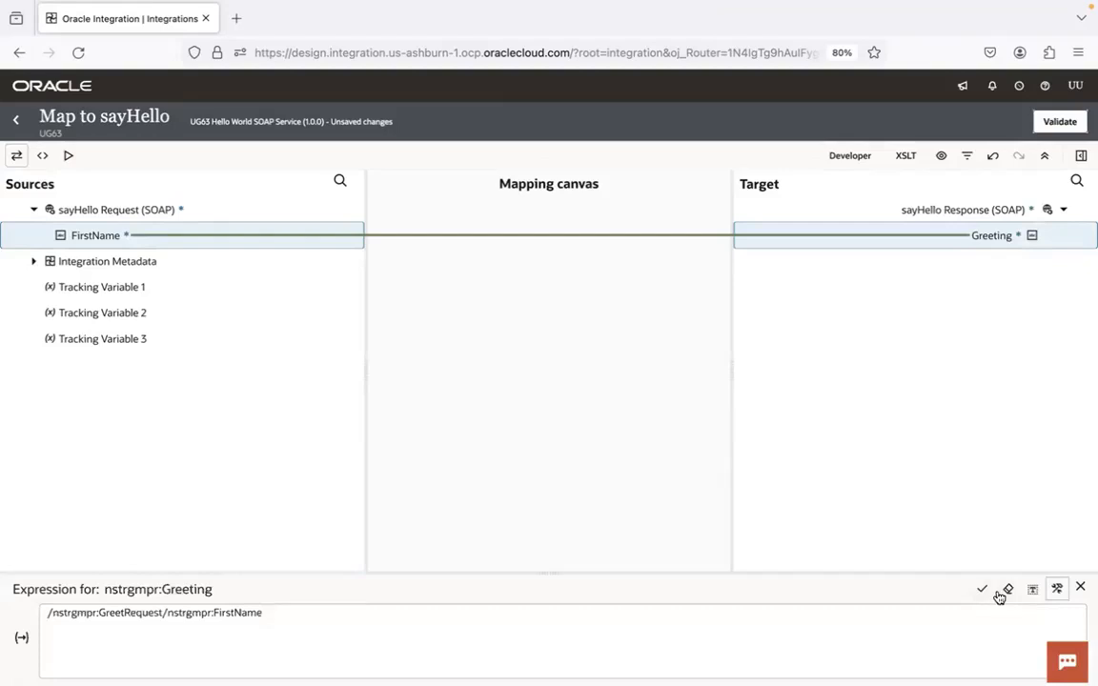
click(190, 665)
text(concat()
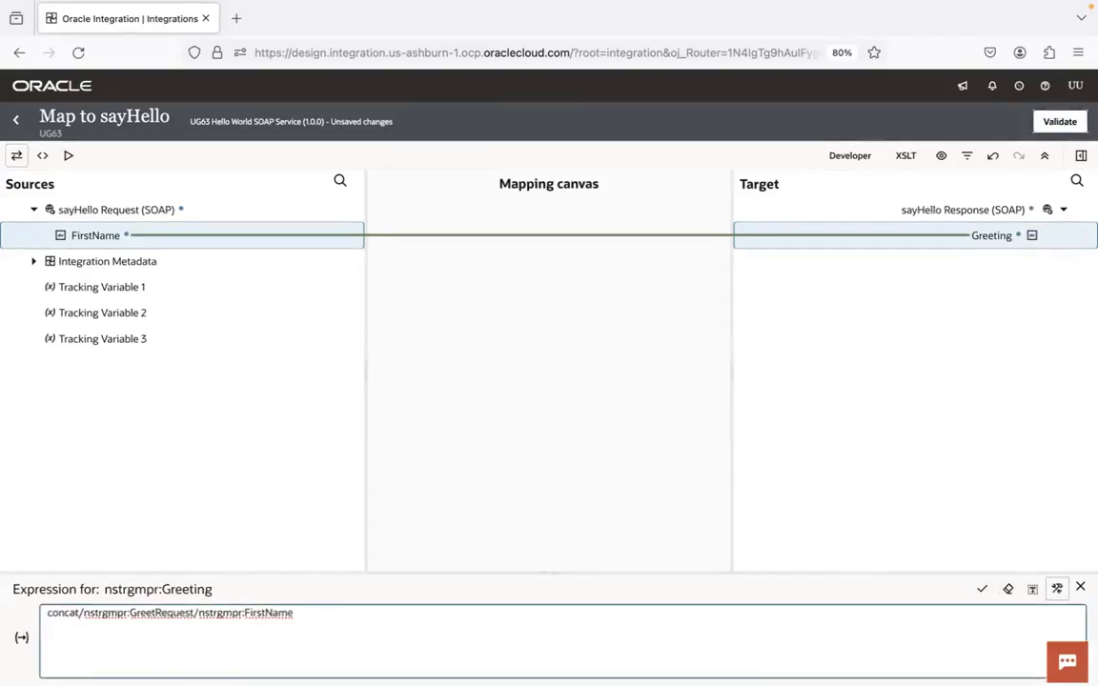
text('Hello )
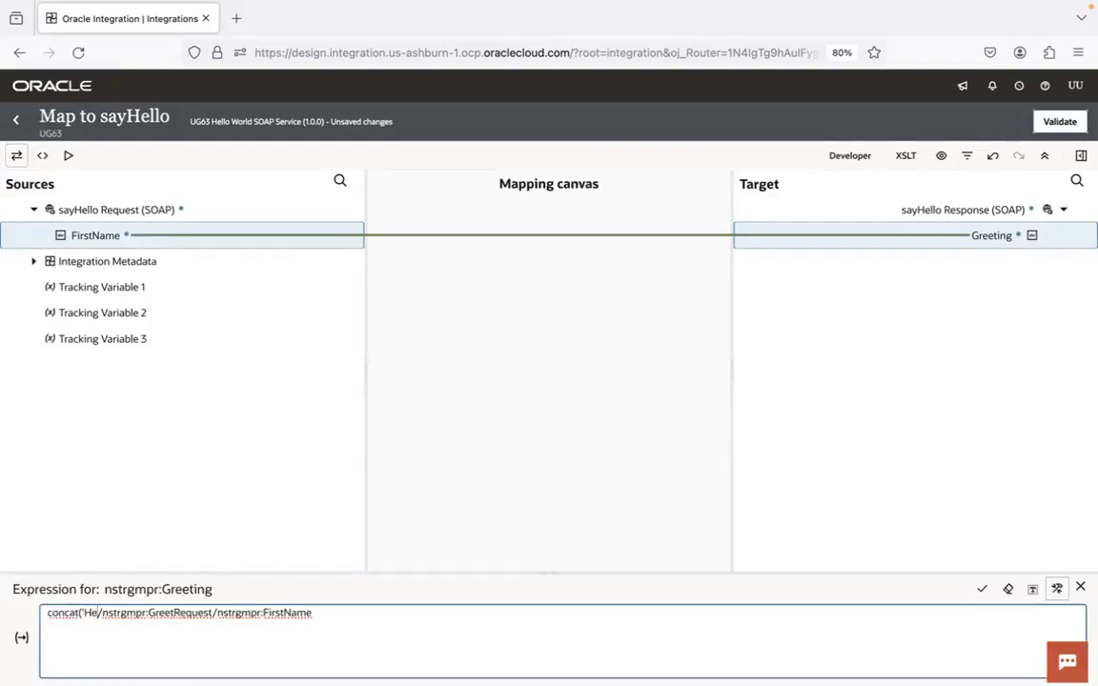
text(', )
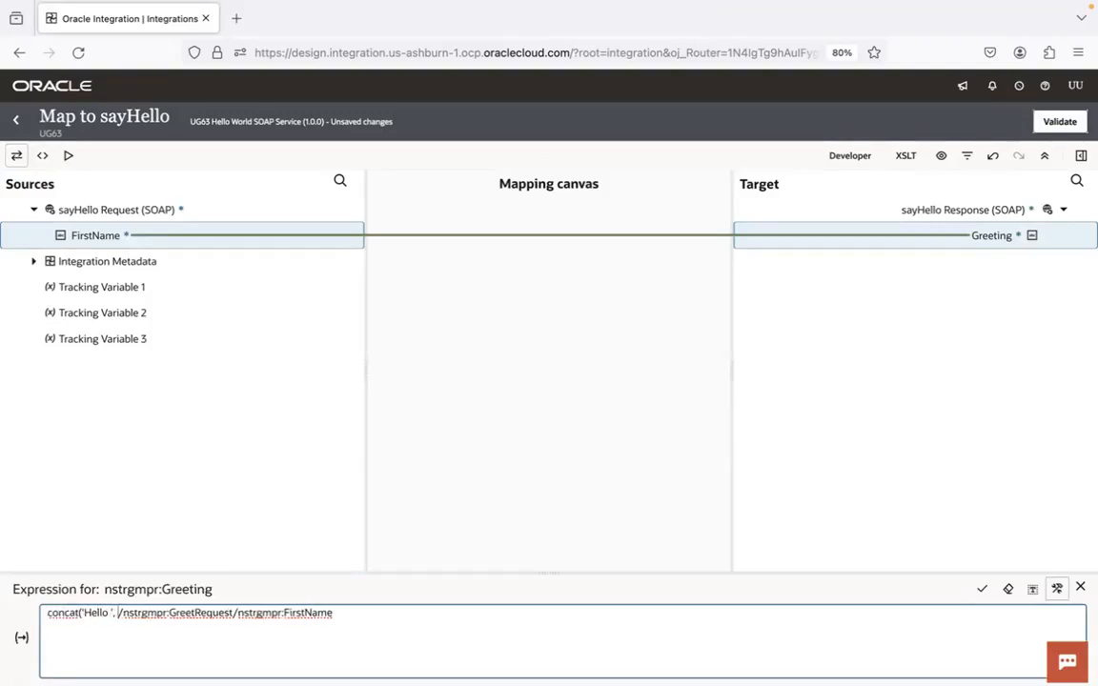
text())
click(988, 589)
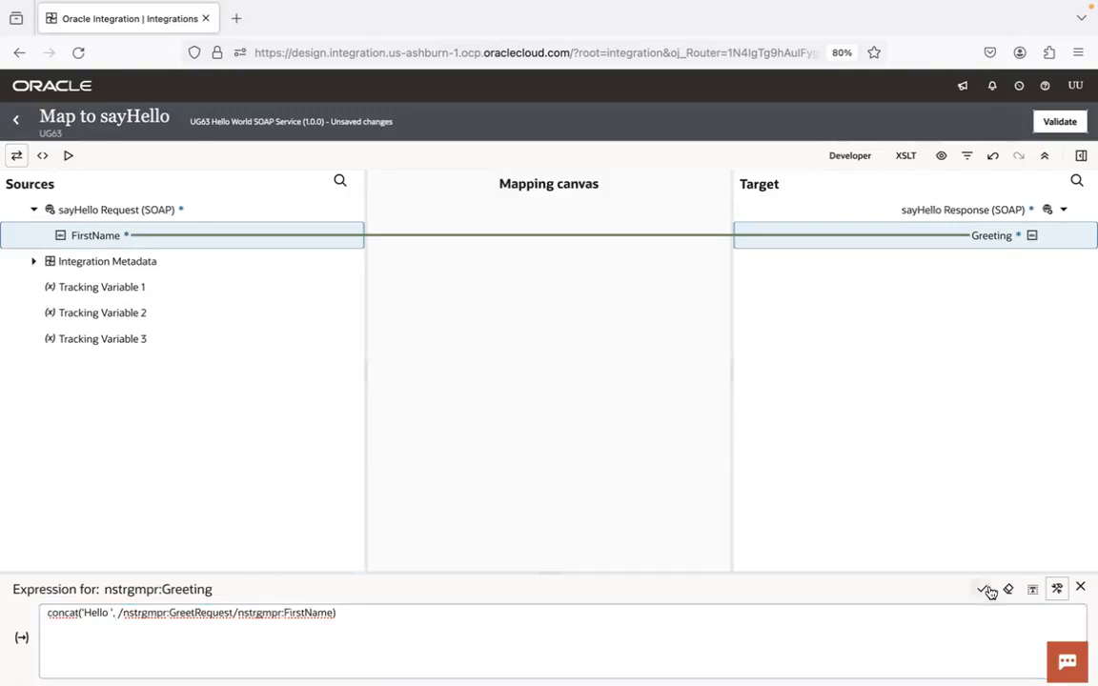
click(1078, 588)
Step: Validate the sayHello map, return to the integration canvas, and save the integration
click(1055, 125)
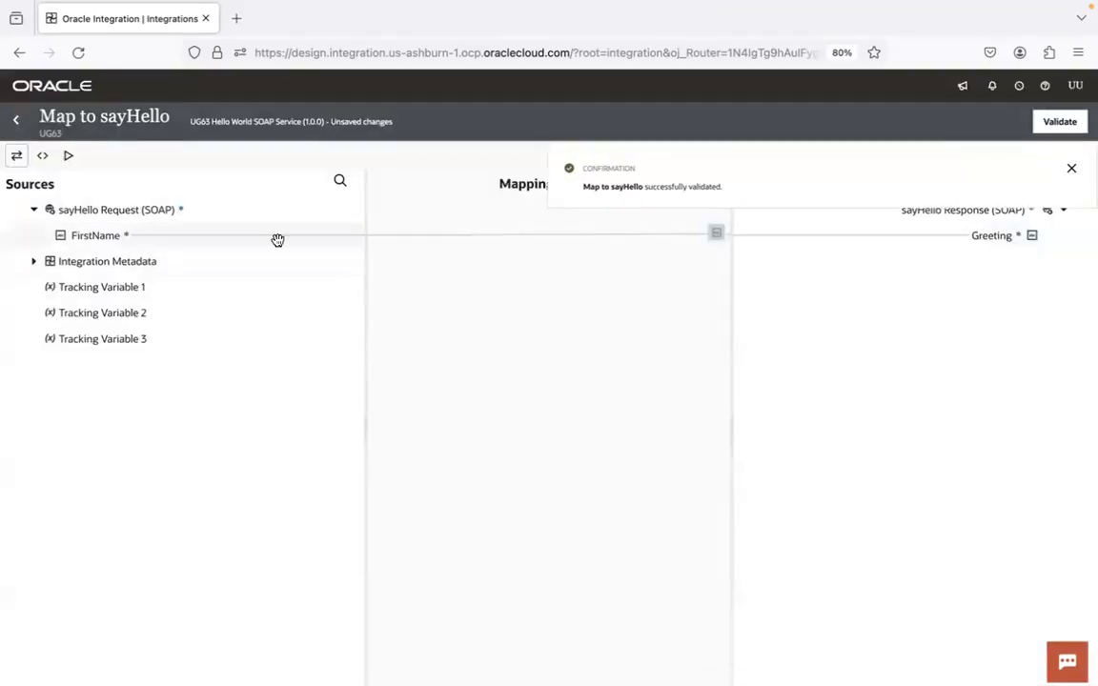
click(16, 123)
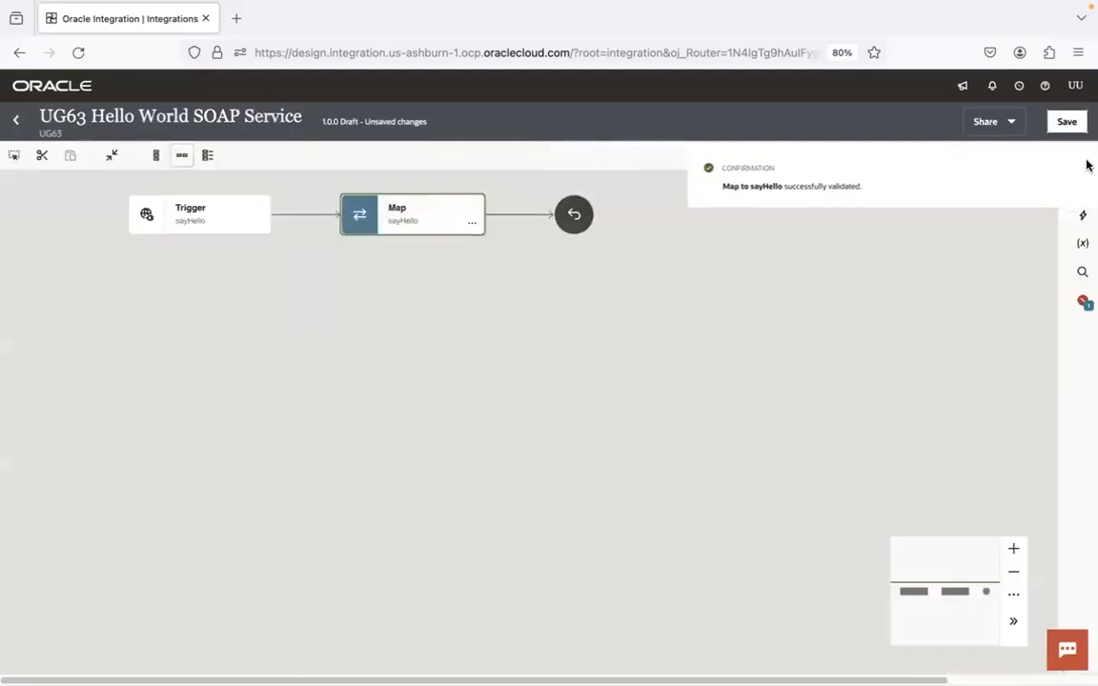
click(1069, 121)
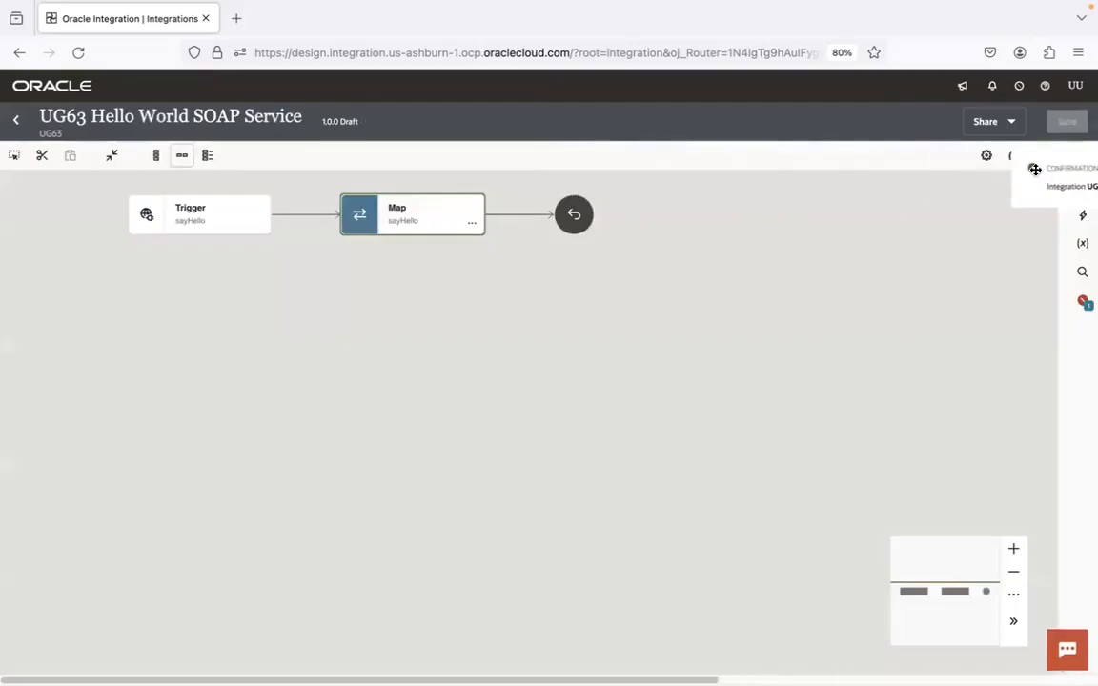
Step: Assign FirstName from GreetRequest as the primary business identifier, save the integration, and return to the UG63 project
click(1016, 157)
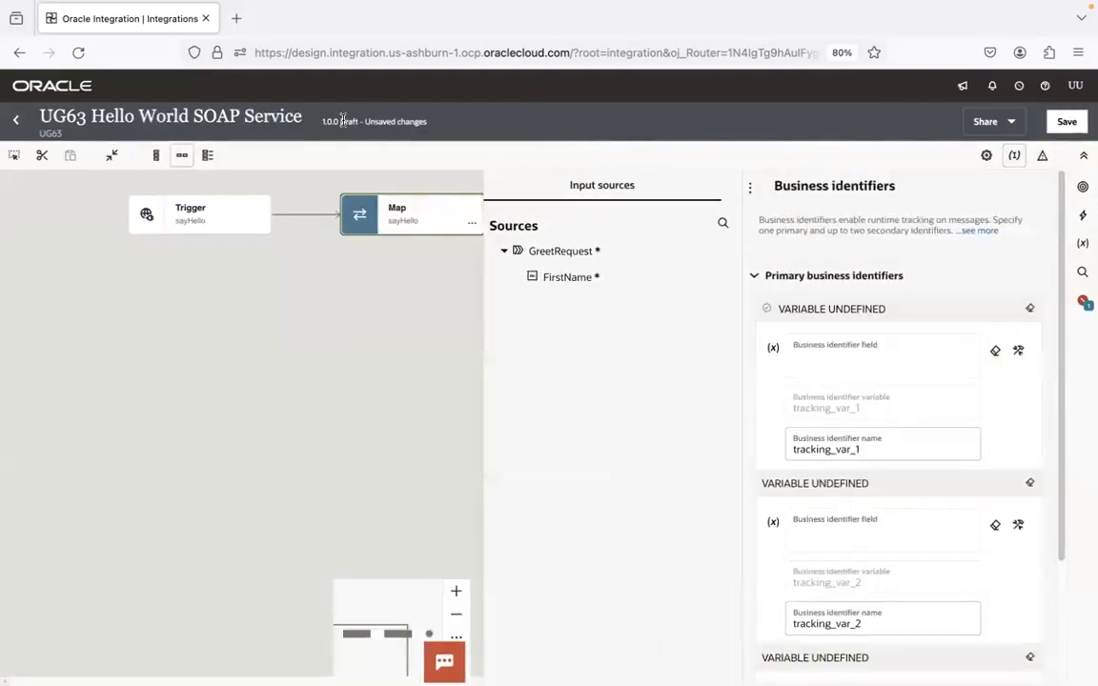
drag(564, 275, 811, 353)
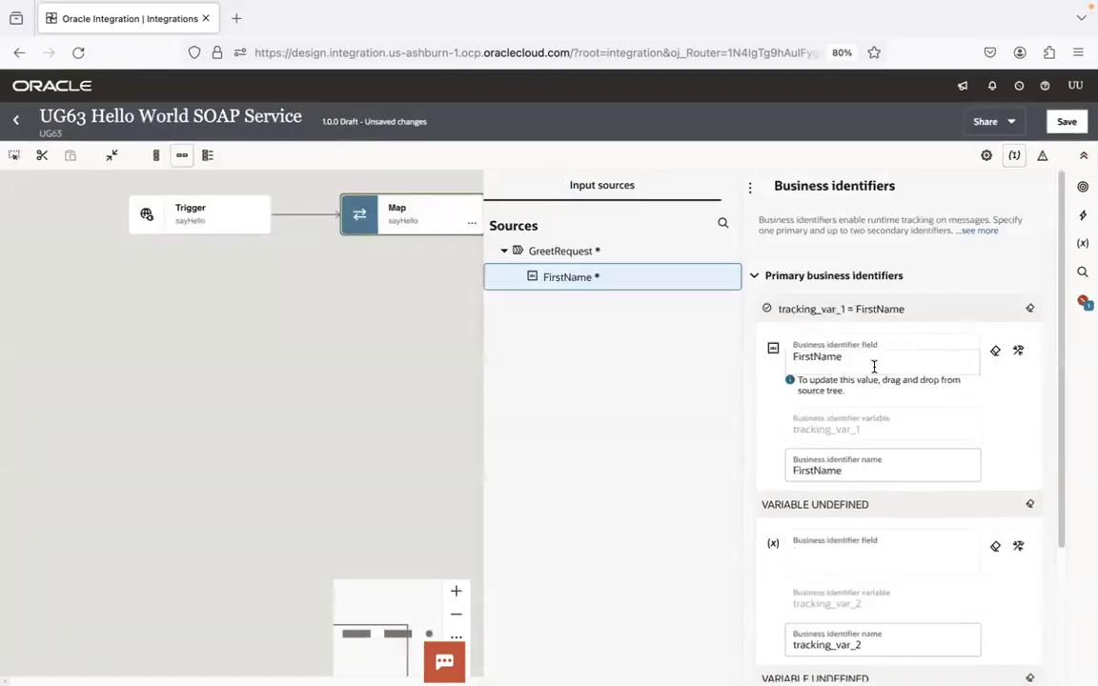
click(1064, 122)
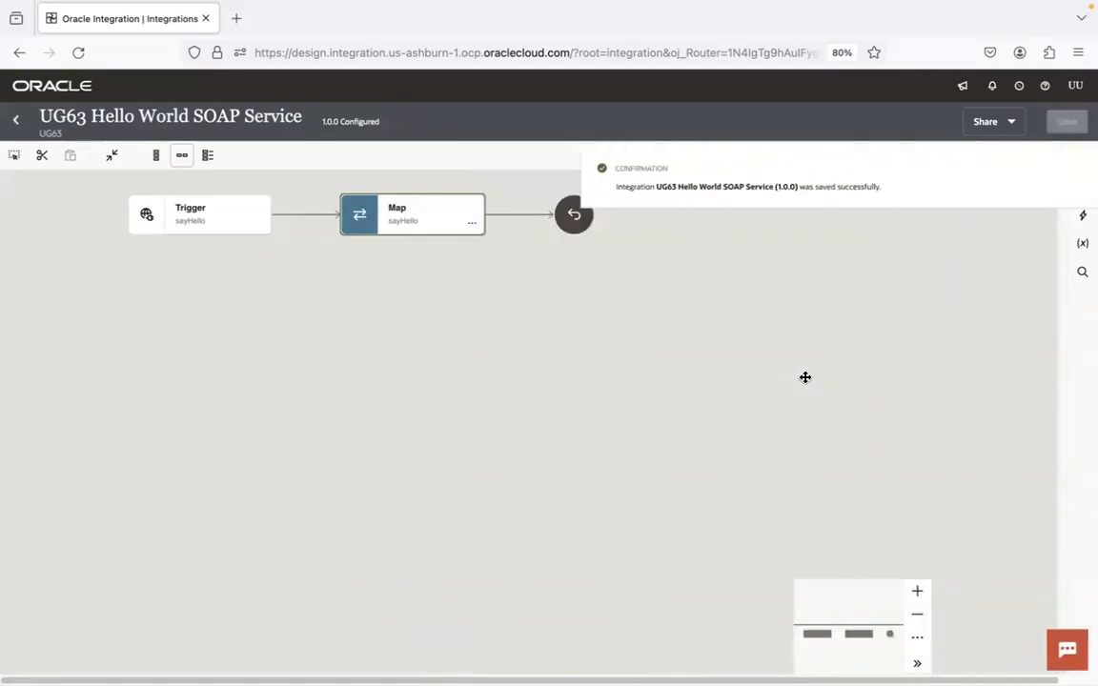
click(16, 123)
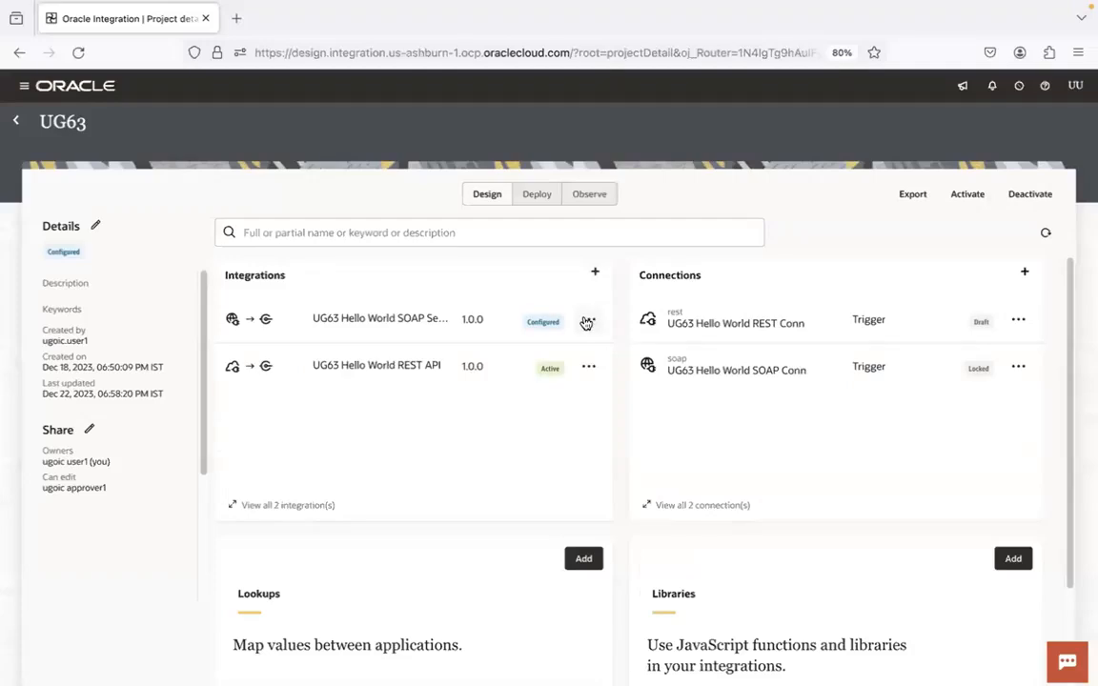
Step: Activate UG63 Hello World SOAP Service with the Debug tracing level and refresh the project's status
click(588, 322)
click(608, 485)
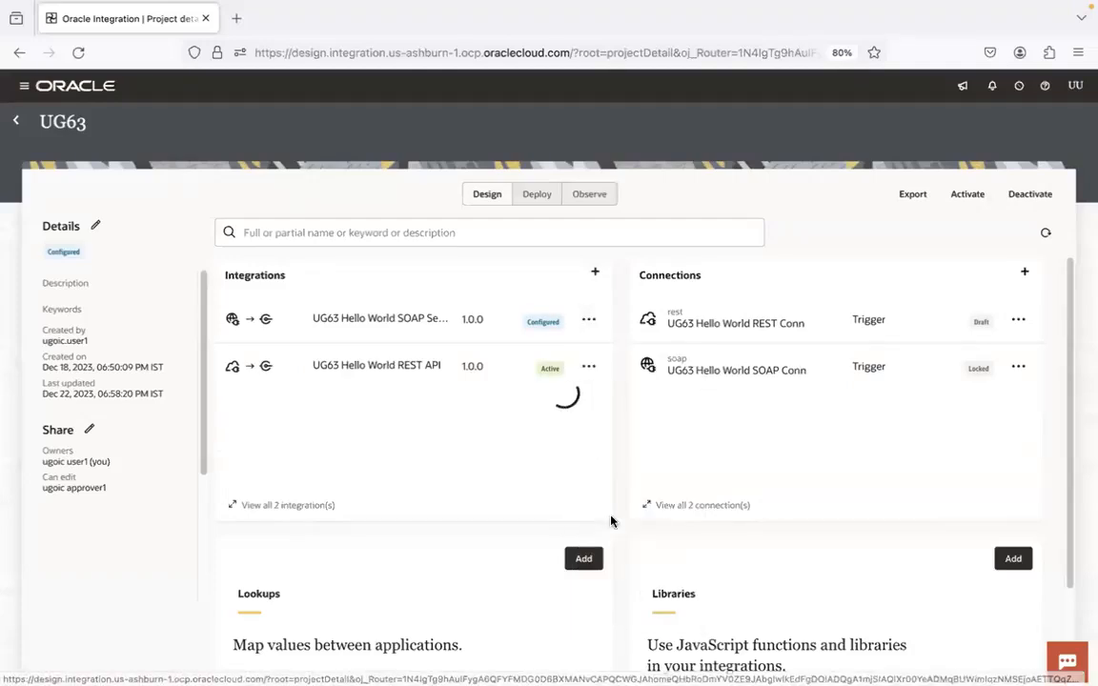
click(896, 256)
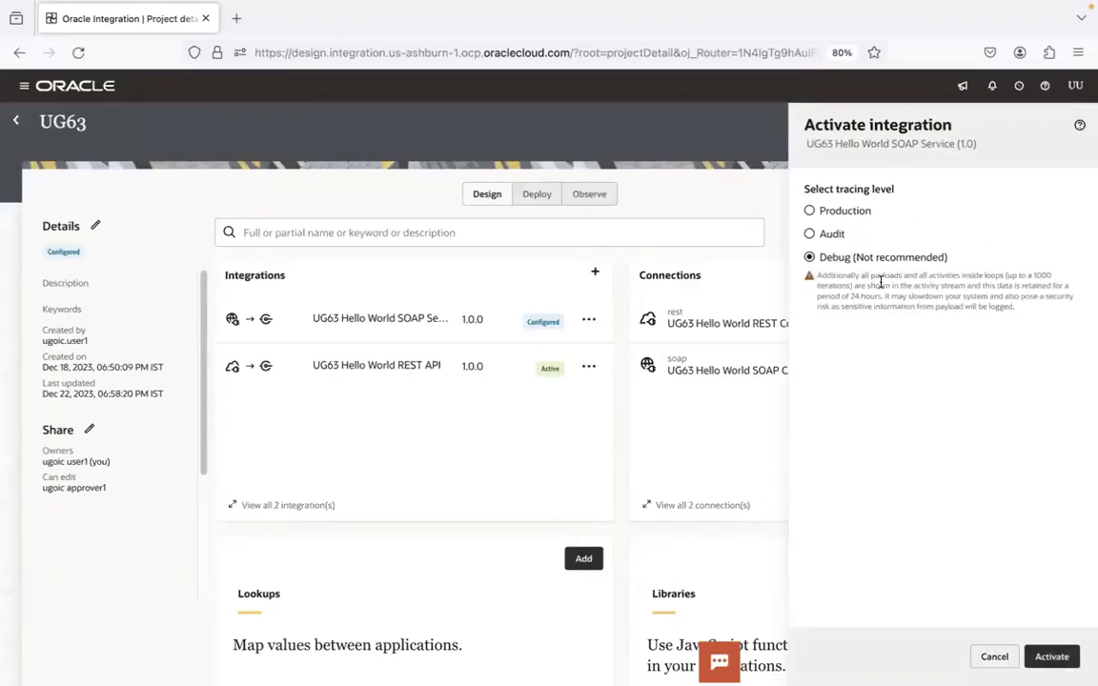
click(1052, 657)
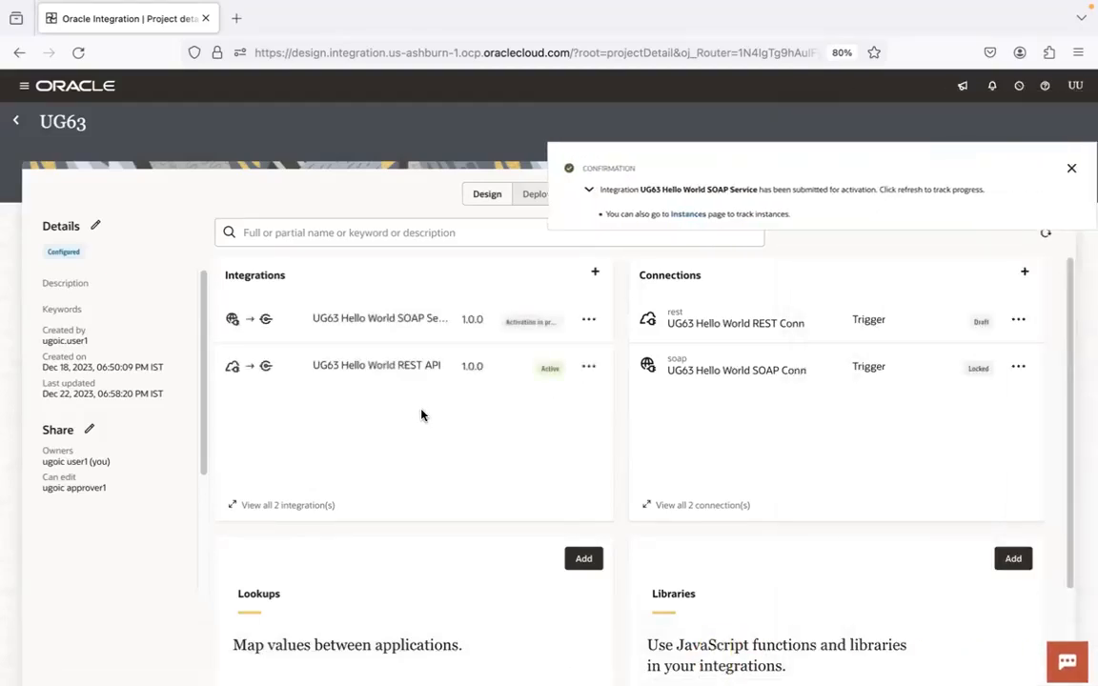
click(1071, 169)
click(1047, 234)
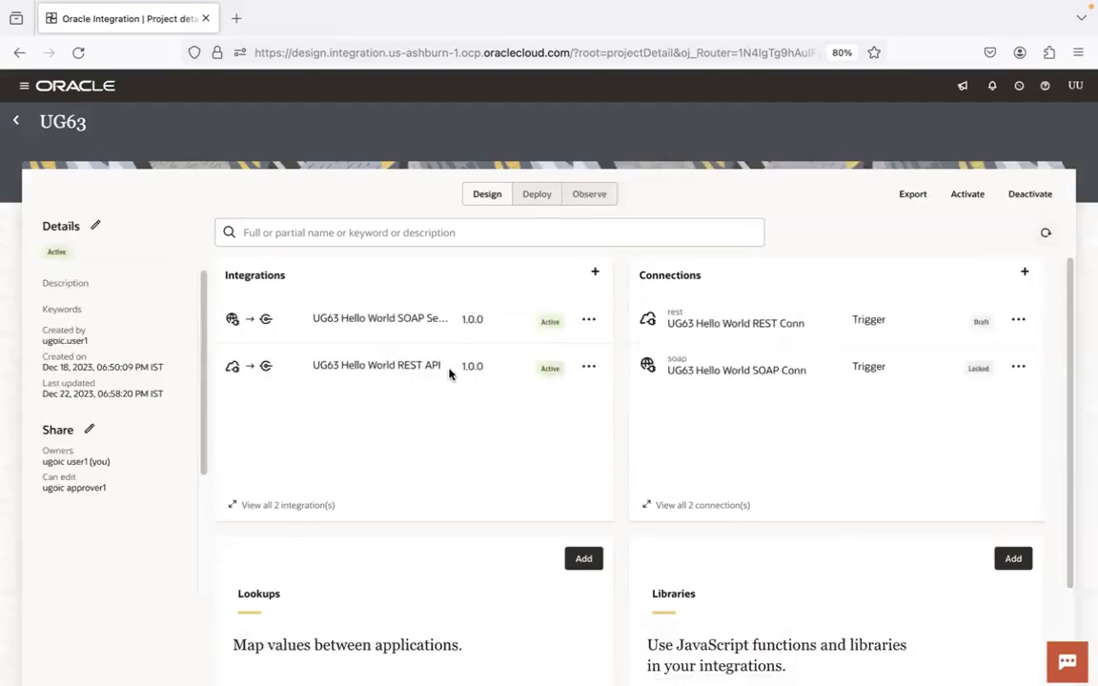
Step: View the run page of UG63 Hello World REST API, then return to the project without running it
click(589, 367)
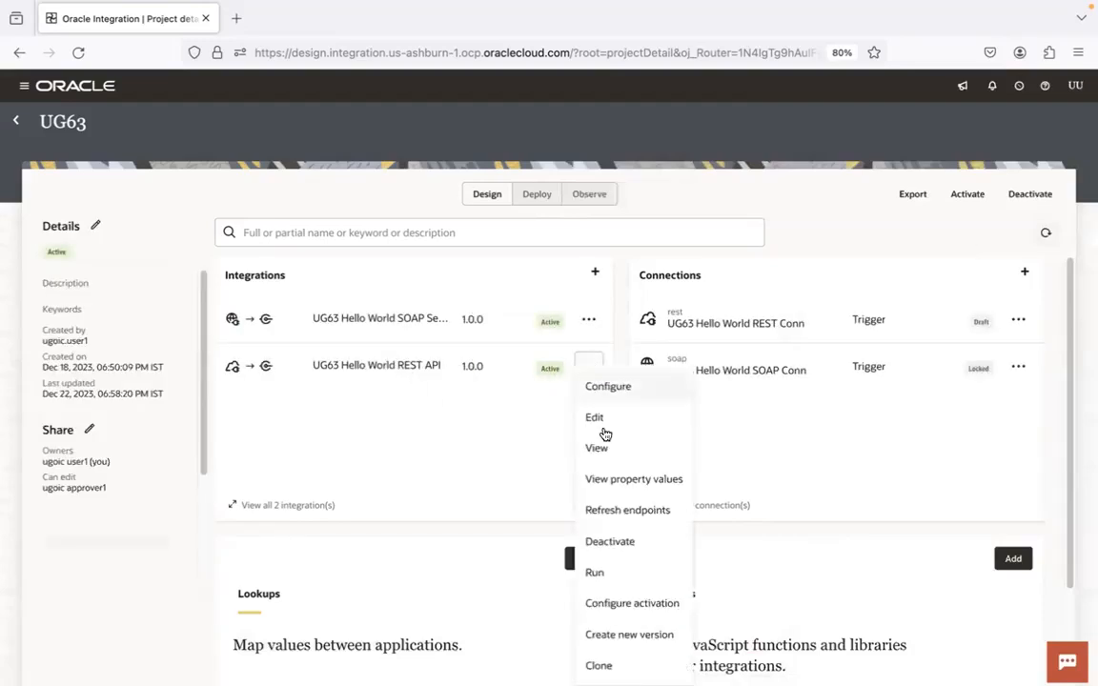
click(614, 574)
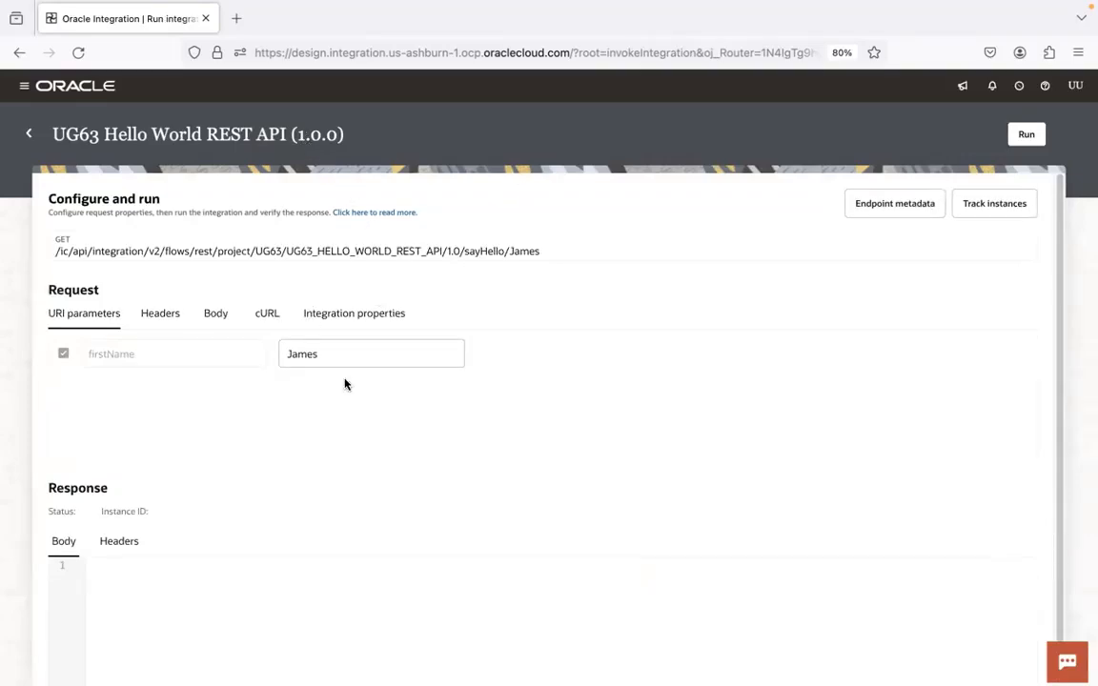
click(38, 132)
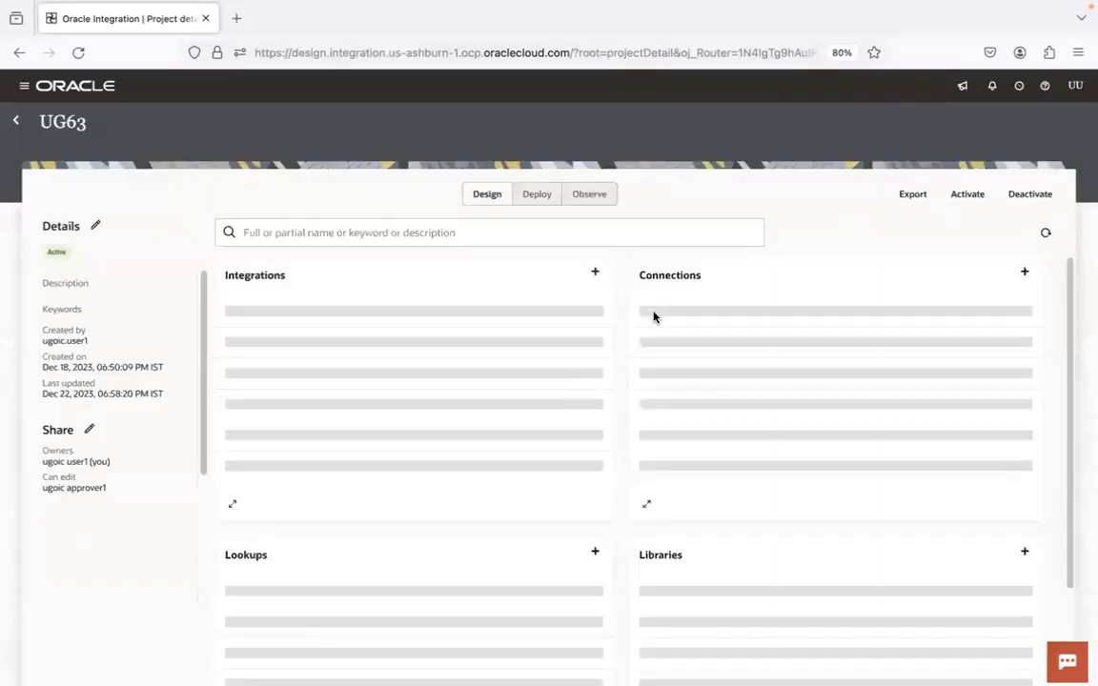
Step: Open the metadata URL from UG63 Hello World SOAP Service's run details, inspect the WSDL and its address, and check SoapUI
click(596, 328)
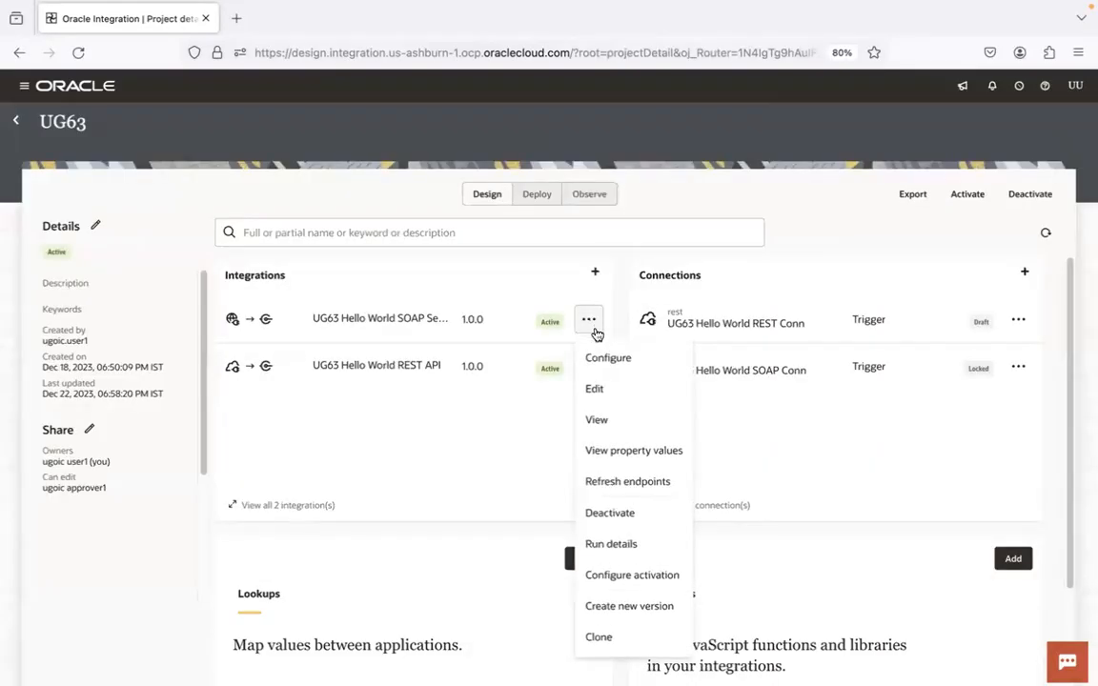
click(623, 553)
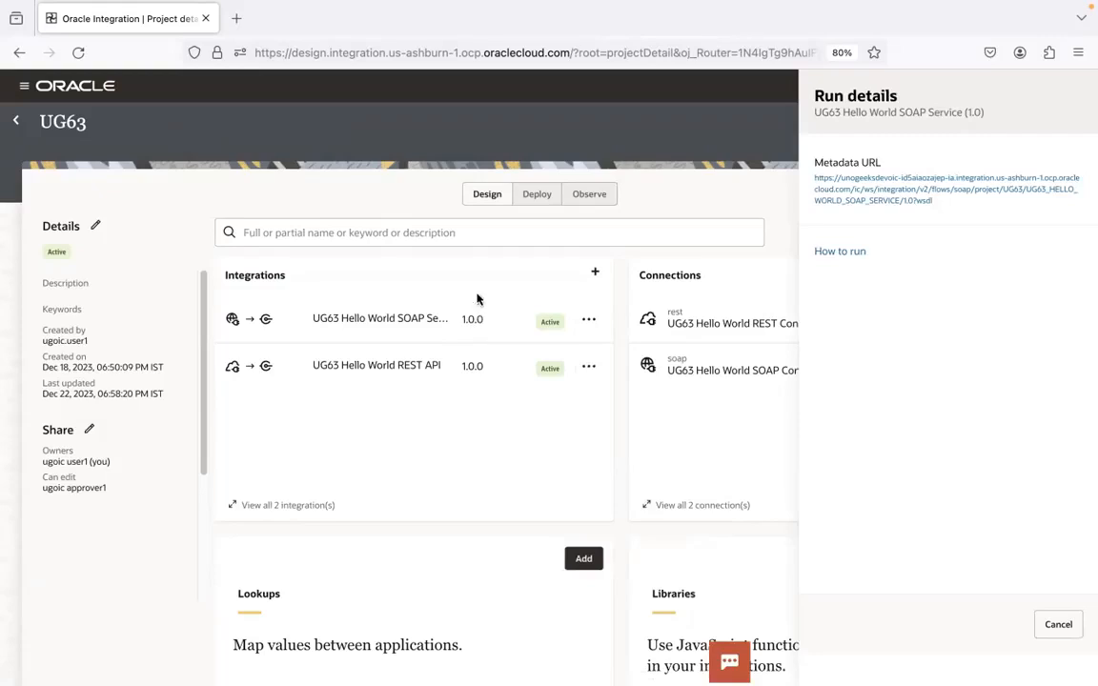
click(828, 181)
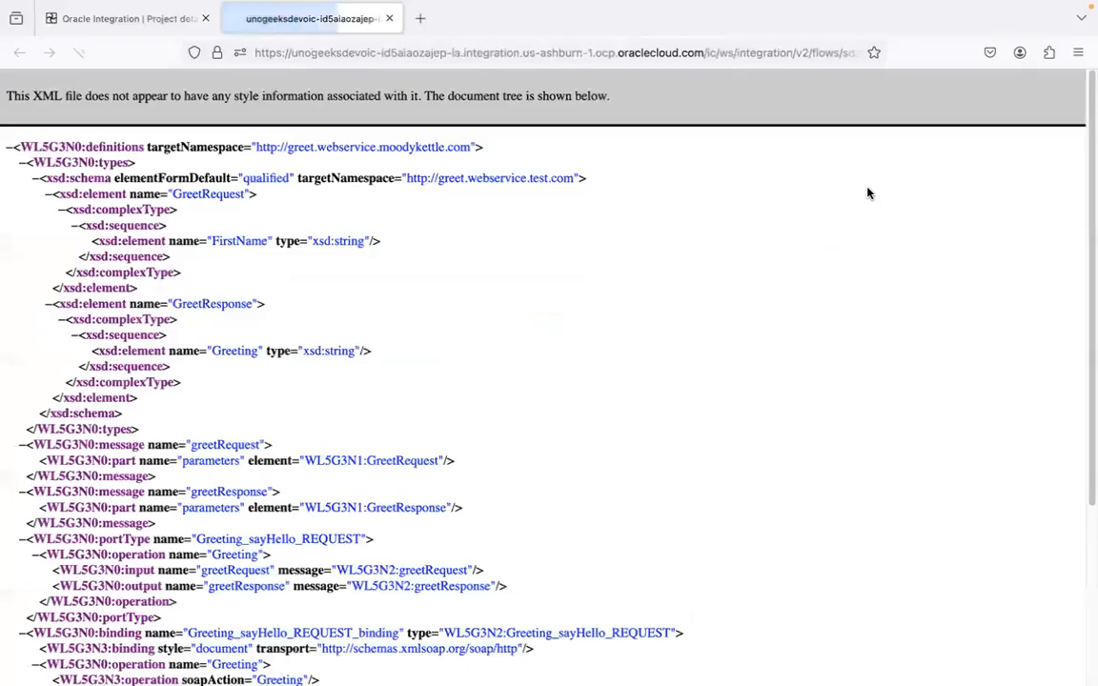
click(481, 53)
key(End)
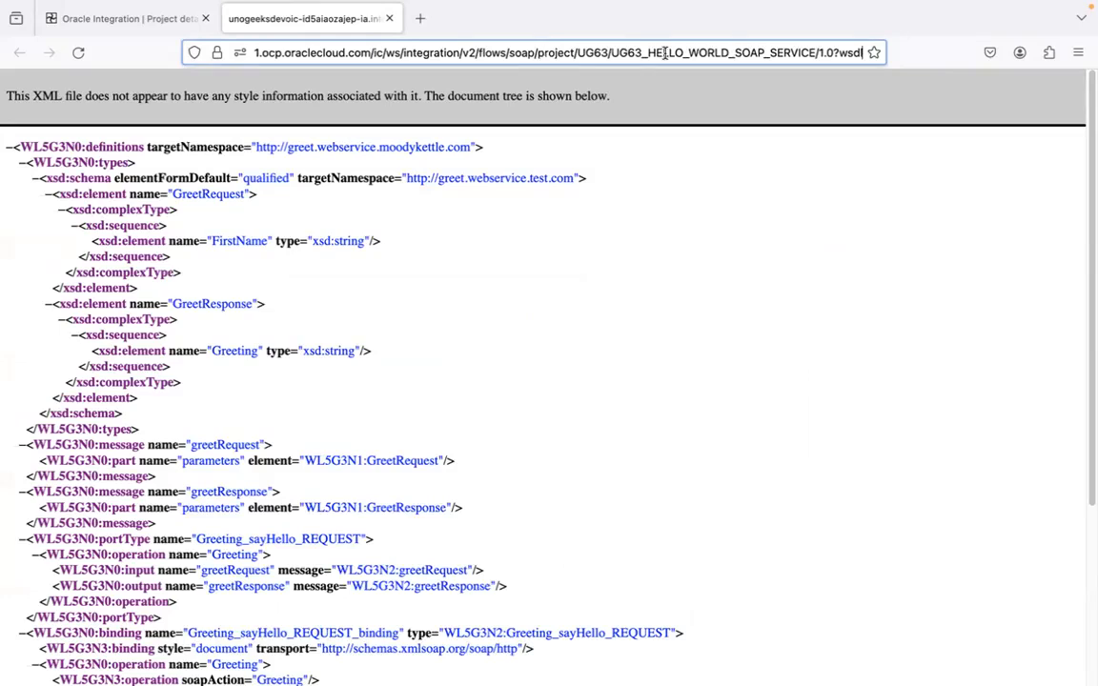
key(super+Tab)
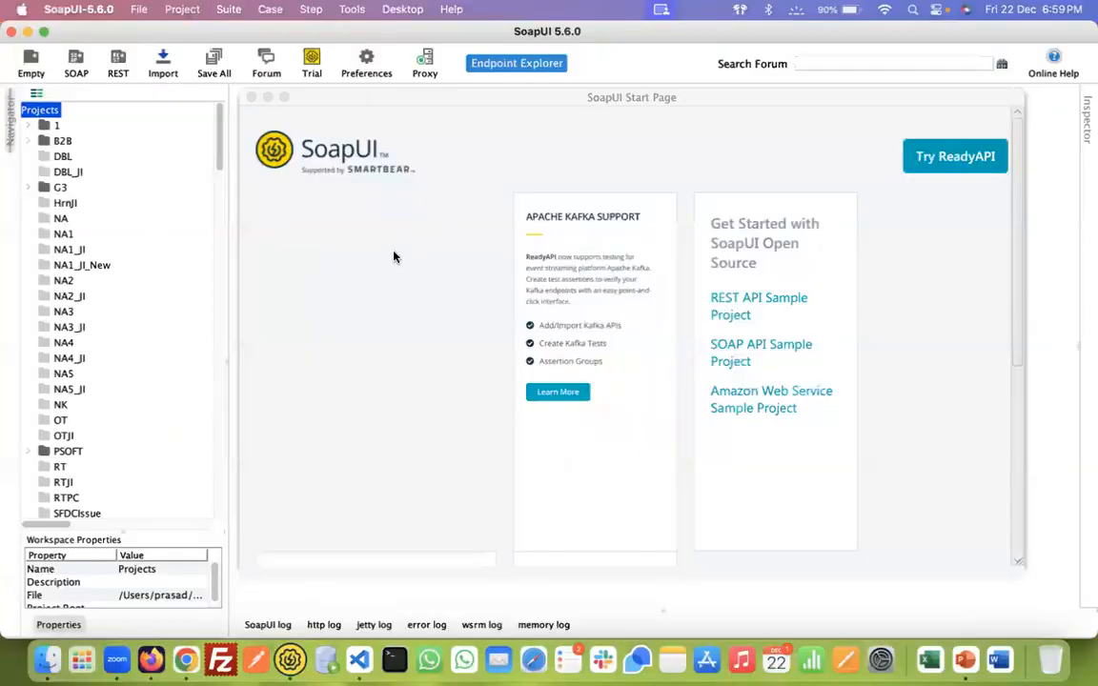
key(super+Tab)
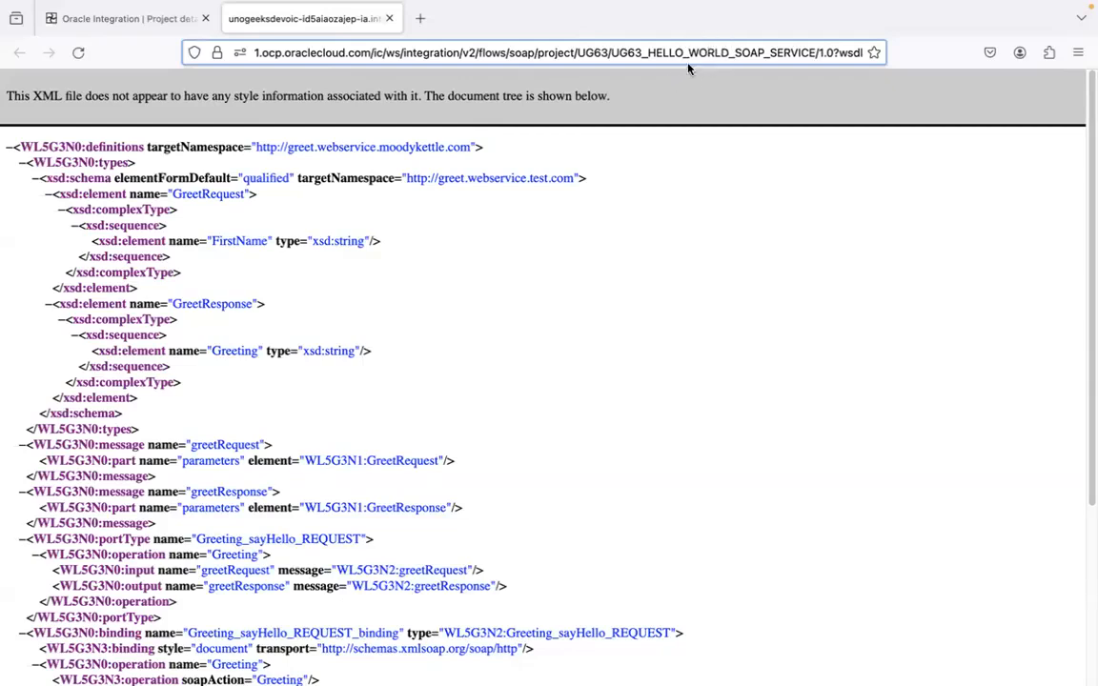
Step: Switch to VS Code and review the abstract WSDL file and OIC implementation stages in 3.1.Web Service Basics Notes.sql
key(super+Tab)
key(super+Tab)
key(super+Tab)
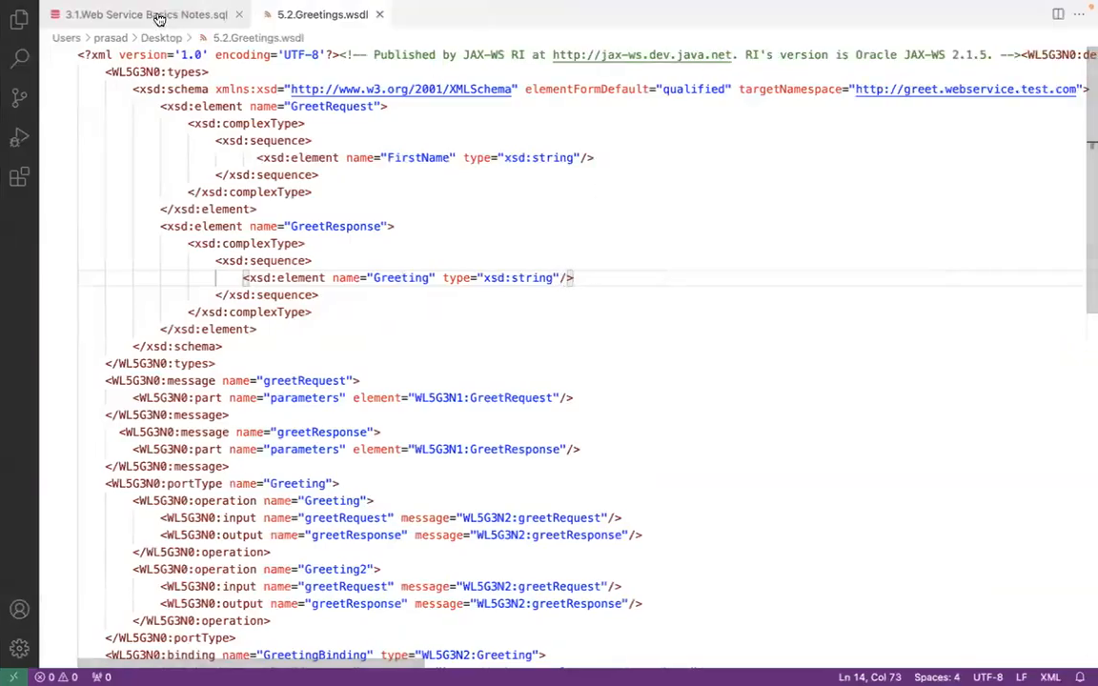
click(162, 14)
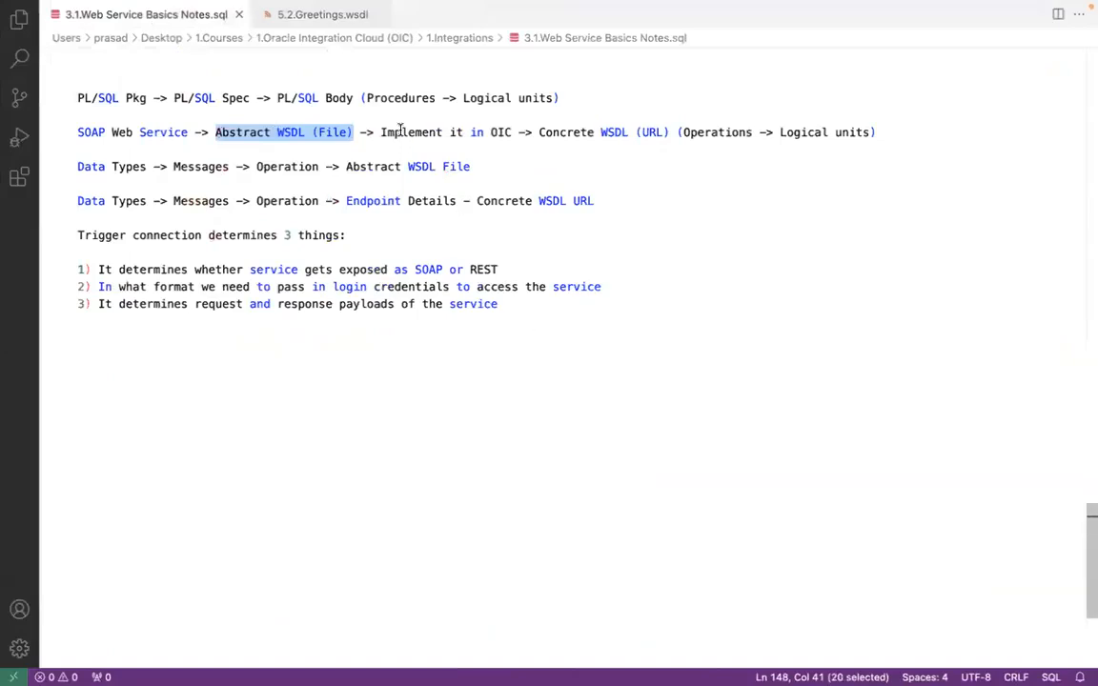
click(400, 131)
click(238, 131)
click(338, 132)
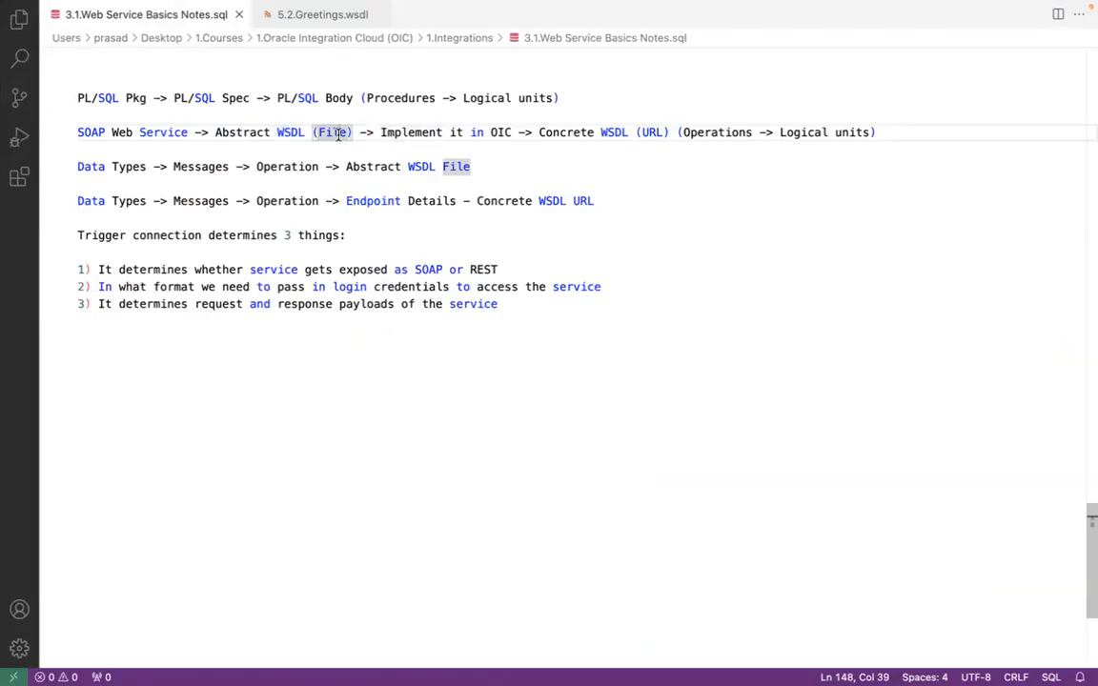
click(497, 133)
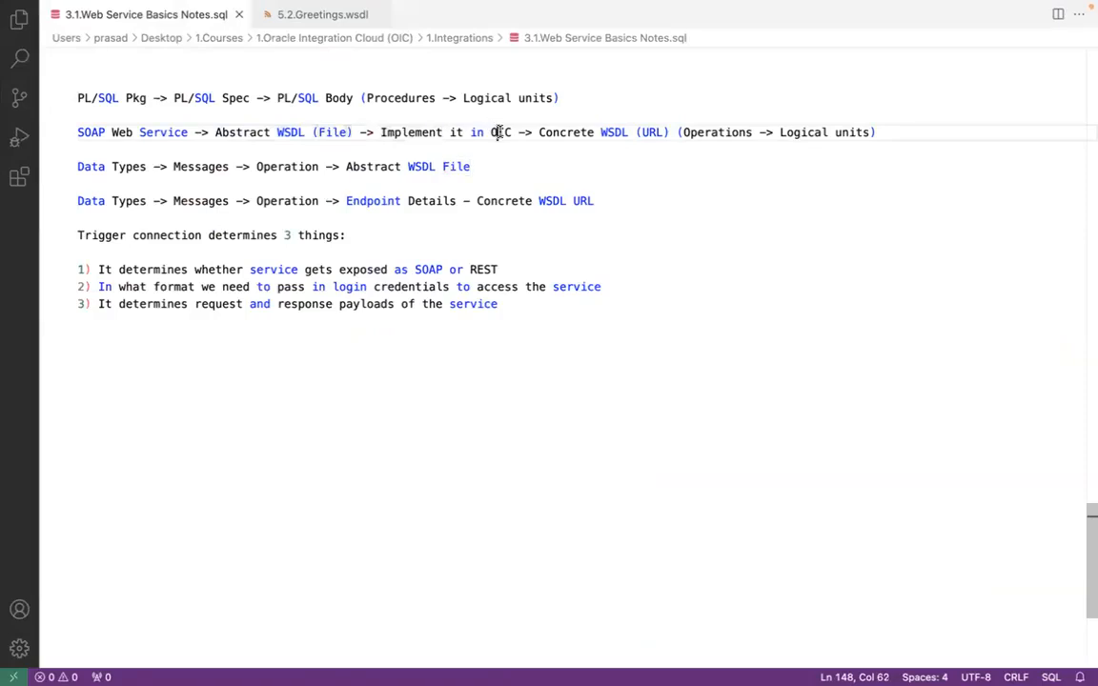
Step: Compare the SOAP service's run details in Firefox with the Concrete WSDL (URL) stage in the VS Code notes
key(super+Tab)
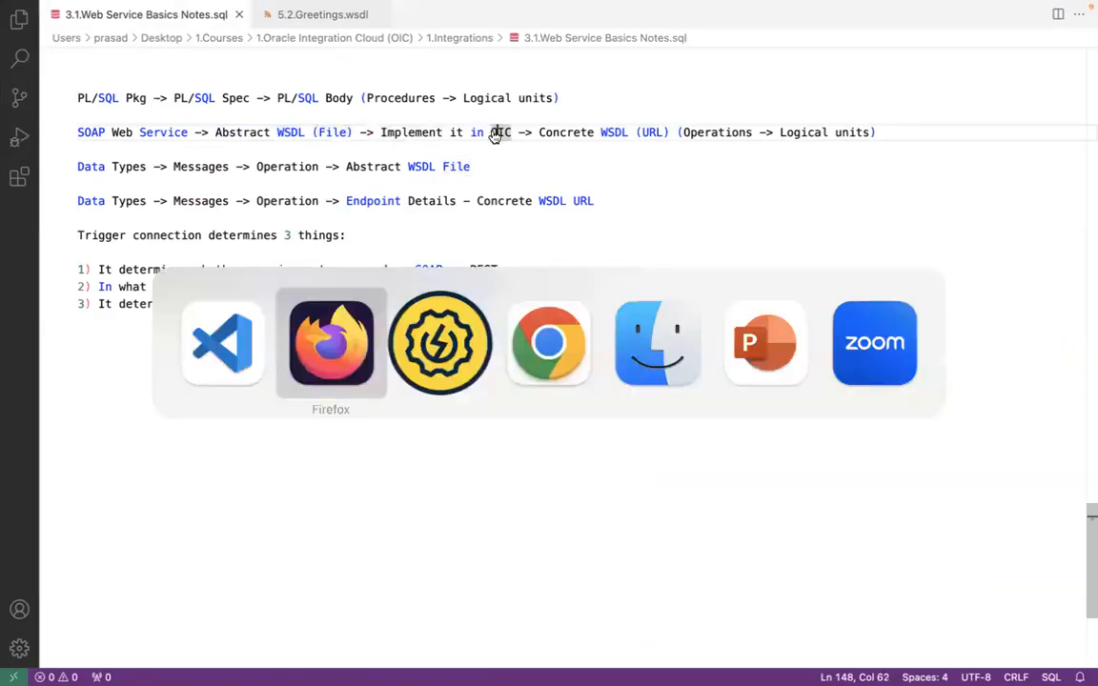
click(144, 15)
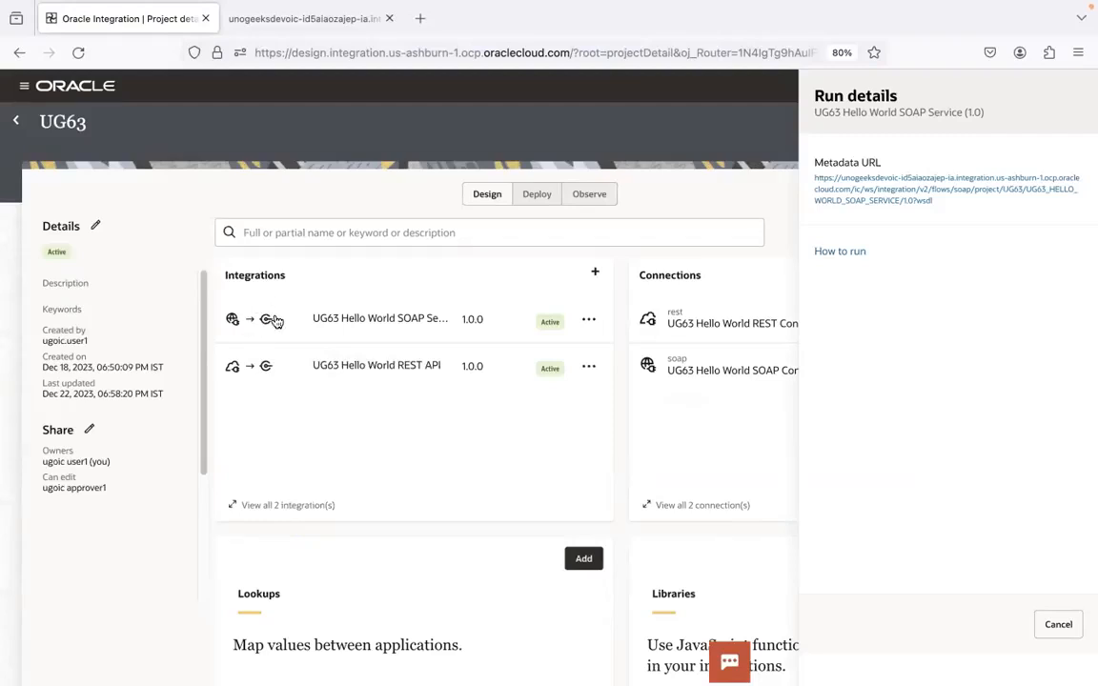
key(super+Tab)
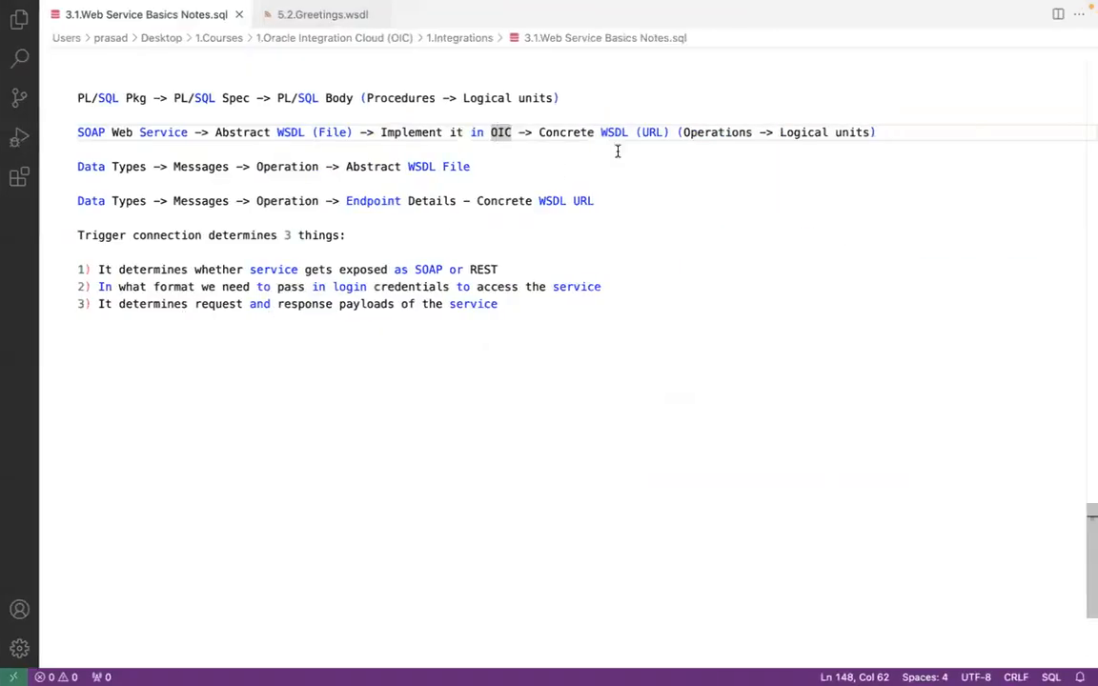
key(super+Tab)
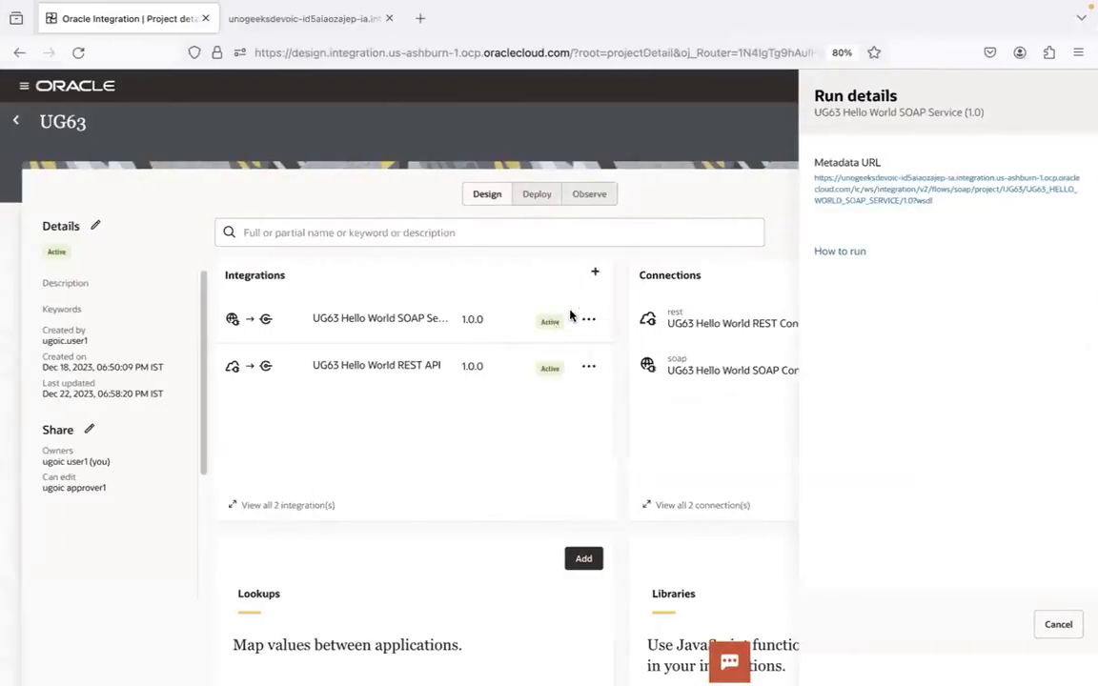
key(super+Tab)
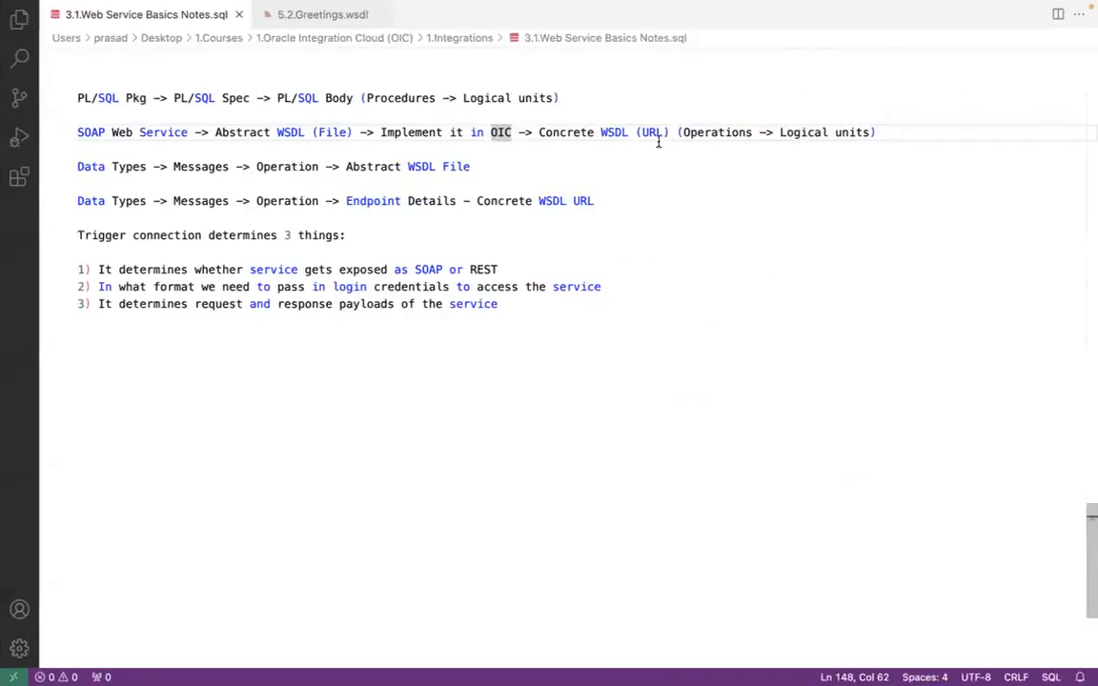
click(626, 132)
click(656, 134)
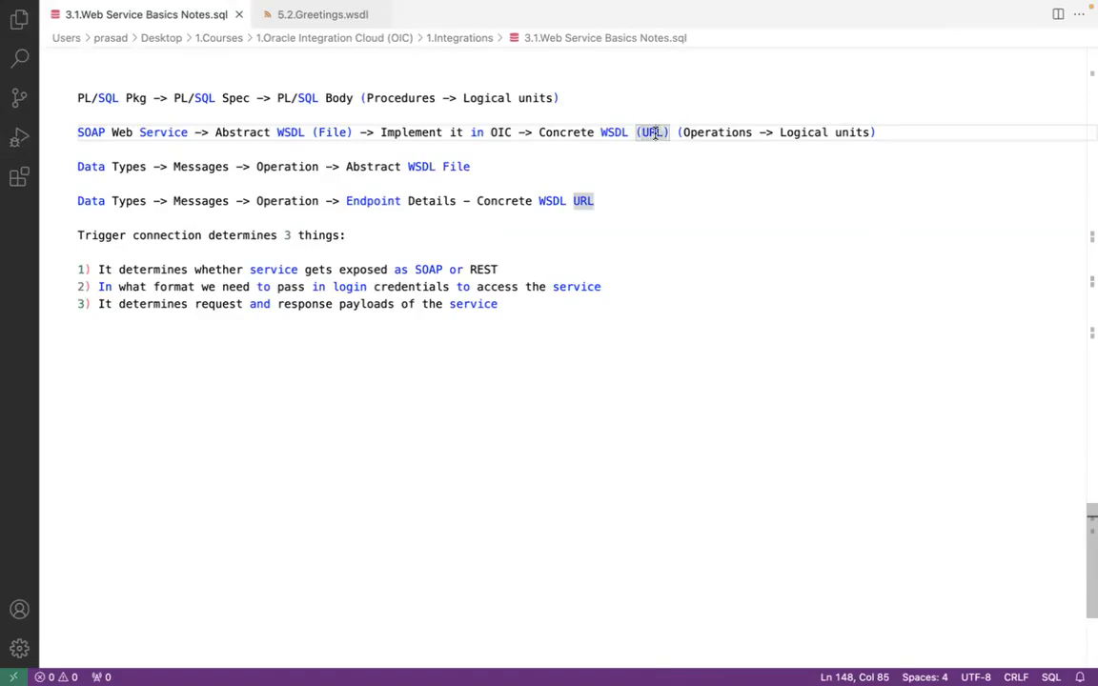
Step: Switch from the VS Code notes to Firefox and examine the SOAP service's concrete WSDL, from its URL down to the service address
click(621, 134)
key(super+Tab)
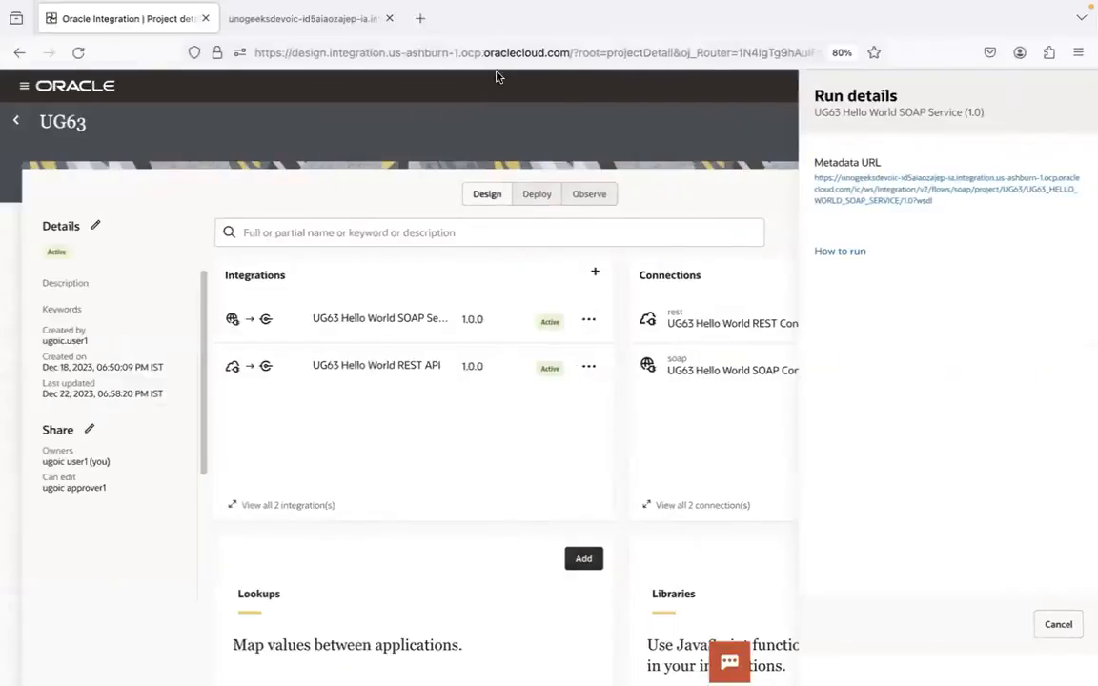
click(313, 23)
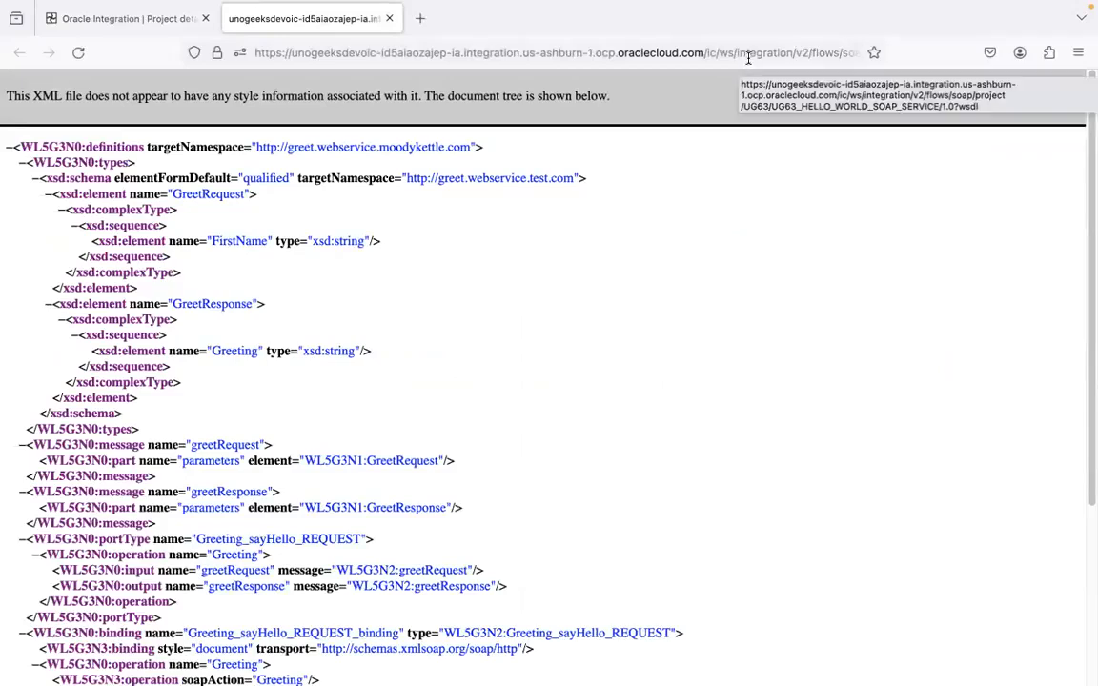
click(801, 50)
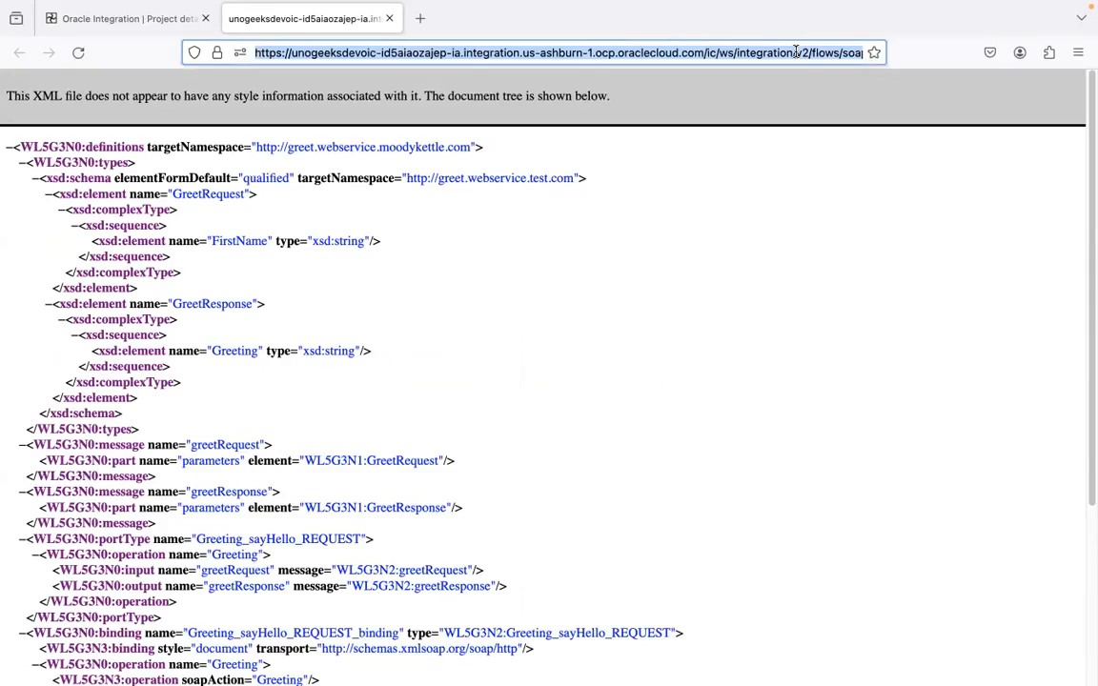
drag(1087, 211, 1086, 245)
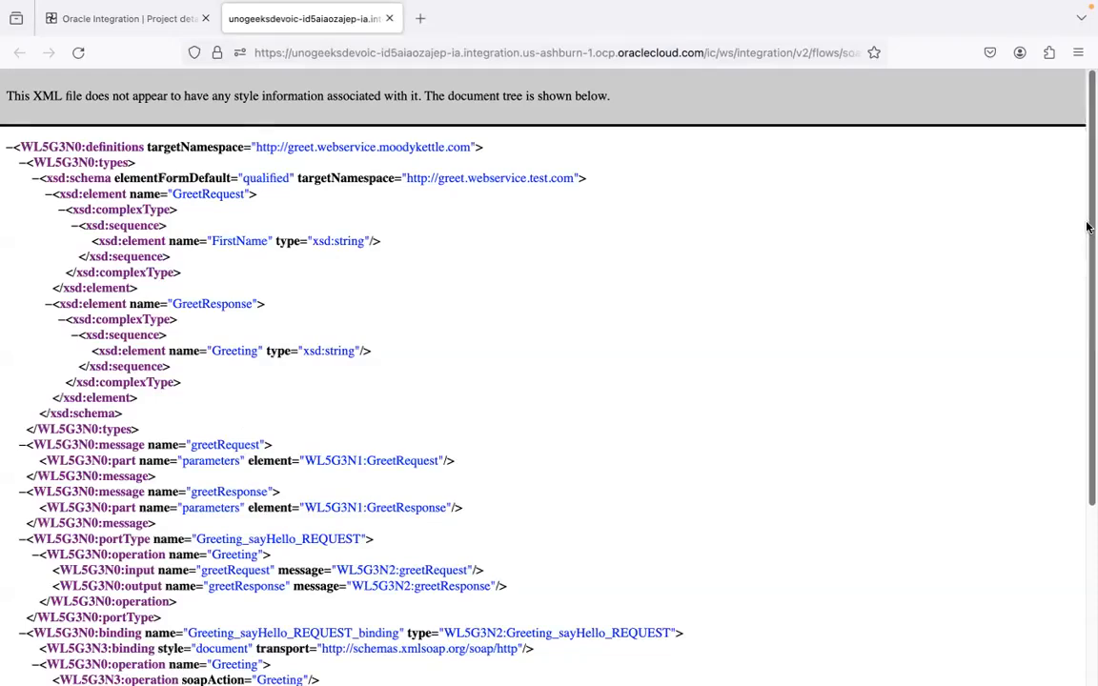
scroll(477, 286, down, 5)
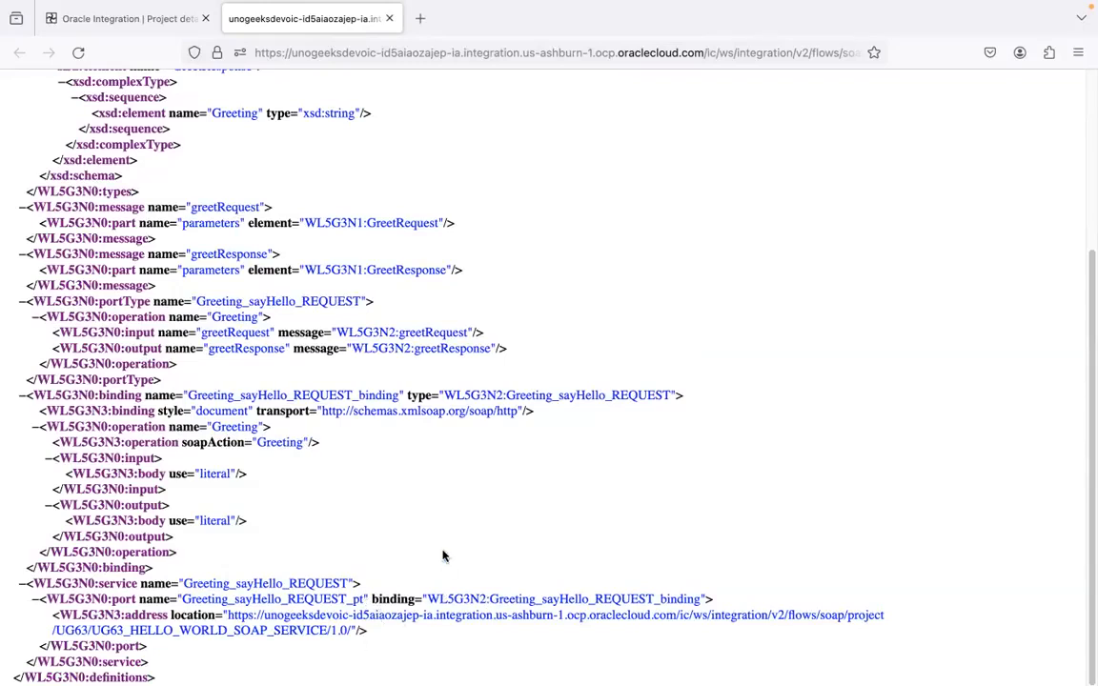
Step: Switch to VS Code and inspect the abstract WSDL in 5.2.Greetings.wsdl down to its closing binding section
key(super+Tab)
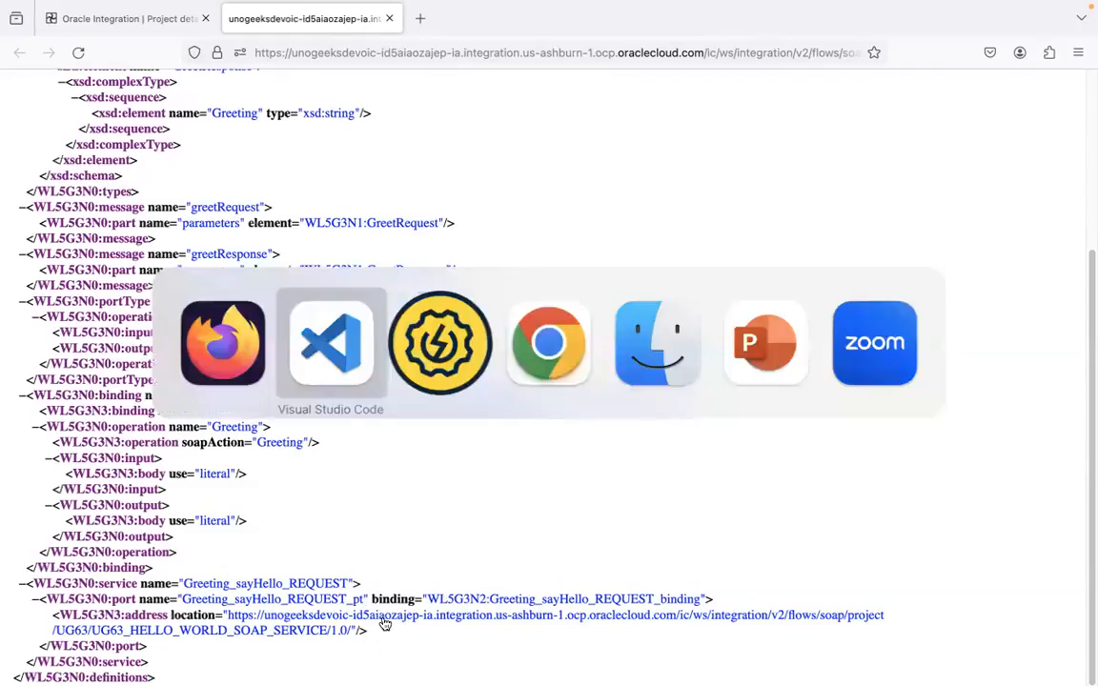
key(super+Tab)
key(super+Tab)
key(super+Tab)
key(super+Tab)
key(super+Tab)
key(super+Tab)
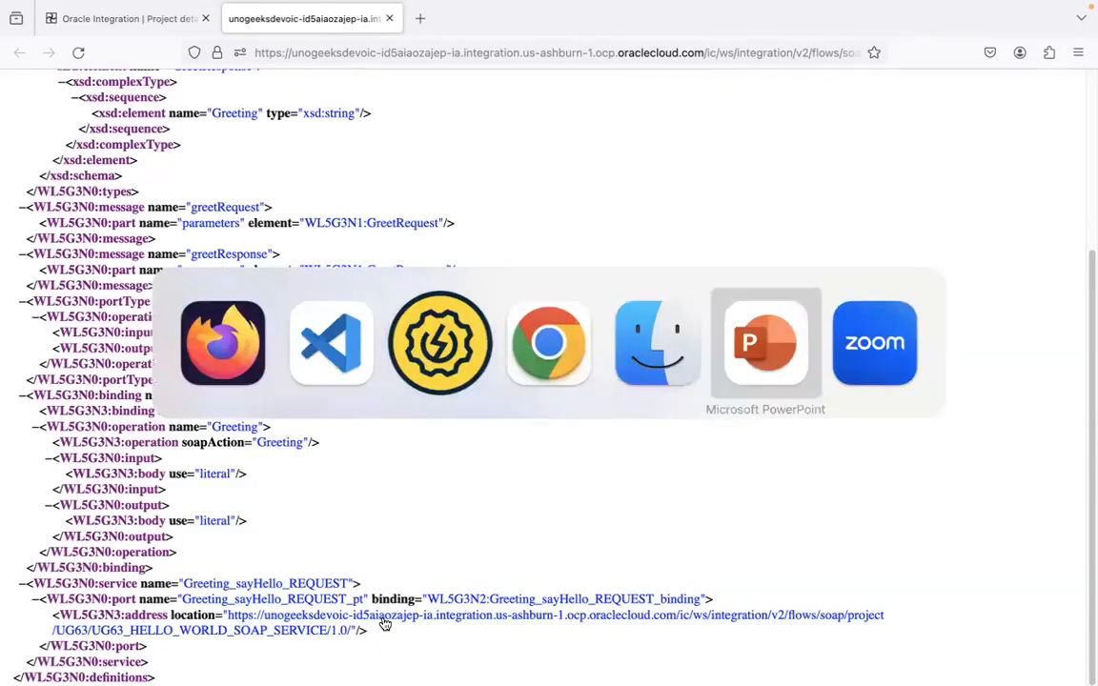
key(super+Tab)
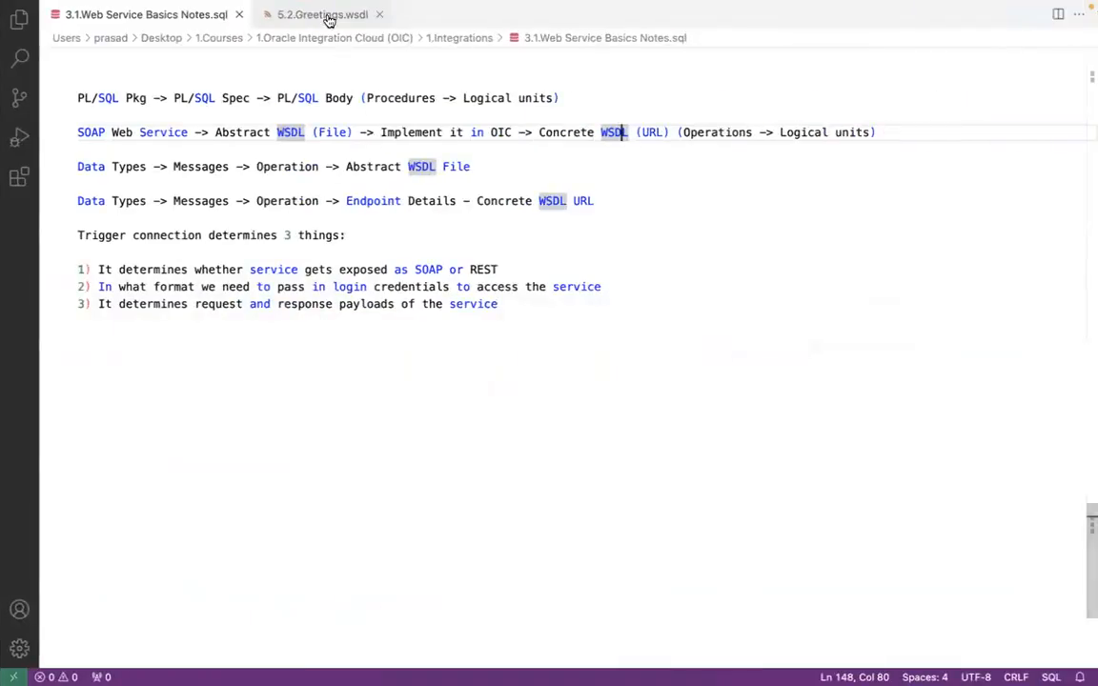
click(324, 15)
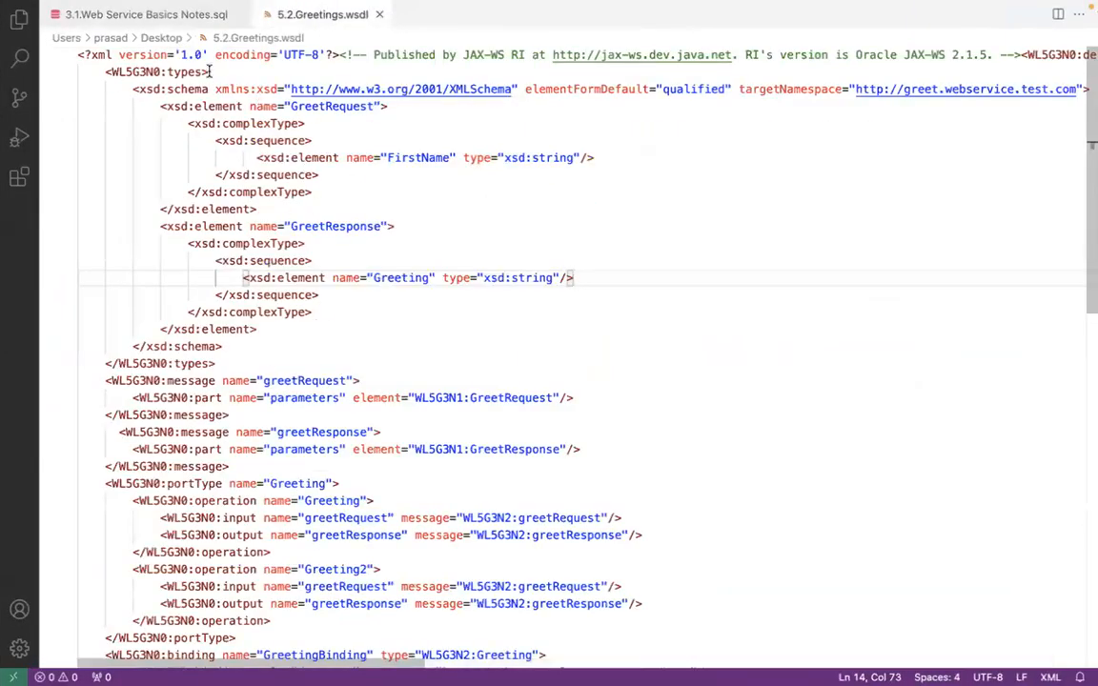
scroll(507, 254, down, 8)
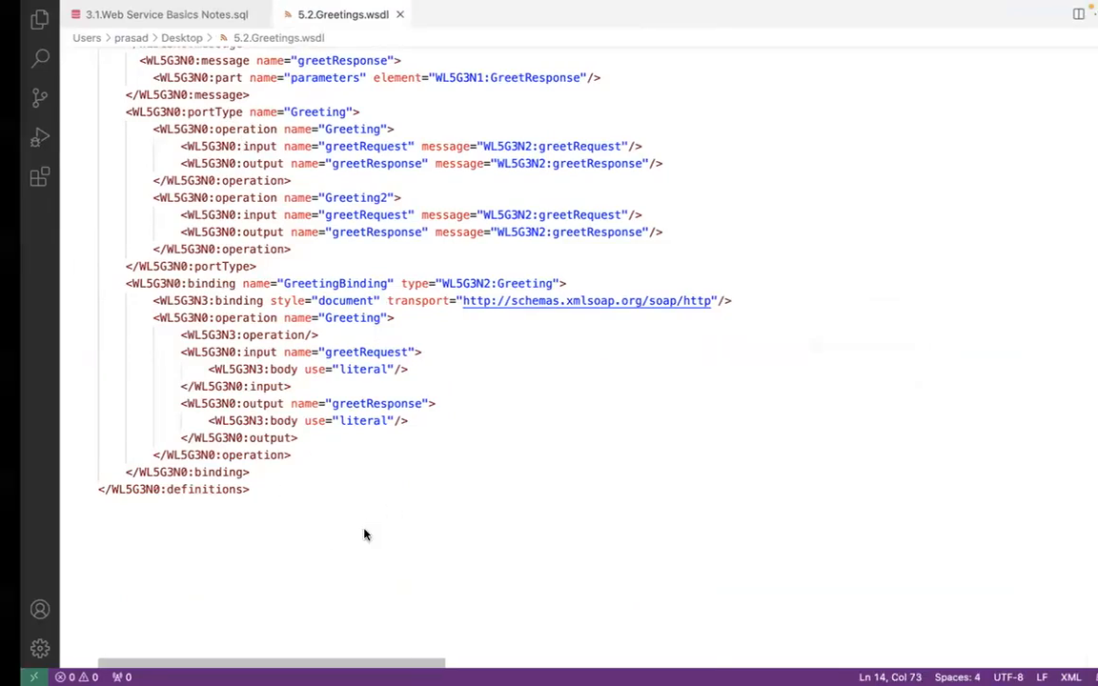
Step: Return to the concrete WSDL in Firefox and examine its service element, endpoint address and the ending of the page URL
key(super+Tab)
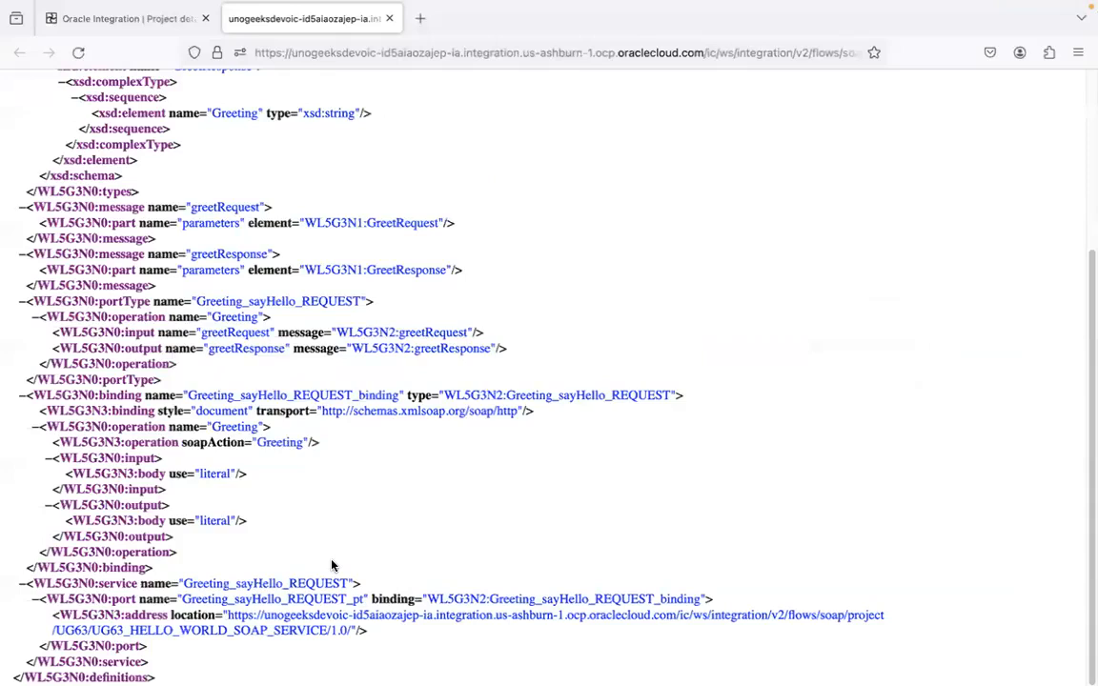
drag(32, 581, 153, 663)
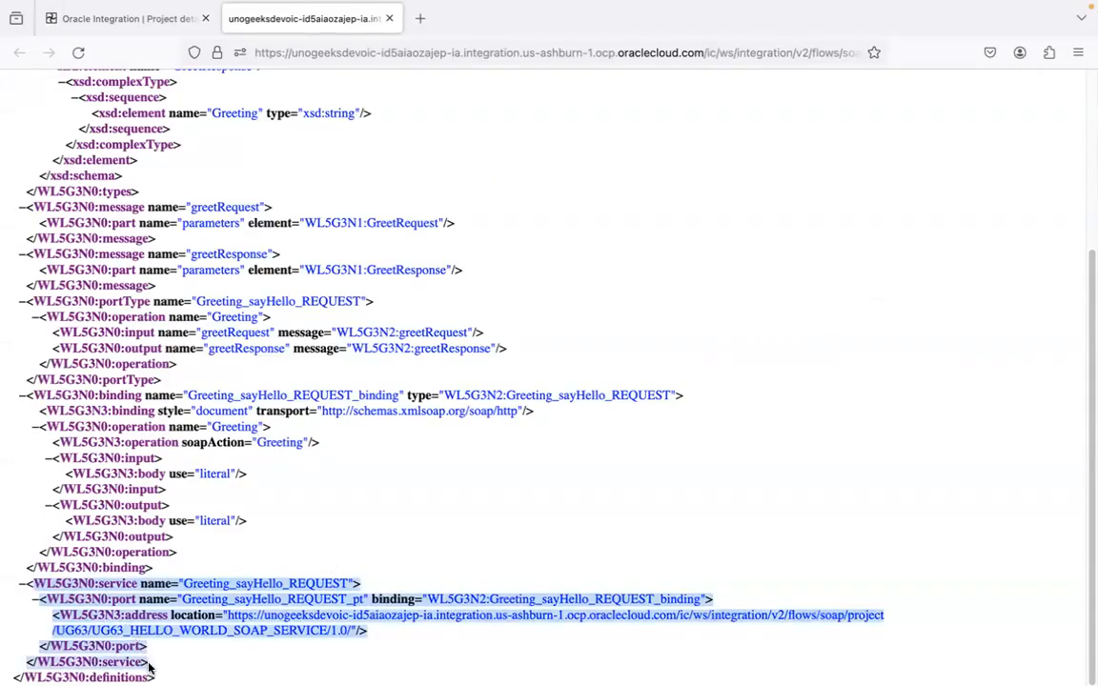
click(422, 652)
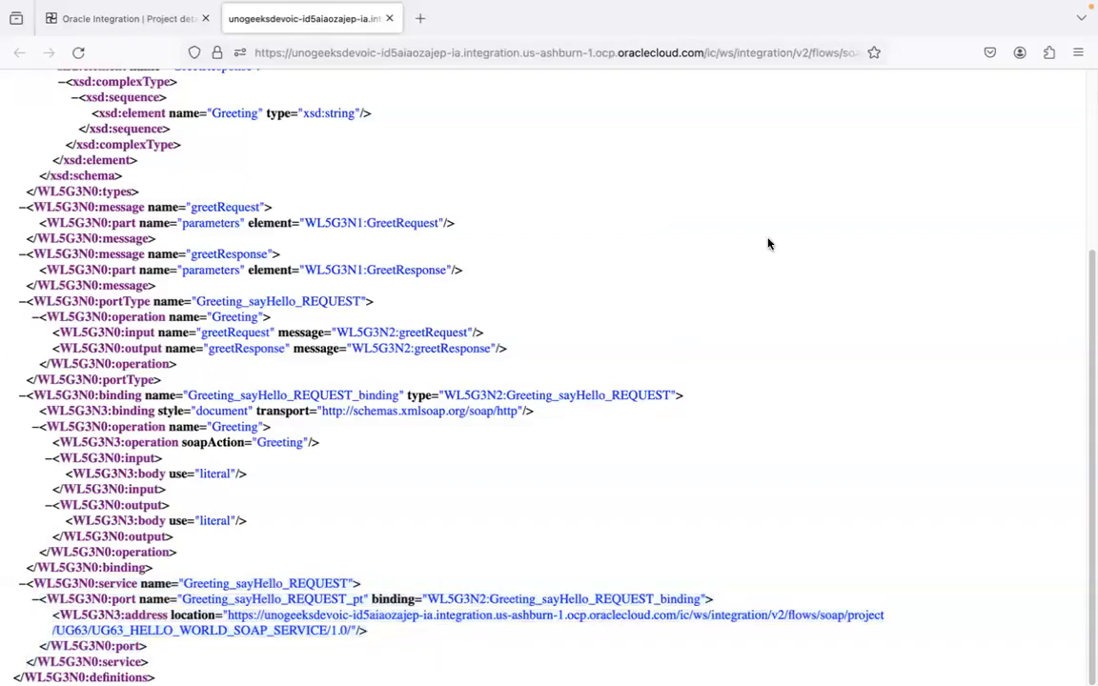
click(791, 55)
key(Right)
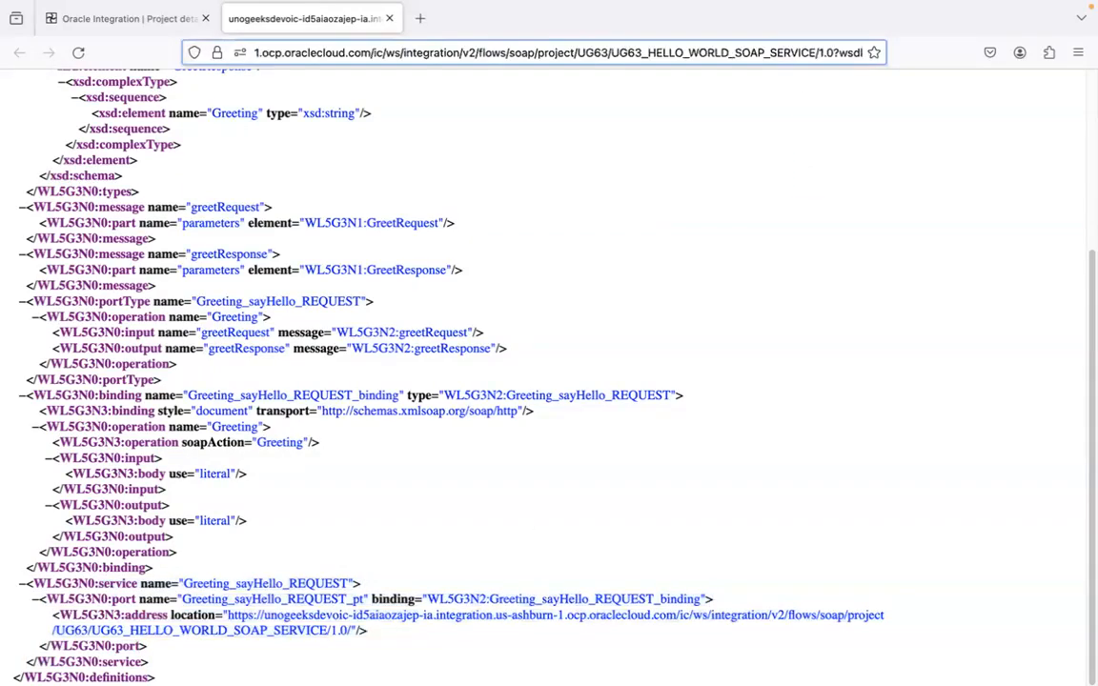
click(419, 641)
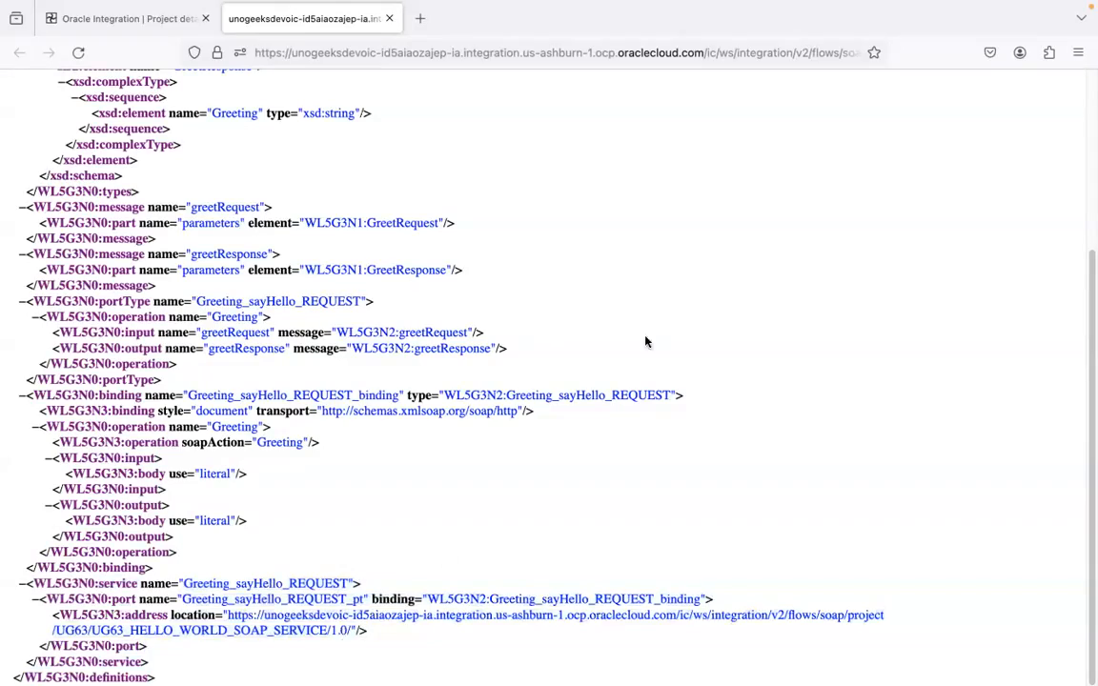
click(761, 53)
key(End)
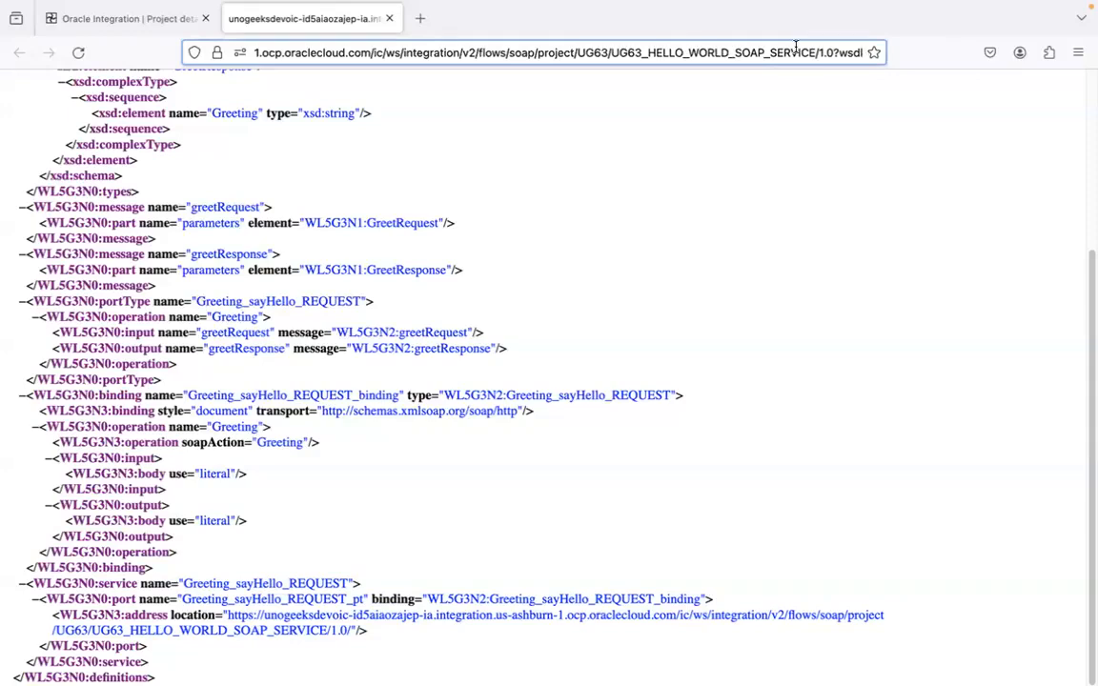
Step: Copy the concrete WSDL's full URL from Firefox and switch to SoapUI without creating a new SOAP project
triple_click(796, 45)
key(super+Tab)
key(super+Tab)
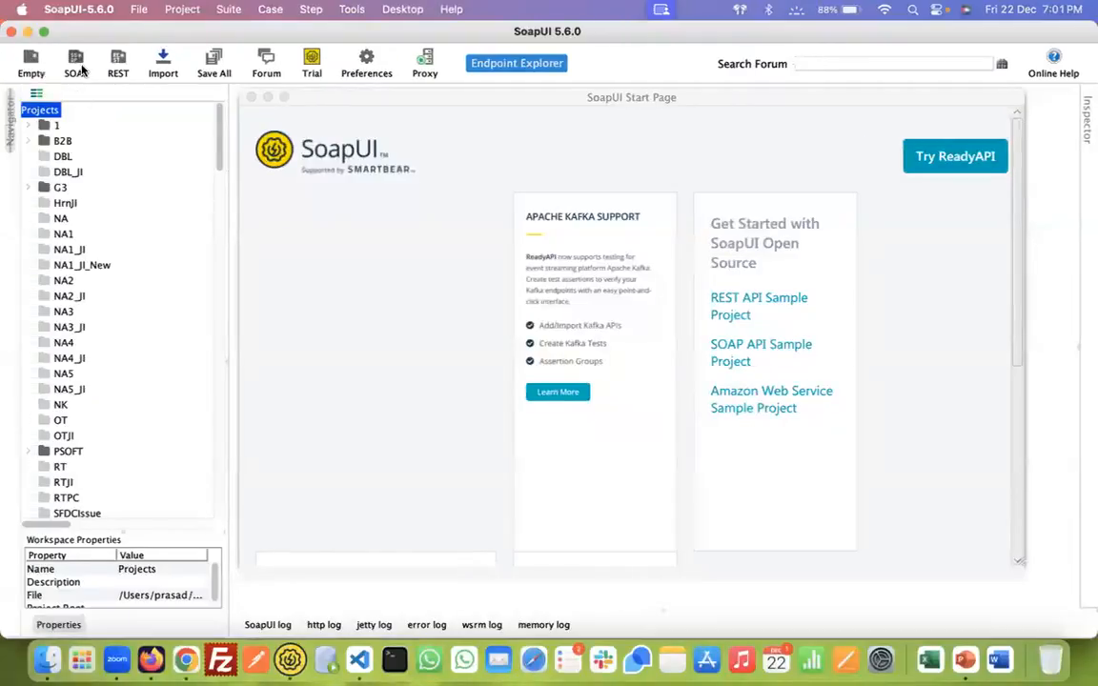
click(76, 63)
click(761, 429)
Step: Add the copied UG63_HELLO_WORLD_SOAP_SERVICE WSDL URL to the existing UG63 project, with sample requests for all operations
drag(216, 156, 228, 523)
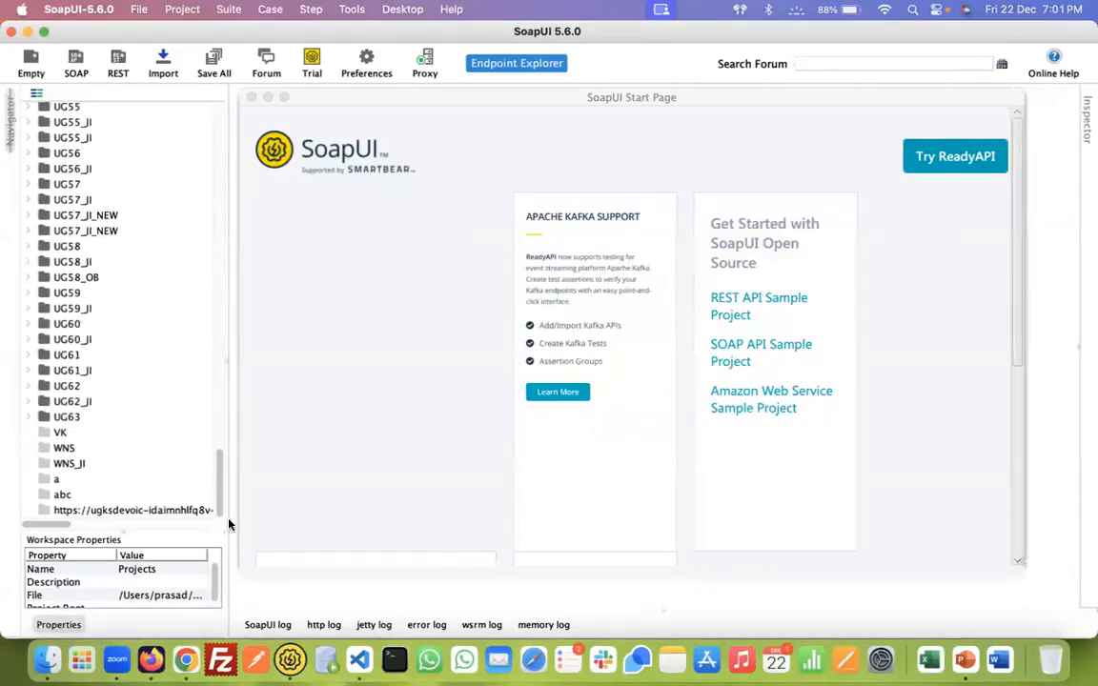
right_click(69, 422)
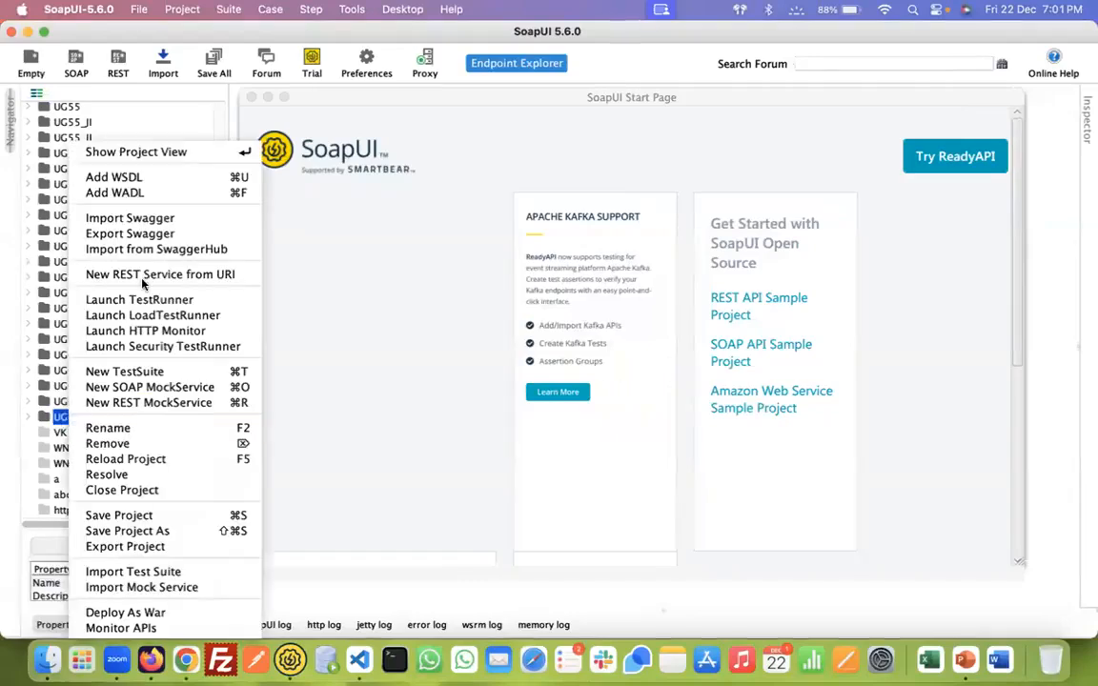
click(177, 186)
key(super+v)
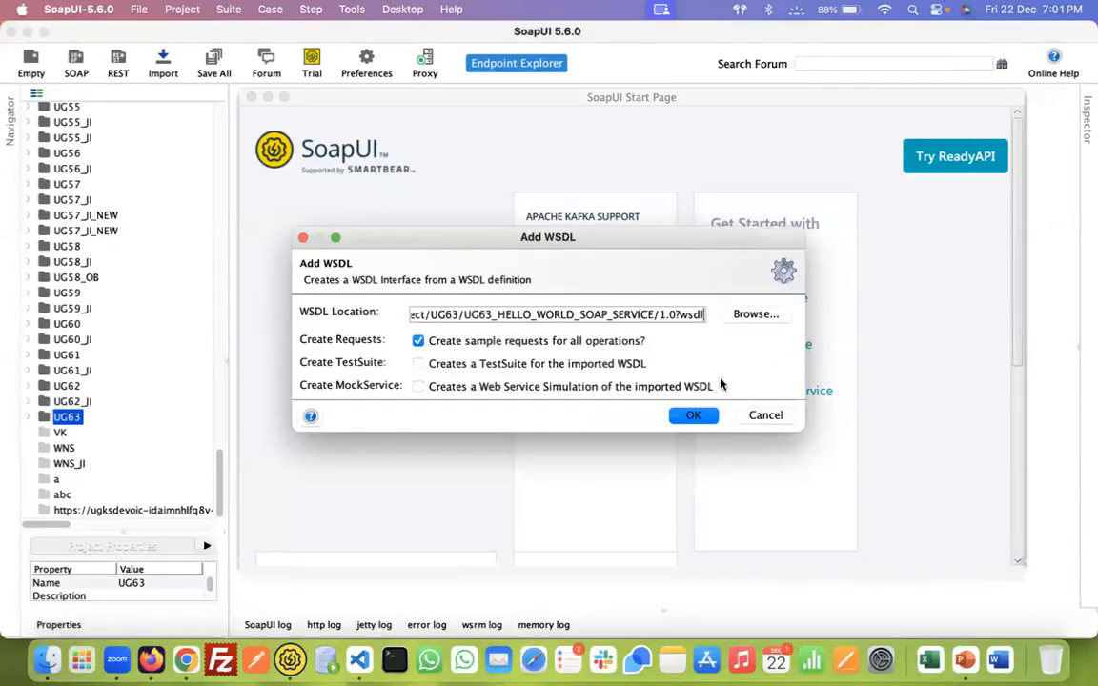
click(694, 415)
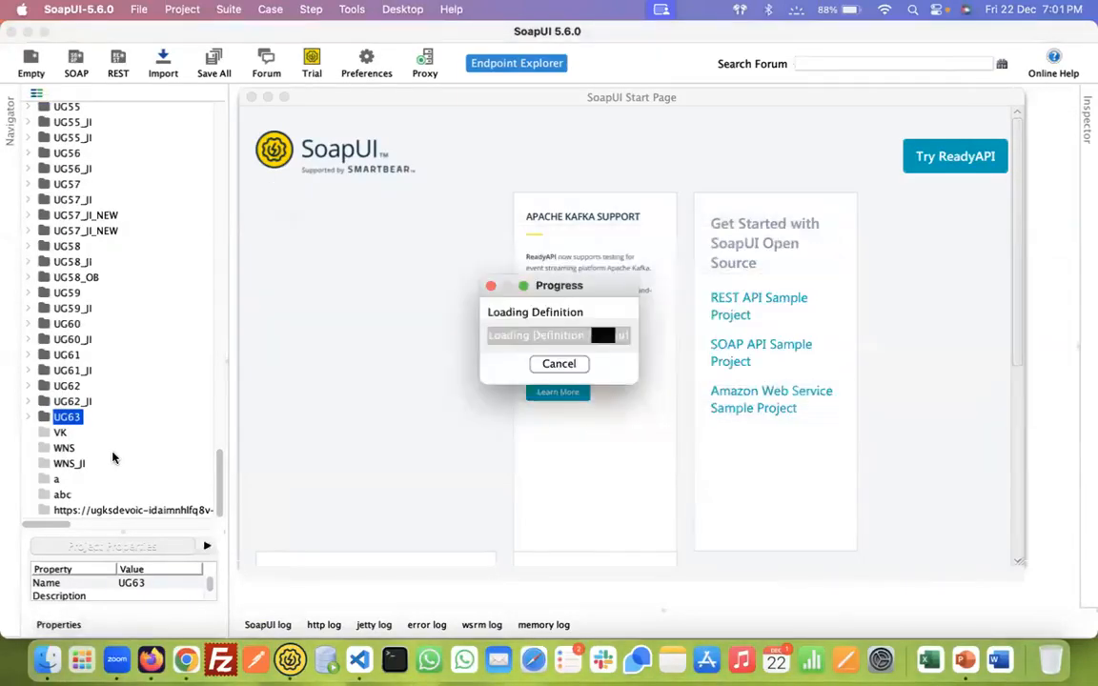
Step: Open Request 1 of the Greeting operation under Greeting_sayHello_REQUEST_binding and narrow the project navigator to give the request more room
click(31, 479)
double_click(88, 495)
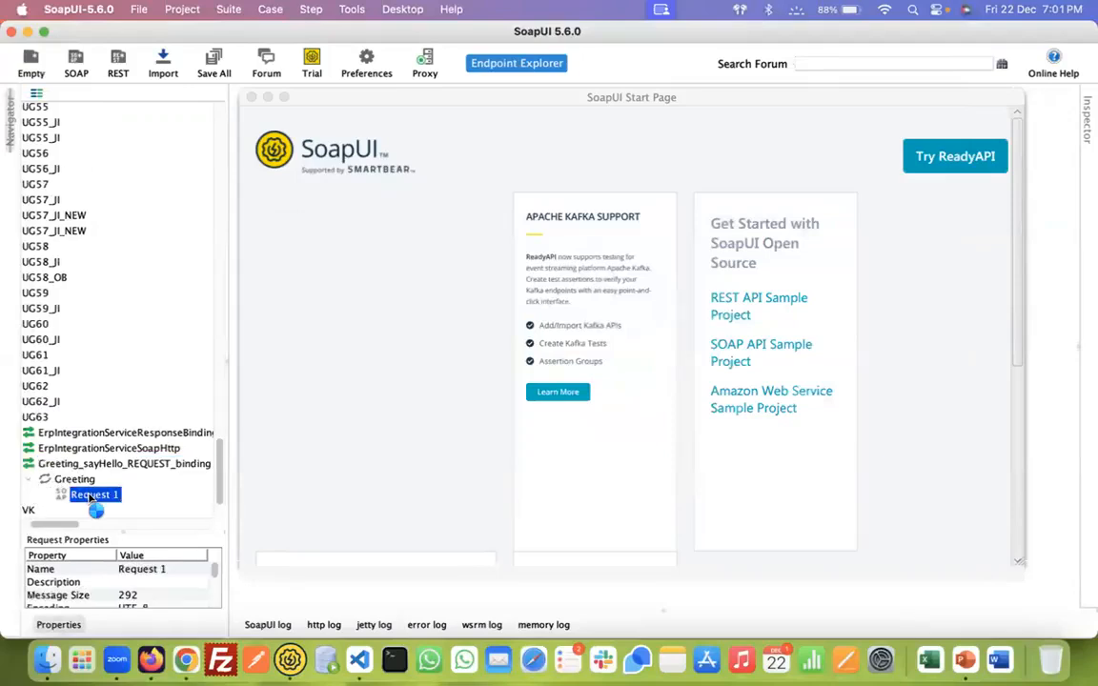
click(309, 122)
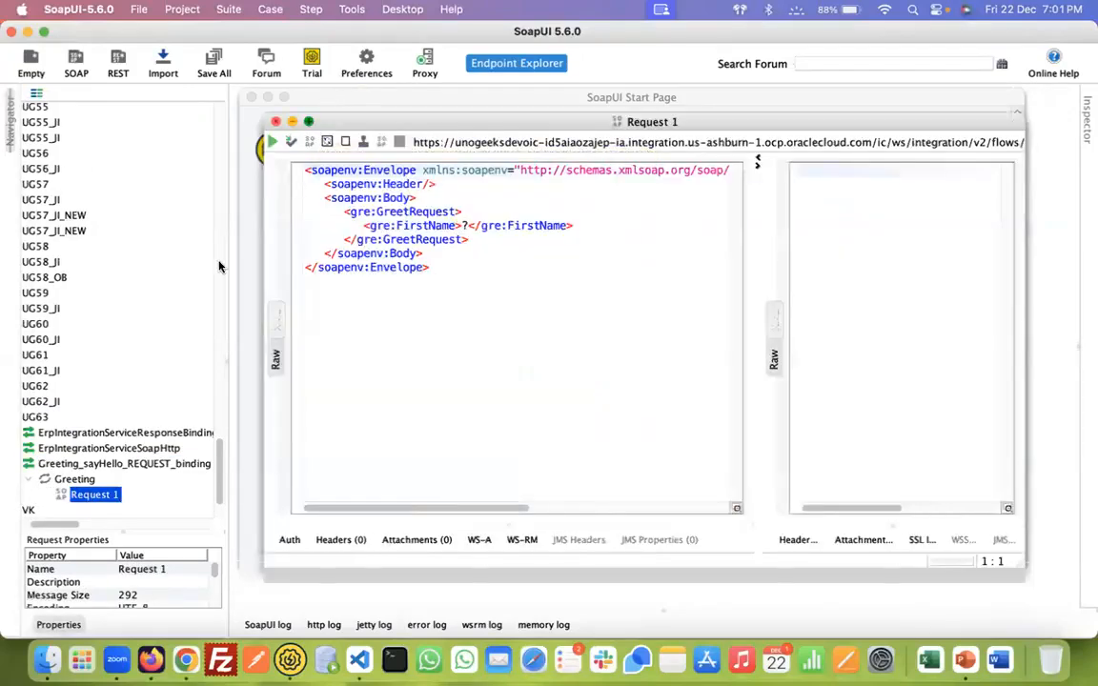
drag(225, 278, 151, 278)
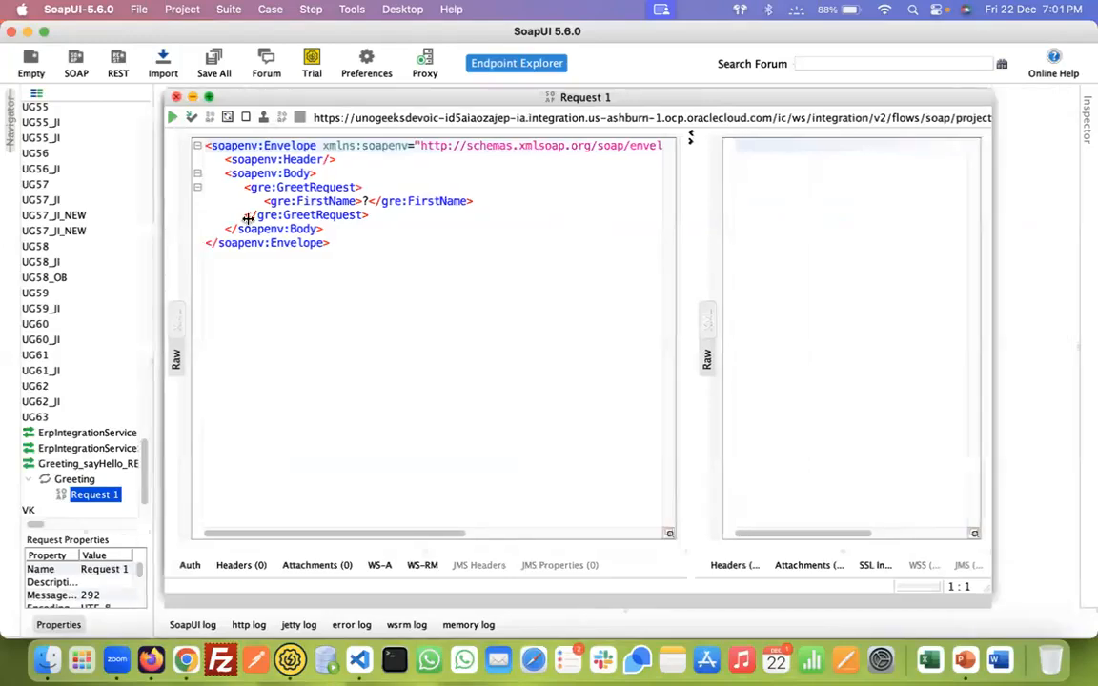
Step: Replace the FirstName placeholder in the GreetRequest payload with UnoGeeks
click(365, 202)
key(BackSpace)
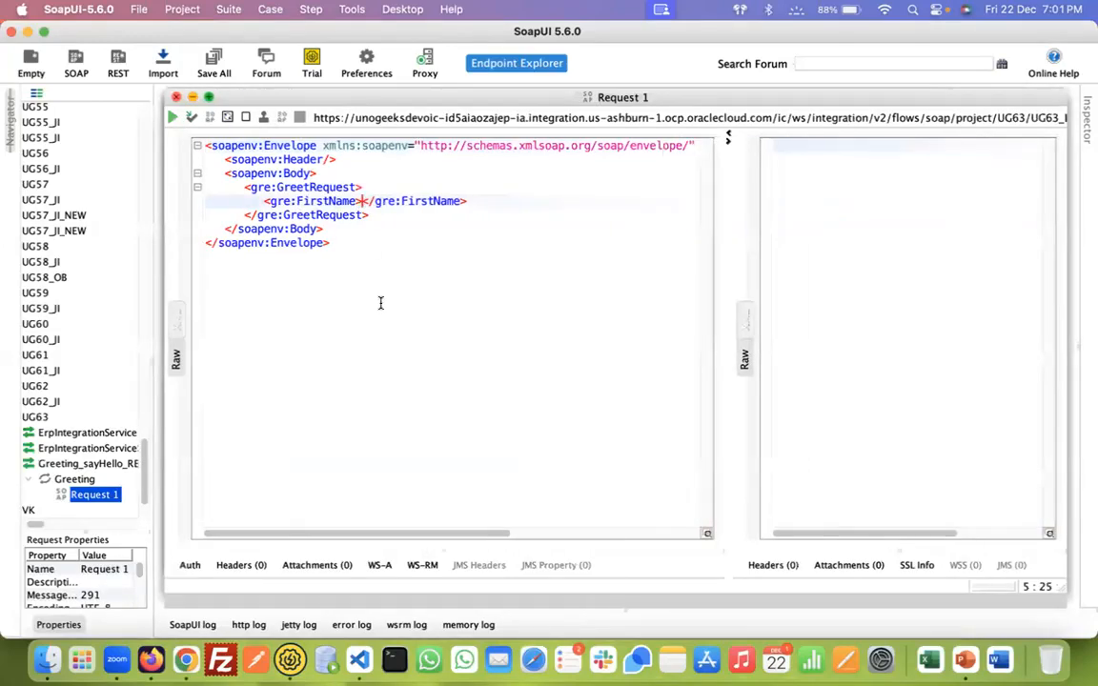
text(Unogeeks)
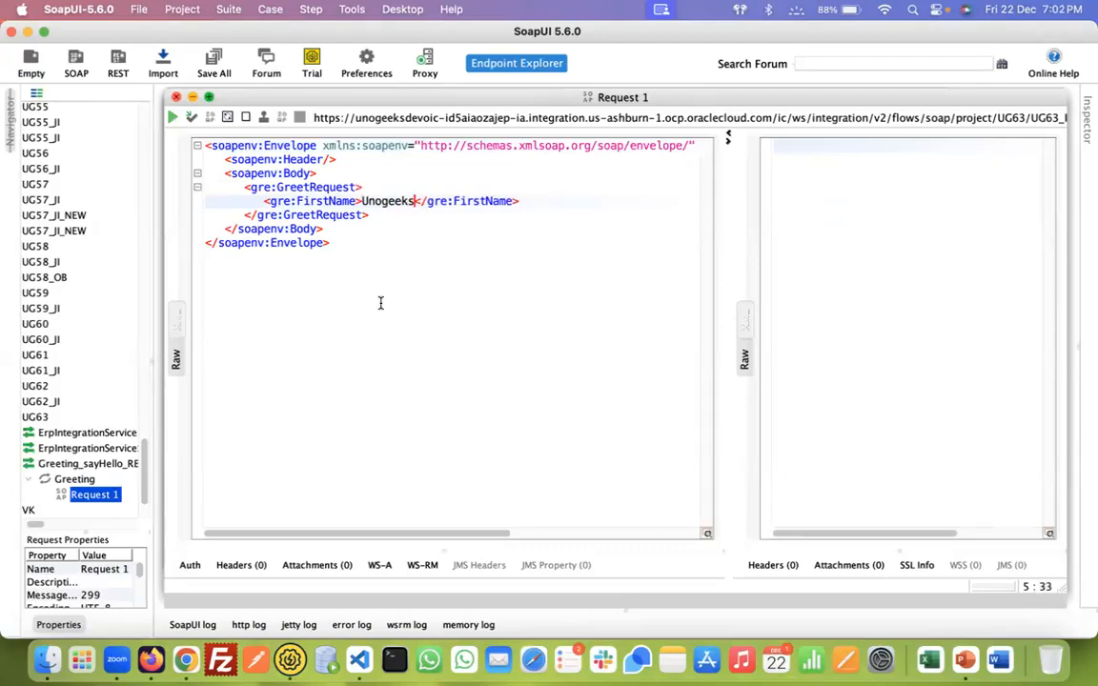
key(Left)
key(Left)
key(Left)
key(Left)
key(BackSpace)
text(G)
click(337, 203)
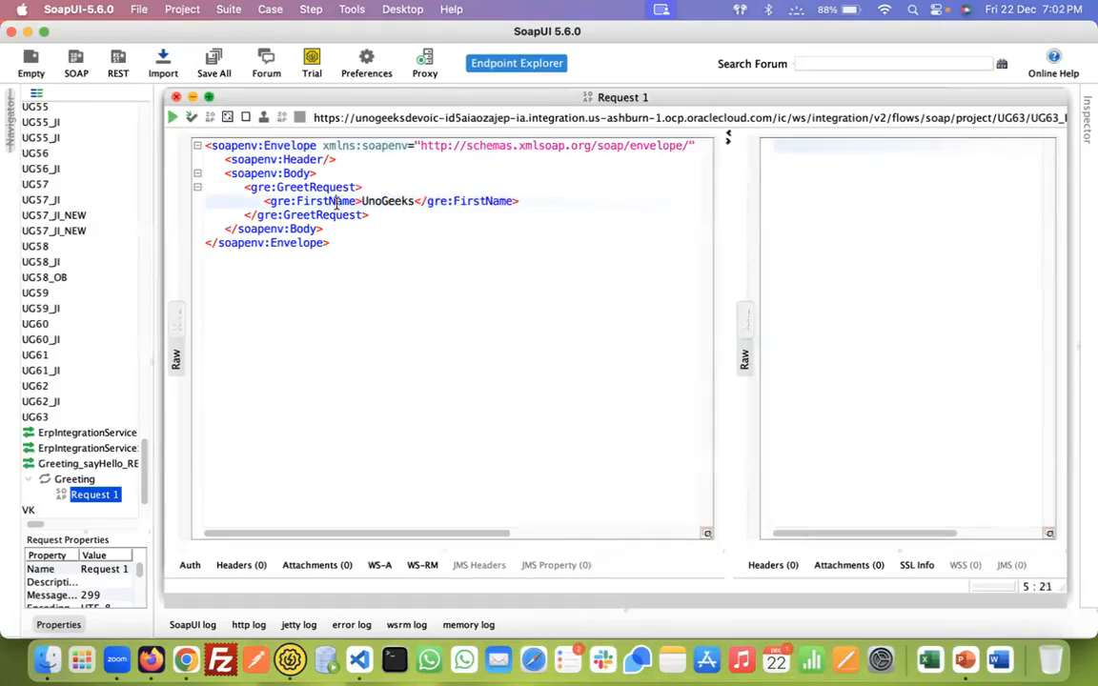
Step: Switch to VS Code to compare the request payload with 5.2.Greetings.wsdl
key(super+Tab)
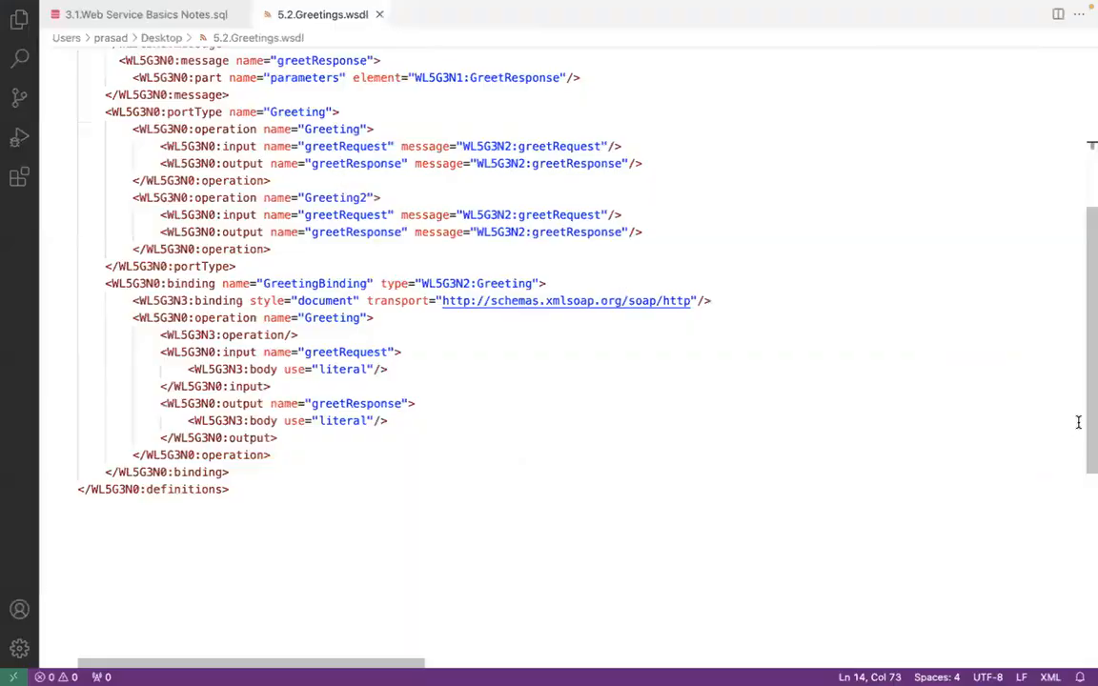
Step: Examine the GreetRequest element and its FirstName field in the schema of 5.2.Greetings.wsdl
scroll(1087, 408, up, 10)
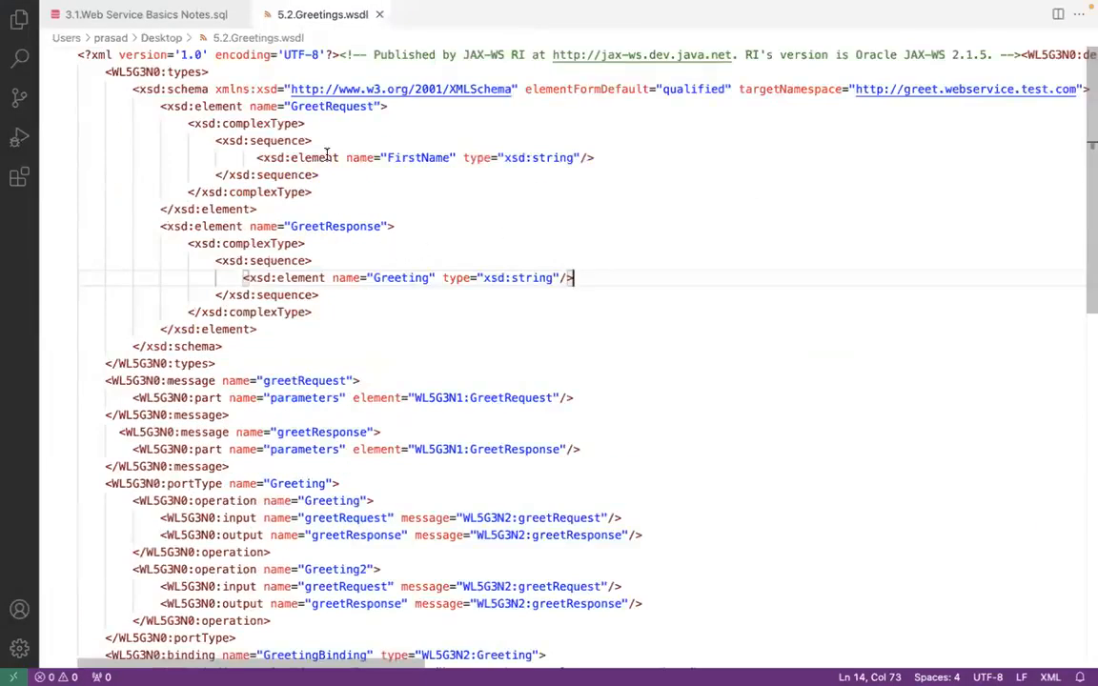
double_click(335, 107)
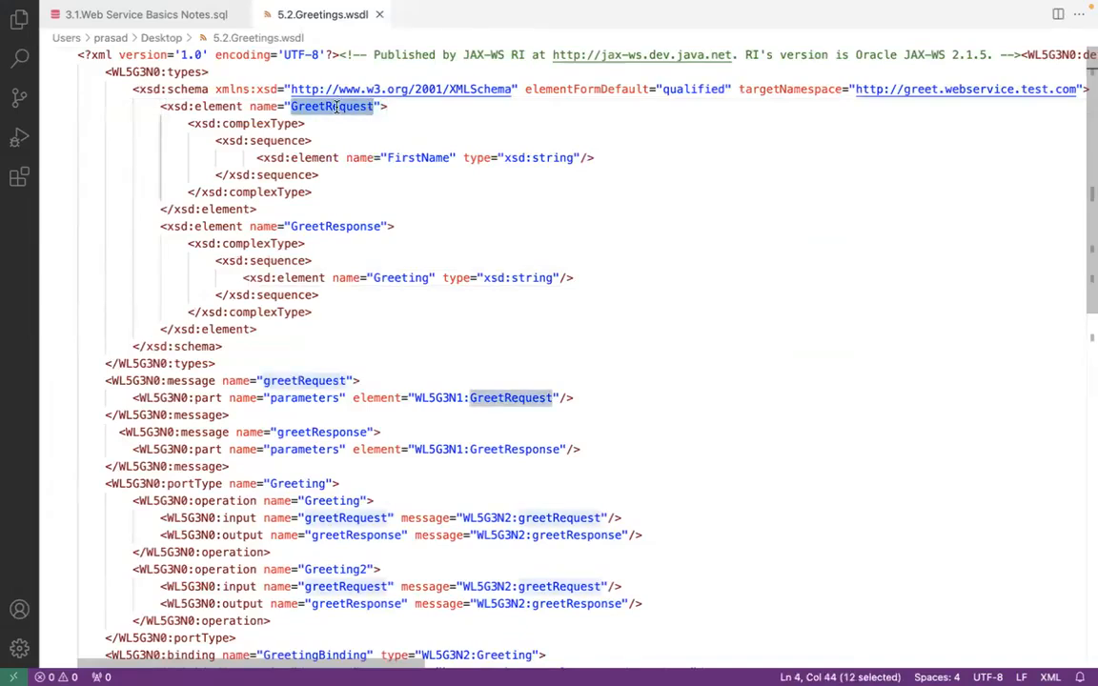
click(420, 157)
Step: Switch to SoapUI and add a new authorization of type Basic to Request 1
key(super+Tab)
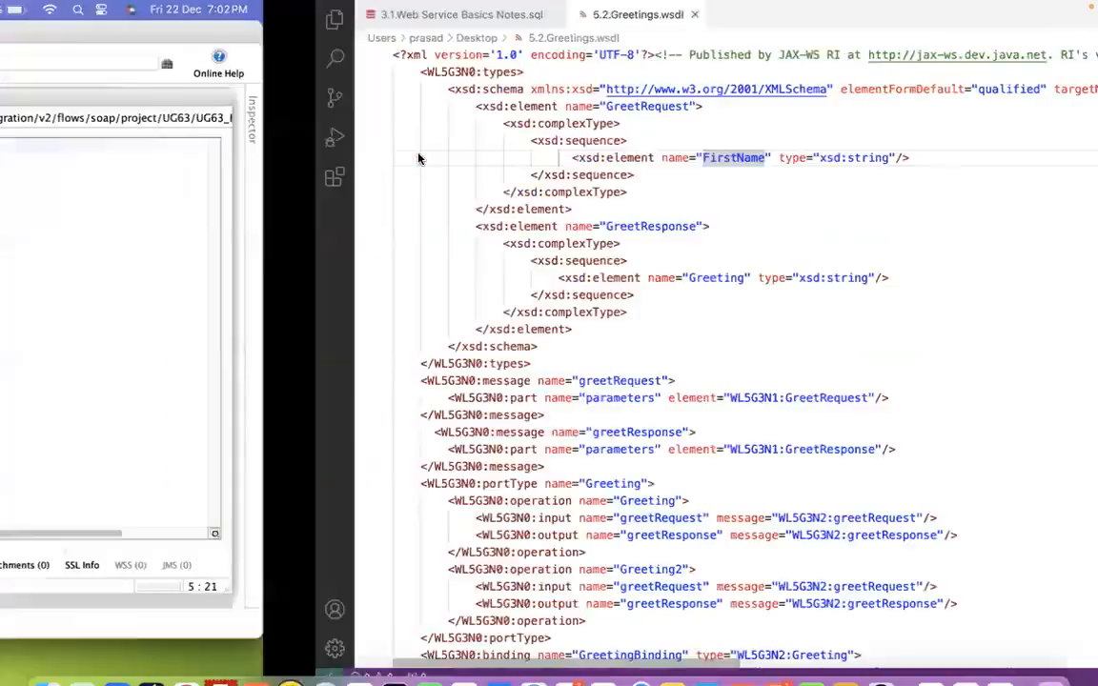
click(189, 566)
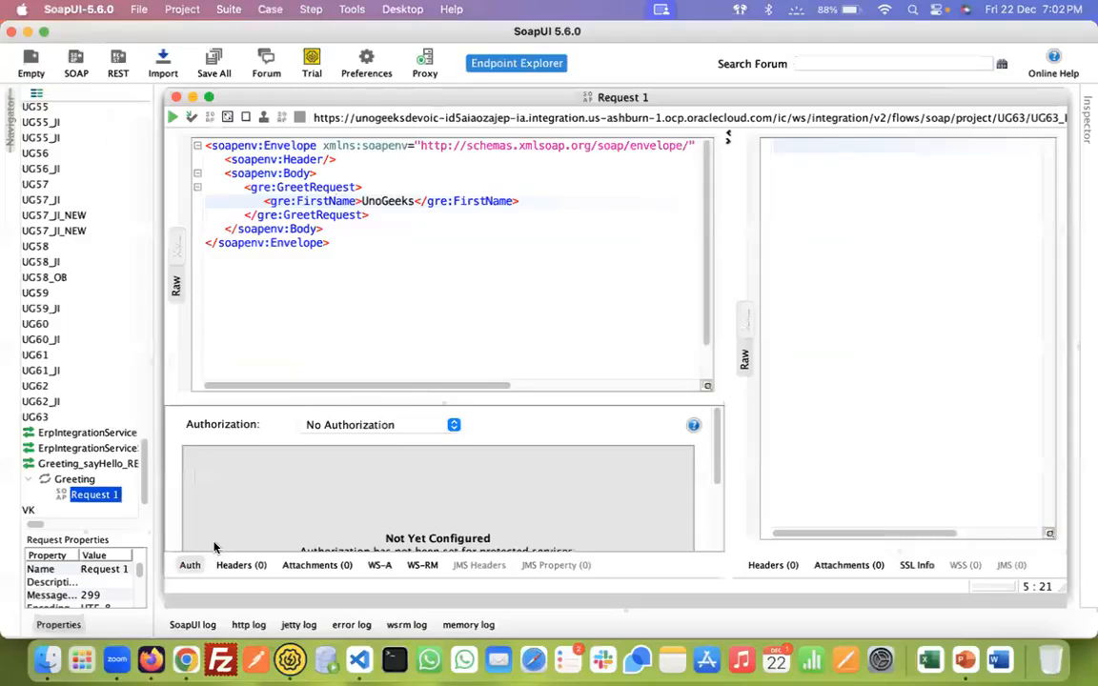
click(419, 424)
click(405, 454)
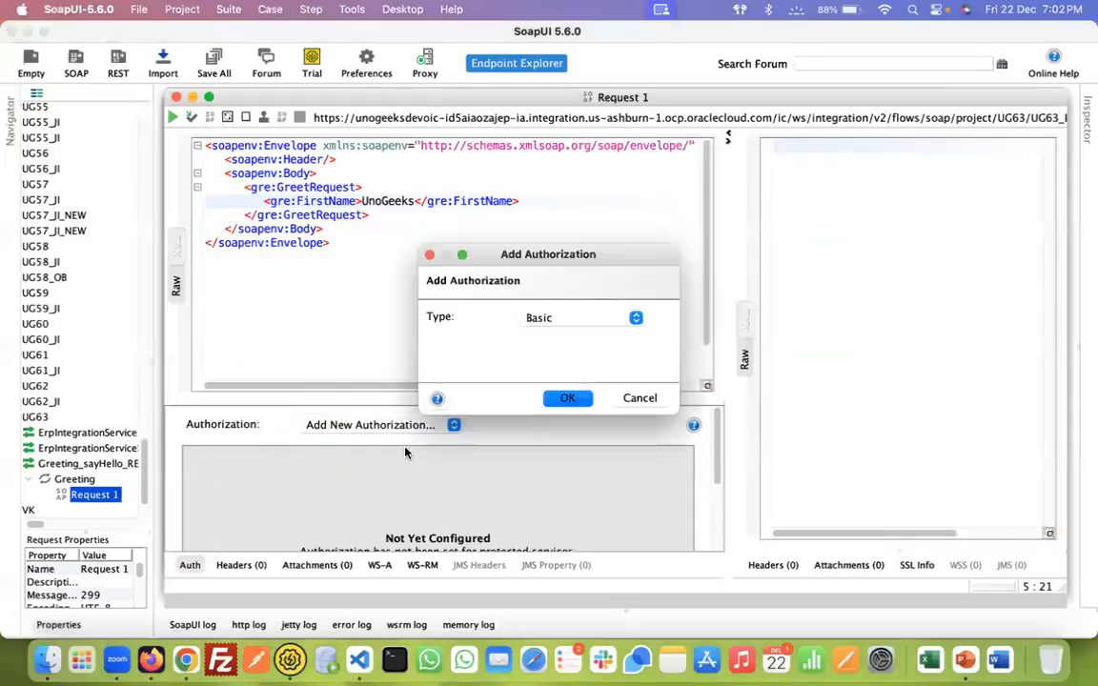
click(565, 397)
Step: Set the Basic authorization username to ugoic.user1
click(398, 473)
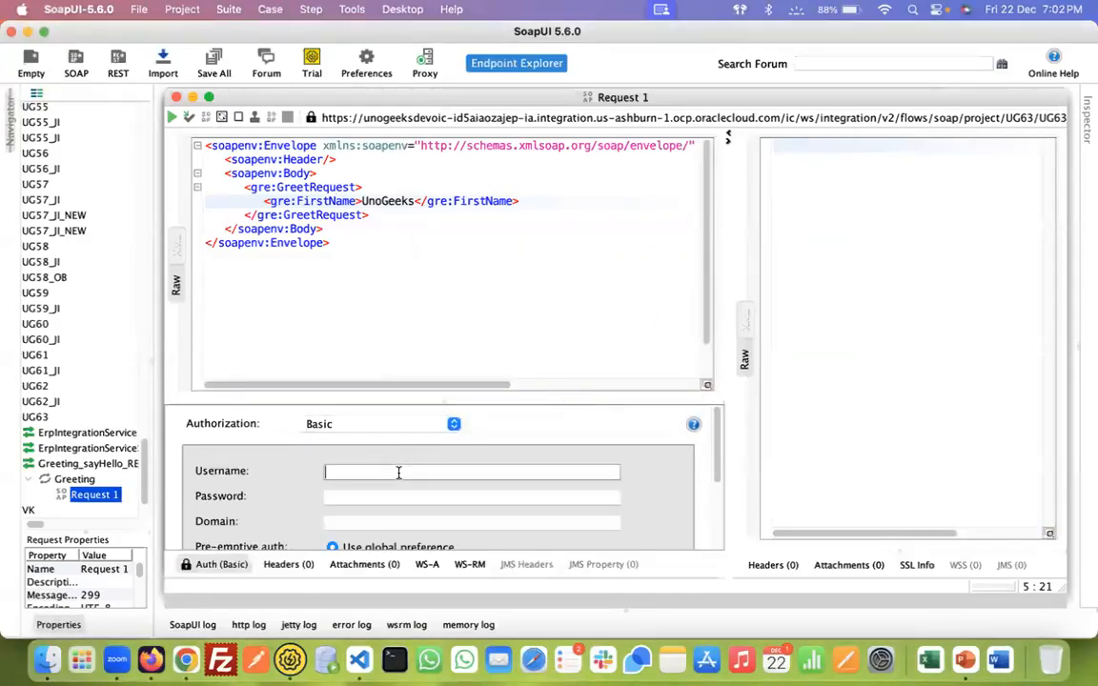
text(ugoic.uset1)
key(BackSpace)
key(BackSpace)
text(r1)
key(Tab)
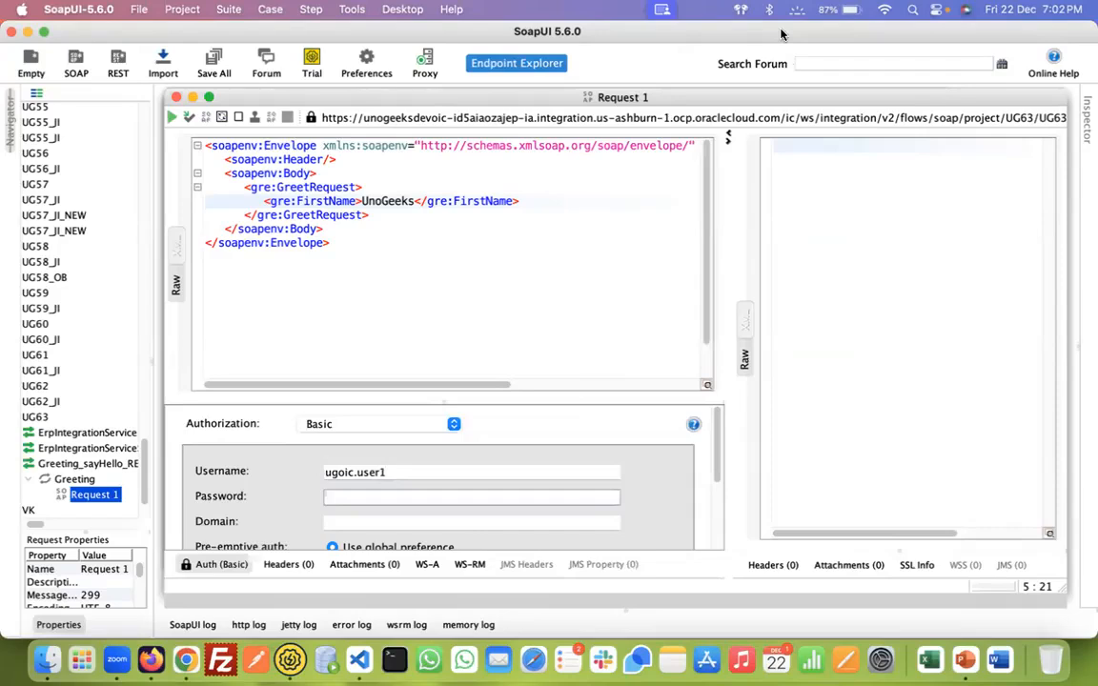
Step: Check the request's endpoint URL and paste the account password into the Basic authorization settings
key(ctrl+Right)
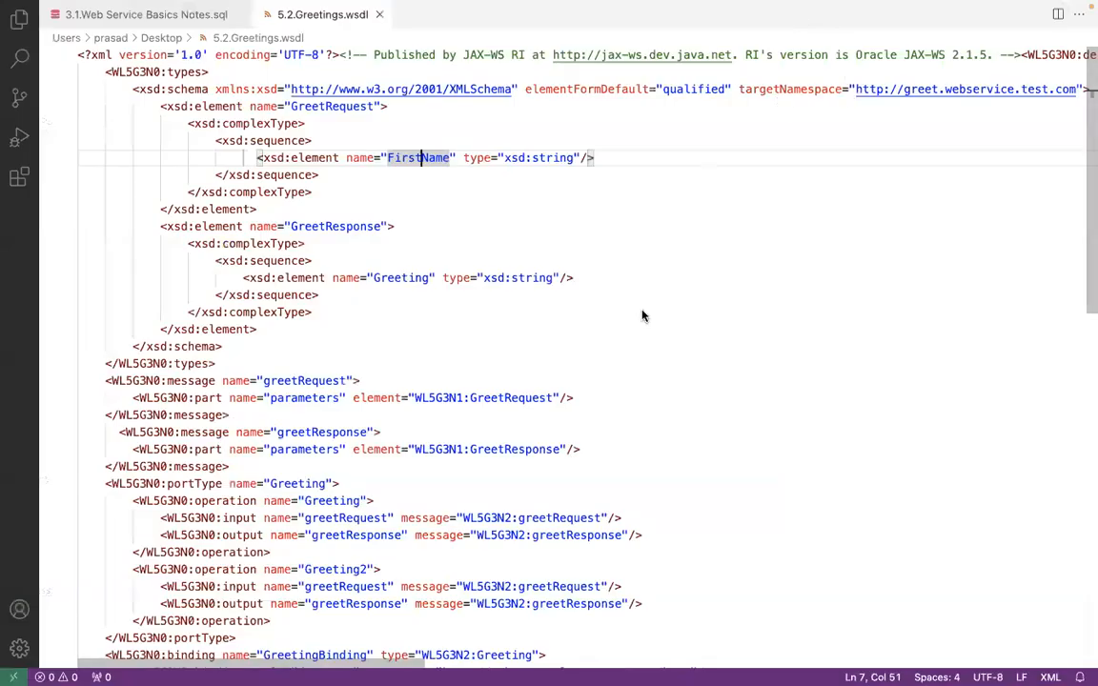
key(ctrl+Left)
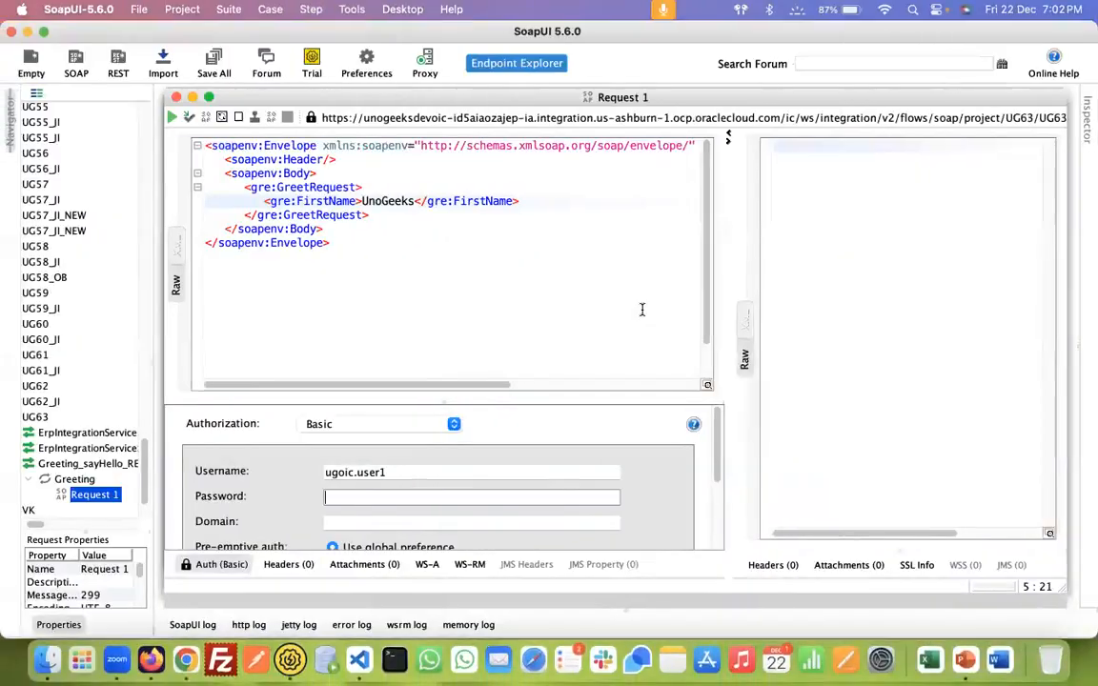
double_click(1053, 117)
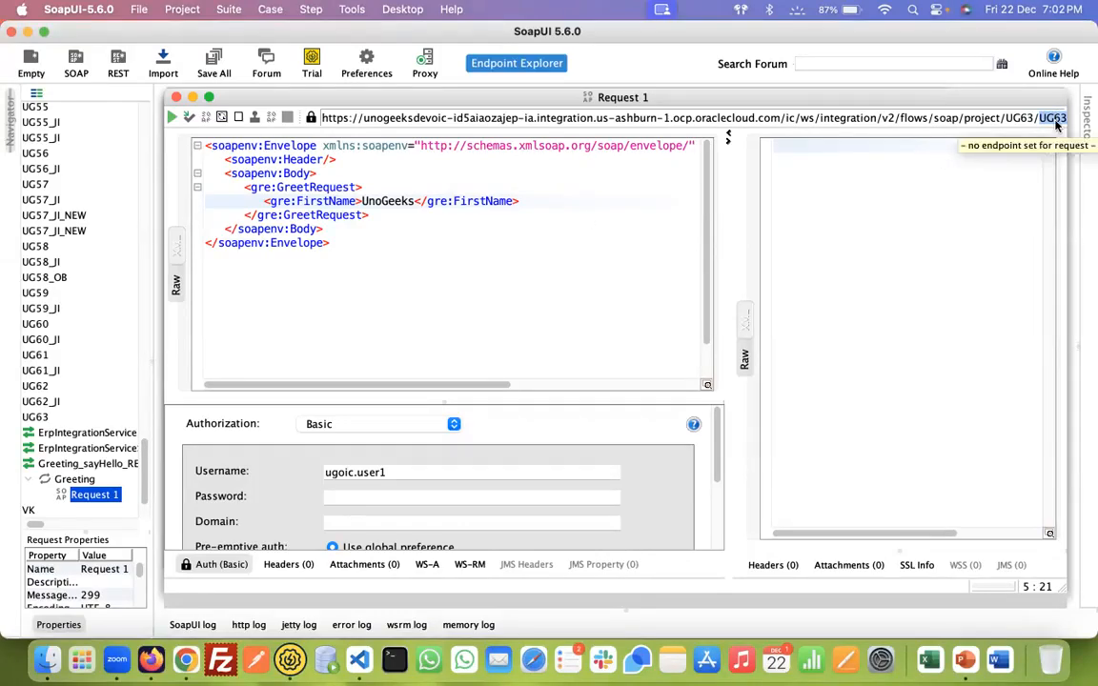
click(413, 118)
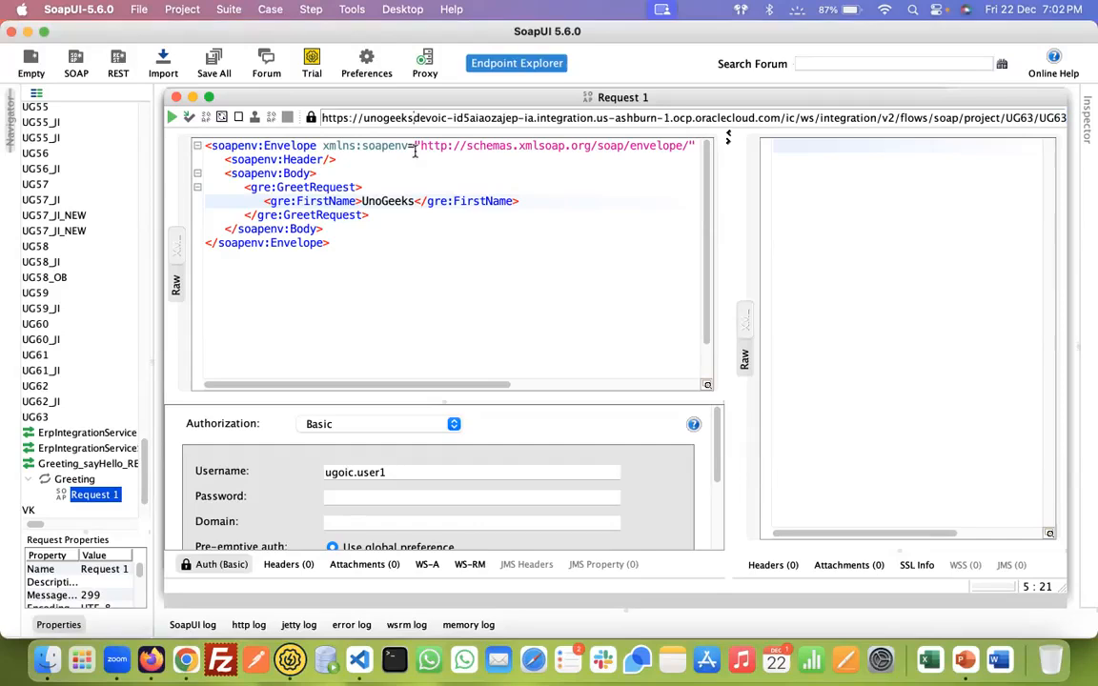
click(379, 497)
key(super+v)
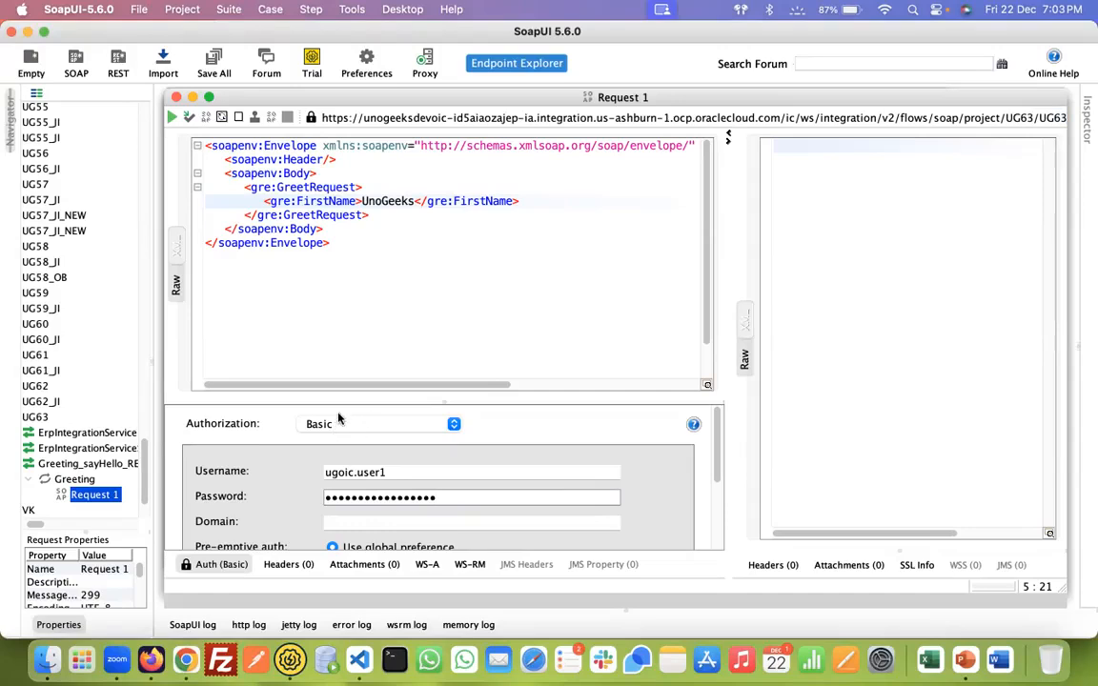
Step: Send the SOAP request and inspect the status line of its raw response
click(173, 117)
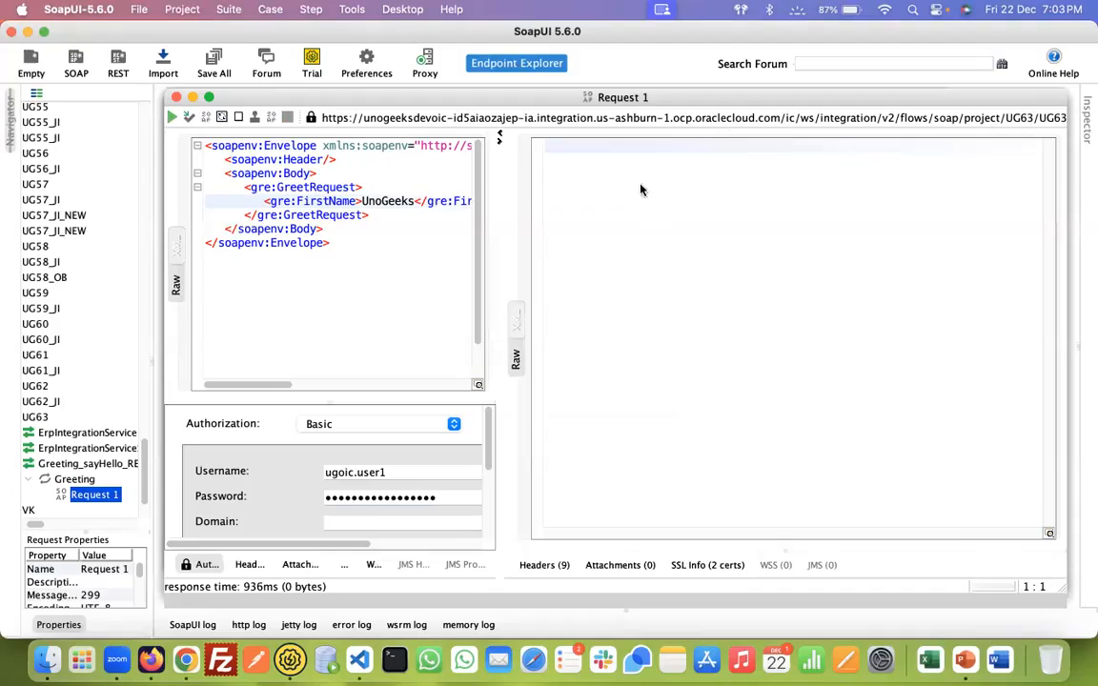
click(517, 360)
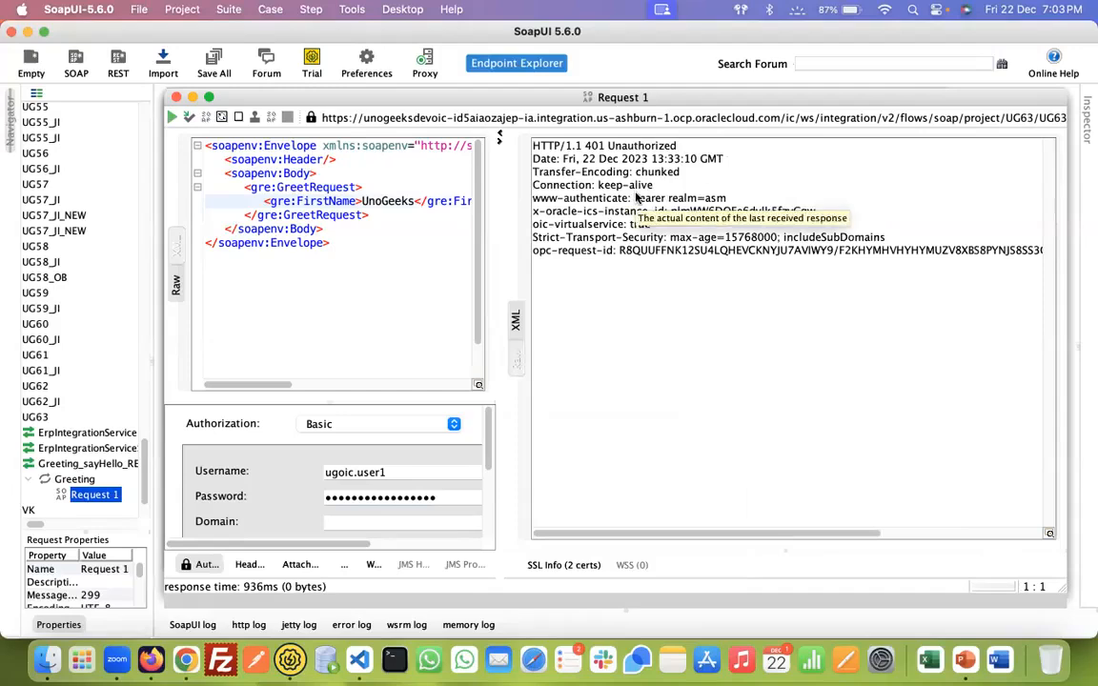
drag(676, 146, 585, 146)
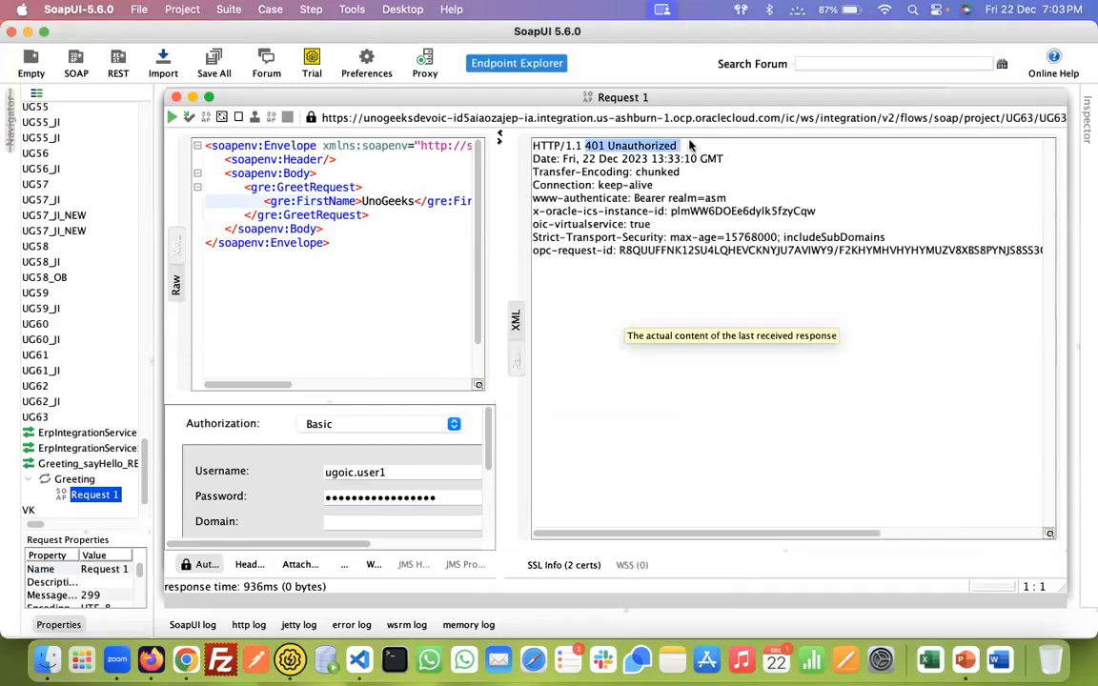
click(683, 252)
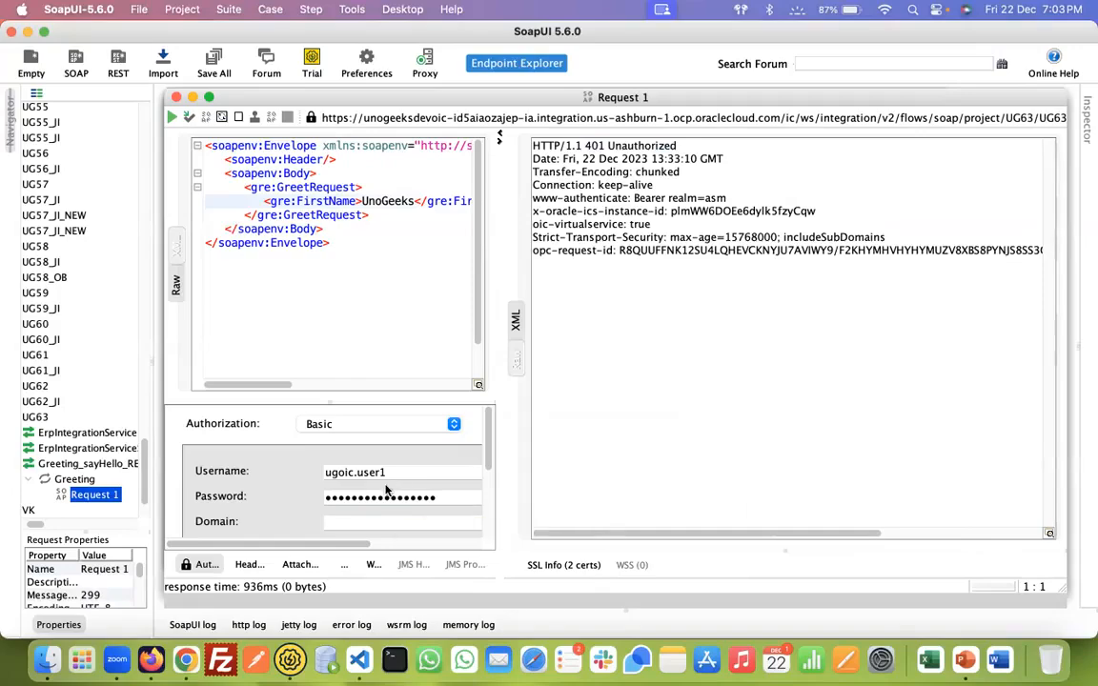
Step: Switch to the browser, dismiss the run details and view the security policy of the UG63 Hello World SOAP Conn connection
key(super+Tab)
key(super+Tab)
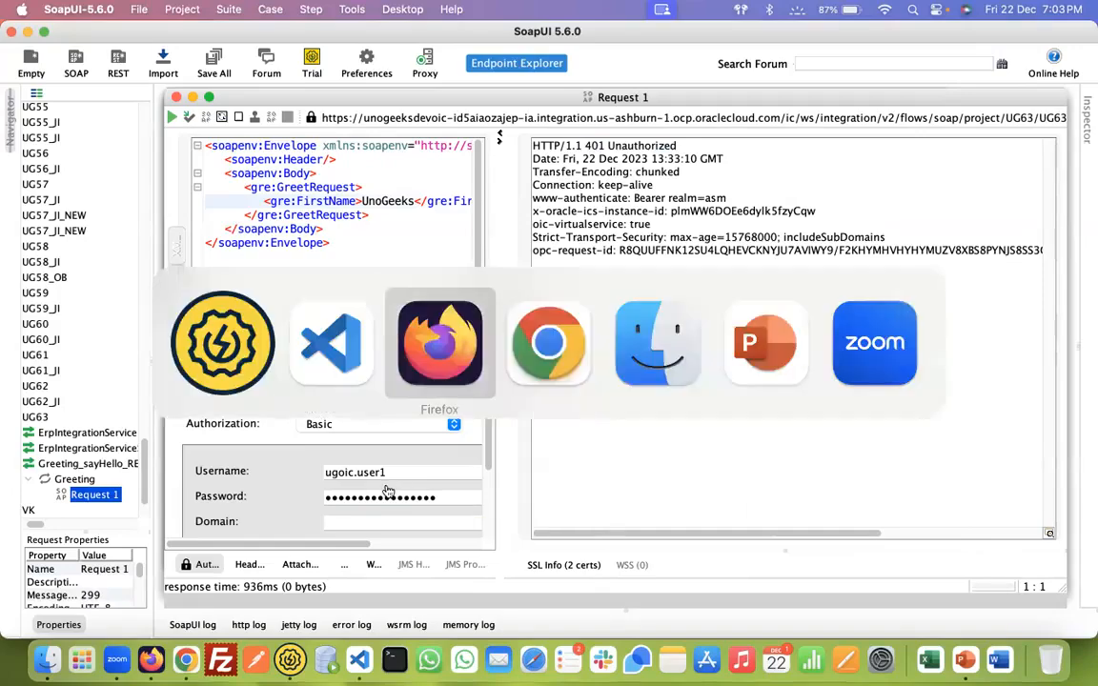
click(122, 19)
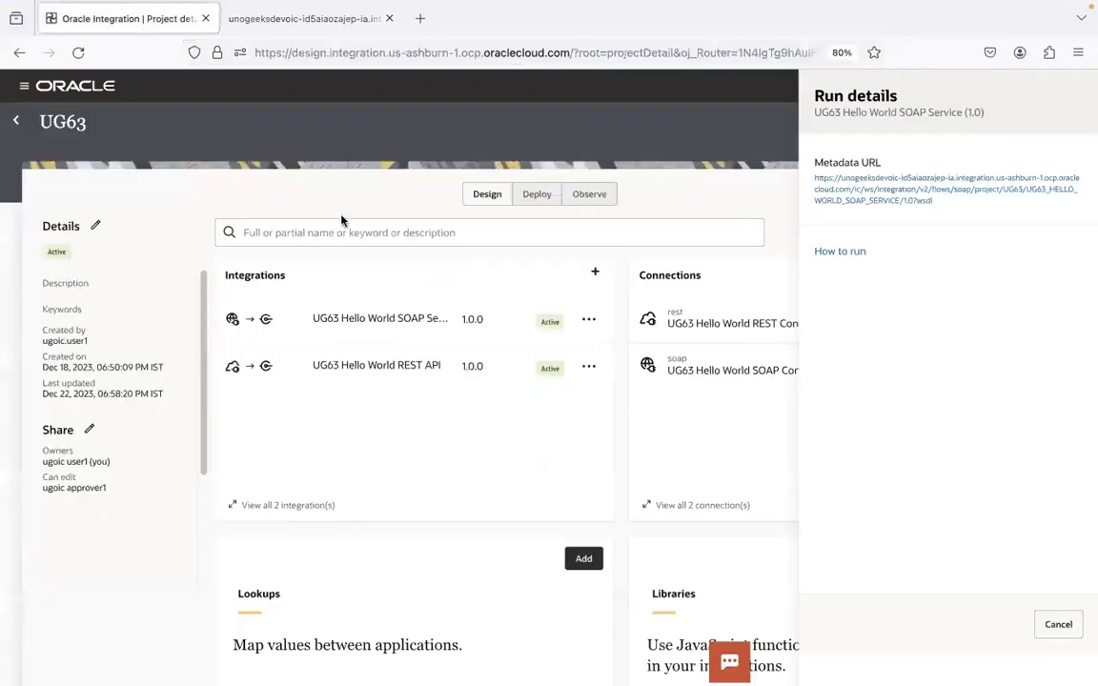
click(1058, 624)
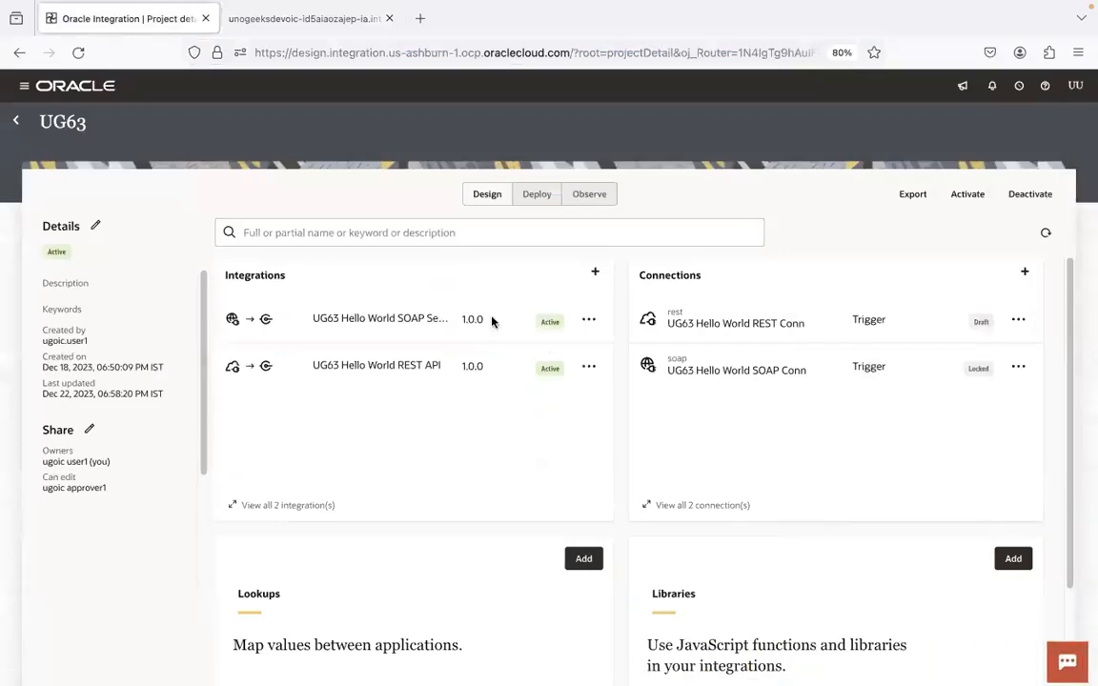
click(773, 379)
click(277, 26)
click(140, 25)
click(767, 371)
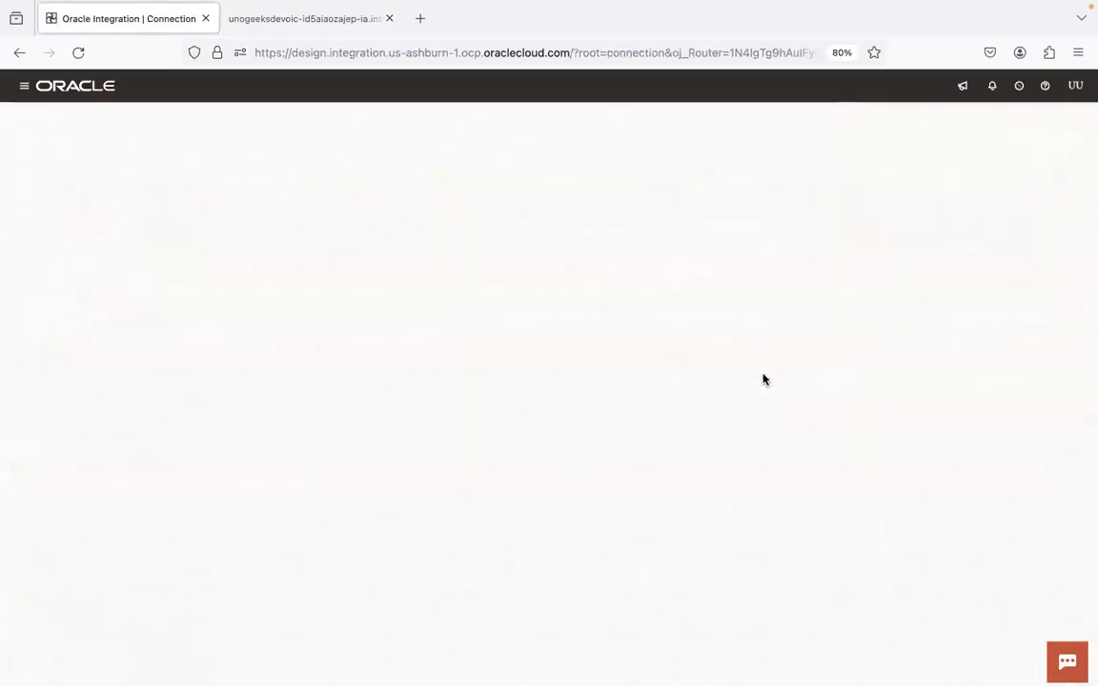
key(super+Tab)
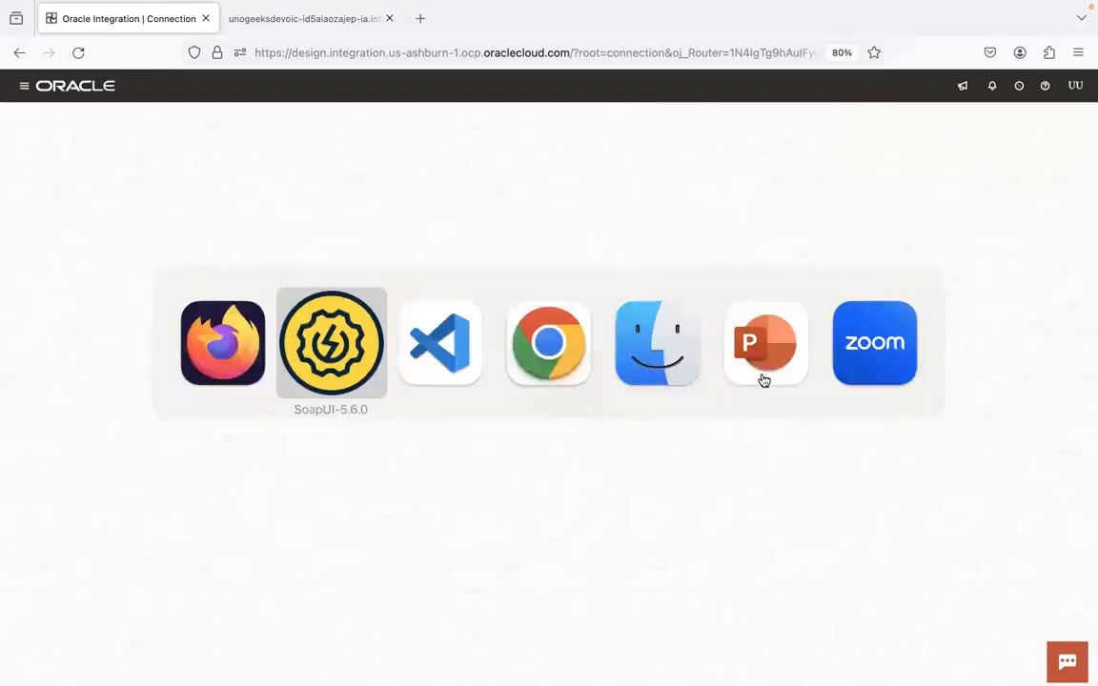
key(super+Tab)
key(super+Tab)
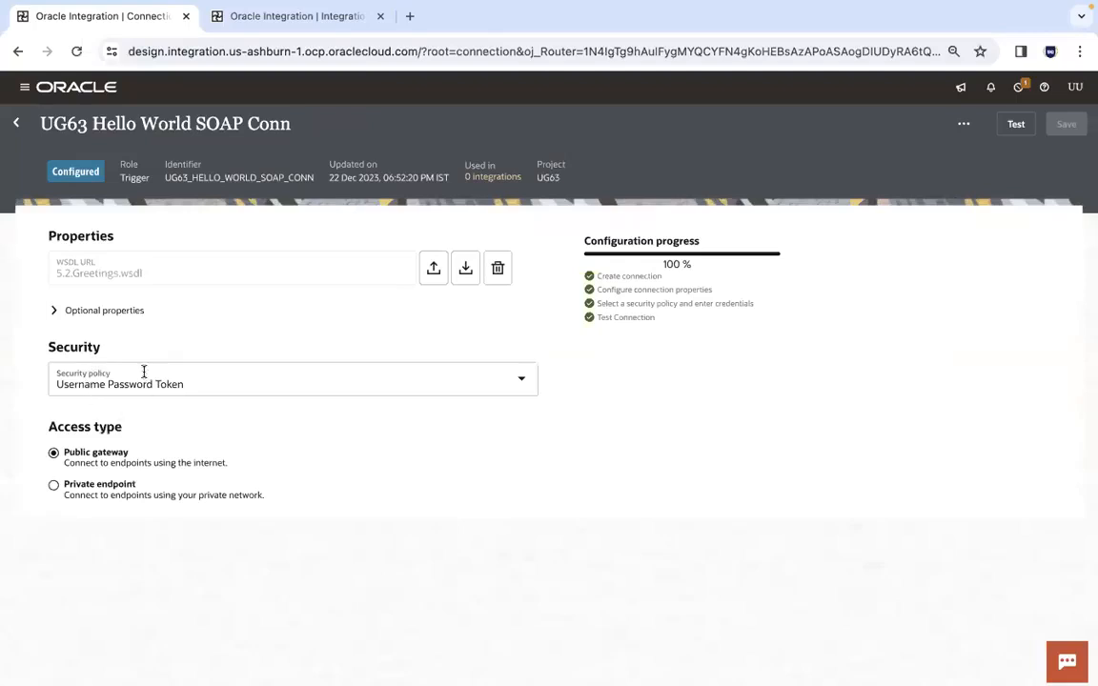
Step: Try Basic Authentication as the connection's security policy, compare it with the SoapUI authorization, and reselect Username Password Token
click(156, 380)
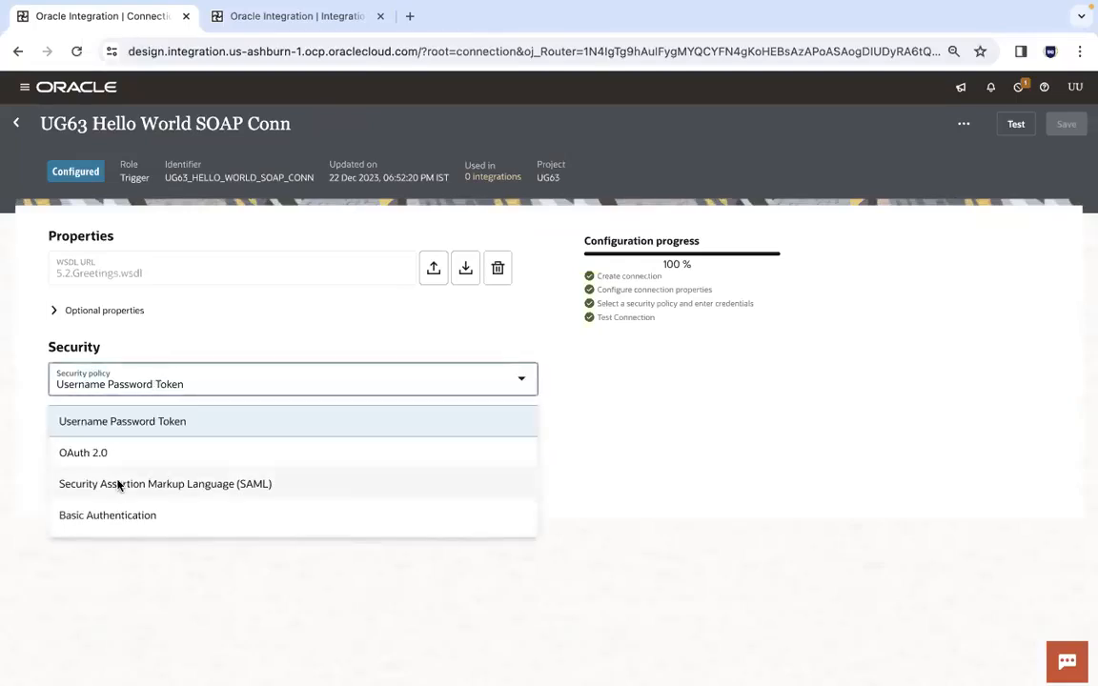
click(112, 515)
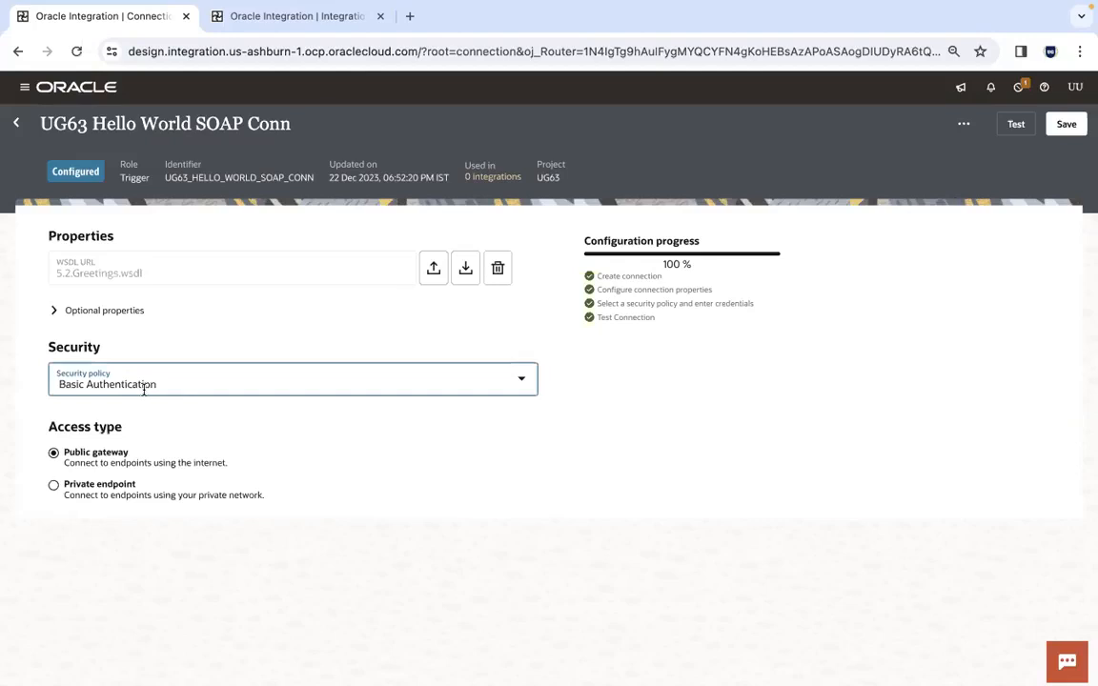
key(super+Tab)
key(super+Tab)
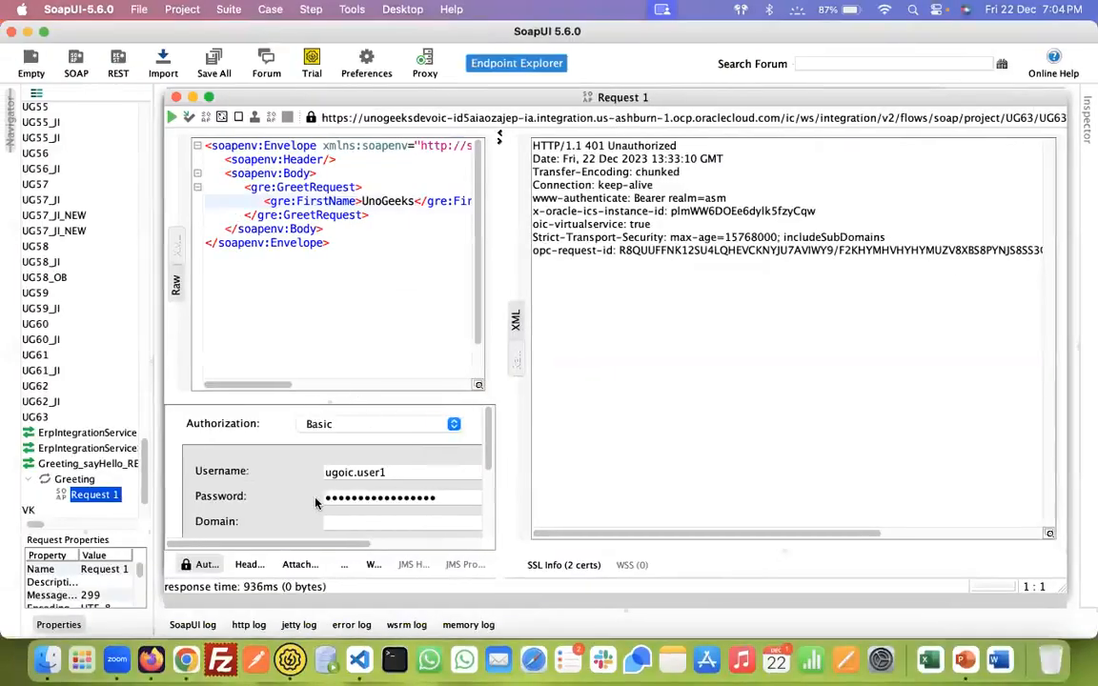
key(super+Tab)
click(265, 378)
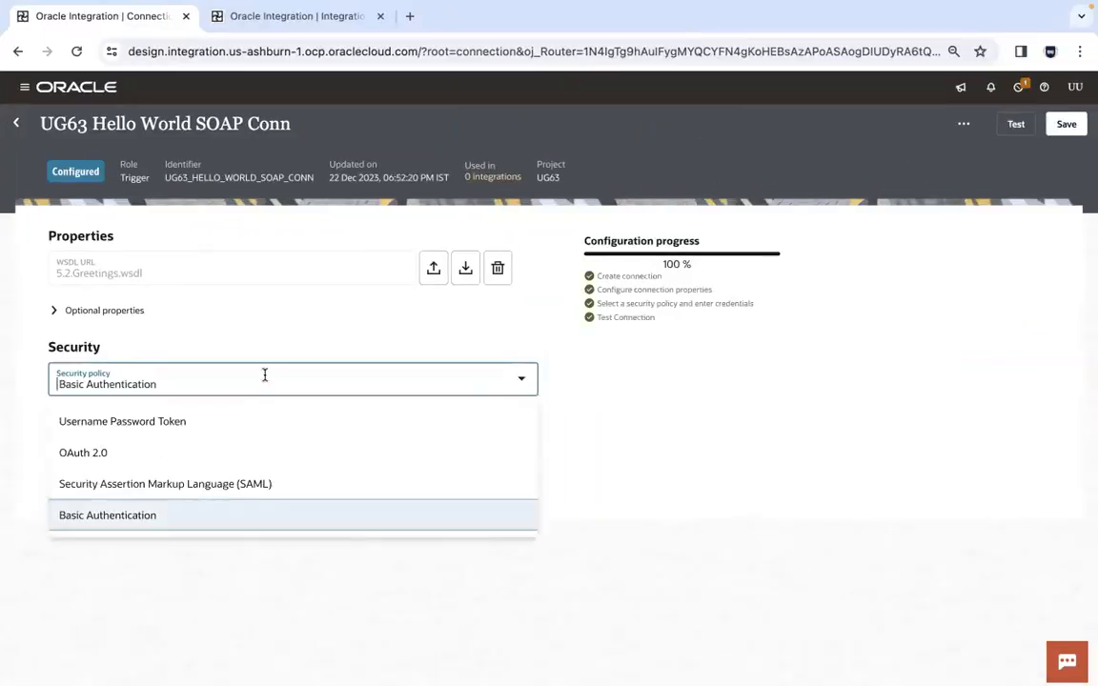
click(212, 421)
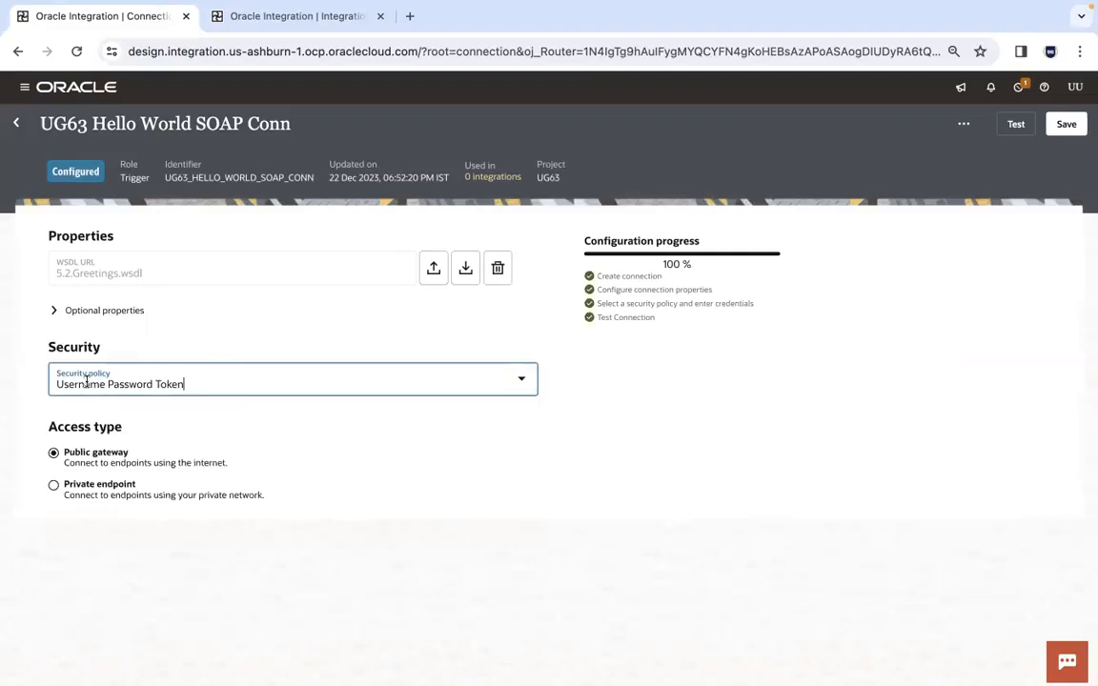
Step: Switch to SoapUI and place the text cursor with a space inside the request's empty soapenv:Header tag
key(super+Tab)
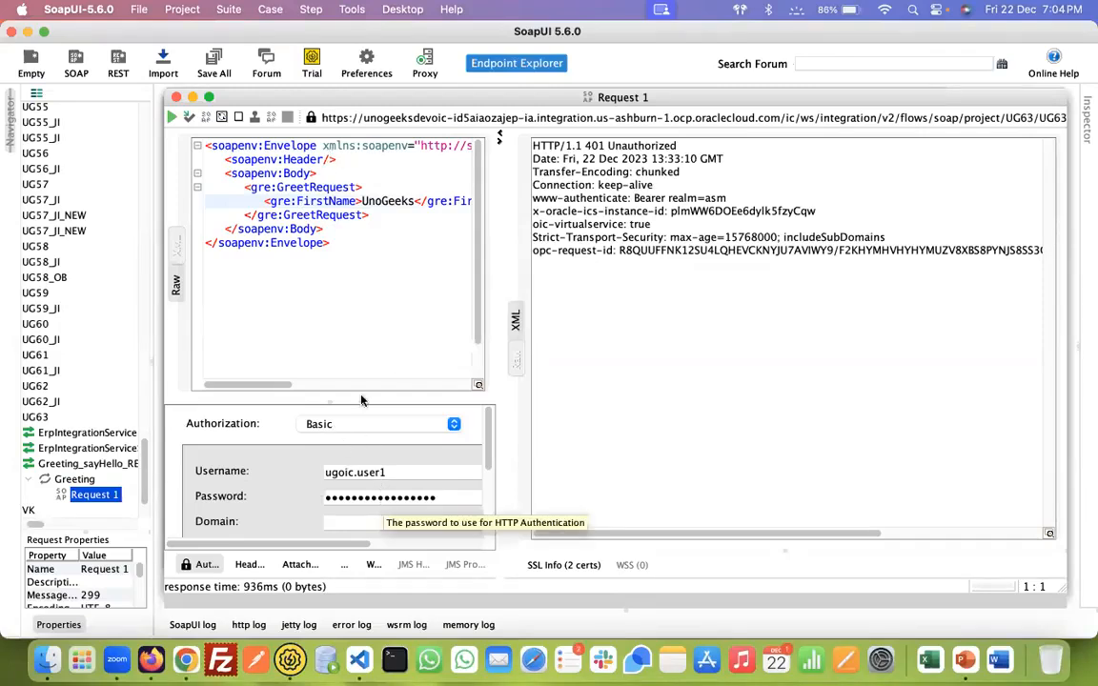
click(325, 159)
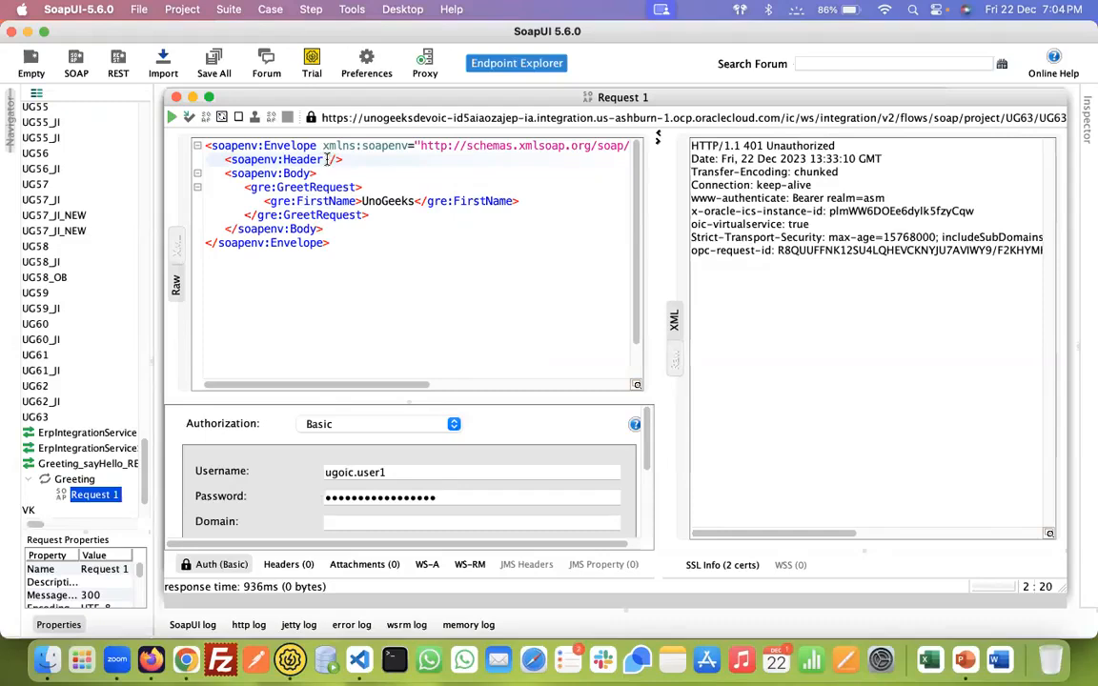
right_click(328, 159)
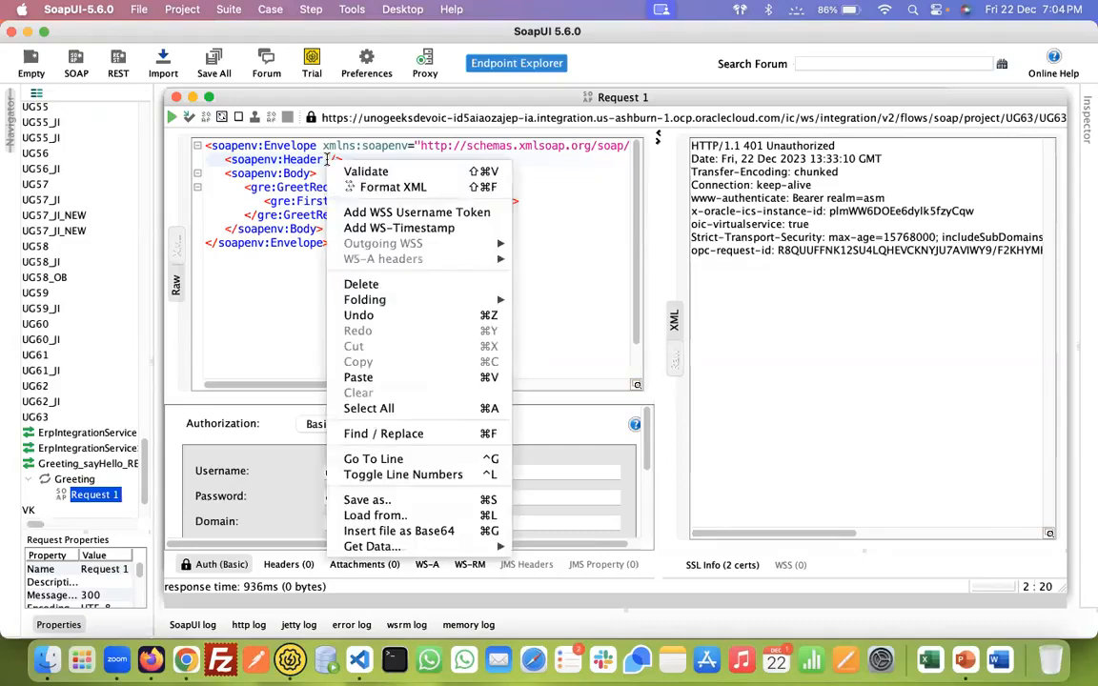
click(385, 213)
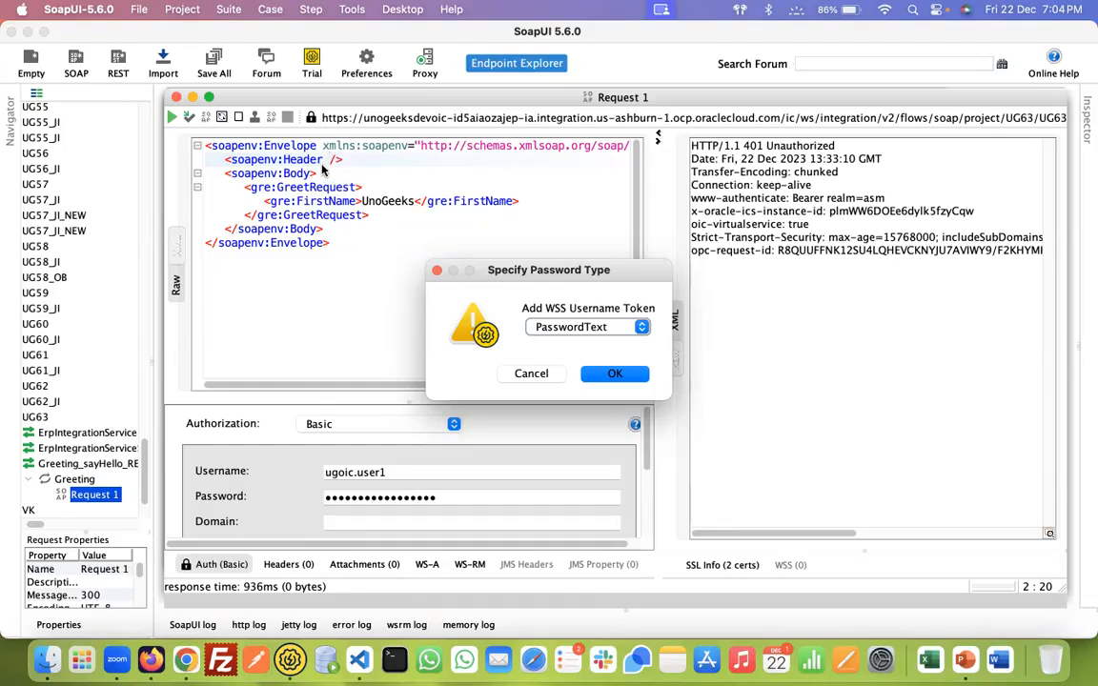
click(531, 373)
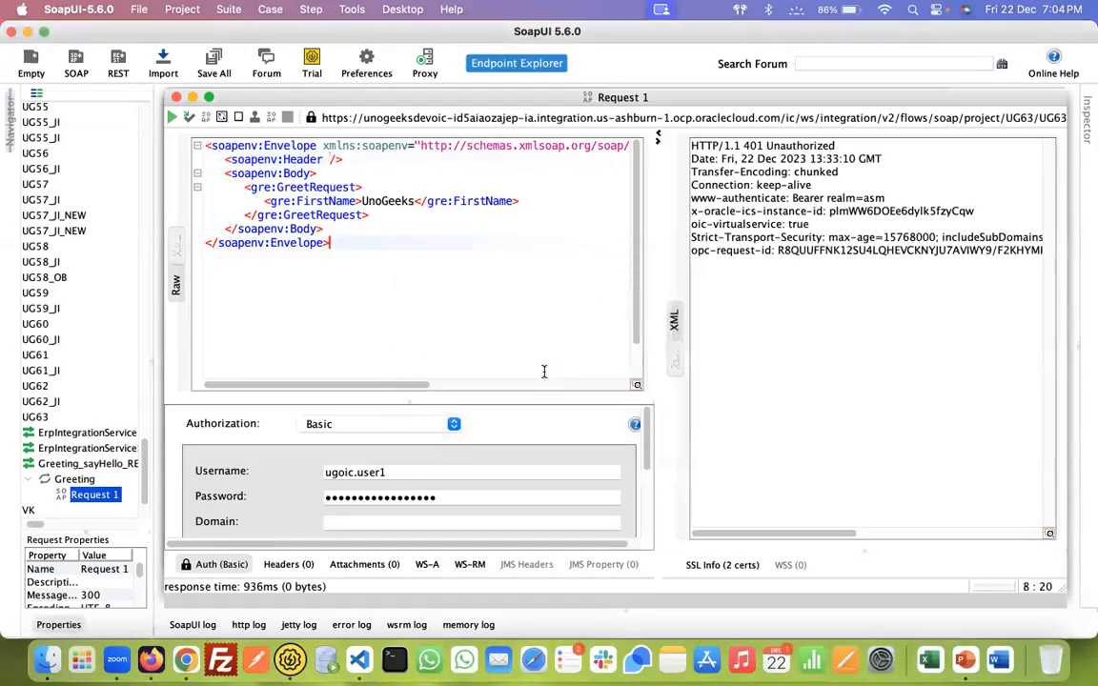
Step: Add a WSS Username Token with the PasswordText type to the SOAP request's header
right_click(329, 159)
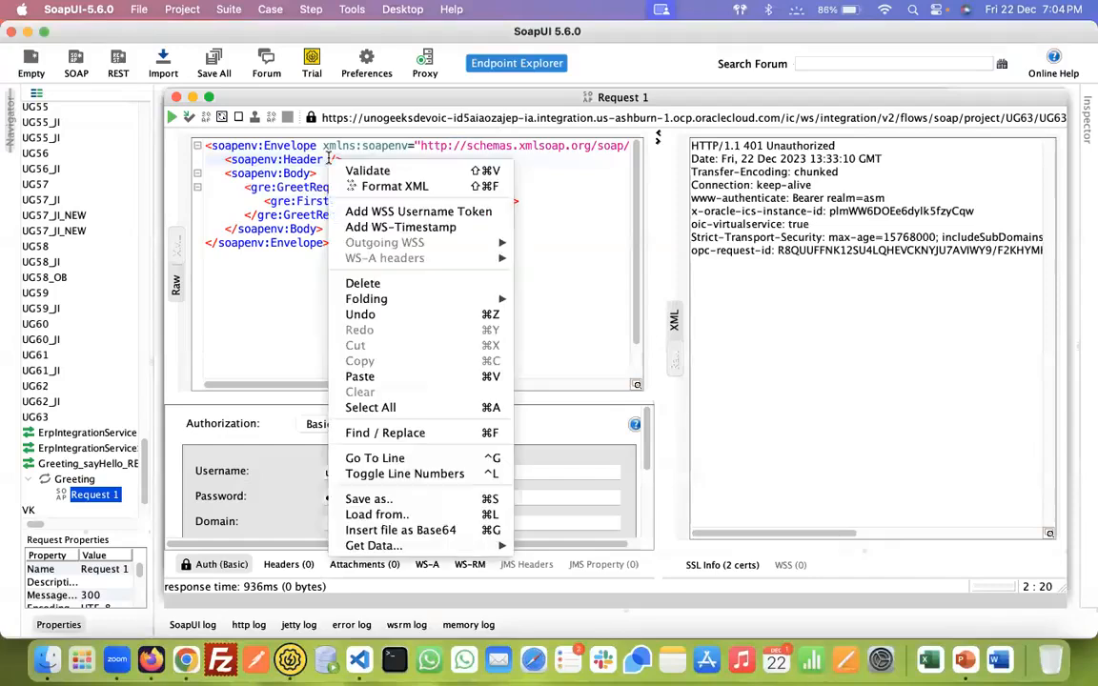
click(412, 212)
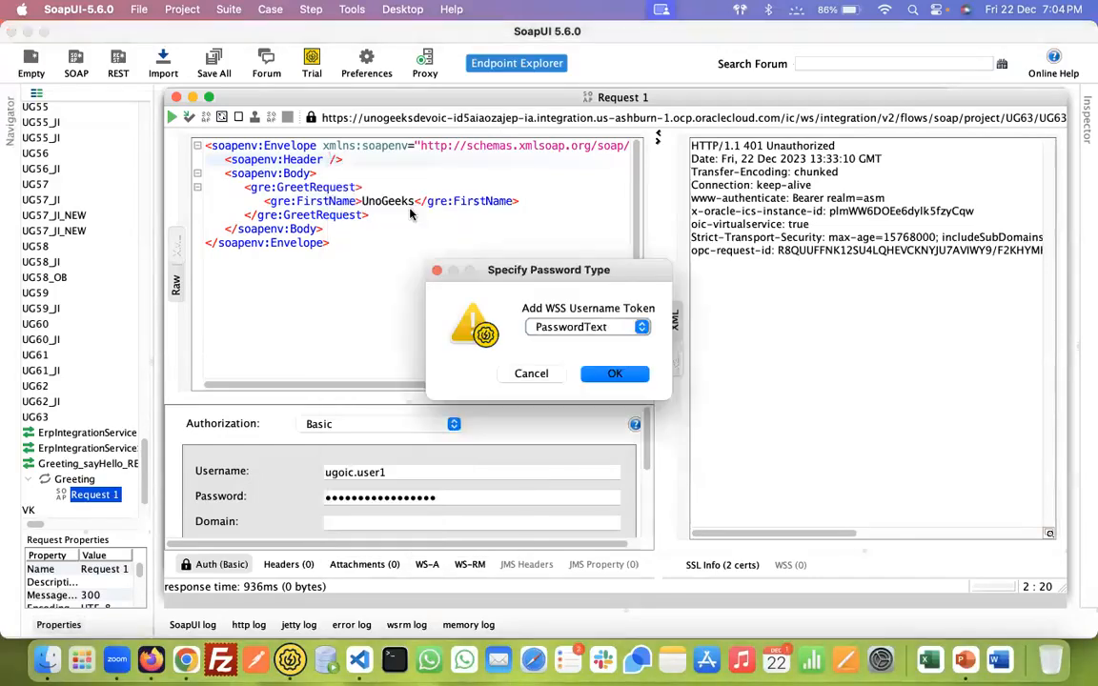
click(644, 329)
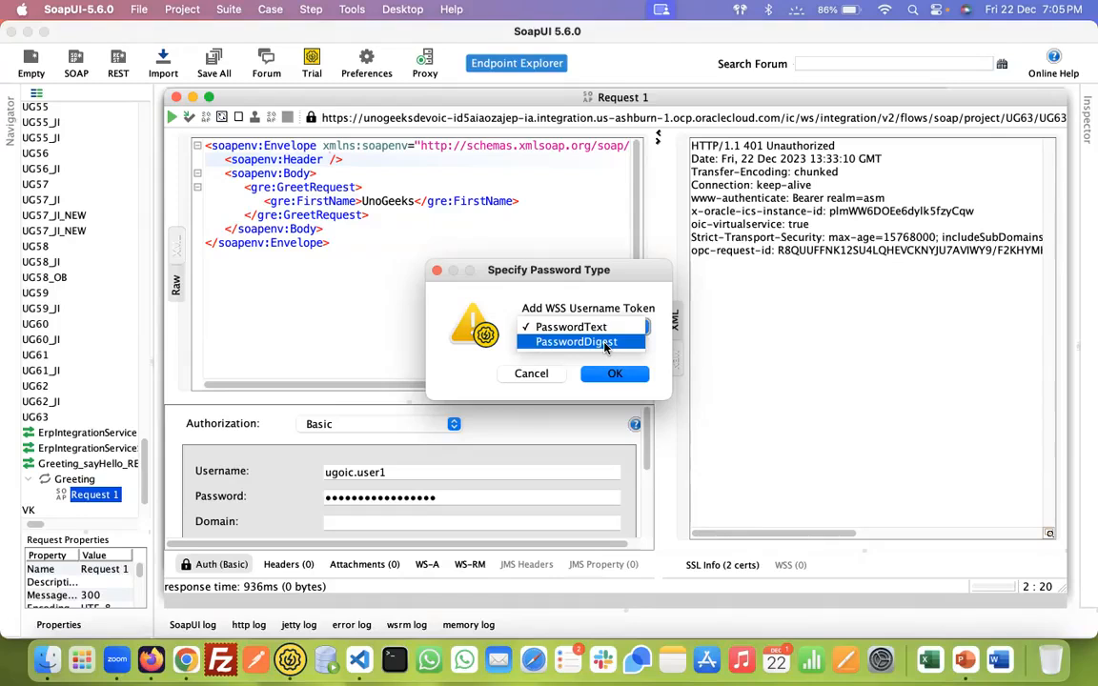
click(615, 327)
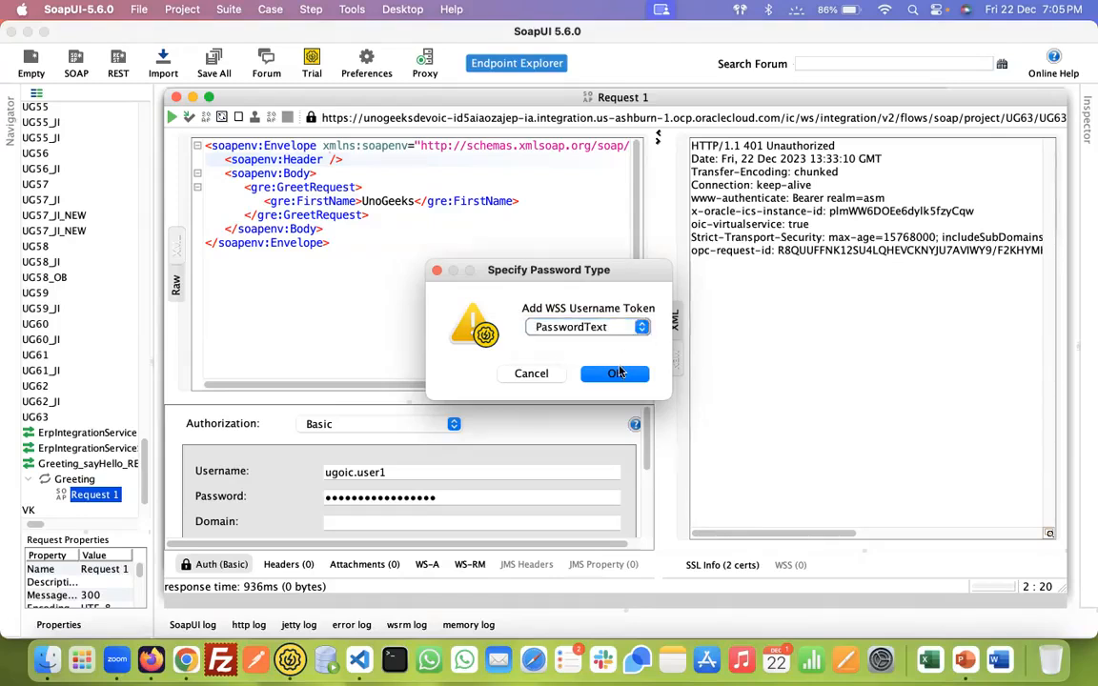
click(617, 373)
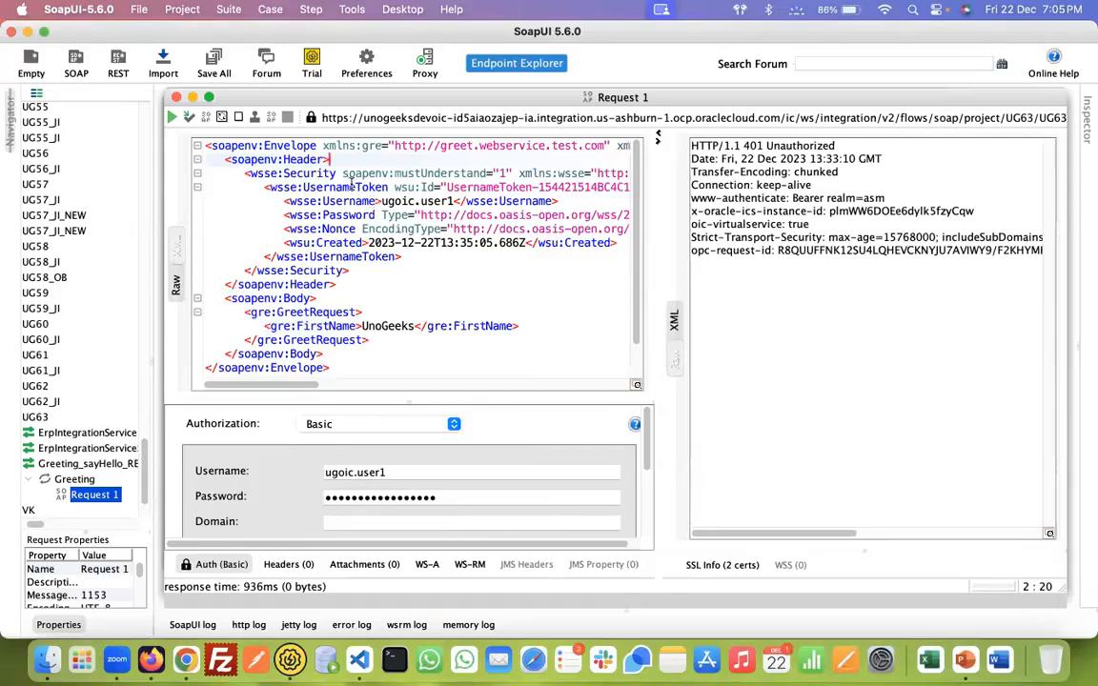
Step: Examine the inserted wsse:Security block and its UsernameToken, along with the GreetRequest element in the body
click(245, 173)
shift+click(429, 264)
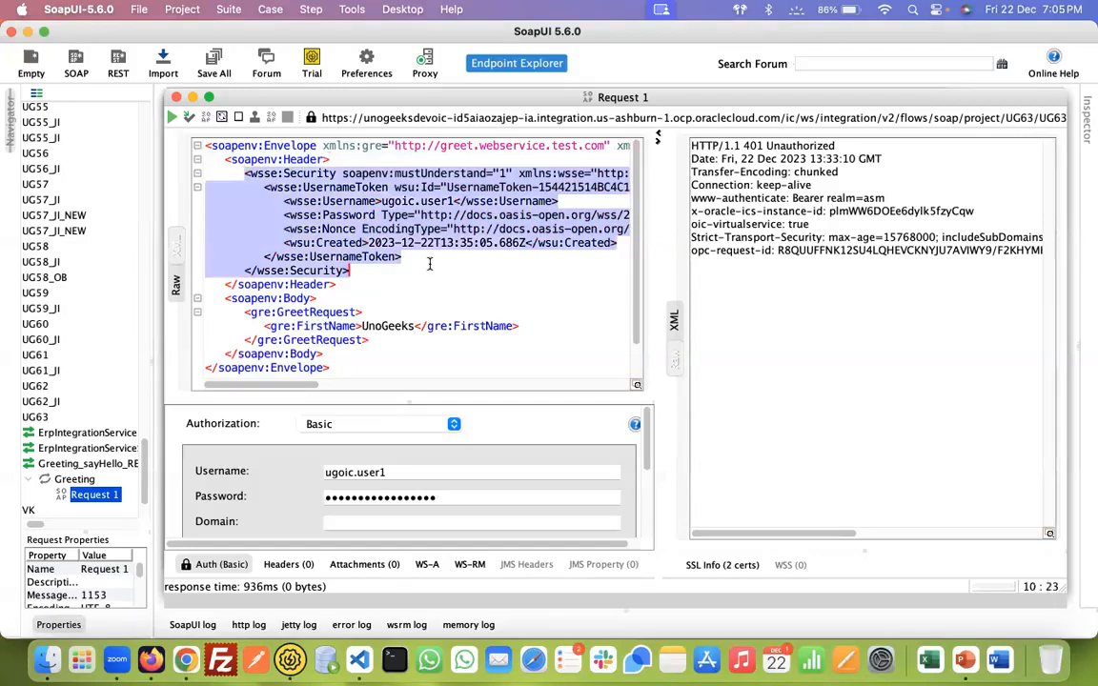
click(430, 264)
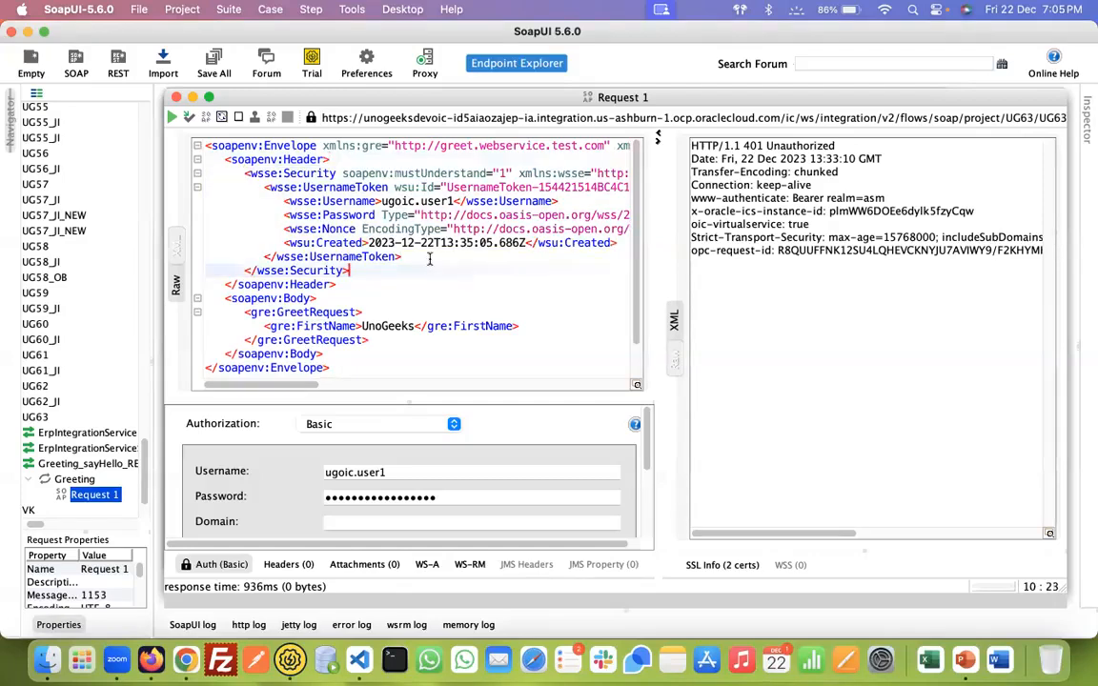
double_click(348, 184)
double_click(324, 340)
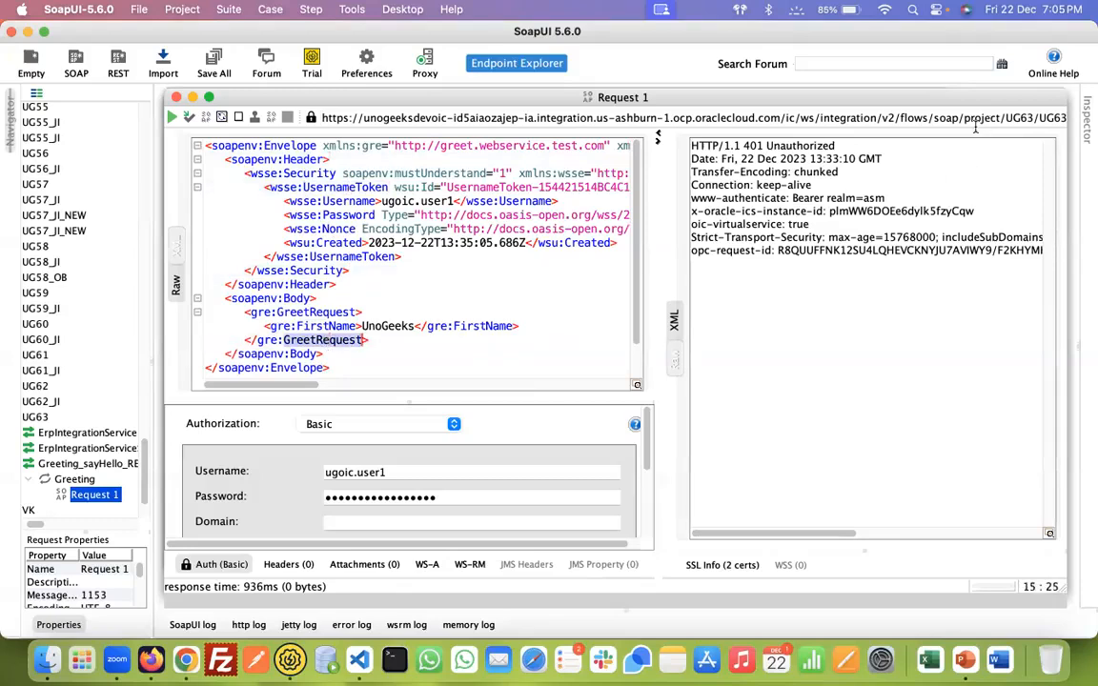
Step: Show the response as XML, resend the SOAP request and collapse the authorization settings
click(676, 314)
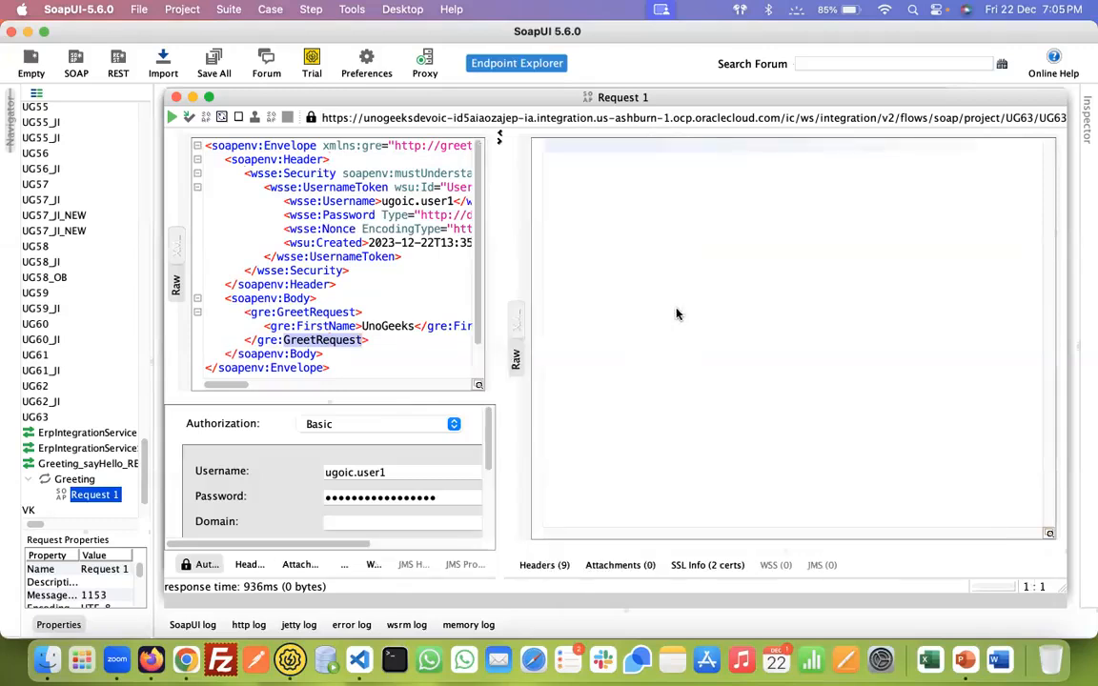
click(171, 116)
click(206, 565)
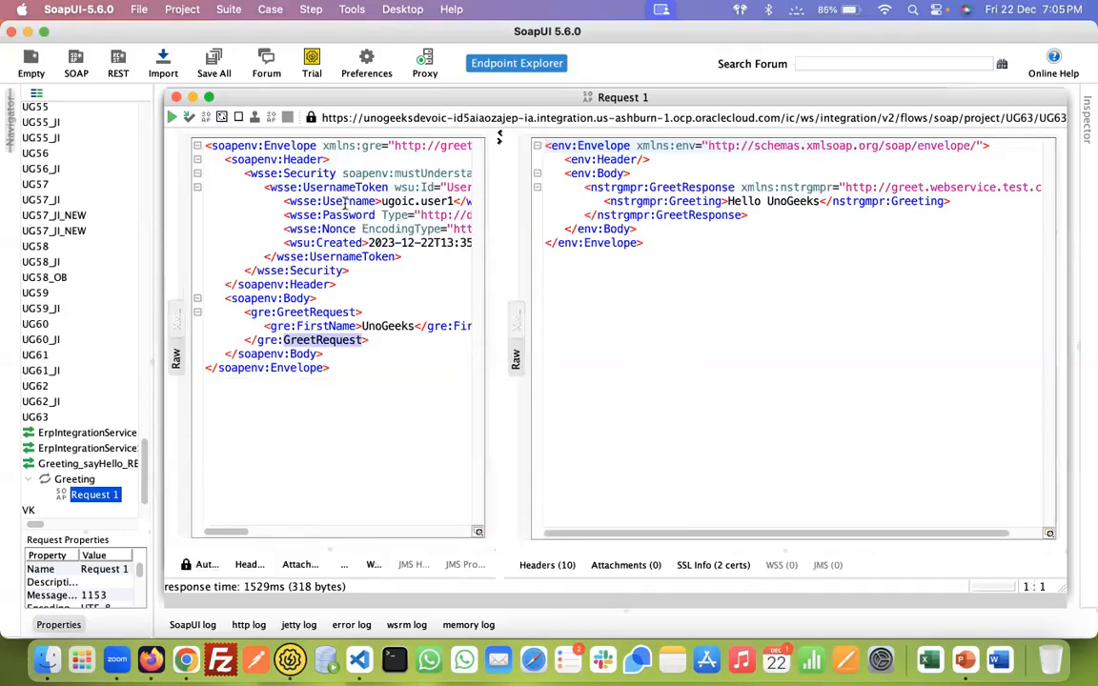
Step: Examine the Greeting element in the XML response
key(super+Tab)
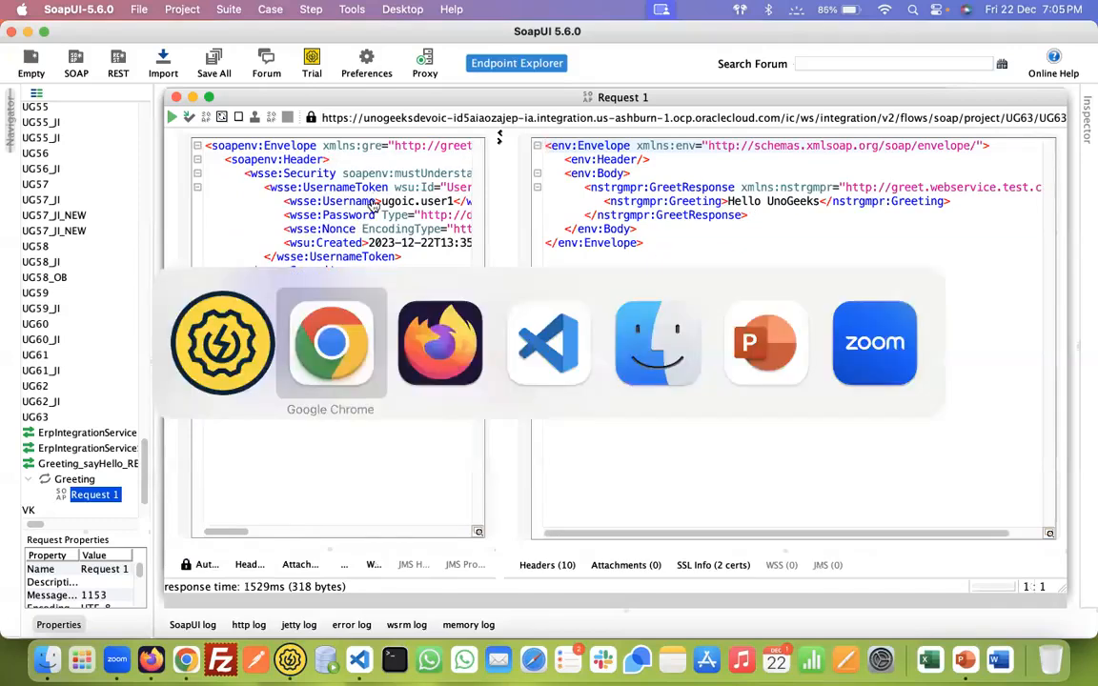
key(super+Tab)
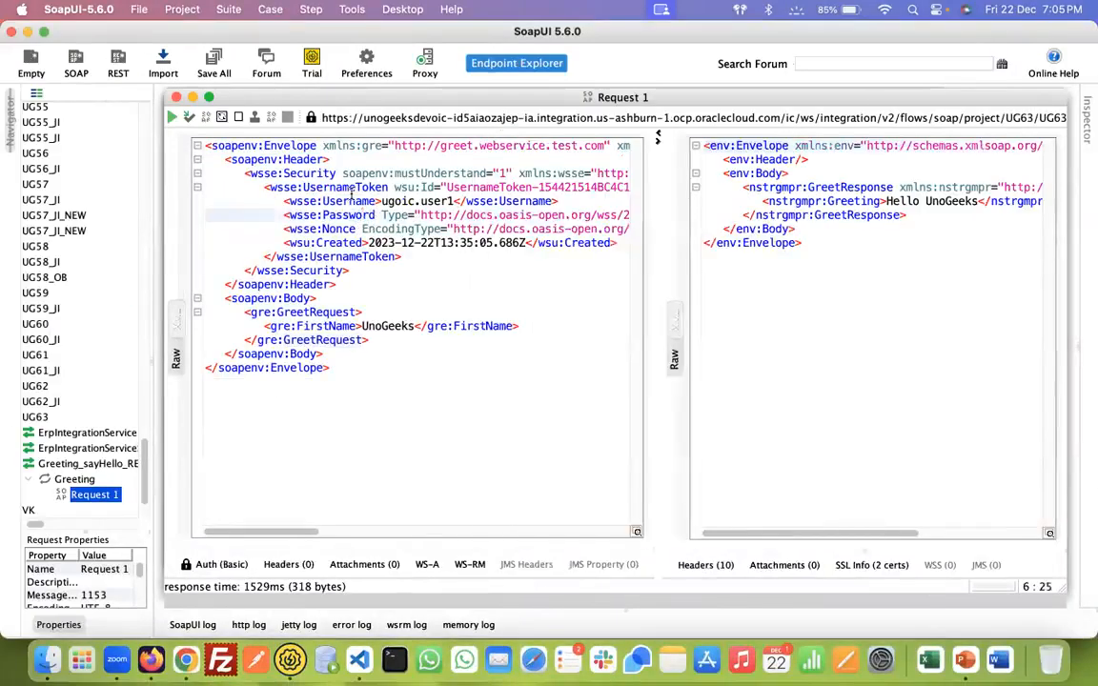
click(828, 200)
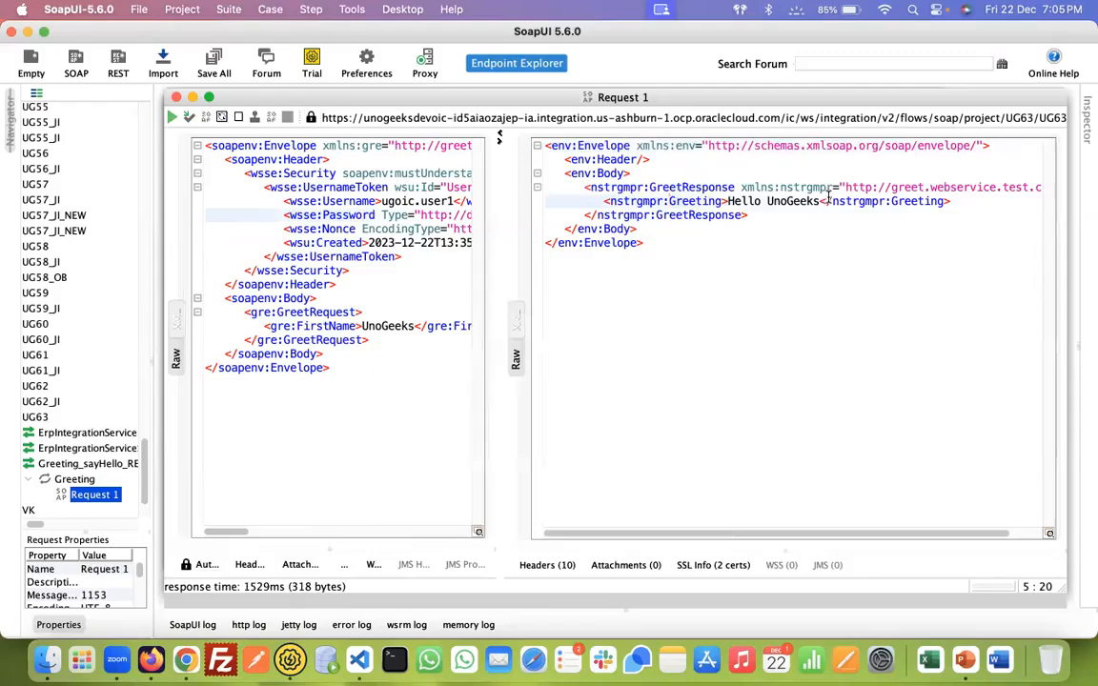
double_click(702, 203)
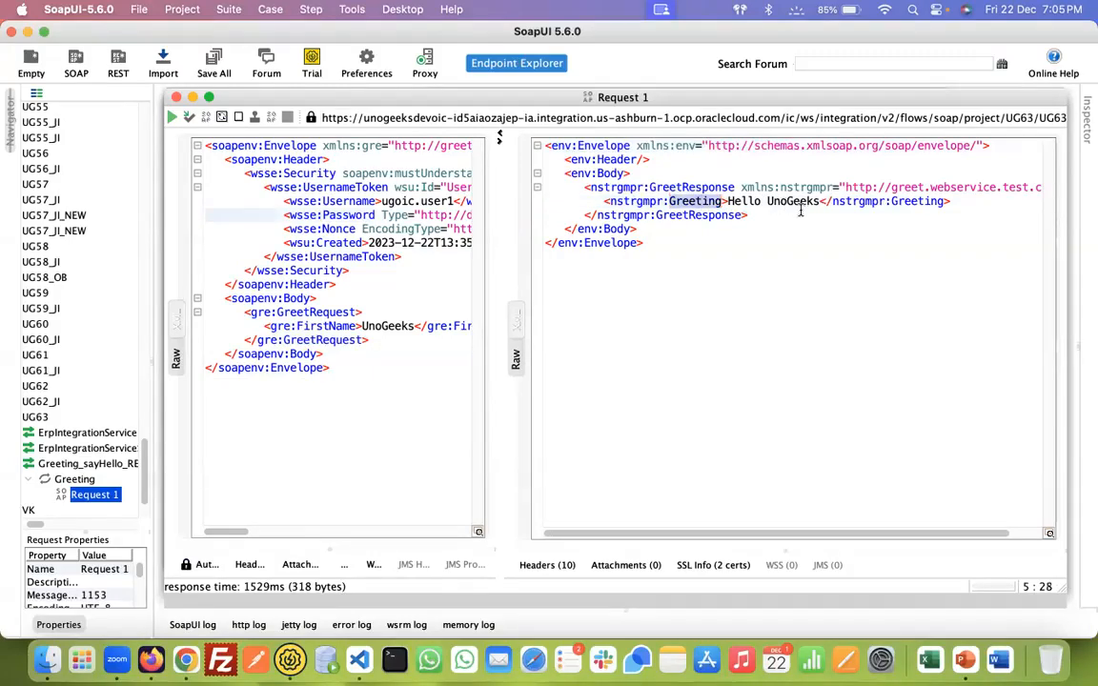
Step: Switch to Firefox and open the Observability page that monitors integrations
key(super+Tab)
key(super+Tab)
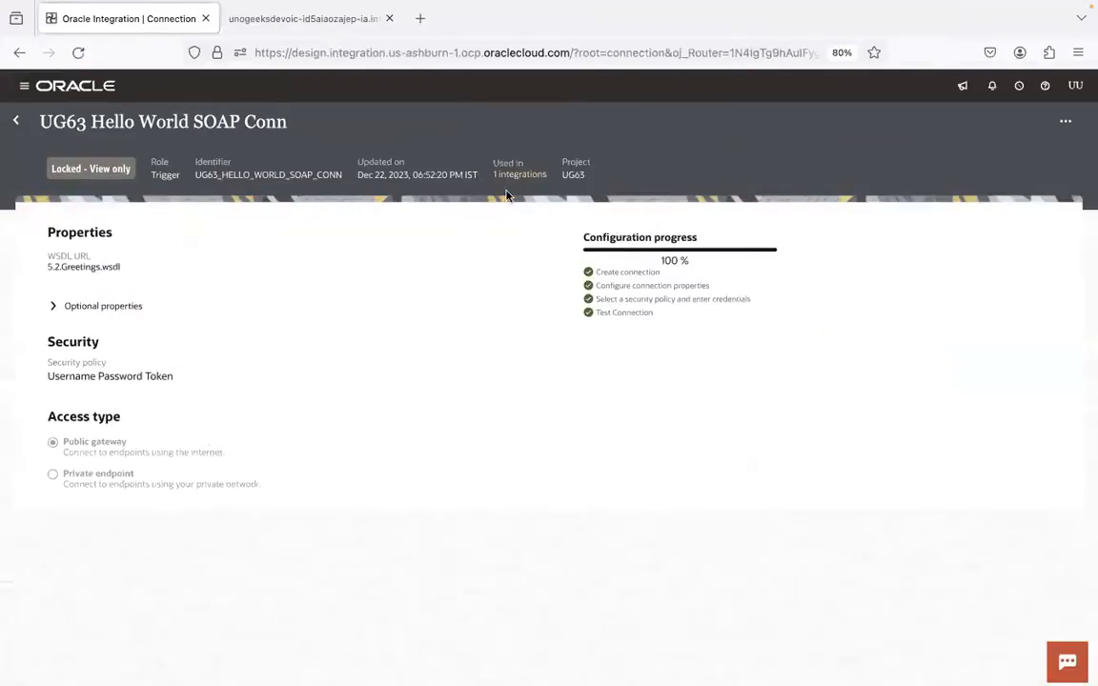
click(257, 25)
click(121, 17)
click(28, 88)
click(117, 246)
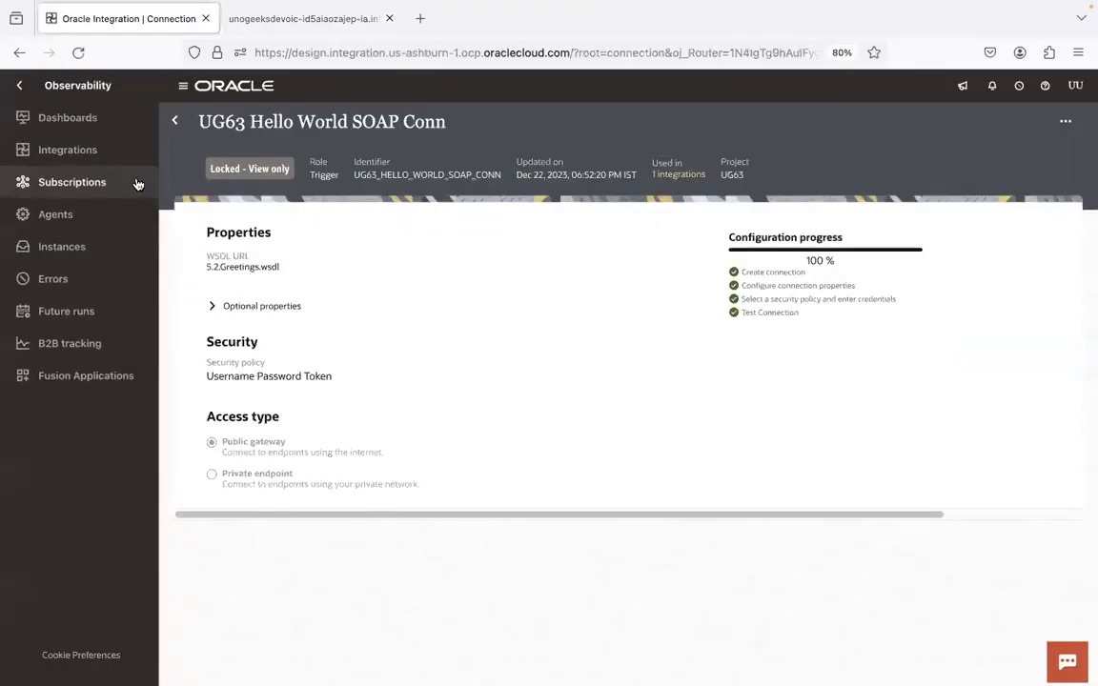
click(122, 151)
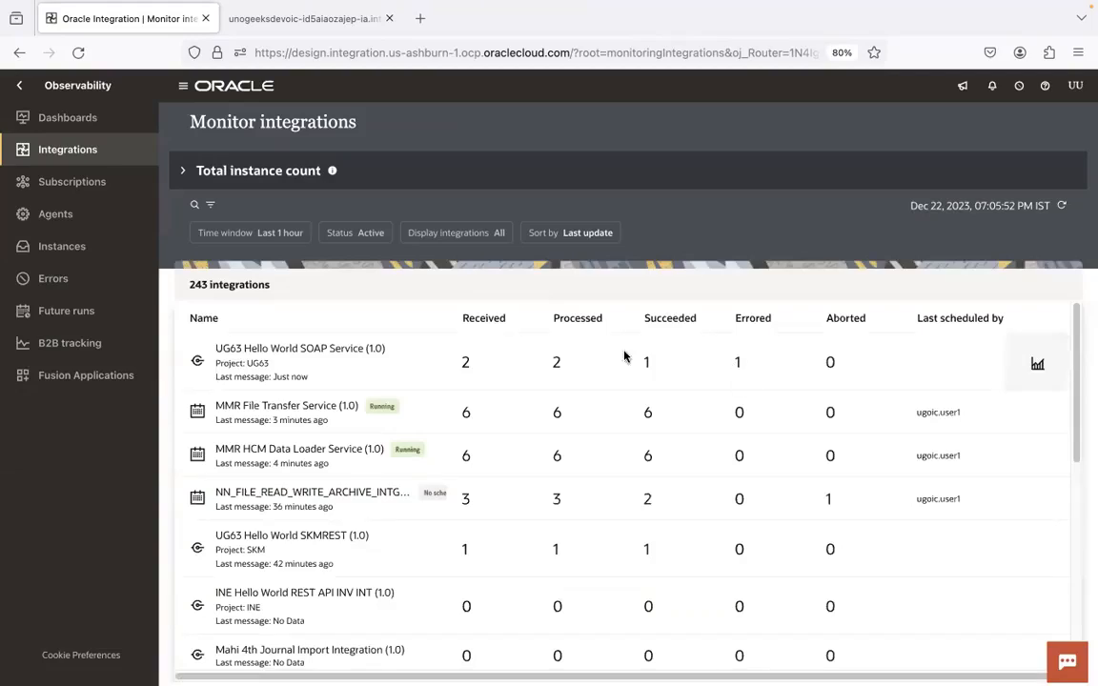
Step: List the received instances of UG63 Hello World SOAP Service and view the flow of the run identified by FirstName UnoGeeks
click(465, 363)
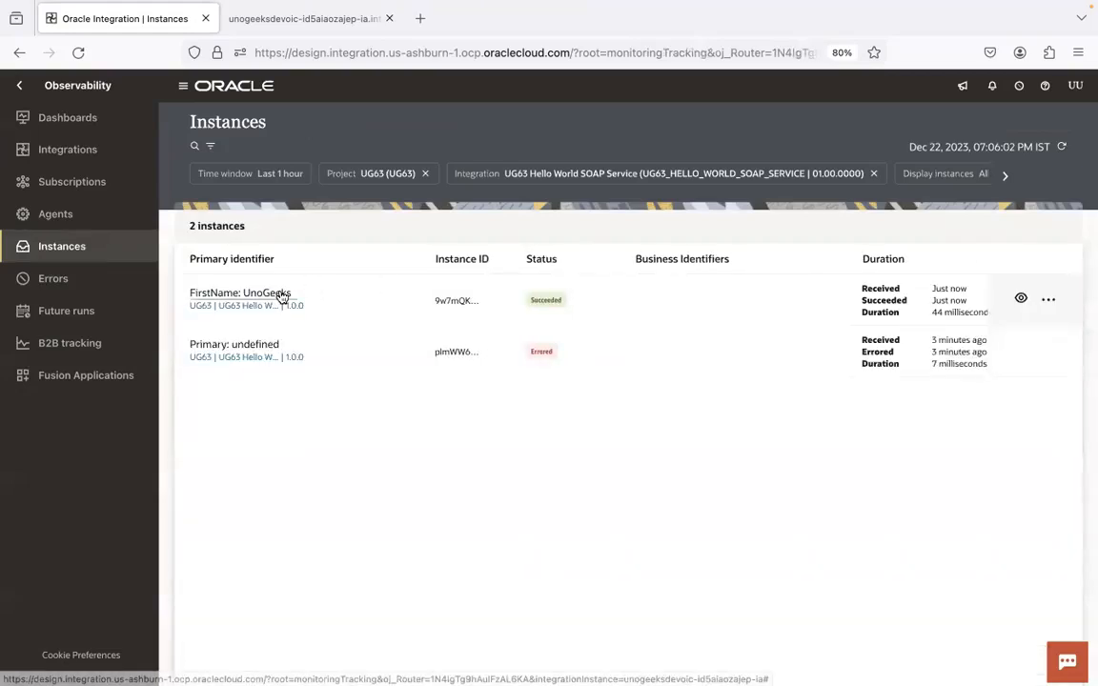
click(280, 294)
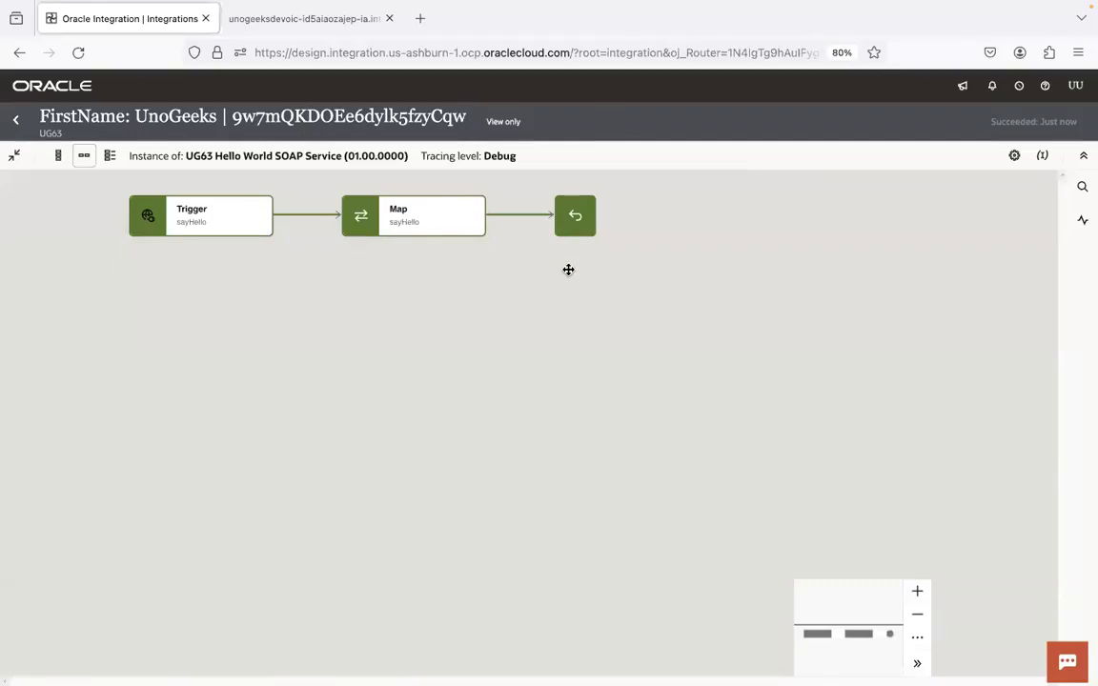
key(super+Tab)
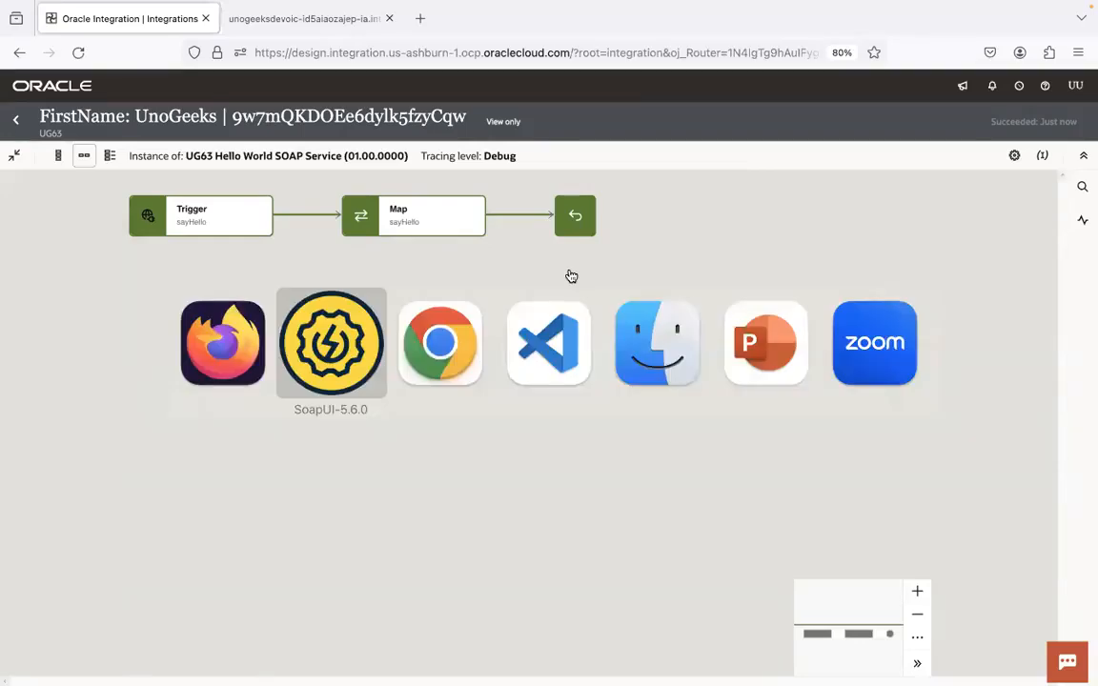
key(super+Tab)
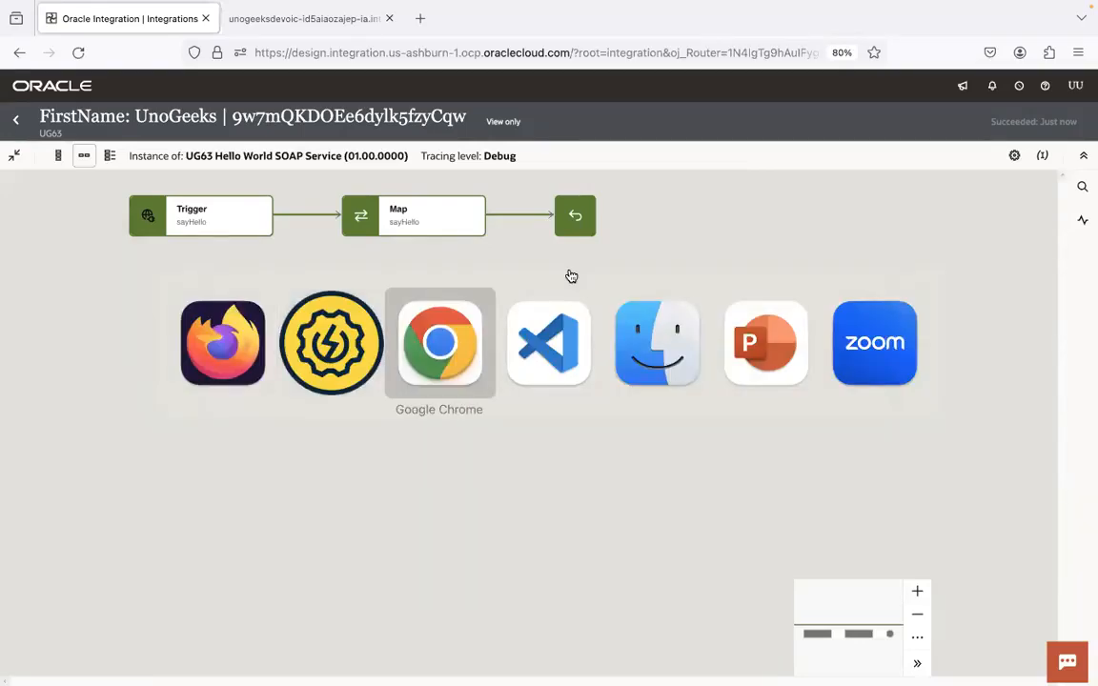
key(super+Tab)
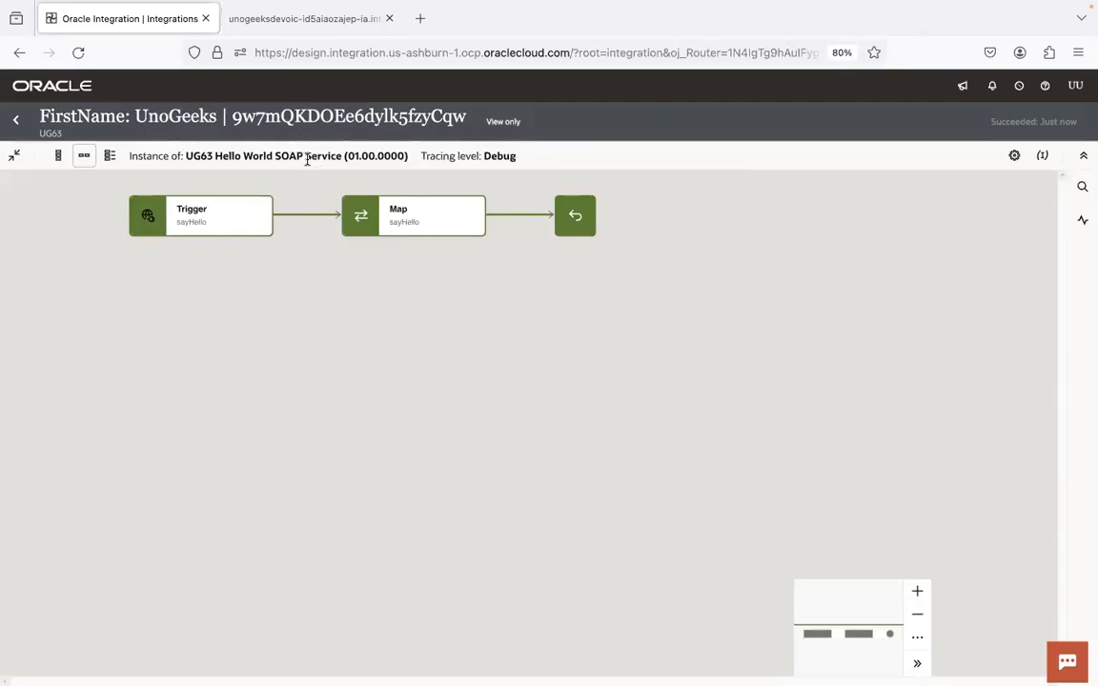
Step: Switch to Visual Studio Code and locate the GreetResponse element in 5.2.Greetings.wsdl
key(super+Tab)
key(super+Tab)
key(super+Tab)
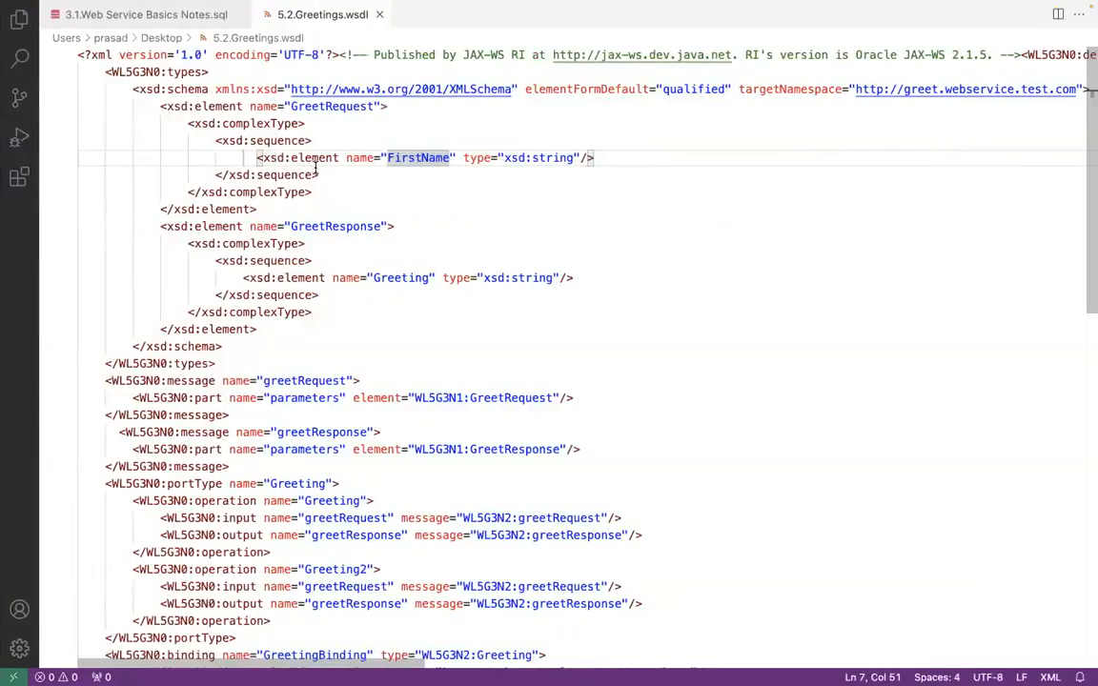
click(380, 227)
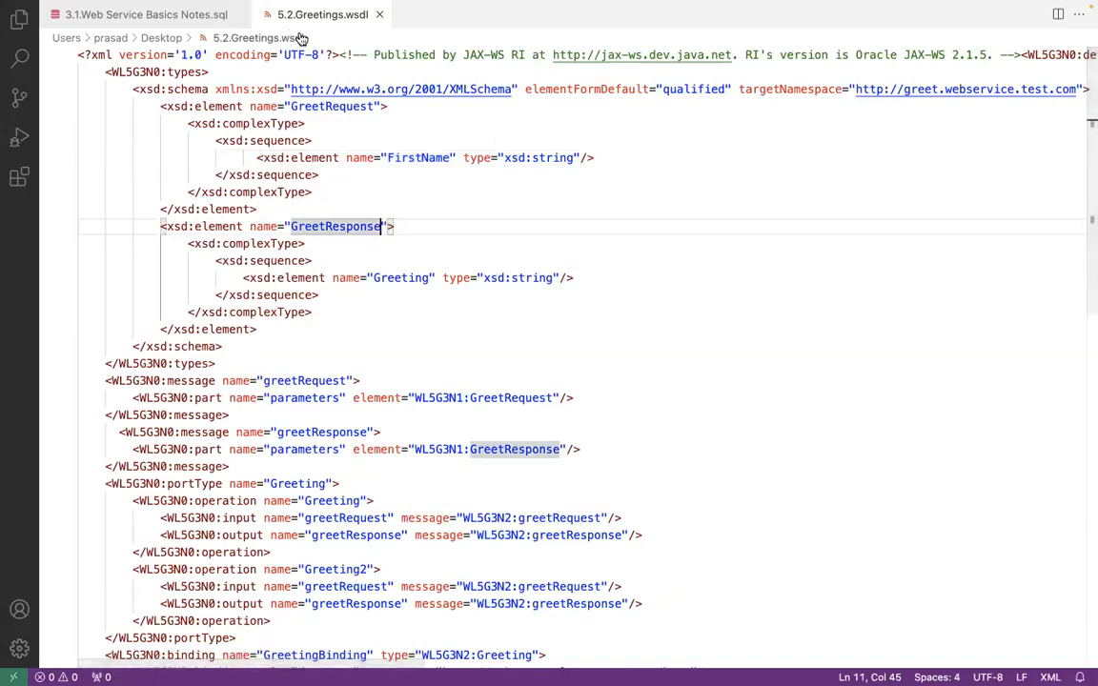
Step: Switch back to Firefox, leave the instance view and open the UG63 project from the projects list
key(super+Tab)
key(super+Tab)
key(super+Tab)
key(super+Tab)
key(super+Tab)
key(super+Tab)
key(super+Tab)
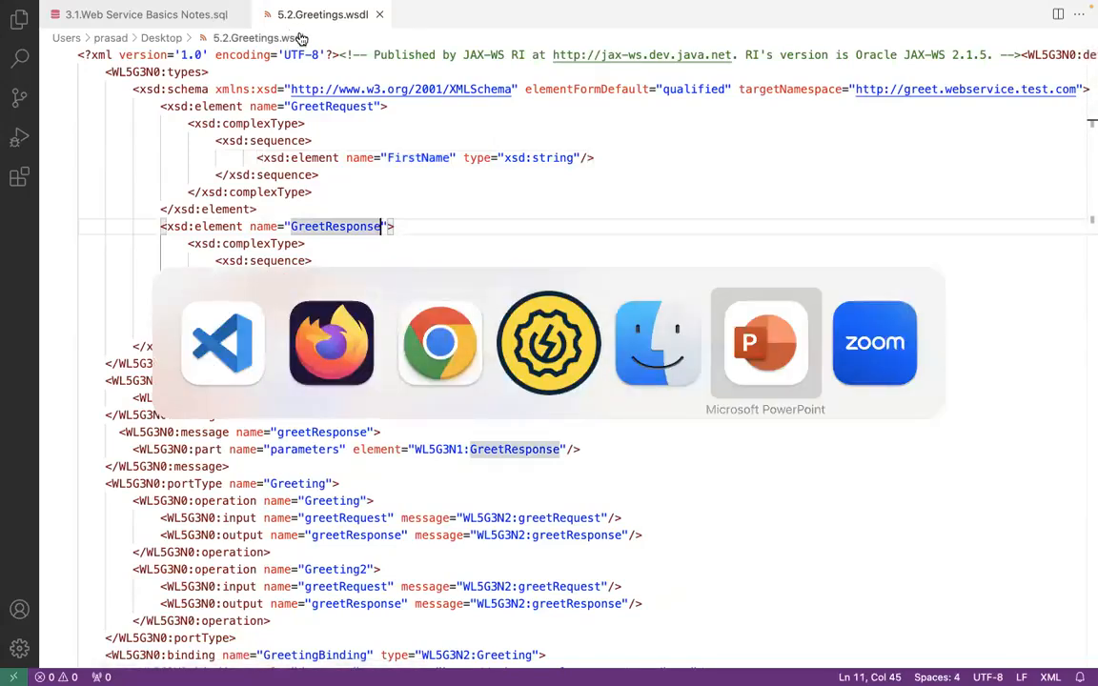
key(super+Tab)
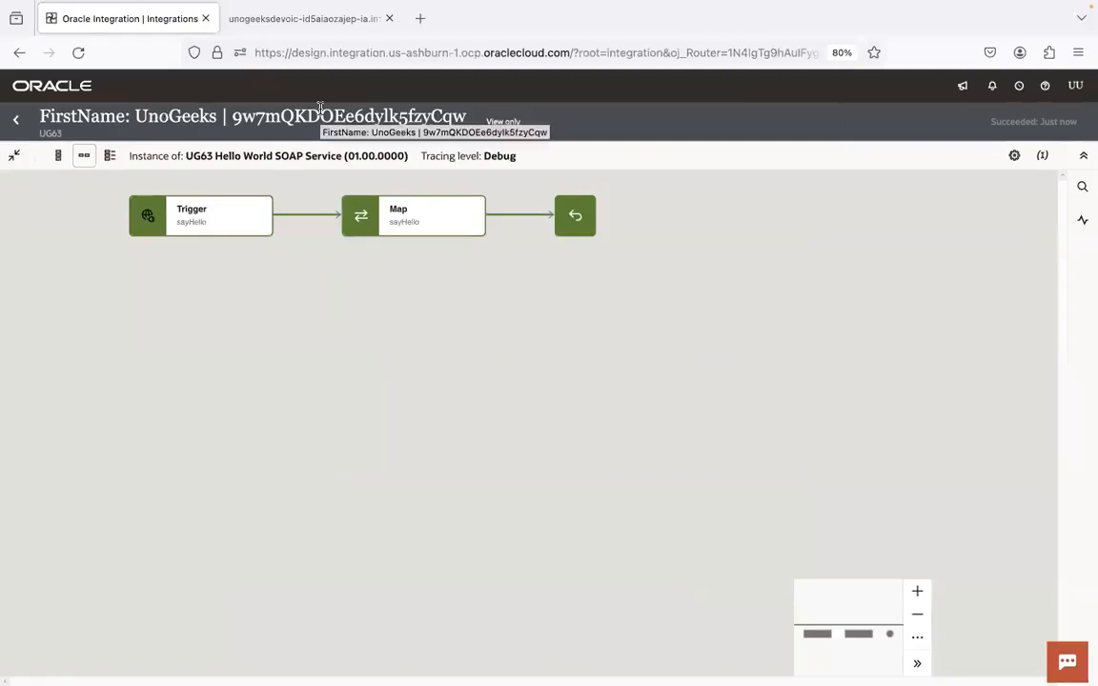
click(15, 122)
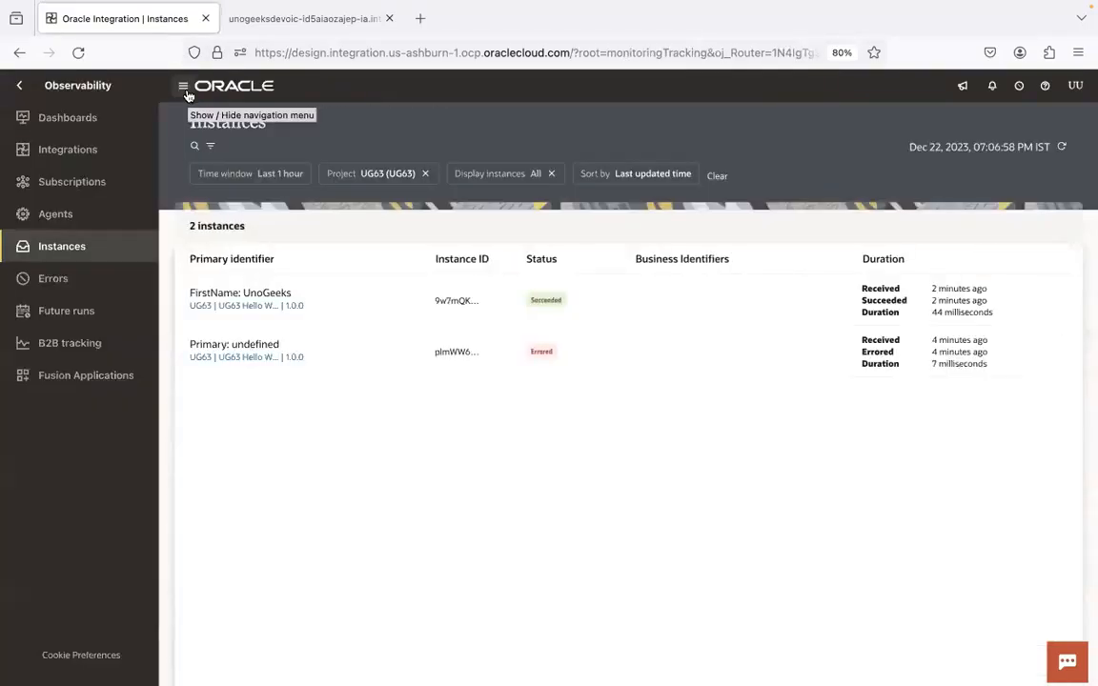
click(21, 86)
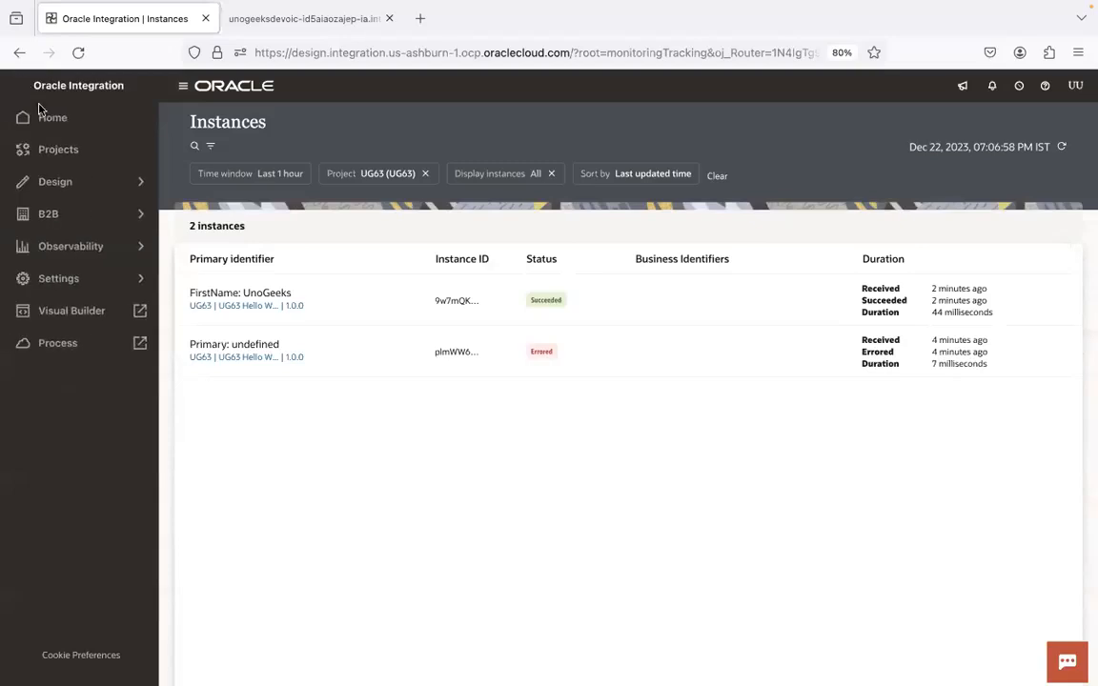
click(110, 153)
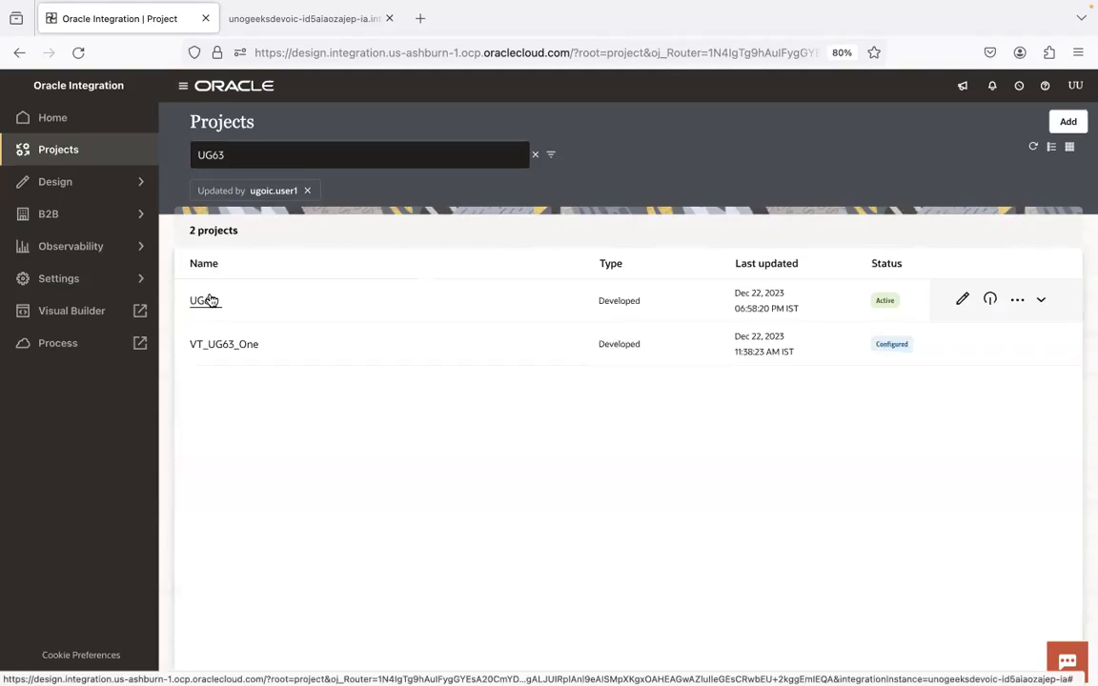
click(205, 300)
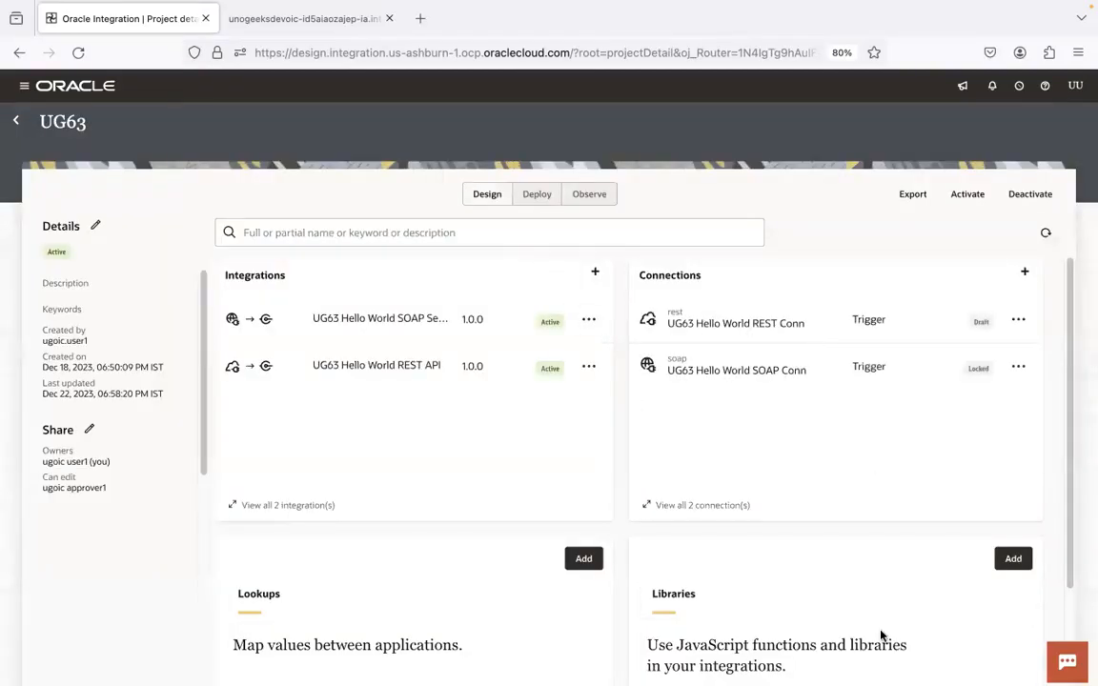
Step: Switch to Visual Studio Code and review the GreetResponse sequence in 5.2.Greetings.wsdl
mouse_move(877, 683)
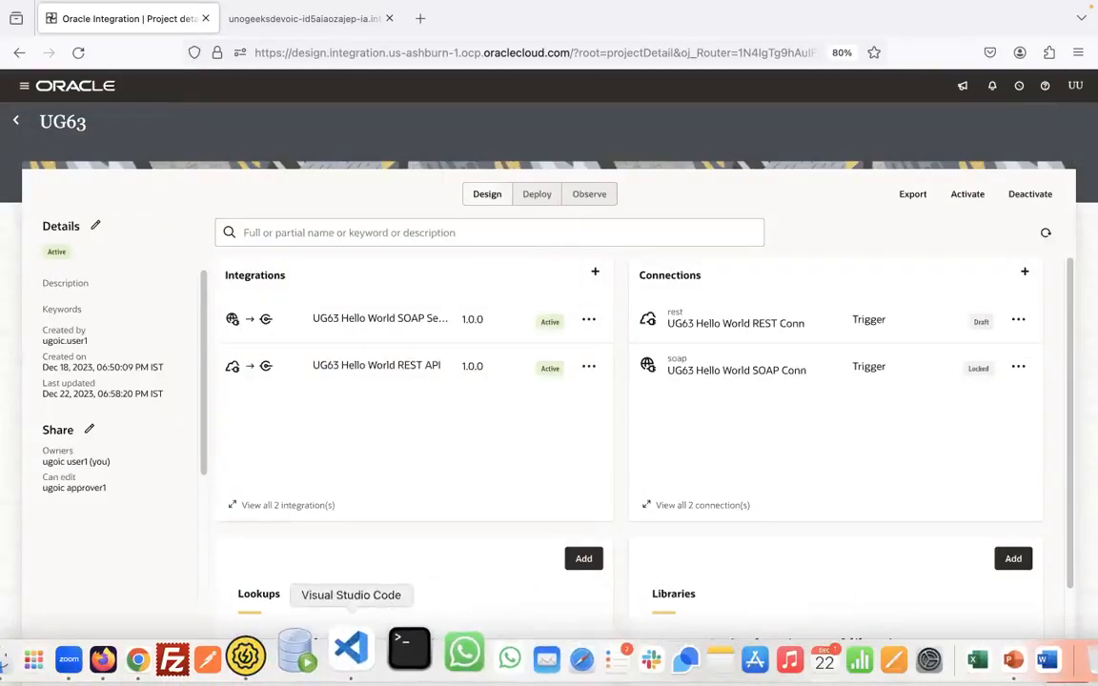
click(354, 651)
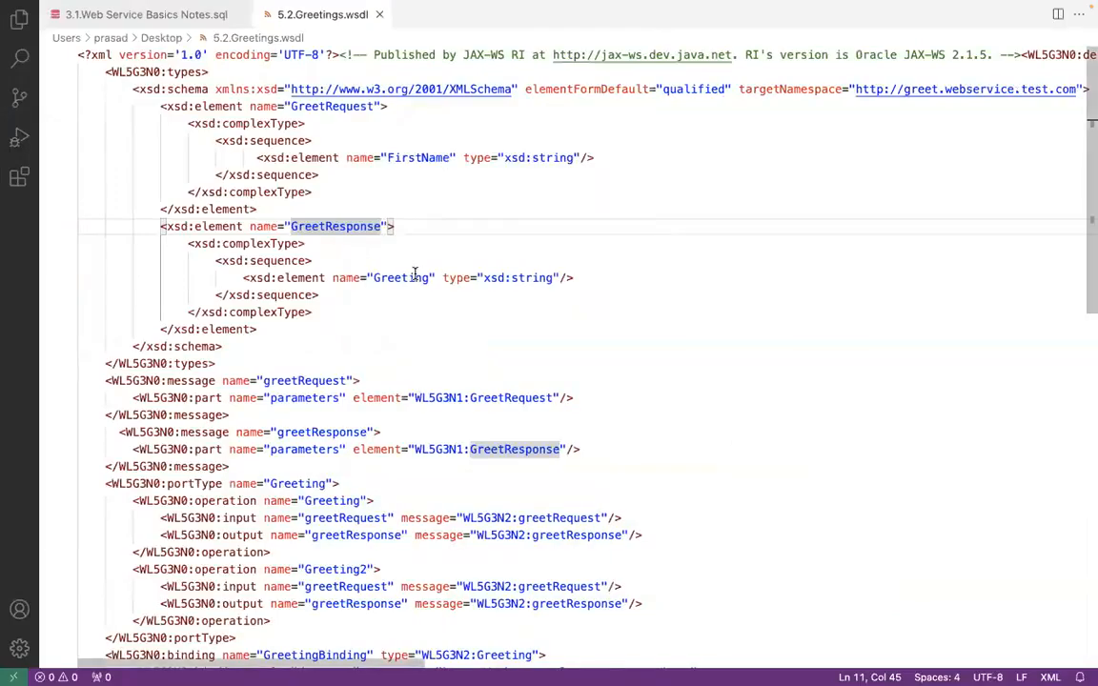
click(425, 266)
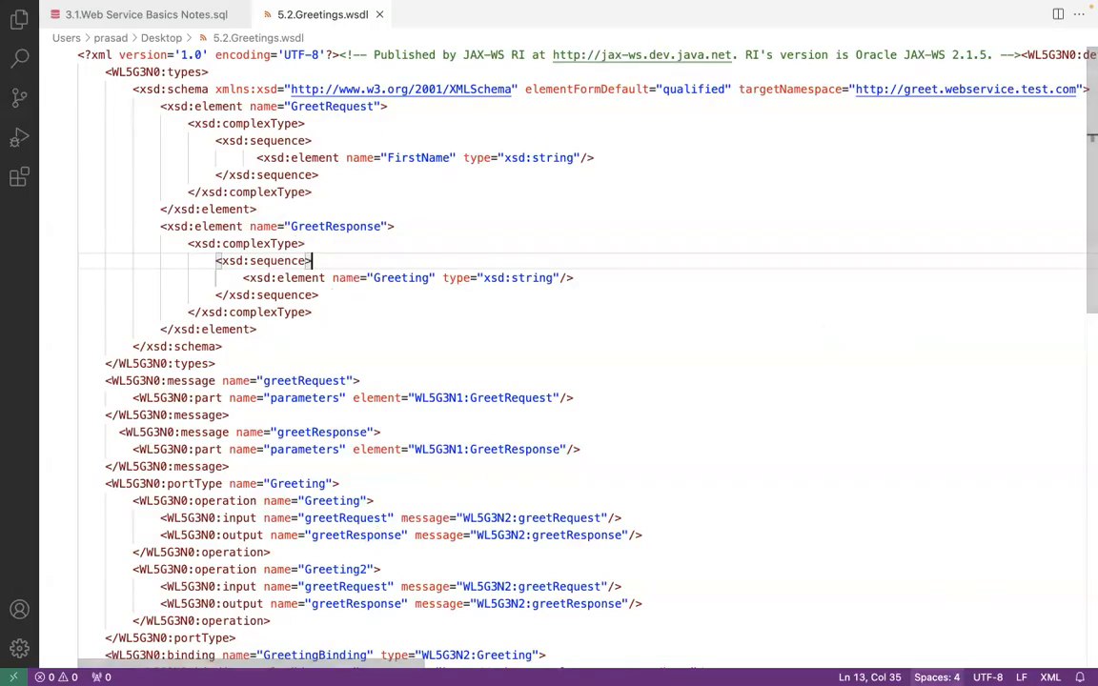
Step: Switch to the PowerPoint deck 5.Build First SOAP Service in OIC and copy the blog link from the notes of the Steps slide 4
click(963, 656)
click(34, 134)
key(Down)
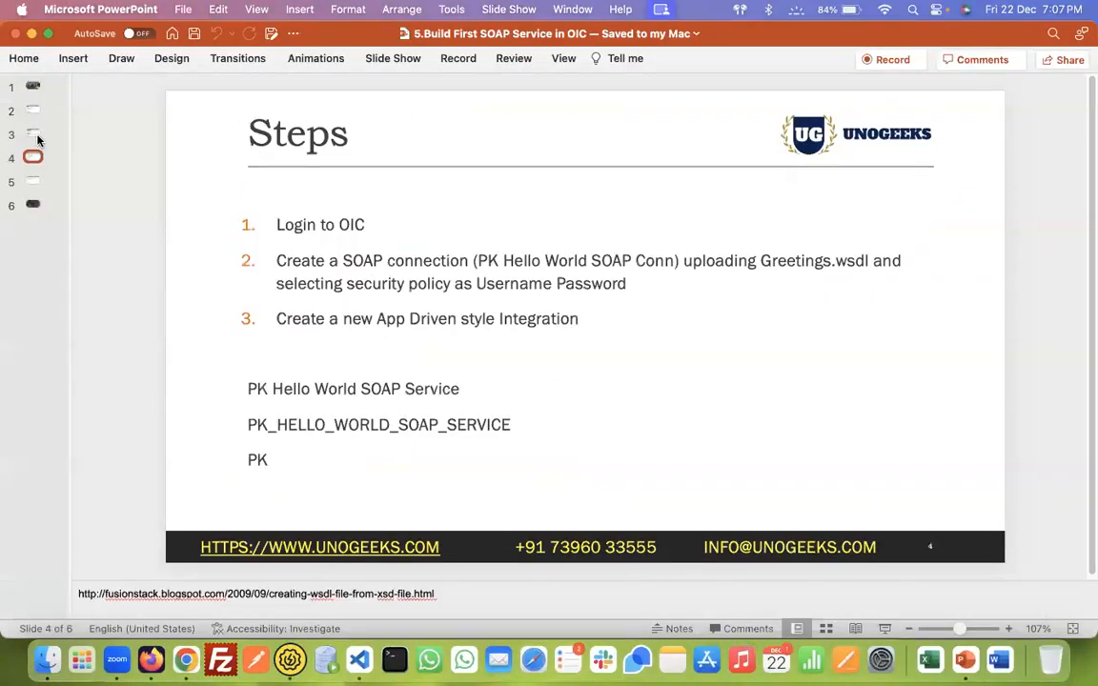
triple_click(455, 594)
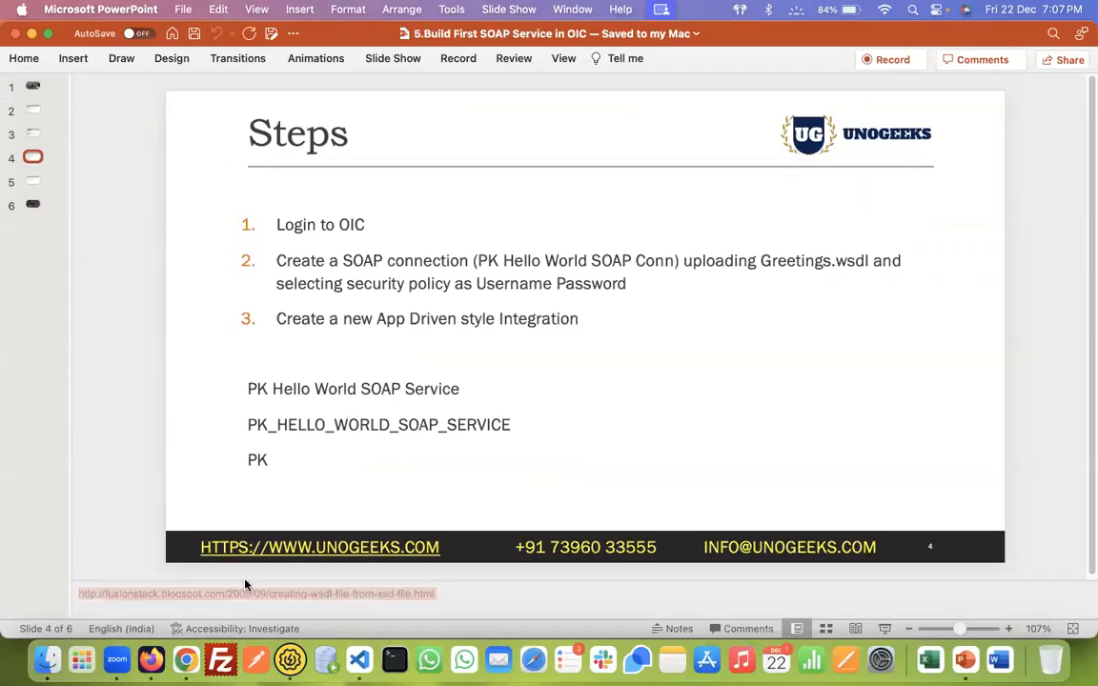
click(185, 660)
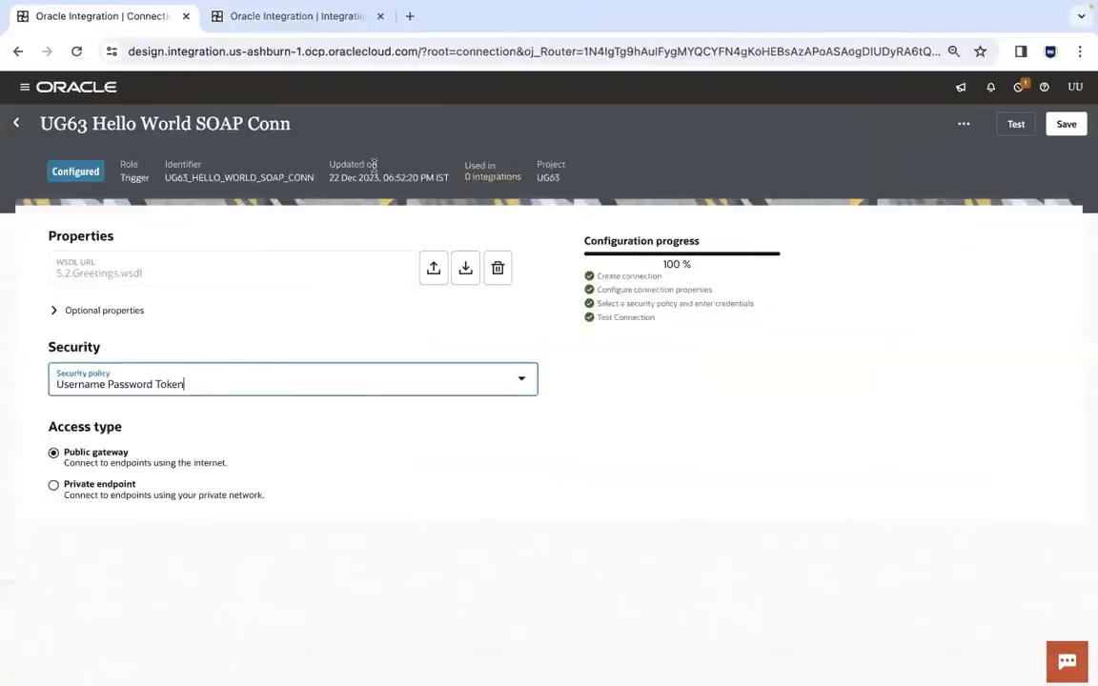
click(410, 17)
text(http://fusionstack.blogspot.com/2009/09/creating-wsdl-file-from-xsd-file.html)
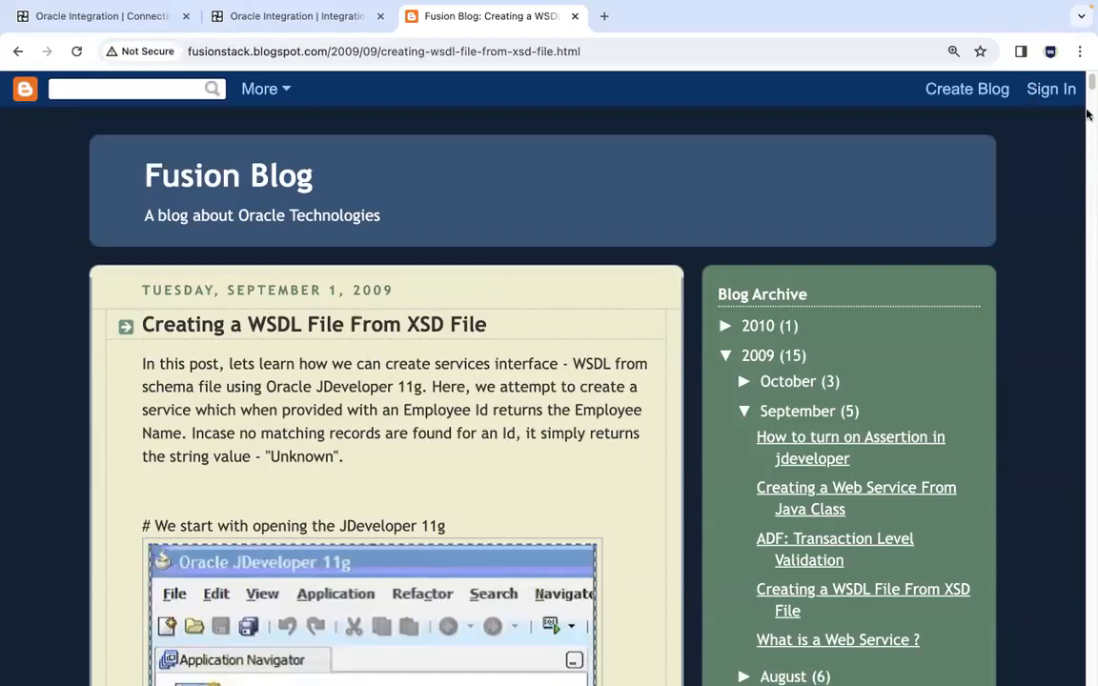
Step: Read through the blog's JDeveloper procedure, from creating the application and Employee.xsd to remapping the EmployeeWSDL messages
scroll(1085, 112, down, 5)
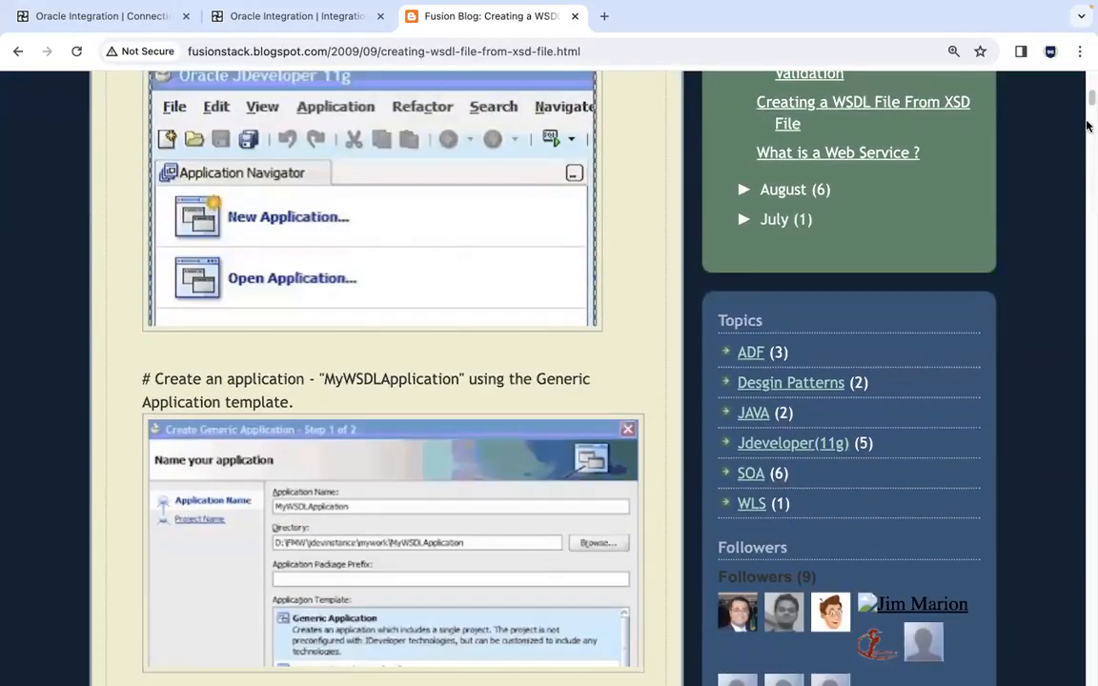
scroll(1089, 98, down, 4)
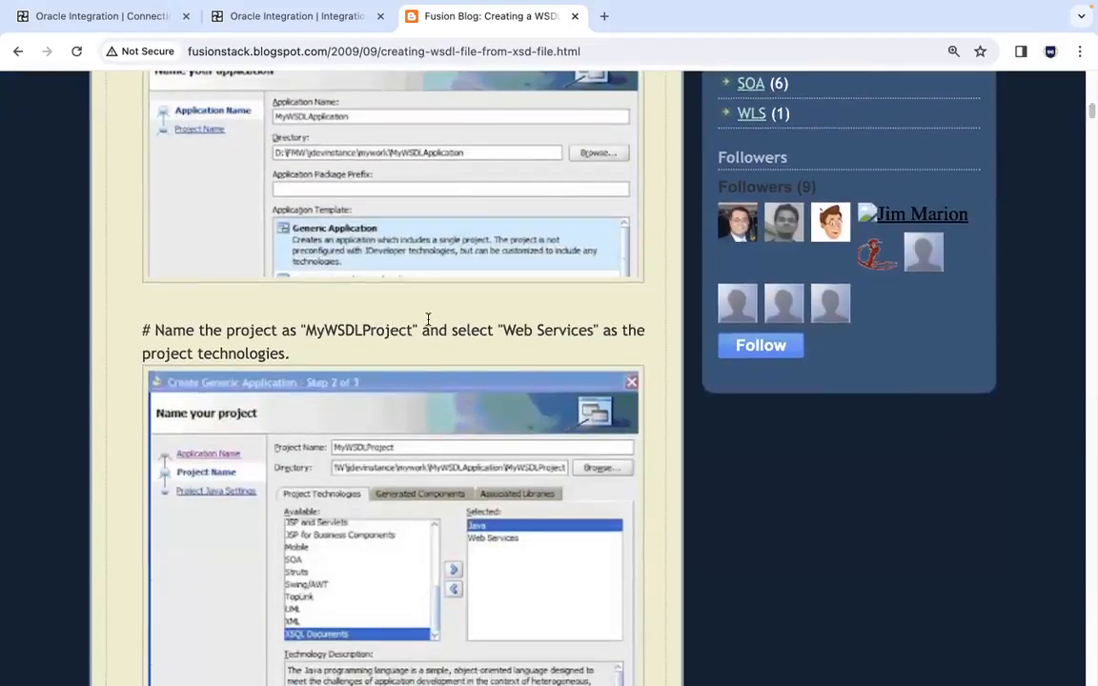
drag(1088, 112, 1089, 154)
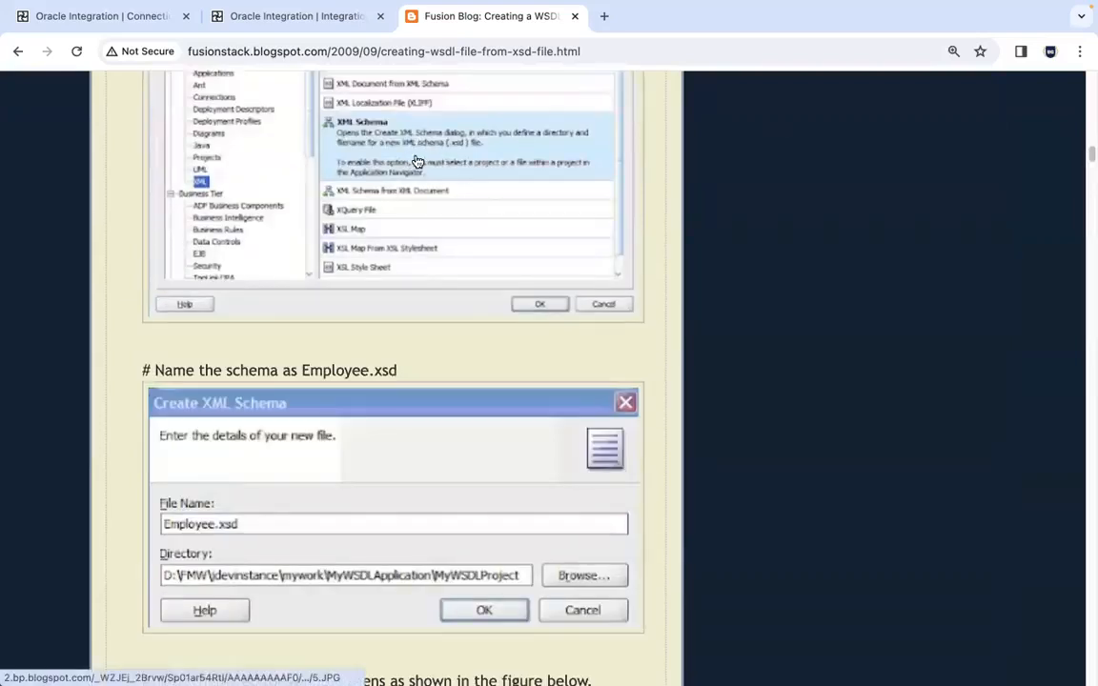
drag(1090, 155, 1087, 222)
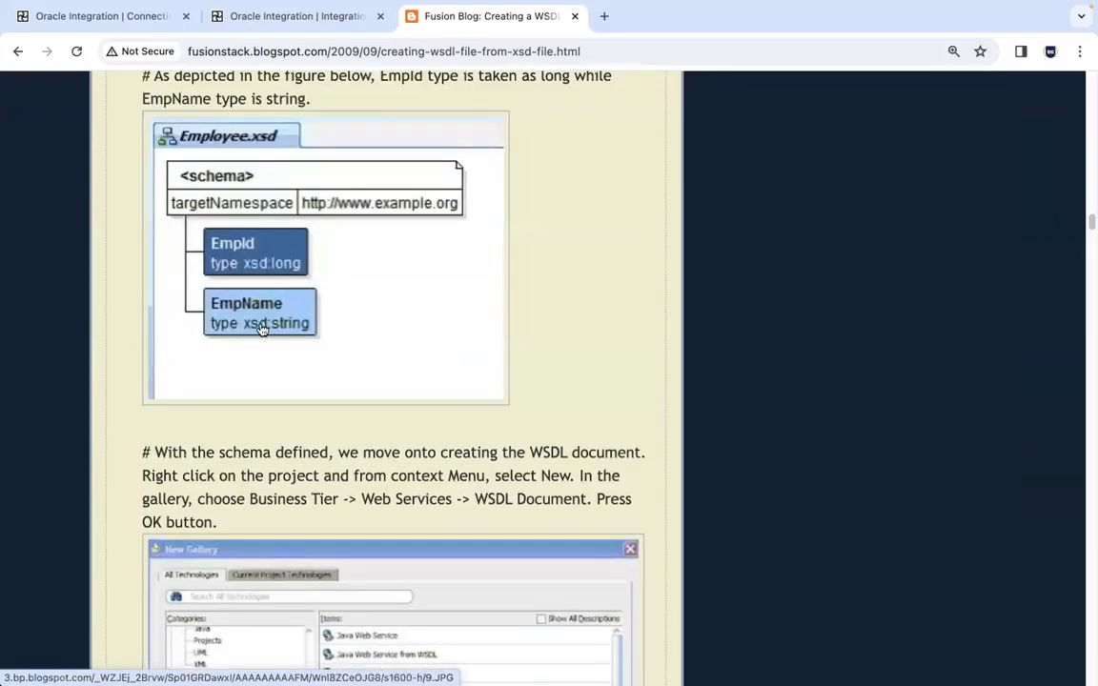
mouse_move(1086, 226)
mouse_down()
mouse_move(1089, 249)
mouse_move(1092, 237)
mouse_up()
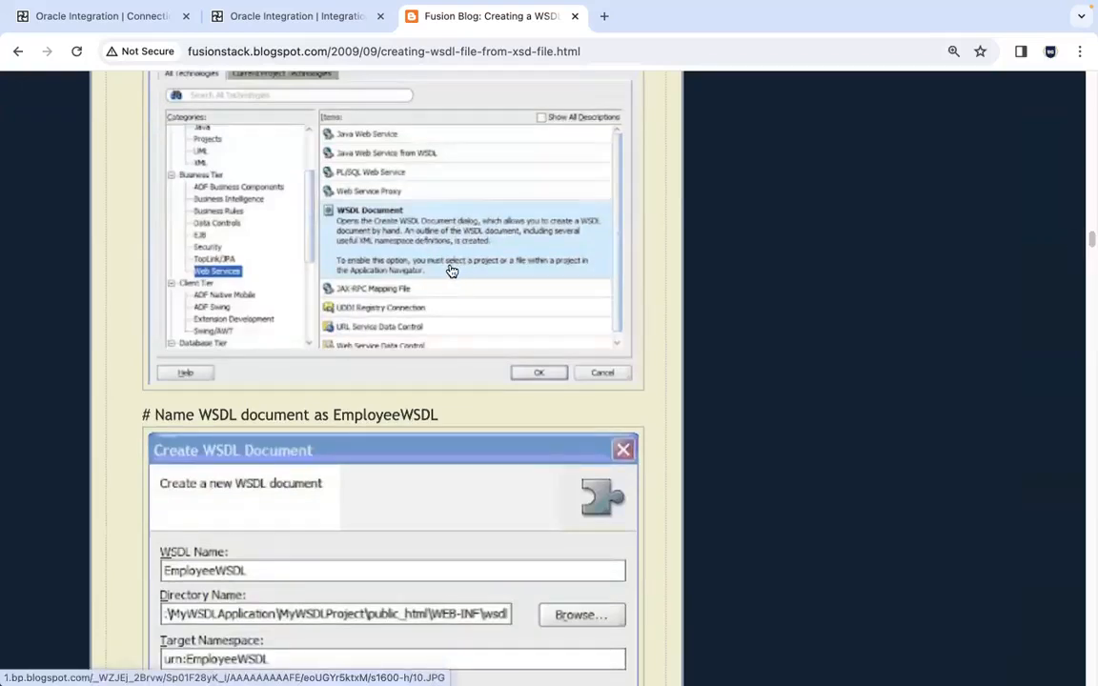
drag(1087, 241, 1089, 276)
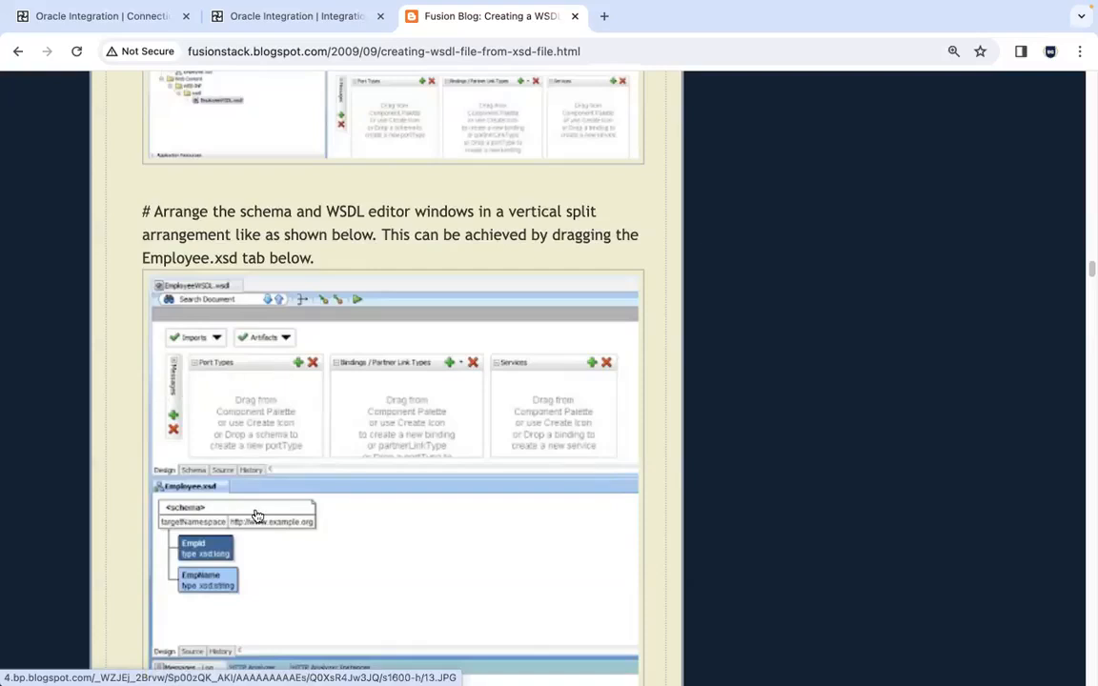
drag(1086, 272, 1089, 308)
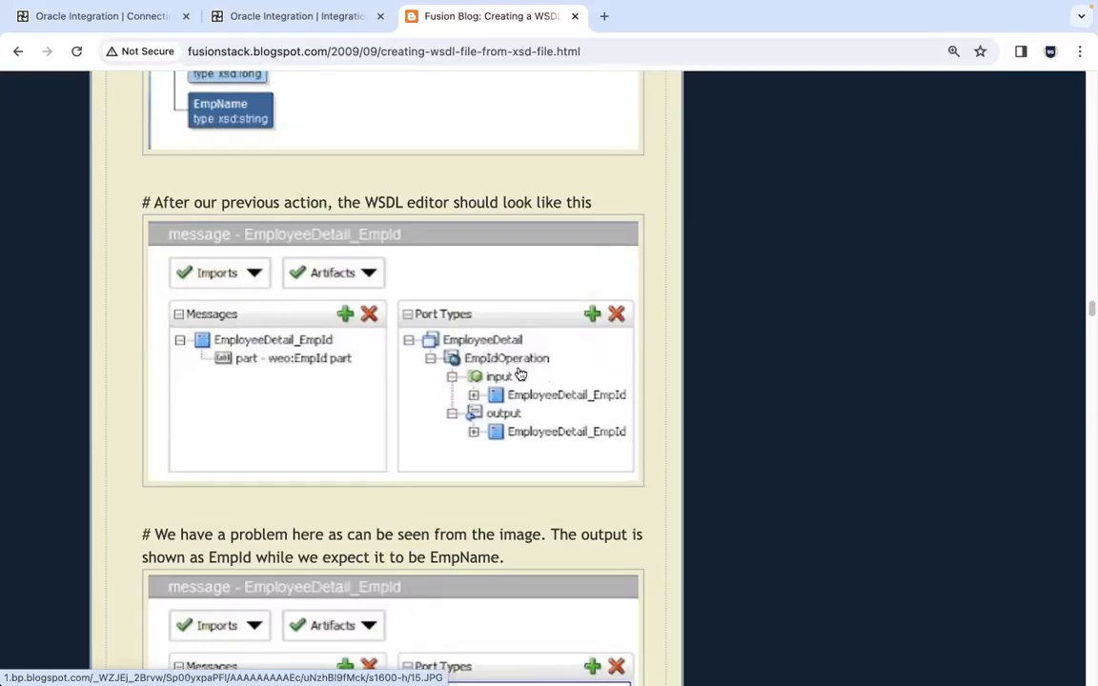
scroll(1087, 327, down, 2)
click(1088, 327)
drag(1088, 331, 1090, 350)
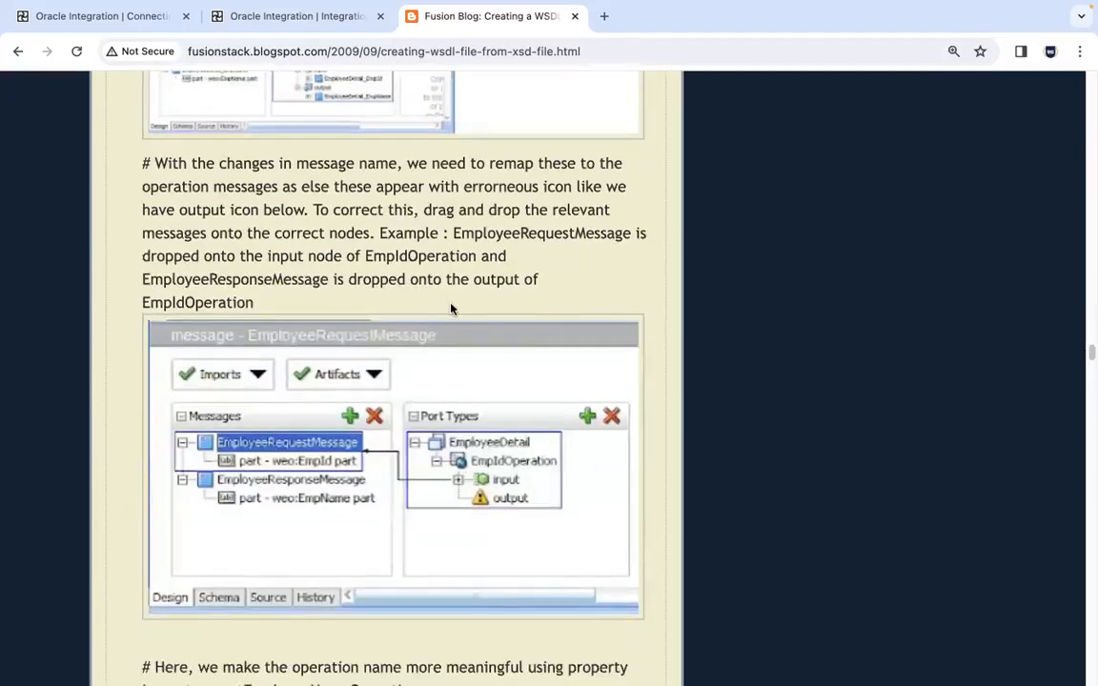
Step: Switch back to Visual Studio Code and examine where the schema and types sections end in 5.2.Greetings.wsdl
key(super+Tab)
key(super+Tab)
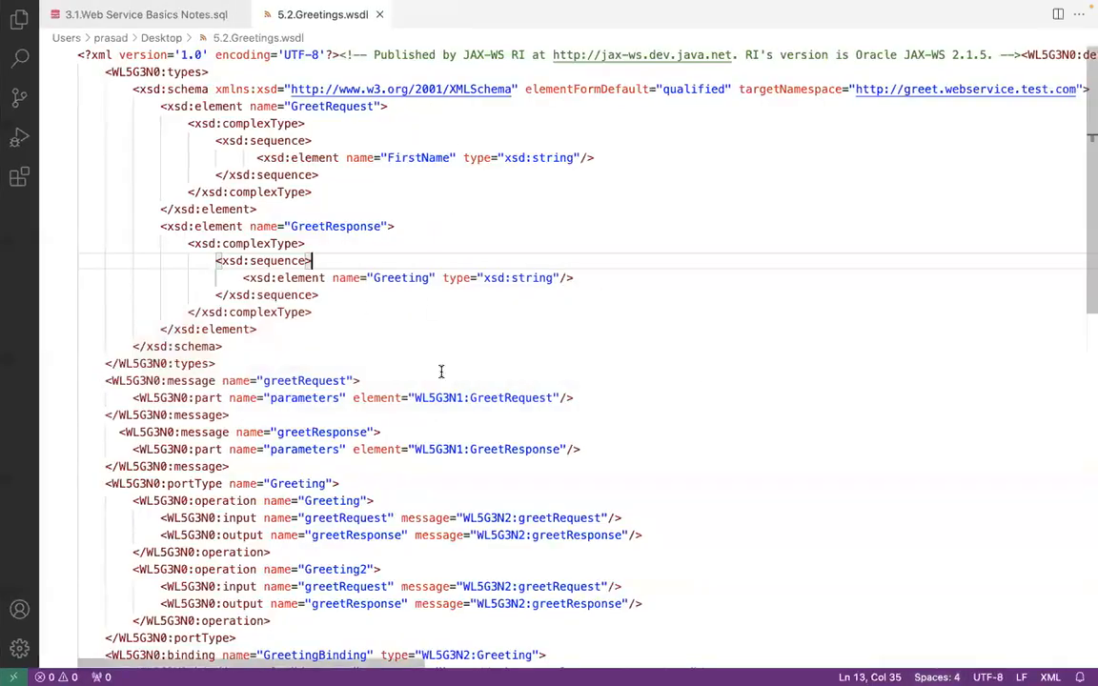
click(340, 340)
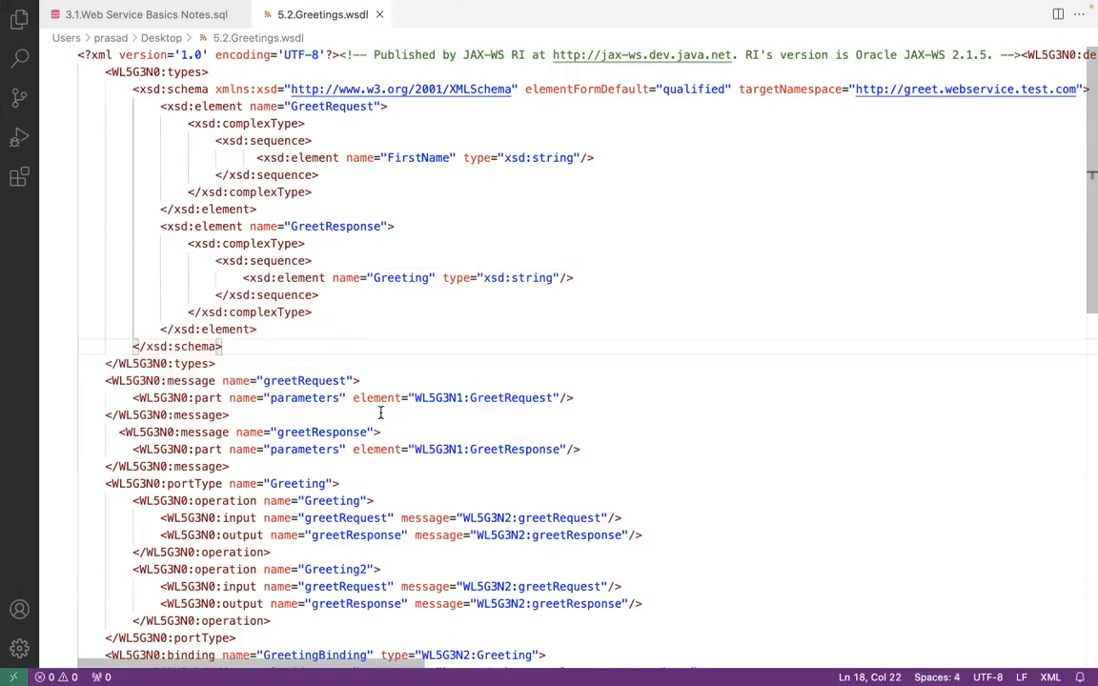
click(370, 363)
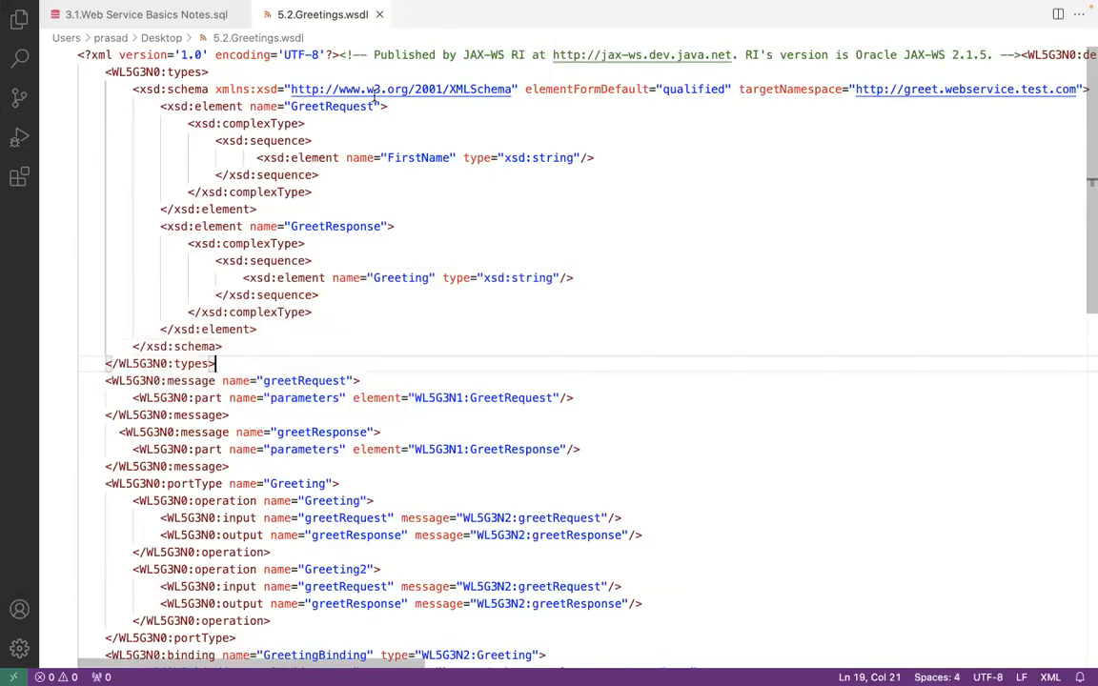
Step: Switch to Finder and look over the course files in the 1.Integrations folder
key(super+Tab)
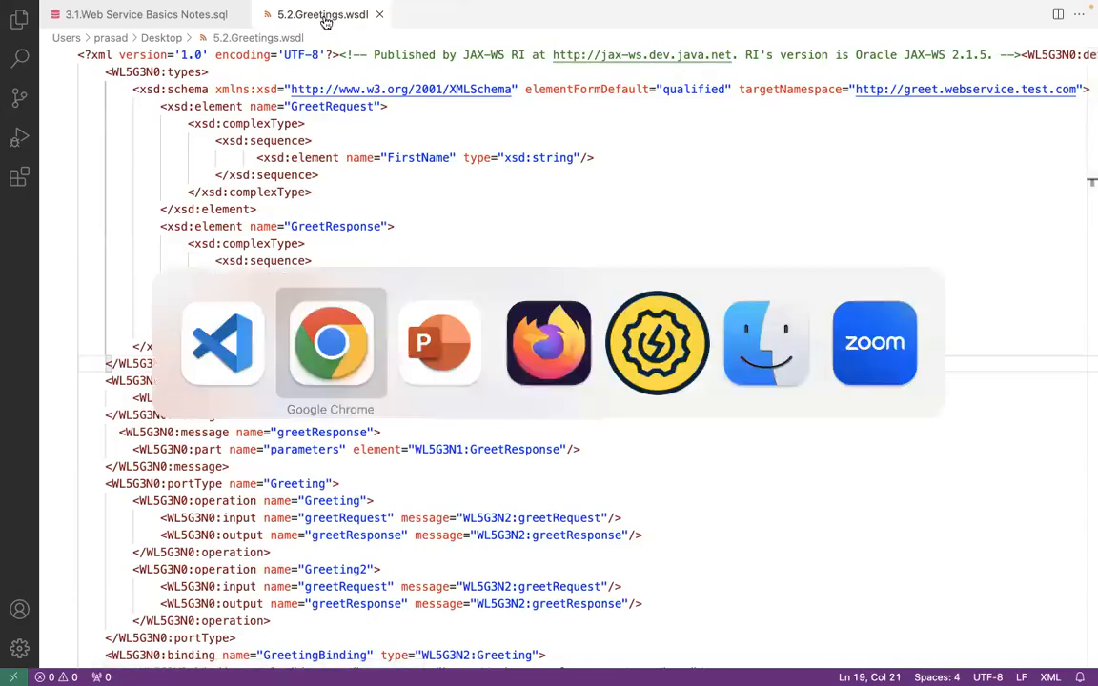
key(super+Tab)
key(super+Tab)
key(super+Tab)
key(super+Tab)
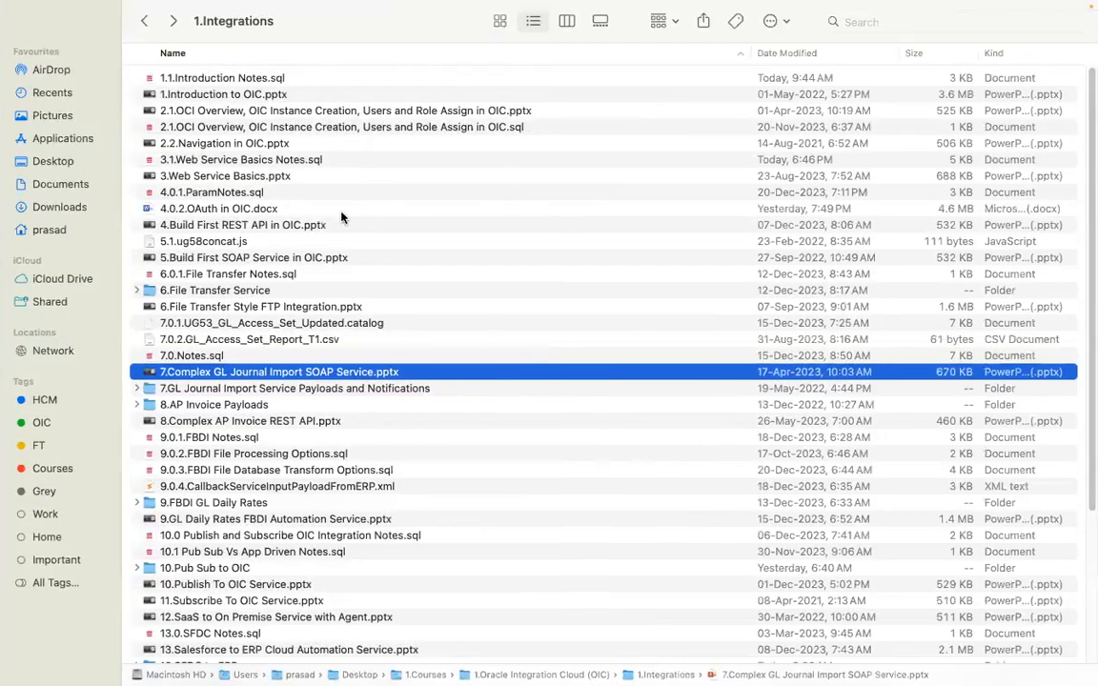
Step: Switch to Firefox and reload the UG63 project page
key(super+Tab)
key(super+Tab)
key(super+Tab)
key(super+Tab)
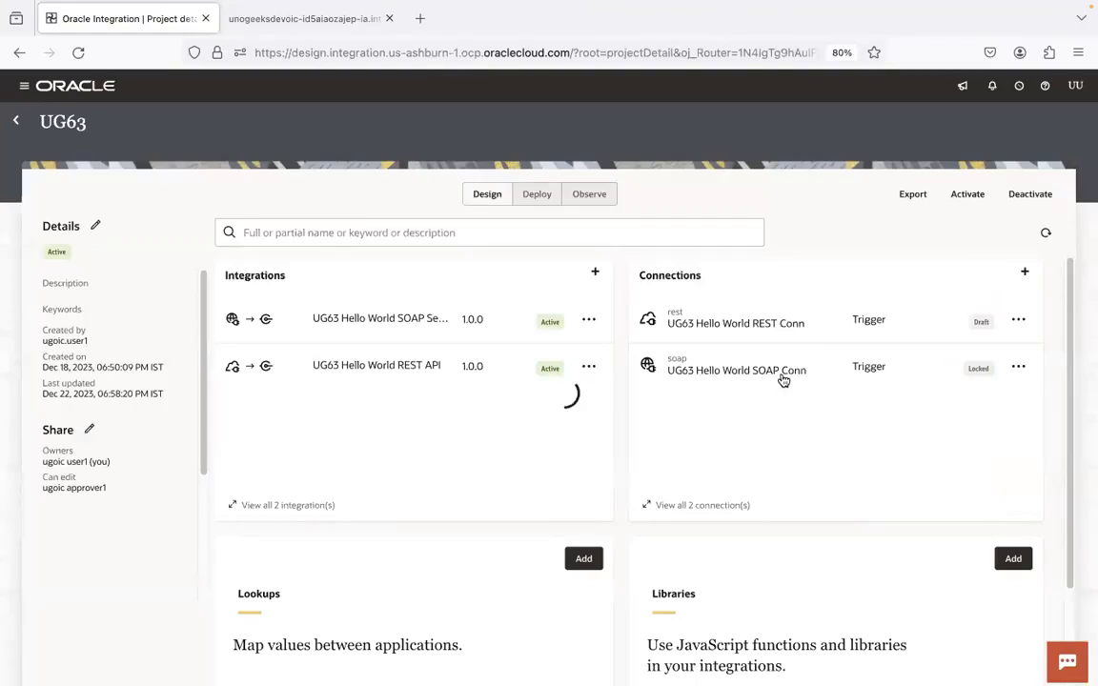
click(84, 55)
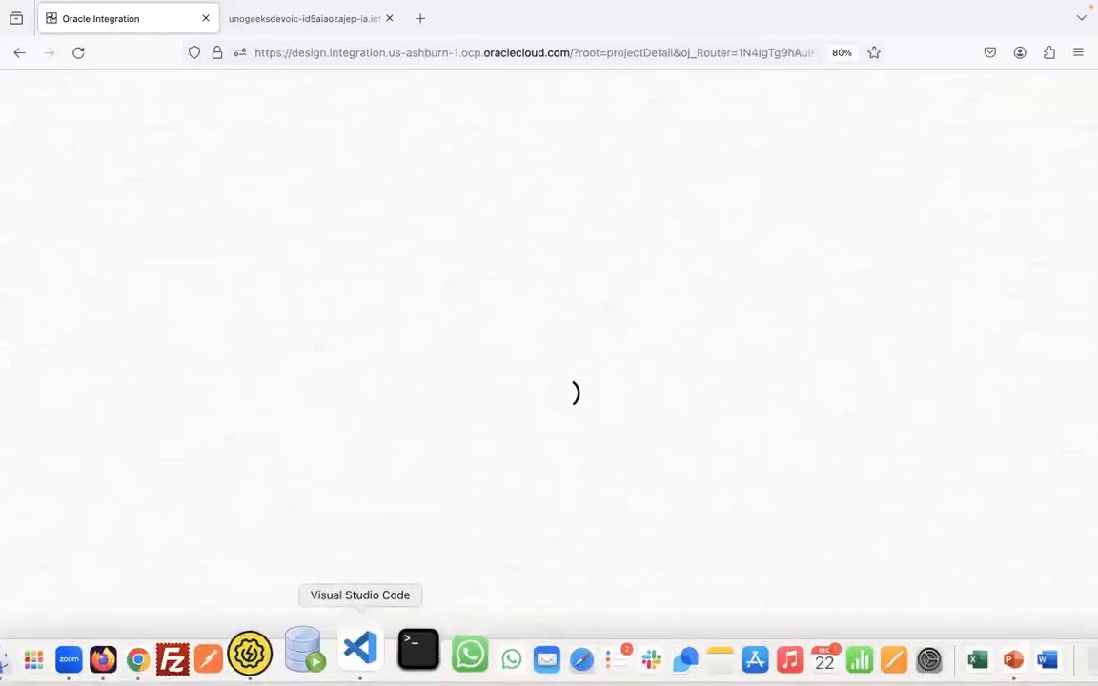
Step: Switch to Visual Studio Code and review the trigger connection notes in 3.1.Web Service Basics Notes.sql
click(358, 649)
click(181, 14)
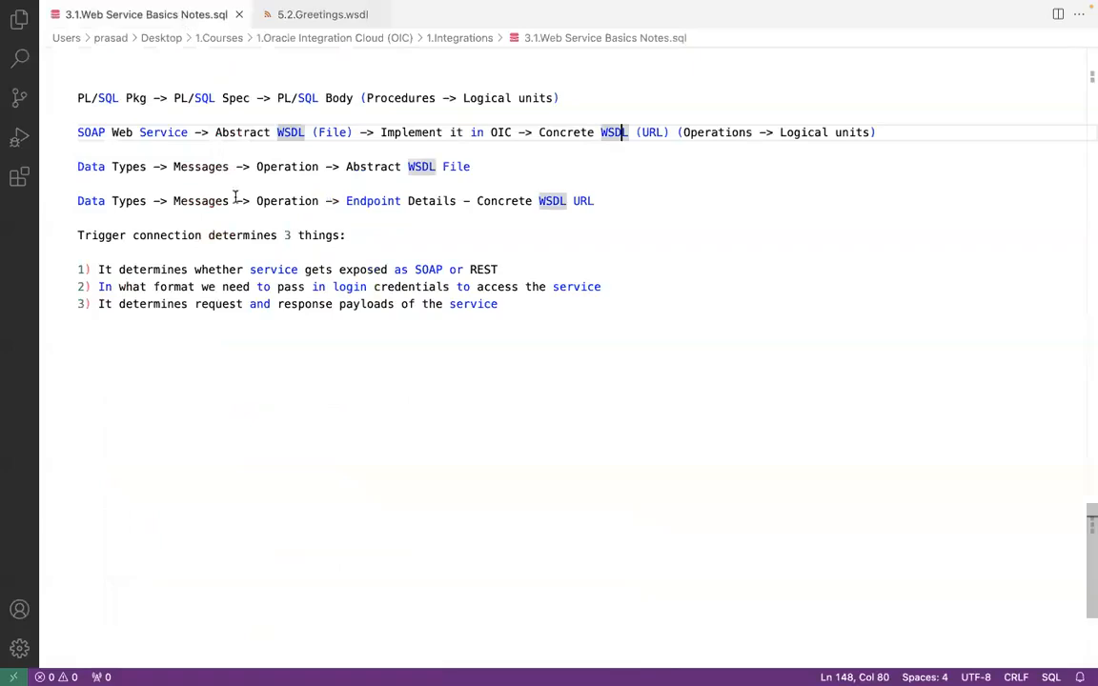
click(257, 234)
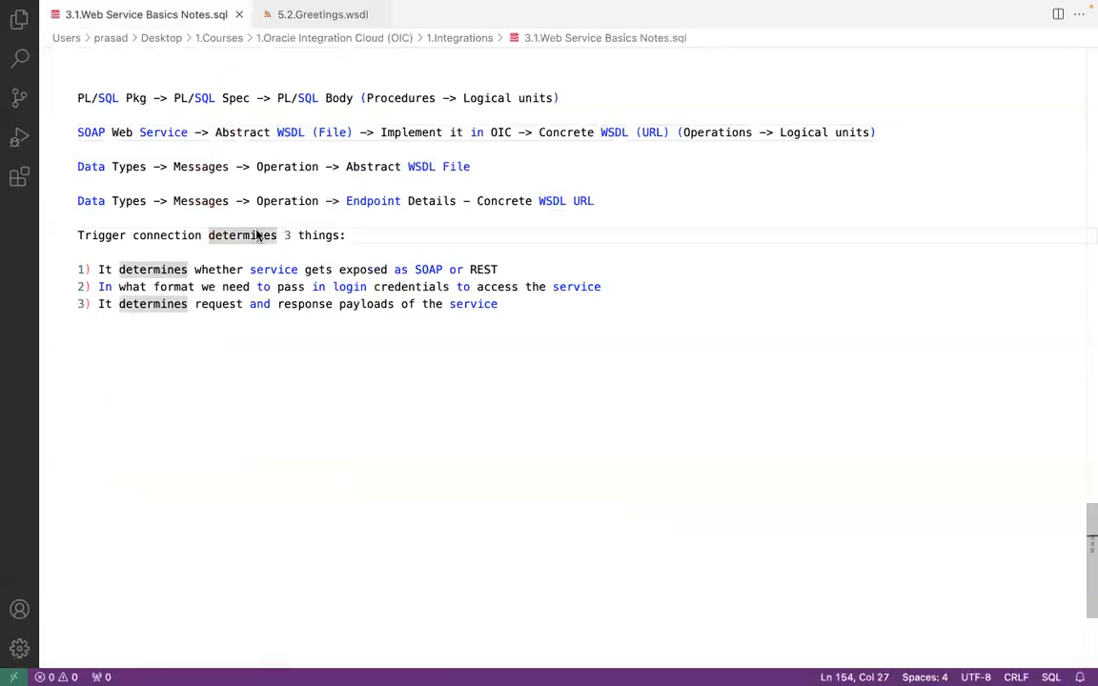
Step: Return to Firefox, show the full list of UG63 integrations and set the page zoom to 90%
key(super+Tab)
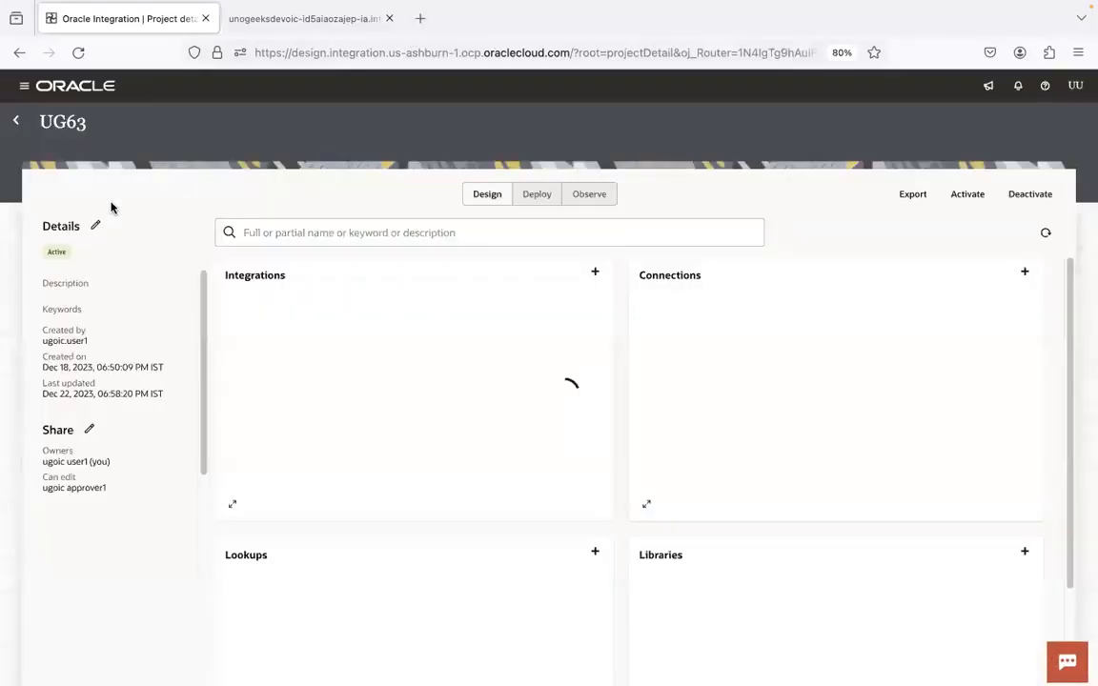
click(319, 507)
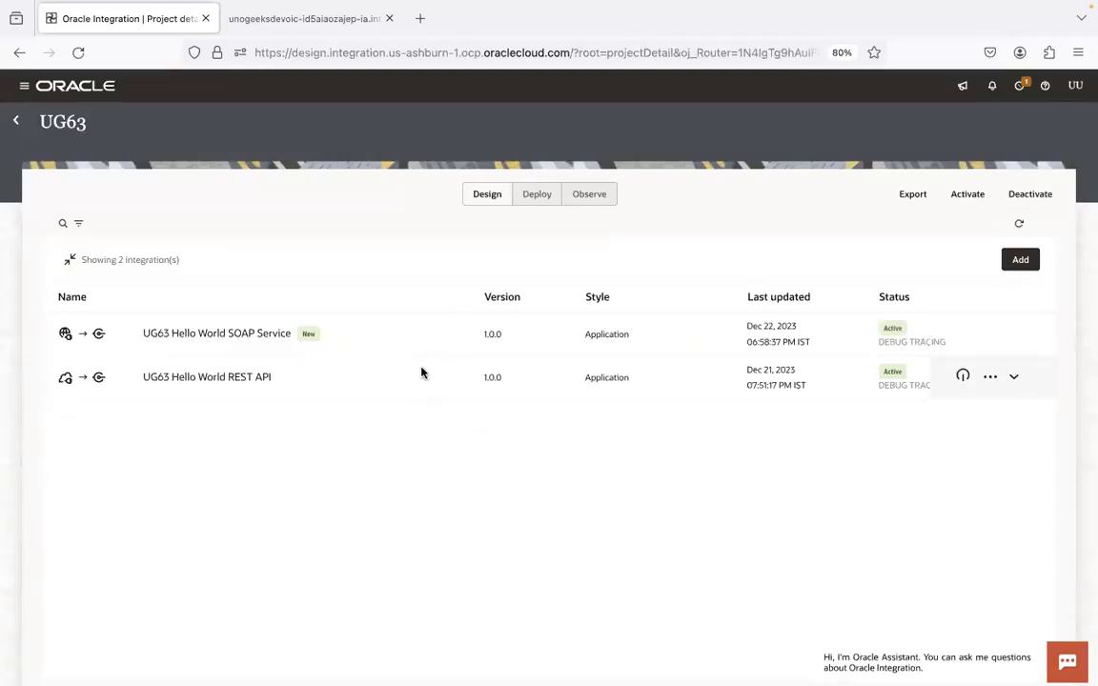
click(1078, 53)
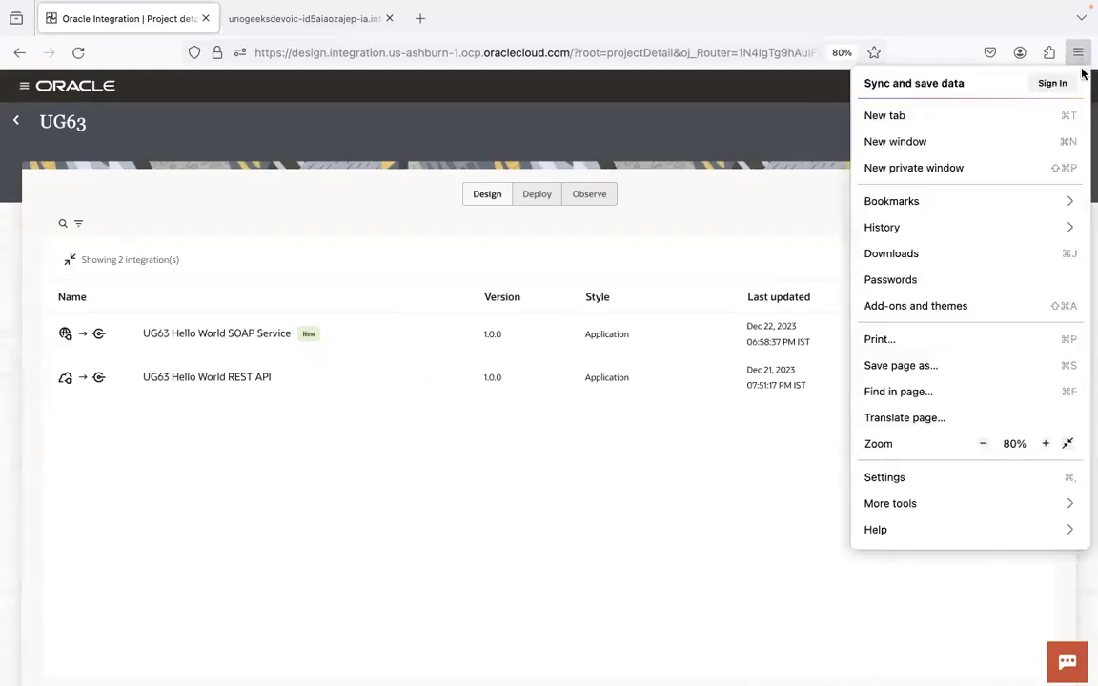
click(1045, 445)
click(708, 454)
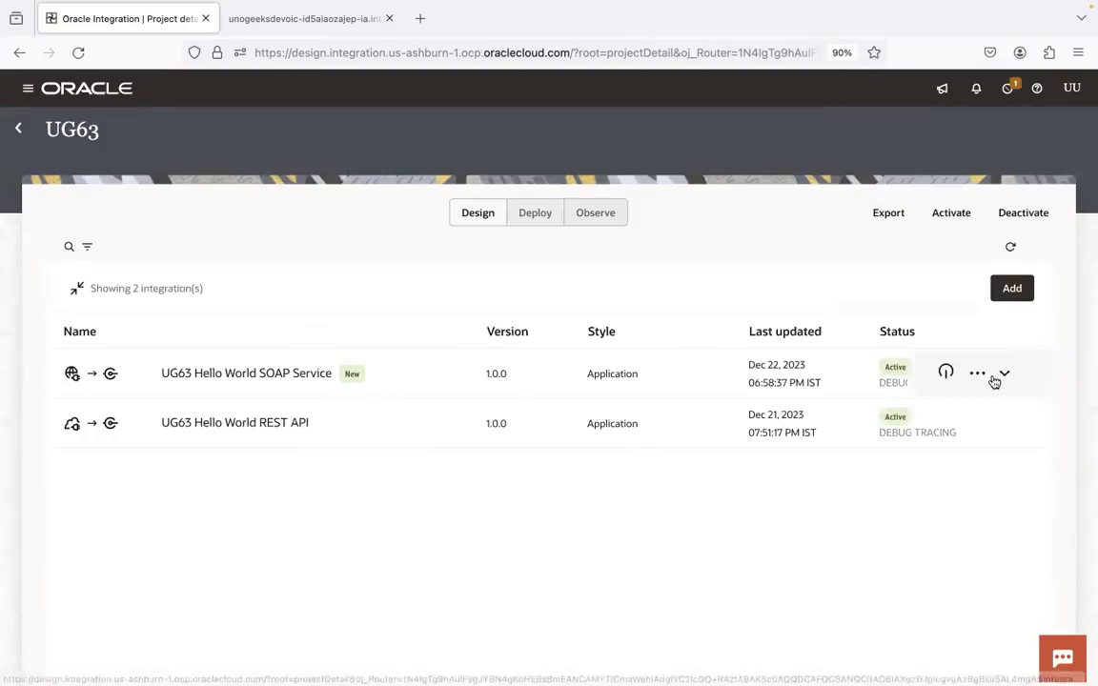
Step: Open the run page of UG63 Hello World REST API and show its endpoint metadata
click(978, 422)
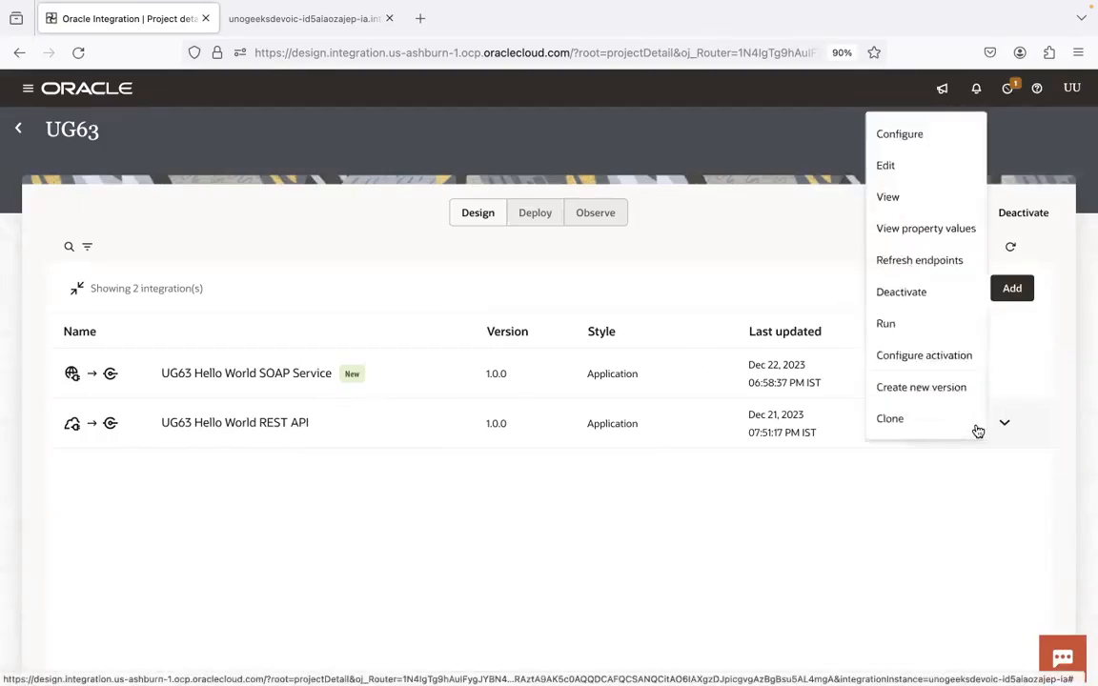
click(917, 314)
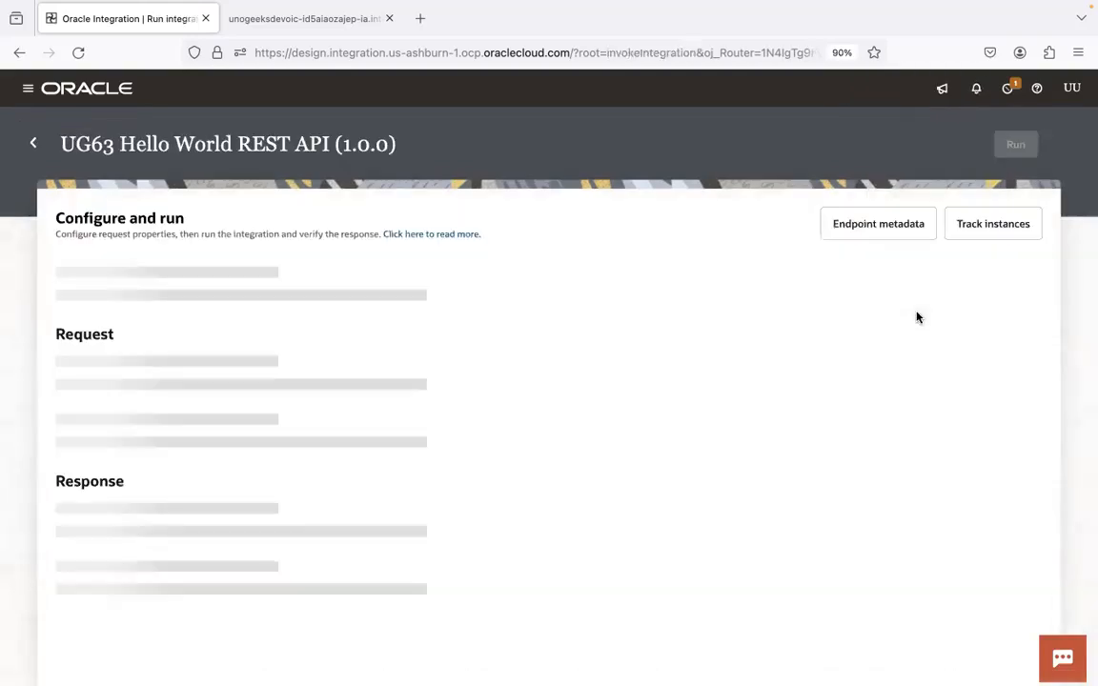
click(881, 237)
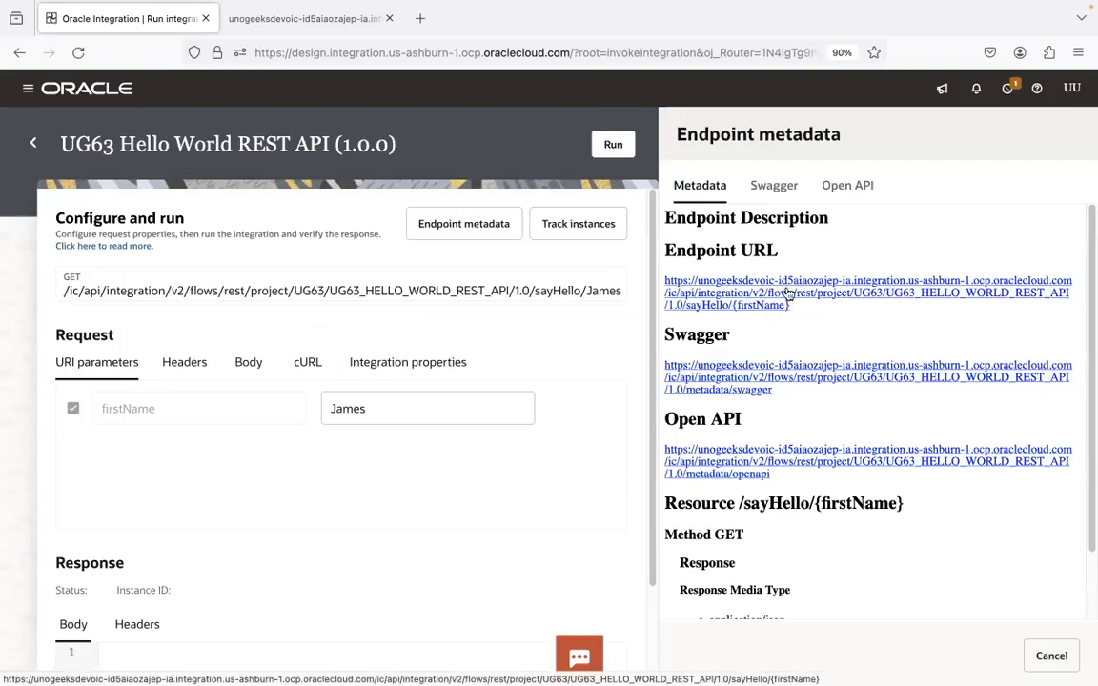
Step: Return to the full list of UG63 integrations and show the run details of UG63 Hello World SOAP Service
click(32, 143)
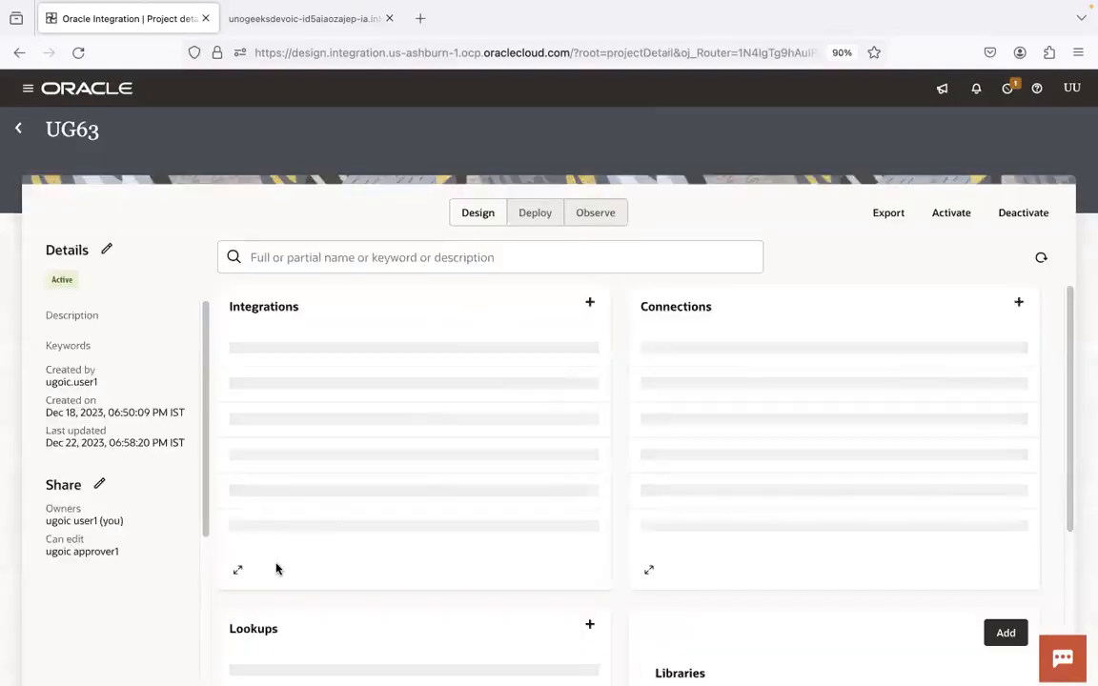
click(240, 571)
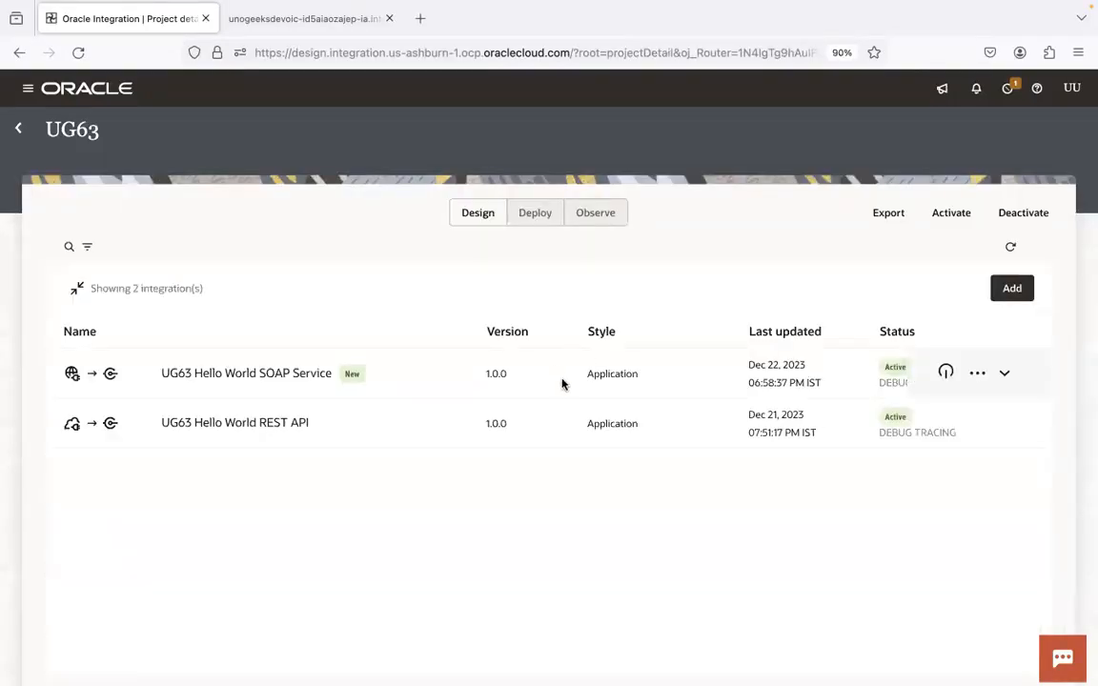
click(977, 372)
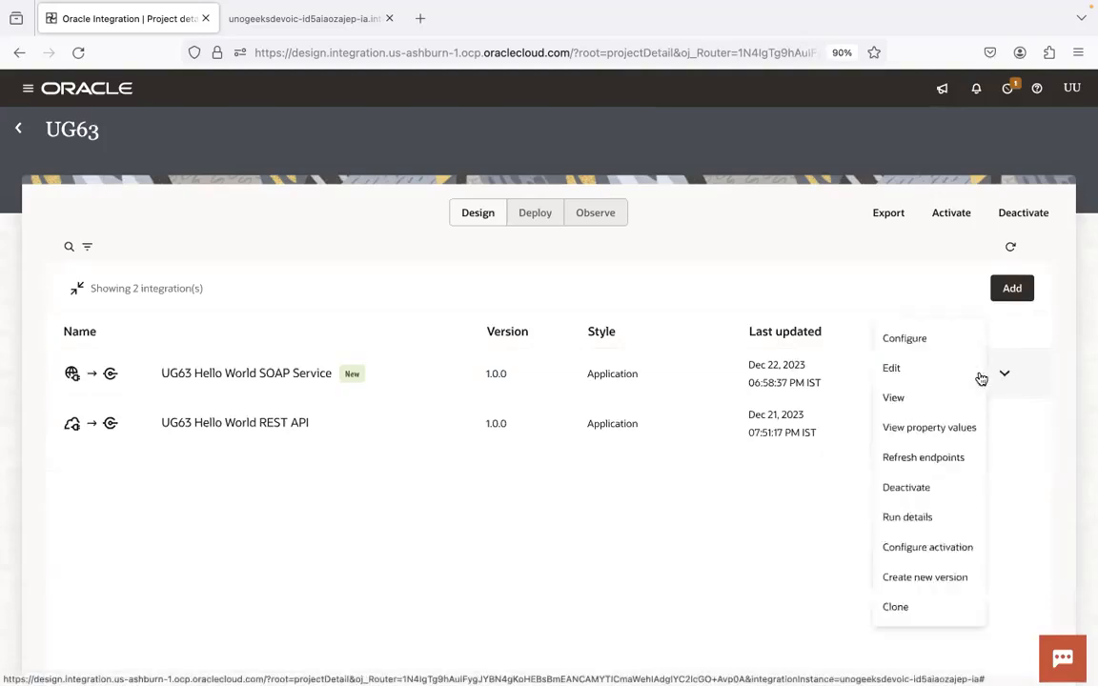
click(917, 557)
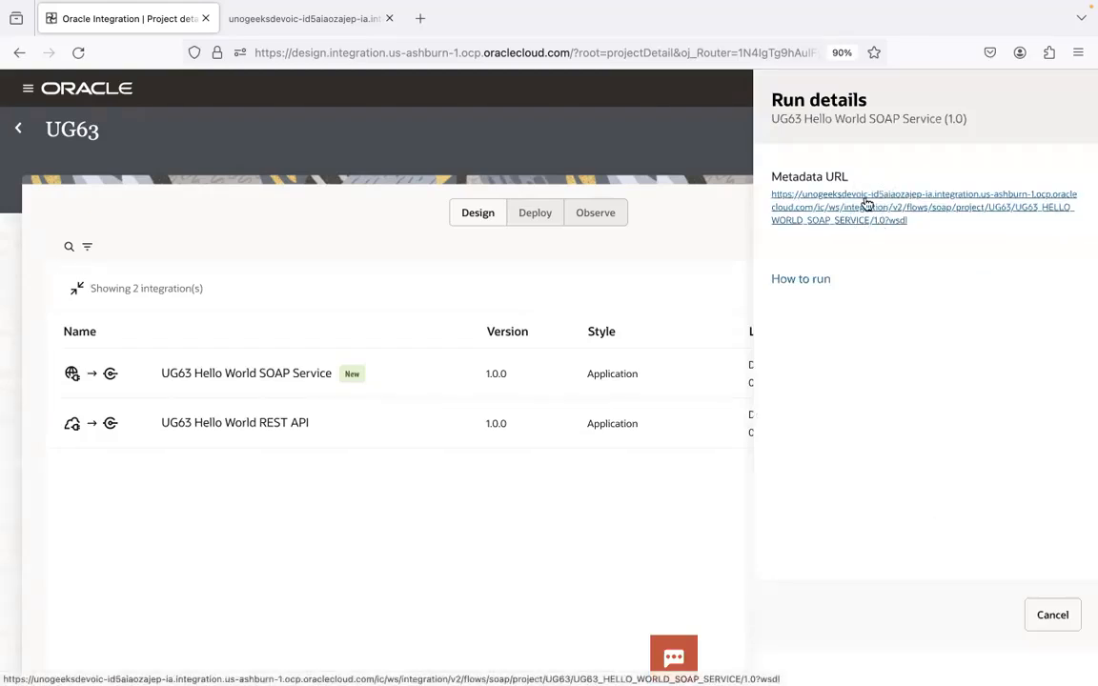
Step: Close the run details, switch to Visual Studio Code and review the note on exposing the service as SOAP or REST
click(1051, 616)
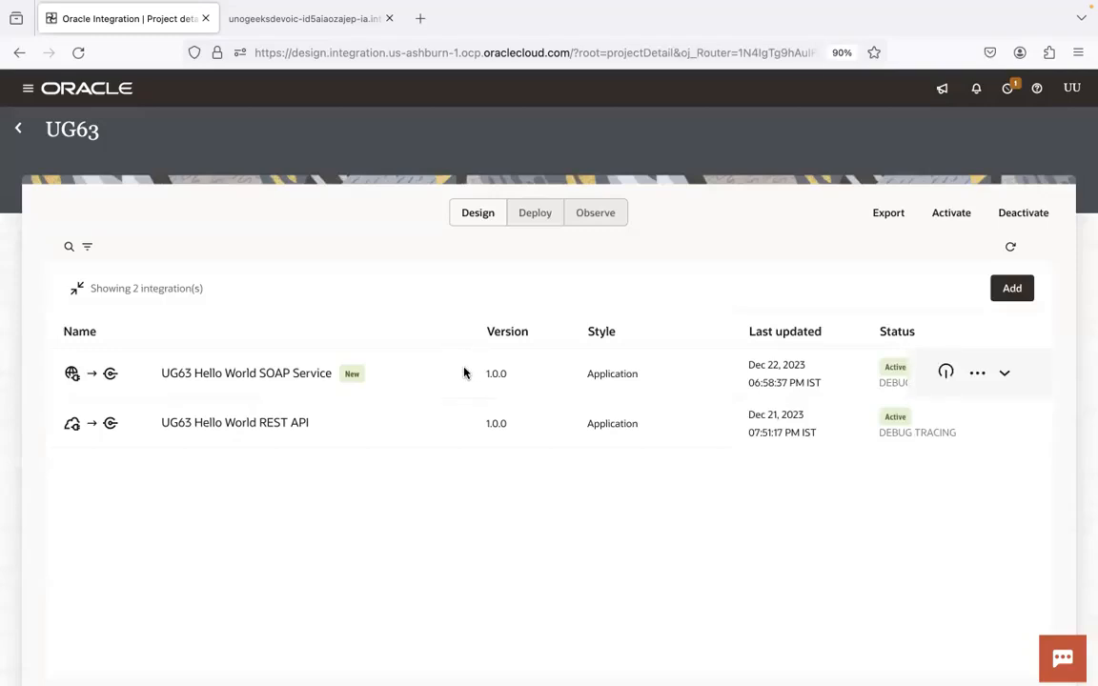
key(super+Tab)
click(248, 270)
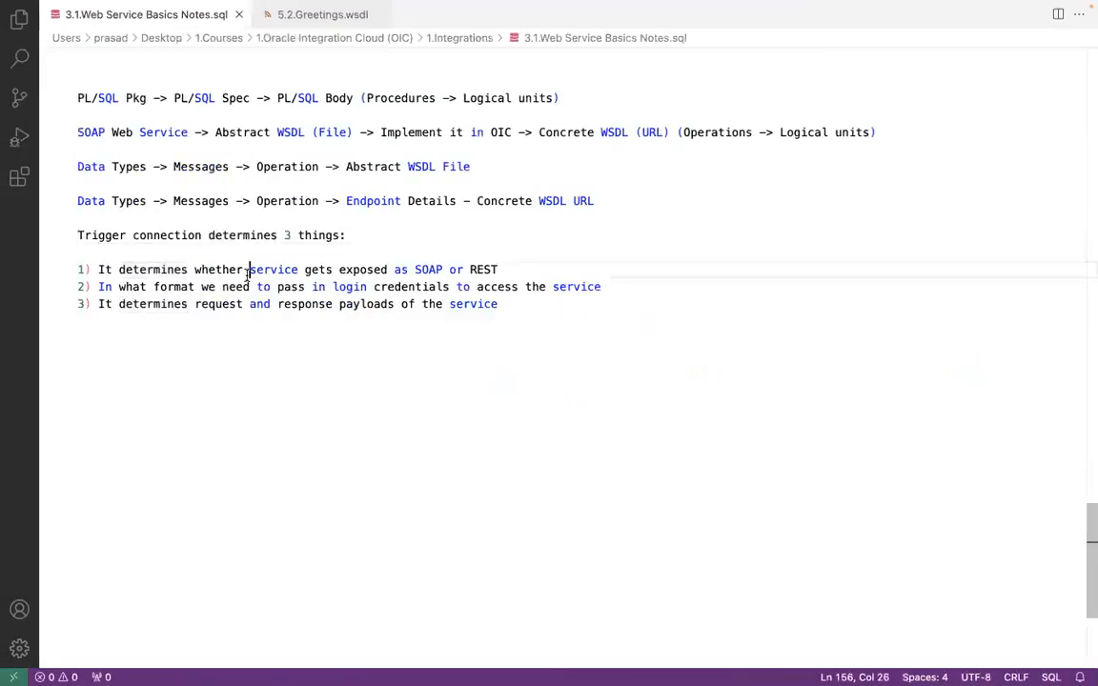
click(145, 236)
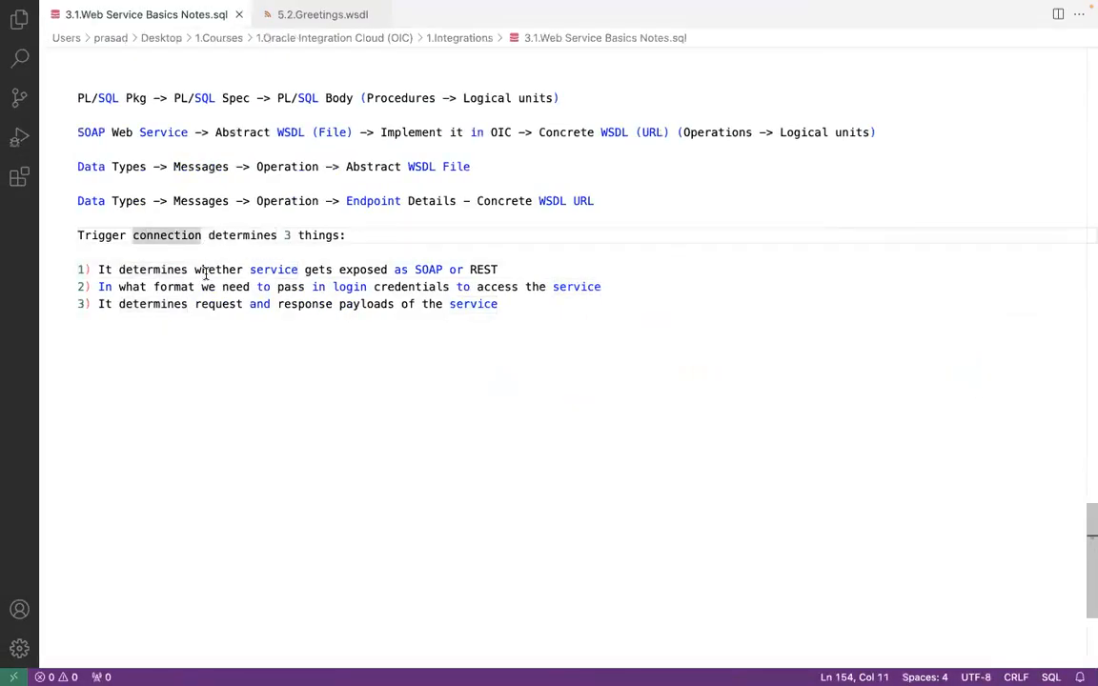
click(208, 271)
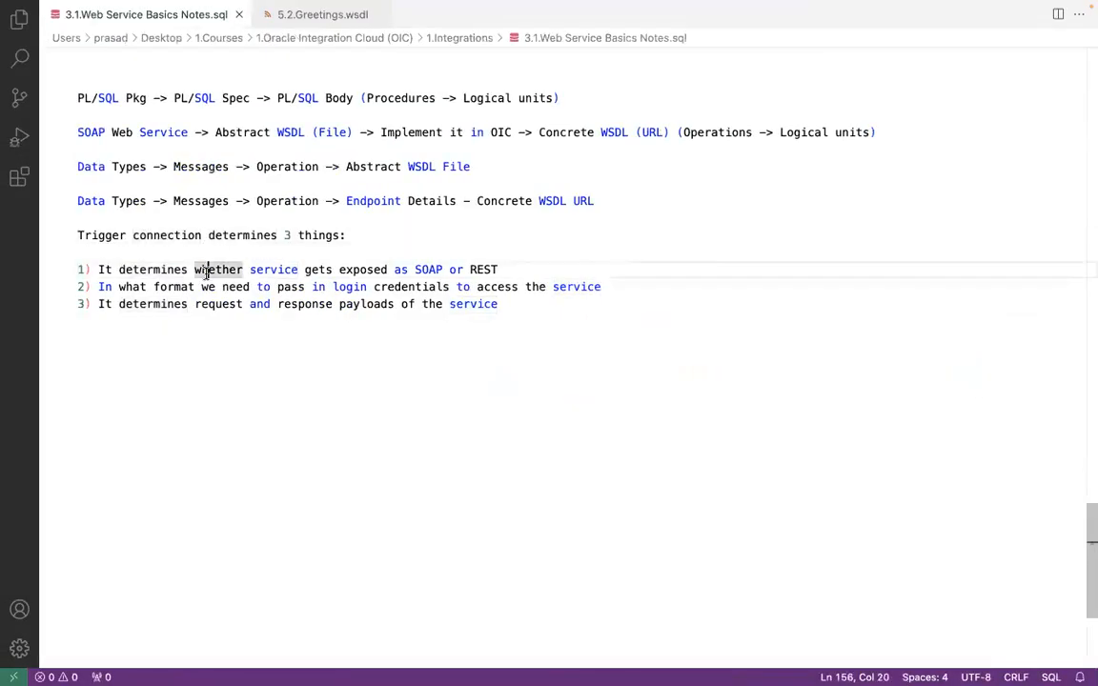
click(394, 270)
click(429, 270)
double_click(429, 270)
click(479, 270)
double_click(486, 270)
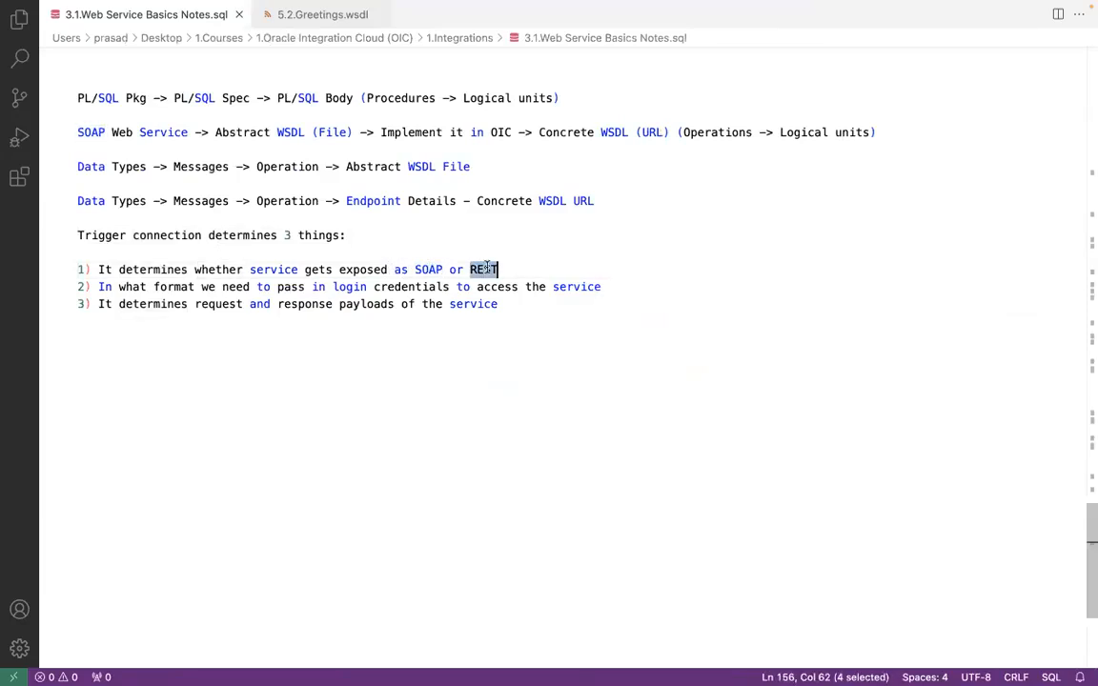
Step: Glance at the UG63 integrations list in Firefox, return to Visual Studio Code and review the note on the login credentials format
key(ctrl+Right)
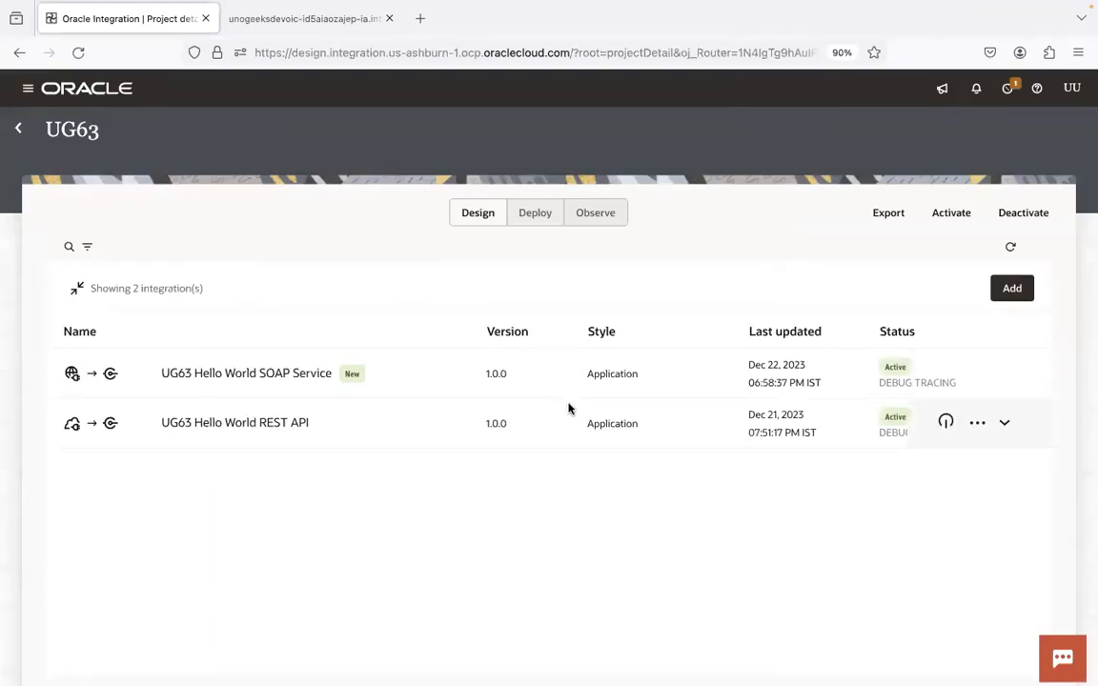
key(ctrl+Left)
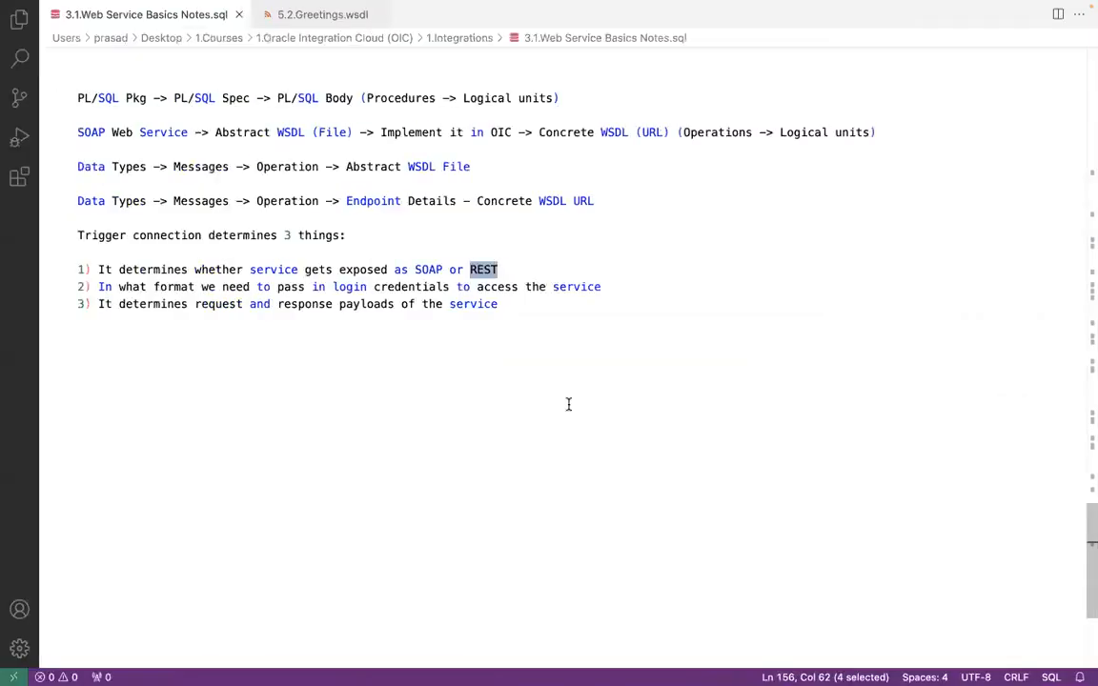
click(602, 286)
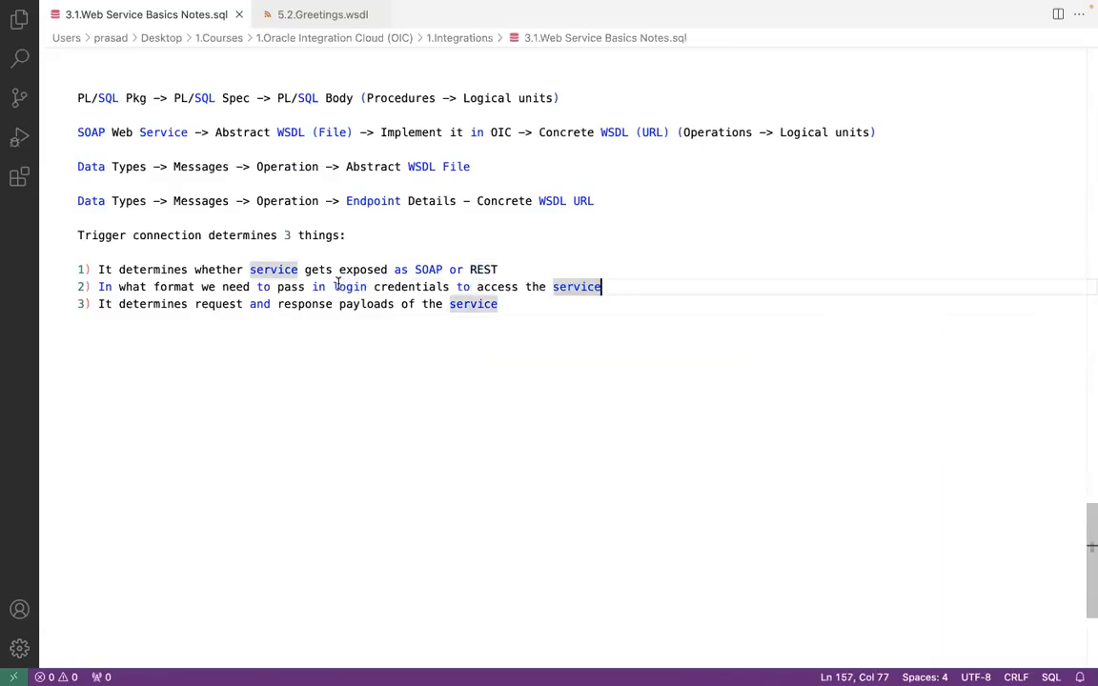
shift+click(98, 286)
click(332, 286)
click(394, 286)
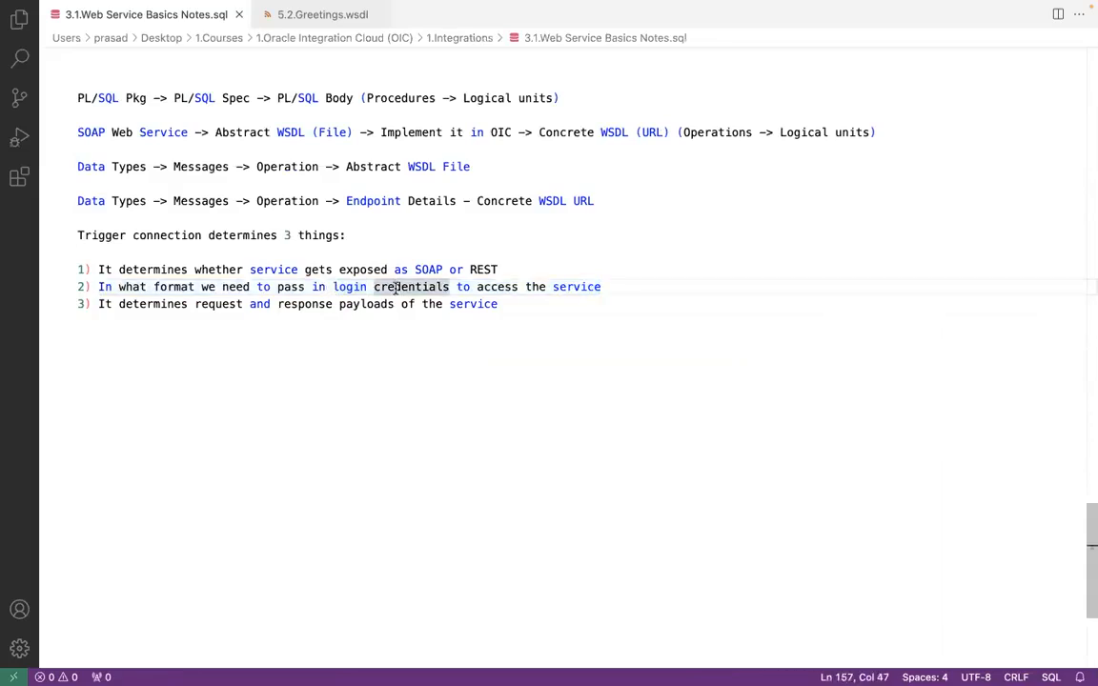
double_click(559, 286)
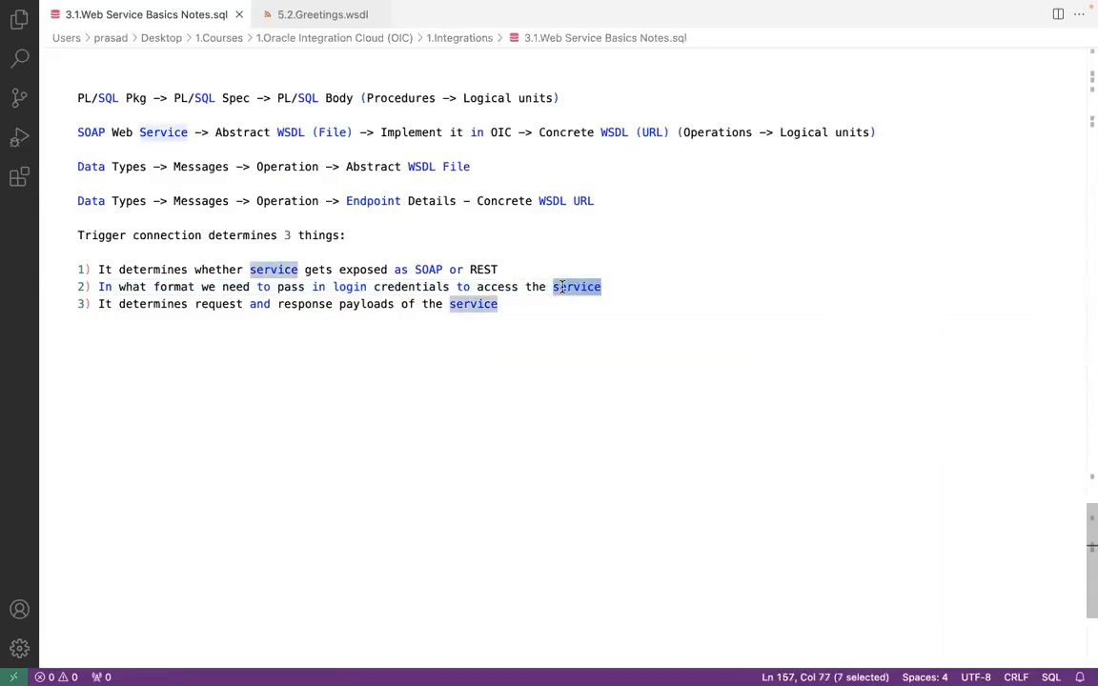
Step: Check the SOAP service's trigger in Firefox, then switch to SoapUI and examine the security header of Request 1
key(ctrl+Right)
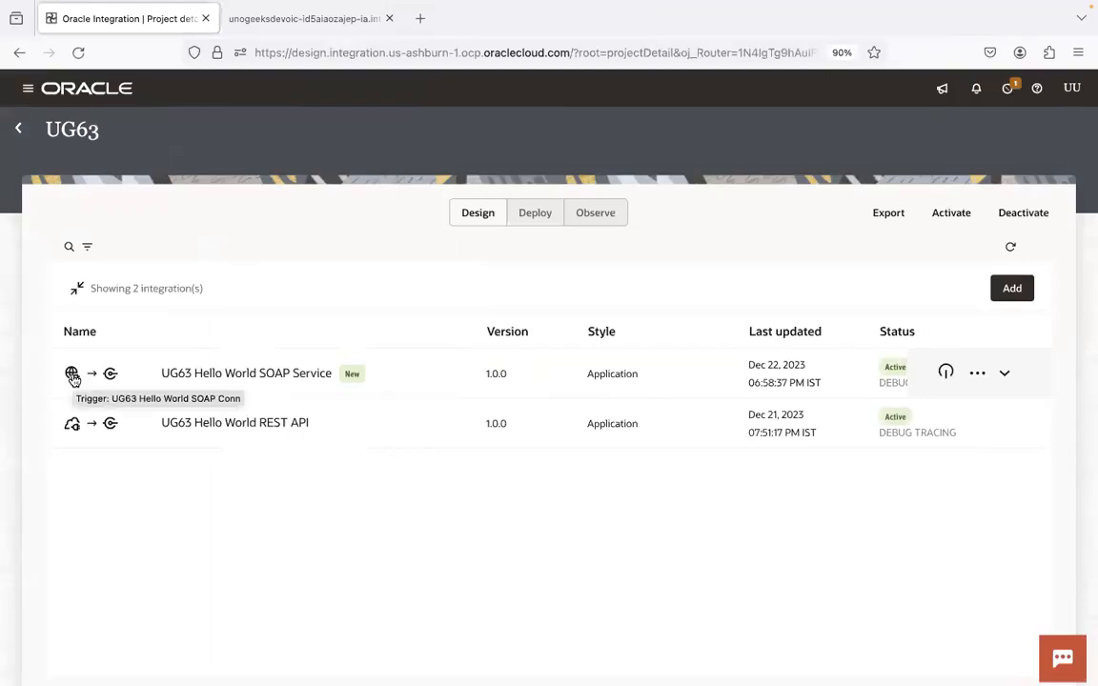
key(super+Tab)
key(super+Tab)
key(super+Tab)
key(super+Tab)
key(super+Tab)
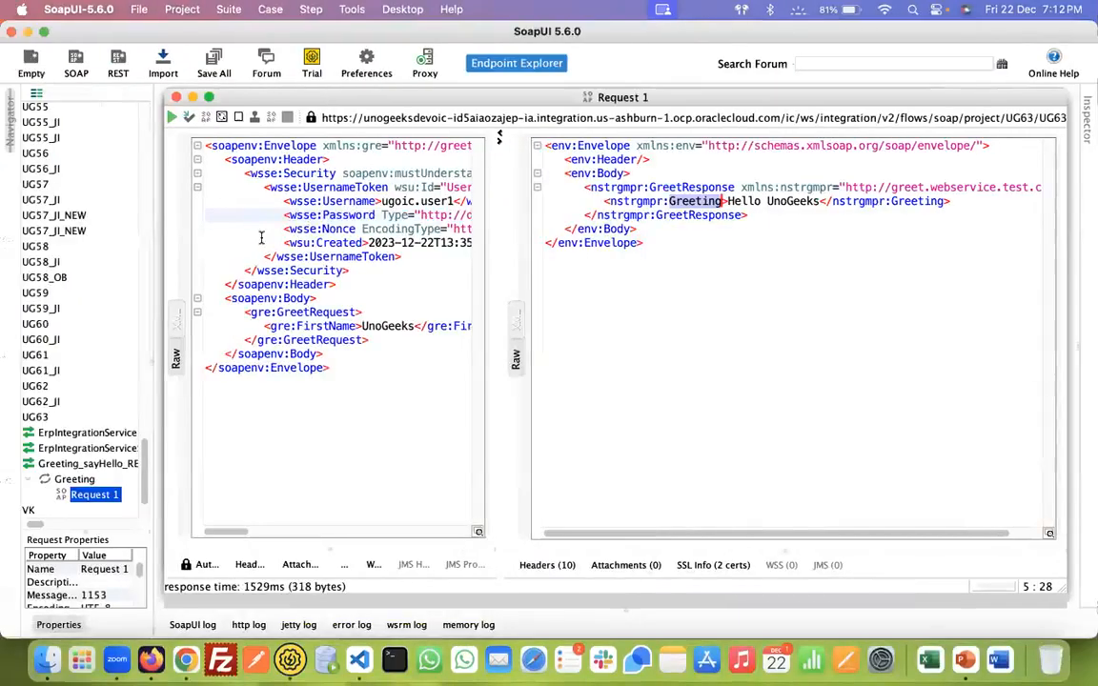
click(322, 160)
click(323, 185)
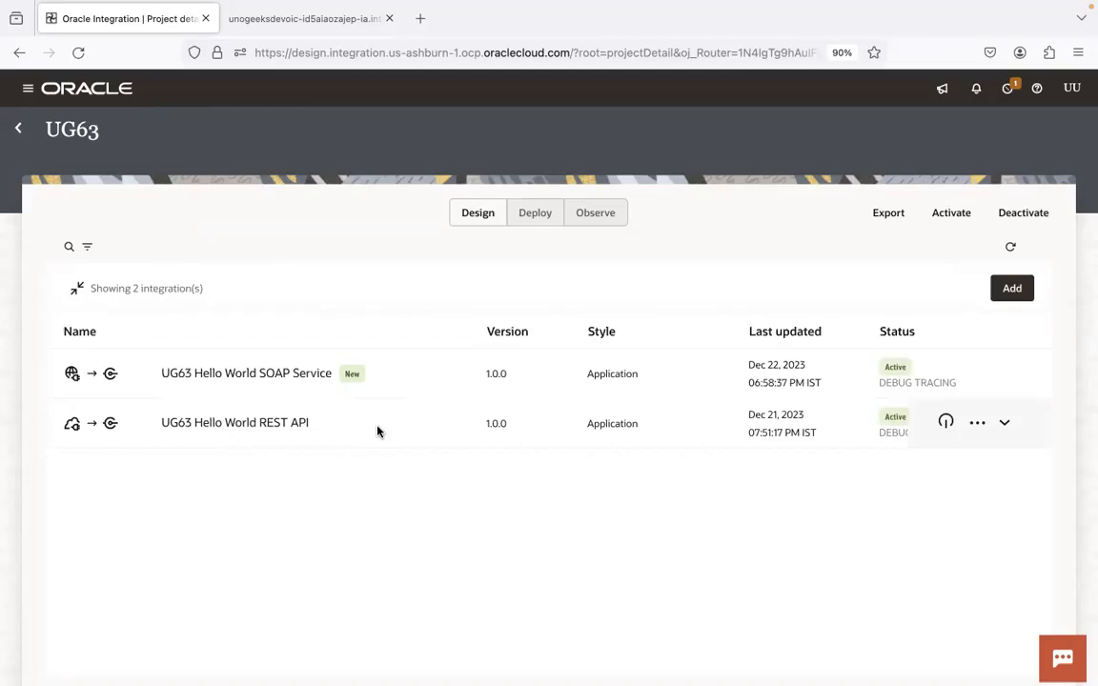
Step: Switch to Visual Studio Code and review the third trigger connection note, on request and response payloads
key(ctrl+Left)
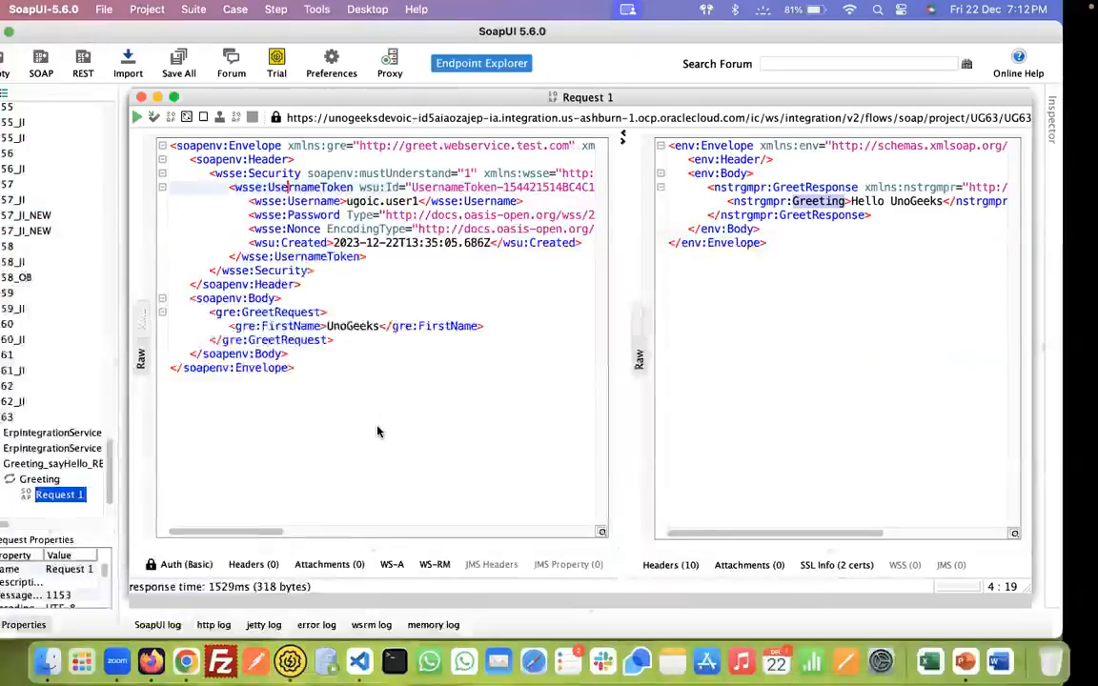
key(super+Tab)
key(super+Tab)
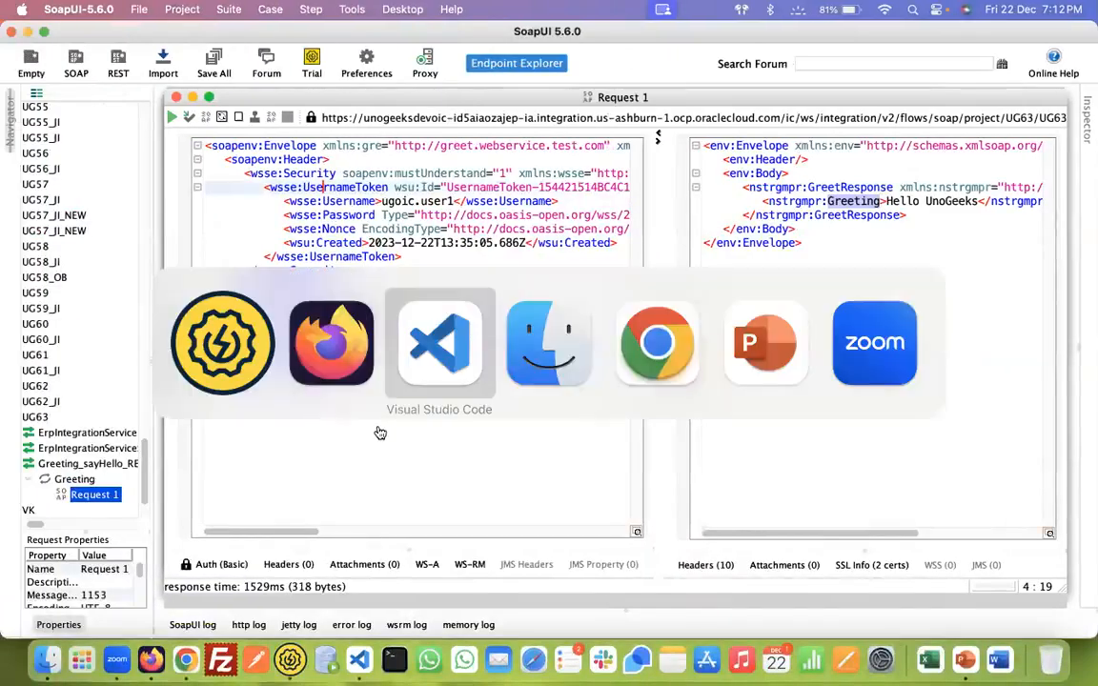
click(299, 304)
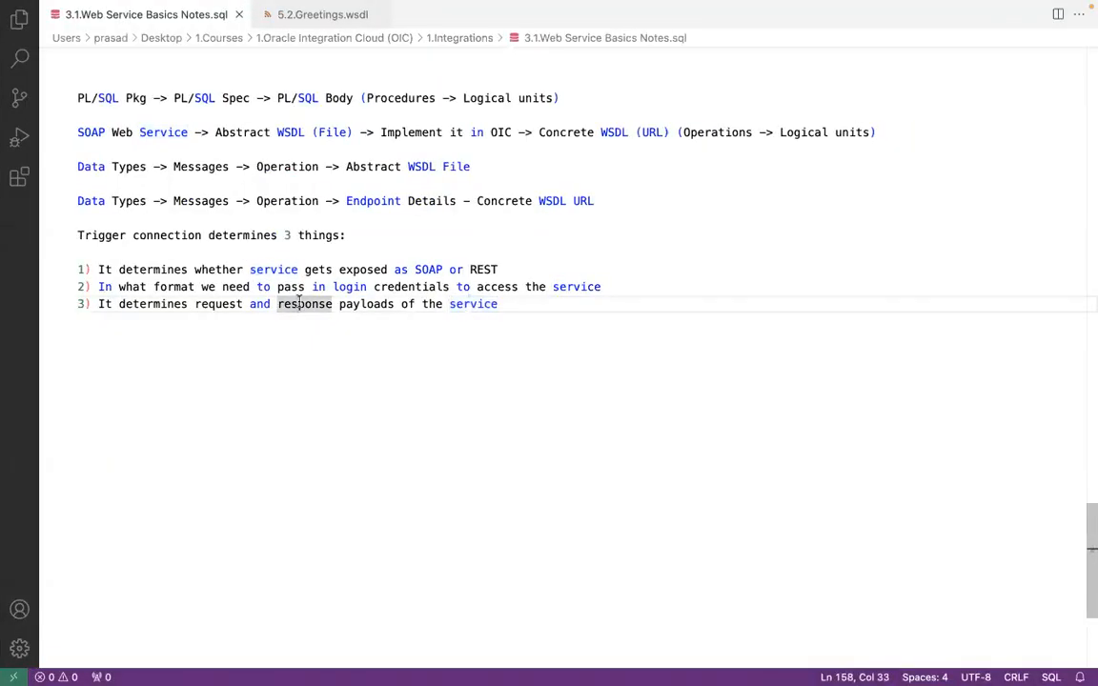
key(End)
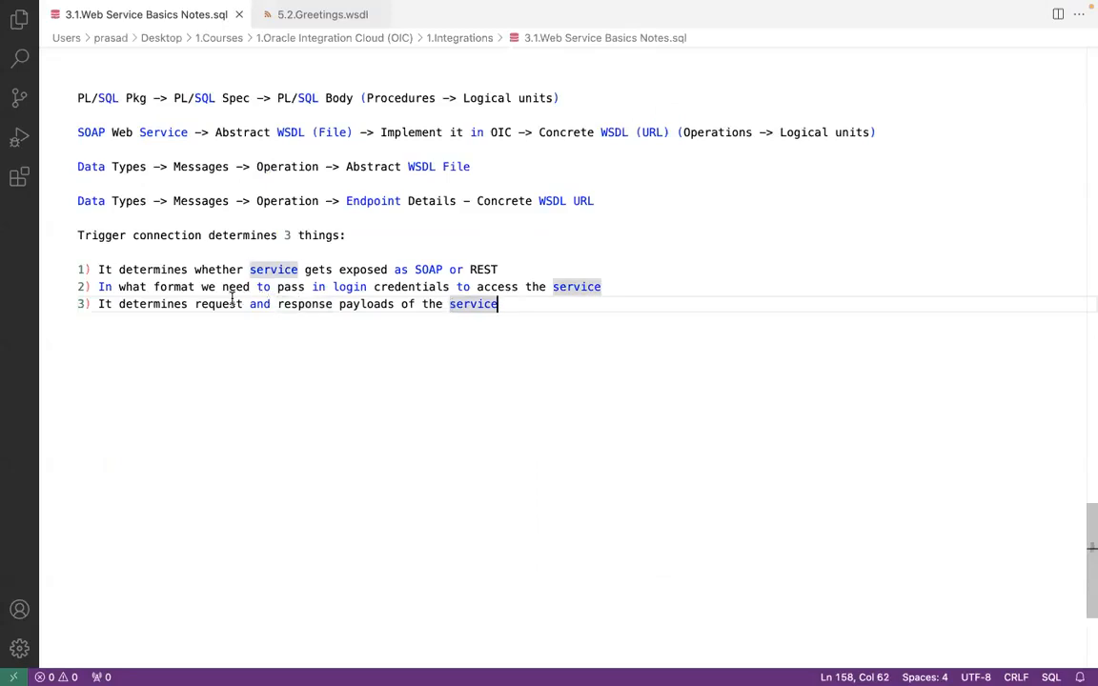
click(231, 301)
click(365, 302)
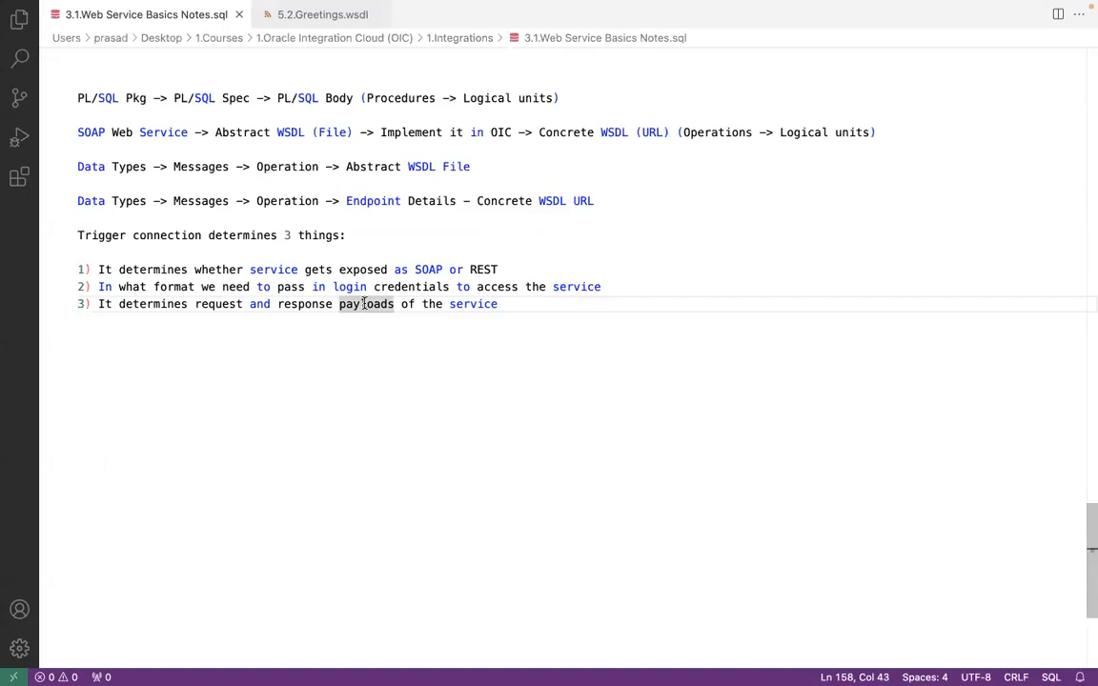
Step: Switch to SoapUI and examine the FirstName element in the request and the Greeting element in the response
key(ctrl+Left)
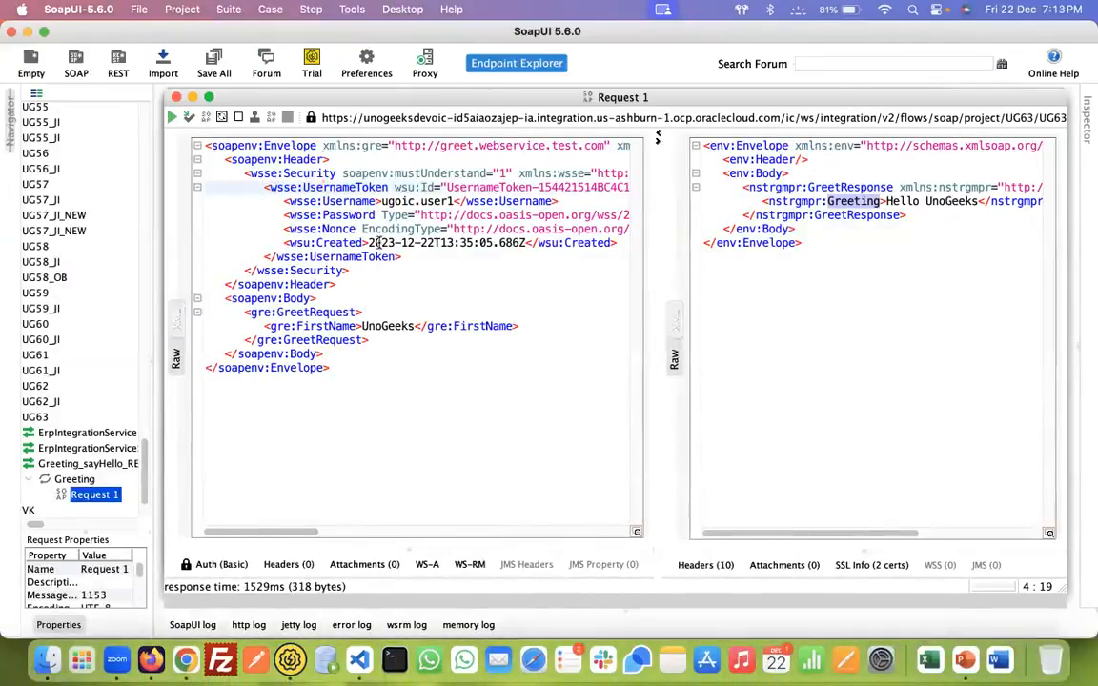
key(super+Tab)
key(super+Tab)
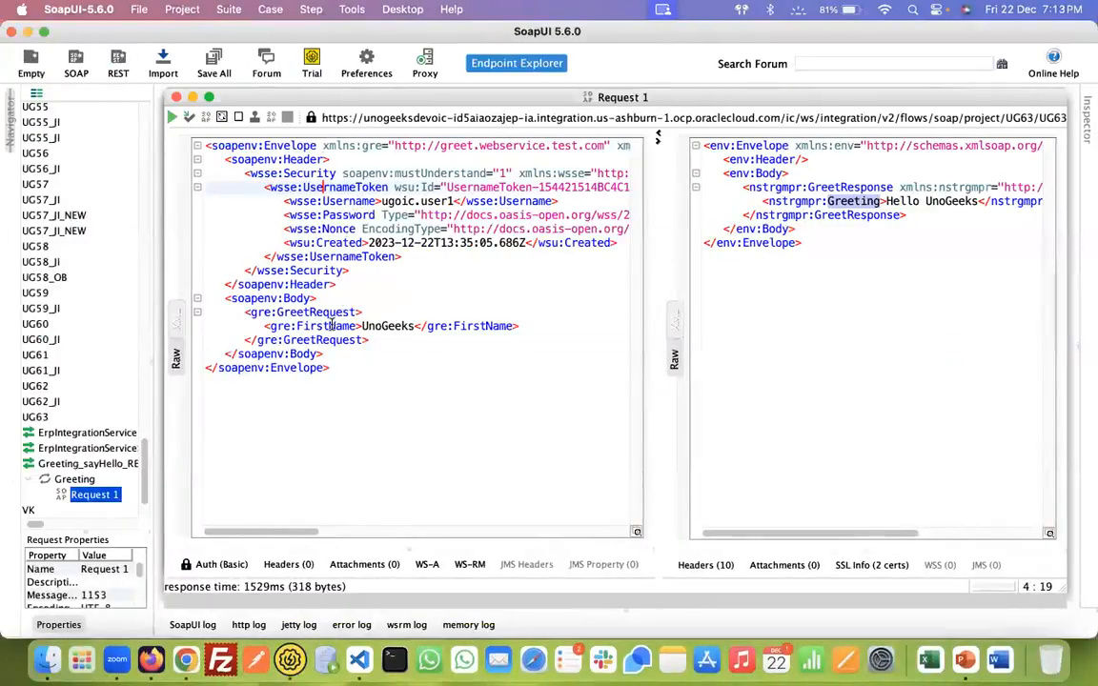
double_click(332, 325)
double_click(865, 201)
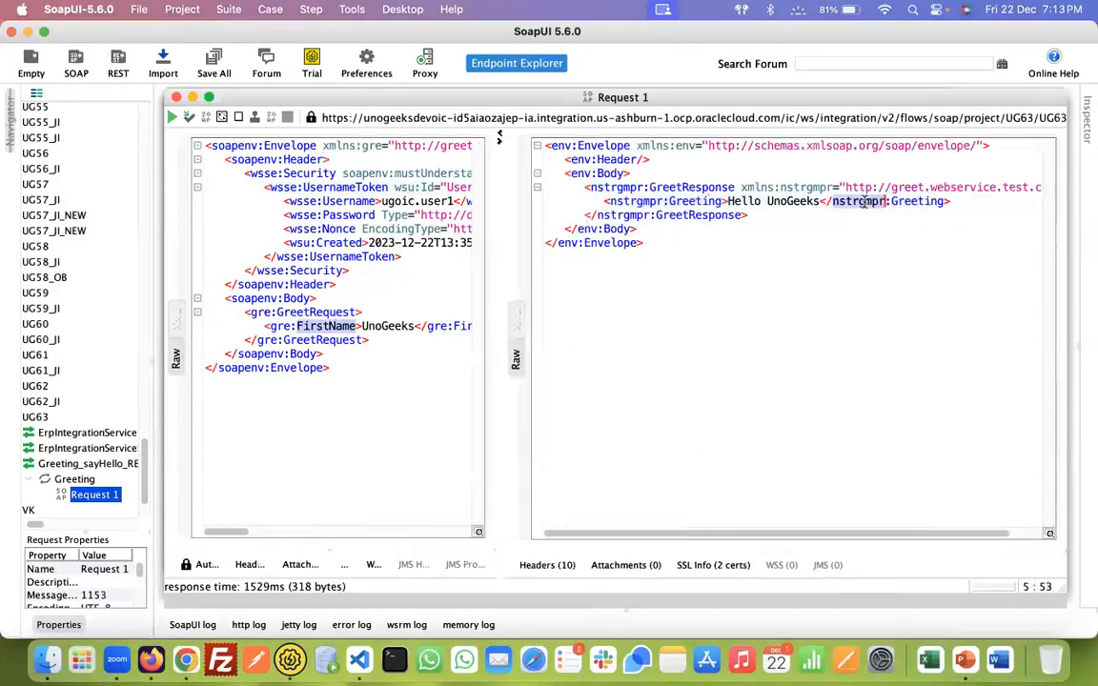
click(704, 201)
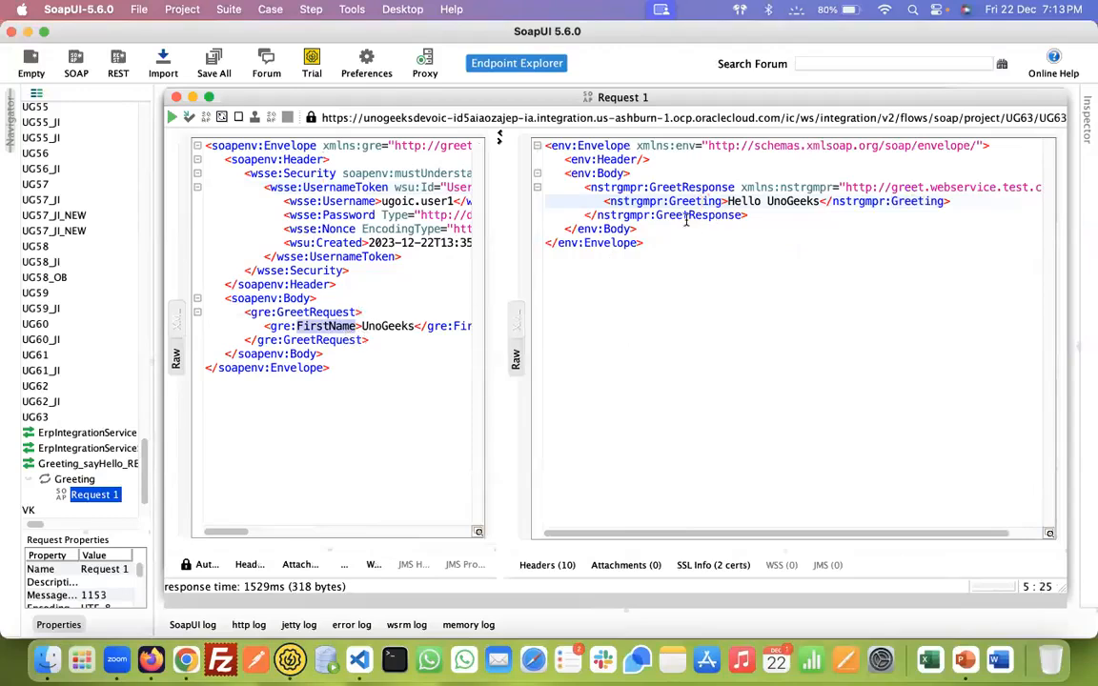
Step: Return to Visual Studio Code and recap the three trigger connection points in 3.1.Web Service Basics Notes.sql
key(super+Tab)
key(super+Tab)
key(super+Tab)
key(super+Tab)
key(super+Tab)
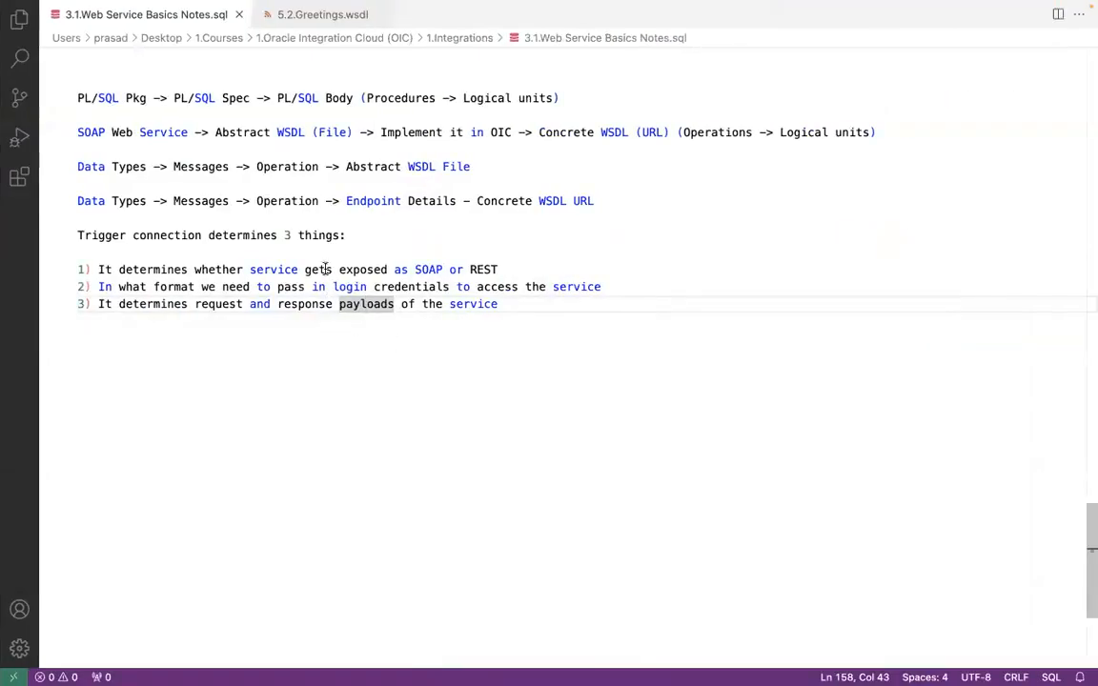
click(333, 270)
click(333, 287)
click(336, 304)
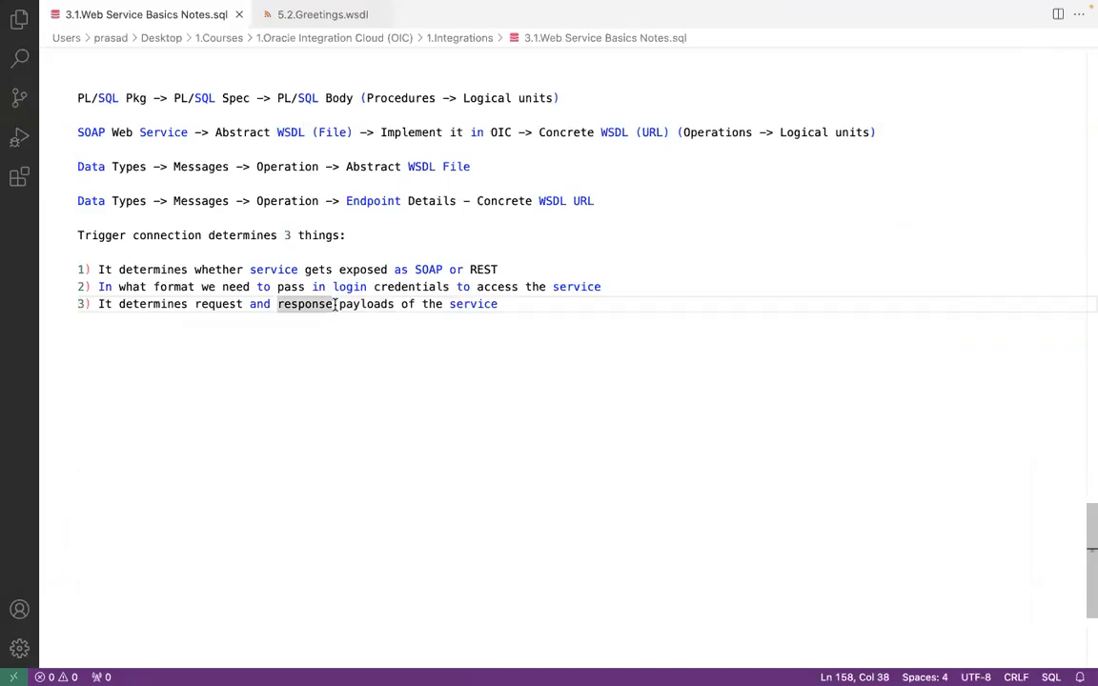
Step: Return to Firefox, go back to the projects list and open the UG63 project overview with its integrations and connections
key(ctrl+Left)
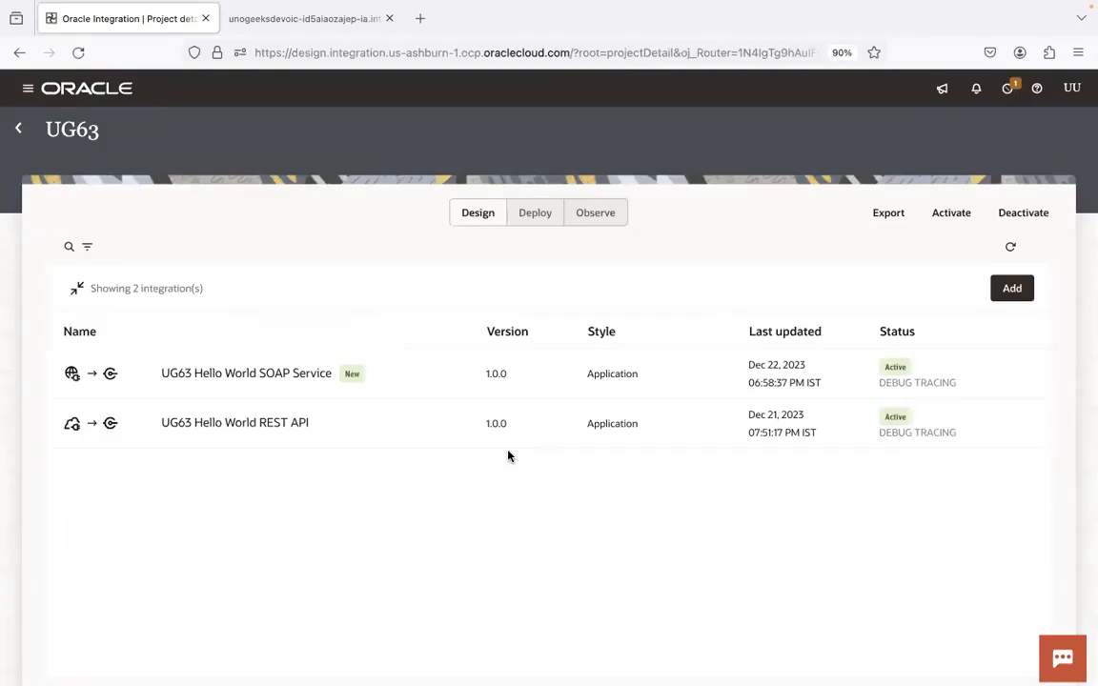
click(18, 128)
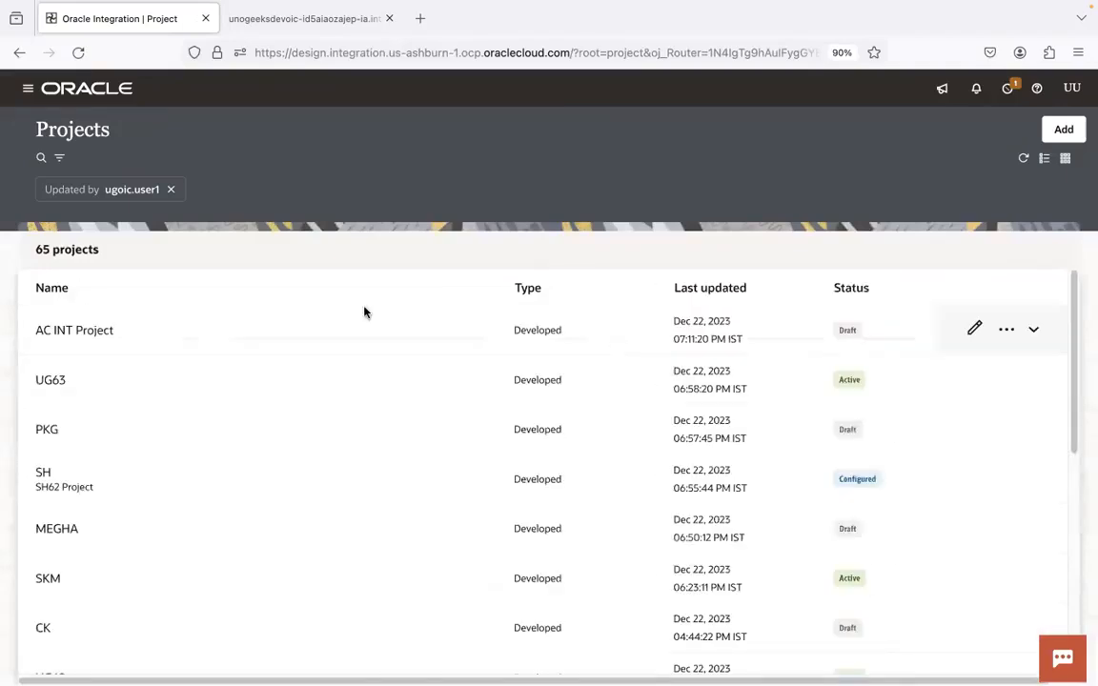
click(554, 325)
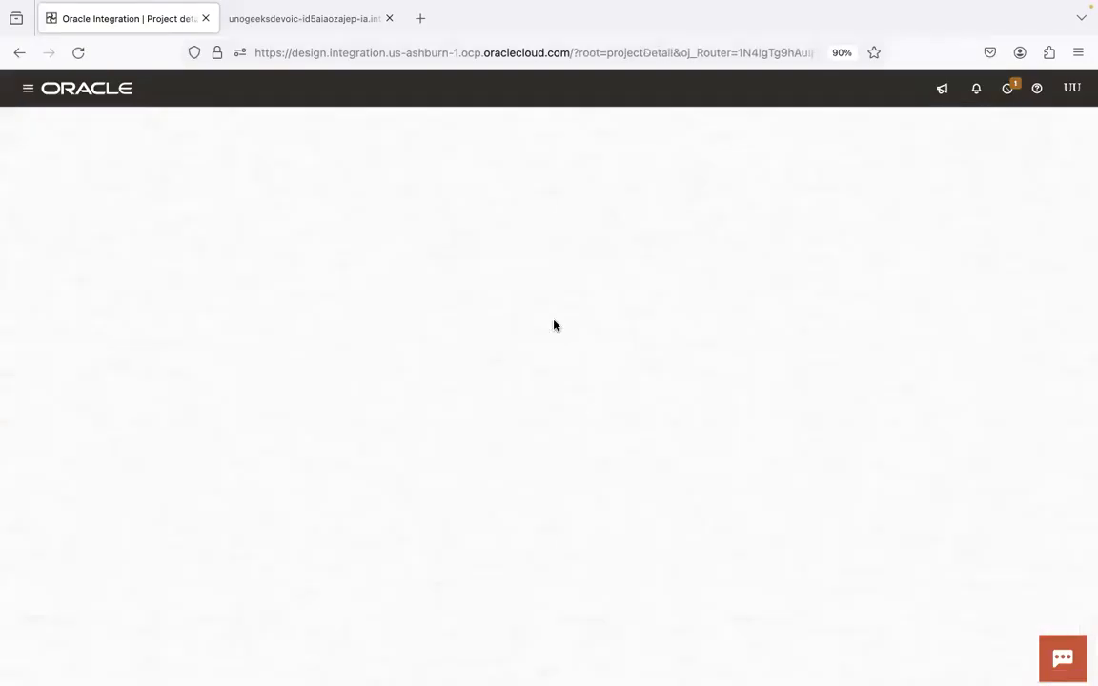
drag(1069, 402, 1071, 451)
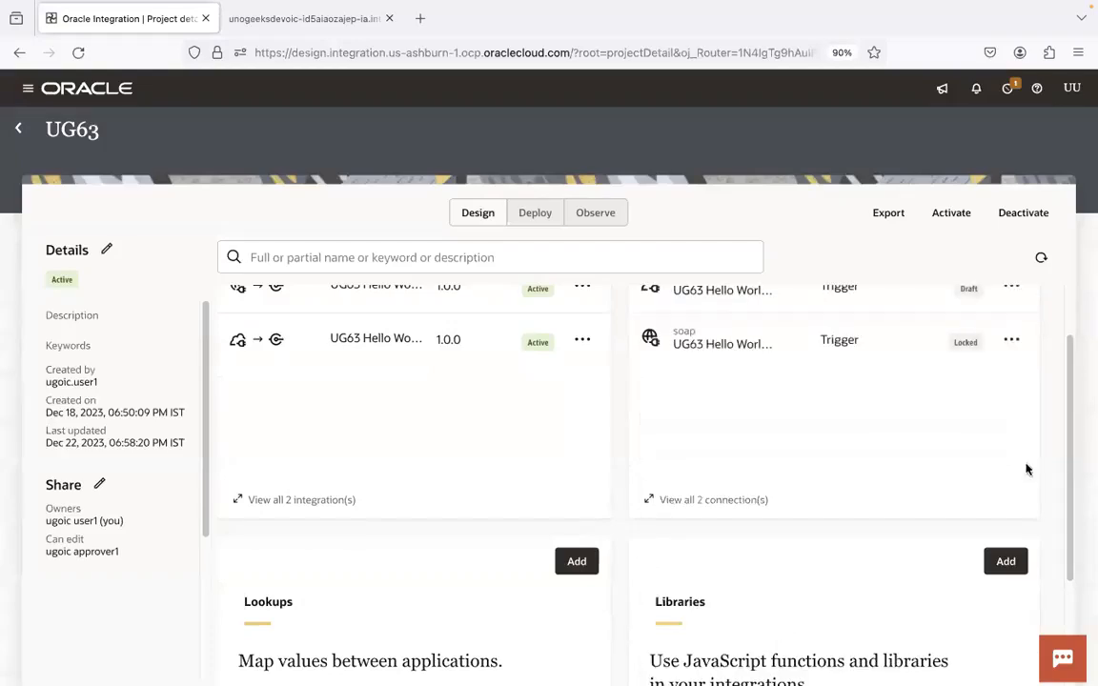
scroll(972, 386, up, 2)
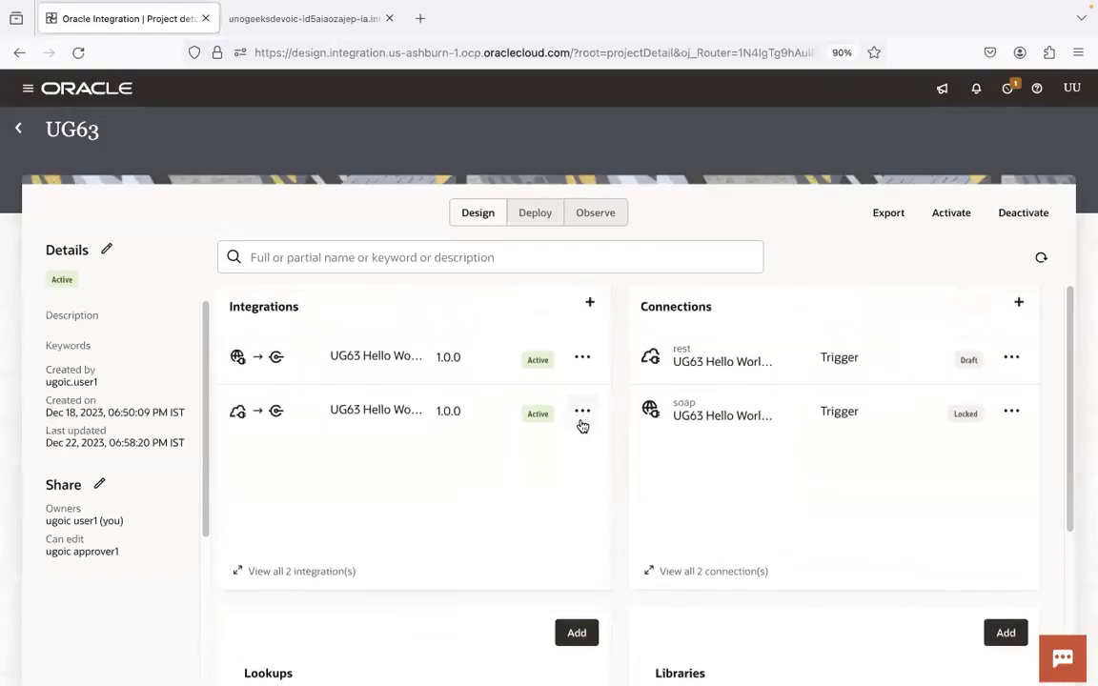
Step: Set the page zoom to 80%
click(1078, 52)
click(983, 445)
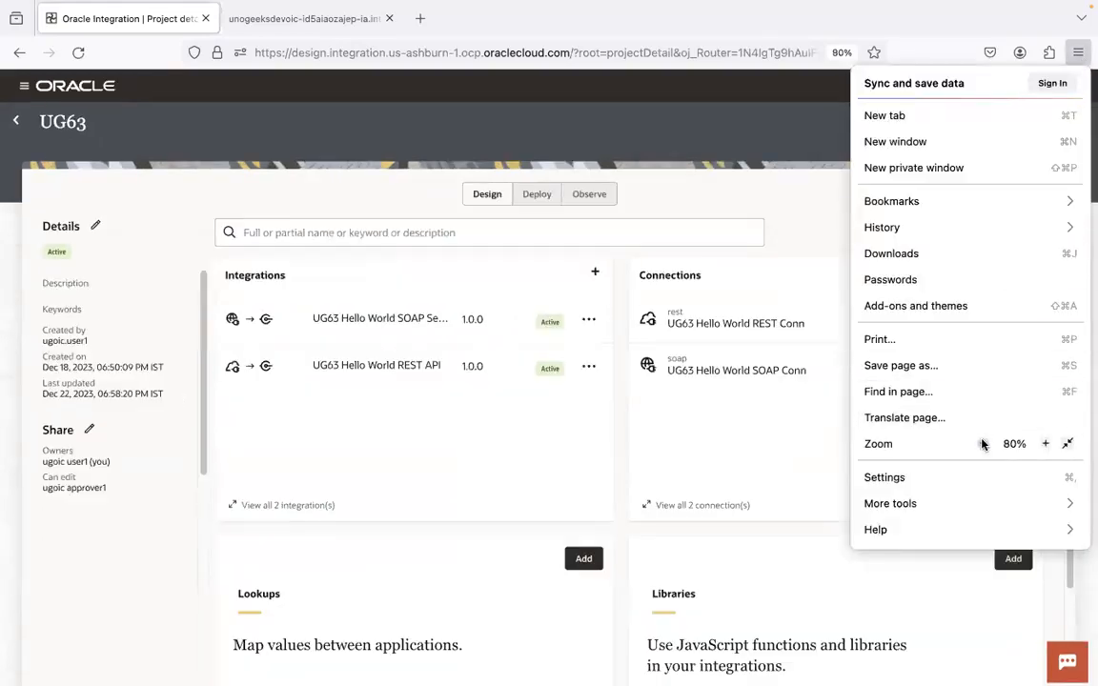
click(549, 467)
Step: Clone the UG63 Hello World REST API integration under the name UG63 Hello World REST API_InvJS
click(588, 366)
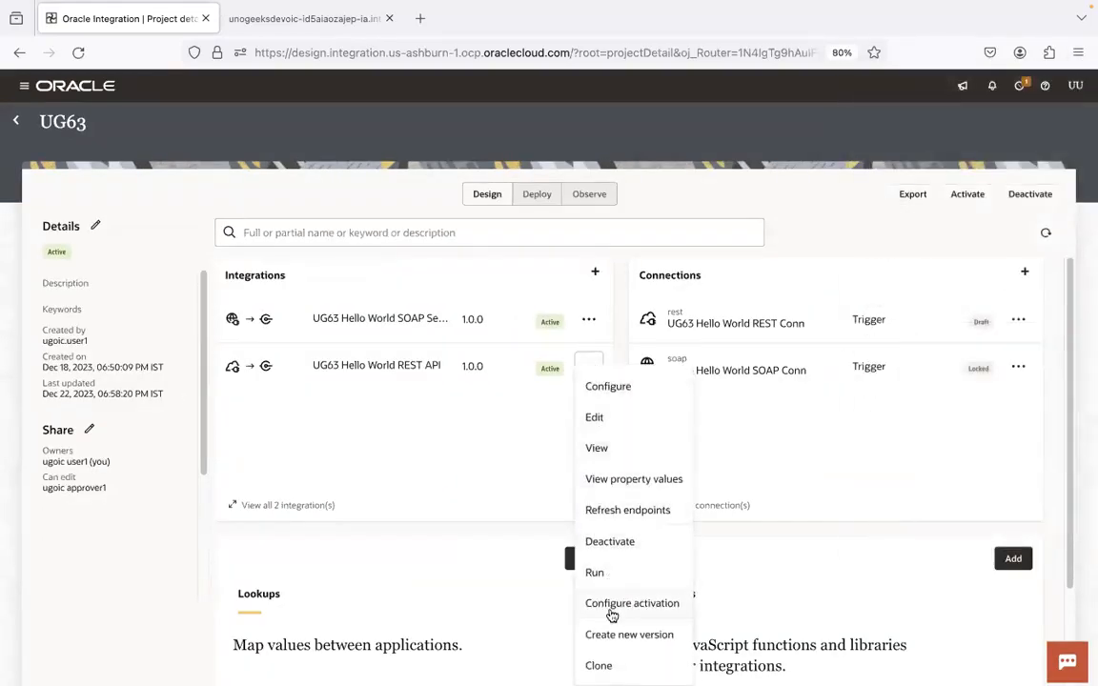
click(601, 664)
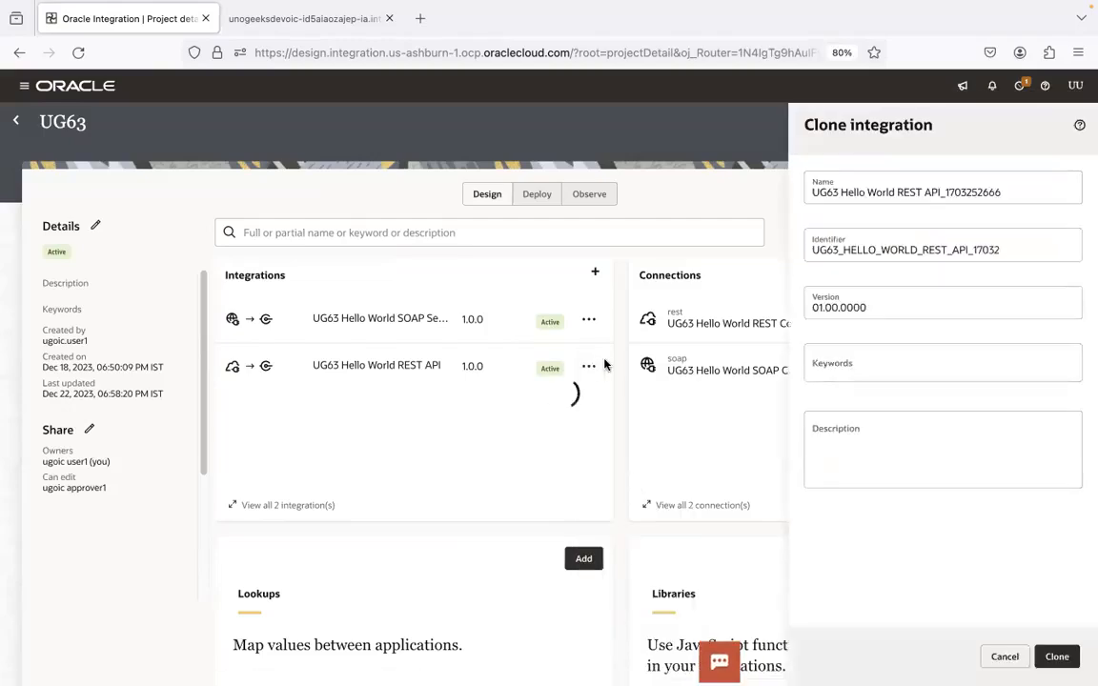
click(945, 192)
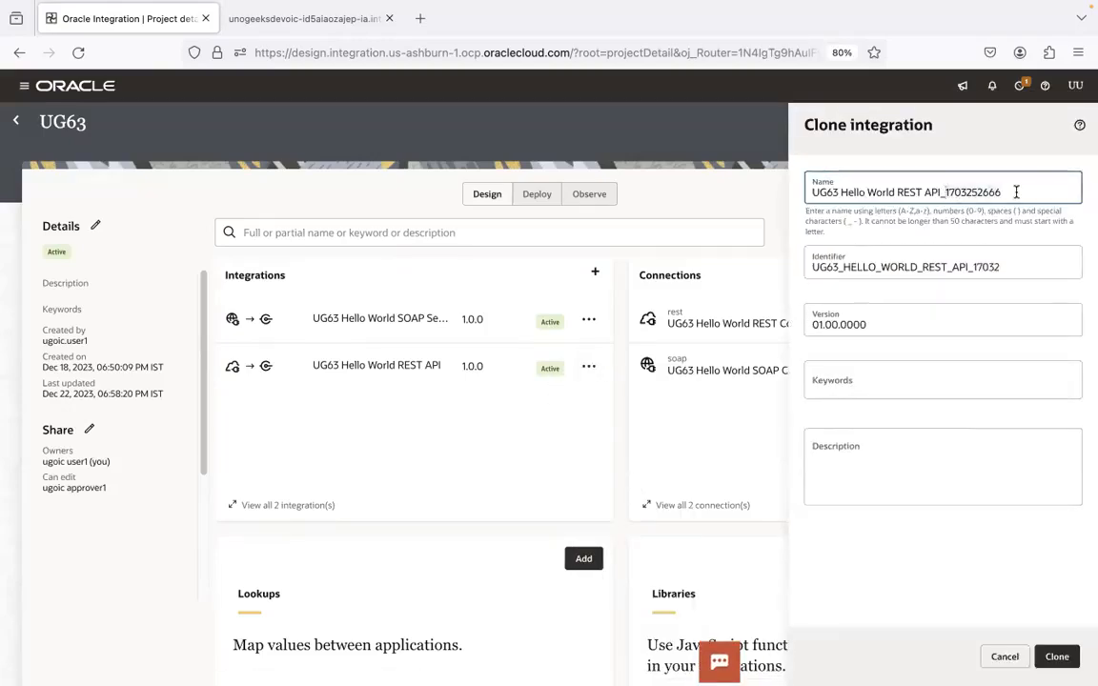
key(shift+End)
text(Inv)
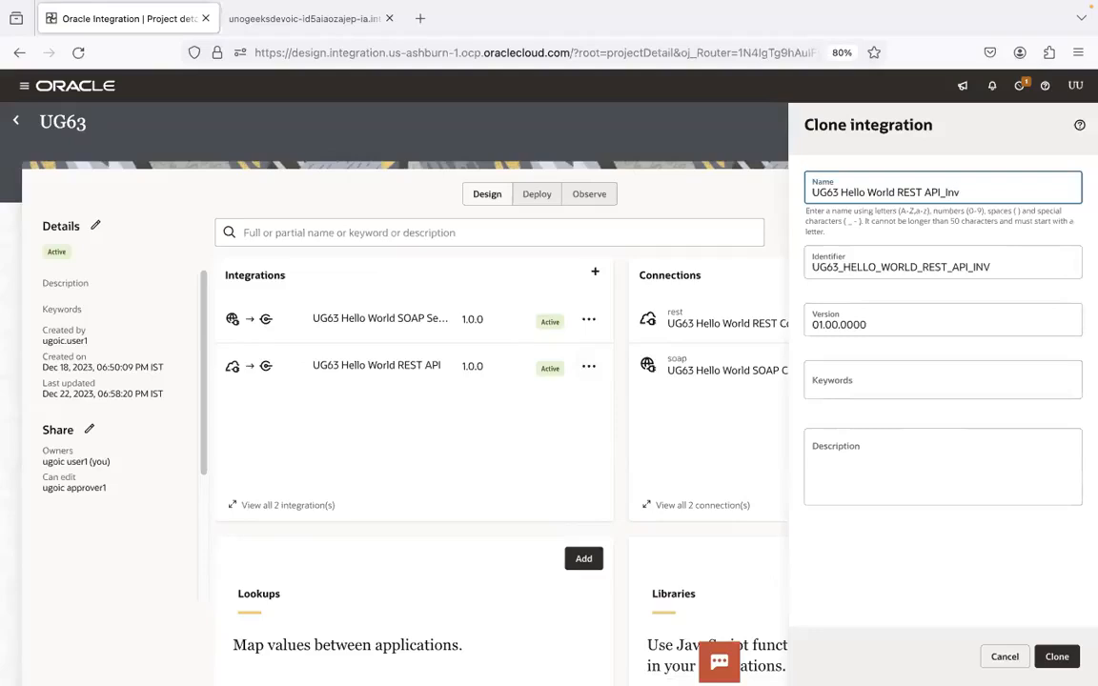
click(1059, 651)
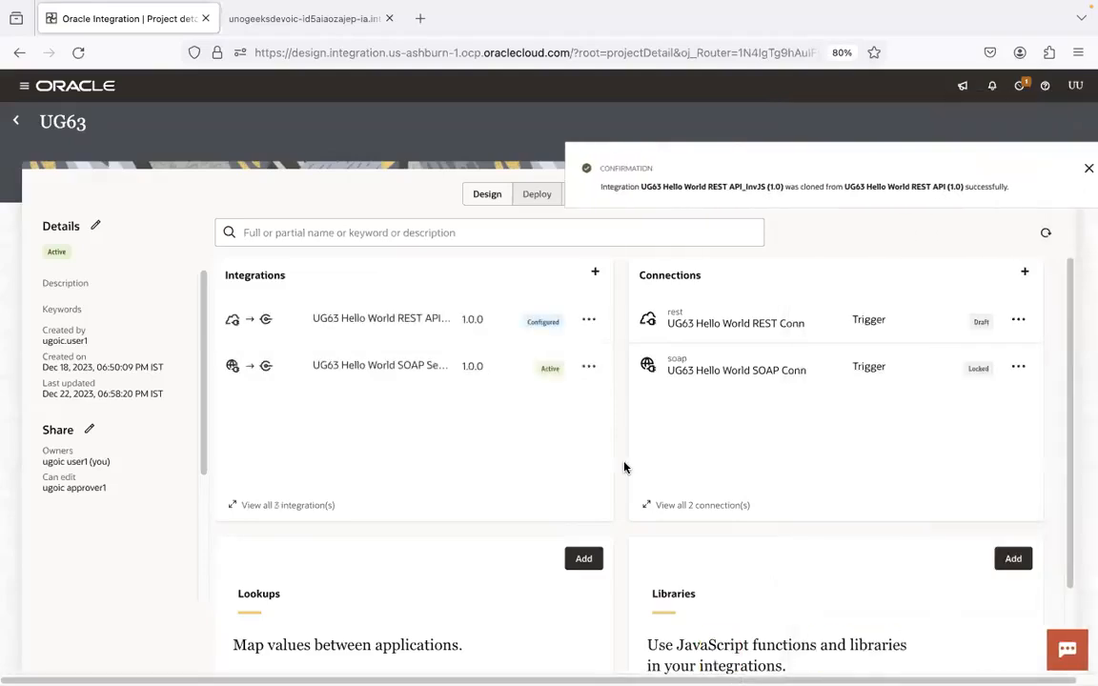
Step: Open the cloned UG63 Hello World REST API_InvJS integration's sayHello map and show the Greeting mapping's expression in the expression editor
click(437, 325)
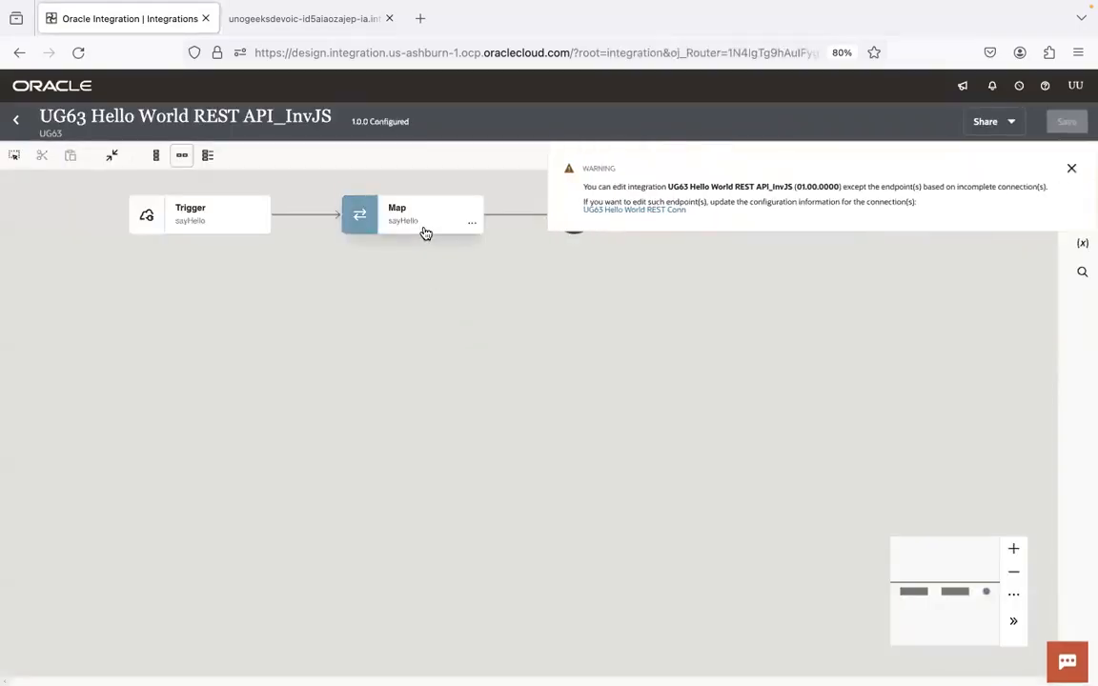
double_click(424, 229)
click(1071, 169)
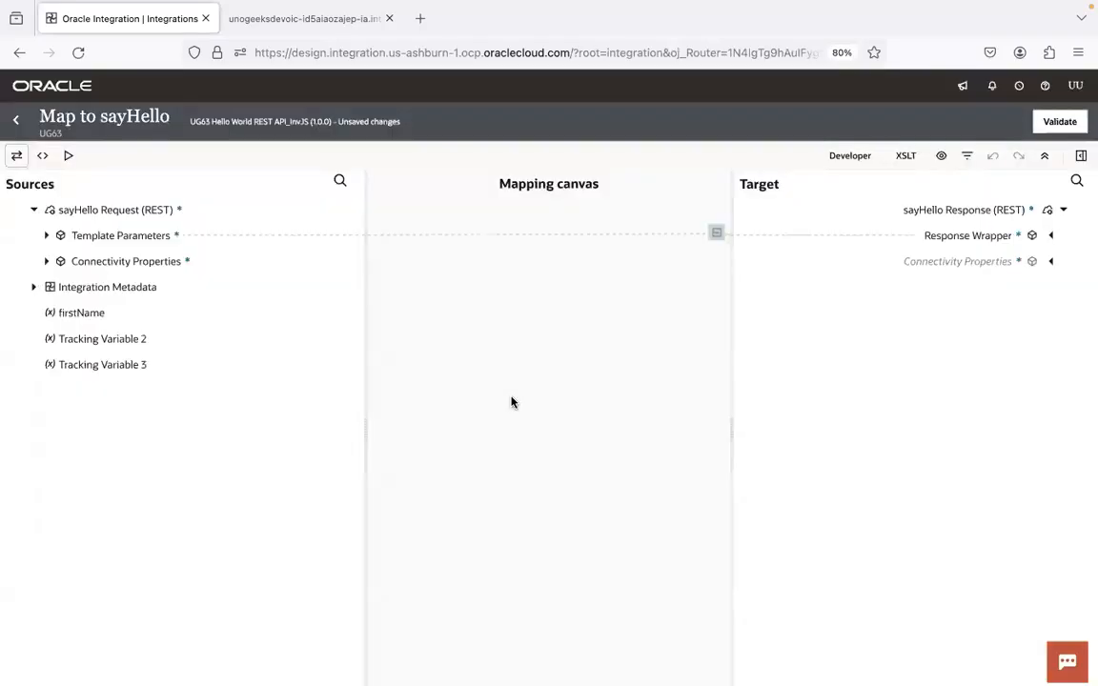
click(717, 233)
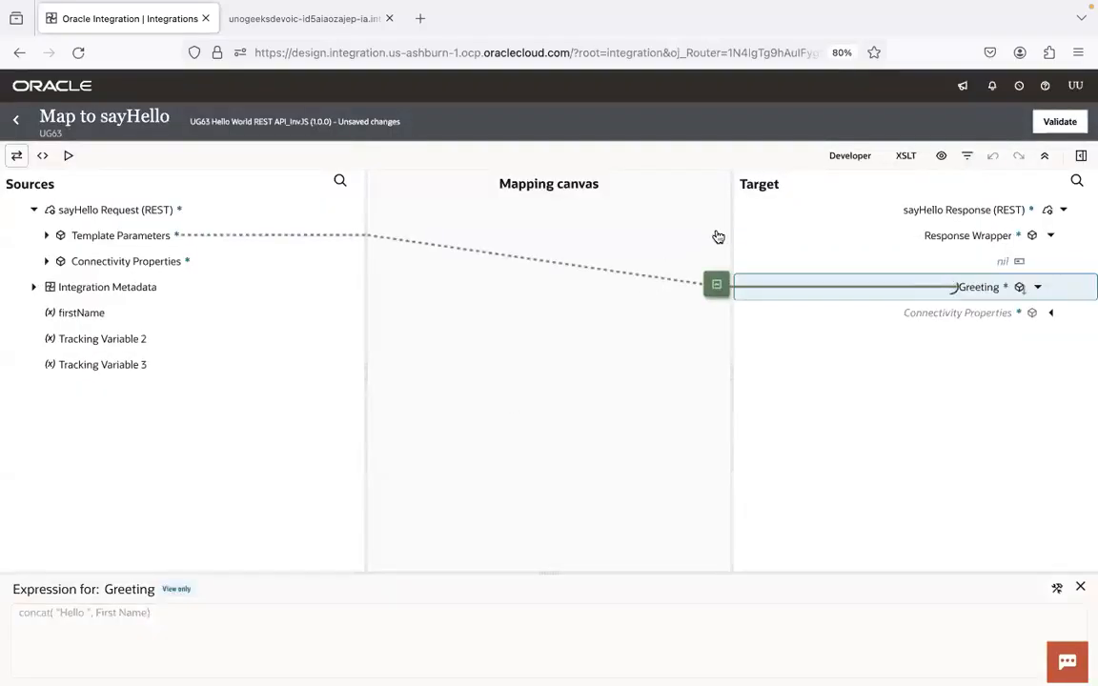
click(1057, 588)
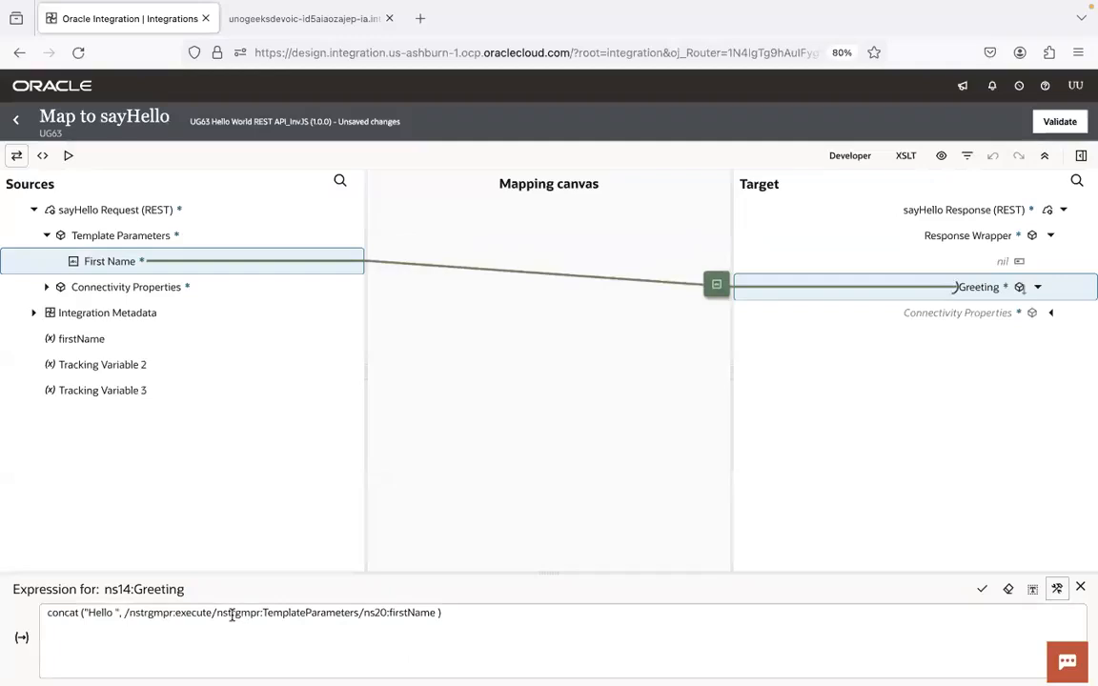
Step: Show the mapper's components, switch to XSLT mode and examine the available functions, operators and XSL constructors
click(1082, 157)
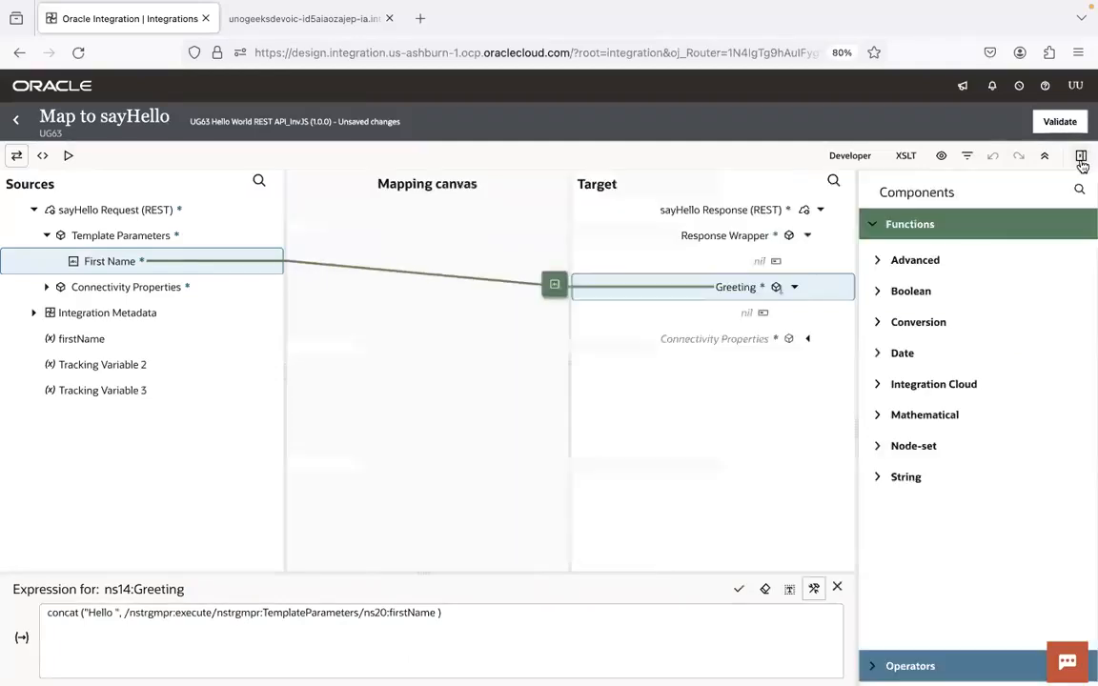
click(878, 226)
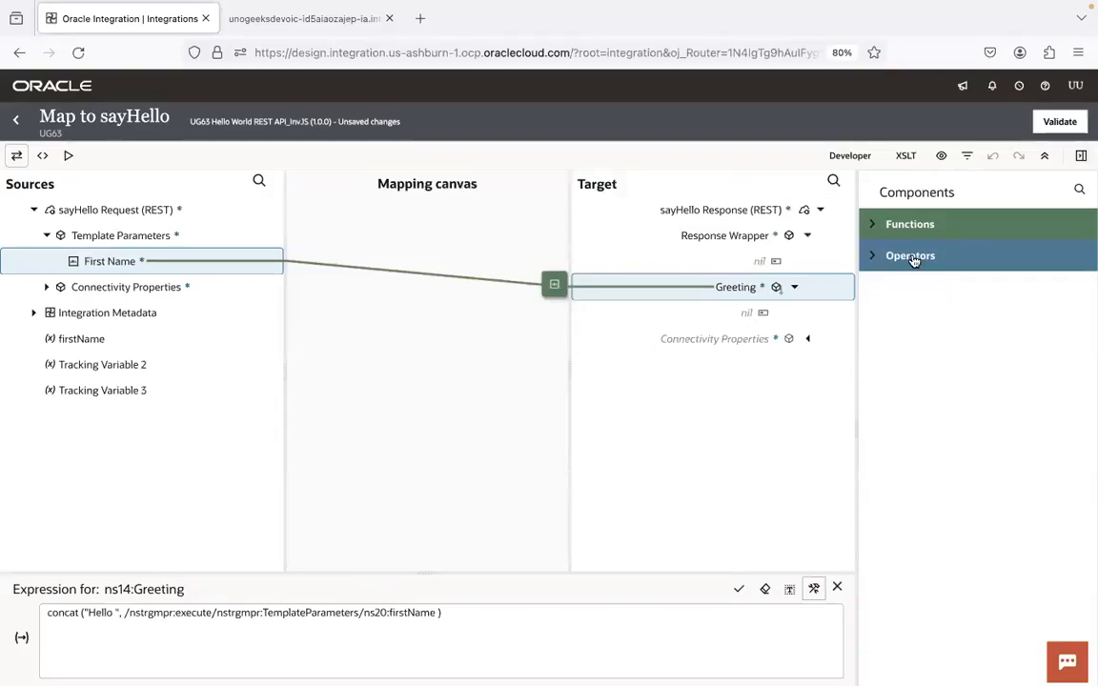
click(906, 156)
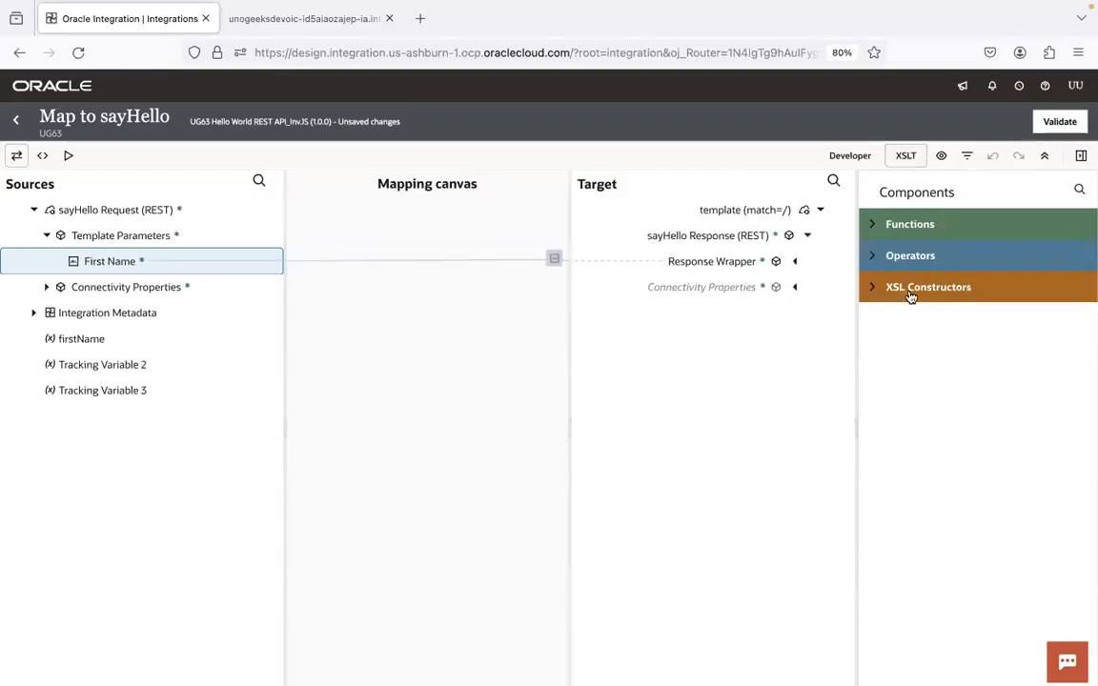
click(878, 289)
click(878, 326)
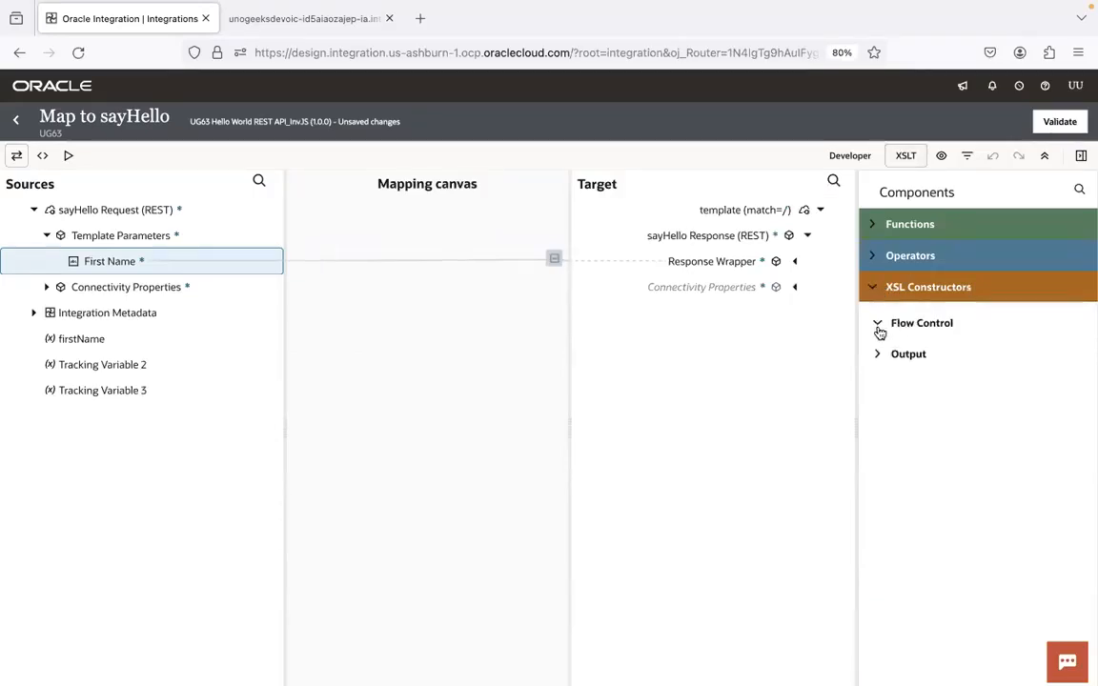
click(905, 224)
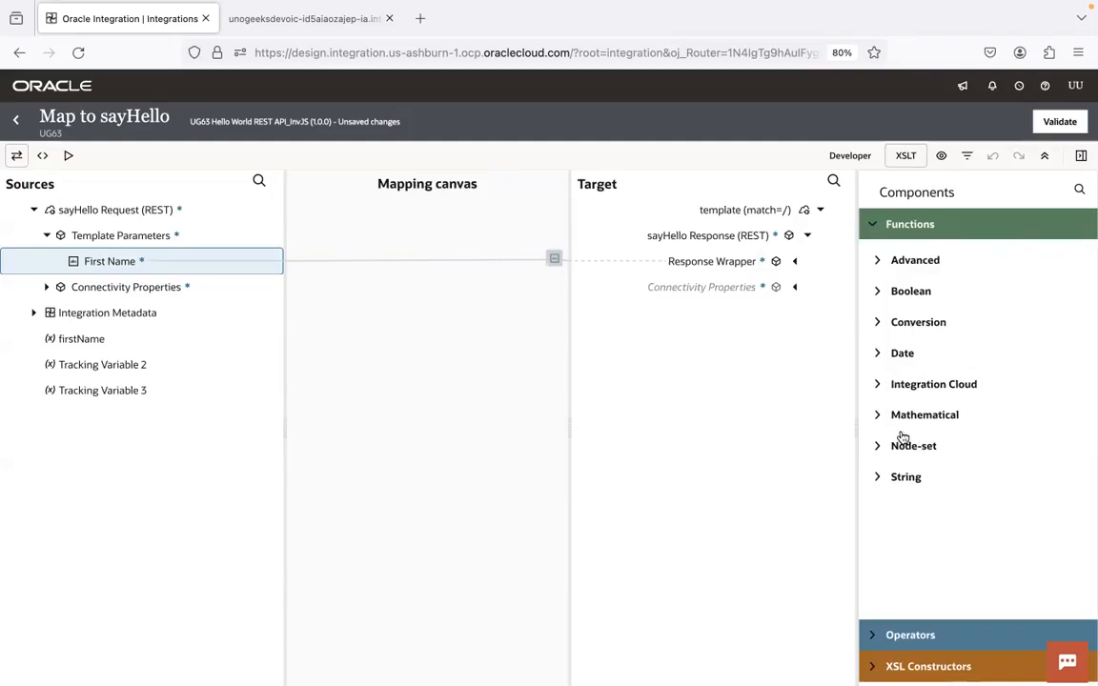
Step: Reopen the Greeting expression and examine the String functions, including concat
click(559, 264)
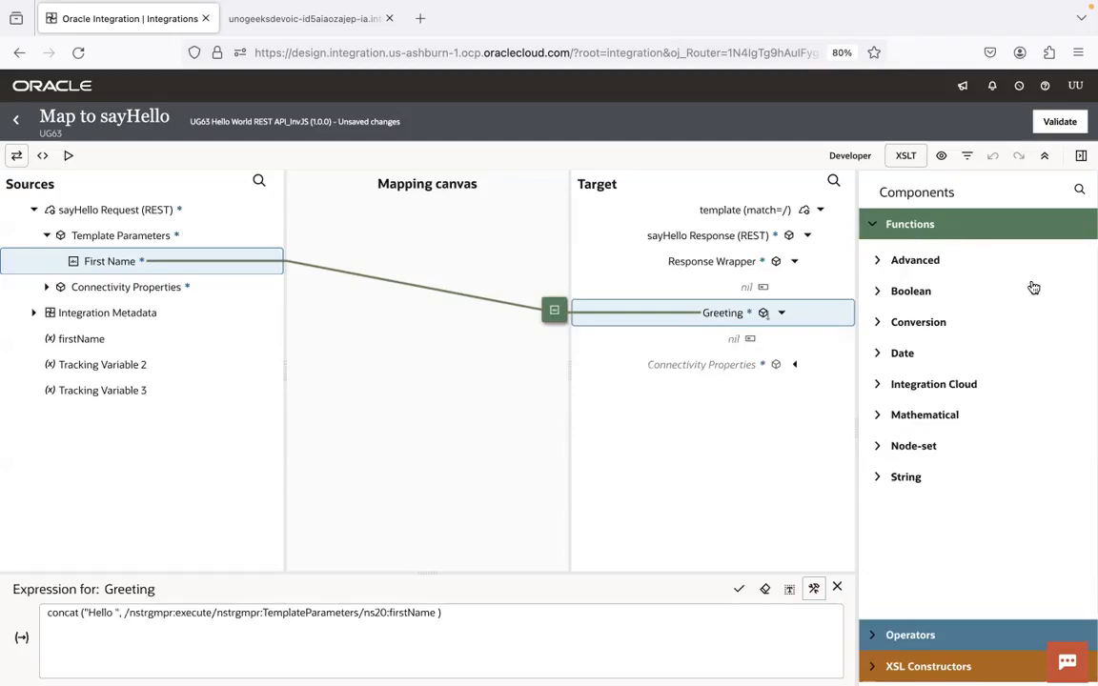
click(877, 224)
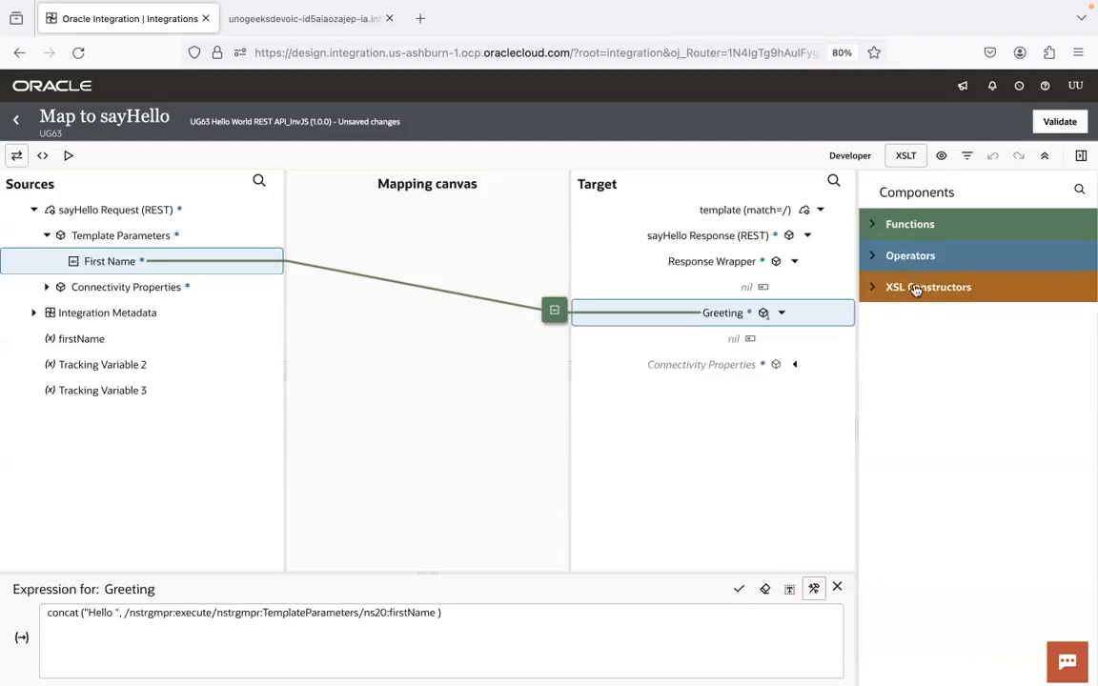
click(872, 224)
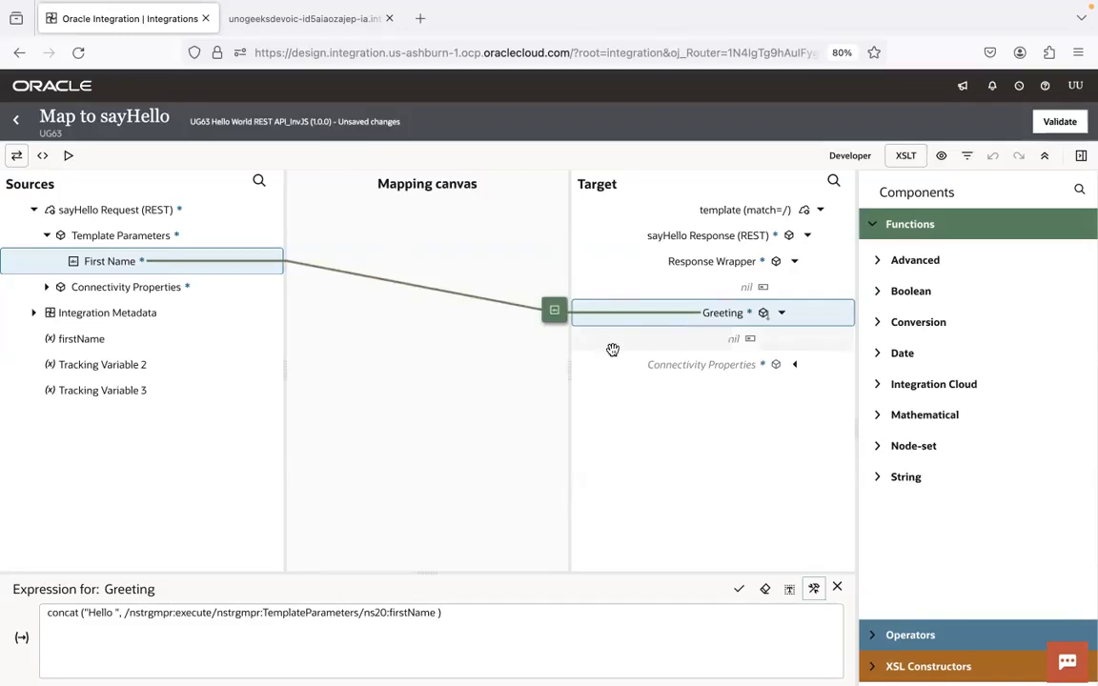
click(878, 477)
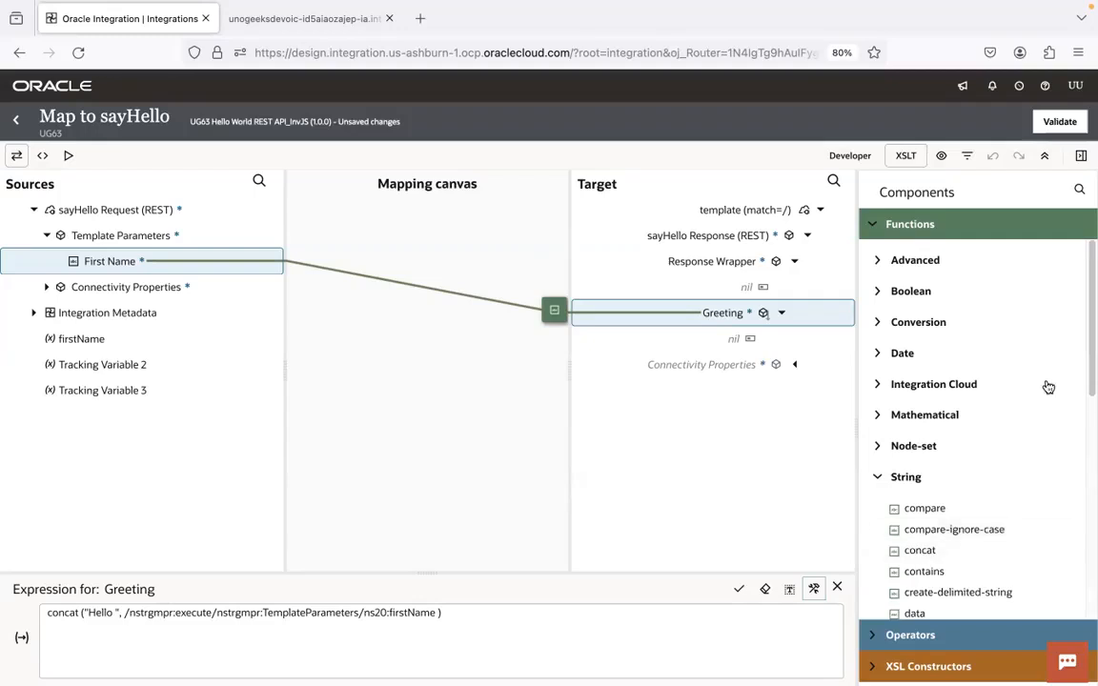
scroll(1088, 410, down, 1)
mouse_move(1089, 410)
mouse_down()
mouse_move(1089, 594)
mouse_move(1089, 410)
mouse_move(1089, 421)
mouse_up()
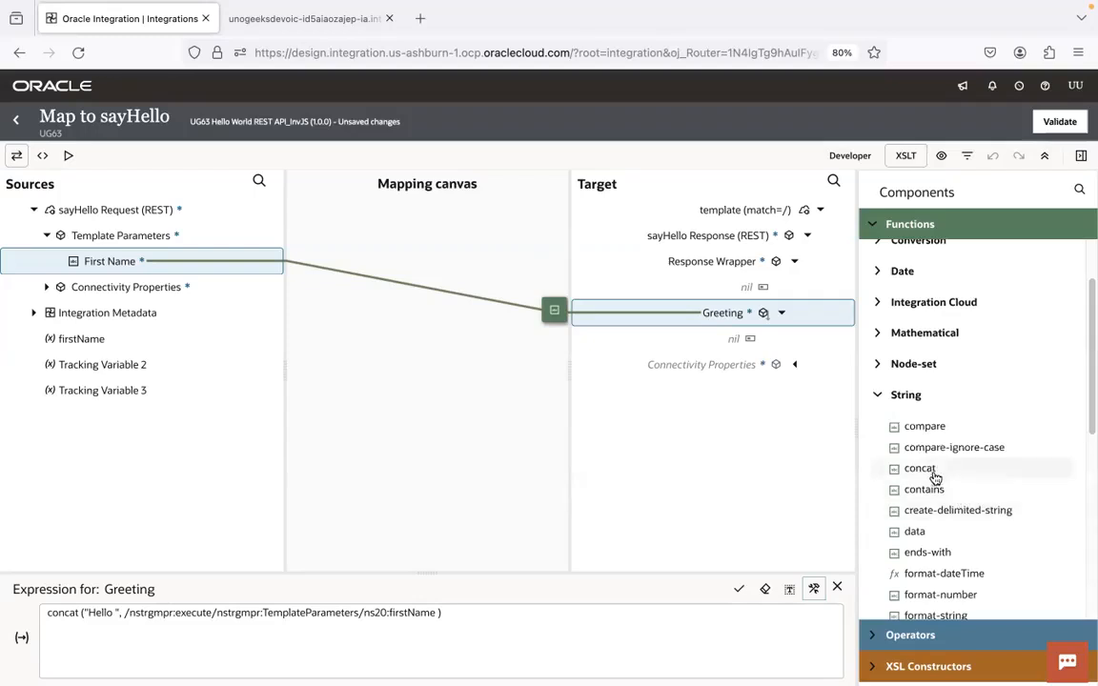
Step: Clear the concat expression mapped to Greeting, validate the map and save the integration
click(574, 638)
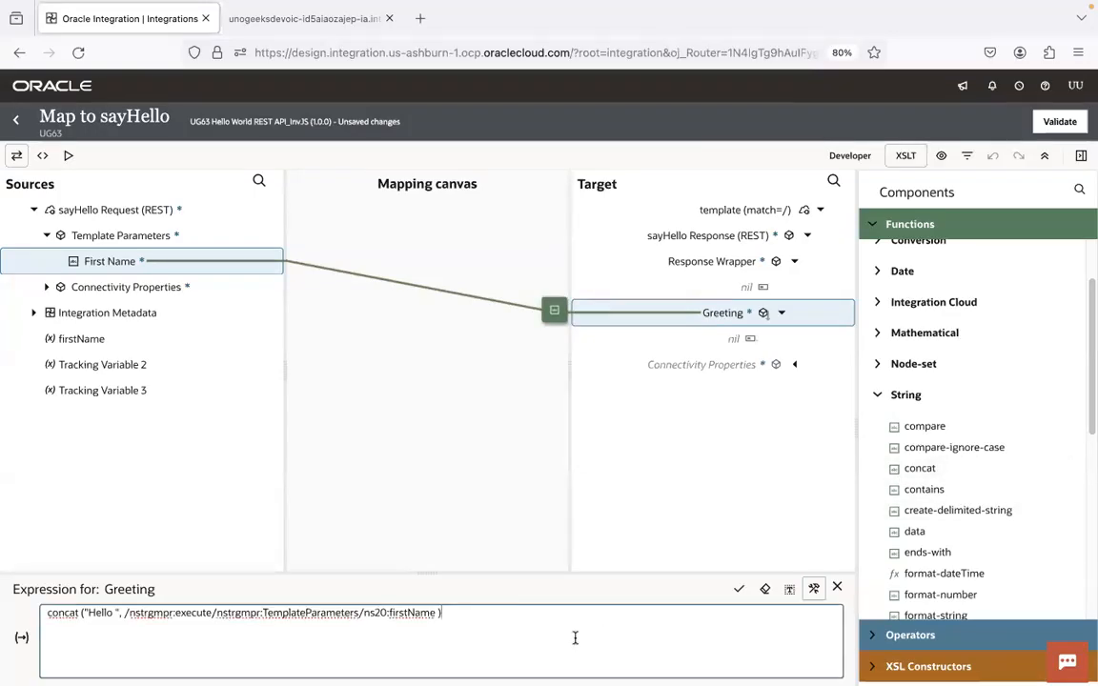
click(764, 592)
click(738, 591)
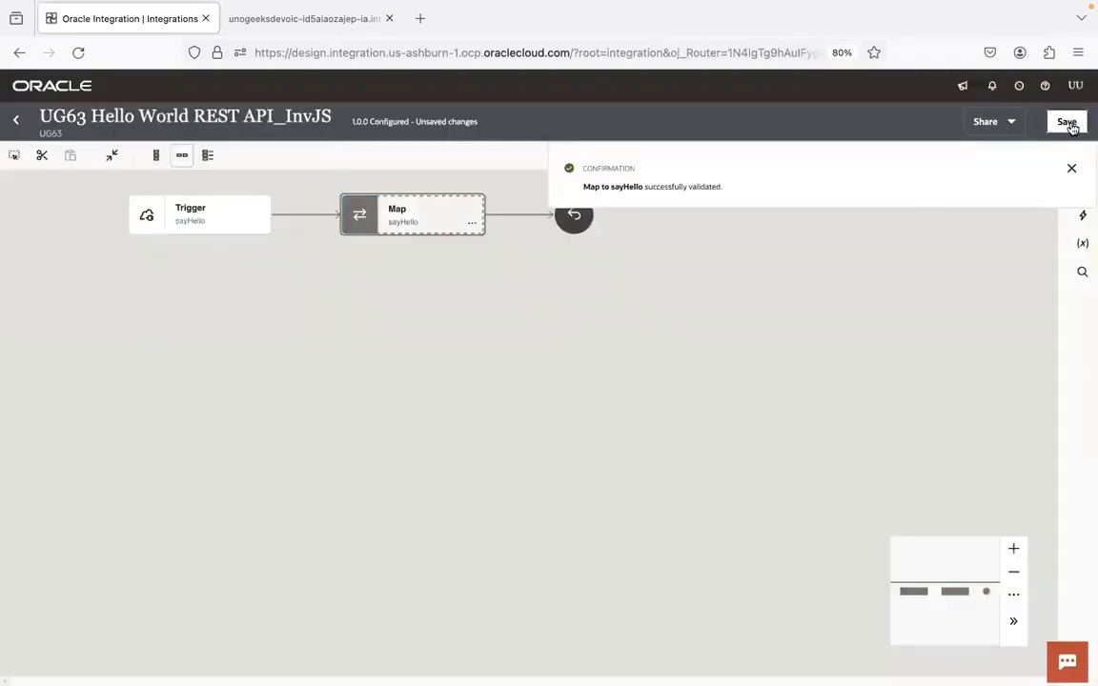
click(1067, 122)
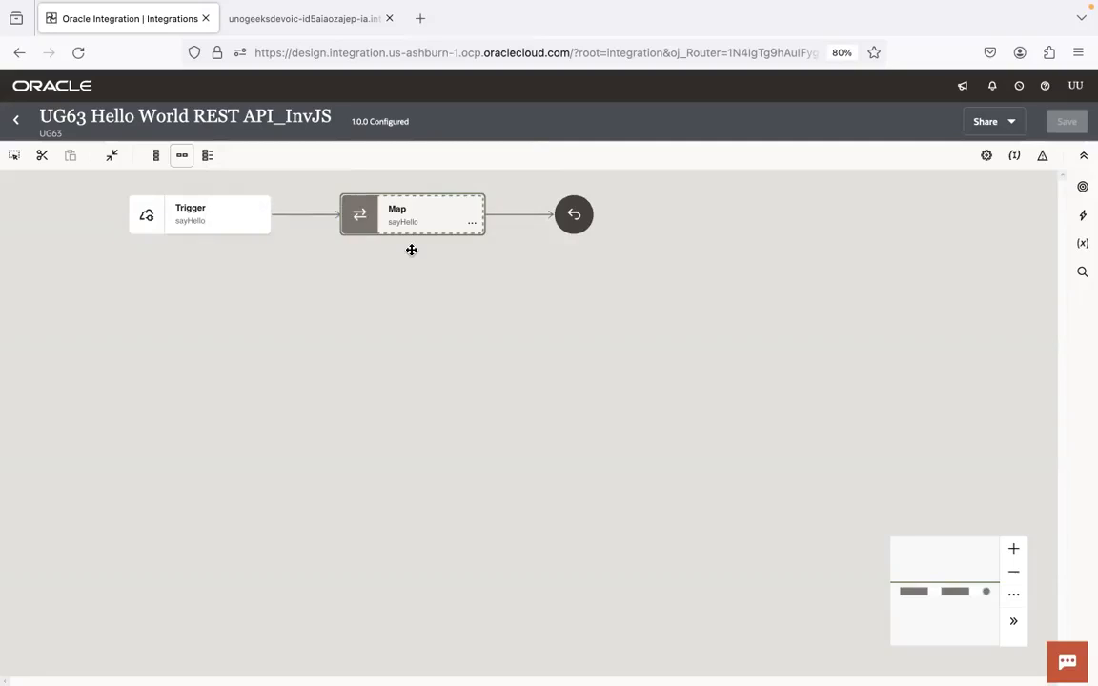
Step: Switch to Finder and search this Mac for ug62concat
click(37, 648)
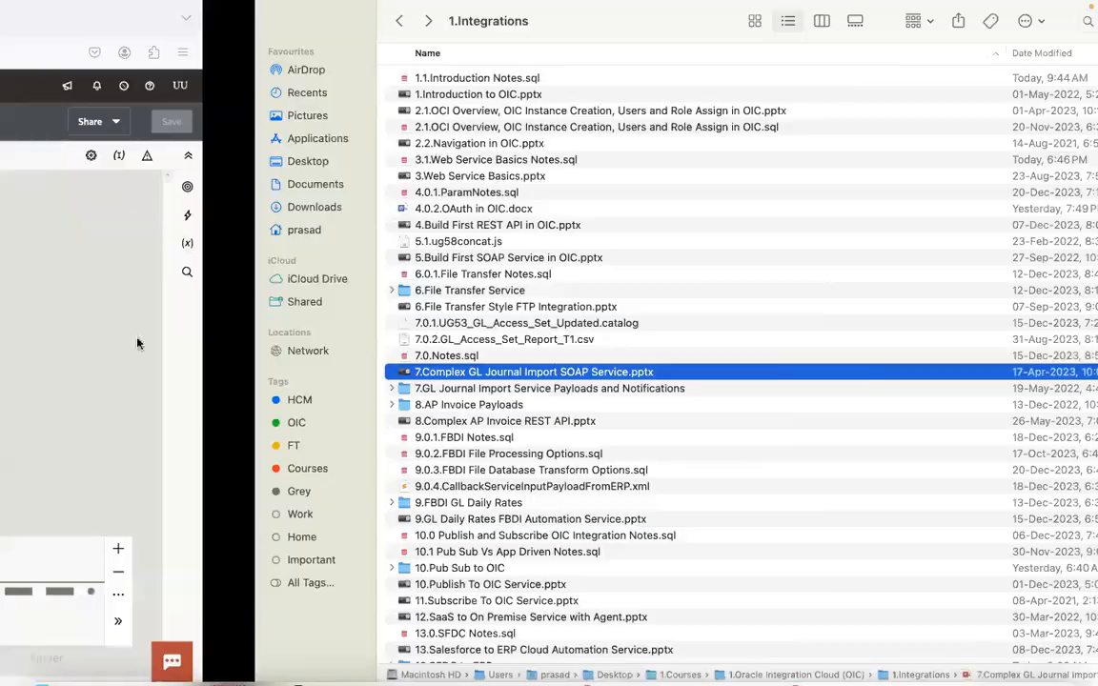
click(78, 213)
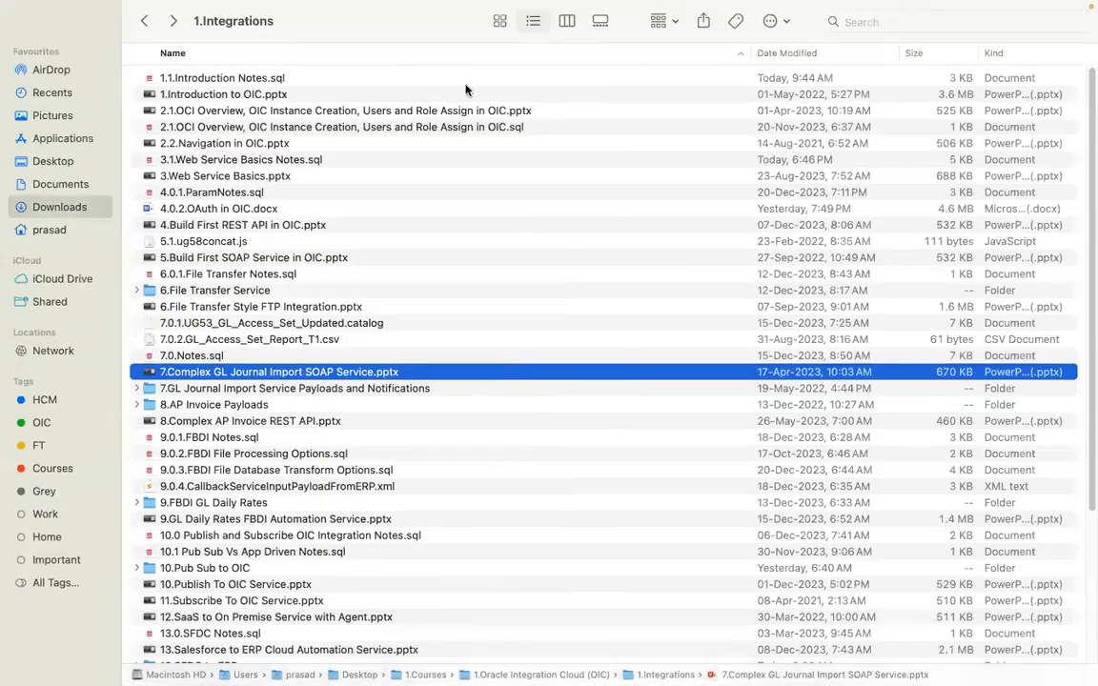
click(1023, 21)
text(ug59)
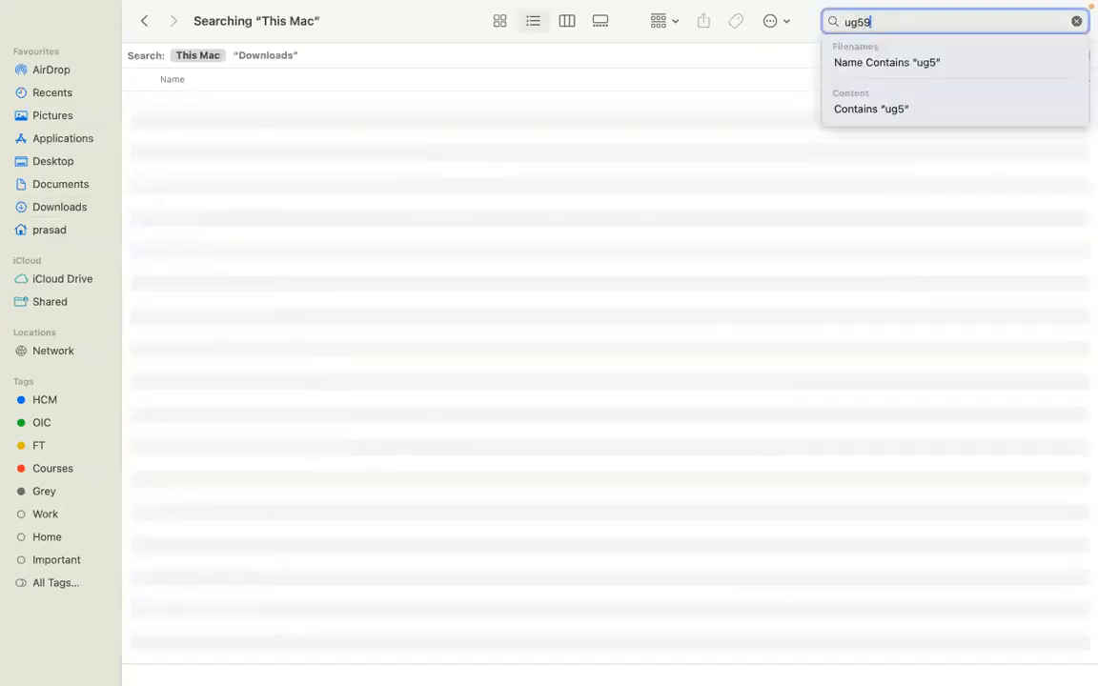
key(BackSpace)
key(BackSpace)
text(62Concat)
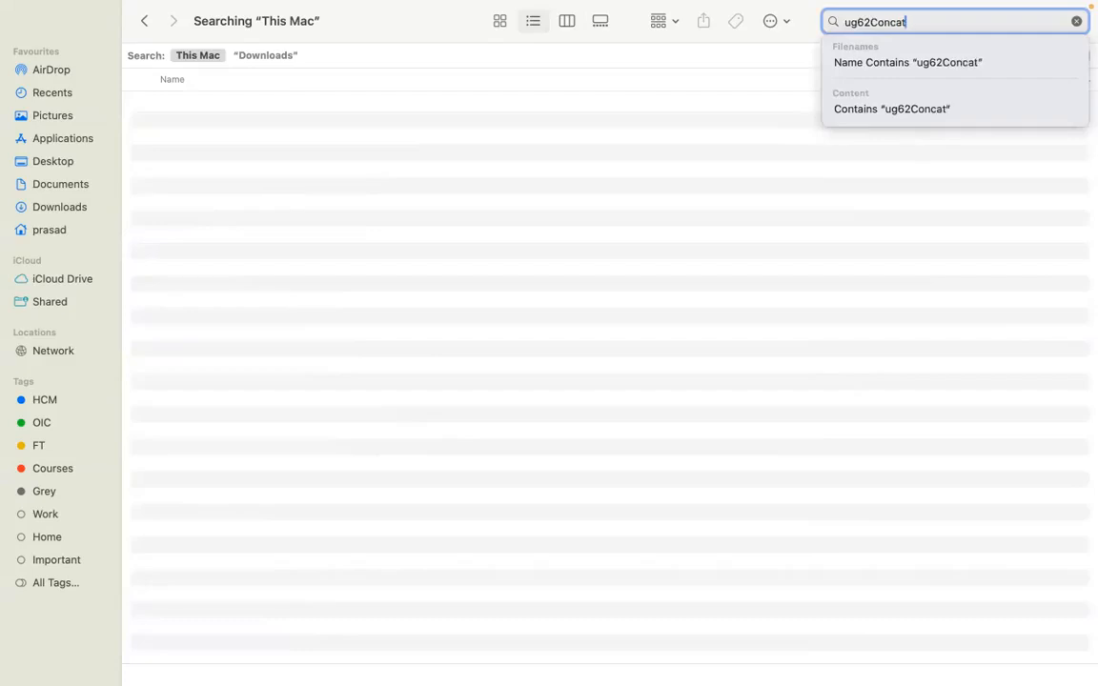
key(Return)
click(904, 21)
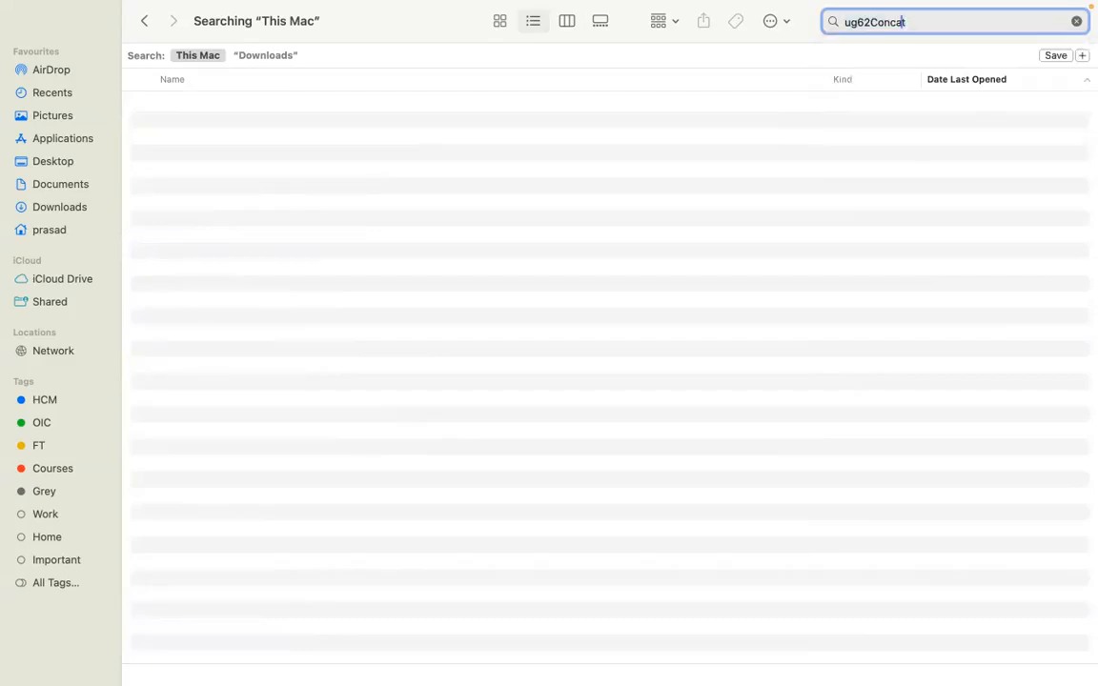
key(BackSpace)
text(c)
key(Return)
Step: Change the file search to ug61concat, and return to the Downloads folder
click(905, 22)
key(BackSpace)
text(1c)
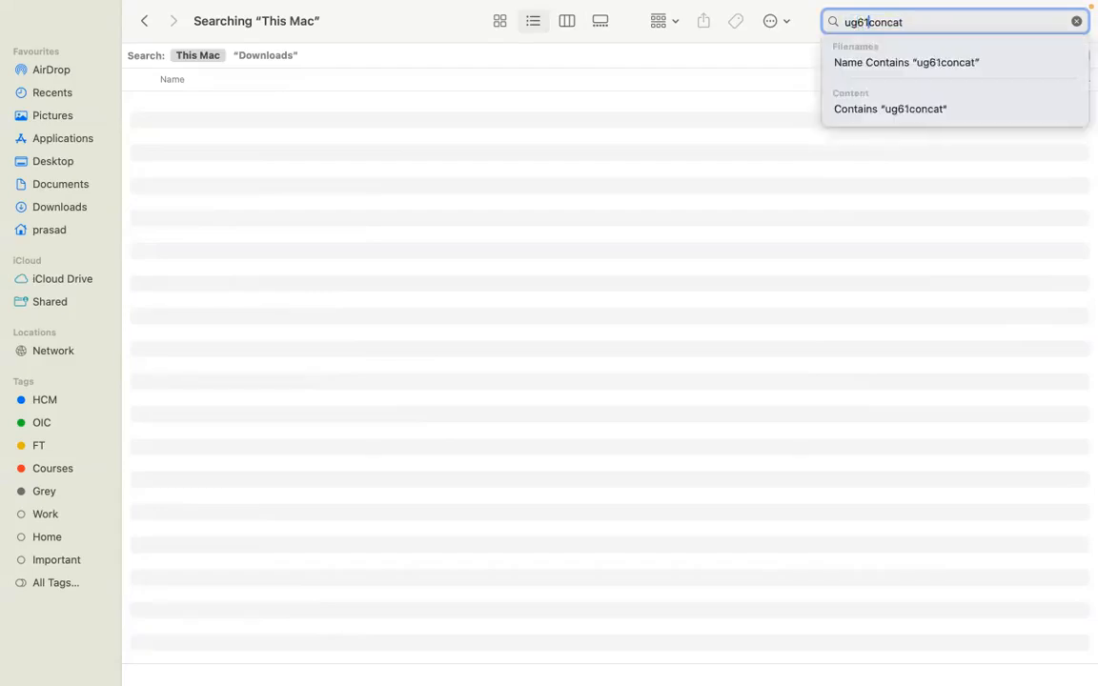
key(Return)
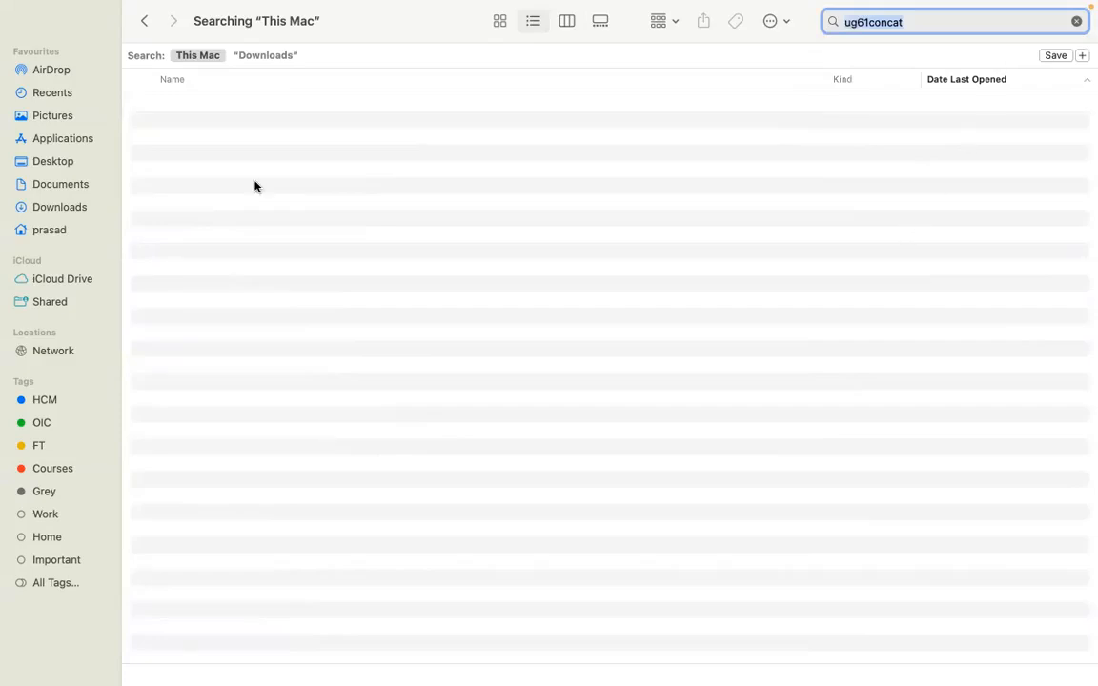
click(91, 208)
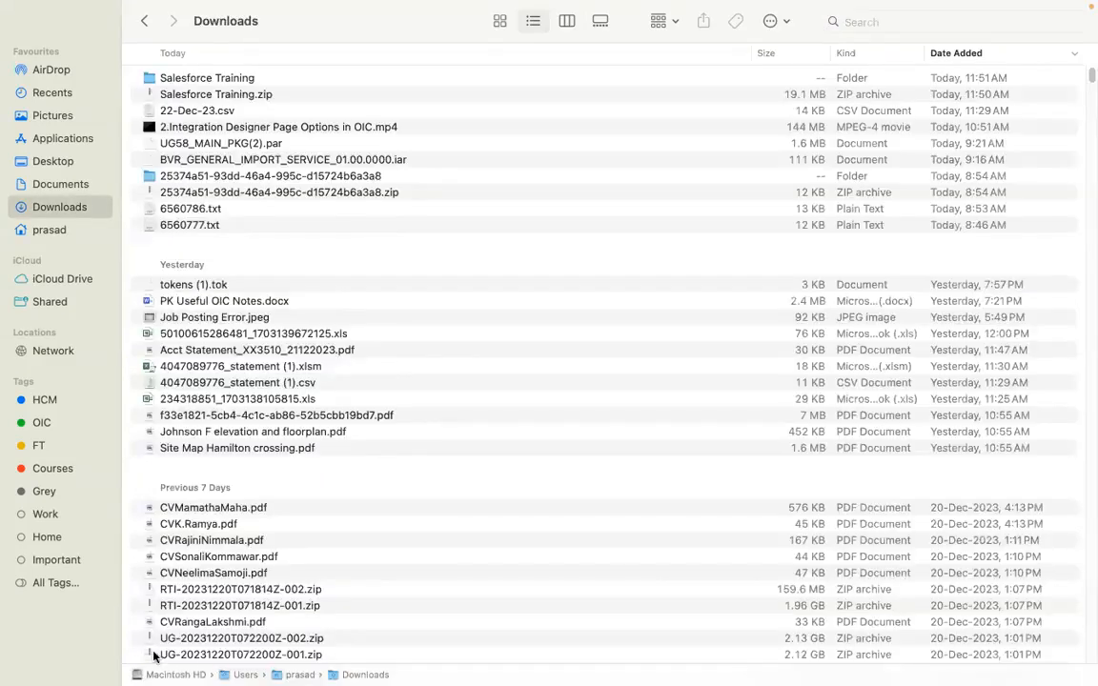
Step: Switch to Chrome and leave the UG63 Hello World SOAP Conn connection, saving its changes
mouse_move(153, 679)
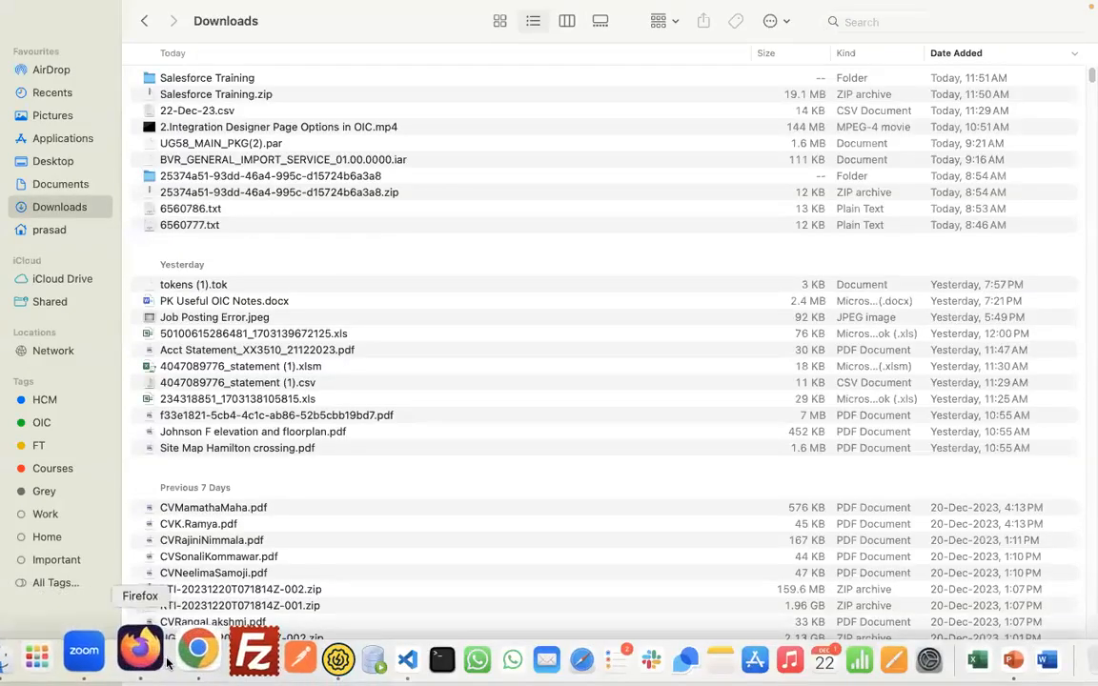
click(197, 653)
click(136, 20)
click(16, 124)
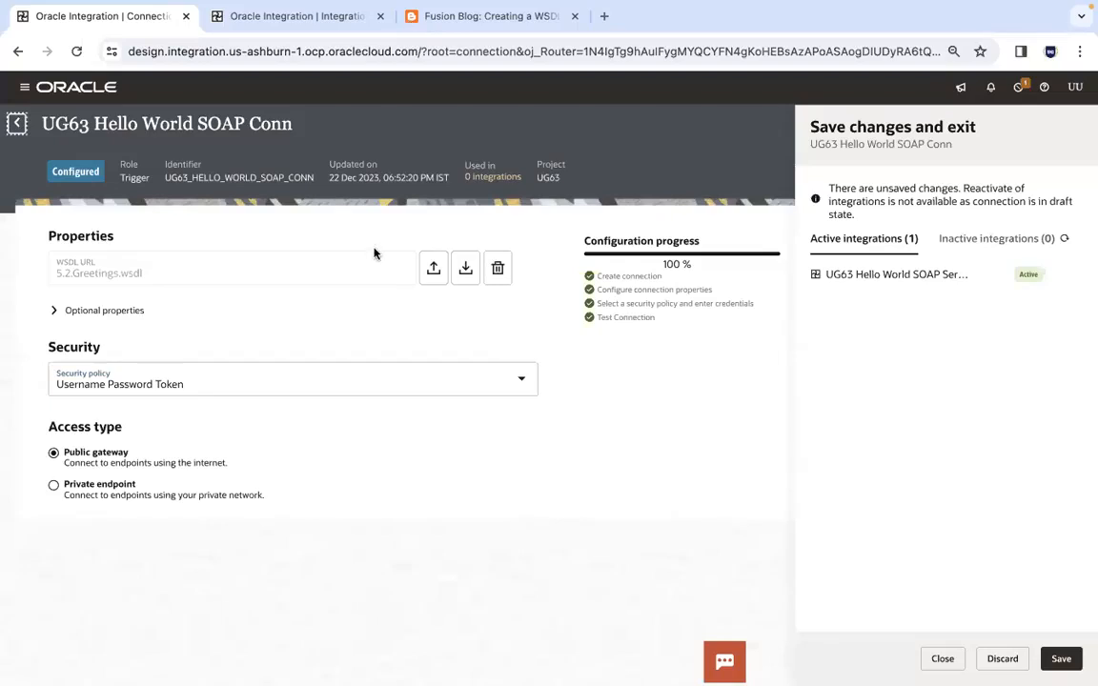
click(1061, 659)
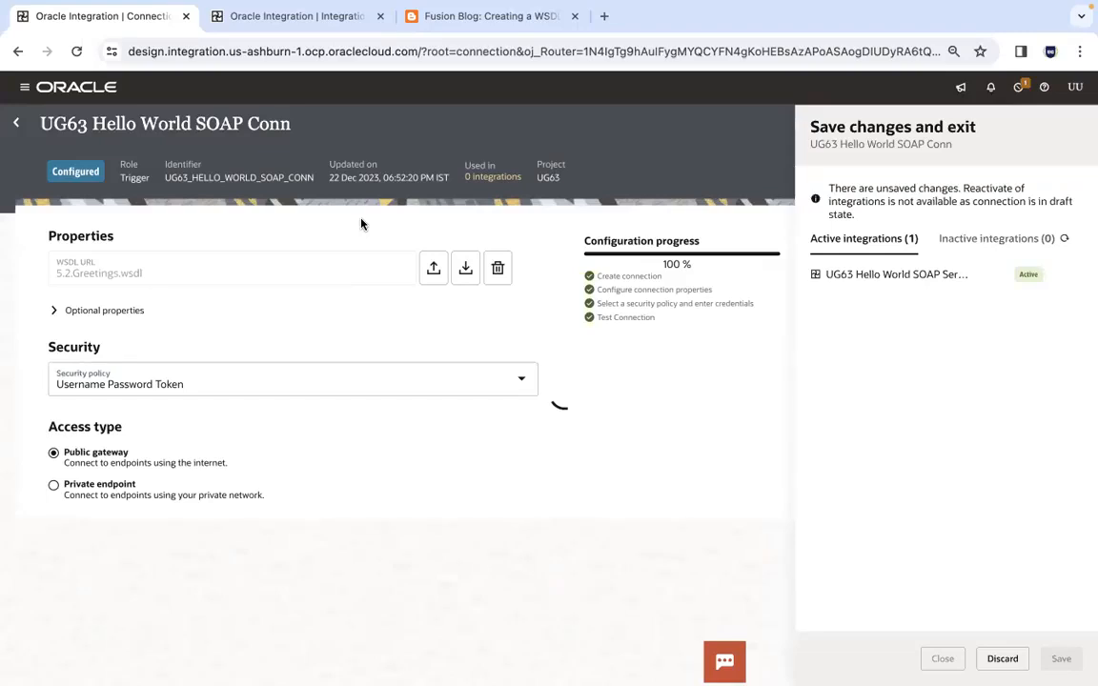
Step: Go to the projects list and search for UG62
click(28, 88)
click(133, 185)
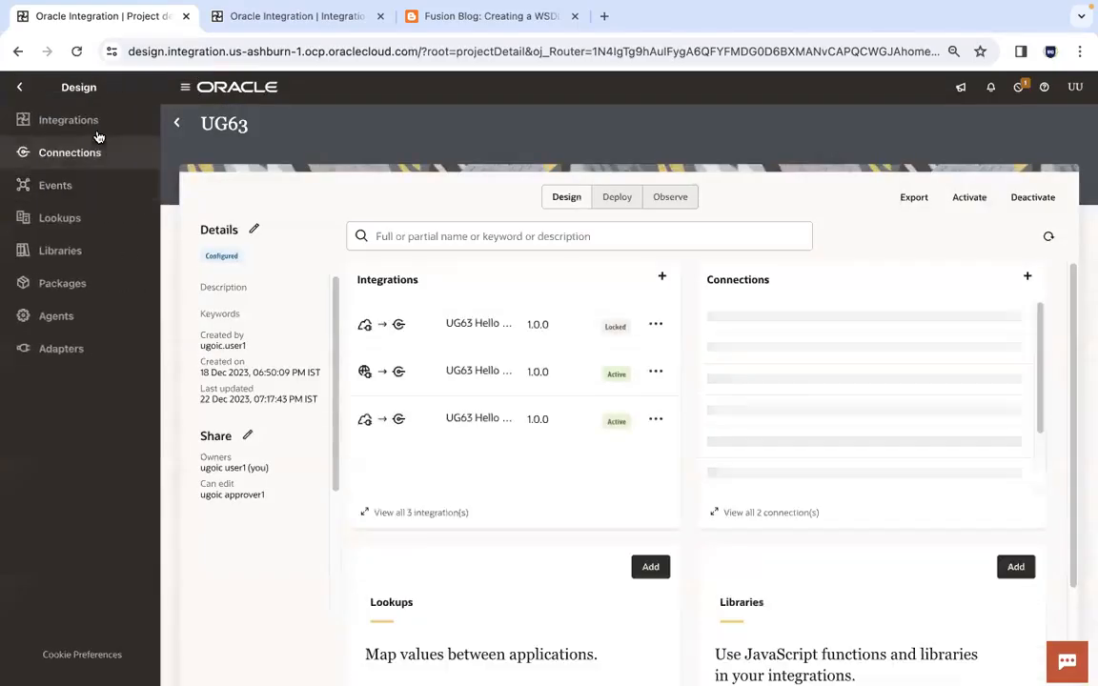
click(19, 87)
click(108, 160)
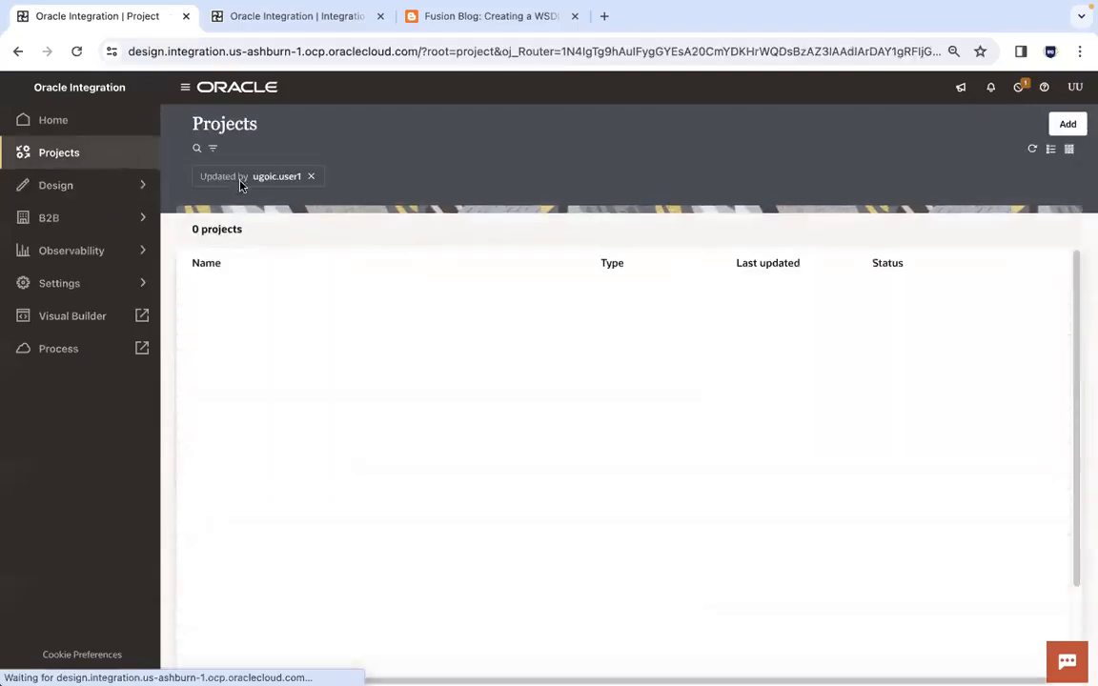
click(198, 156)
text(UG62)
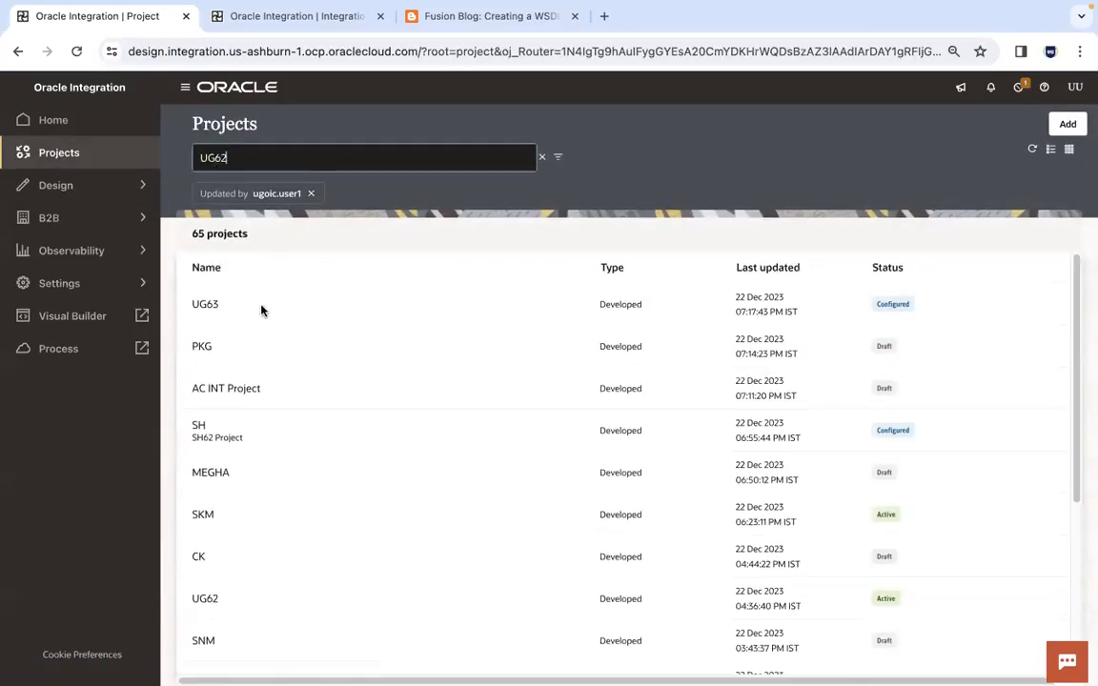
key(Return)
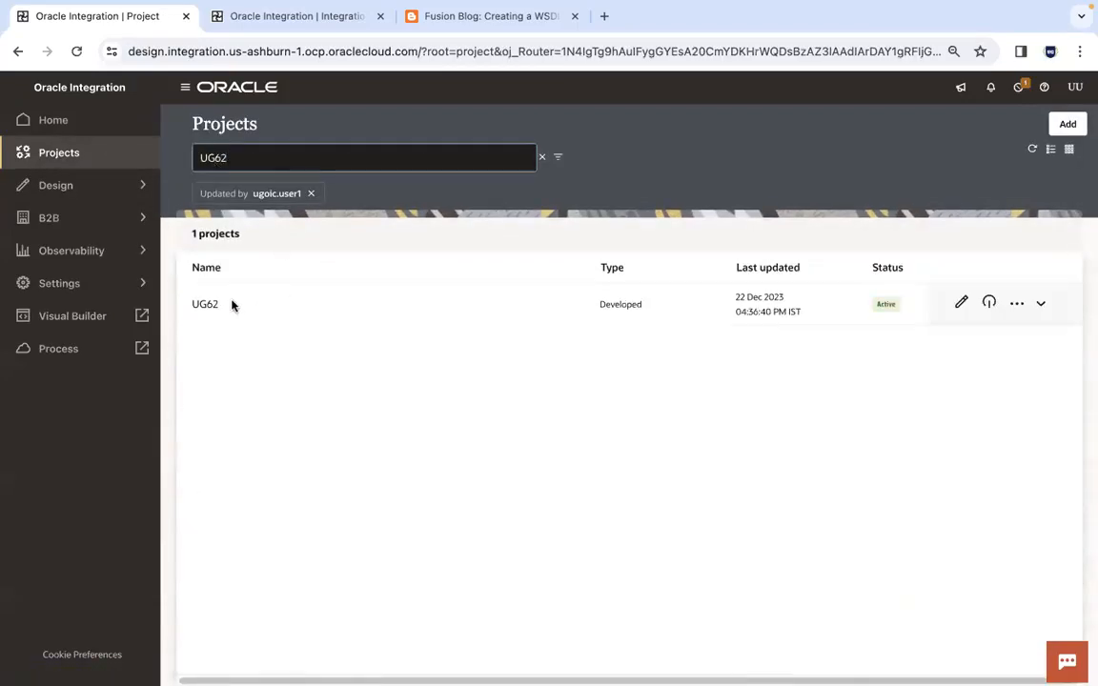
Step: Open the ug62ConcatJS library in the UG62 project and download its ug62_concat.js file
click(208, 307)
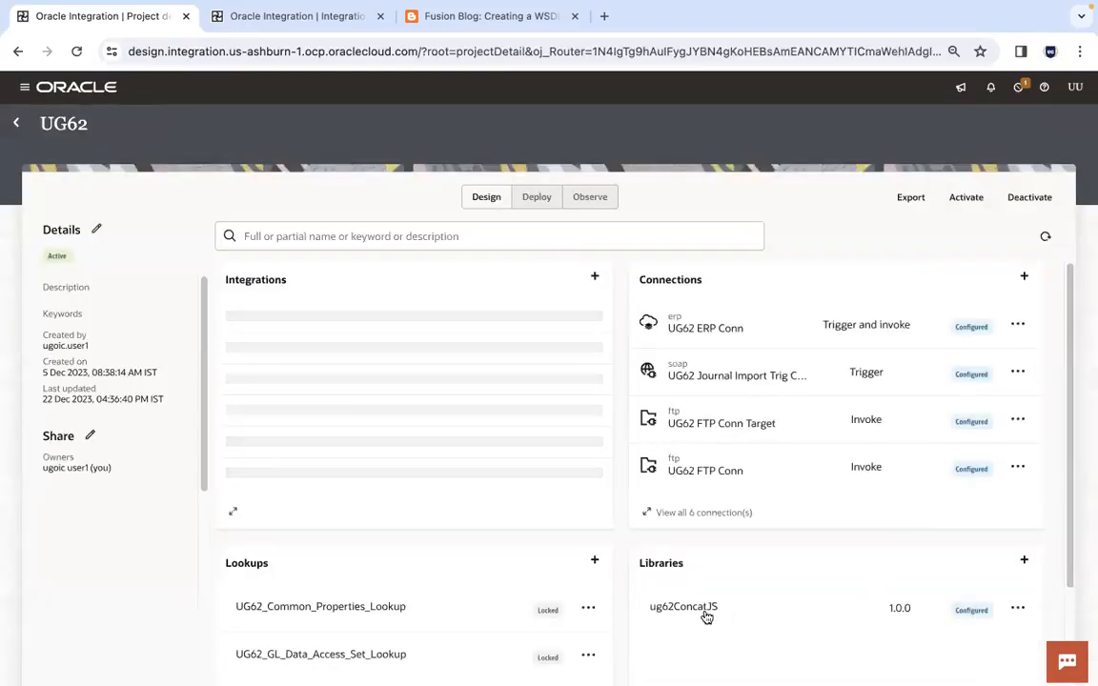
click(707, 615)
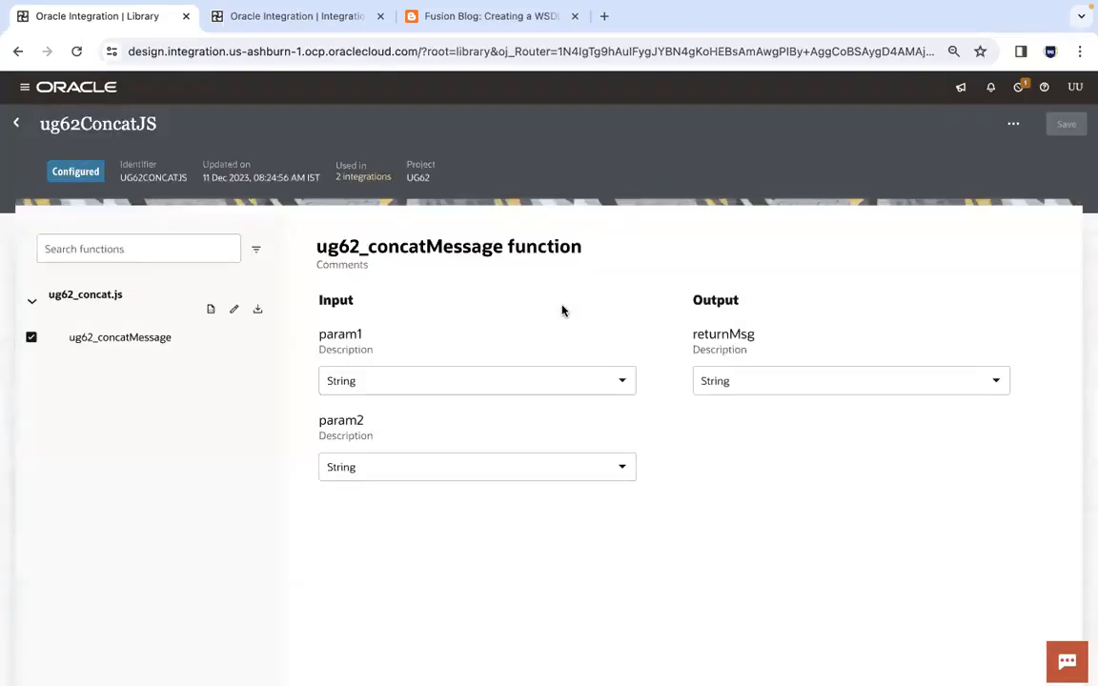
click(258, 309)
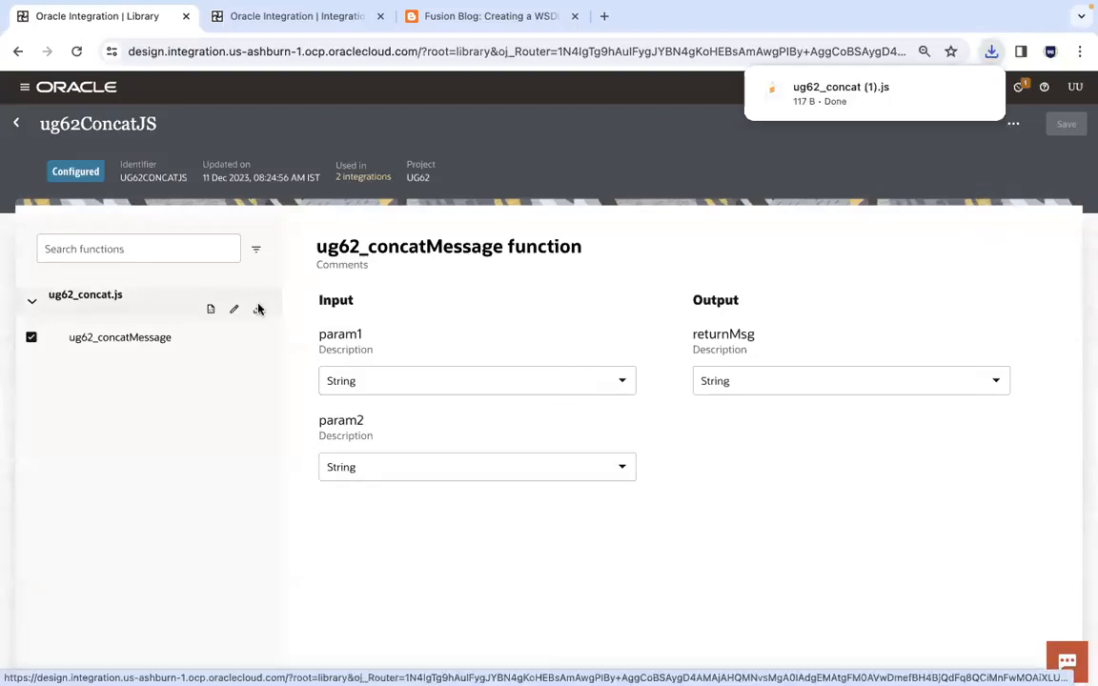
Step: Leave the ug62ConcatJS library and the UG62 project, returning to the projects list
click(16, 123)
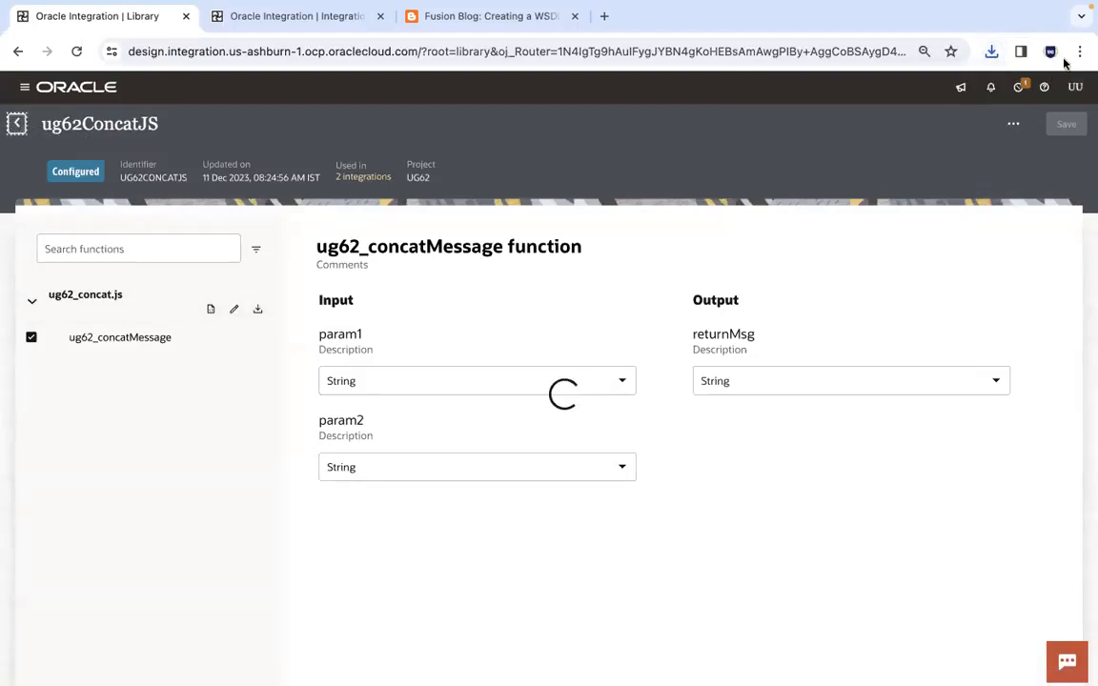
click(992, 52)
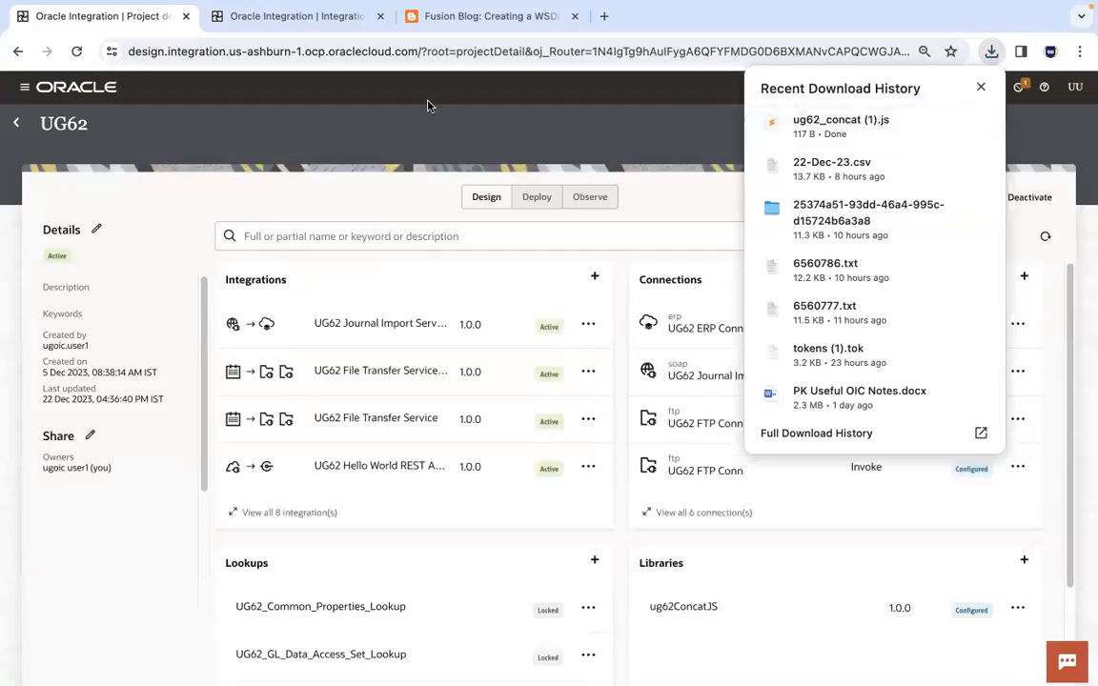
click(384, 89)
click(17, 123)
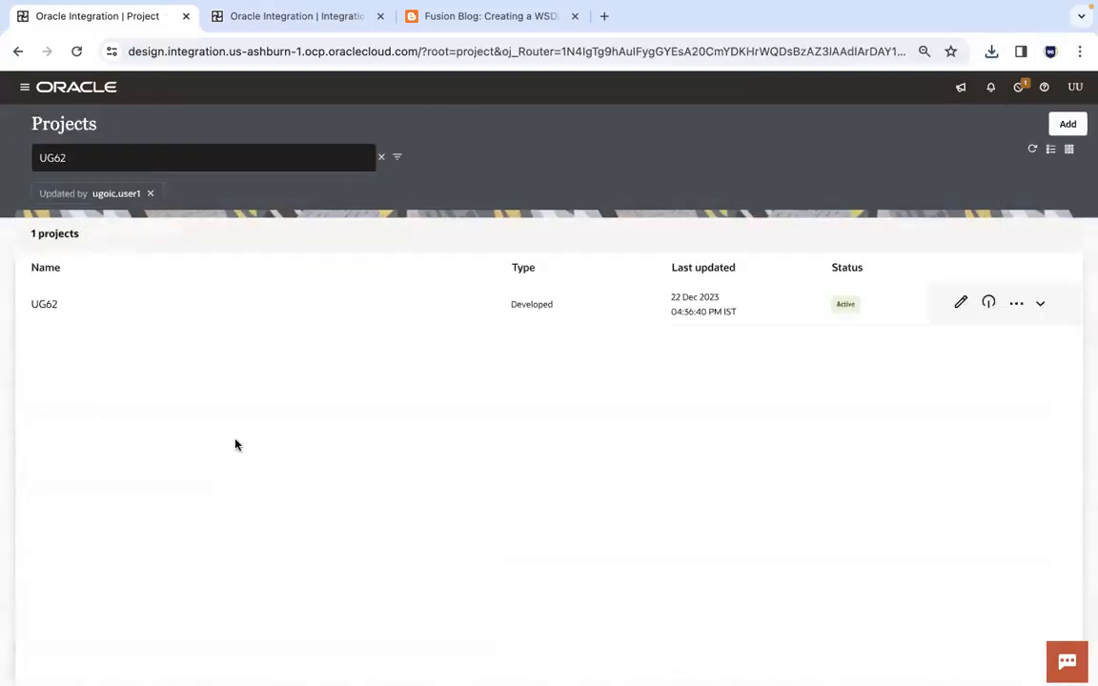
Step: Switch to Finder and rename the downloaded ug62_concat (1).js file as ug63_concat.js
mouse_move(184, 680)
click(40, 656)
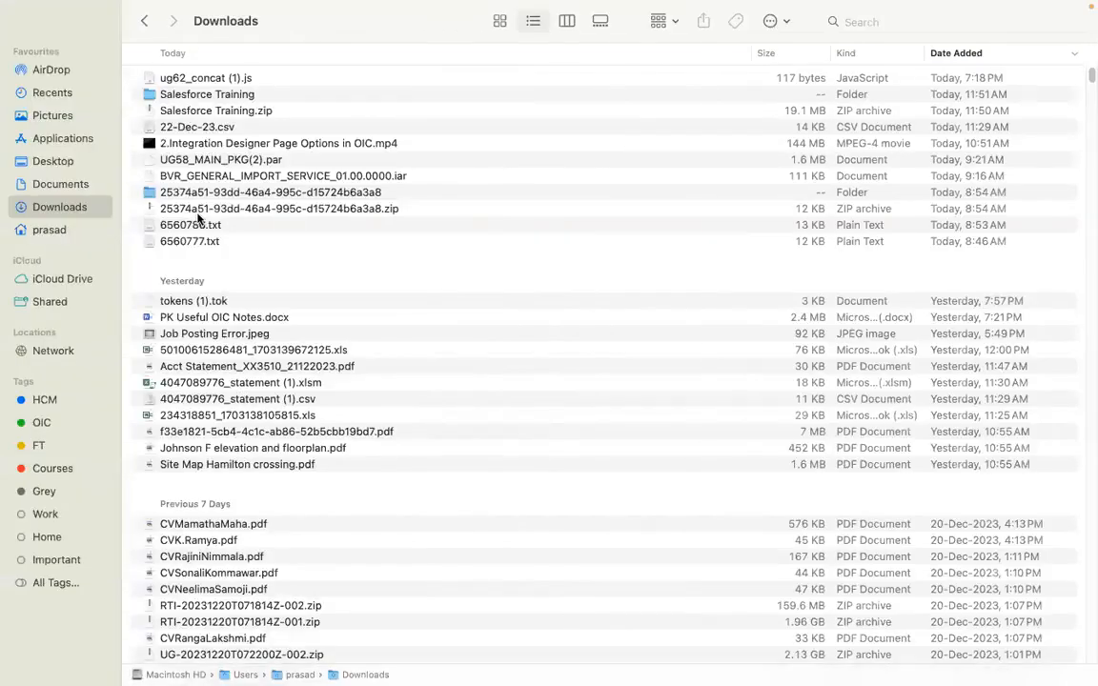
click(192, 79)
click(177, 77)
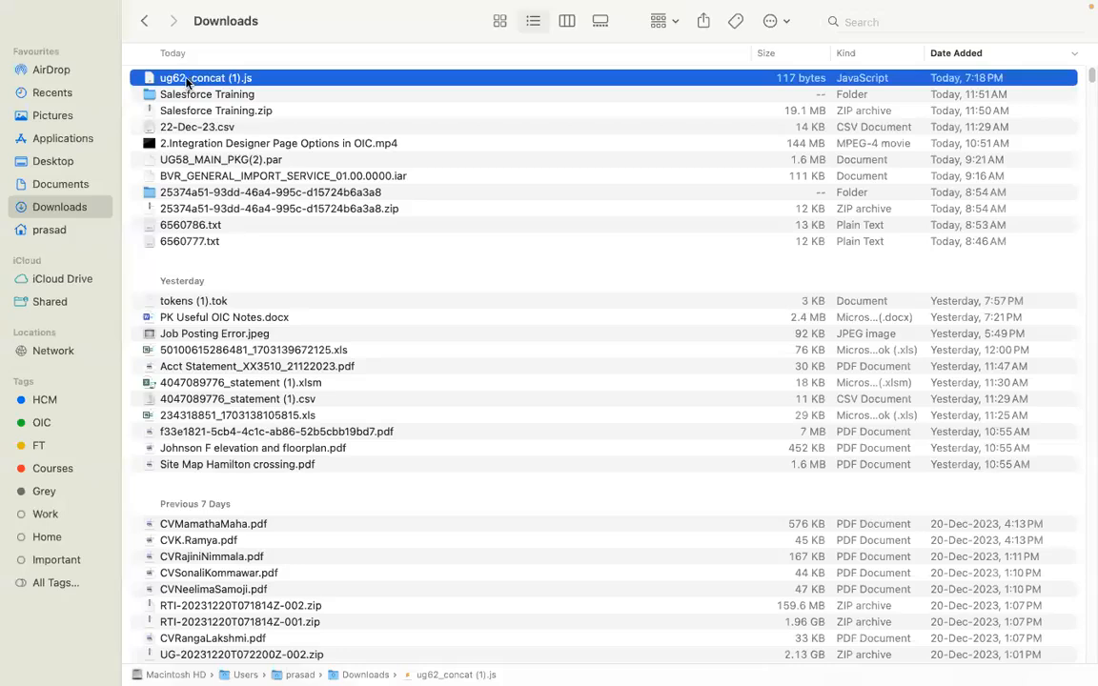
text(3)
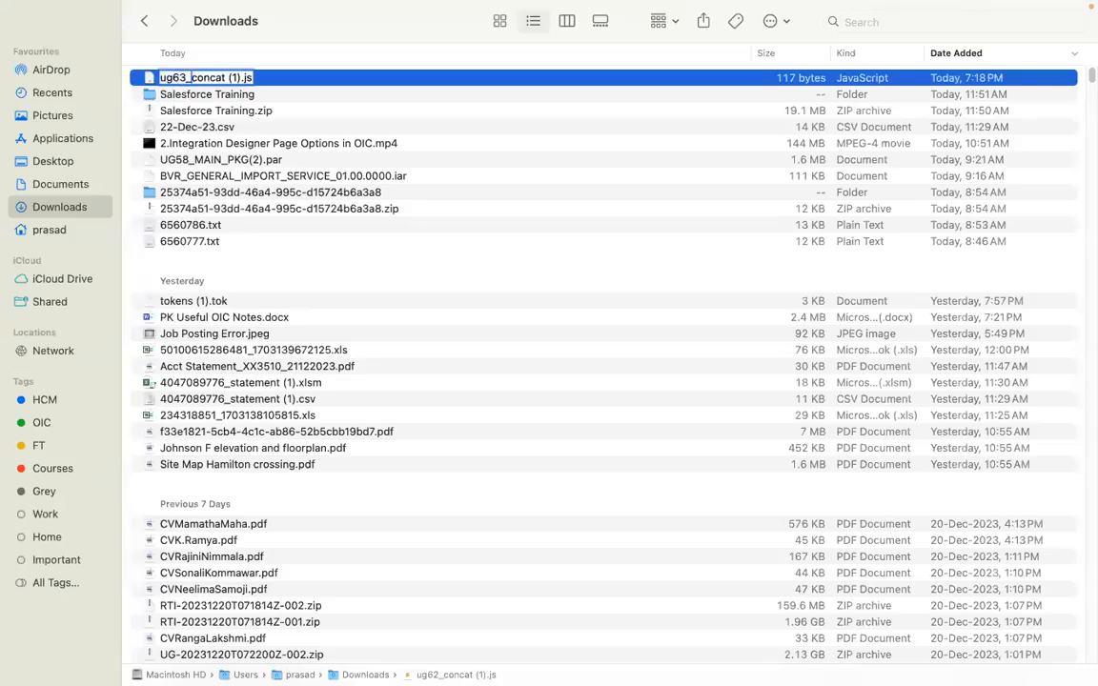
key(BackSpace)
key(BackSpace)
key(BackSpace)
key(BackSpace)
key(Return)
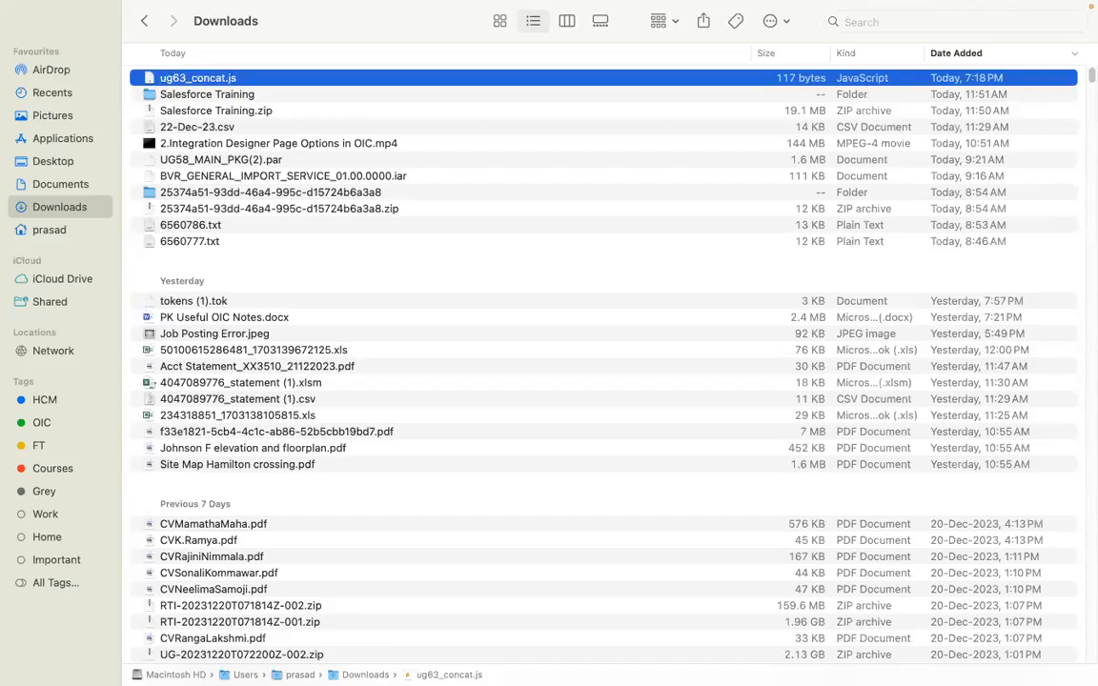
Step: Open ug63_concat.js in Visual Studio Code and close the 5.2.Greetings.wsdl file
right_click(204, 81)
mouse_move(314, 101)
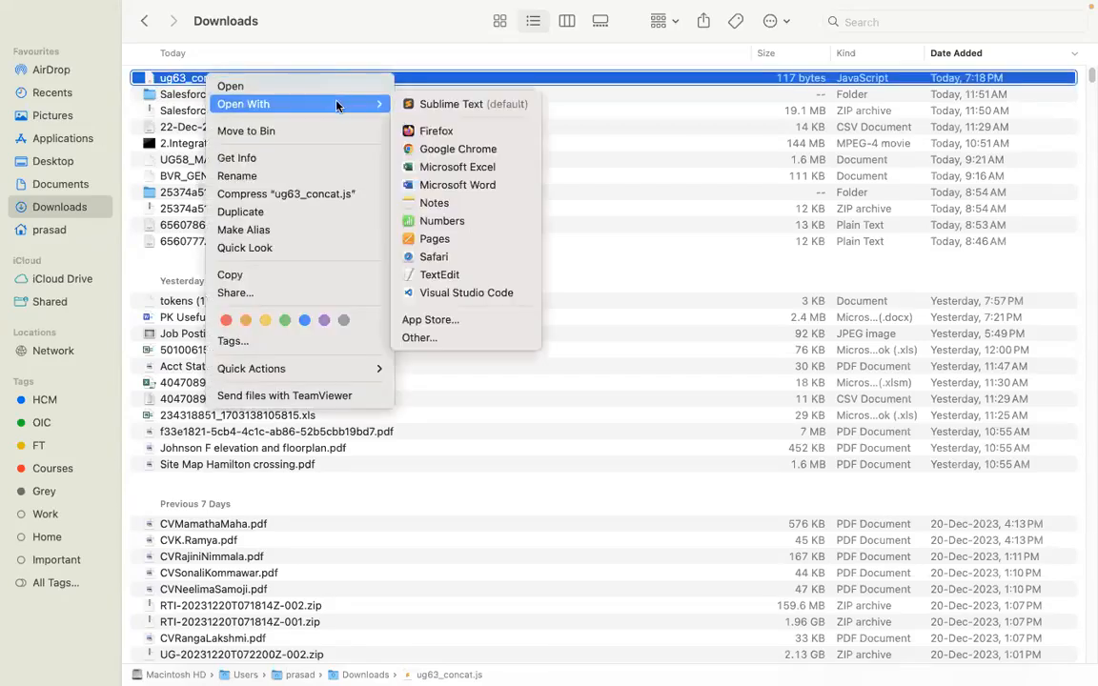
click(462, 295)
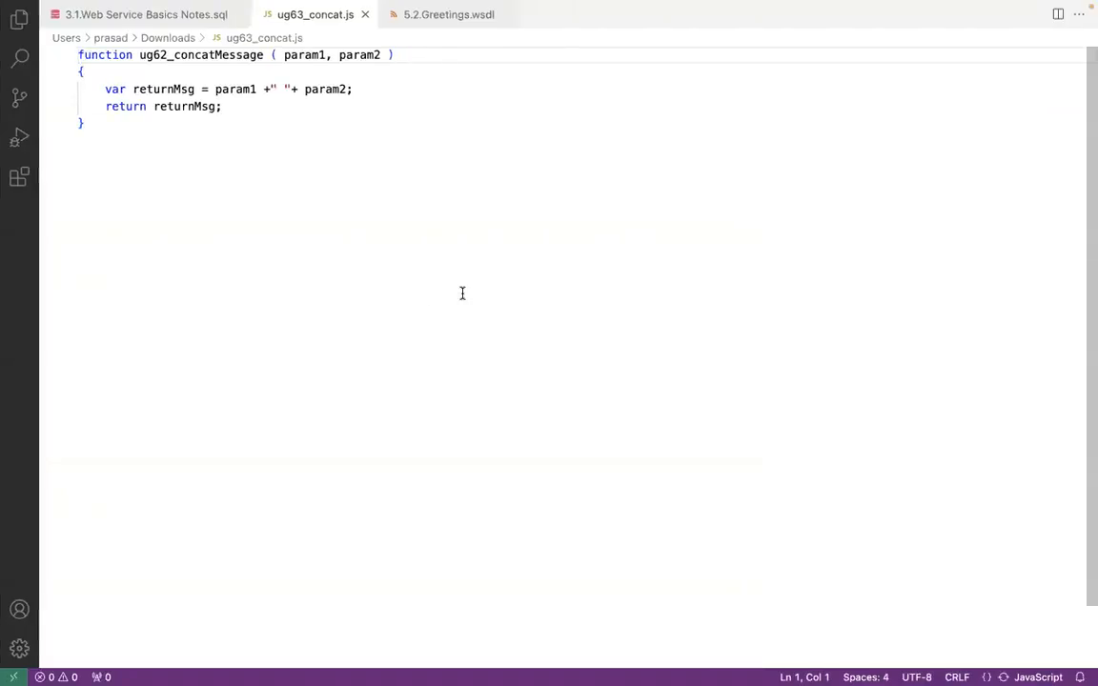
click(502, 16)
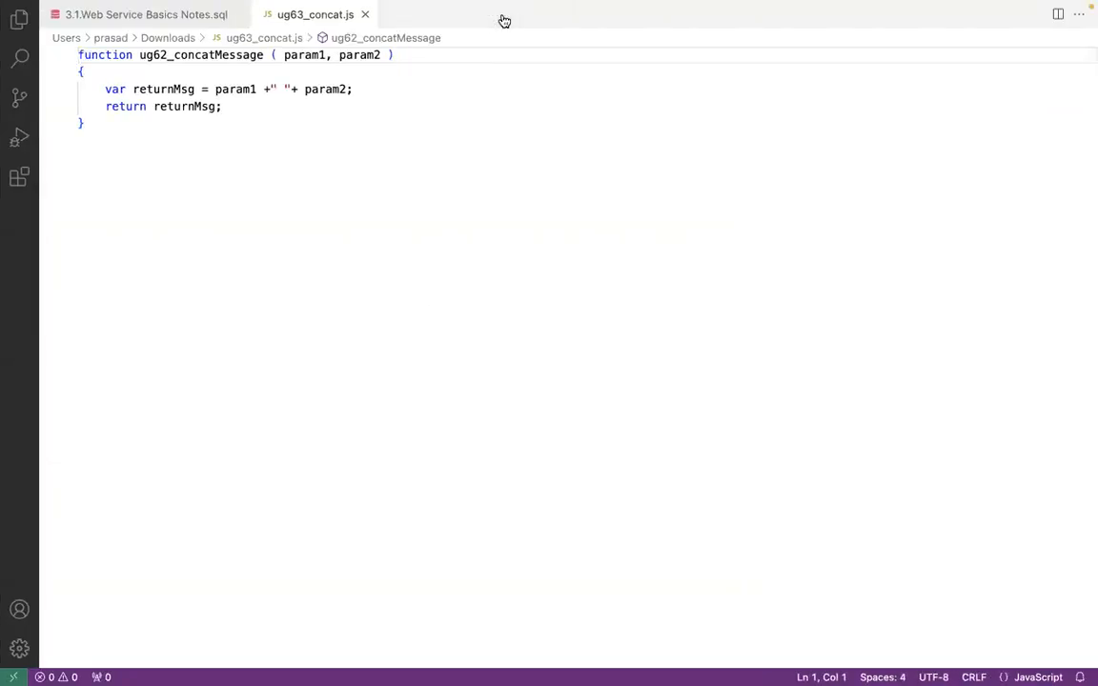
Step: Paste two copies of the ug62_concatMessage function below the original in ug63_concat.js, and save the file
key(super+a)
click(132, 136)
key(super+a)
key(super+c)
click(132, 136)
key(Return)
key(Return)
key(super+v)
key(Return)
key(Return)
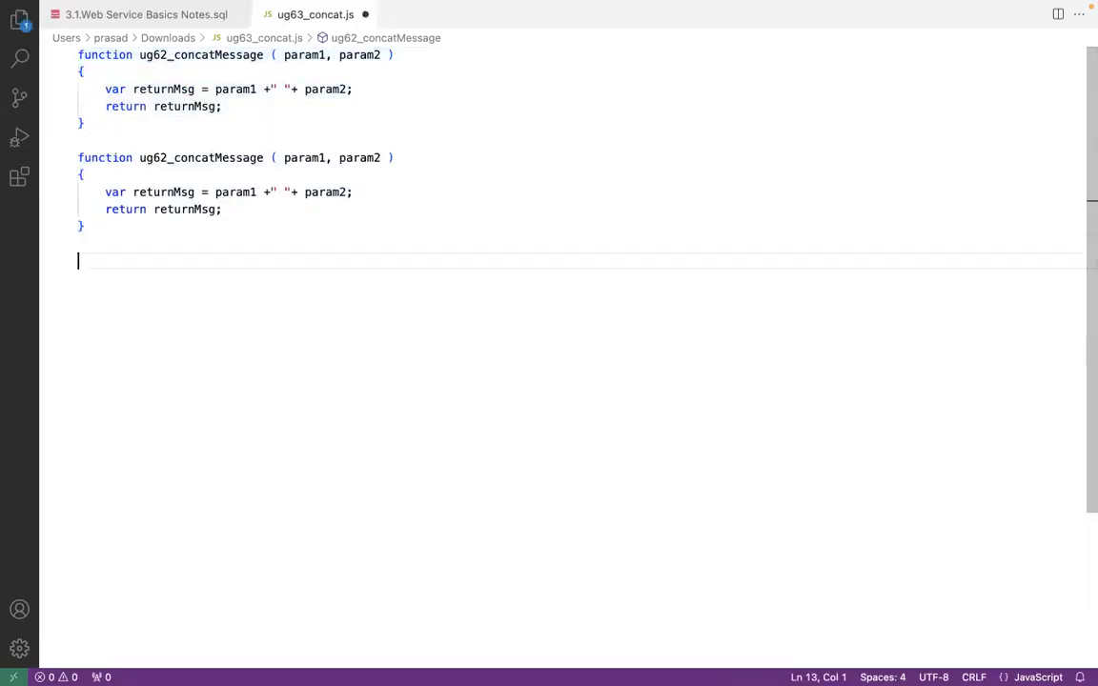
key(super+v)
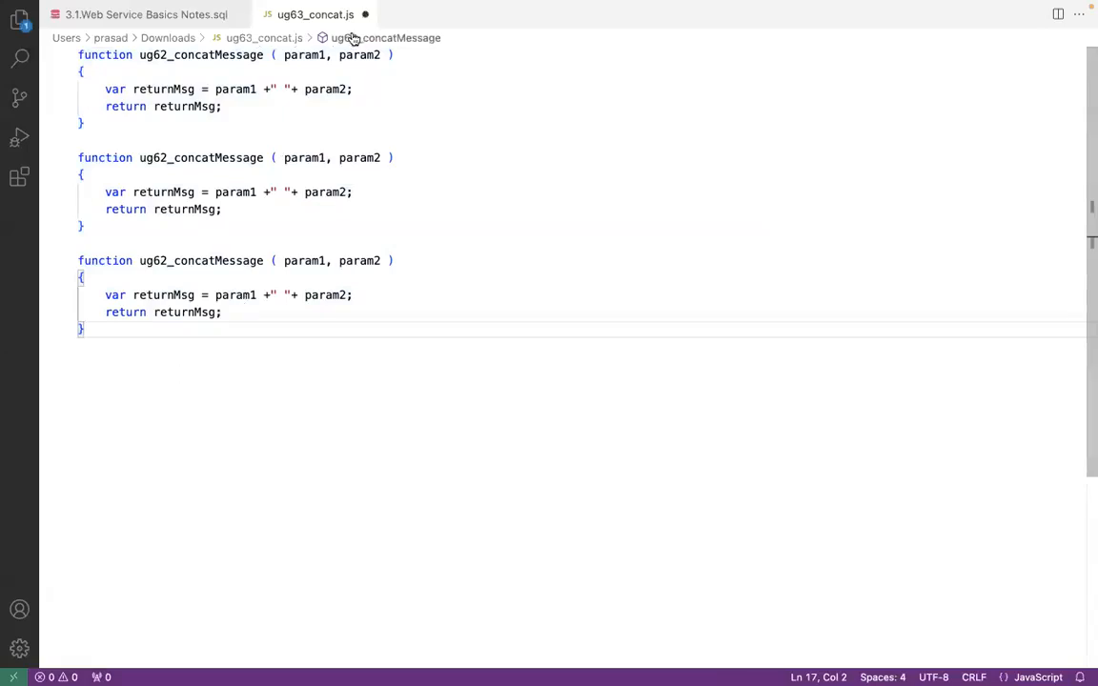
key(super+s)
Step: Delete the two duplicate functions, keeping only the first ug62_concatMessage function
double_click(121, 57)
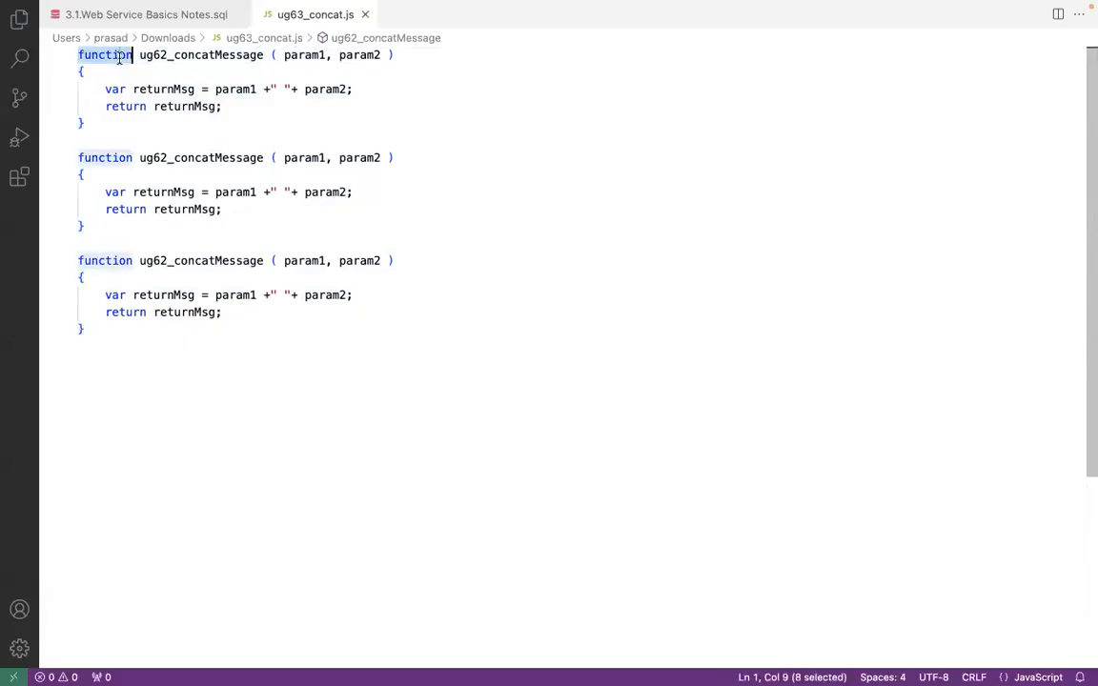
double_click(333, 54)
click(95, 136)
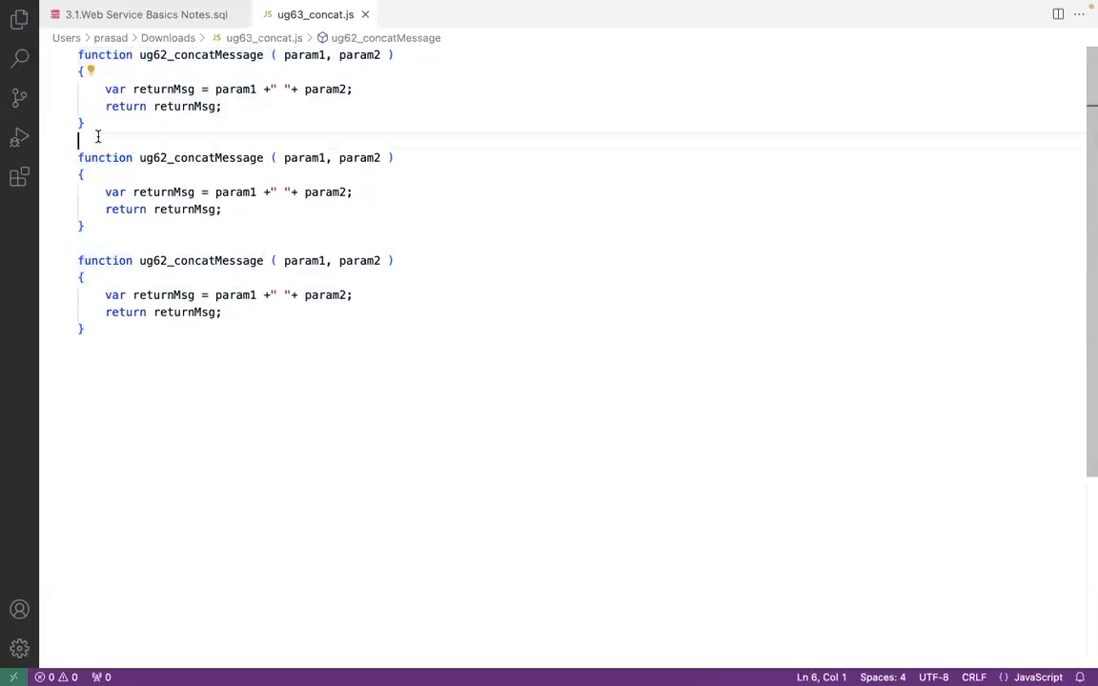
shift+click(128, 332)
key(BackSpace)
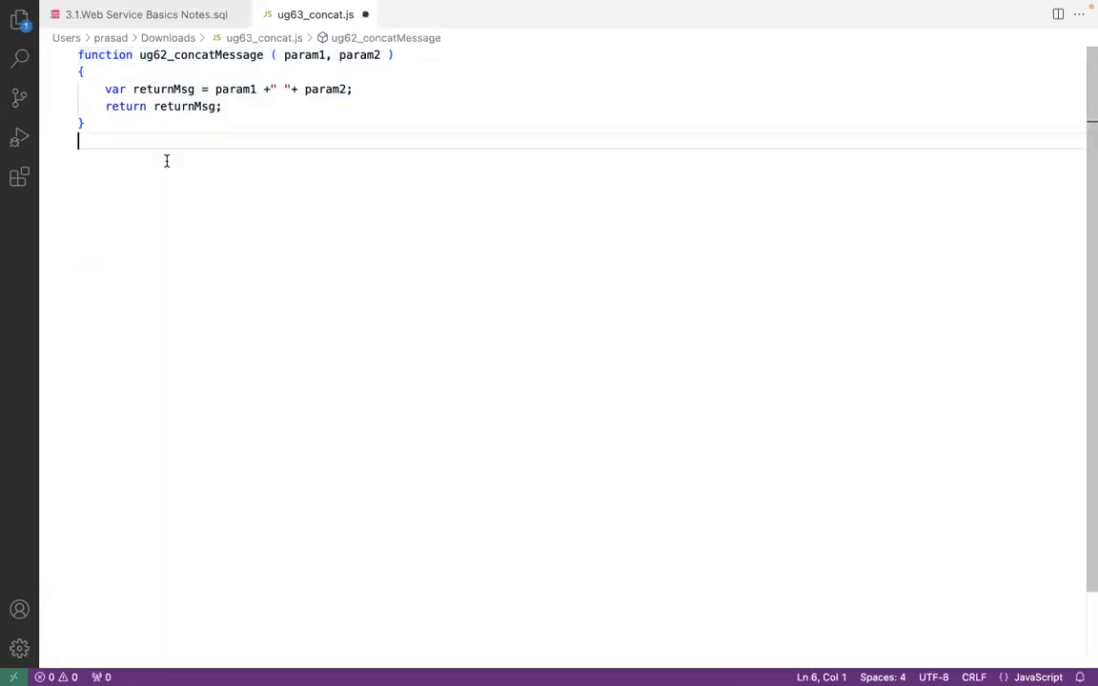
Step: Rename the function as ug63_concatMessage and save ug63_concat.js
double_click(122, 54)
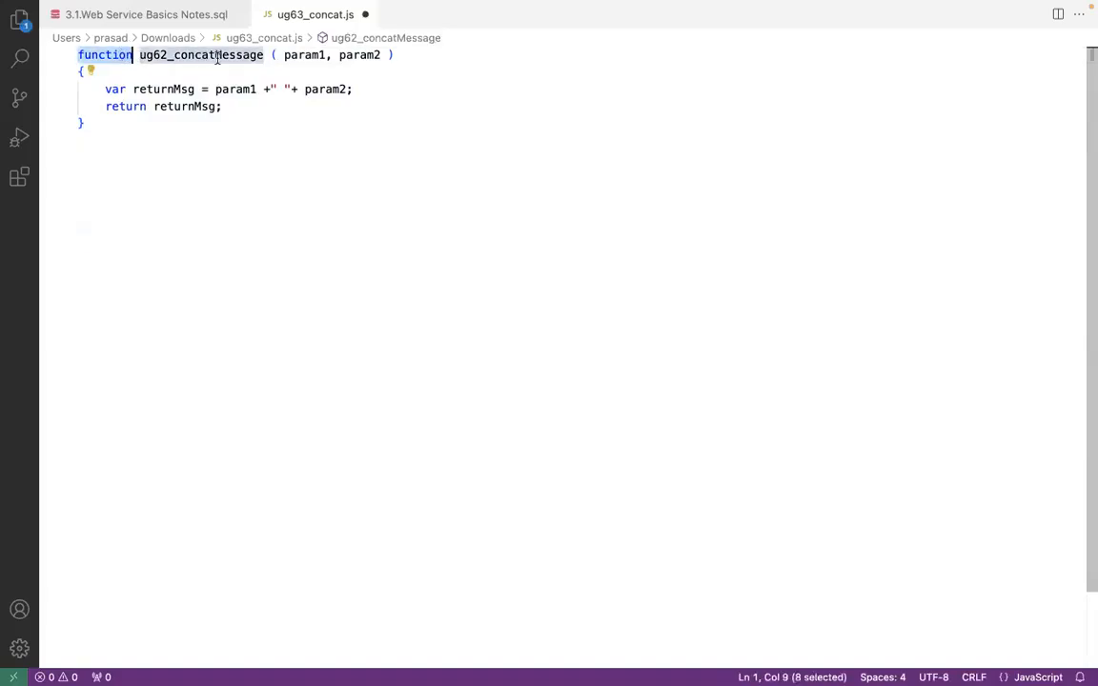
click(168, 54)
key(BackSpace)
text(3)
key(super+s)
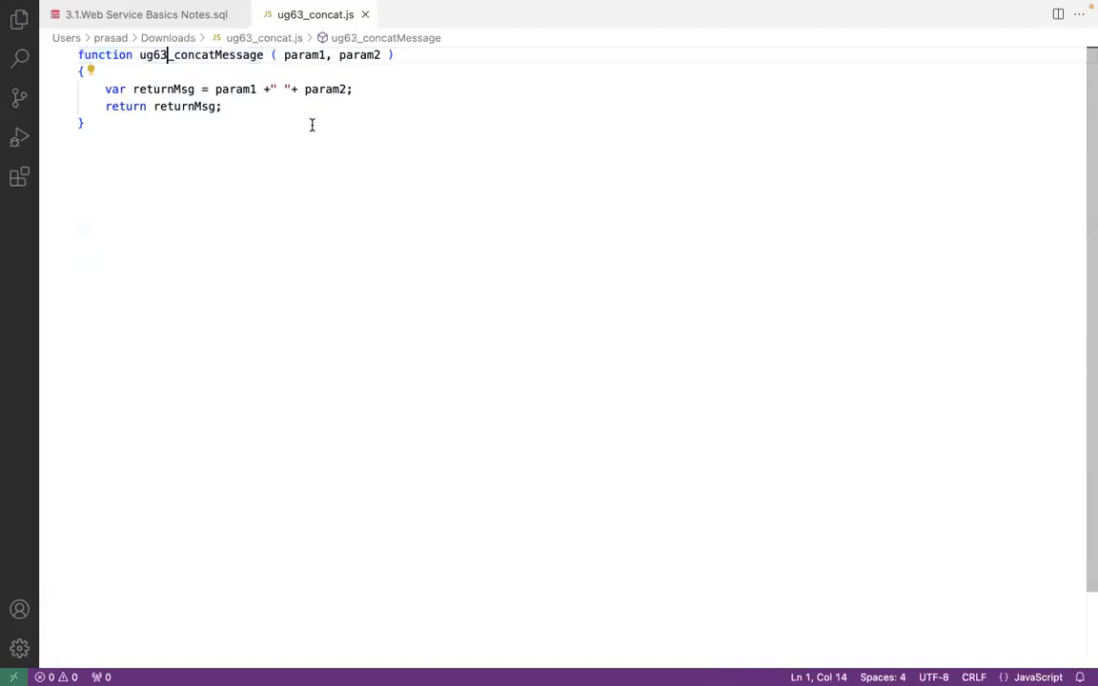
Step: Examine the function's two parameters, the expression that builds returnMsg, and the return statement
double_click(303, 54)
double_click(363, 55)
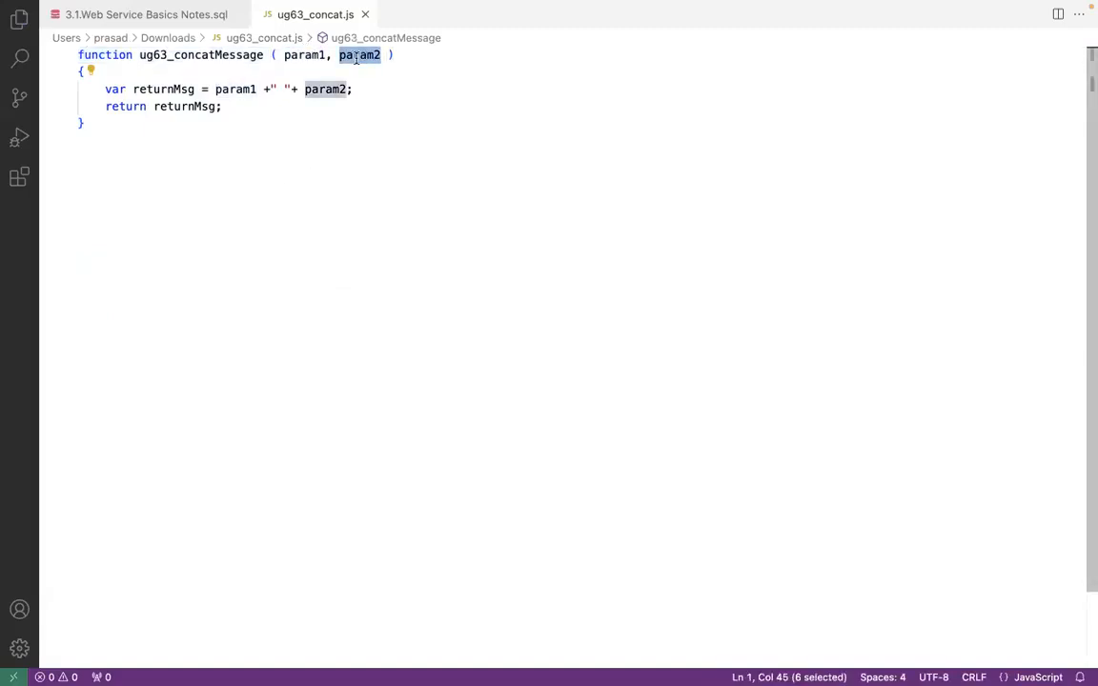
double_click(308, 55)
double_click(344, 54)
double_click(164, 88)
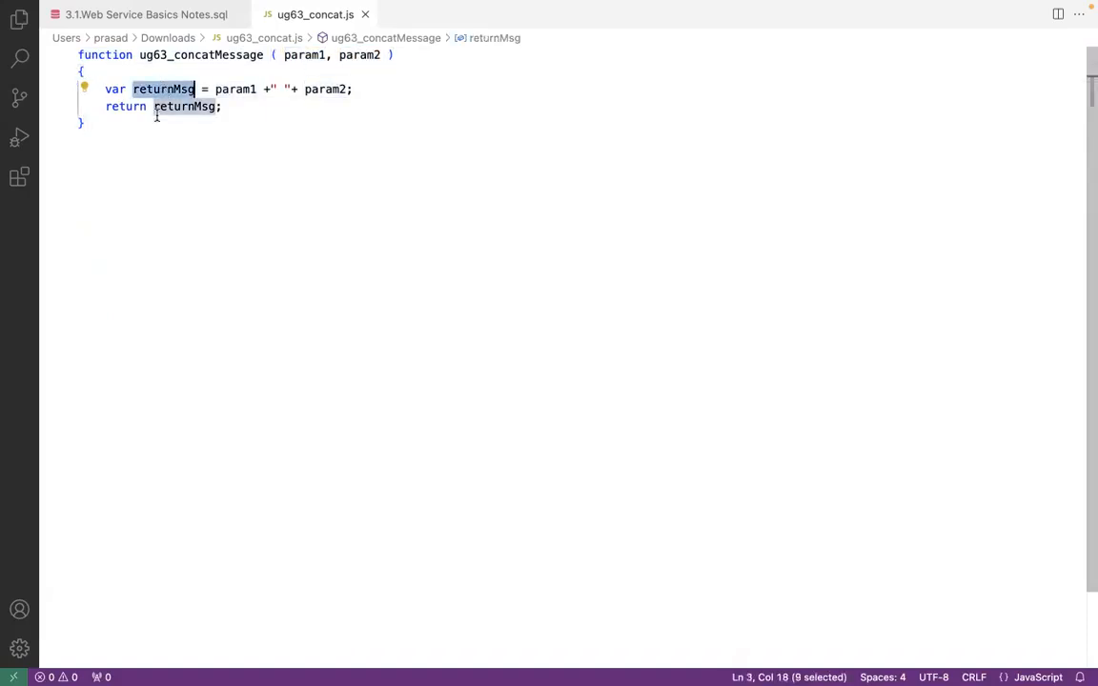
click(214, 89)
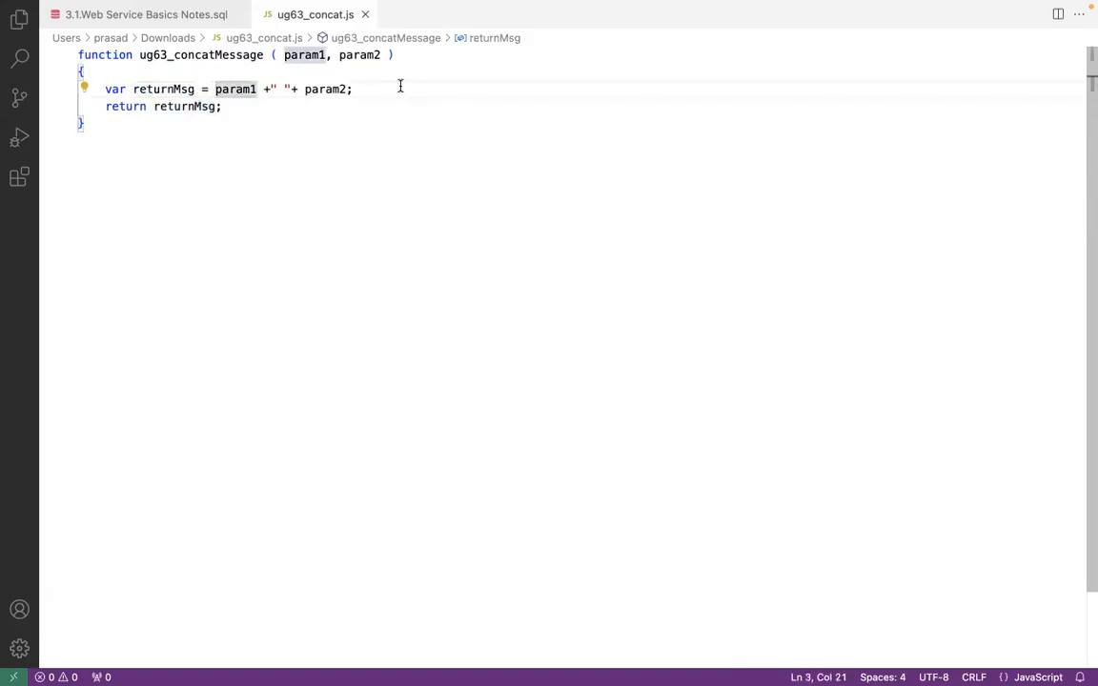
shift+click(346, 88)
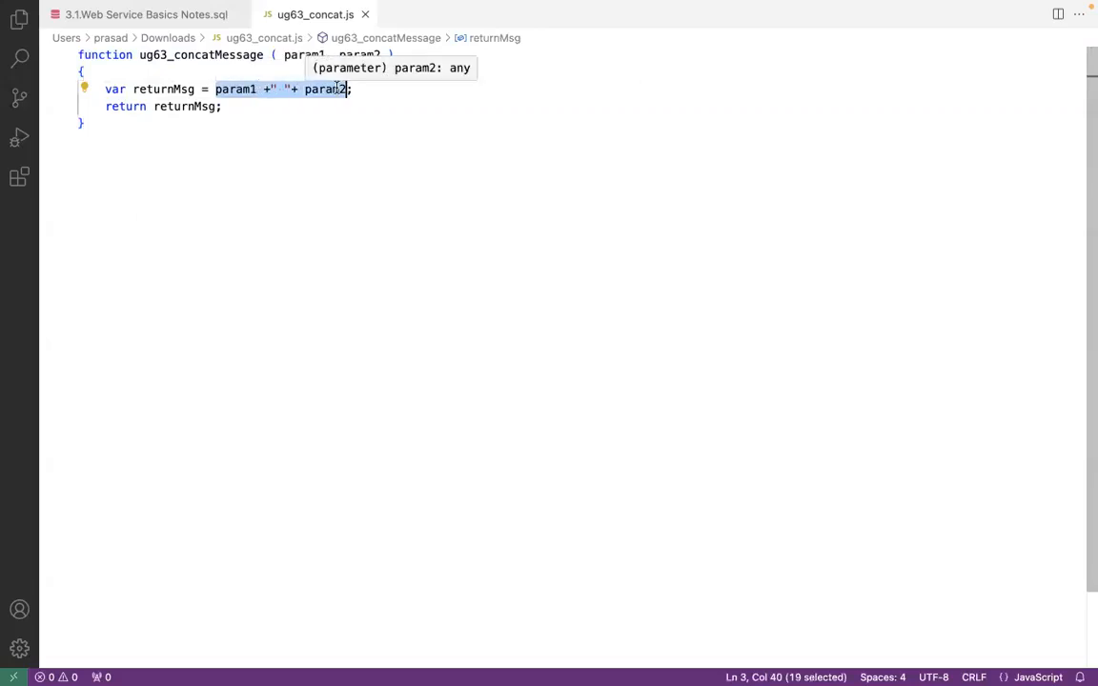
double_click(167, 88)
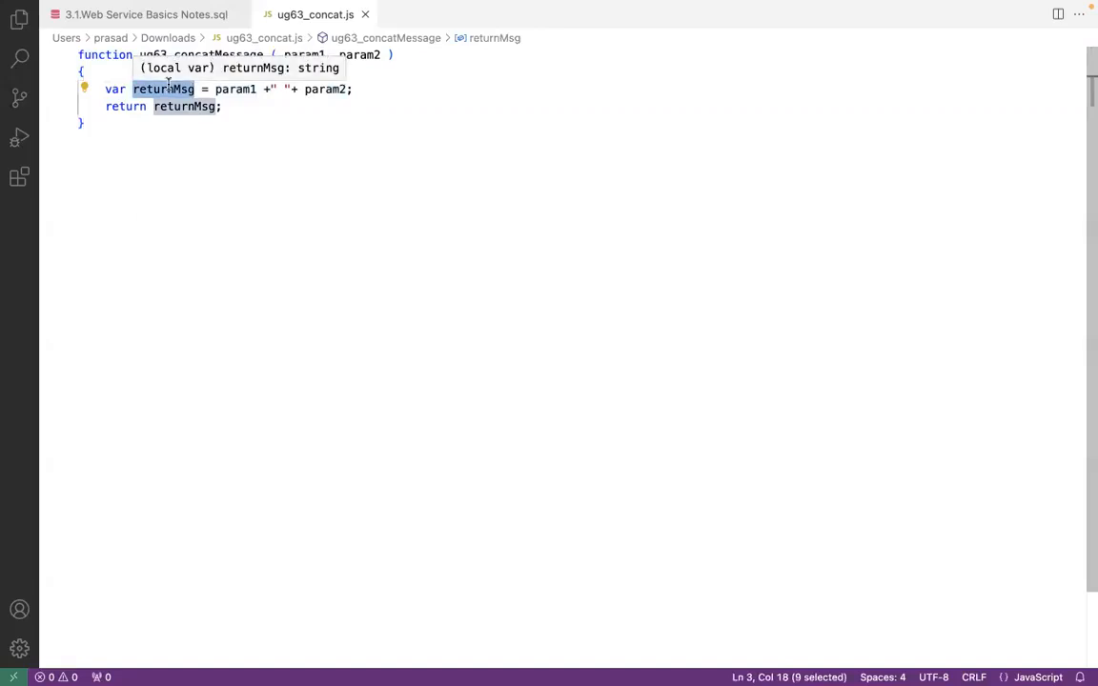
double_click(240, 88)
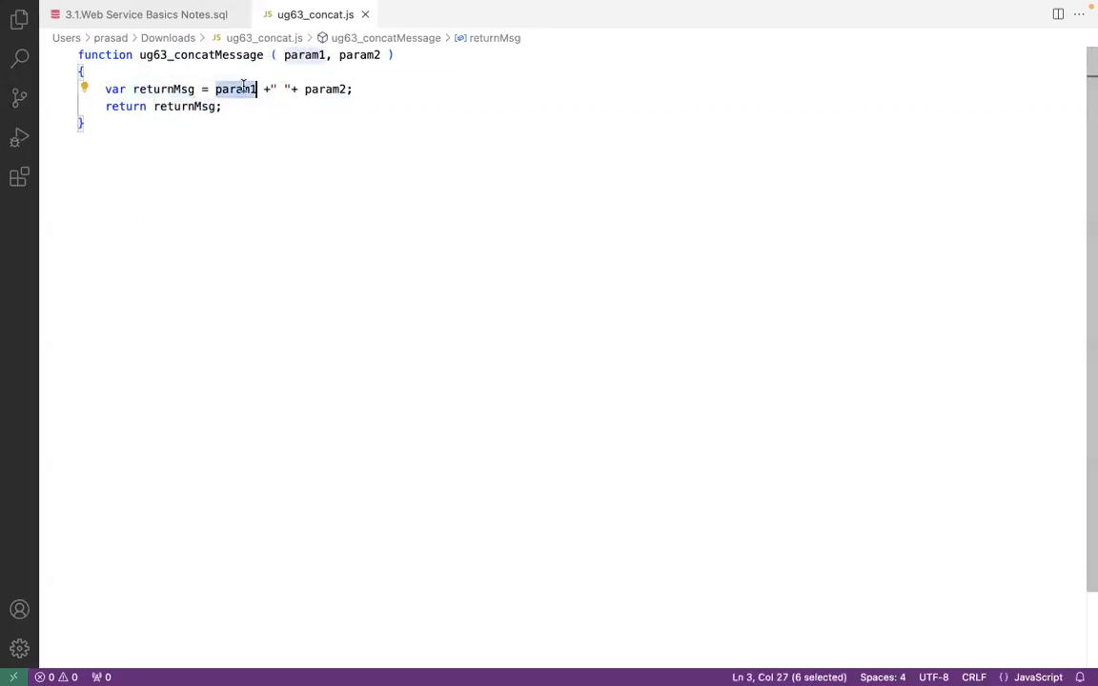
double_click(343, 89)
click(276, 88)
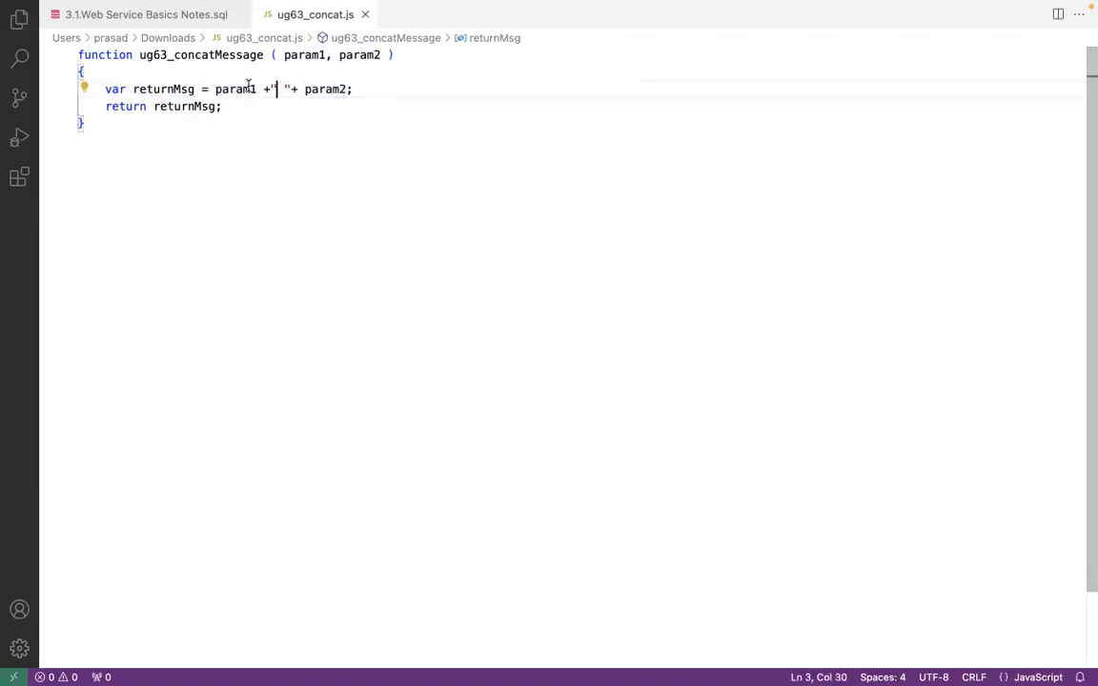
double_click(167, 87)
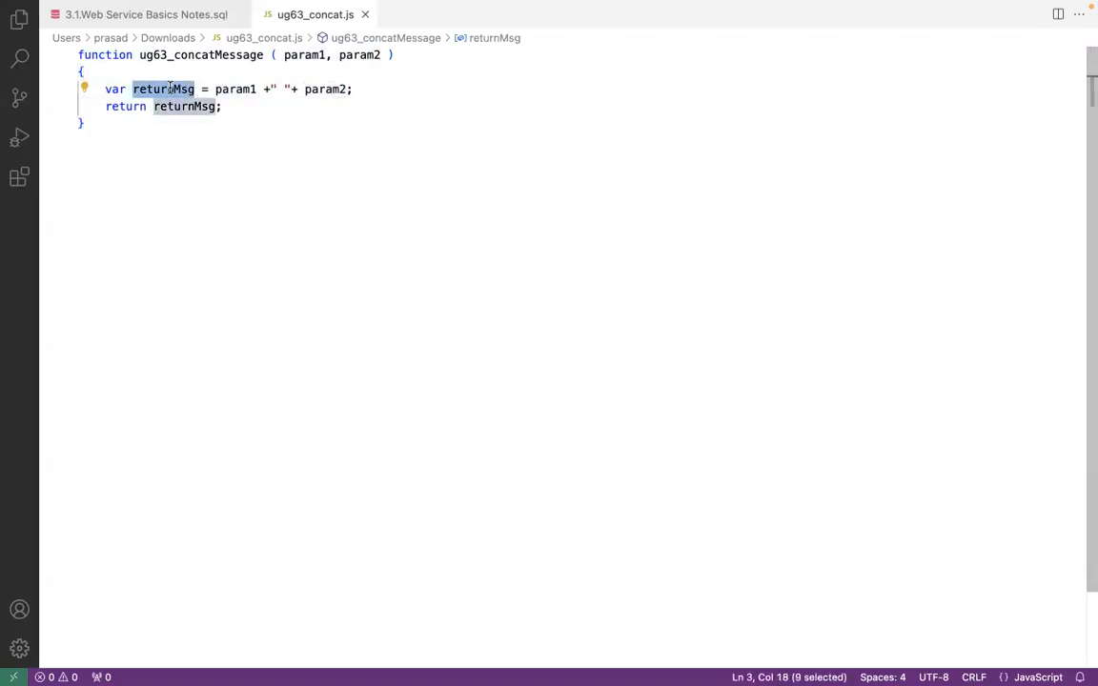
click(250, 108)
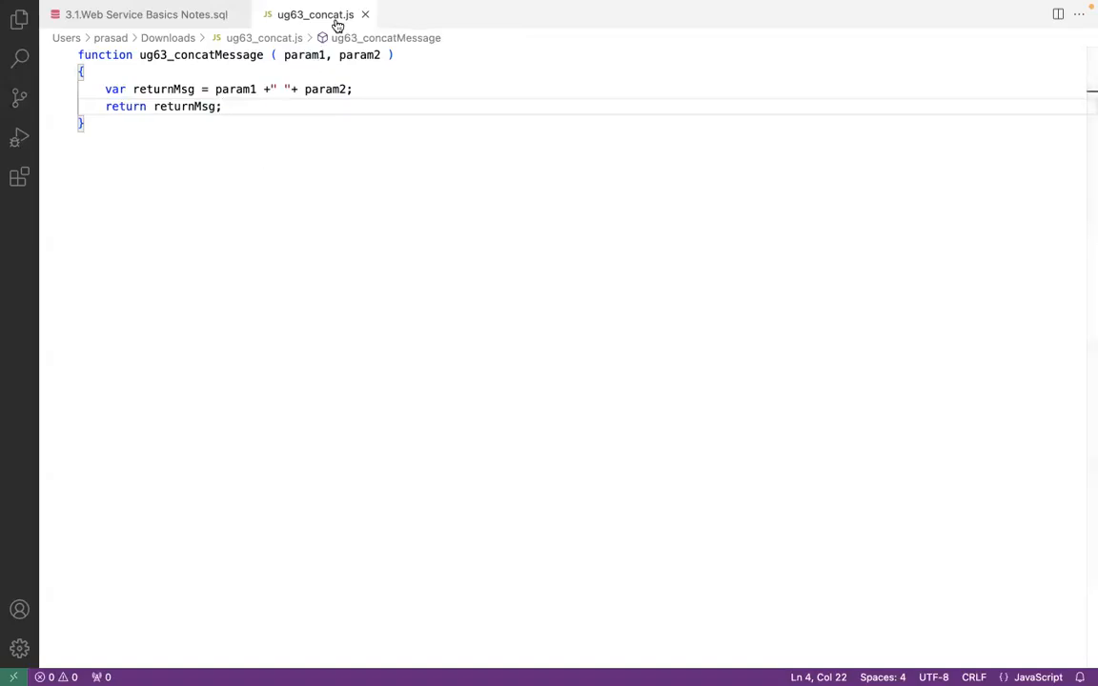
Step: Switch to Chrome, search the projects for UG63, and open the UG63 project
key(ctrl+Left)
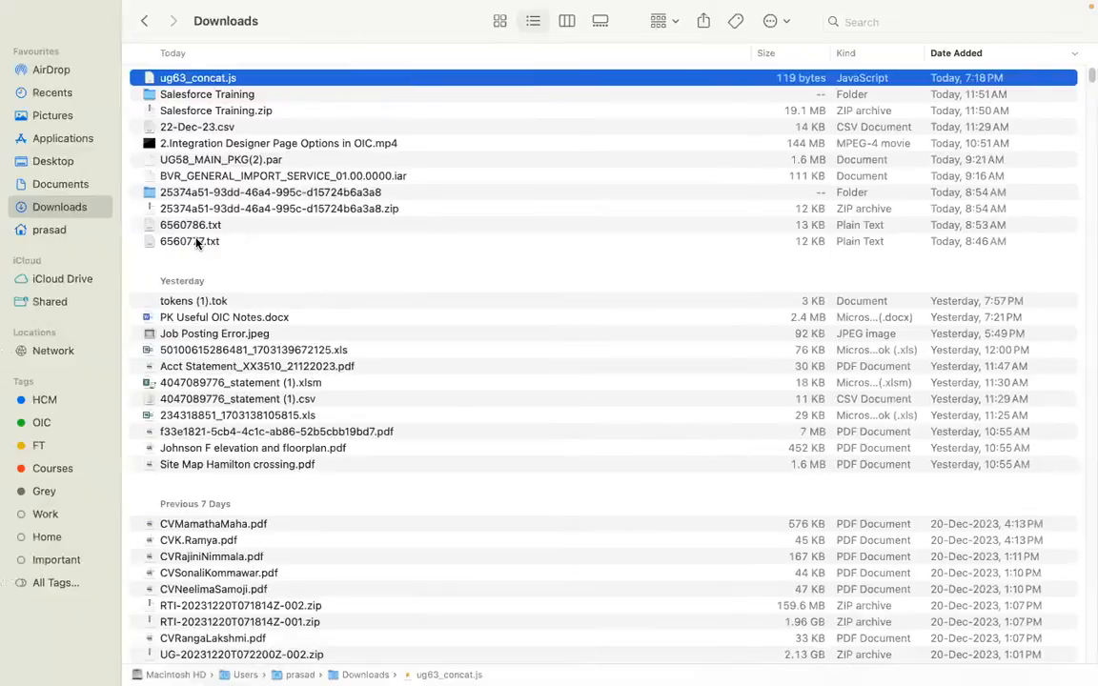
key(super+Tab)
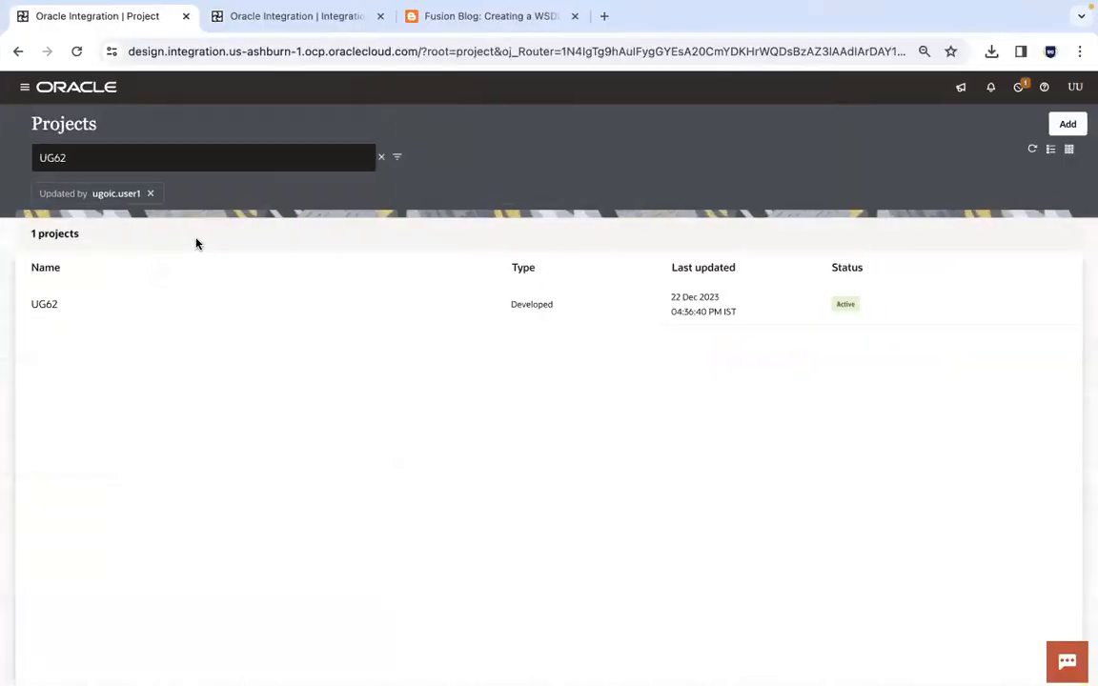
click(85, 157)
key(BackSpace)
text(3)
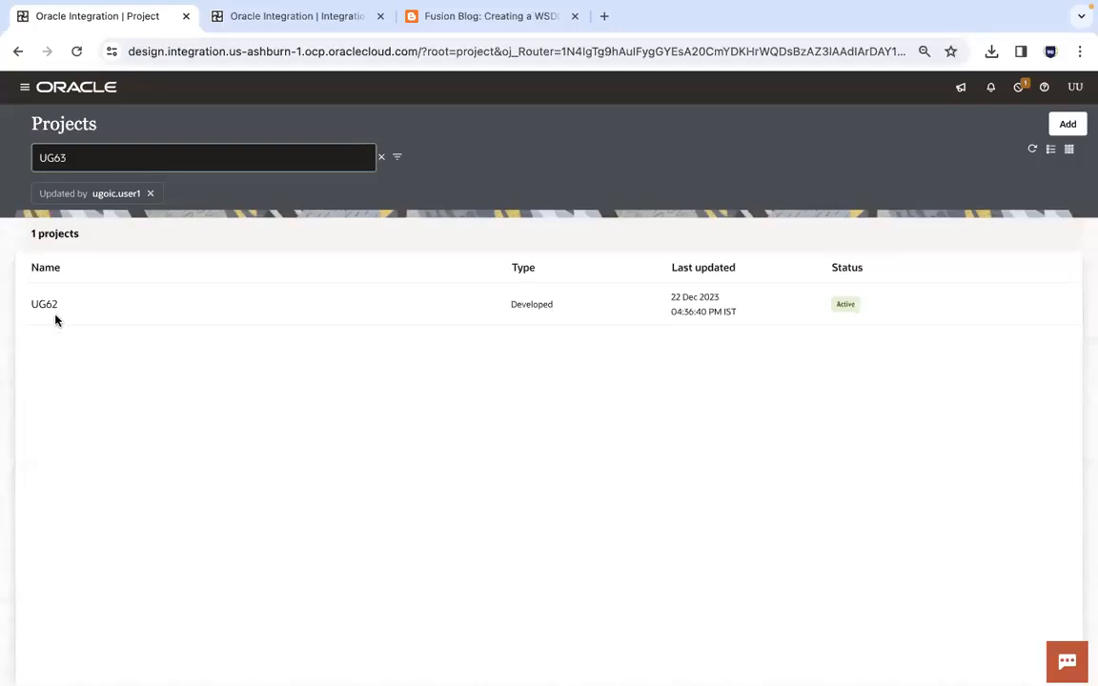
click(48, 304)
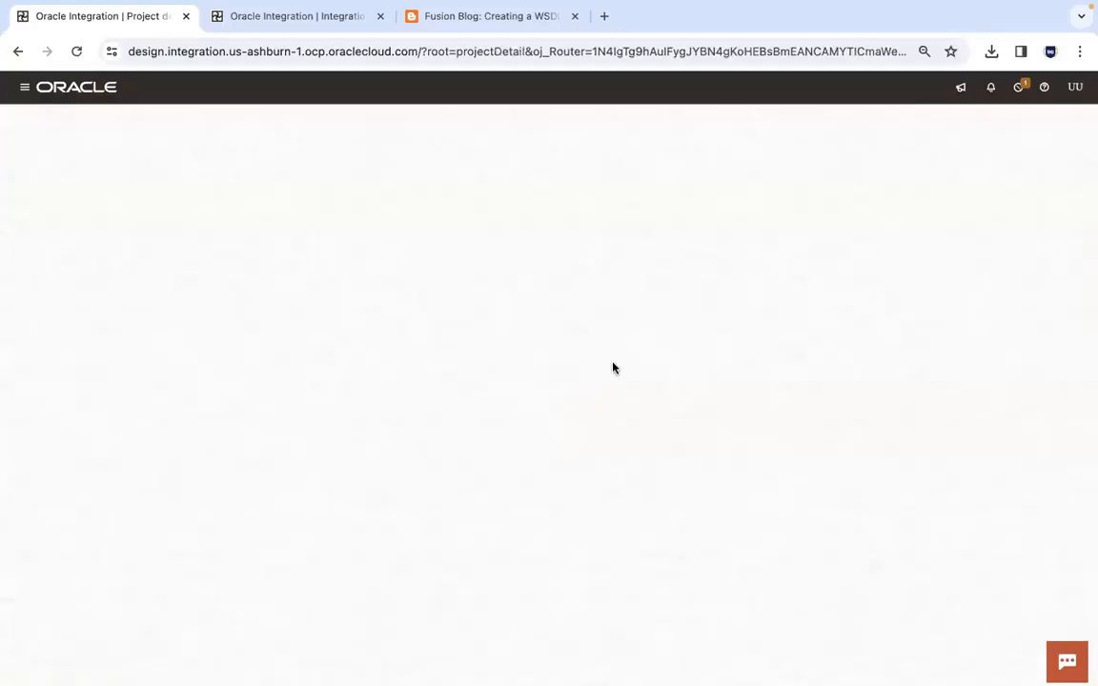
Step: Import ug63_concat.js from the Downloads folder into the project as a library named ug63ConcatJS
click(1015, 568)
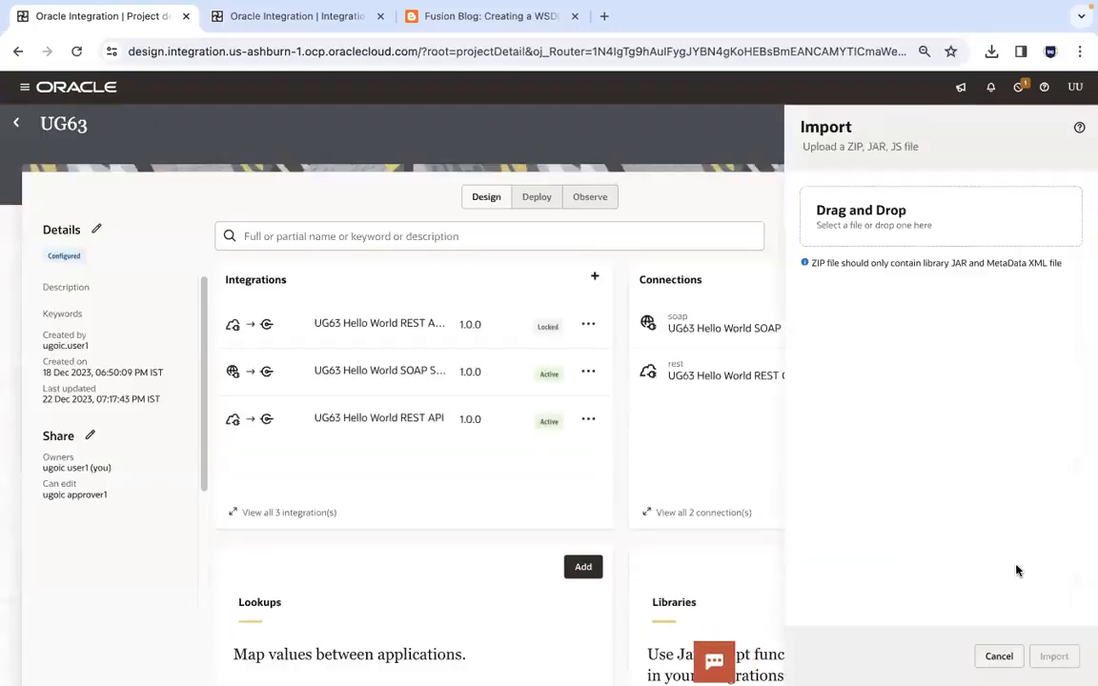
click(890, 232)
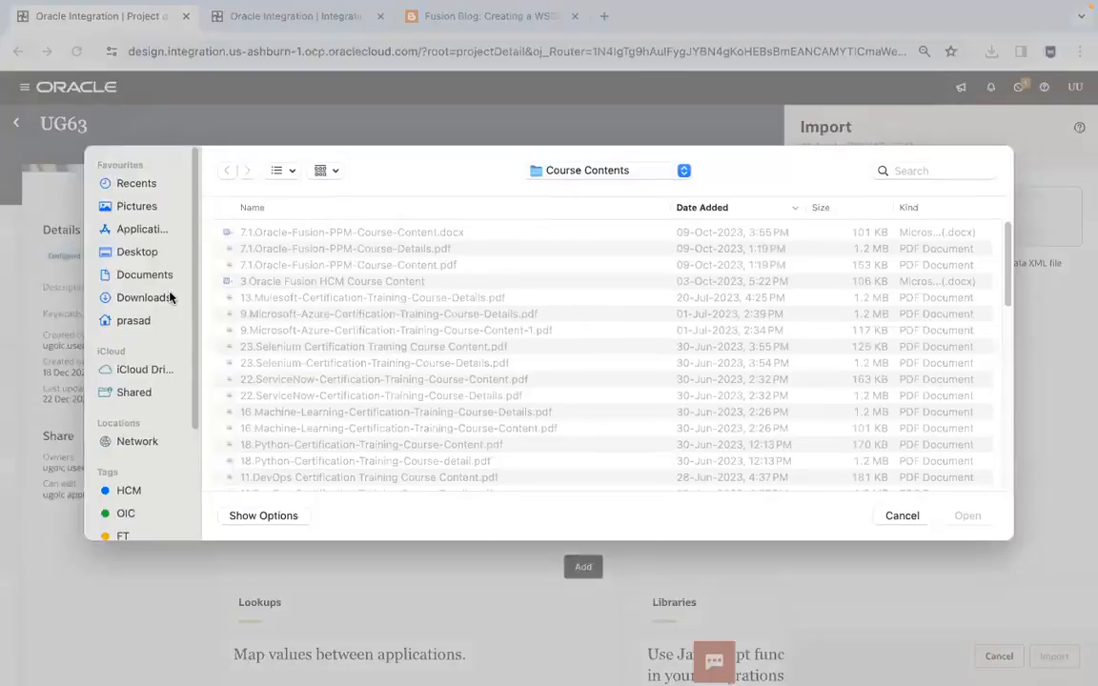
click(143, 297)
double_click(380, 234)
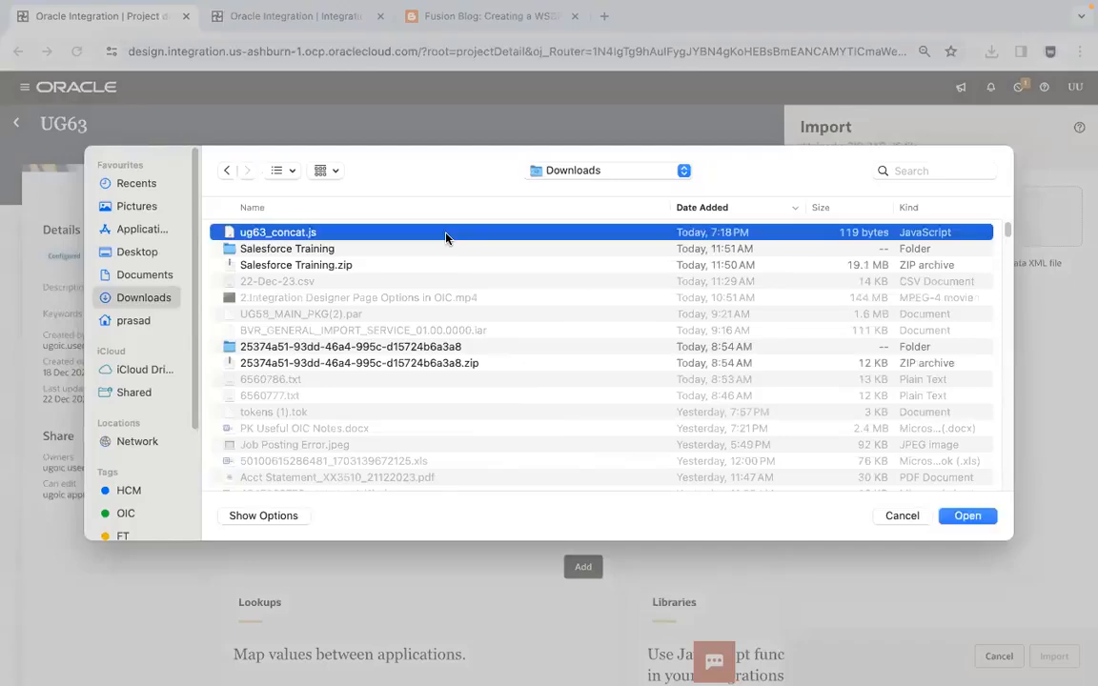
click(868, 250)
text(ConcatJs)
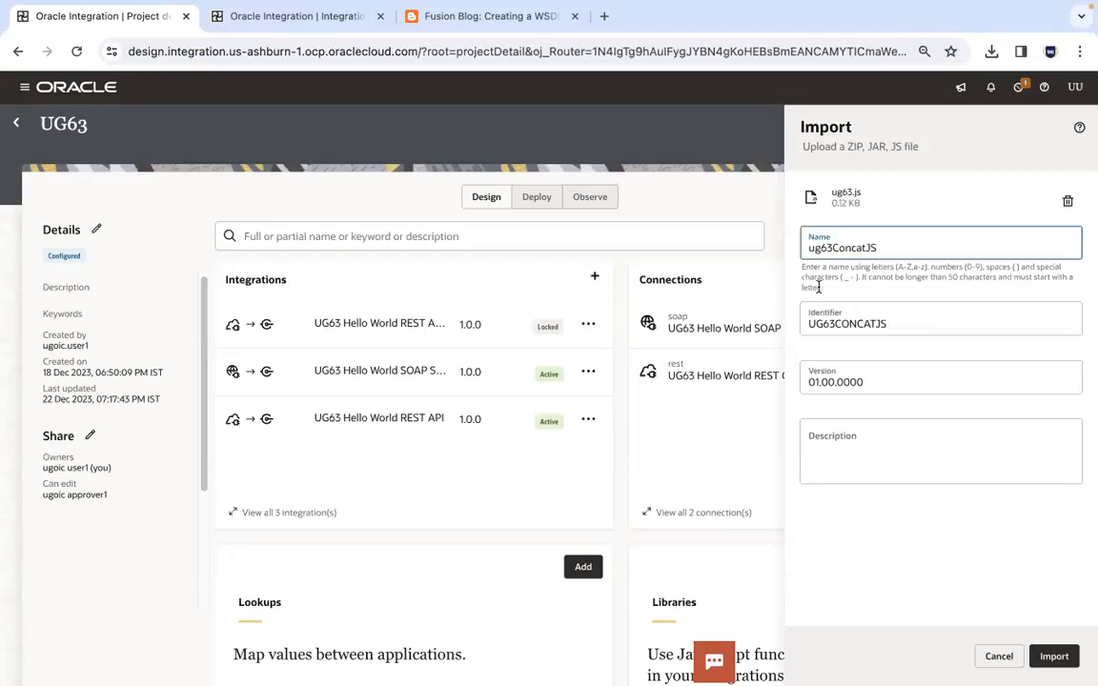
click(1055, 658)
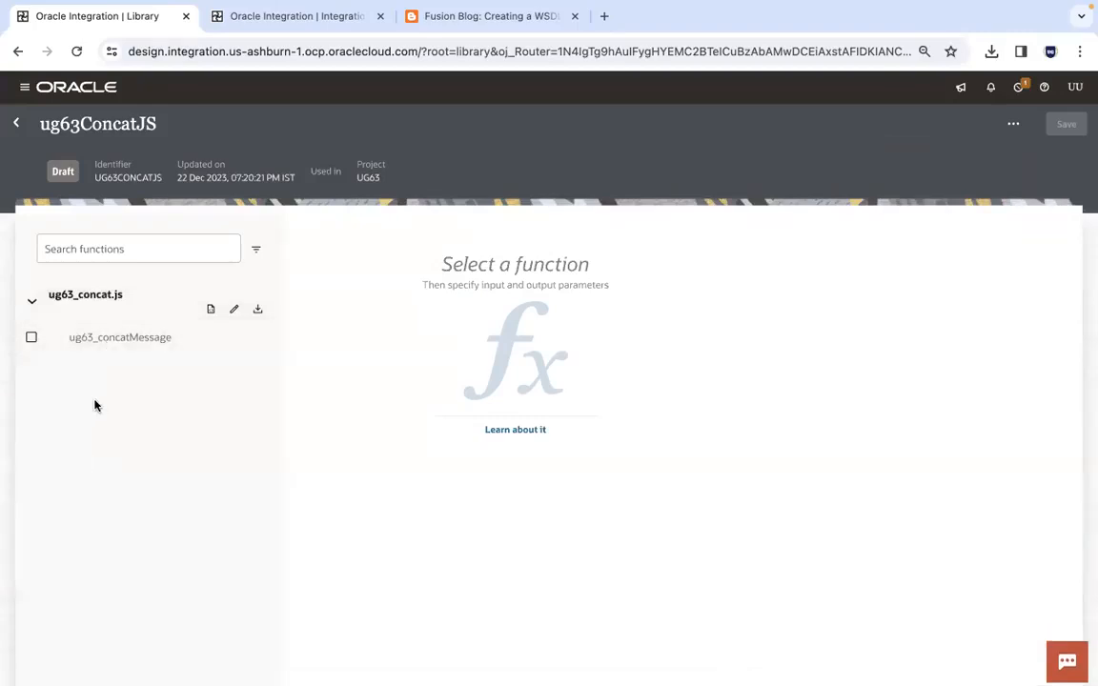
Step: Enable the ug63_concatMessage function with its String input and output parameters, and save the ug63ConcatJS library
click(31, 337)
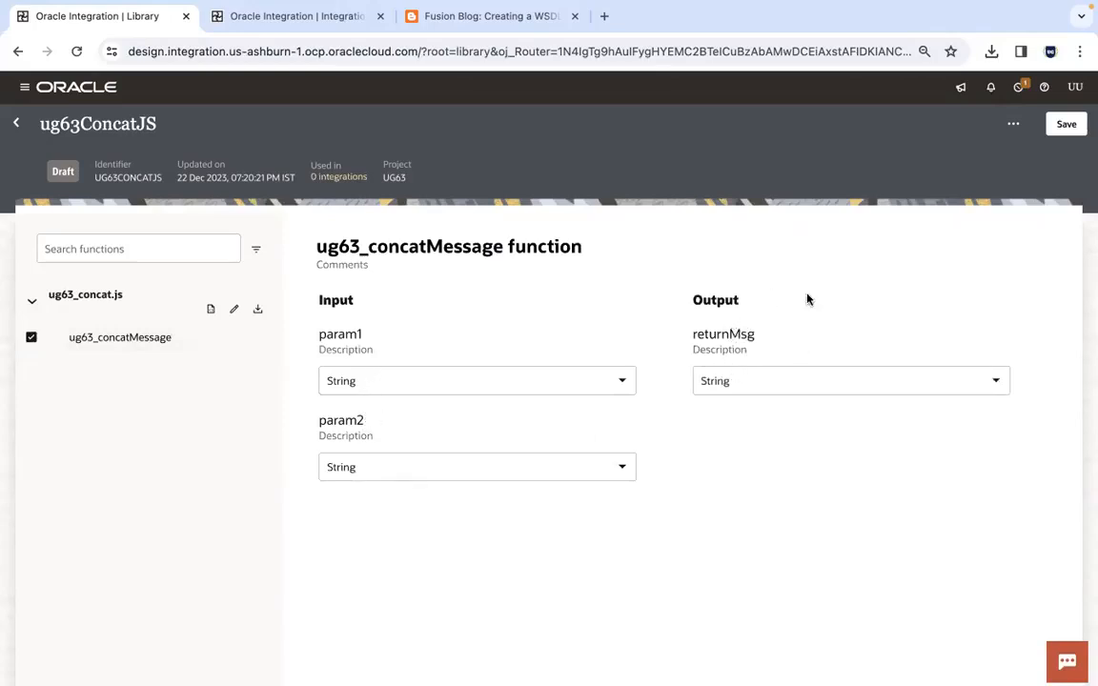
click(1067, 125)
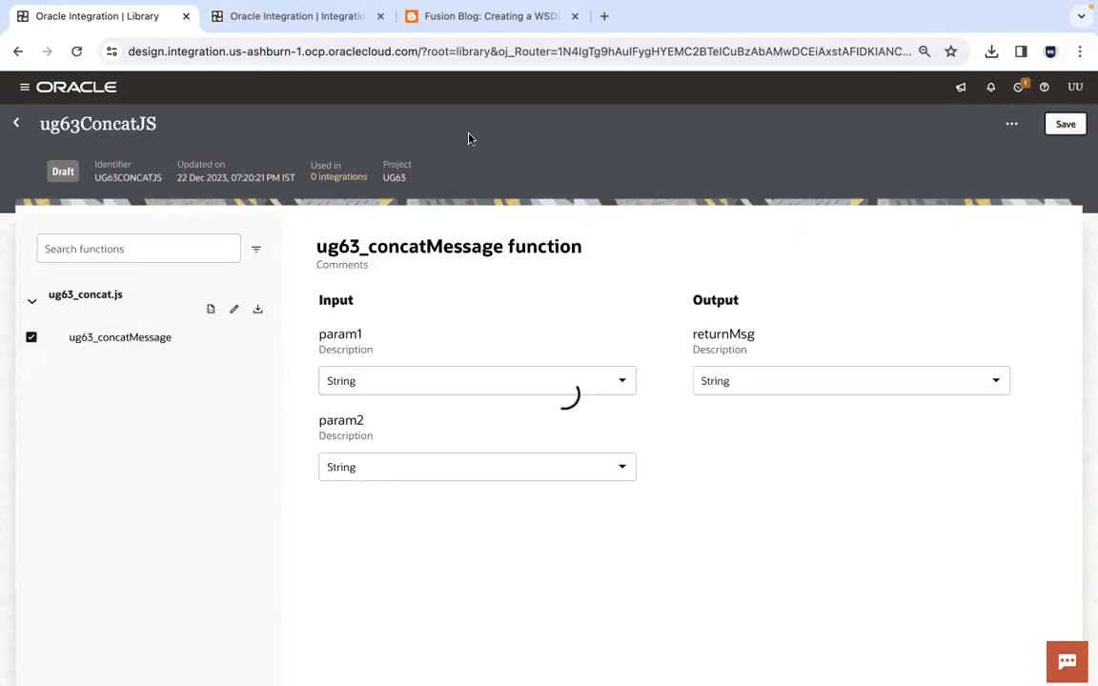
click(16, 122)
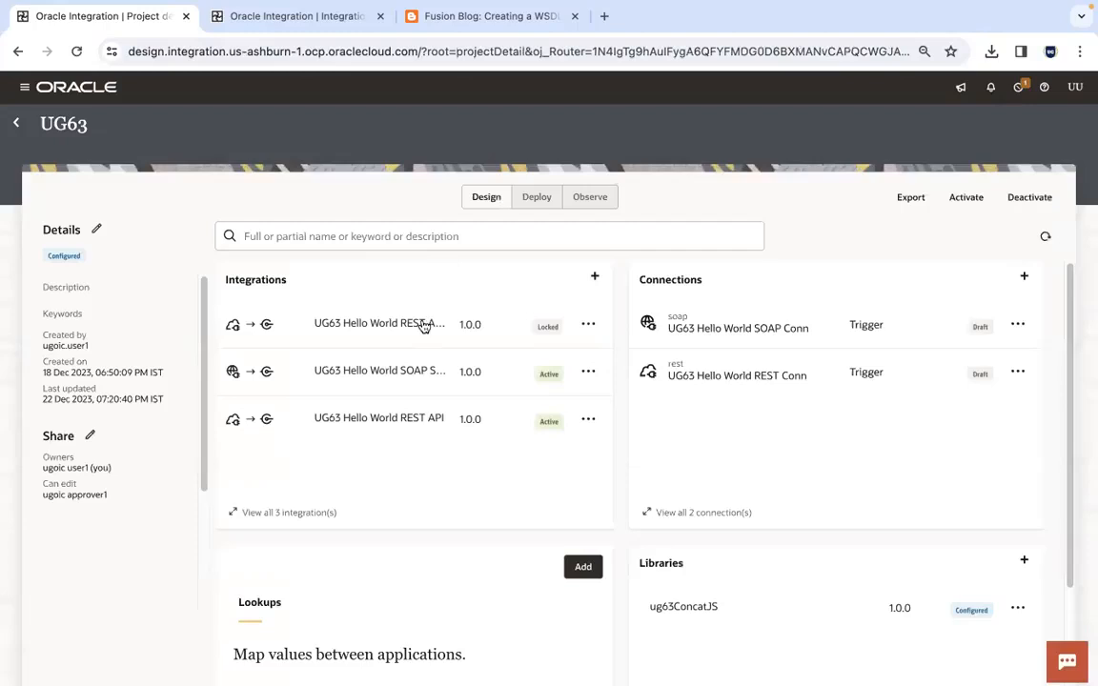
Step: Switch to Firefox and check the sources and targets available in the sayHello map of the UG63 Hello World REST API_InvJS integration
key(super+Tab)
key(super+Tab)
key(super+Tab)
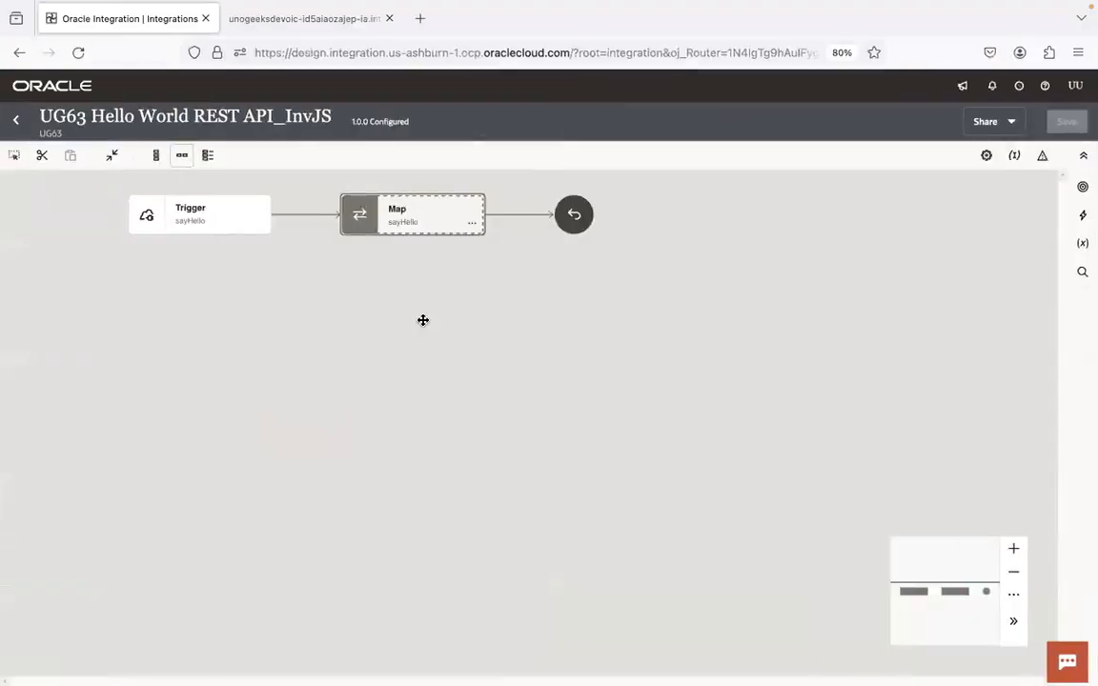
double_click(417, 228)
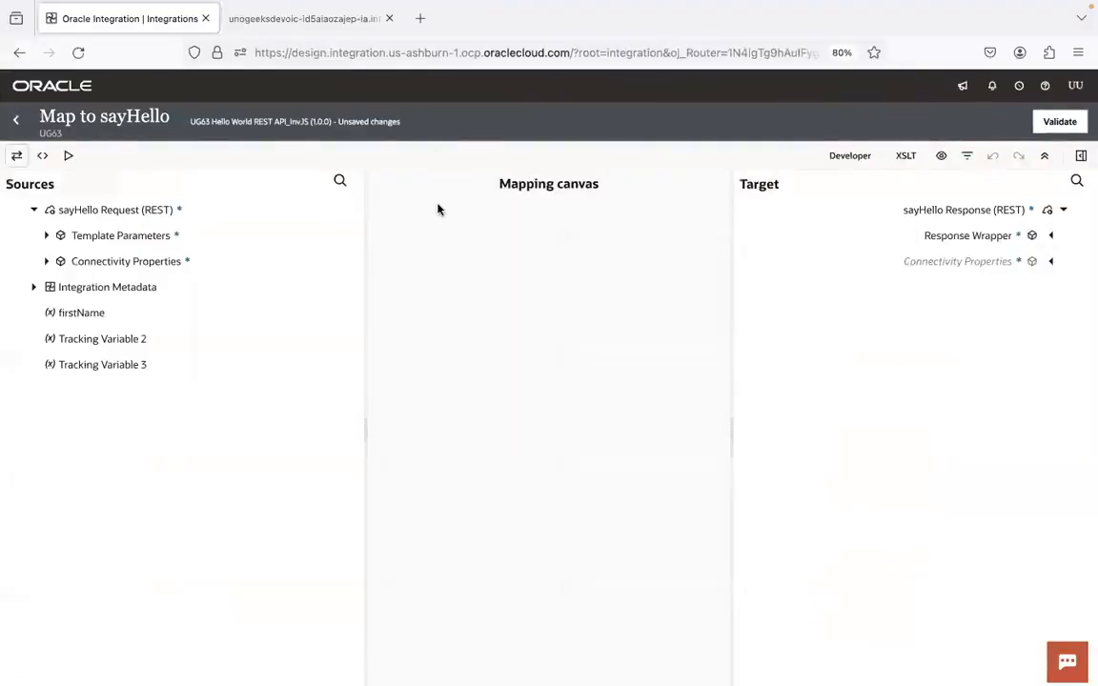
click(16, 119)
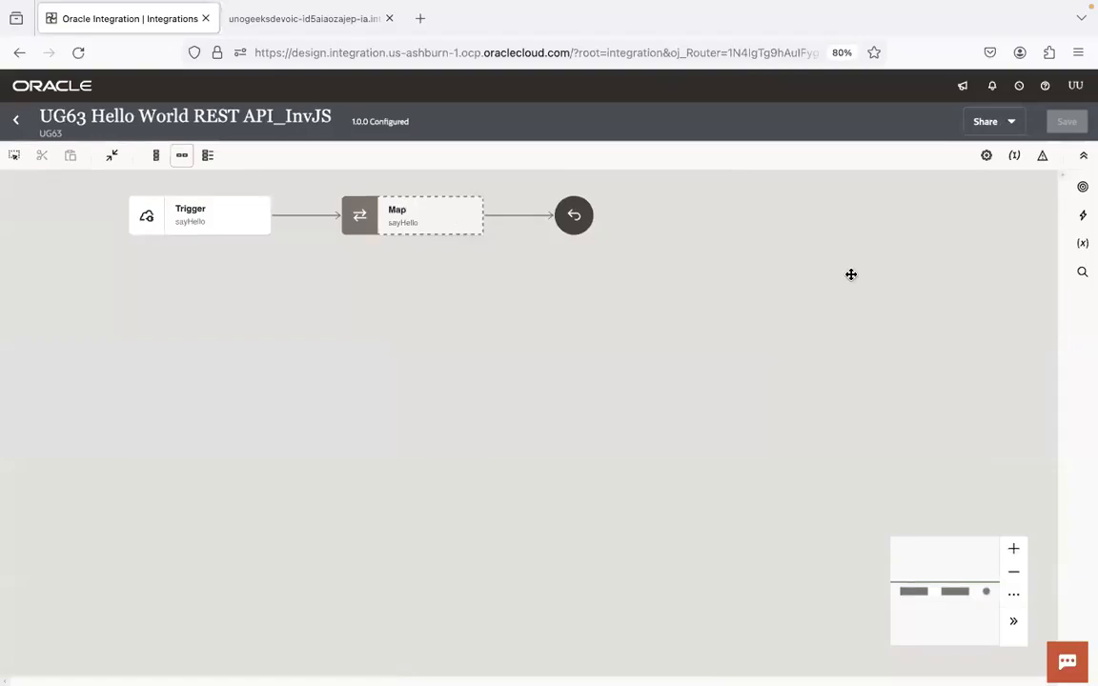
Step: Add a JavaScript action between the sayHello trigger and the map, calling ug63_concatMessage from the ug63ConcatJS library
click(1084, 217)
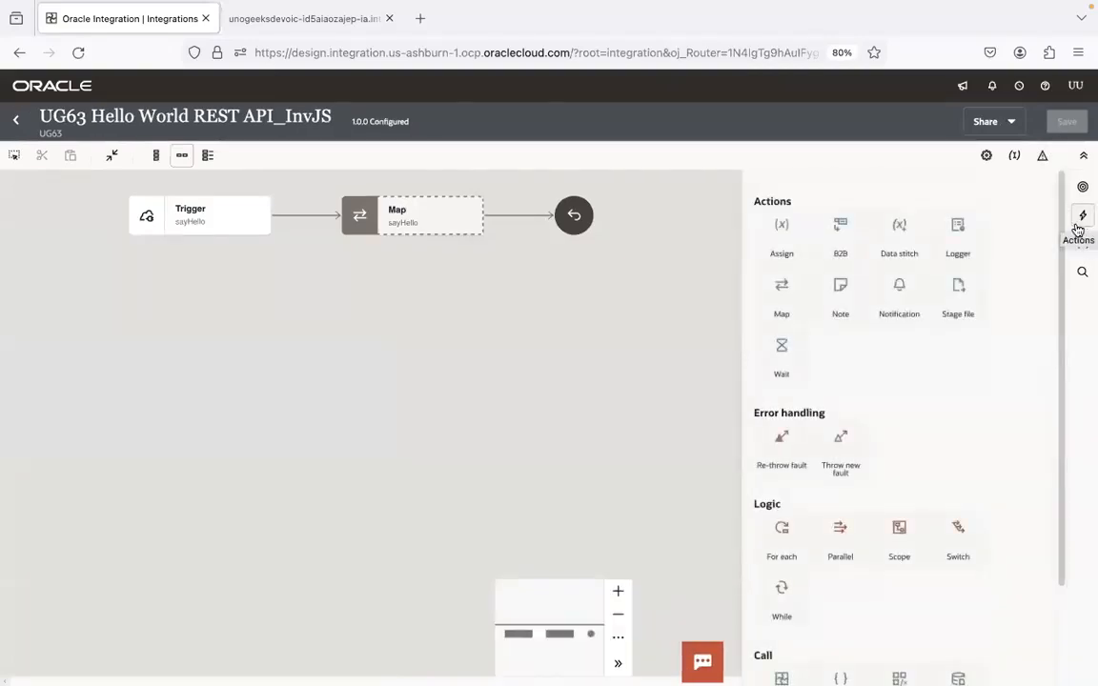
scroll(1053, 436, down, 3)
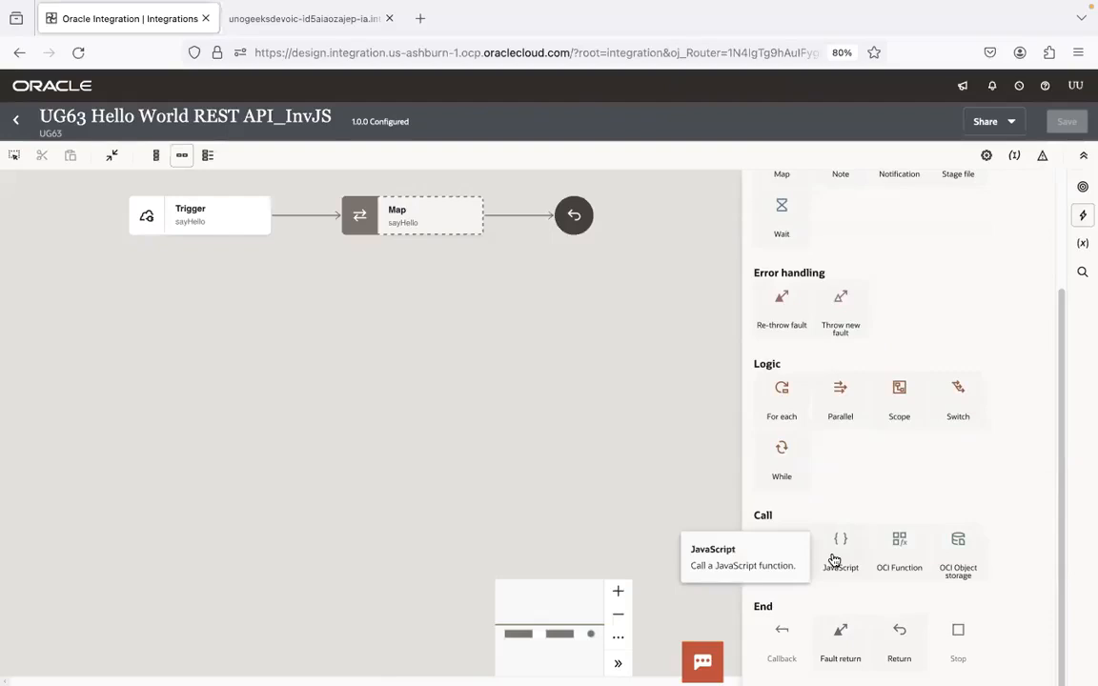
drag(834, 561, 295, 212)
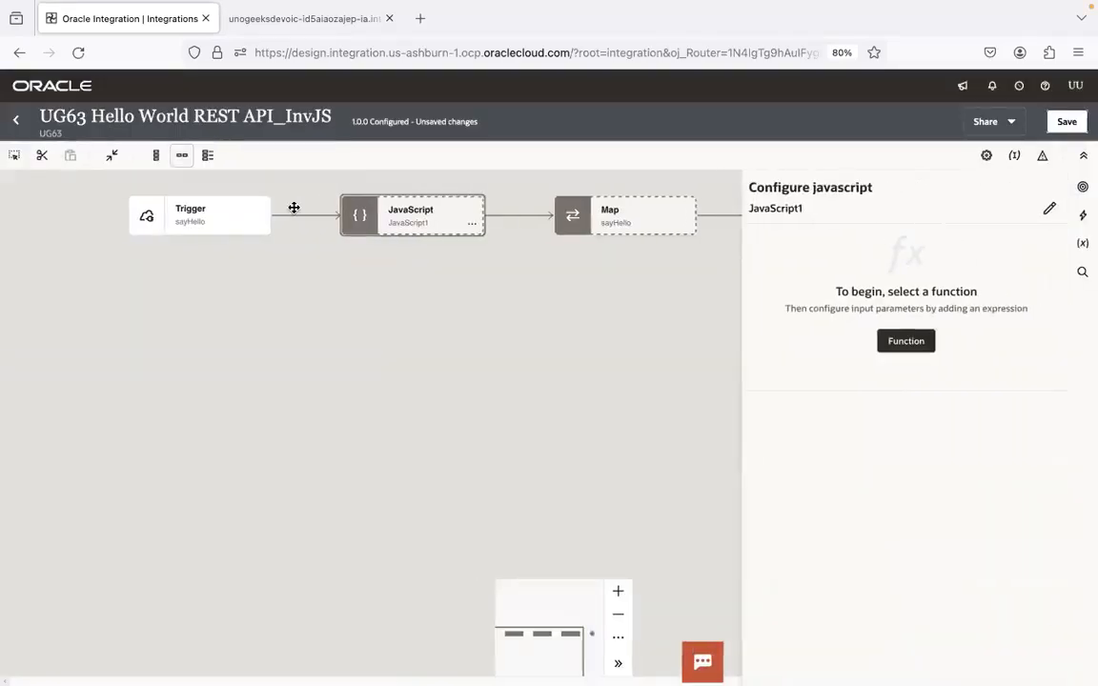
click(908, 343)
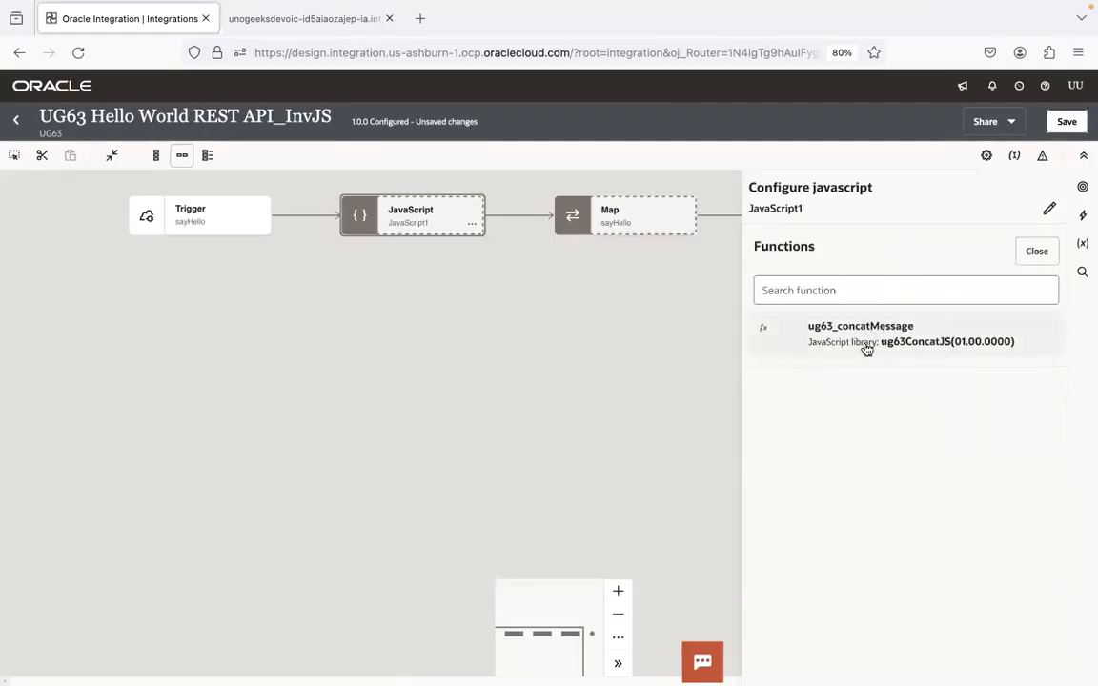
click(867, 348)
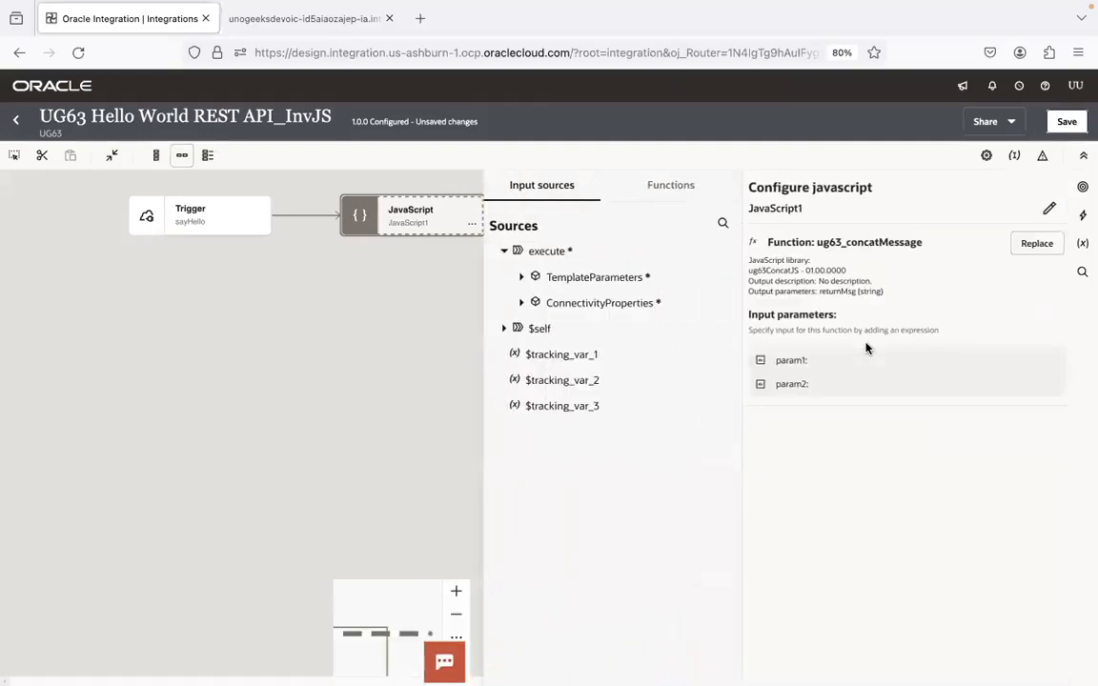
Step: Set the JavaScript function's param1 to the literal expression "Hello"
click(843, 363)
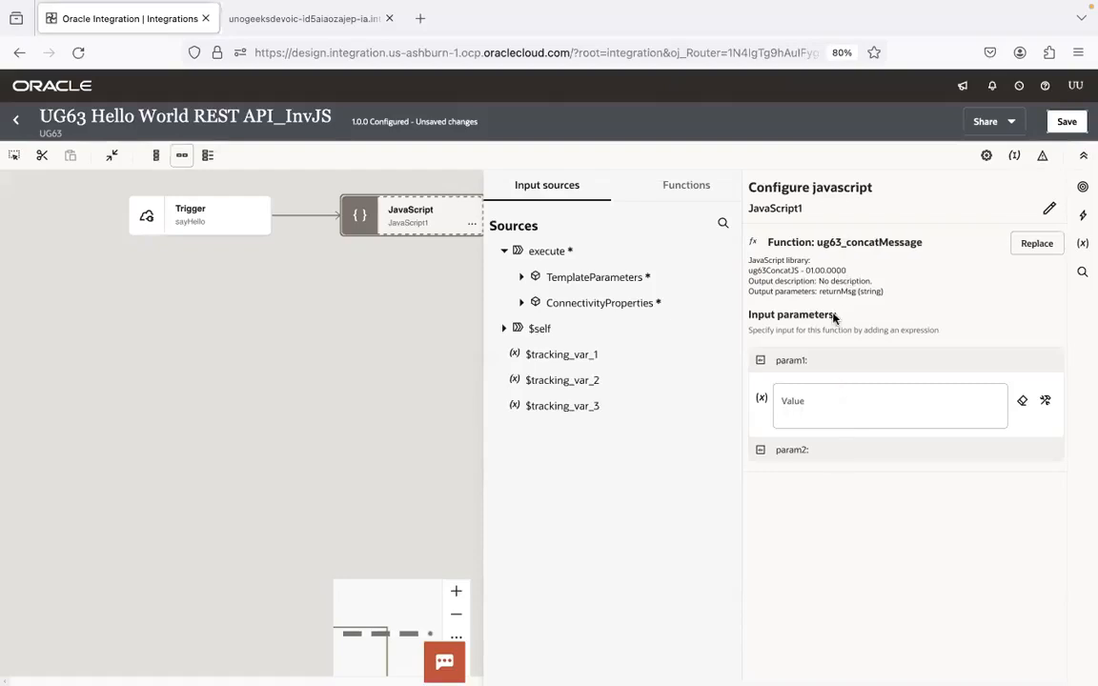
click(824, 402)
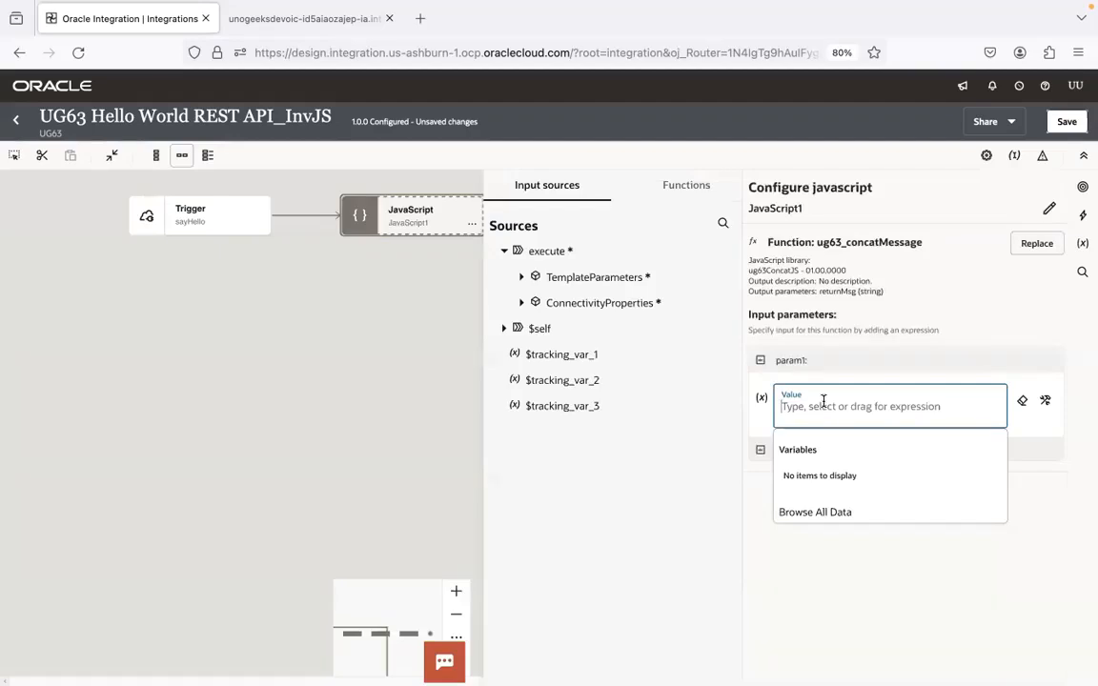
click(1046, 400)
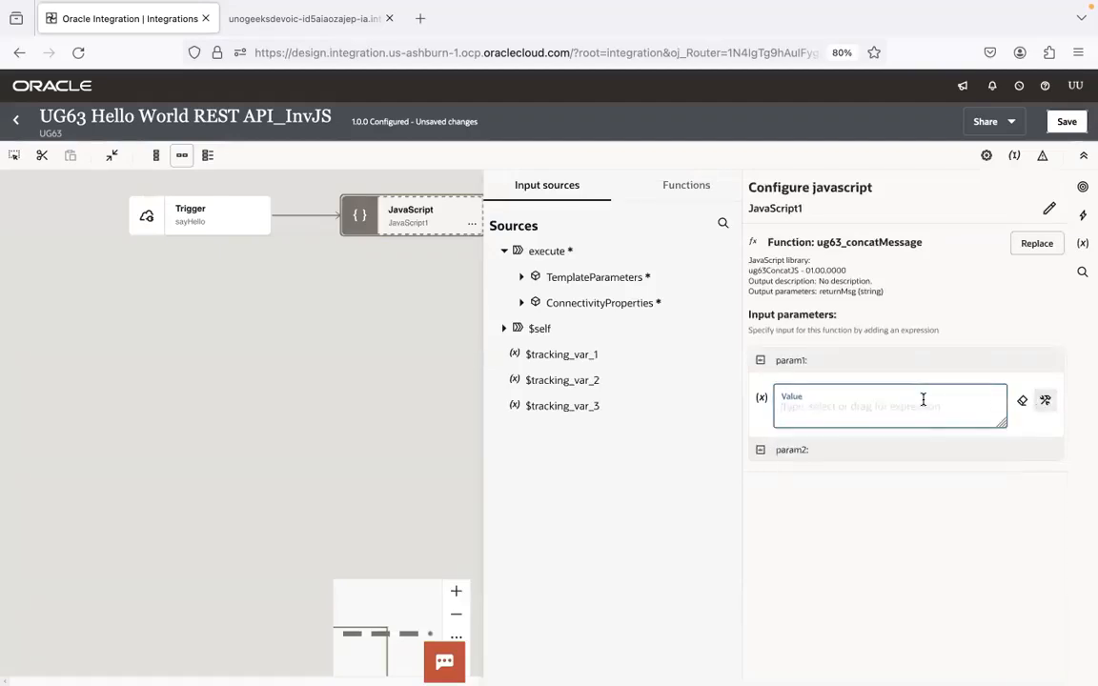
text("Hello)
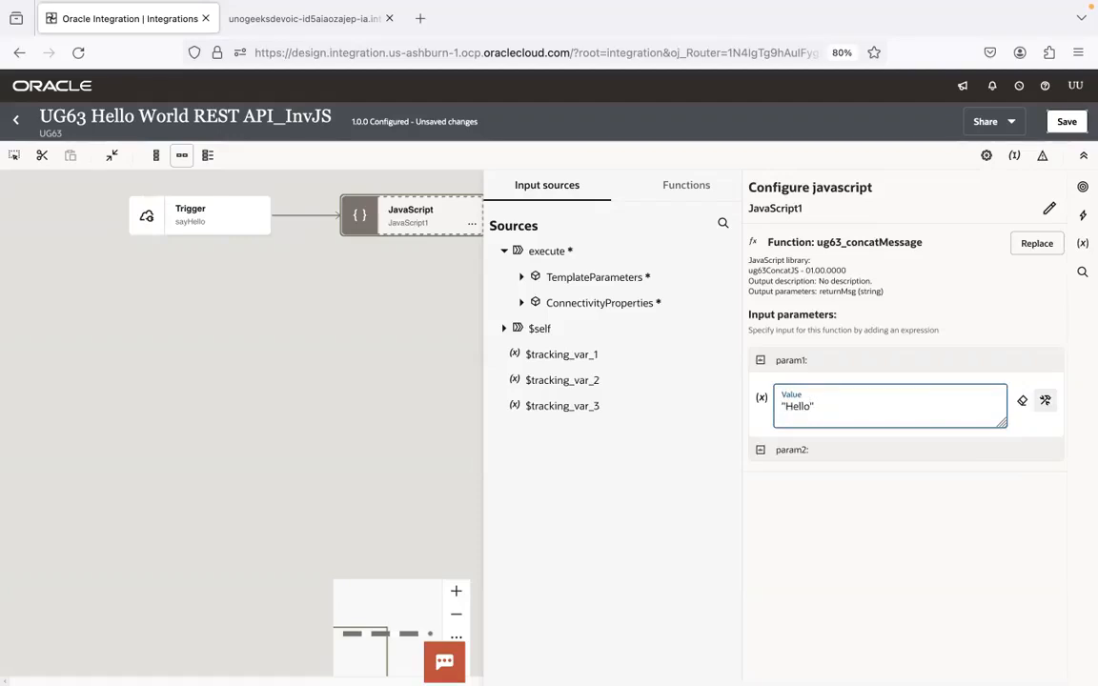
Step: Assign firstName from the request's TemplateParameters to param2 and save the integration
click(818, 450)
click(814, 435)
click(521, 276)
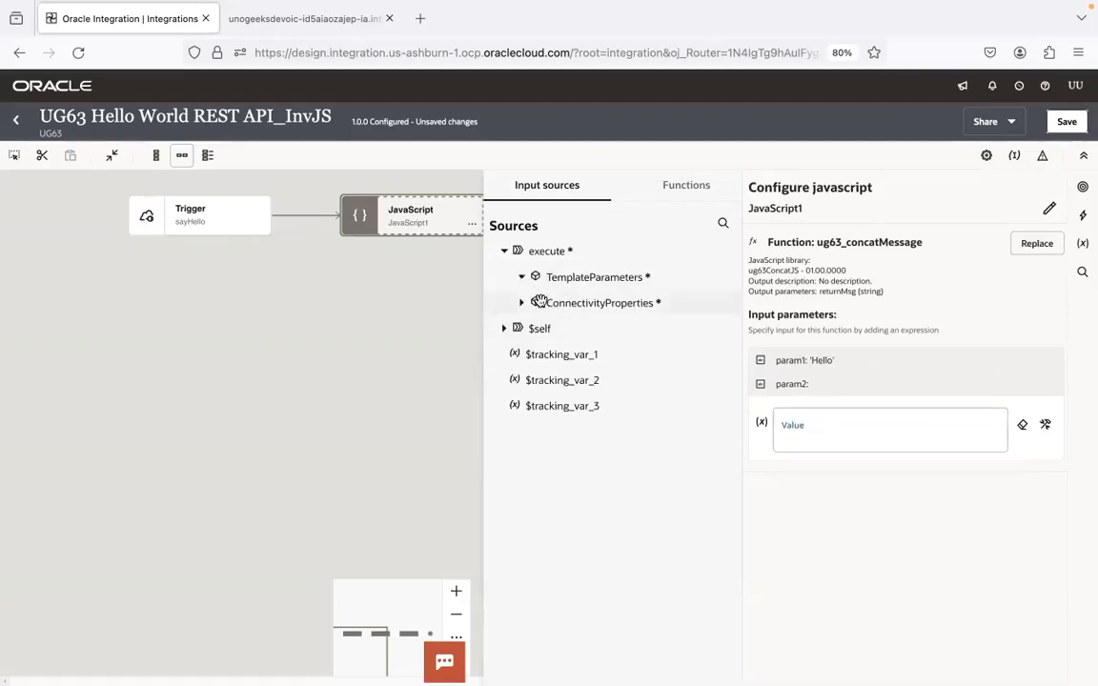
drag(562, 302, 816, 435)
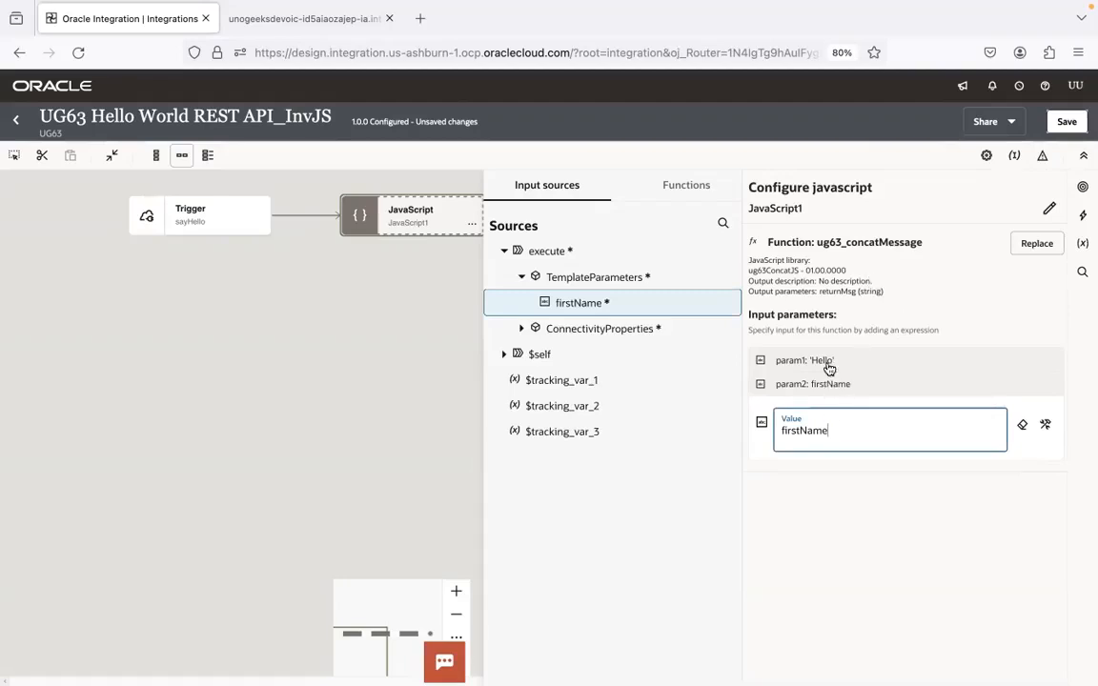
click(859, 392)
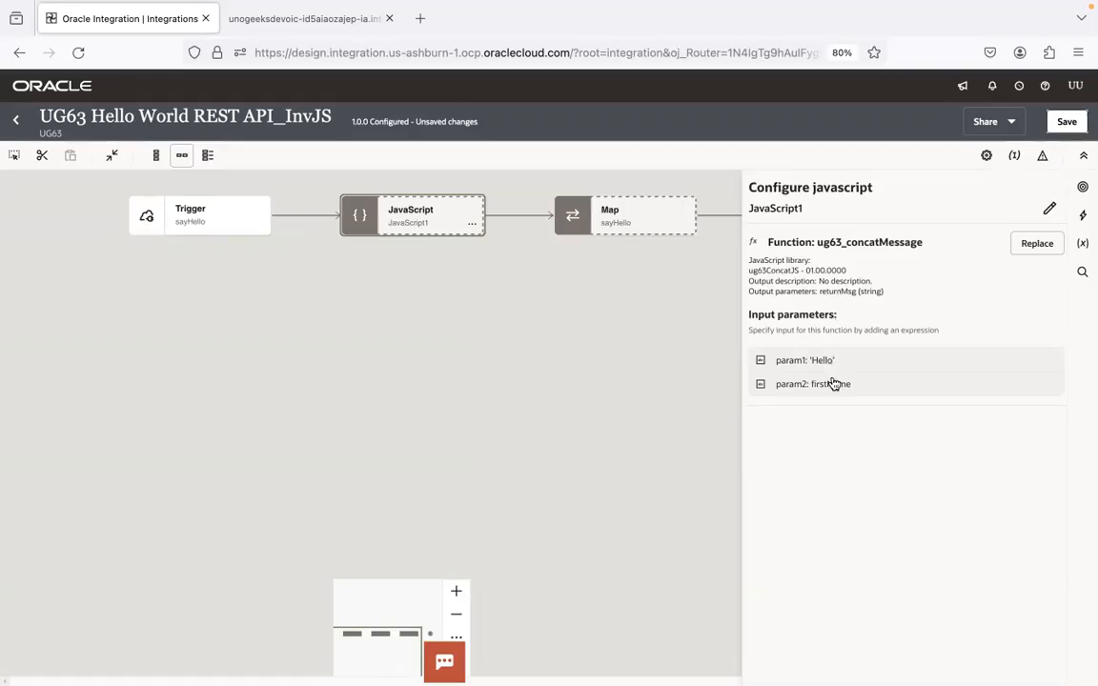
click(643, 336)
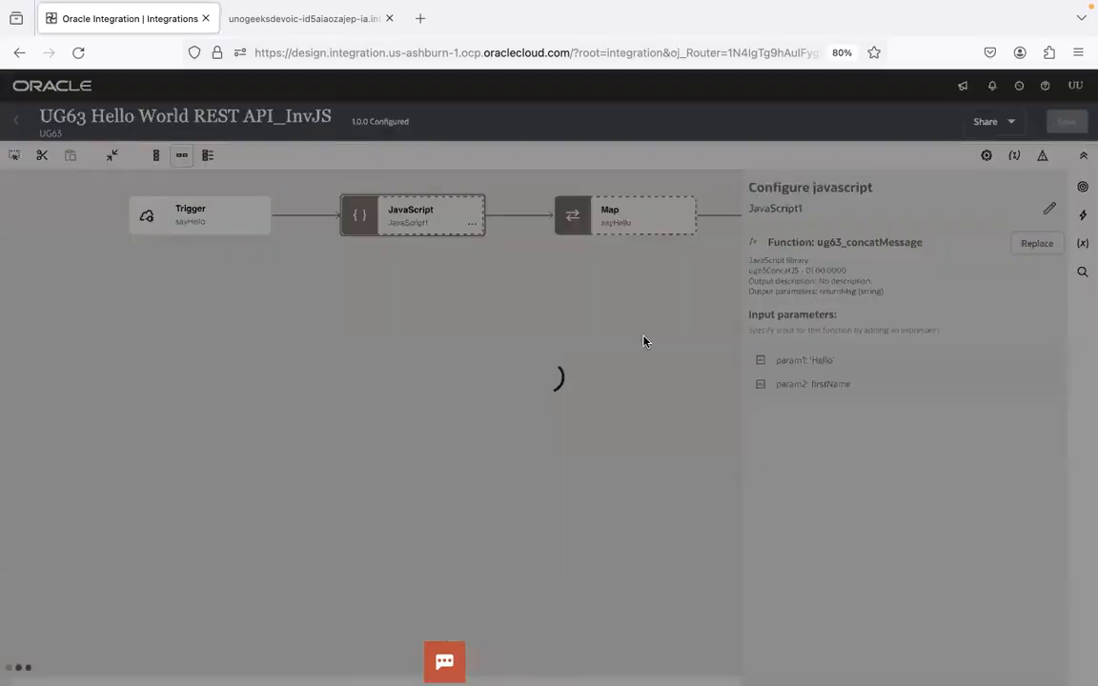
click(1067, 121)
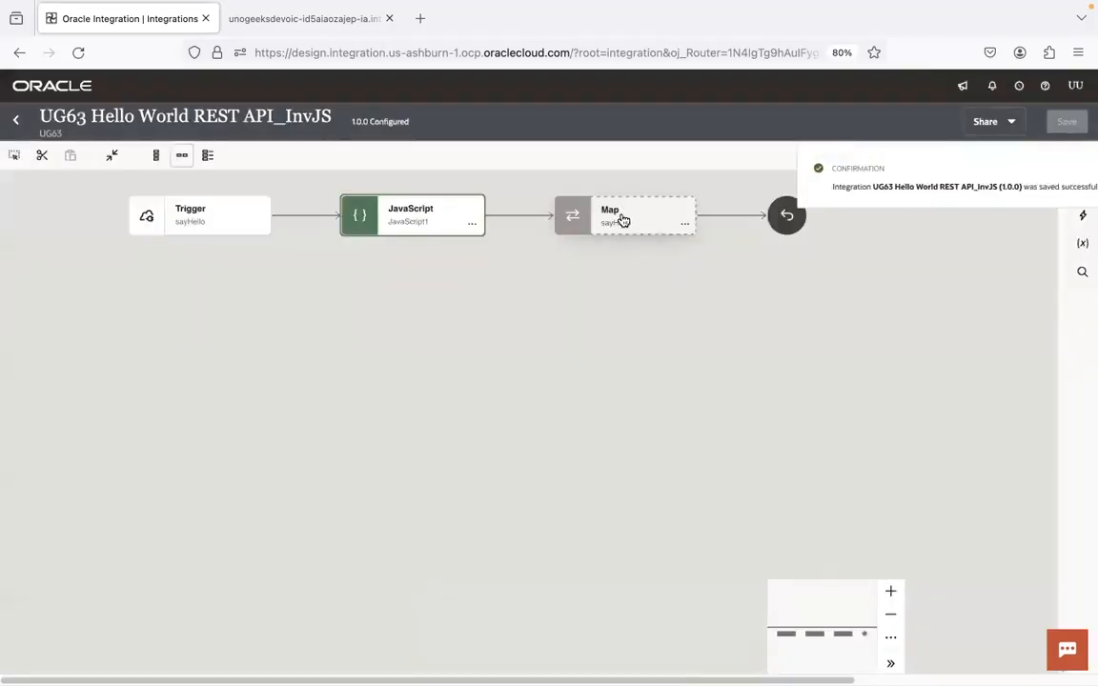
Step: In the sayHello map, map output_JavaScript1_returnMsg from JavaScript1 to Greeting in the Response Wrapper
double_click(620, 219)
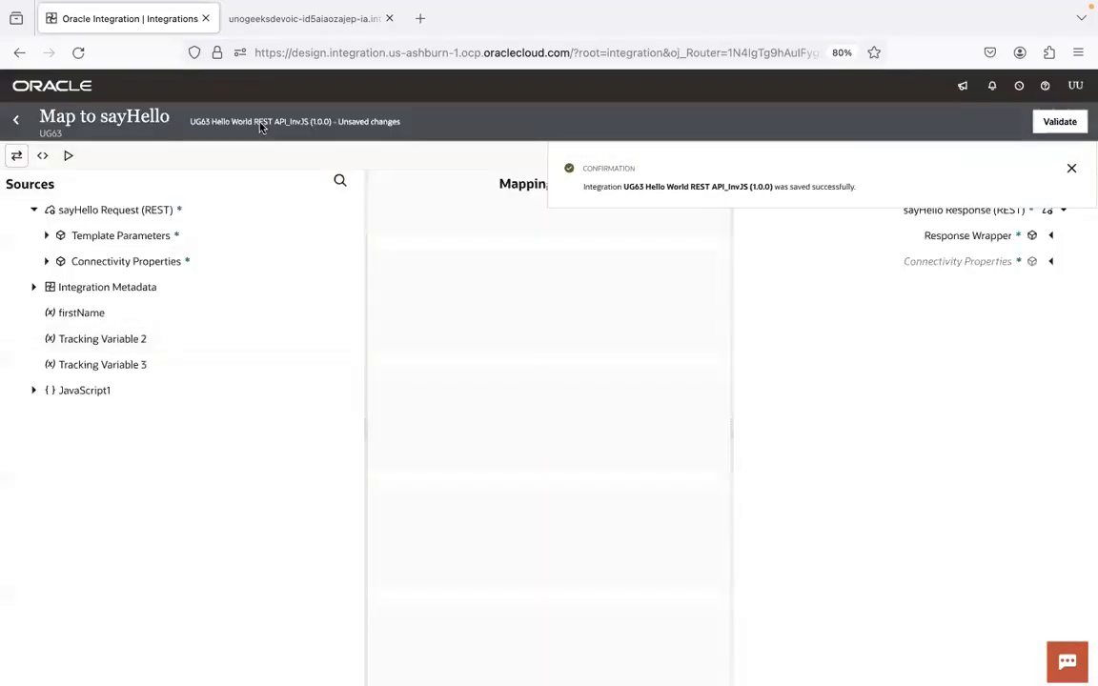
click(1076, 174)
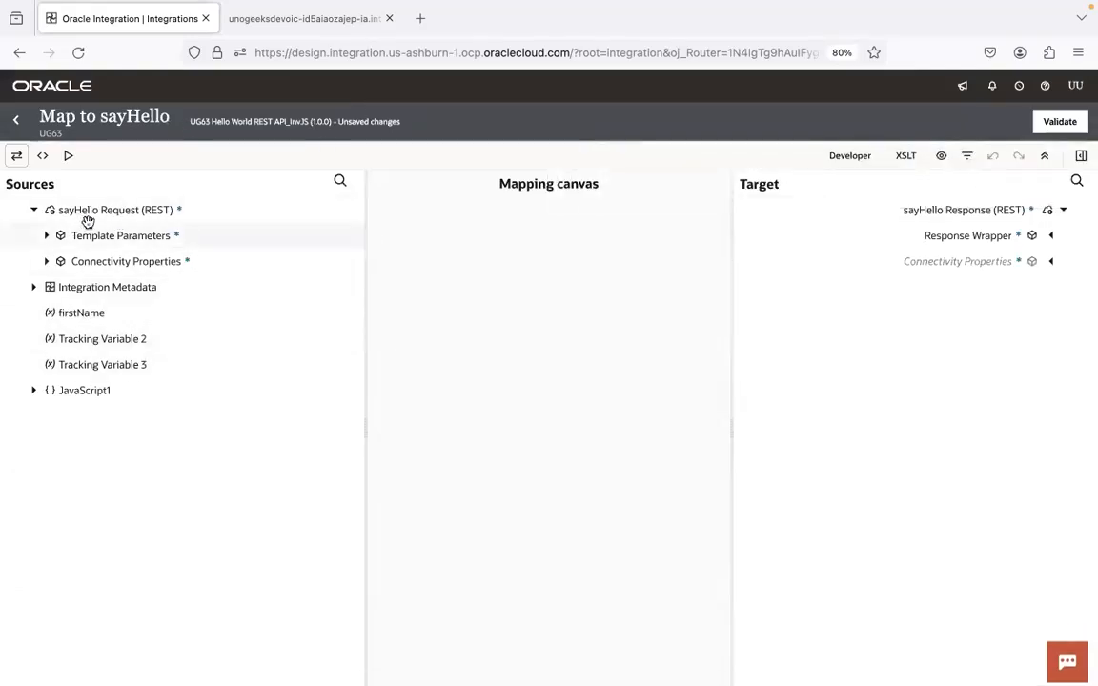
click(35, 393)
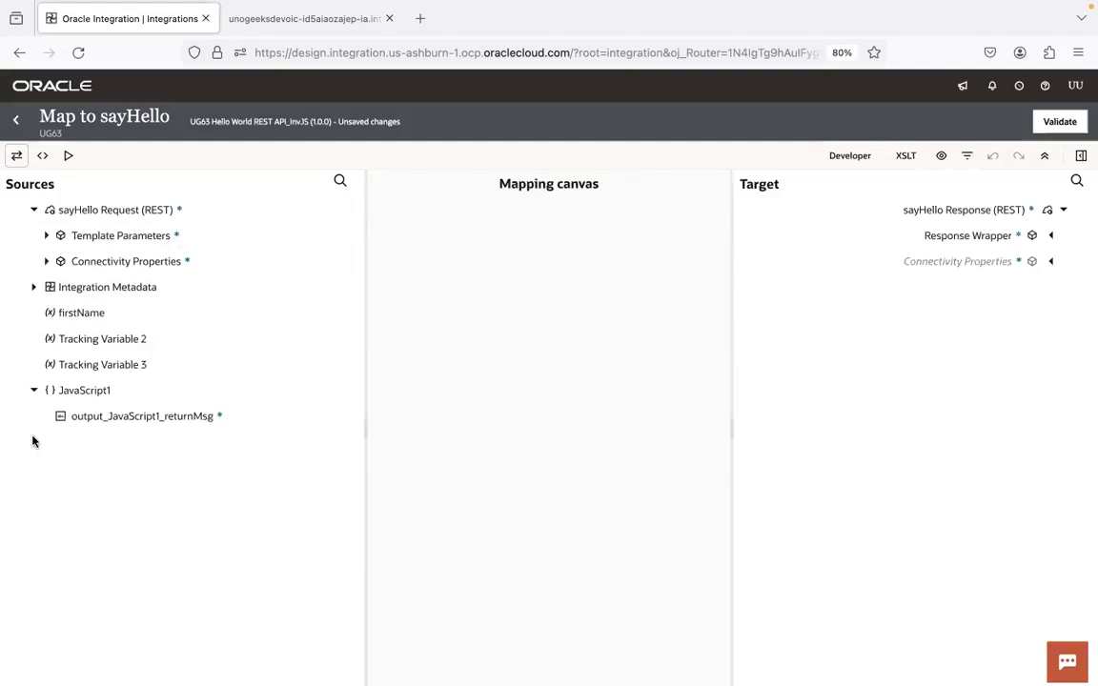
click(48, 236)
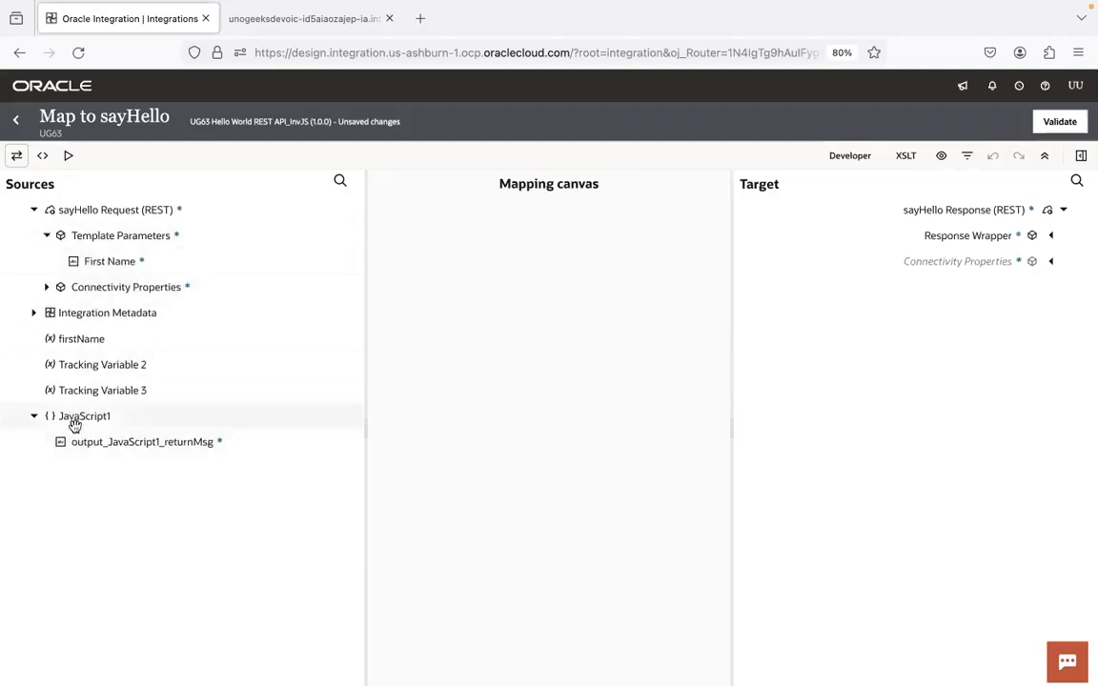
click(195, 441)
click(1053, 235)
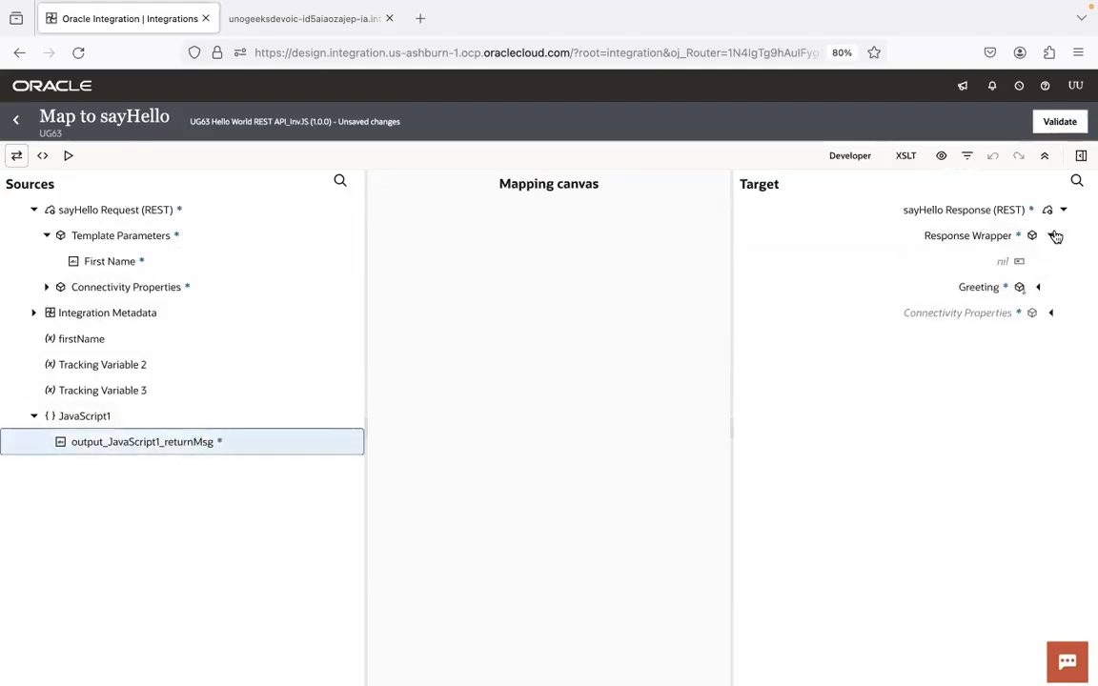
drag(195, 444, 996, 287)
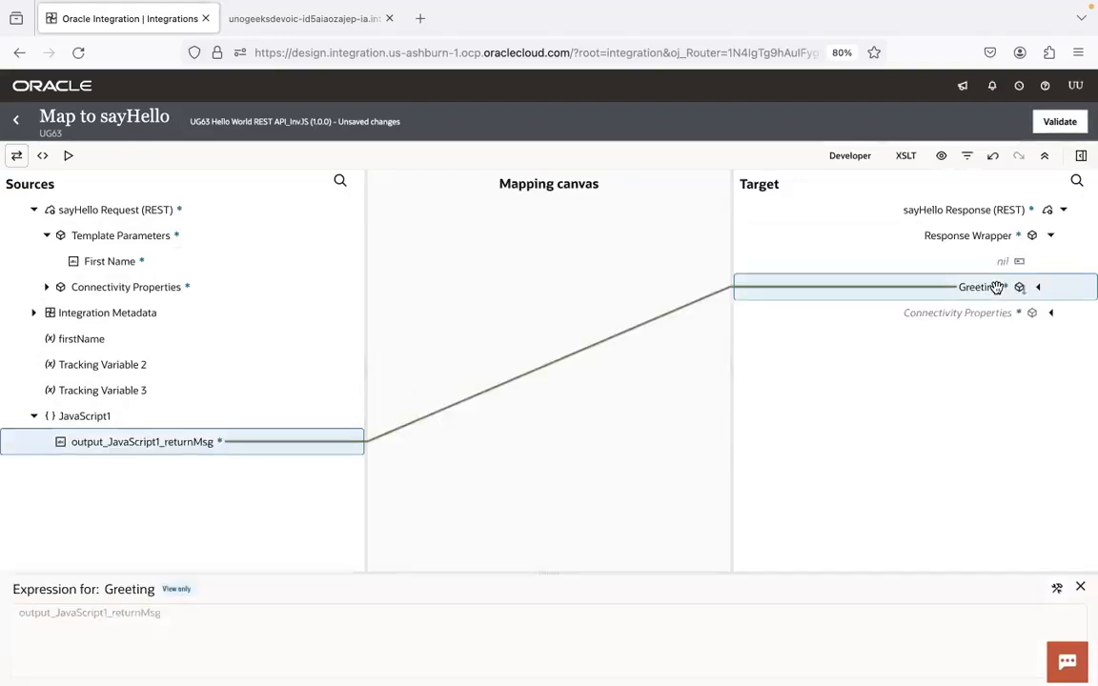
Step: Validate the sayHello map and save the integration, returning to the UG63 project
click(1060, 121)
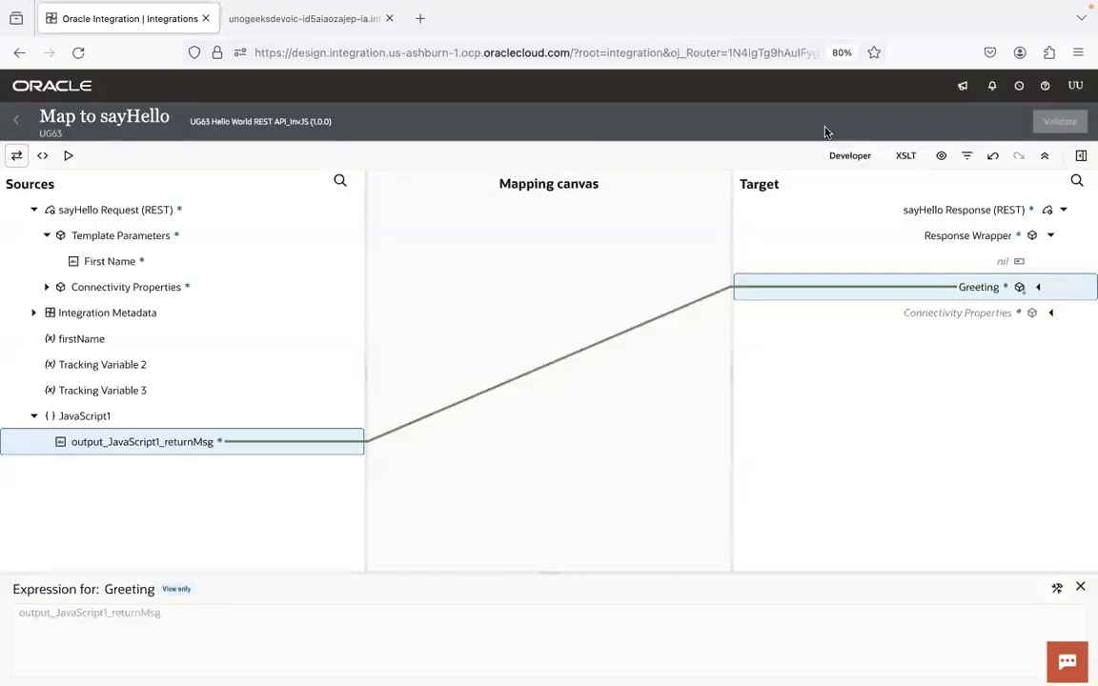
click(14, 129)
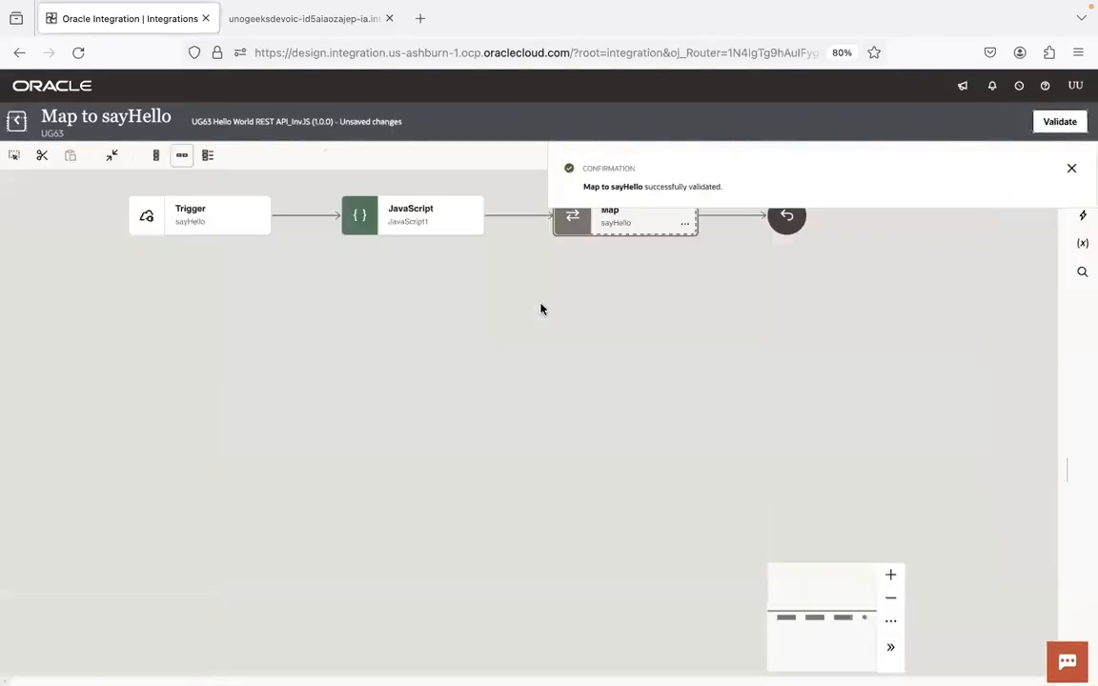
click(1067, 121)
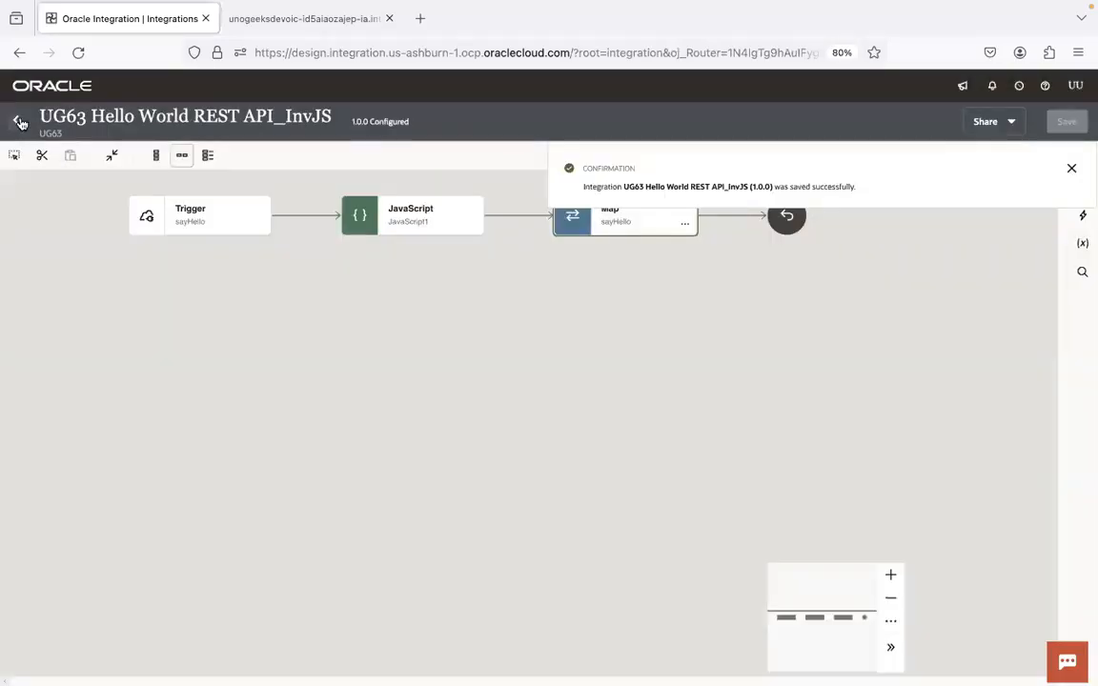
click(17, 119)
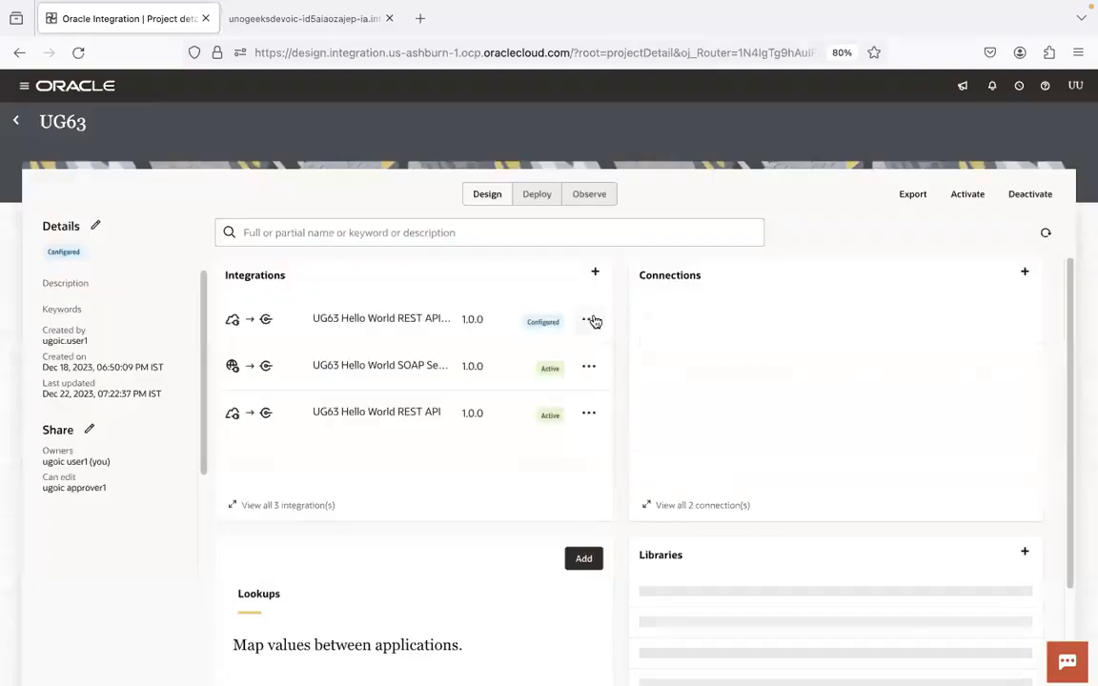
Step: Try to activate the UG63 Hello World REST API_InvJS integration
click(589, 319)
click(622, 513)
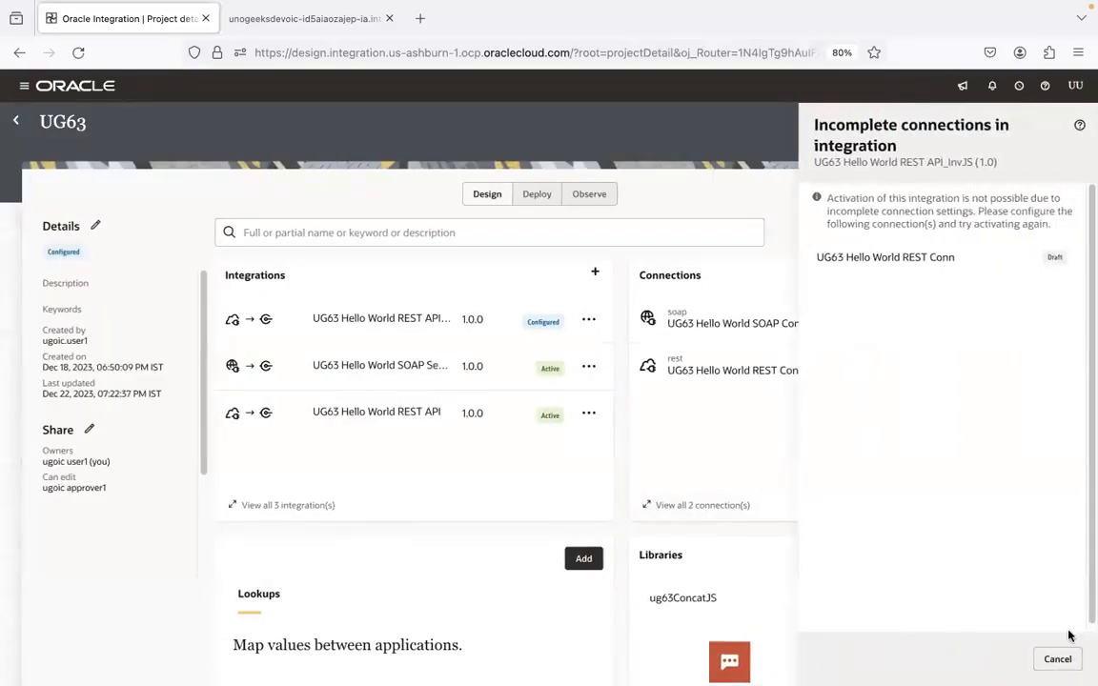
click(1060, 663)
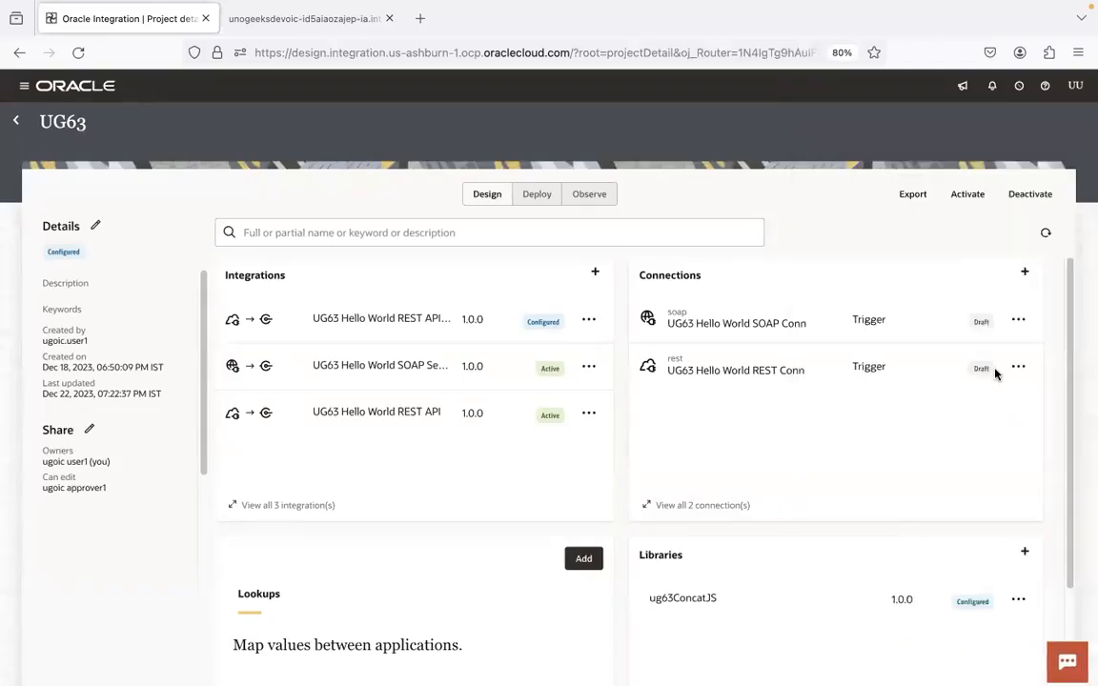
Step: Open the UG63 Hello World REST Conn connection, test it, and leave its page
click(787, 372)
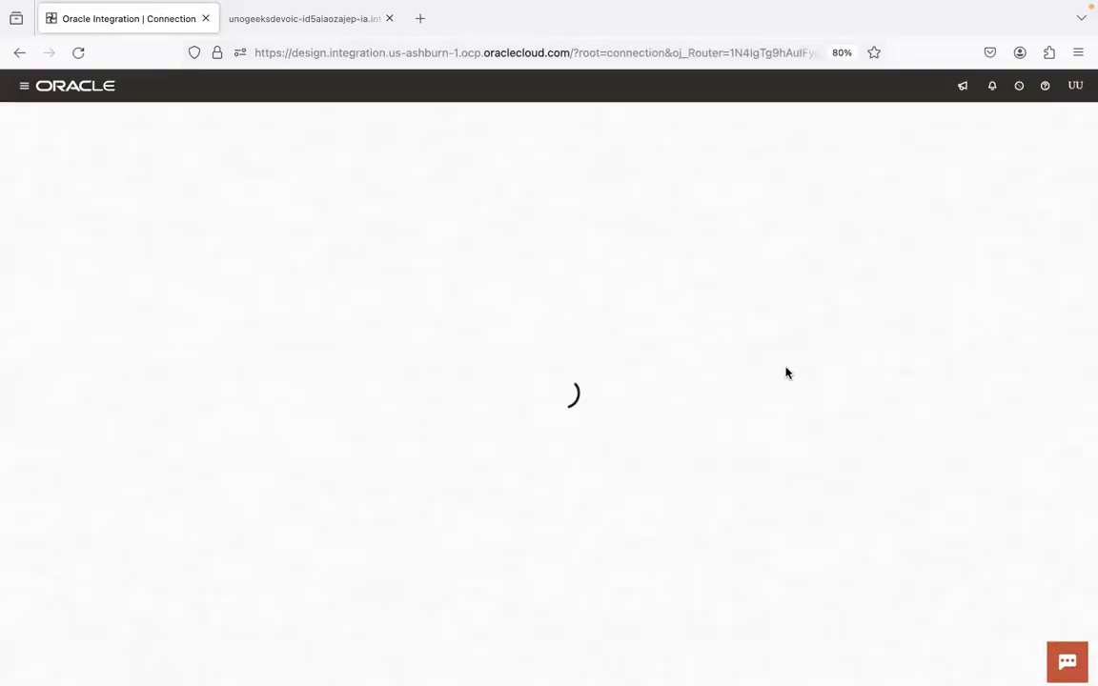
click(1017, 121)
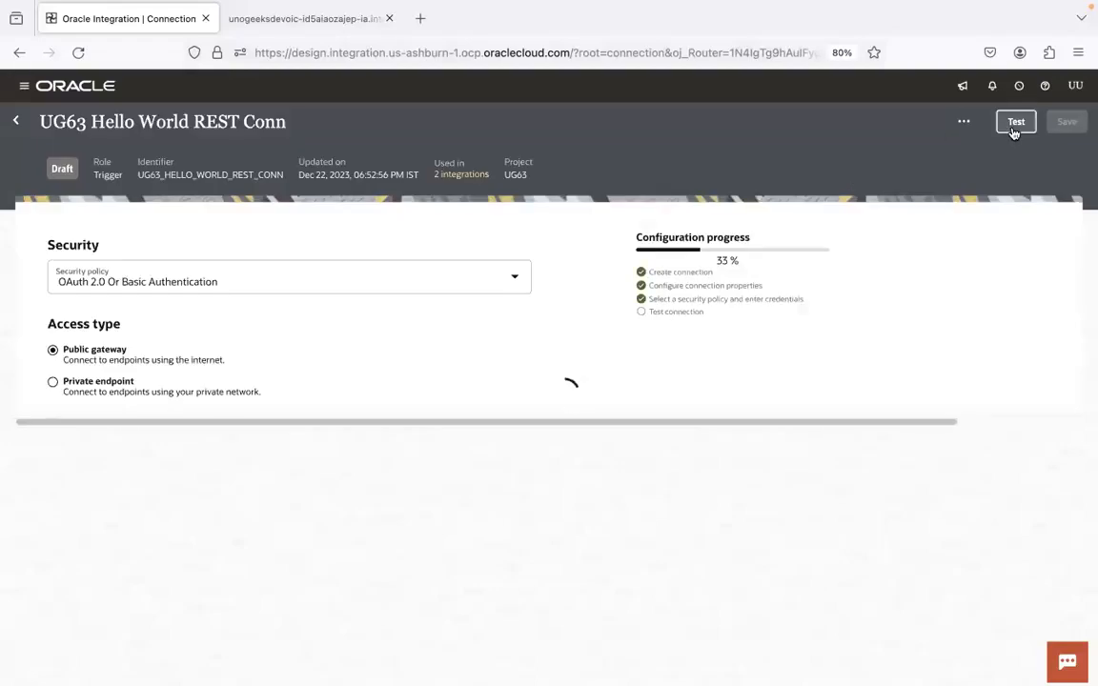
click(16, 121)
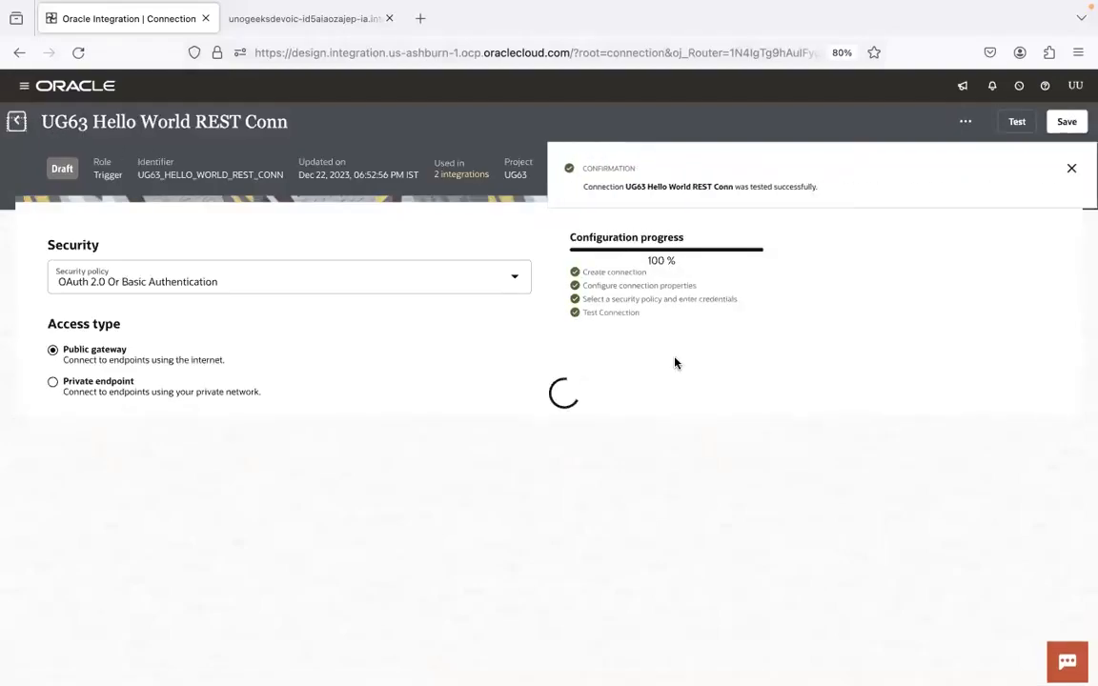
Step: Return to the UG63 project and activate the UG63 Hello World REST API_InvJS integration with Debug tracing
click(1059, 657)
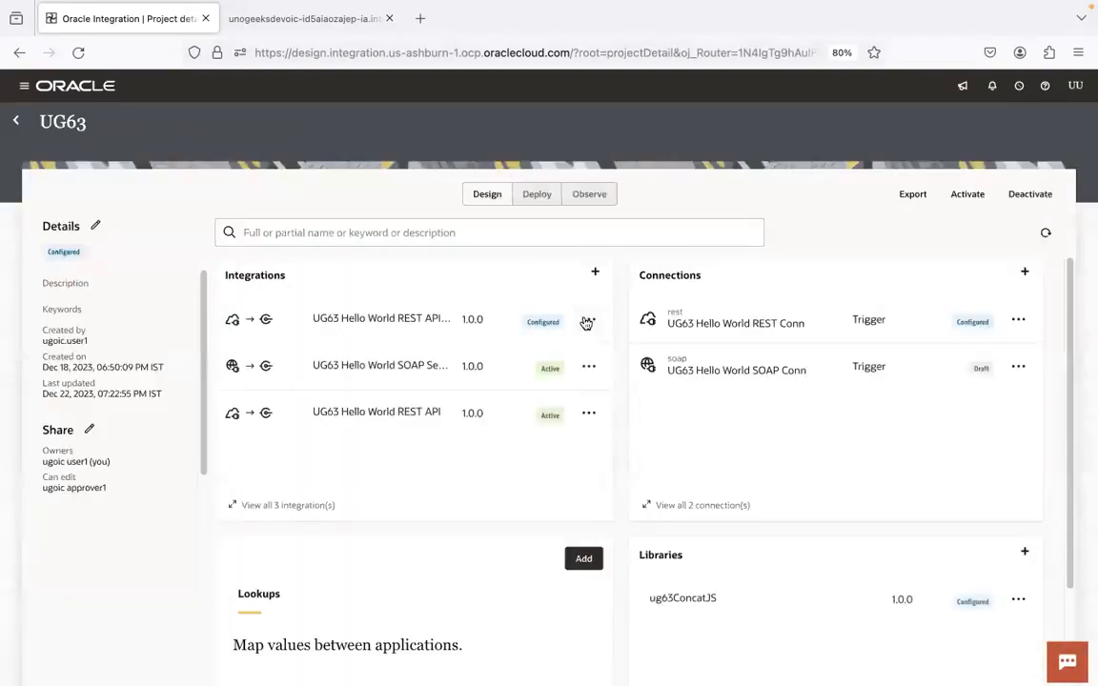
click(587, 321)
click(629, 512)
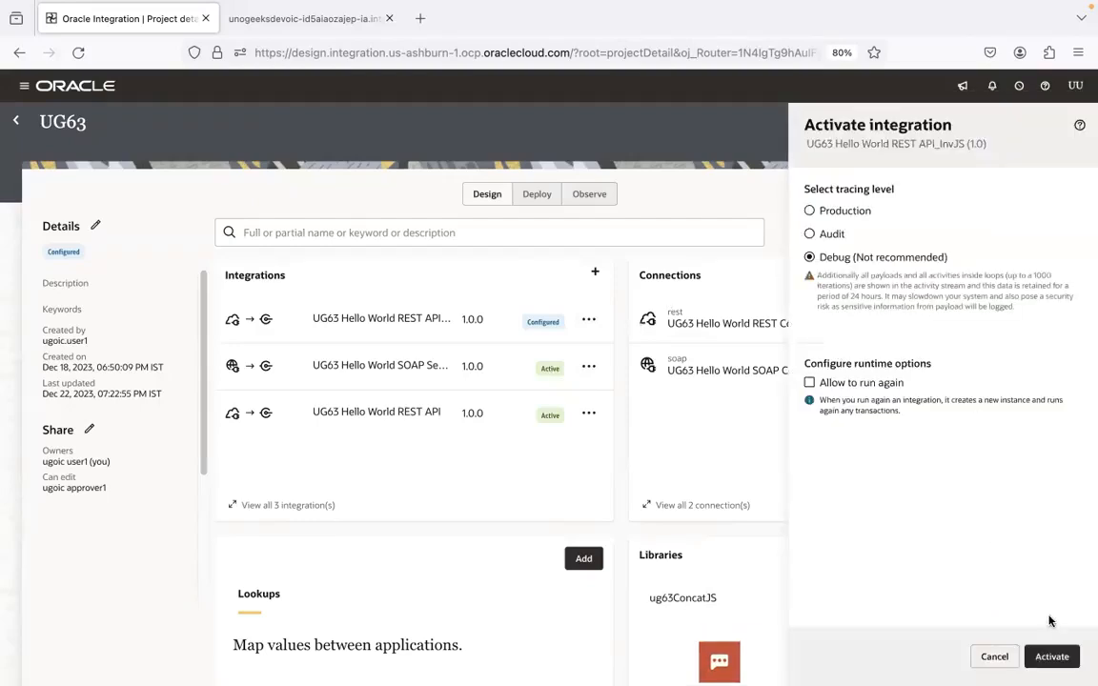
click(1051, 657)
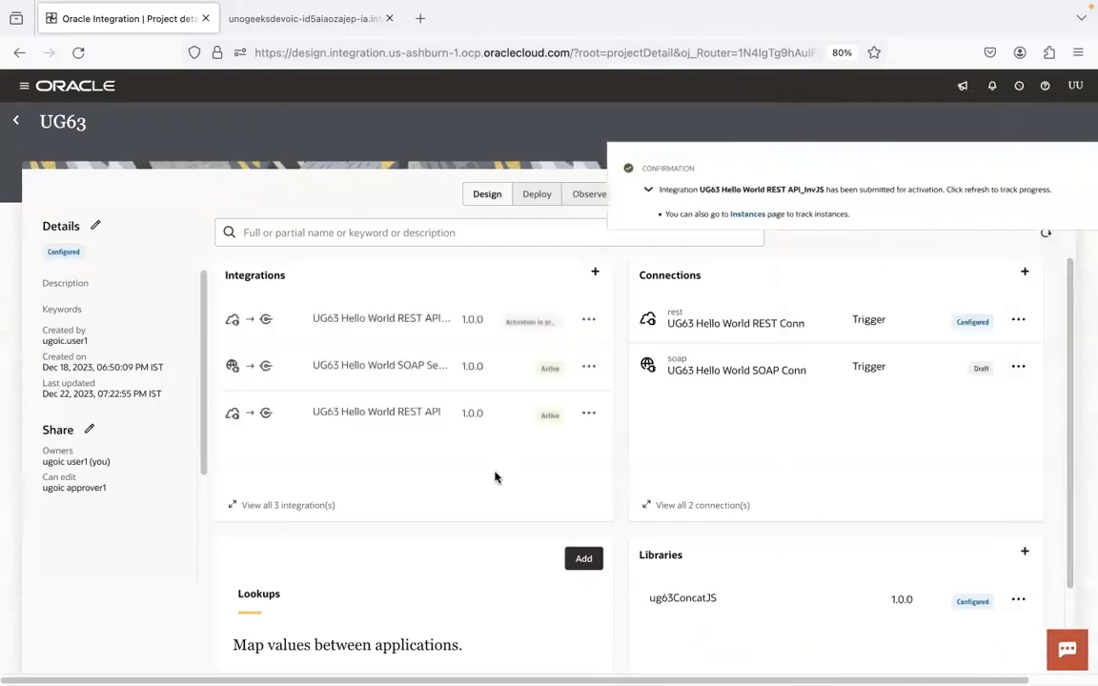
click(1071, 165)
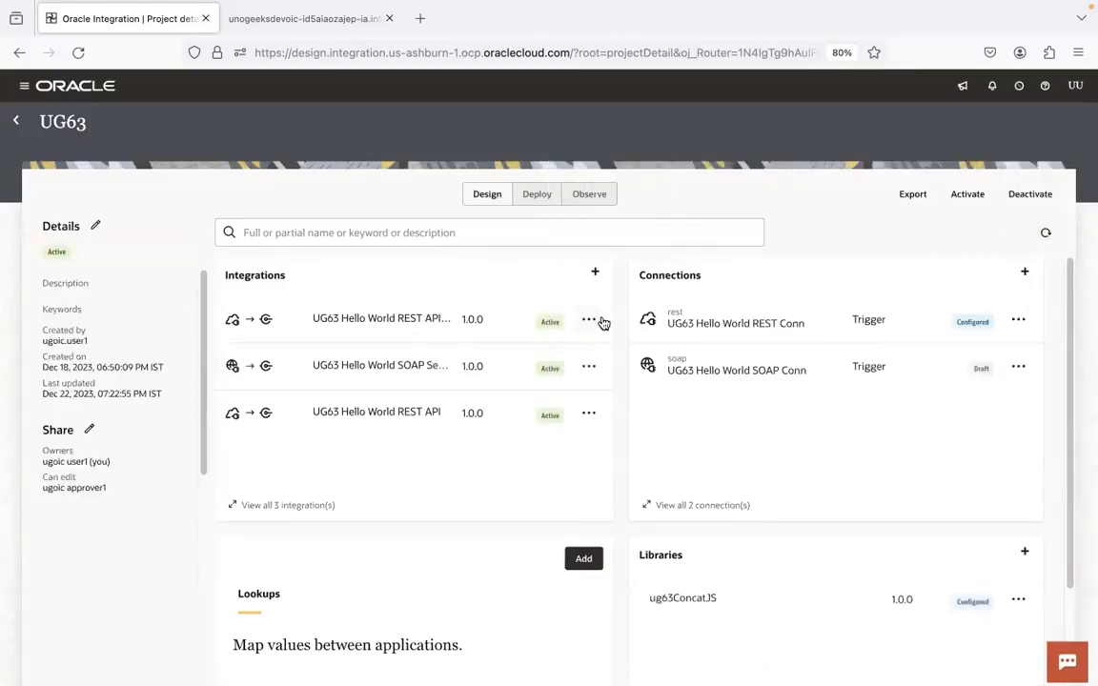
Step: Run UG63 Hello World REST API_InvJS with a sample first name as the firstName parameter, check the response, and return to the project
click(318, 503)
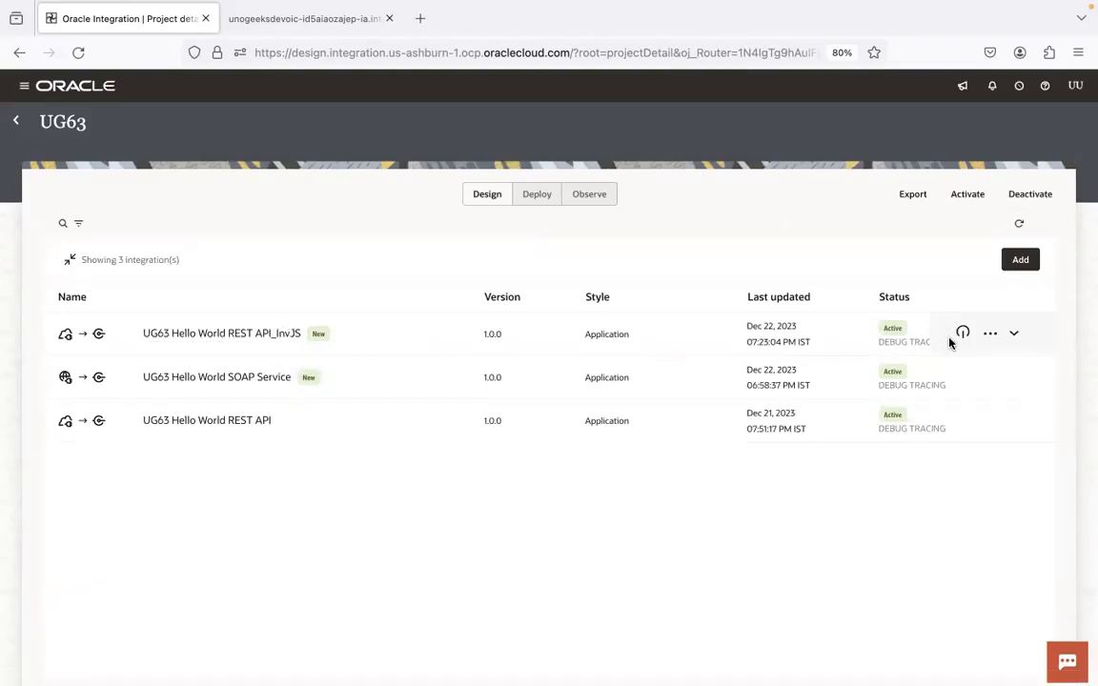
click(990, 334)
click(901, 559)
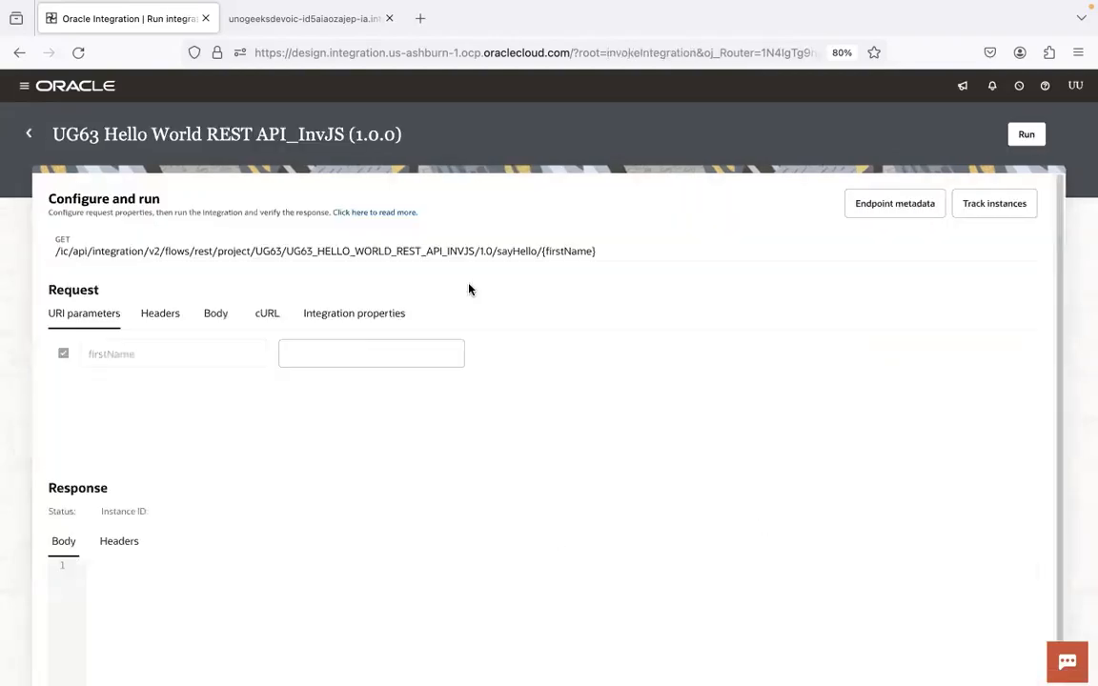
click(401, 354)
text(Sachin)
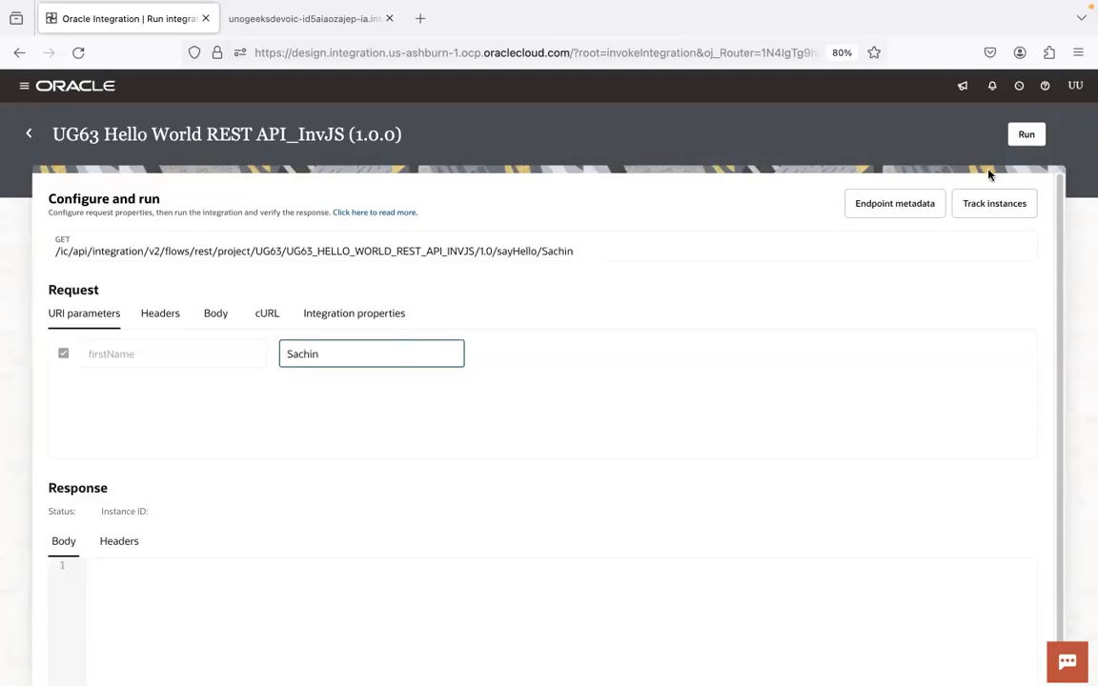
click(1028, 136)
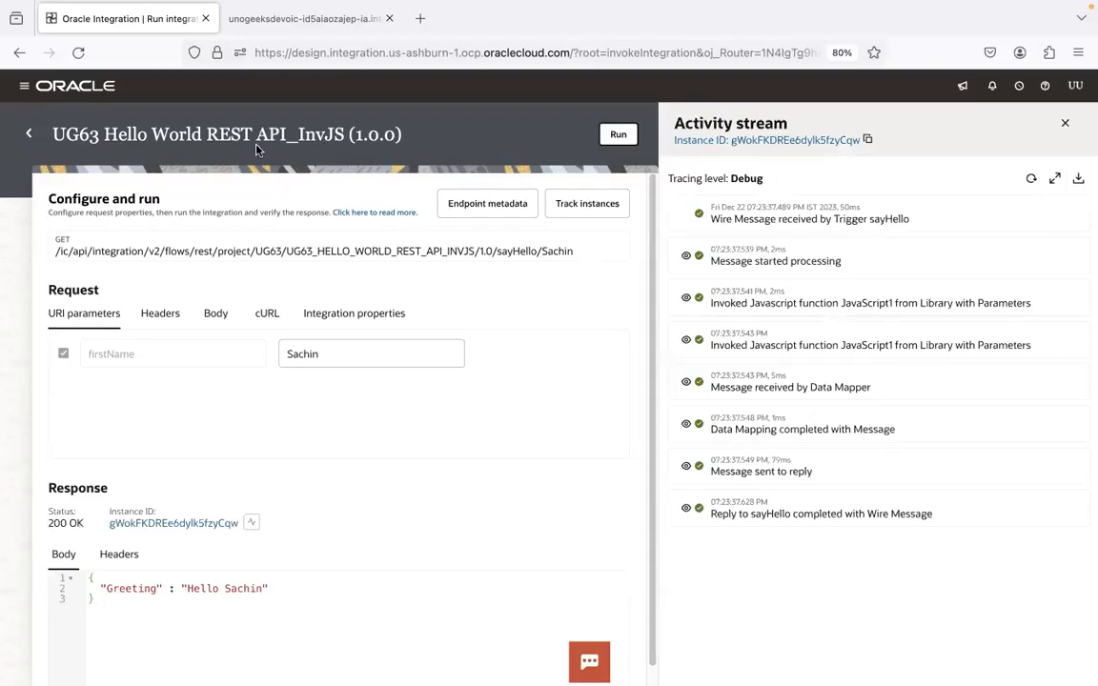
click(27, 134)
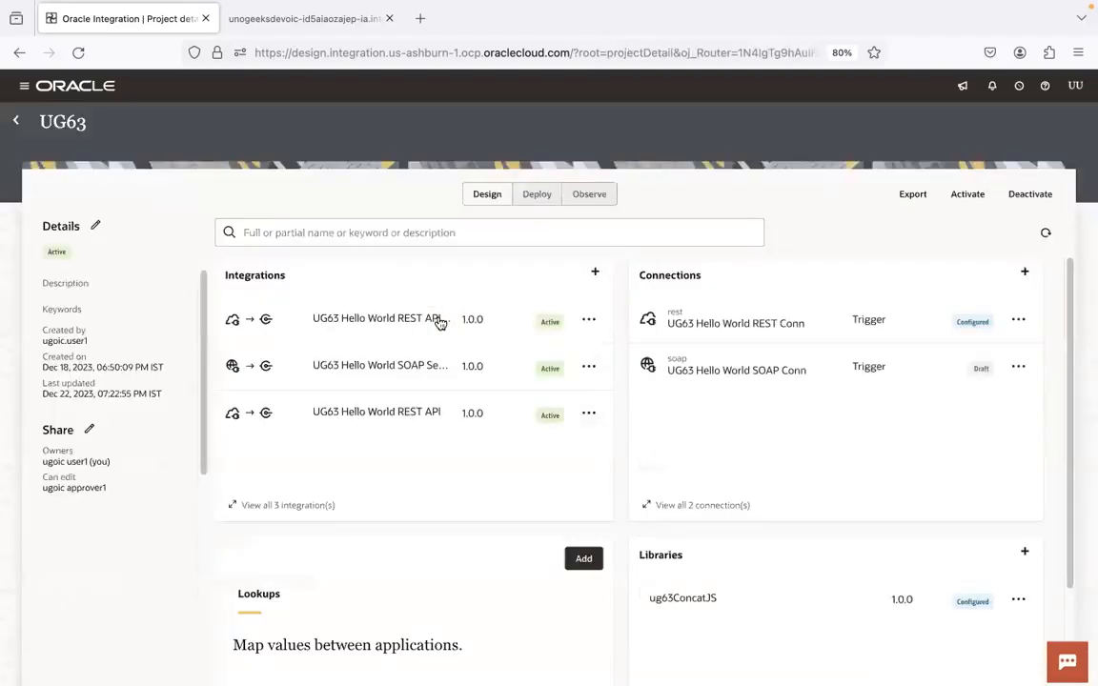
Step: Clone the UG63 Hello World REST API integration as UG63 Hello World REST API_InvJS2 with identifier UG63_HELLO_WORLD_REST_API_INVJS2
click(588, 413)
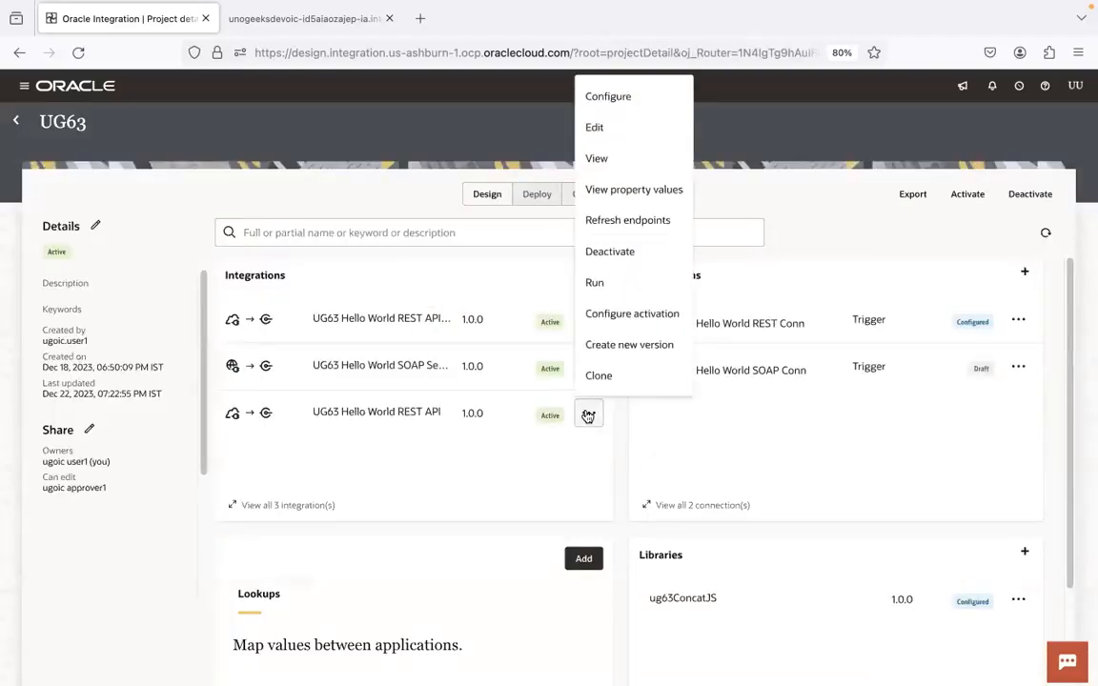
click(635, 378)
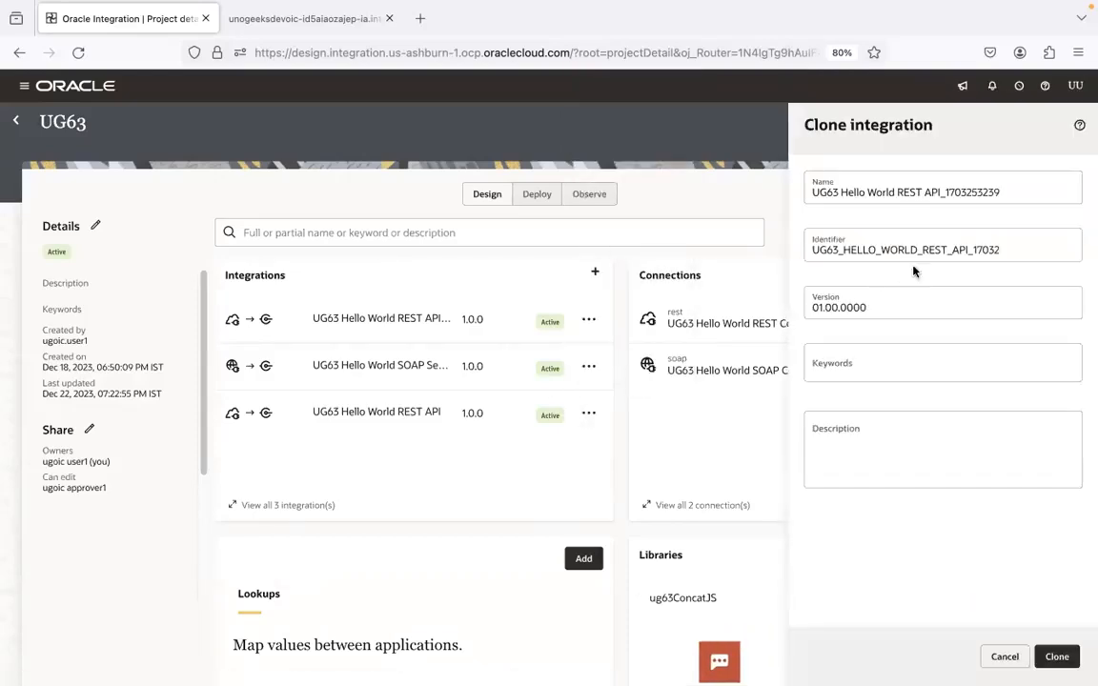
click(940, 195)
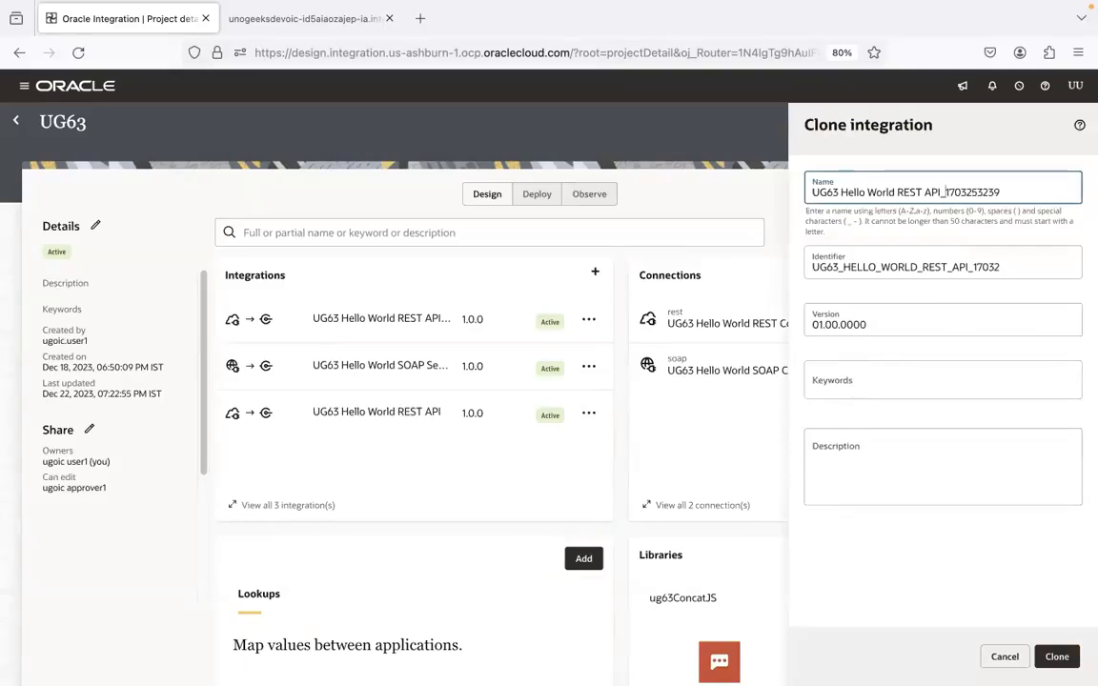
key(BackSpace)
key(BackSpace)
key(BackSpace)
key(BackSpace)
key(BackSpace)
key(BackSpace)
key(BackSpace)
key(BackSpace)
key(BackSpace)
key(BackSpace)
text(InvJS)
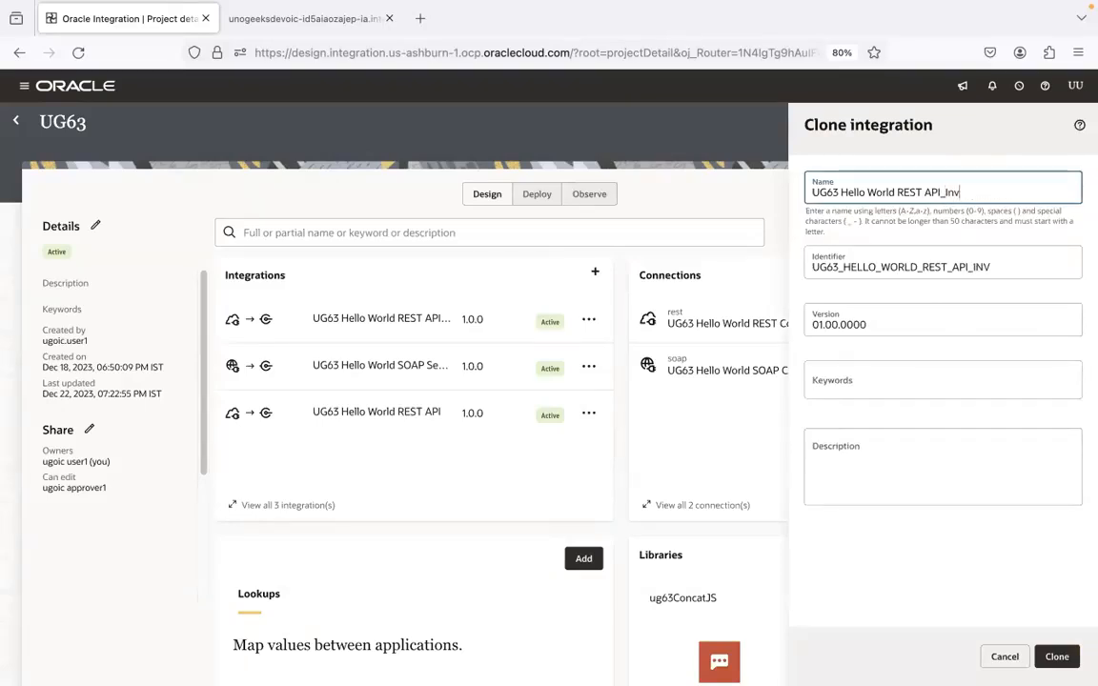
click(1023, 264)
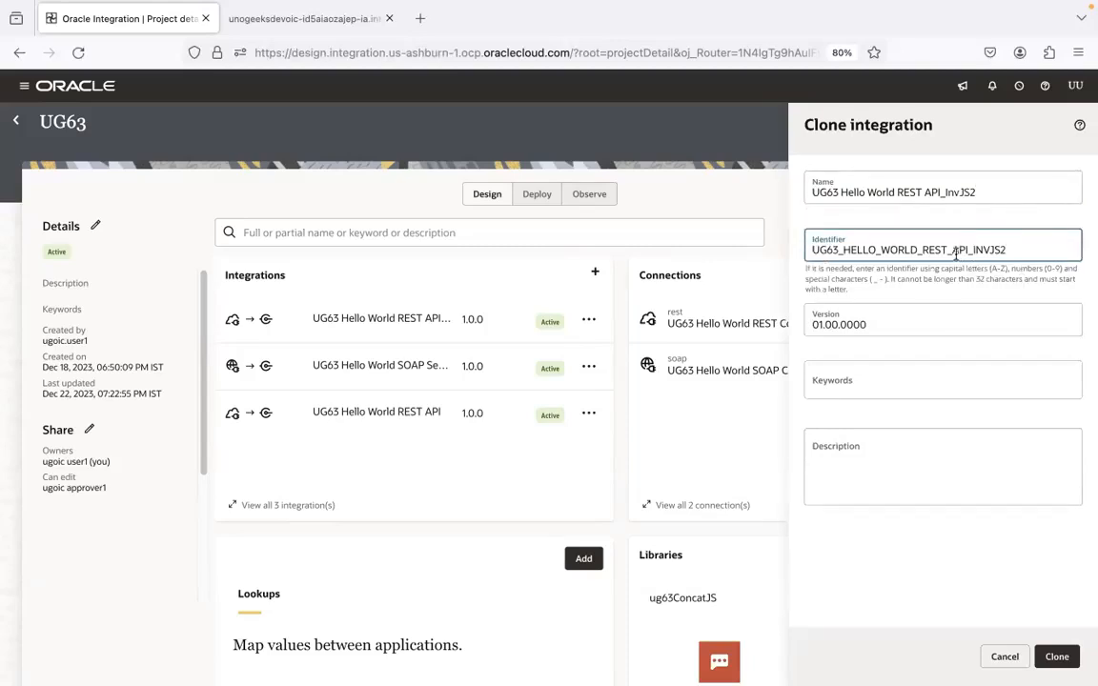
click(1057, 656)
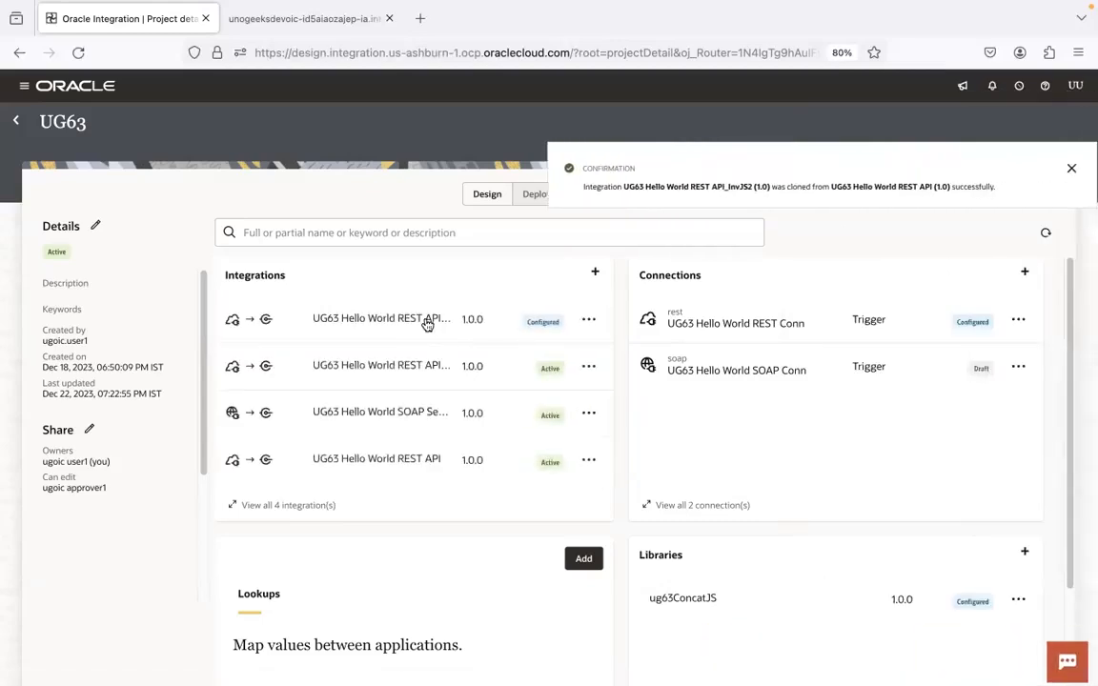
Step: Open the sayHello map of UG63 Hello World REST API_InvJS2 and clear the Greeting expression
click(425, 322)
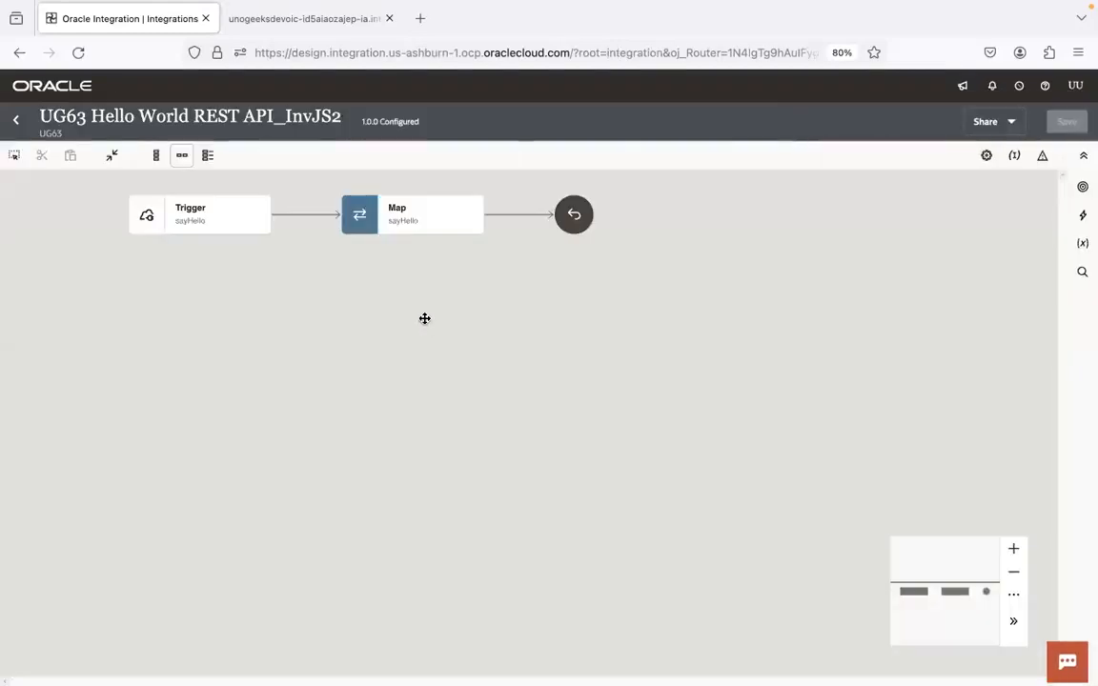
click(409, 216)
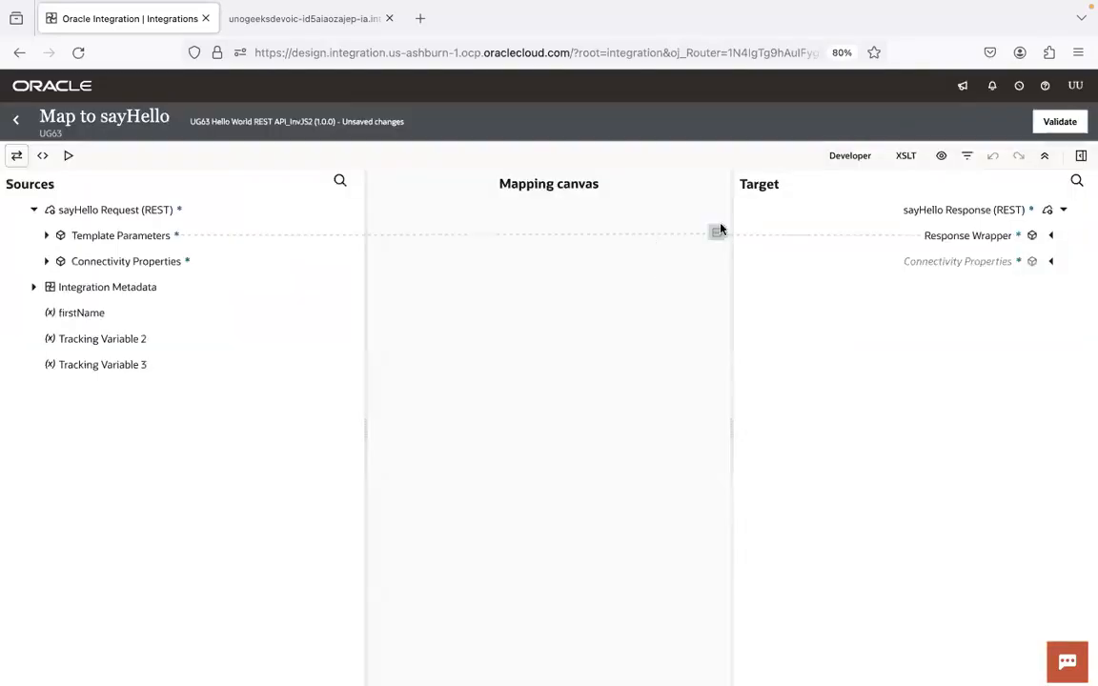
click(718, 232)
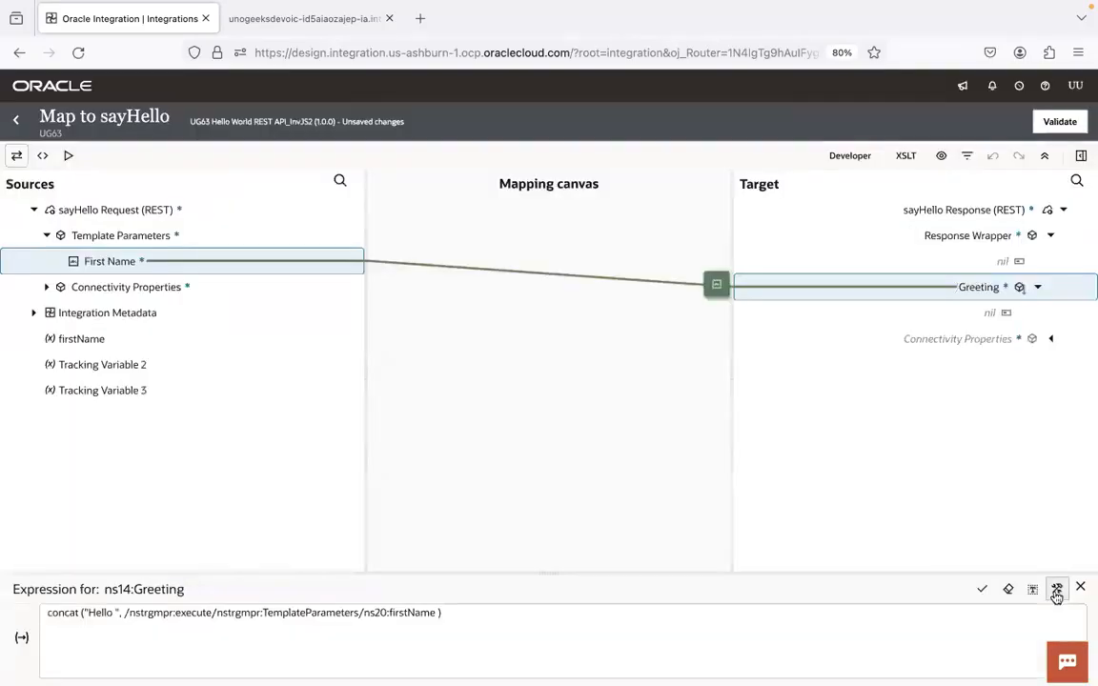
click(1007, 590)
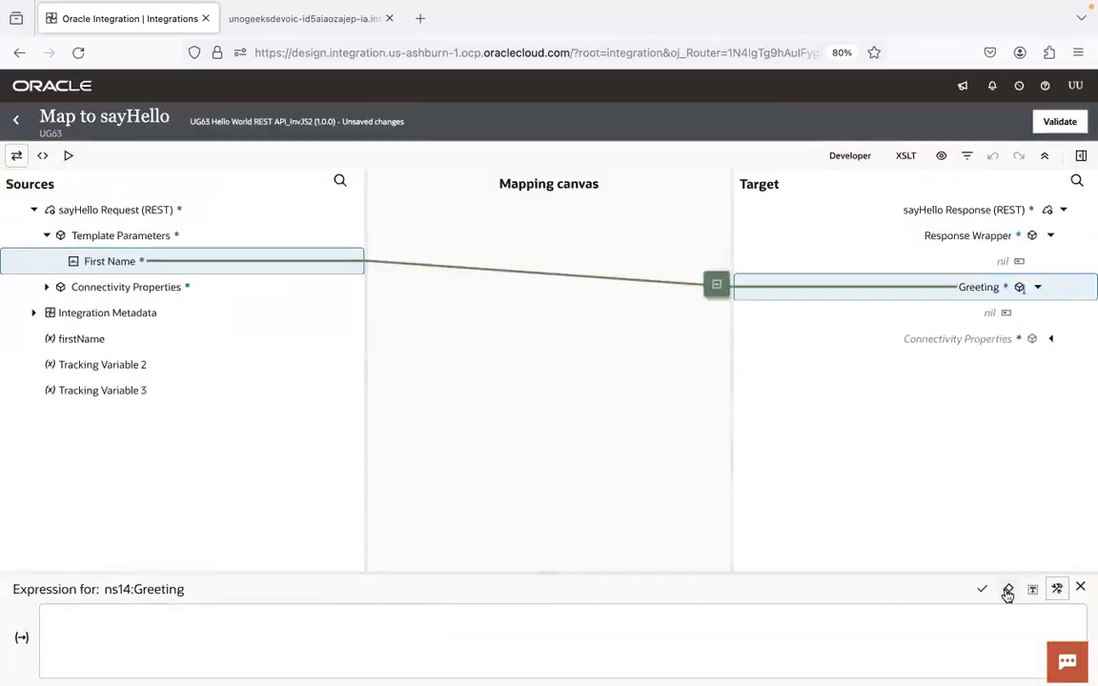
Step: Insert the user-defined function ug63_concatMessage into the empty Greeting expression
click(1082, 156)
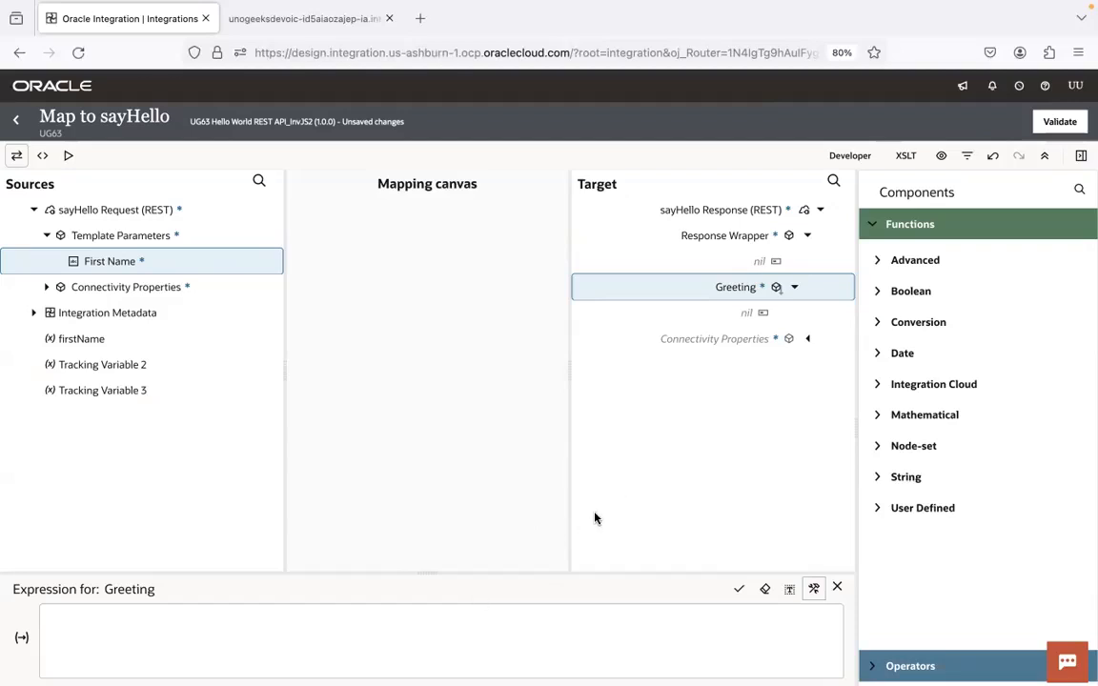
click(879, 511)
drag(955, 542, 461, 640)
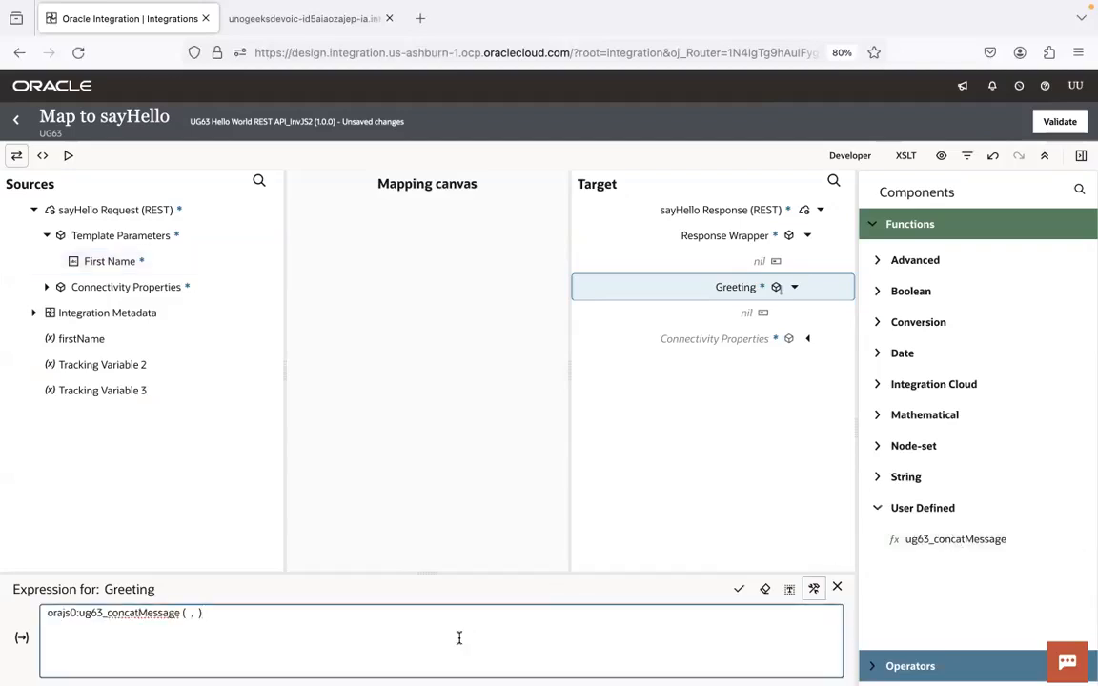
Step: Give ug63_concatMessage the arguments 'Hello' and First Name from Template Parameters, and close the Greeting expression
click(188, 613)
text('He)
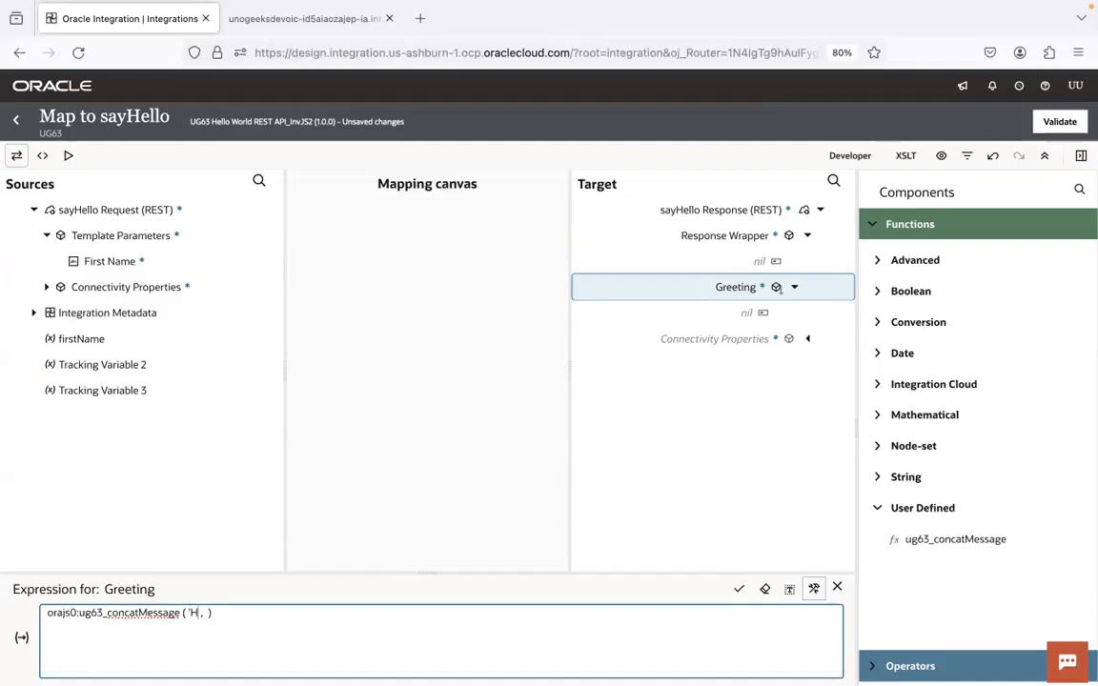
text(llo ')
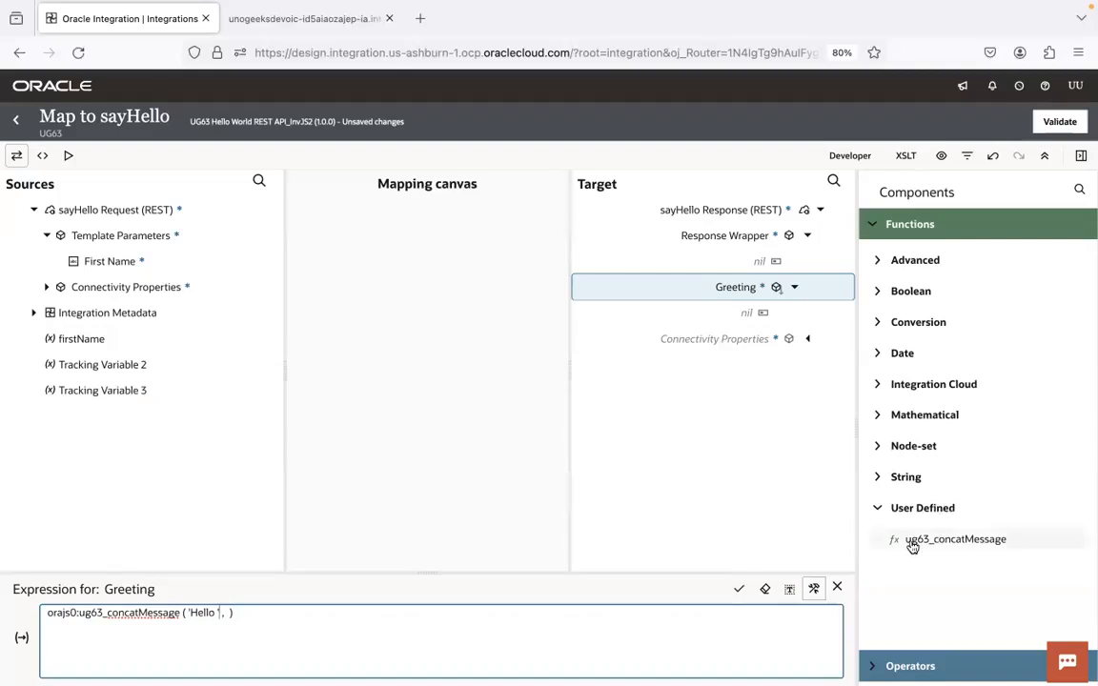
key(BackSpace)
key(BackSpace)
text(')
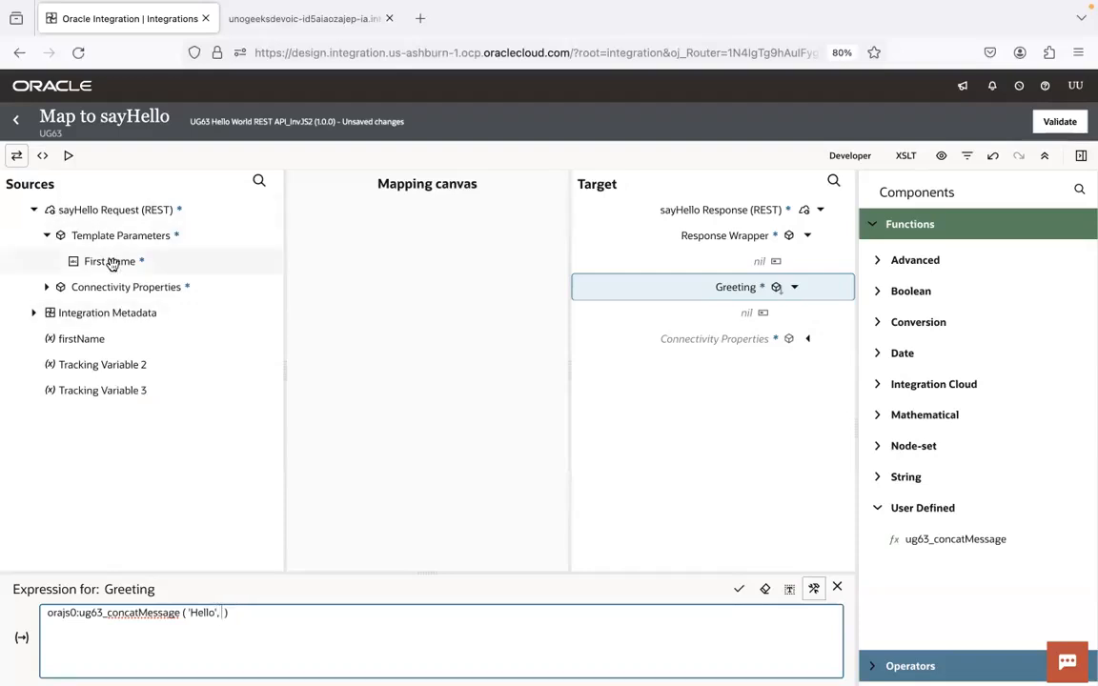
drag(114, 264, 220, 613)
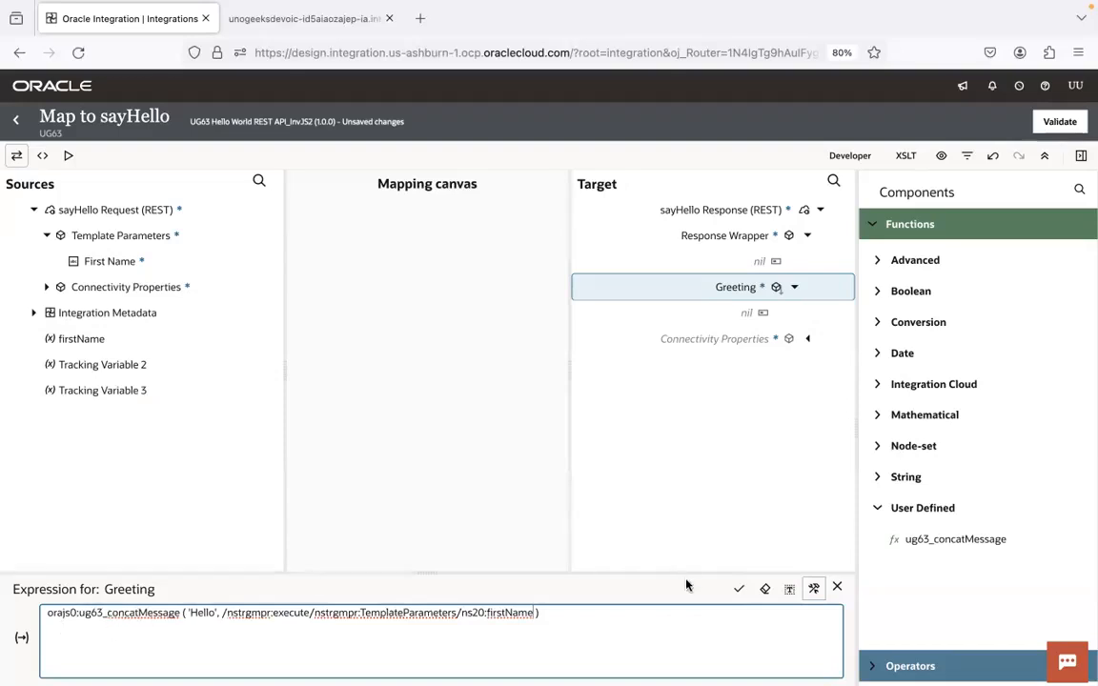
click(837, 587)
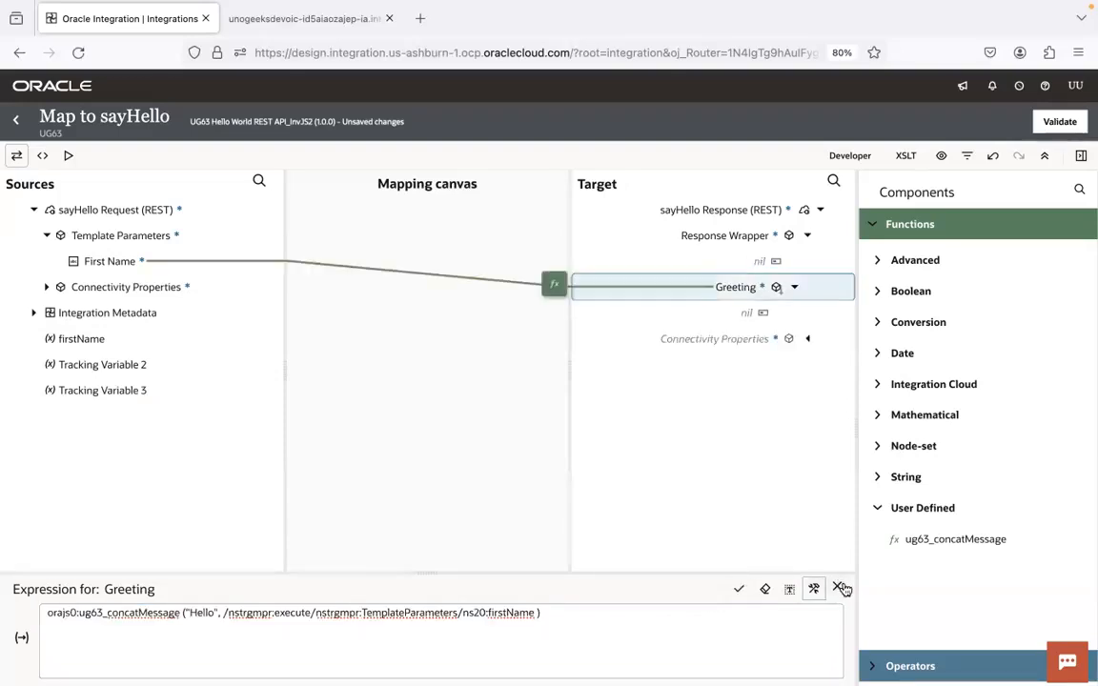
Step: Validate the sayHello map, save the UG63 Hello World REST API_InvJS2 integration, and return to the UG63 project
click(1058, 123)
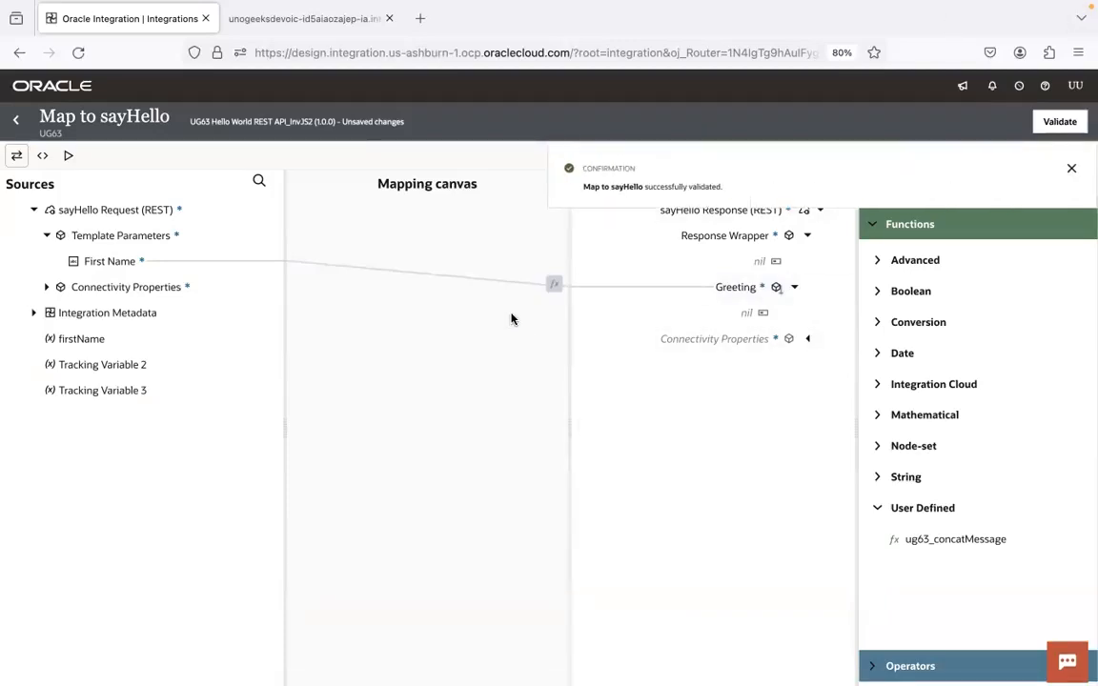
click(15, 119)
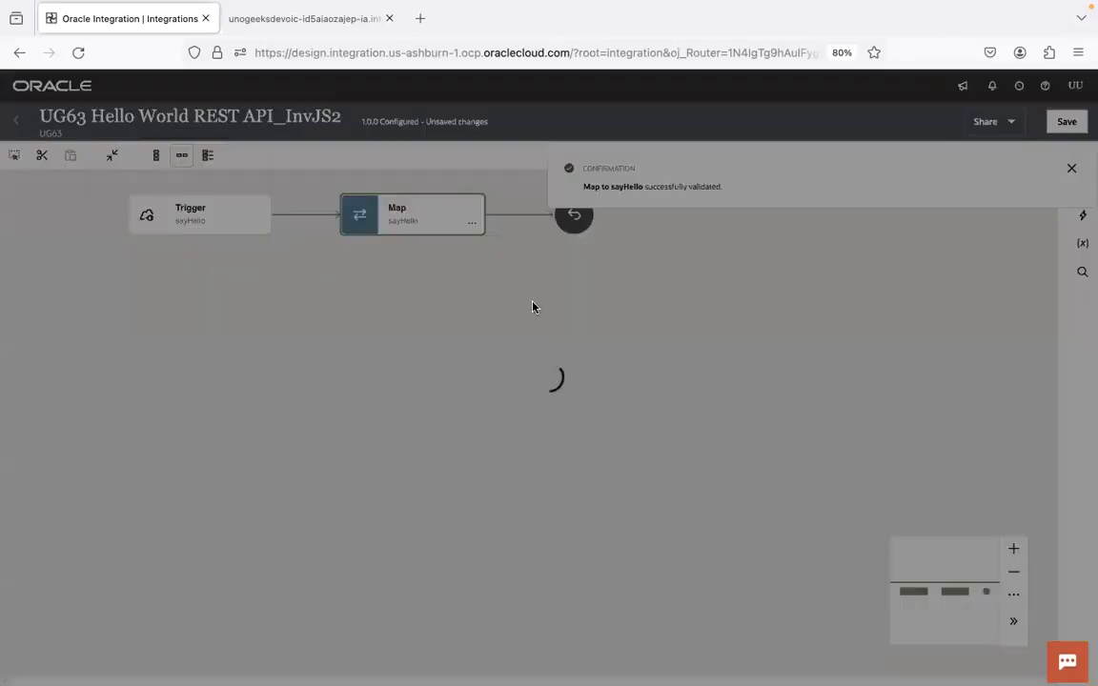
click(1069, 123)
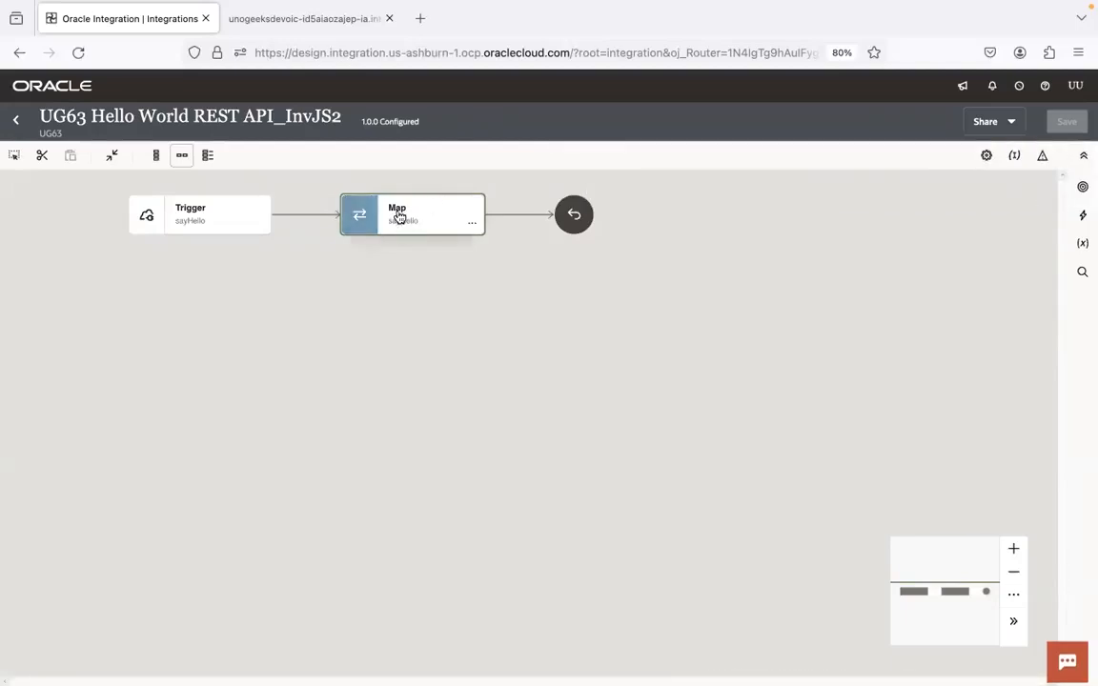
click(17, 121)
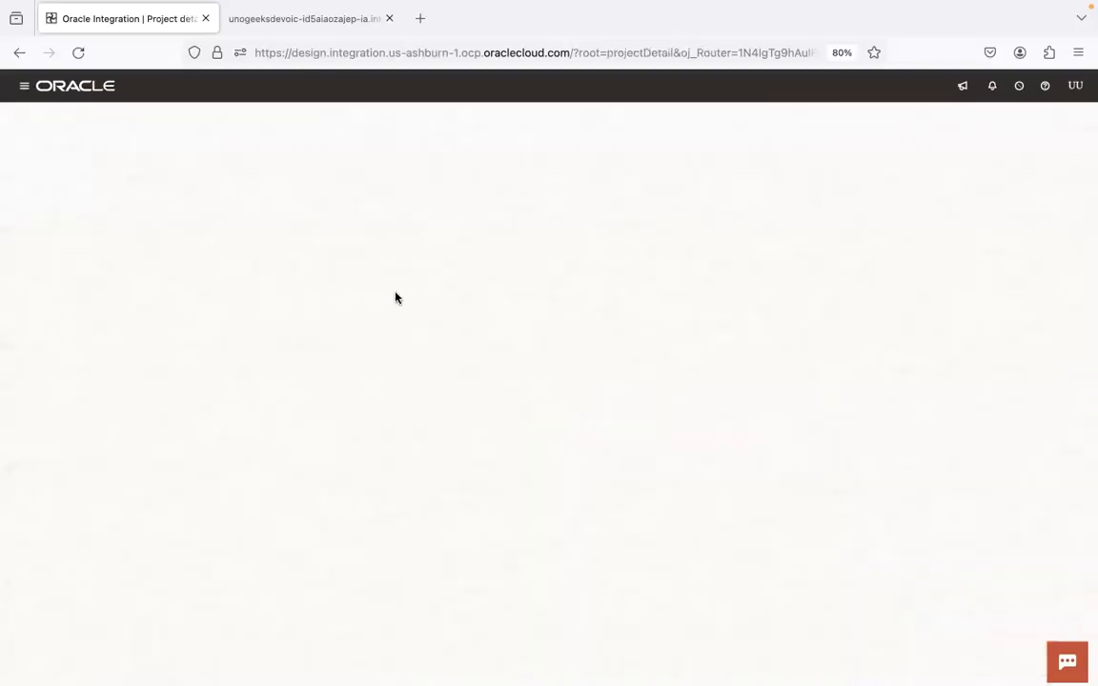